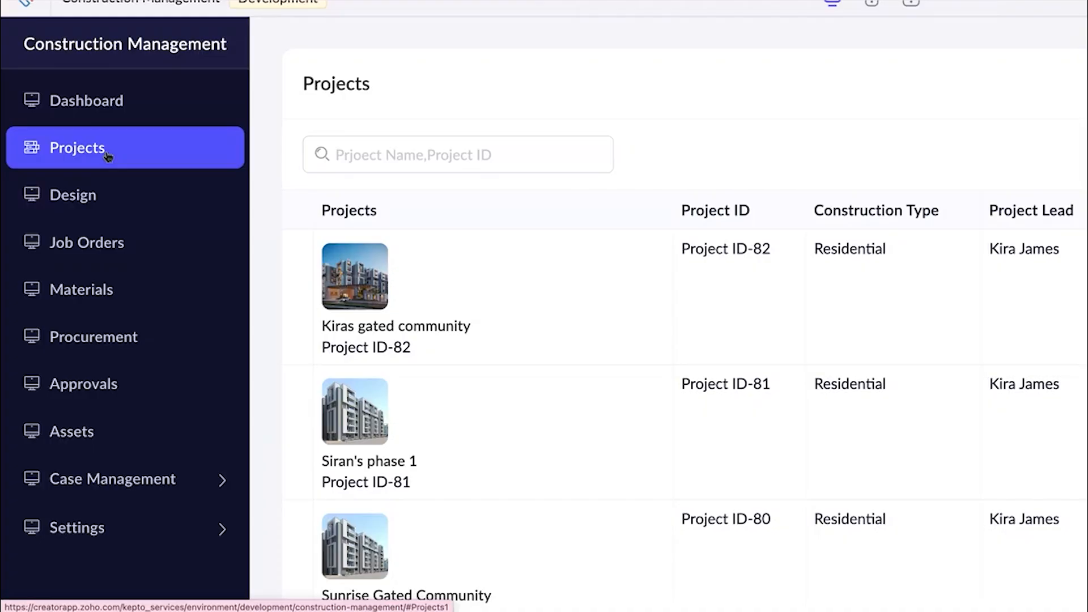
# Review the Design, Job Orders, Materials and Procurement pages of the construction management application.
pyautogui.click(100, 194)
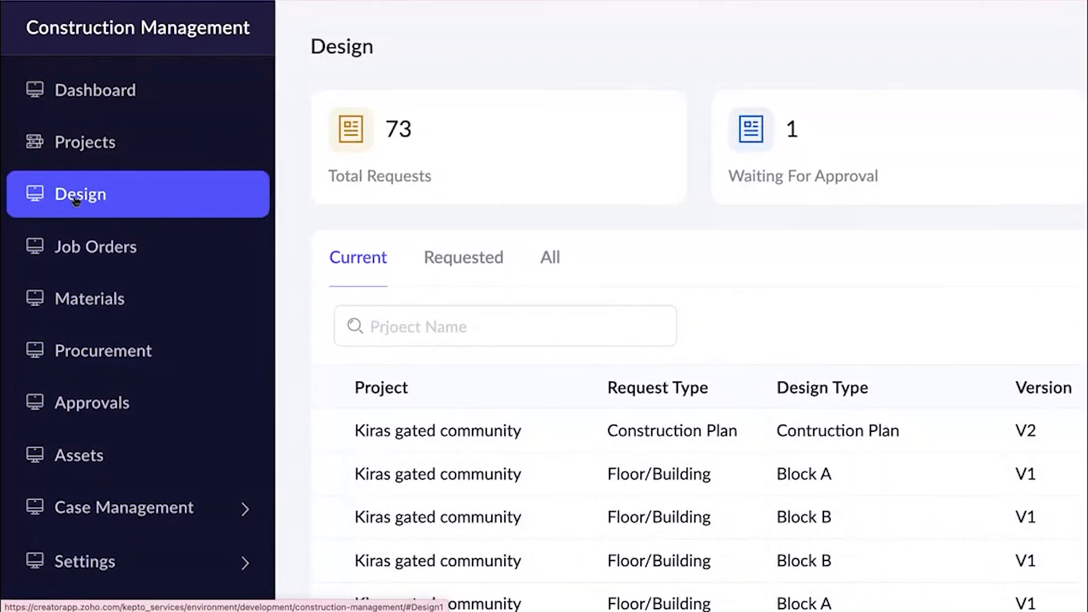
pyautogui.click(78, 245)
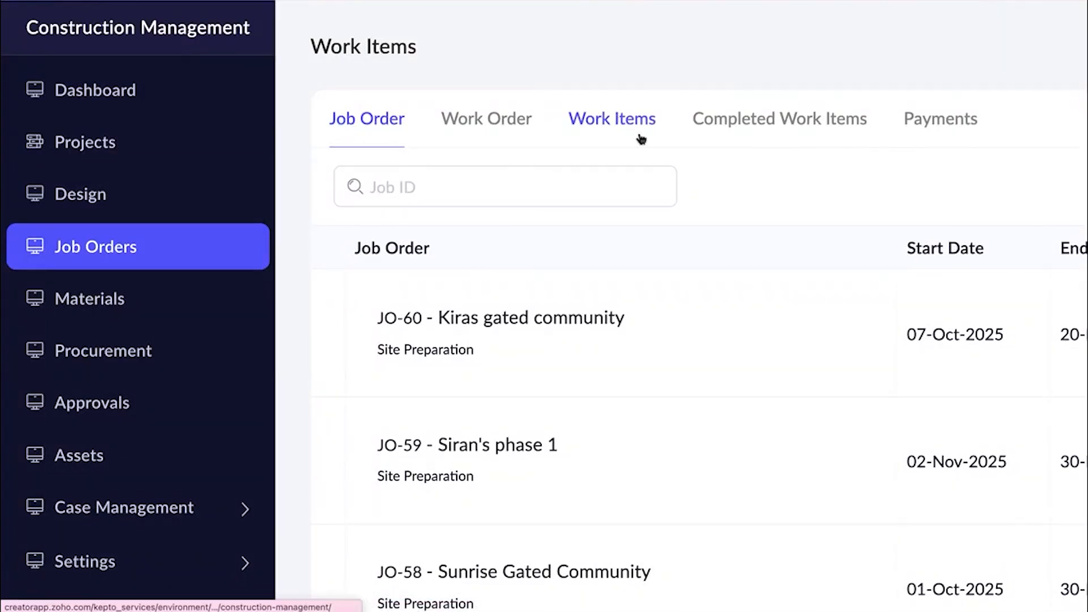
pyautogui.click(84, 312)
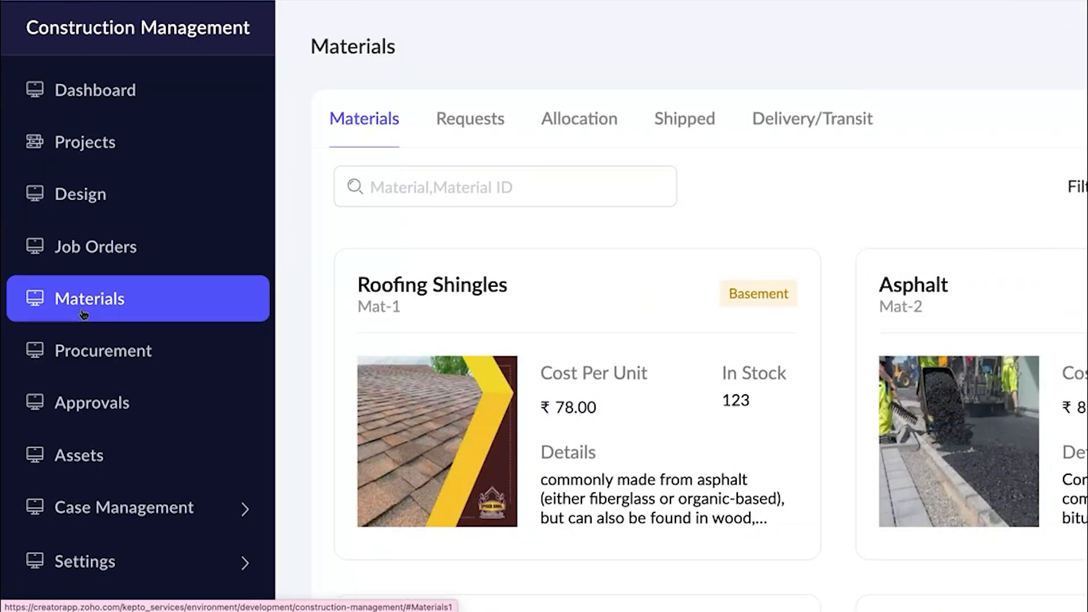
pyautogui.click(108, 354)
pyautogui.scroll(-2, 109, 362)
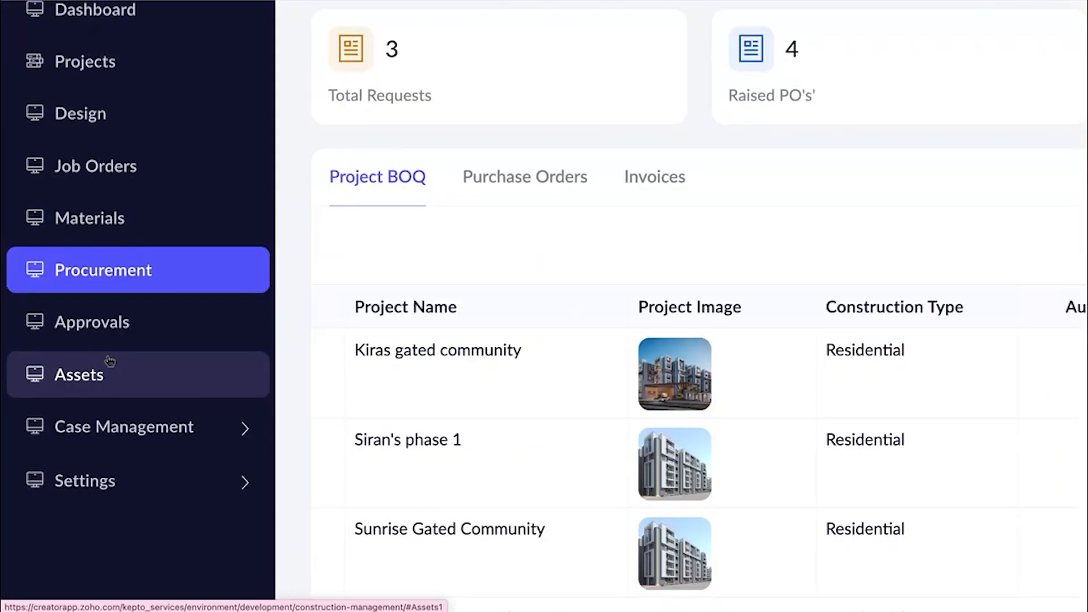
# Review the Approvals page and look through the asset list on the Assets page.
pyautogui.click(86, 319)
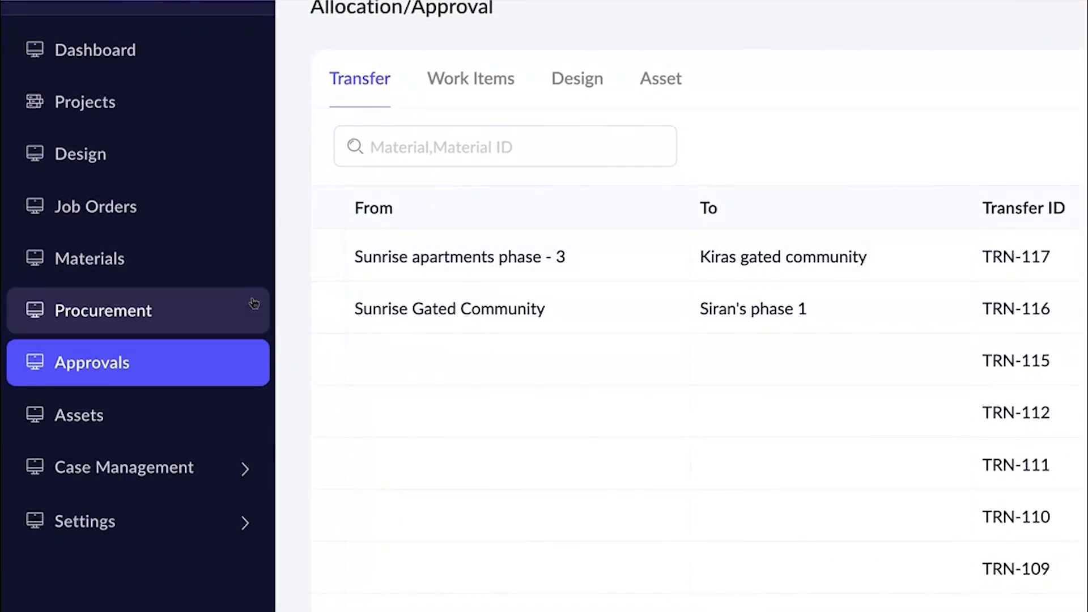
pyautogui.scroll(-2, 254, 304)
pyautogui.click(153, 348)
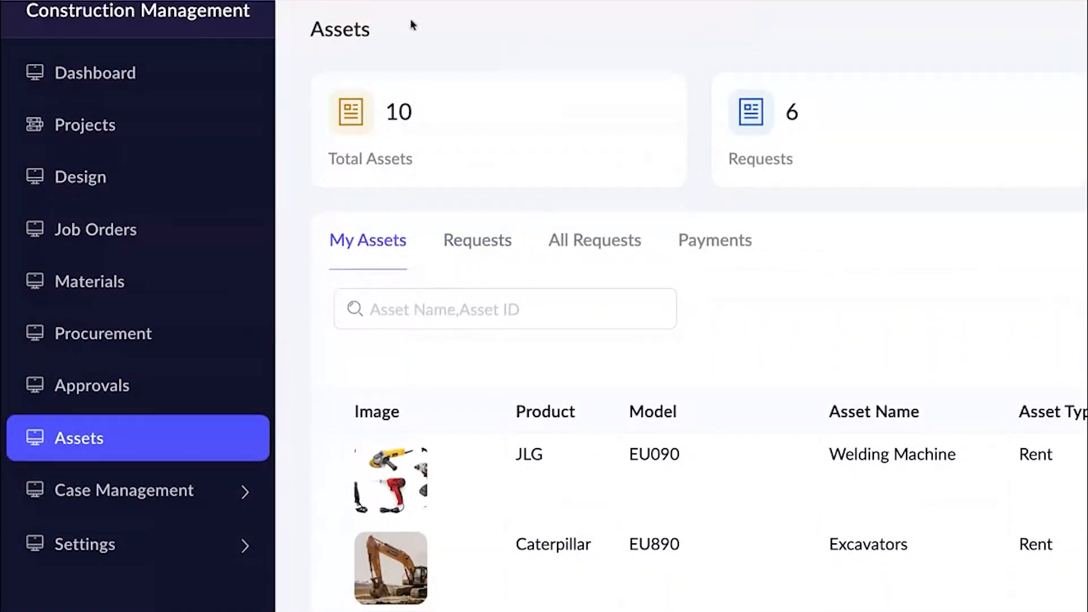
pyautogui.scroll(-2, 366, 80)
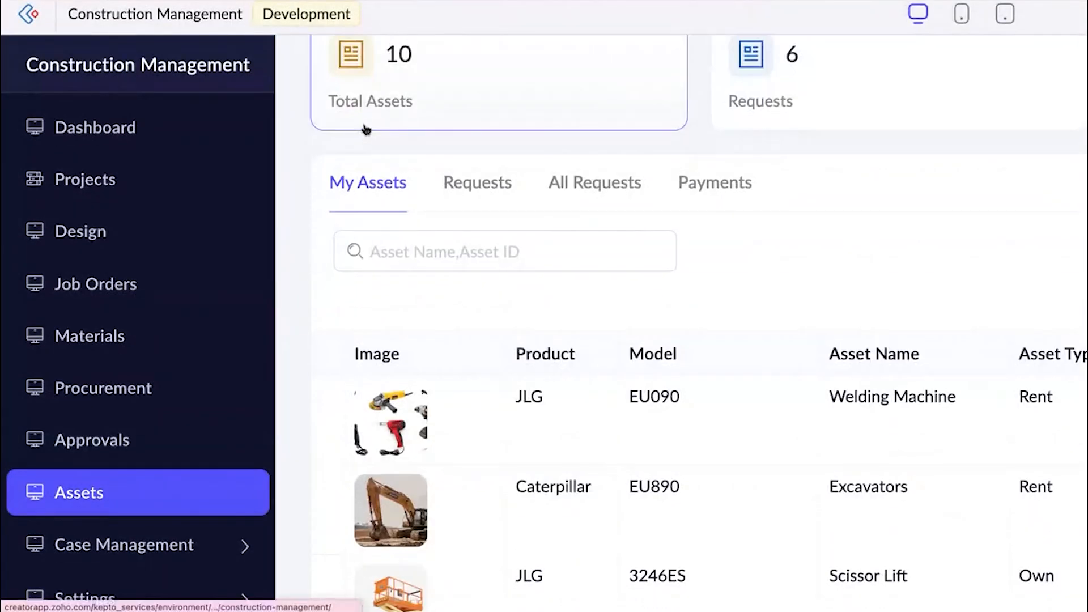
pyautogui.scroll(-5, 365, 129)
# Expand Case Management to view its sub-pages, collapse it, and expand Settings.
pyautogui.click(171, 249)
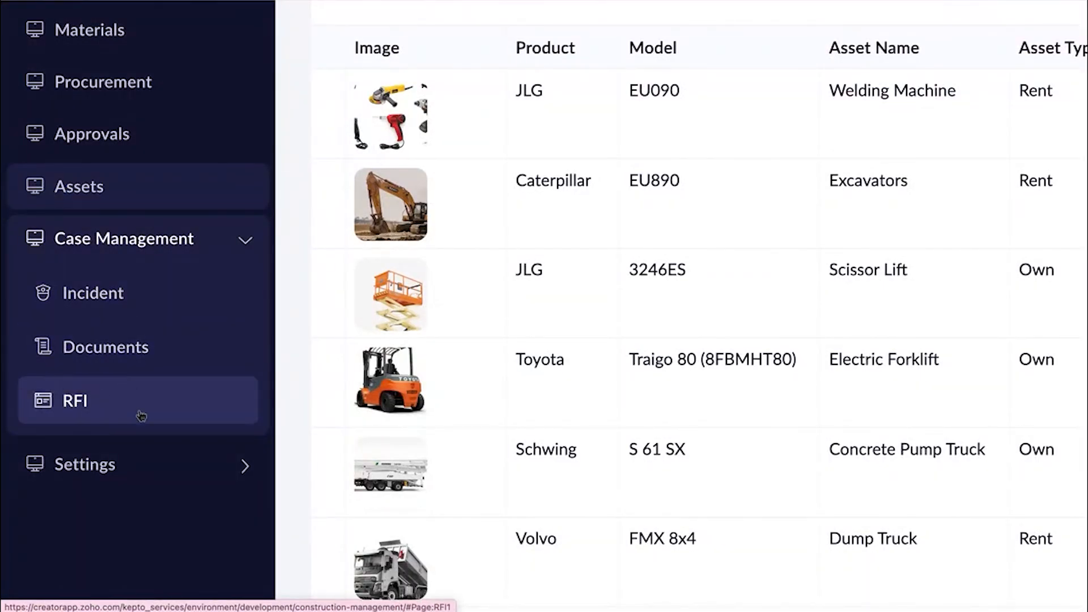
pyautogui.click(174, 245)
pyautogui.click(145, 287)
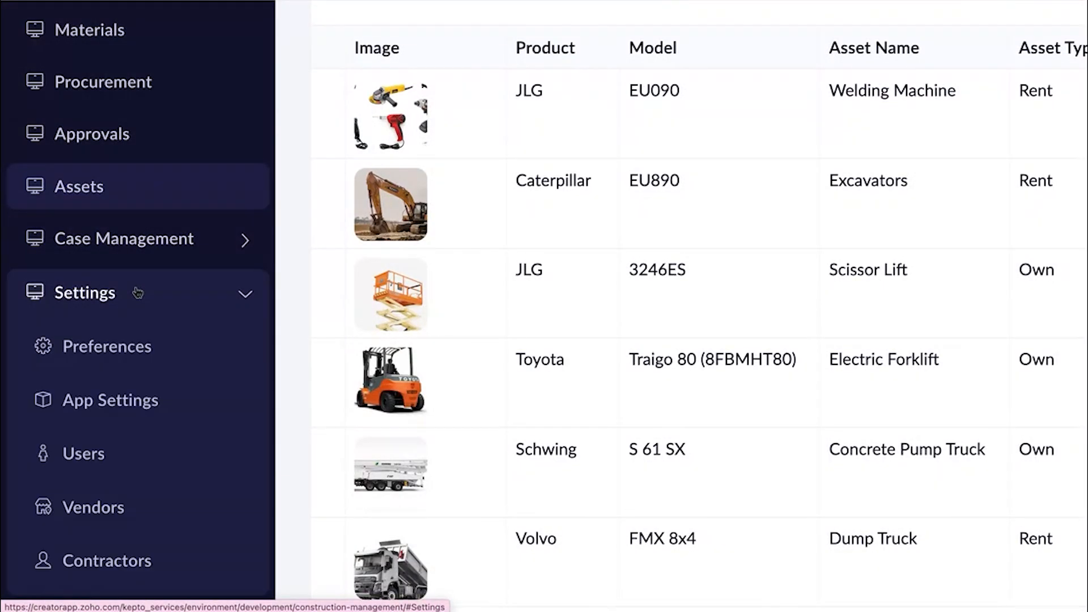
# View the general preferences and the organization profile, and try to edit the organization details.
pyautogui.click(102, 334)
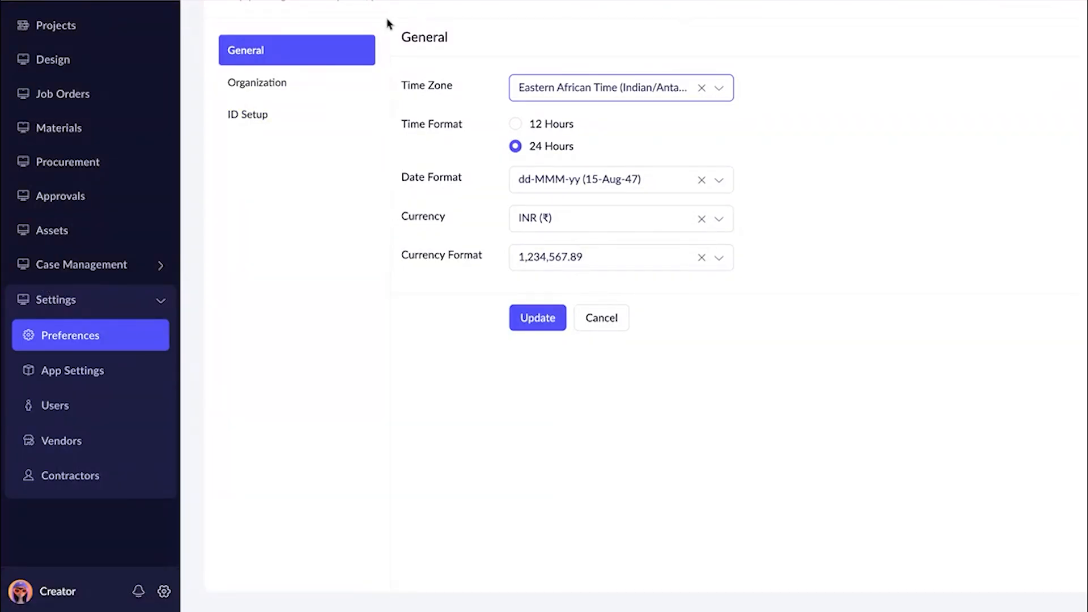
pyautogui.click(282, 94)
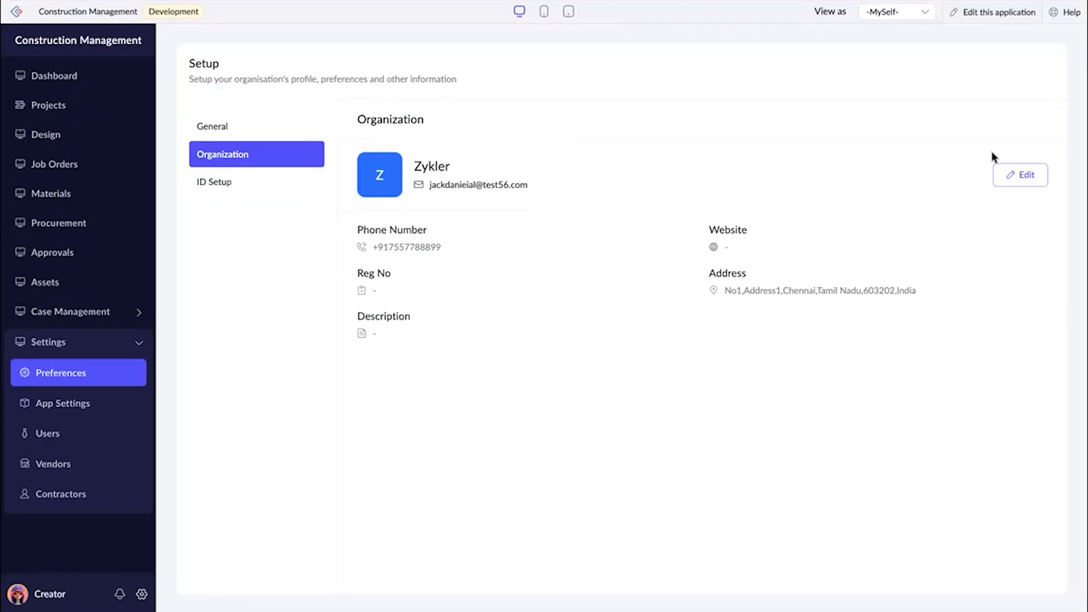
pyautogui.click(1011, 184)
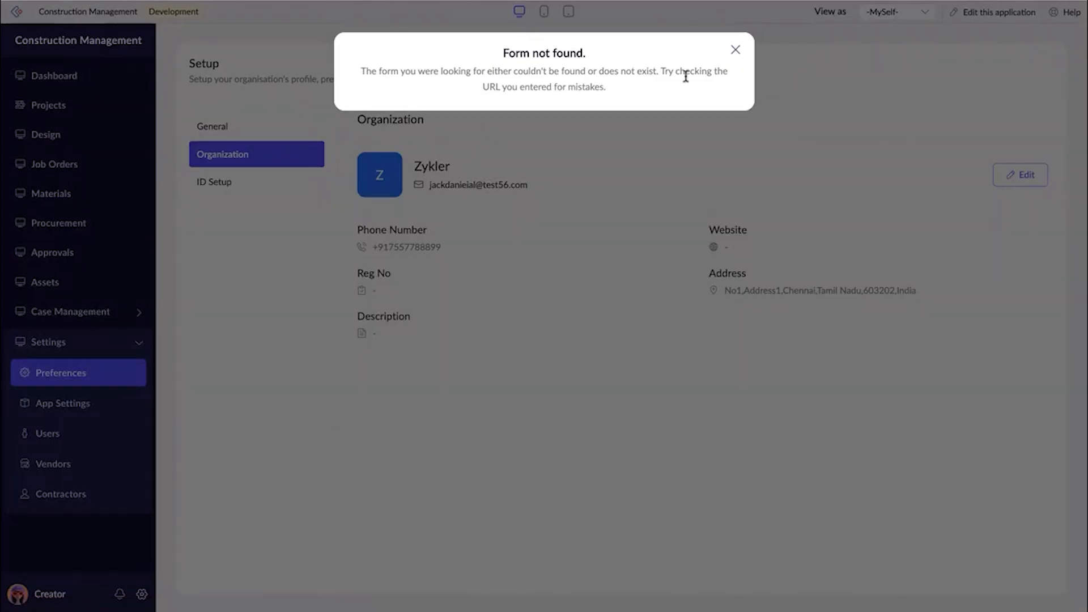
pyautogui.click(735, 50)
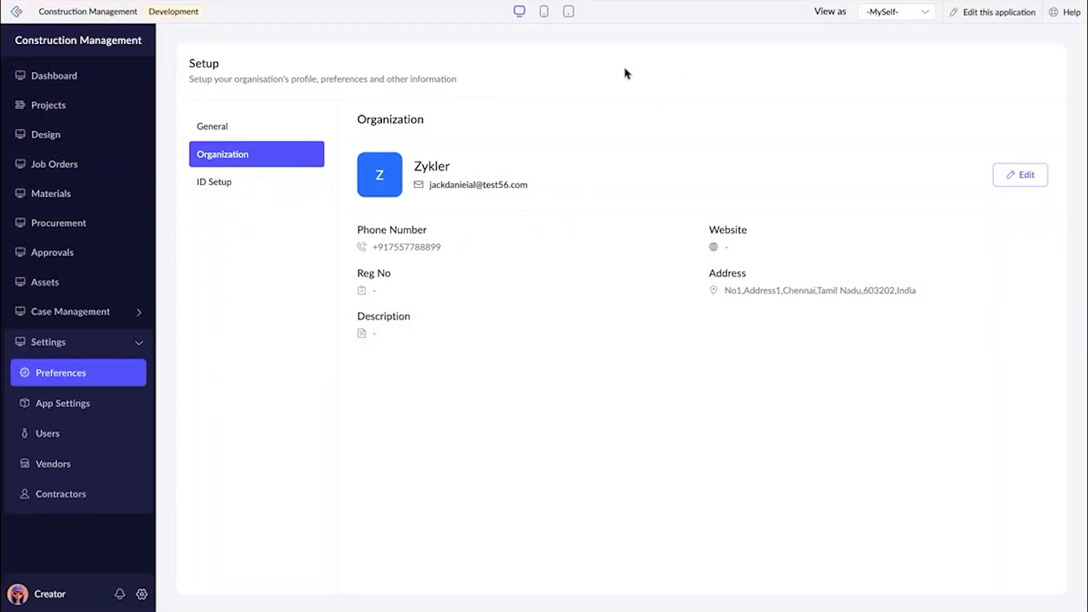
# Review all ID prefixes in the ID Setup edit form and close it without changes.
pyautogui.click(232, 189)
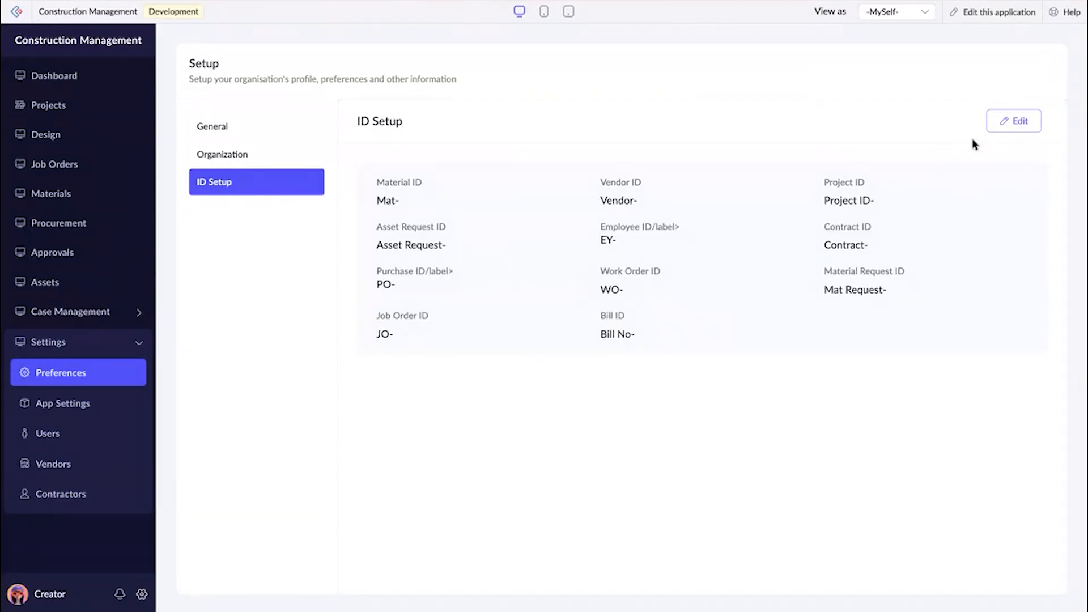
pyautogui.click(1011, 121)
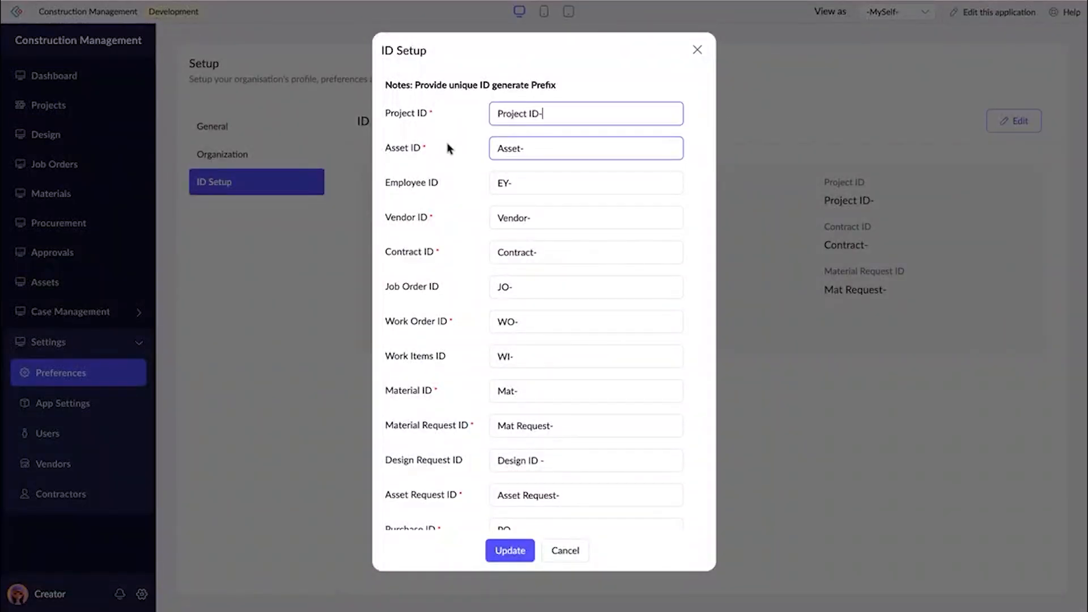
pyautogui.scroll(-3, 546, 241)
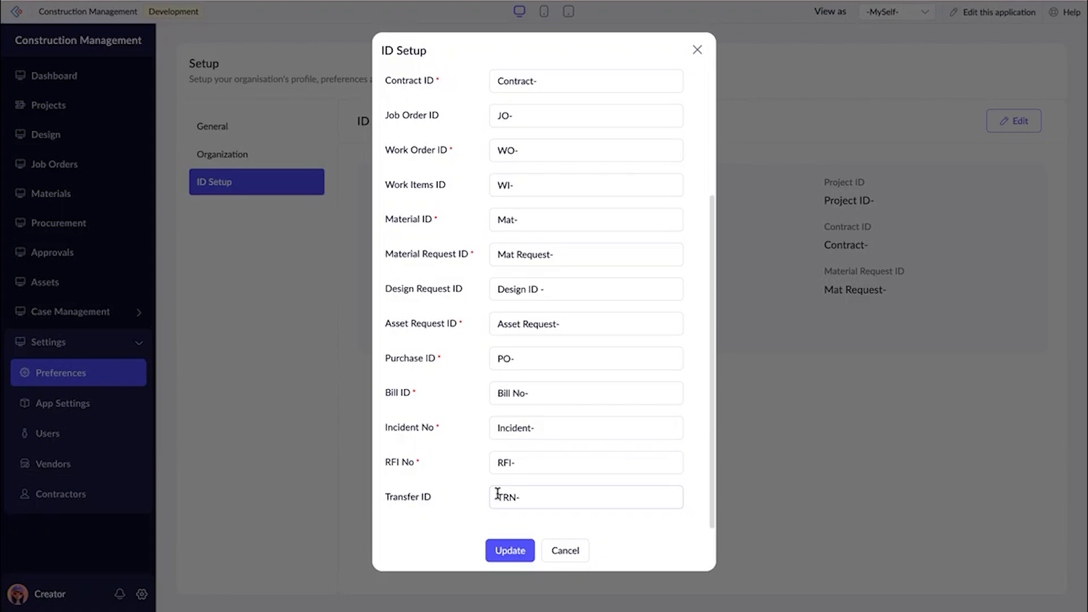
pyautogui.scroll(5, 530, 403)
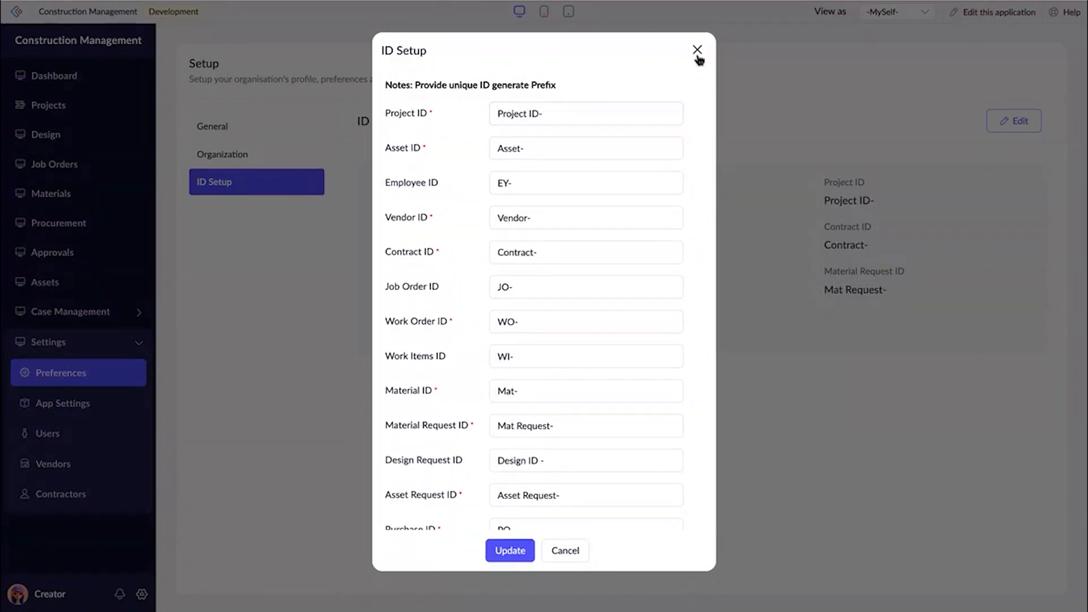
pyautogui.click(698, 52)
# Look through the materials list in App Settings.
pyautogui.click(69, 404)
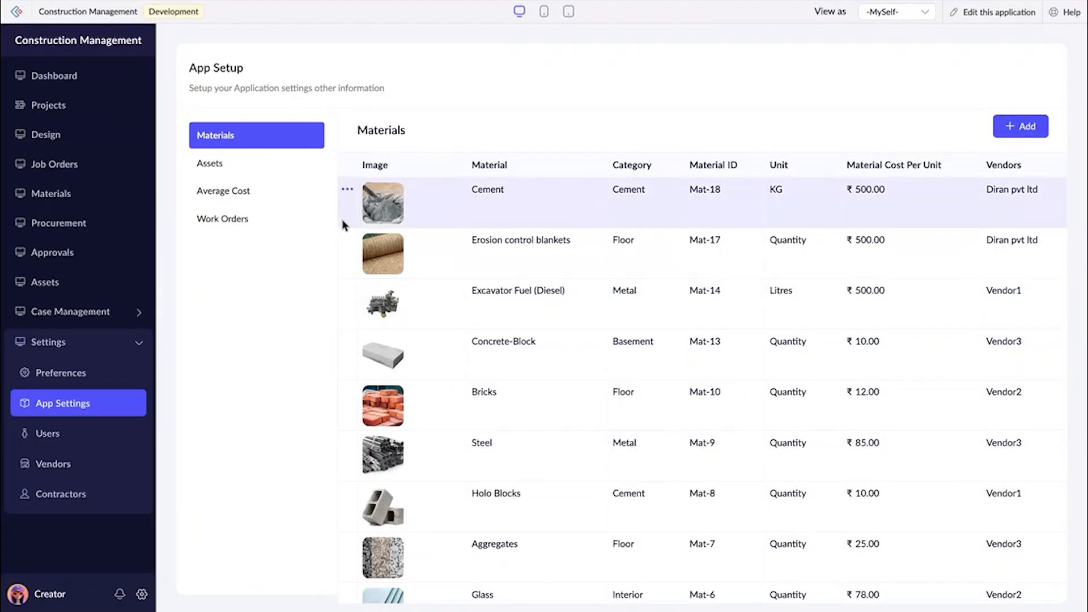
pyautogui.scroll(-1, 486, 222)
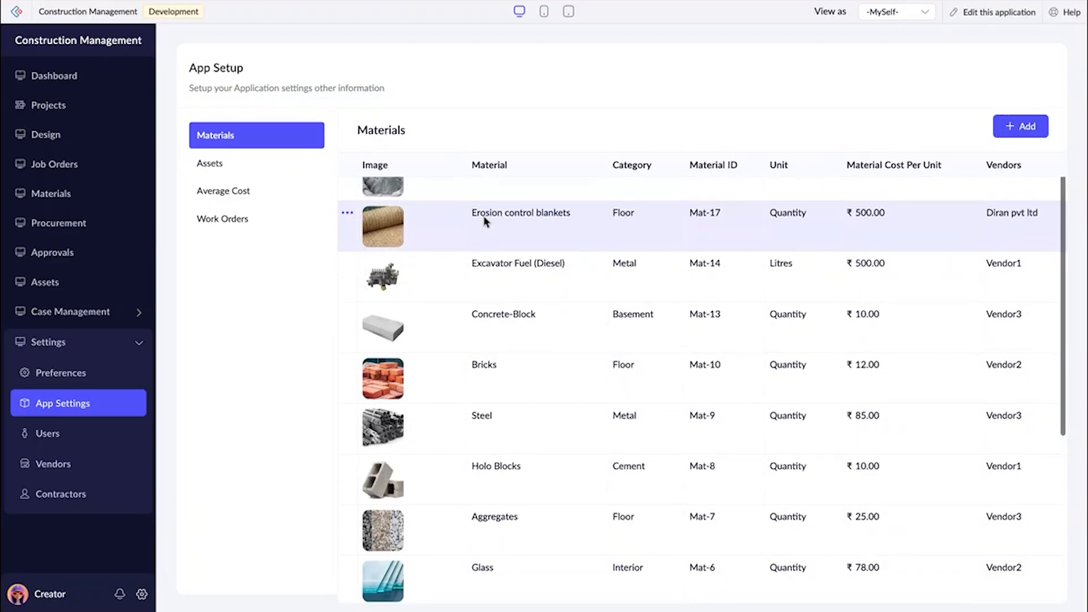
pyautogui.scroll(-5, 488, 356)
pyautogui.scroll(7, 510, 369)
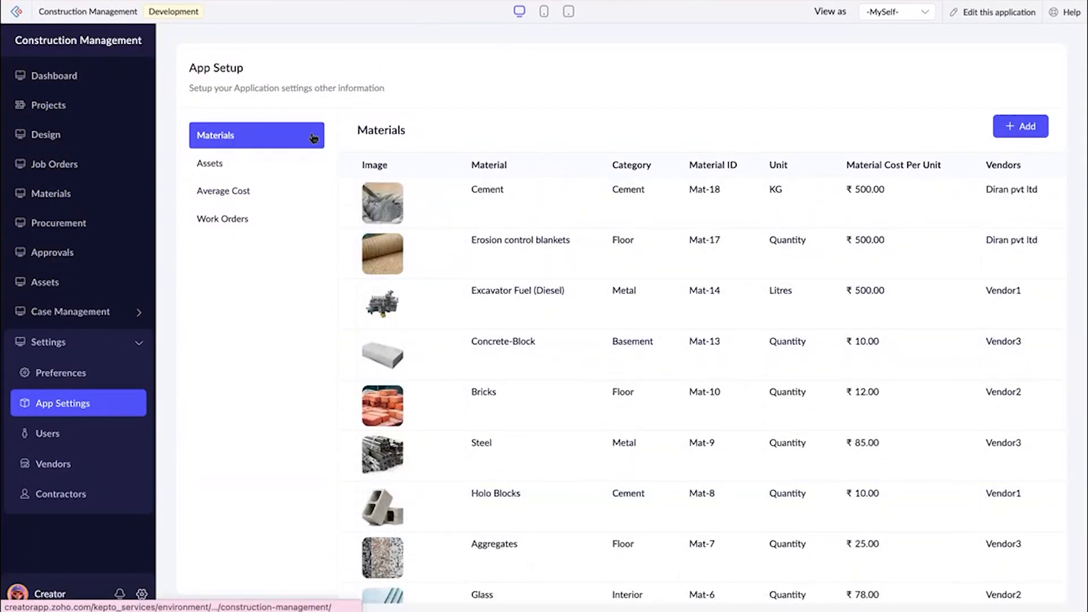
# Add a new material named Sand and open the file picker for its image.
pyautogui.click(1003, 135)
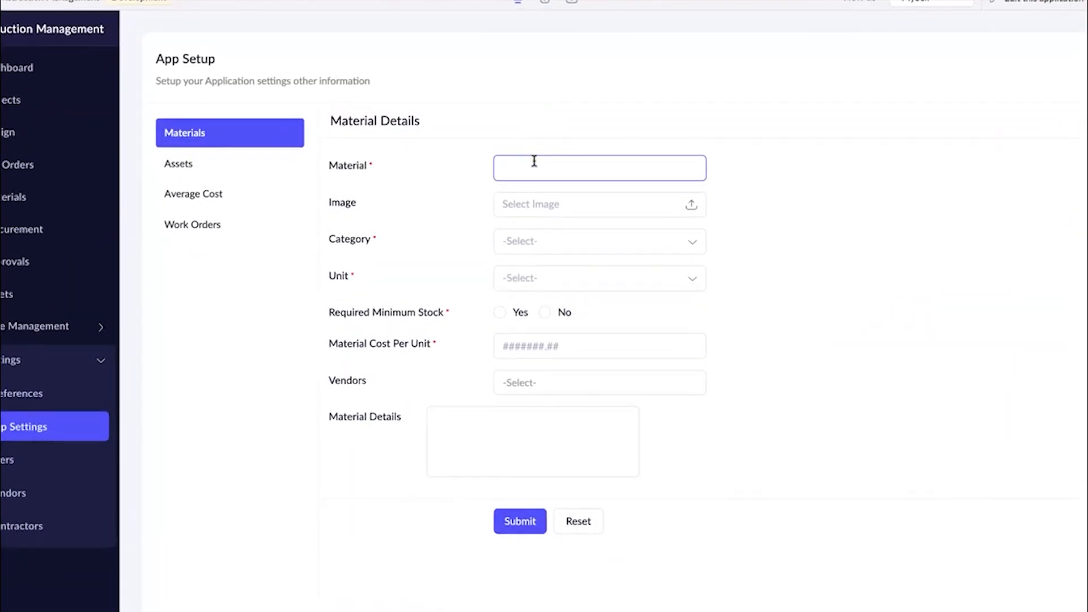
pyautogui.write('Sa')
pyautogui.click(563, 204)
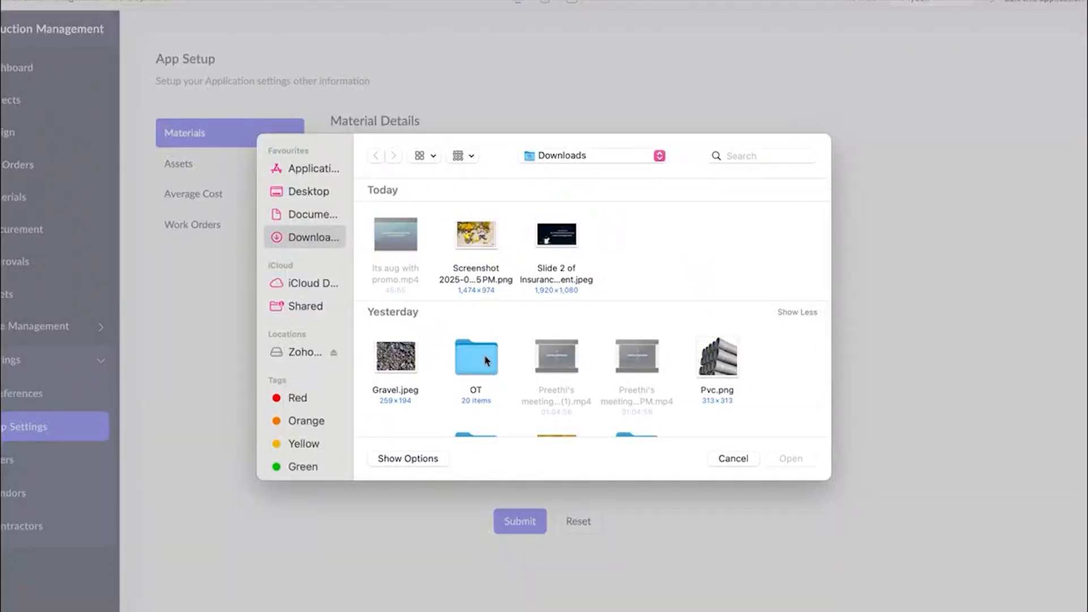
# Look through Downloads and the Webinar folder's Construction subfolder for an image of sand.
pyautogui.scroll(-3, 487, 361)
pyautogui.click(300, 421)
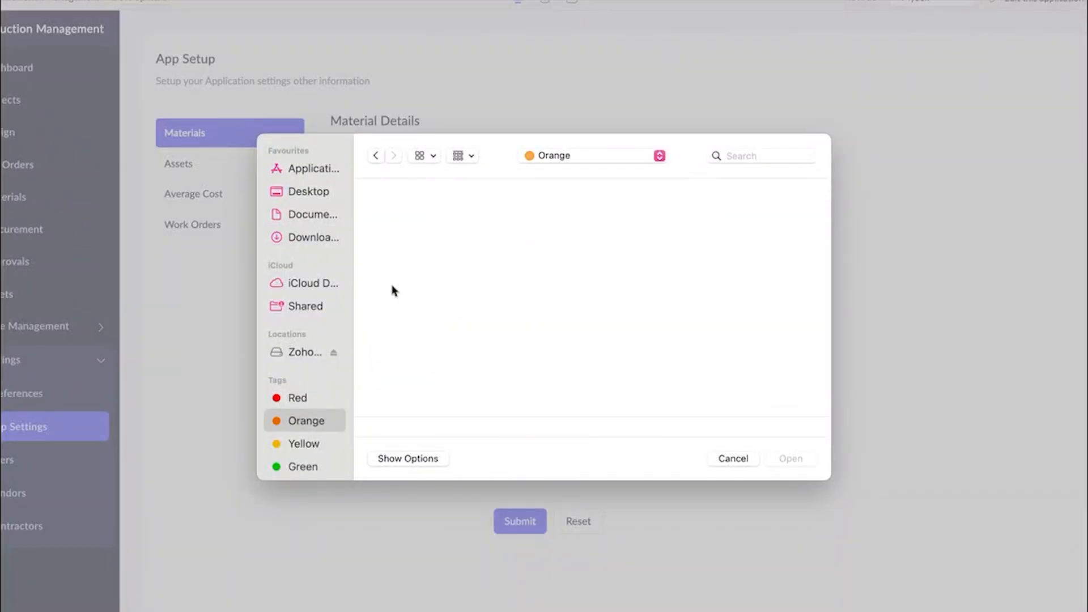
pyautogui.click(302, 234)
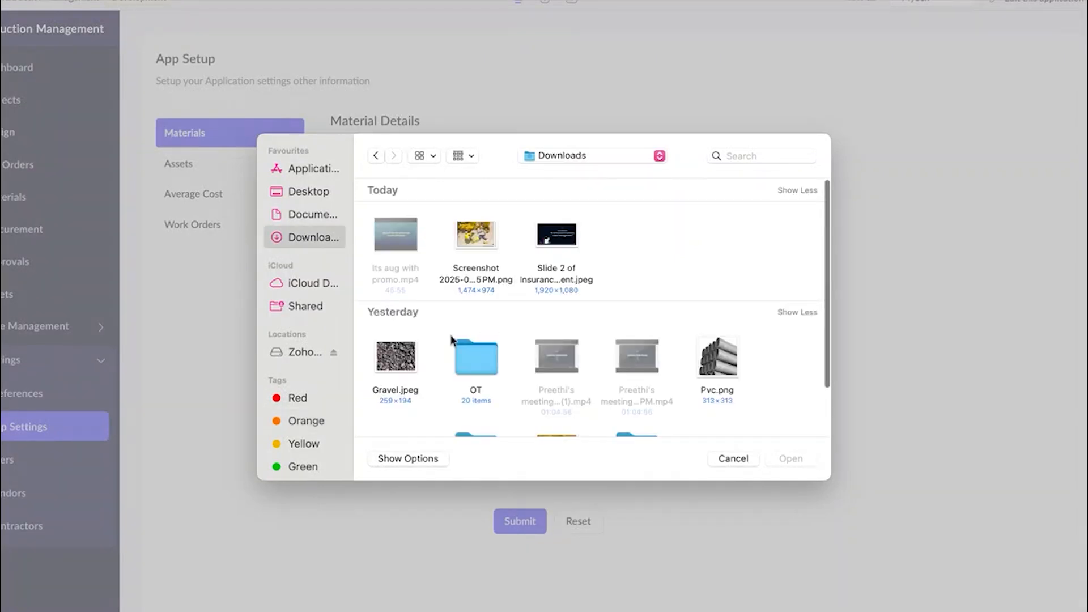
pyautogui.scroll(-3, 613, 385)
pyautogui.click(614, 386)
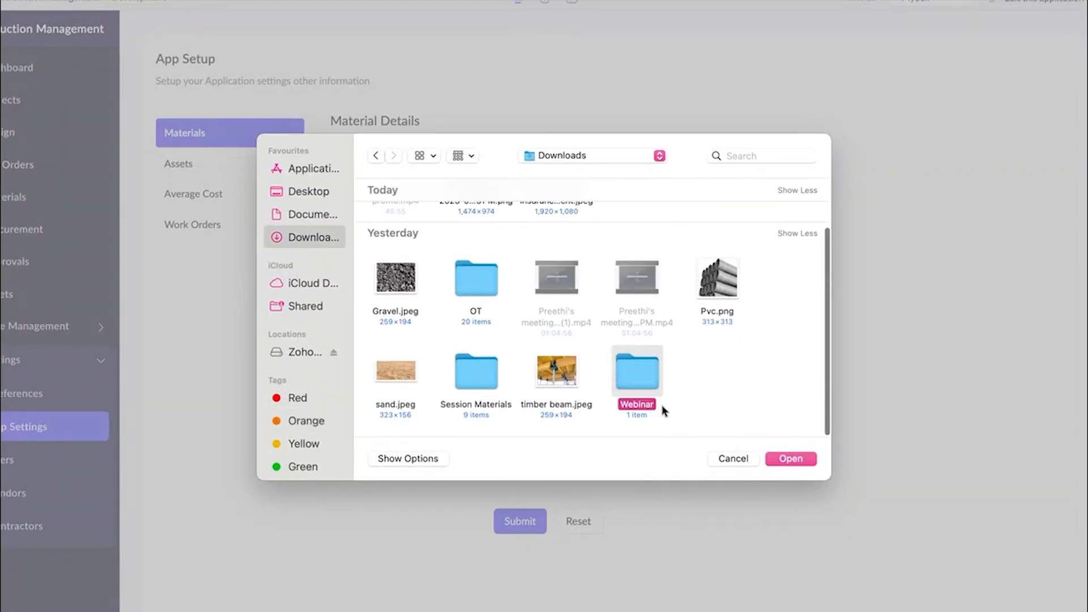
pyautogui.click(775, 462)
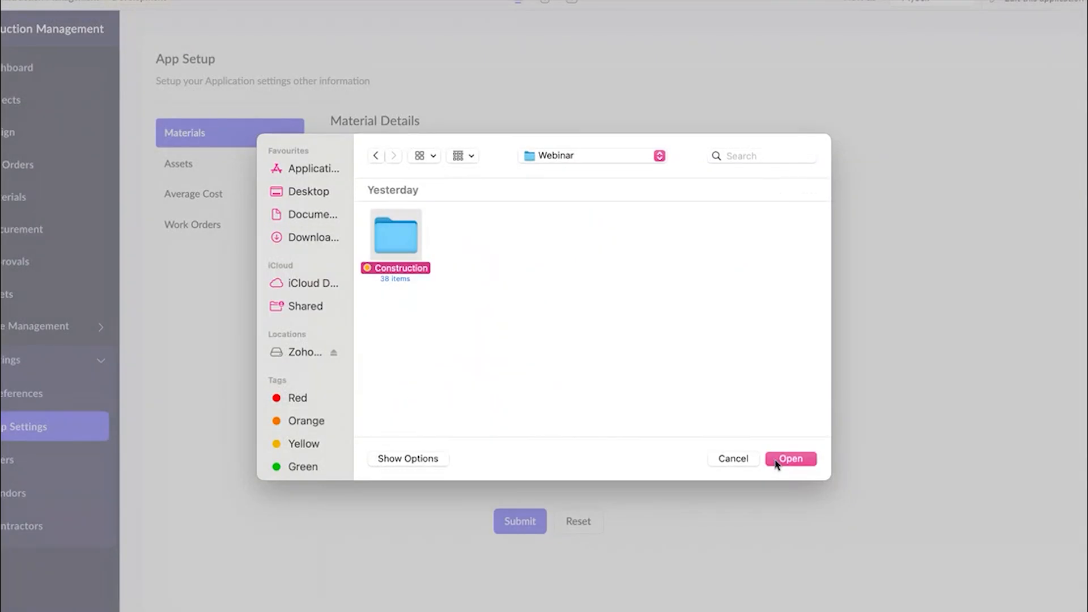
pyautogui.click(791, 459)
pyautogui.scroll(-5, 540, 333)
pyautogui.scroll(-8, 540, 333)
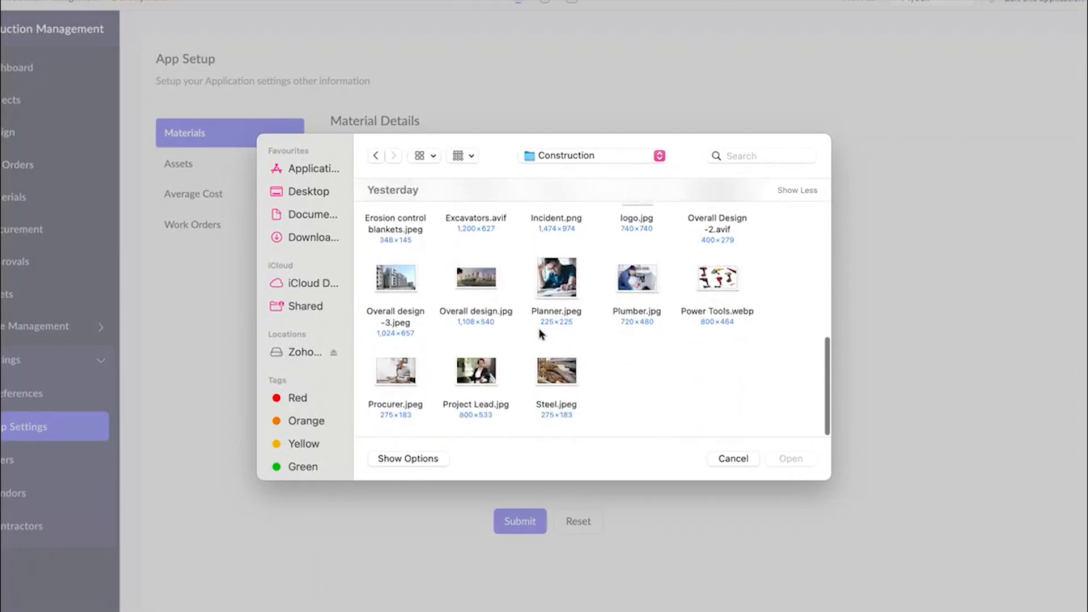
pyautogui.scroll(10, 539, 333)
pyautogui.scroll(2, 540, 333)
# Search the computer's files for "sand" and attach sand.jpeg as the material's image.
pyautogui.click(756, 157)
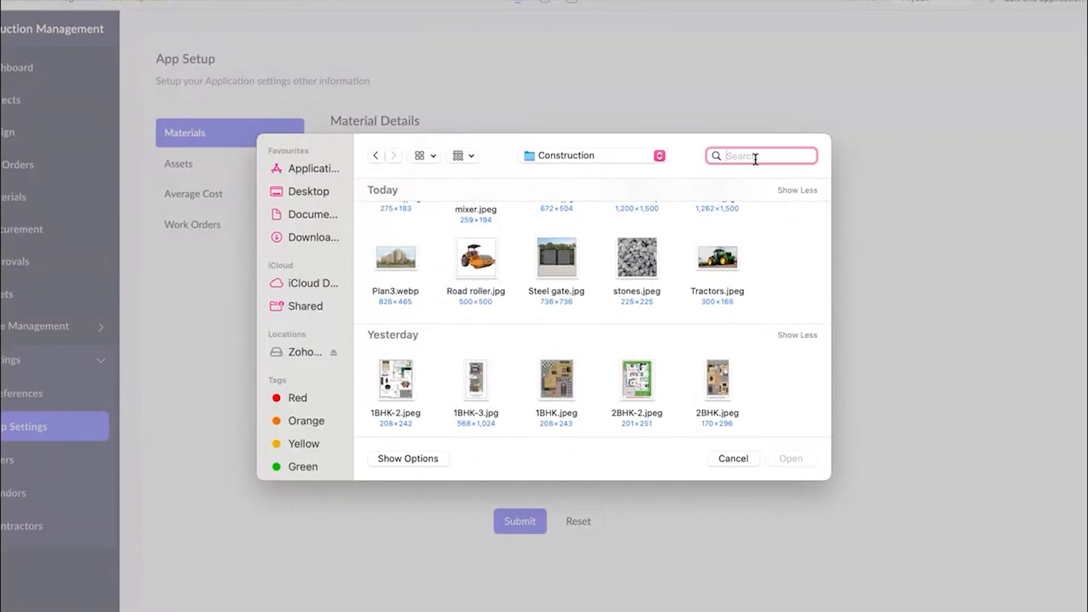
pyautogui.write('sand')
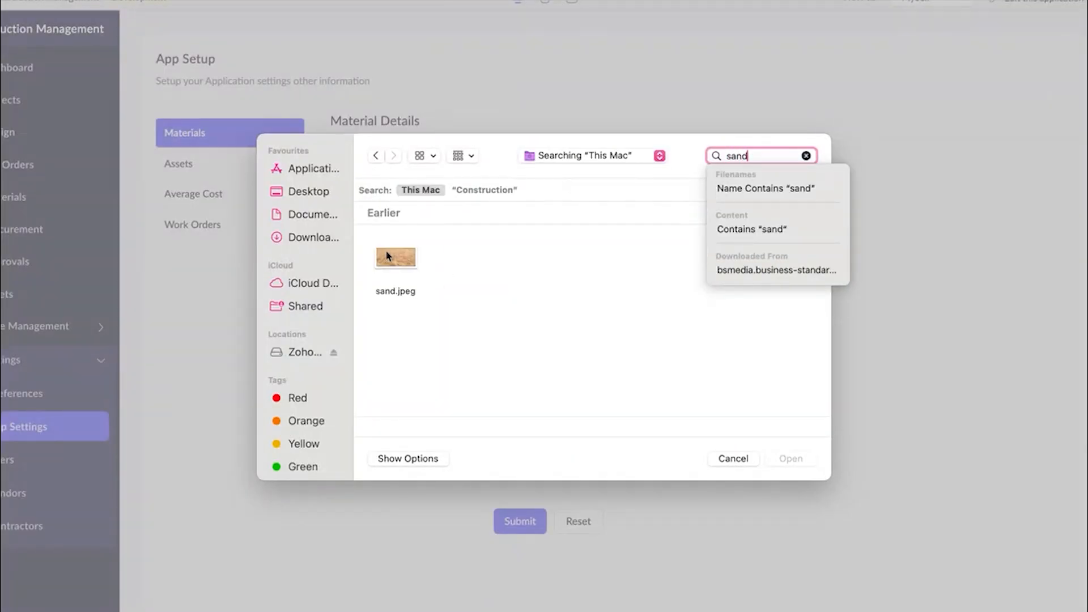
pyautogui.click(391, 258)
pyautogui.click(789, 460)
# Look through the available categories and set the sand material's category to Basement.
pyautogui.click(532, 247)
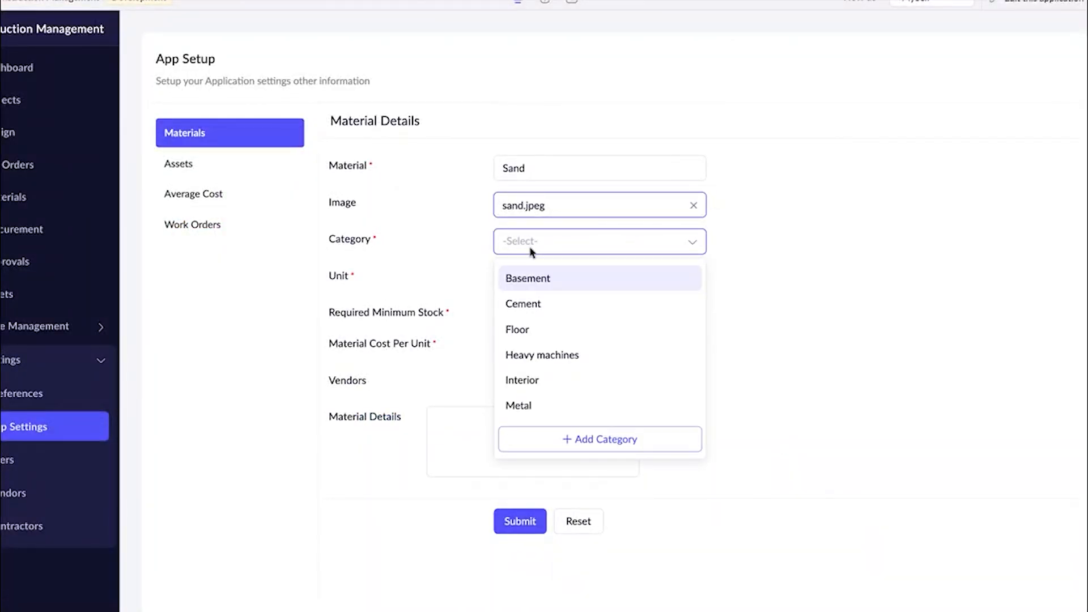
pyautogui.scroll(-2, 532, 360)
pyautogui.scroll(2, 532, 360)
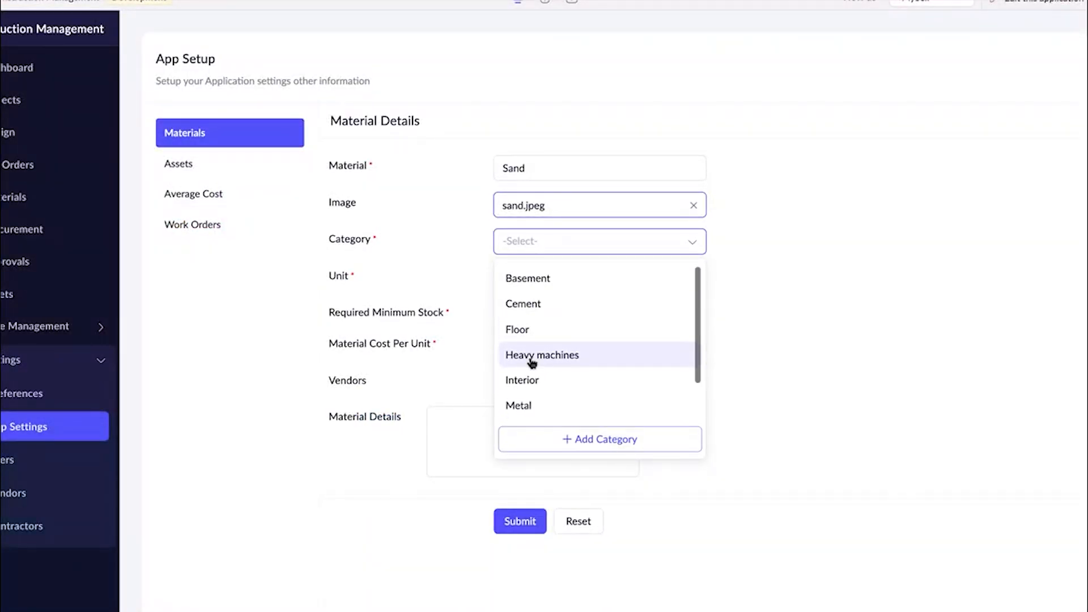
pyautogui.scroll(-2, 531, 361)
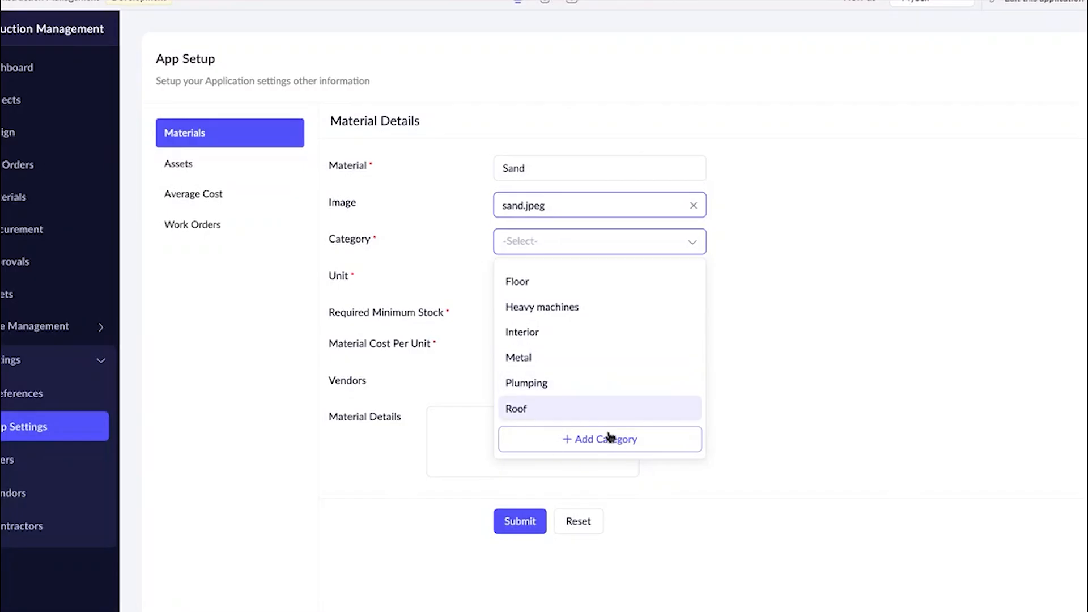
pyautogui.scroll(2, 583, 352)
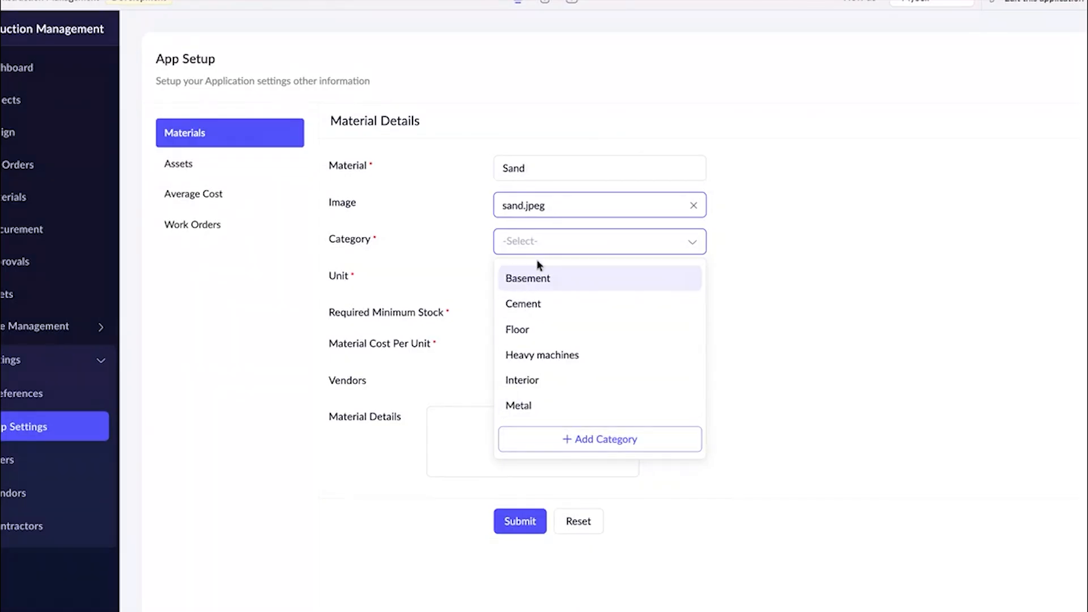
pyautogui.click(532, 277)
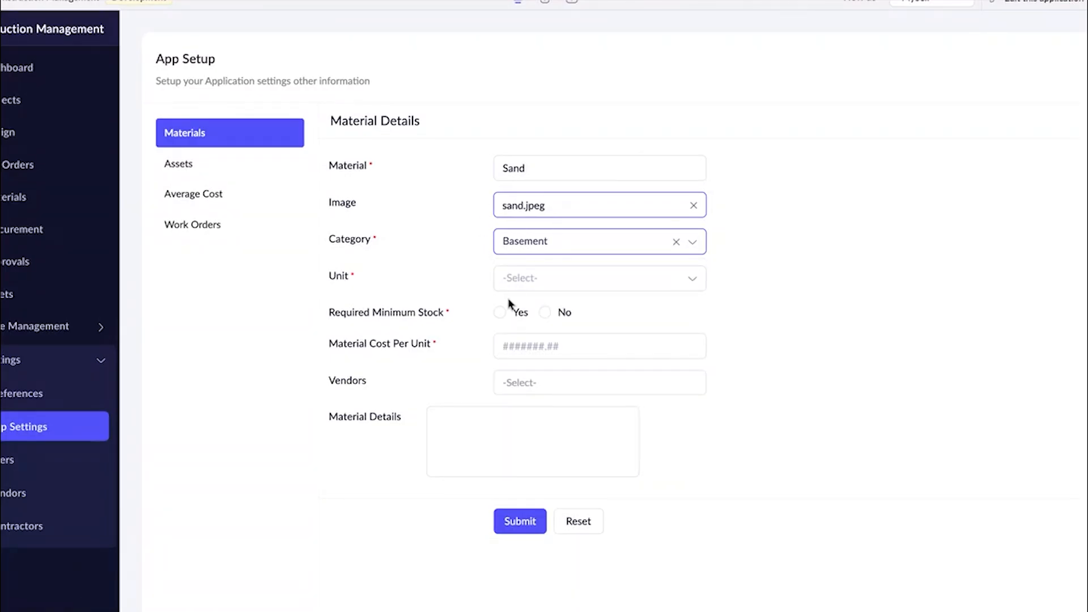
# Set the sand material's category to Cement and its unit to KG.
pyautogui.click(559, 249)
pyautogui.click(543, 309)
pyautogui.click(537, 281)
pyautogui.click(518, 314)
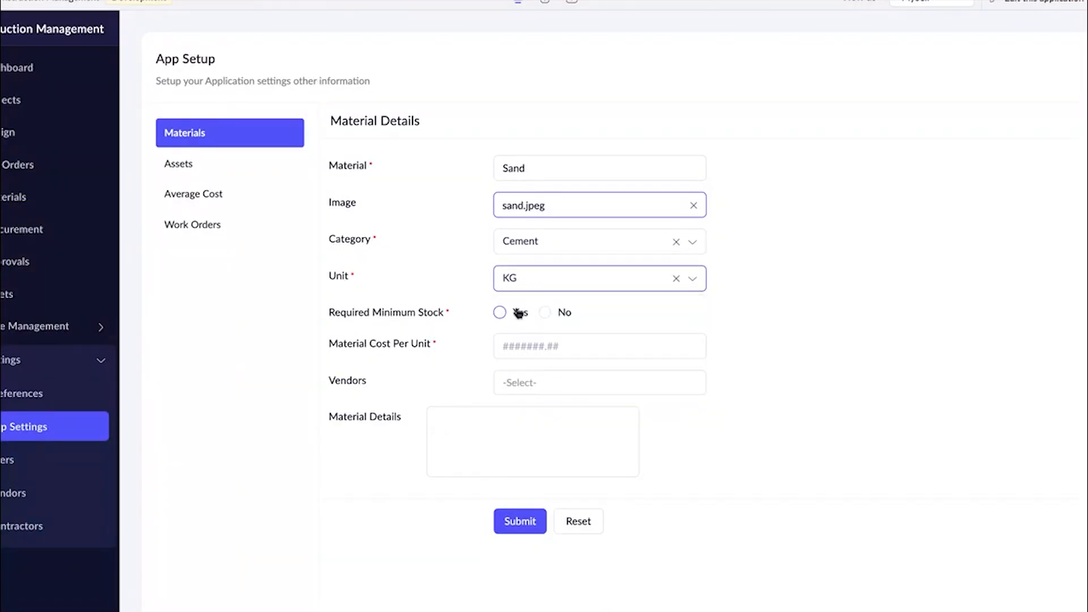
# Set the sand material's required minimum stock to No and its cost per unit to 500.
pyautogui.moveTo(328, 312); pyautogui.dragTo(450, 316)
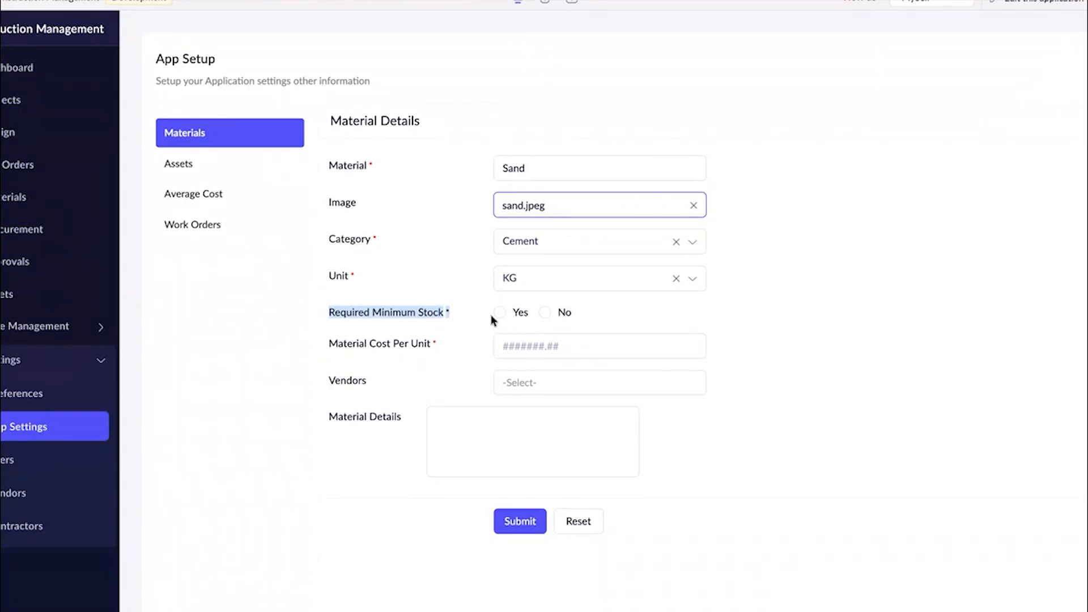
pyautogui.click(545, 313)
pyautogui.click(526, 345)
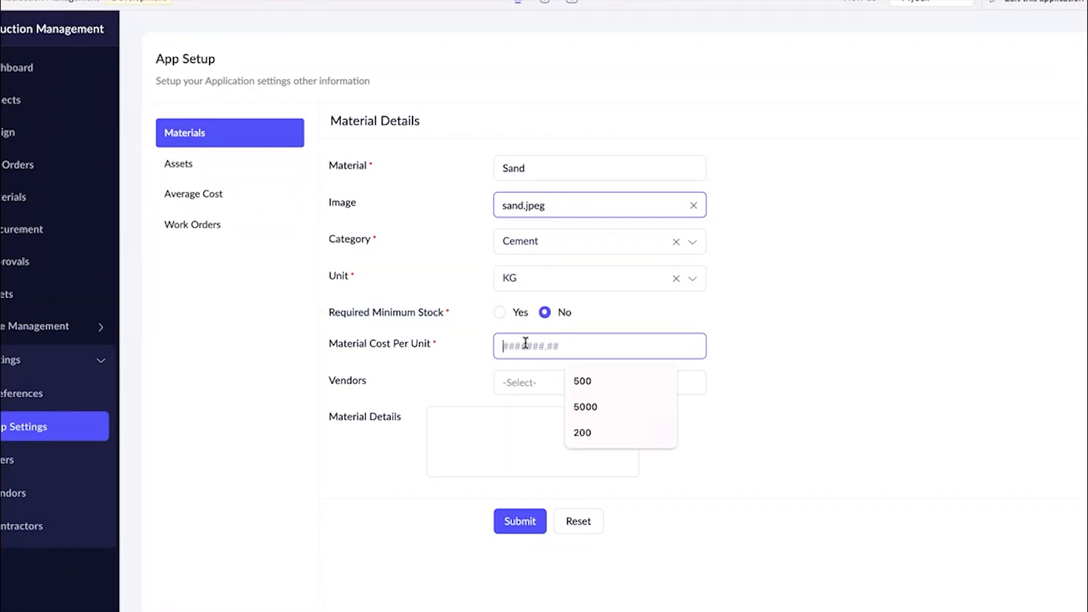
pyautogui.click(600, 389)
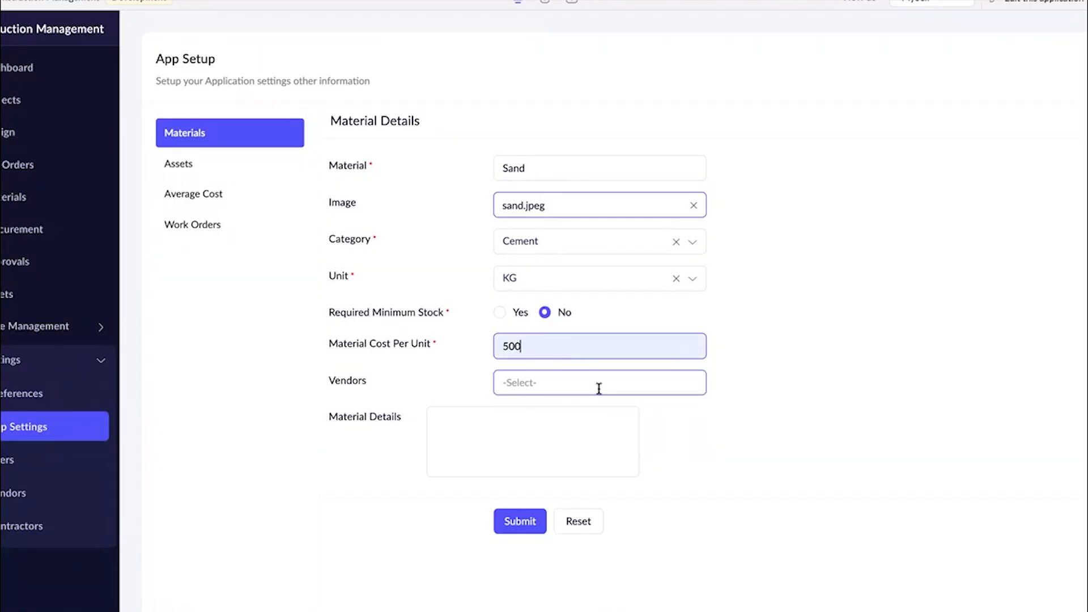
# Assign Diran pvt ltd as the sand material's vendor.
pyautogui.click(569, 379)
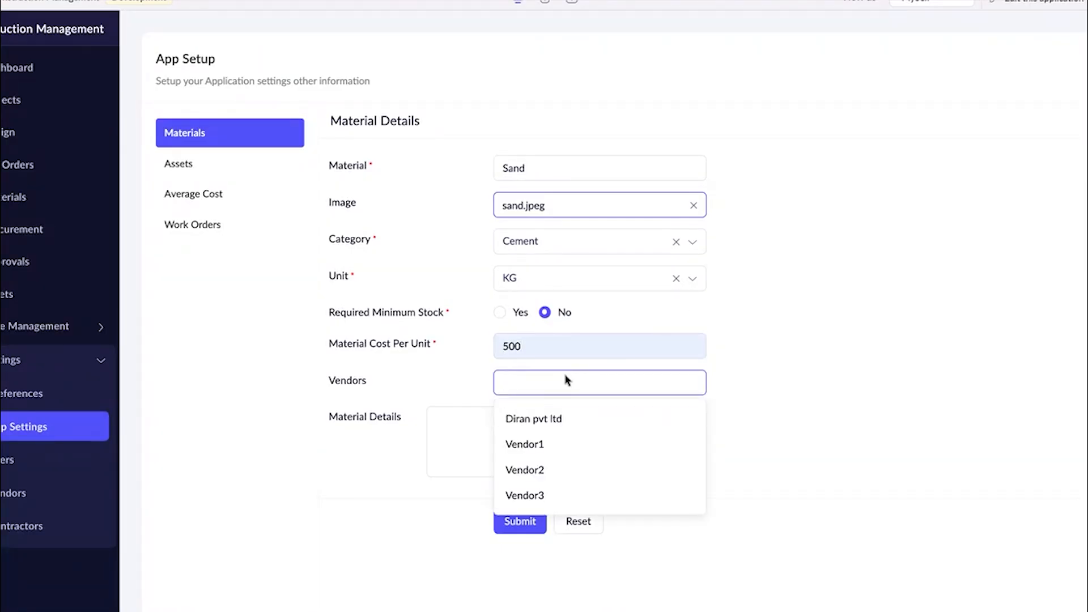
pyautogui.click(550, 414)
pyautogui.click(849, 354)
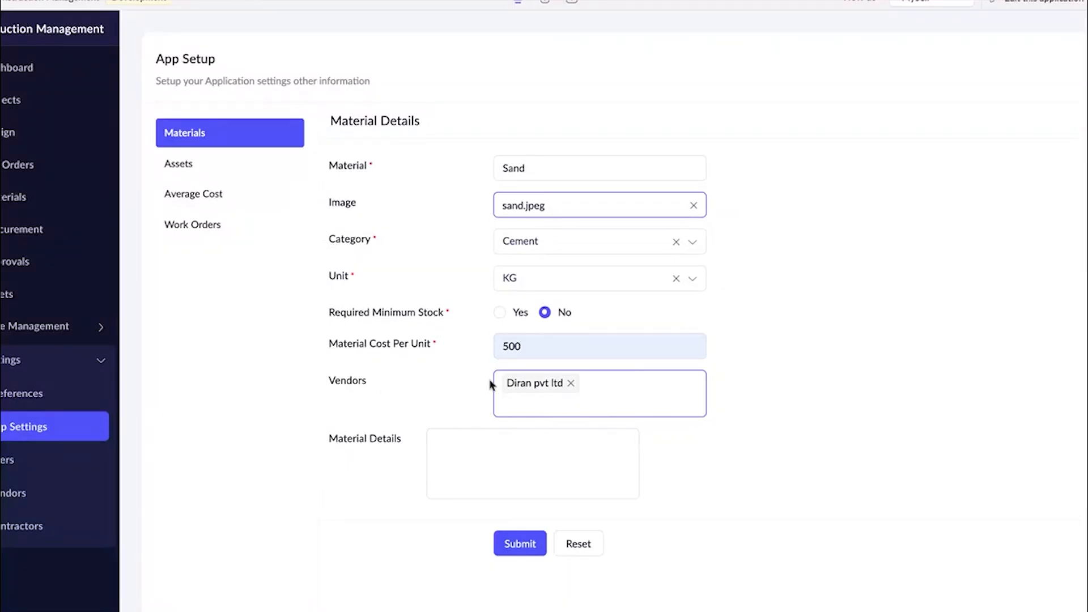
pyautogui.click(503, 407)
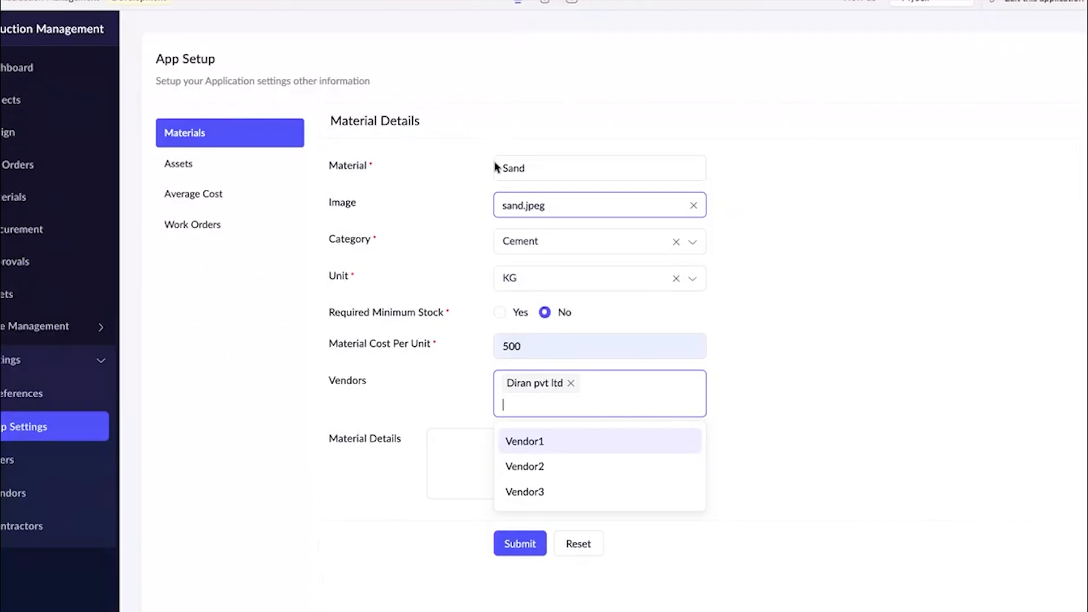
pyautogui.click(450, 410)
# Enter "Sand for construction" as the material details and submit the sand record.
pyautogui.scroll(-1, 449, 407)
pyautogui.click(479, 439)
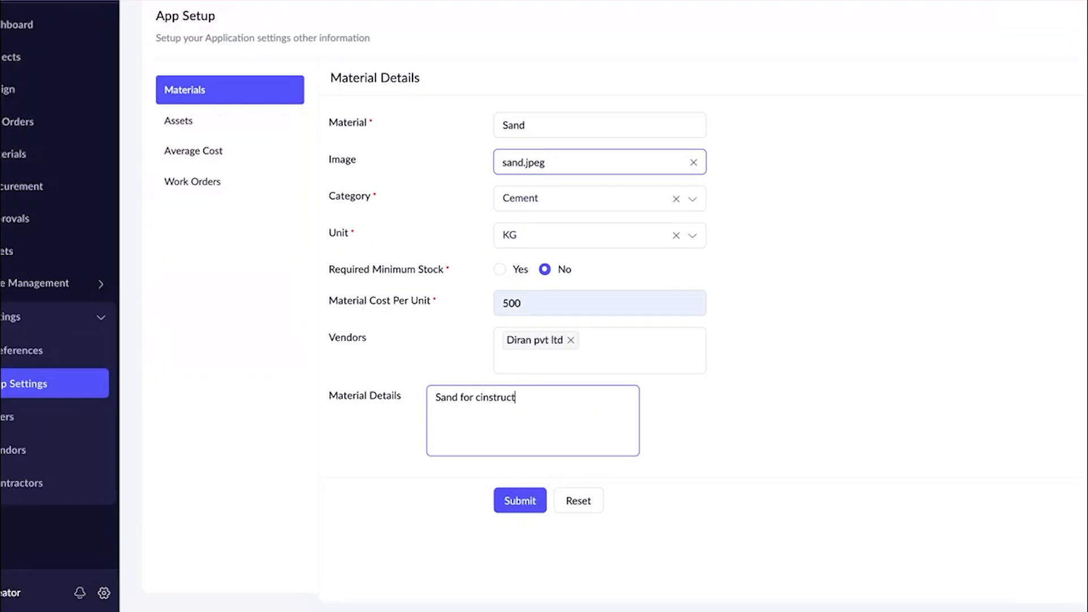
pyautogui.click(485, 398)
pyautogui.press('BackSpace')
pyautogui.write('o')
pyautogui.click(531, 507)
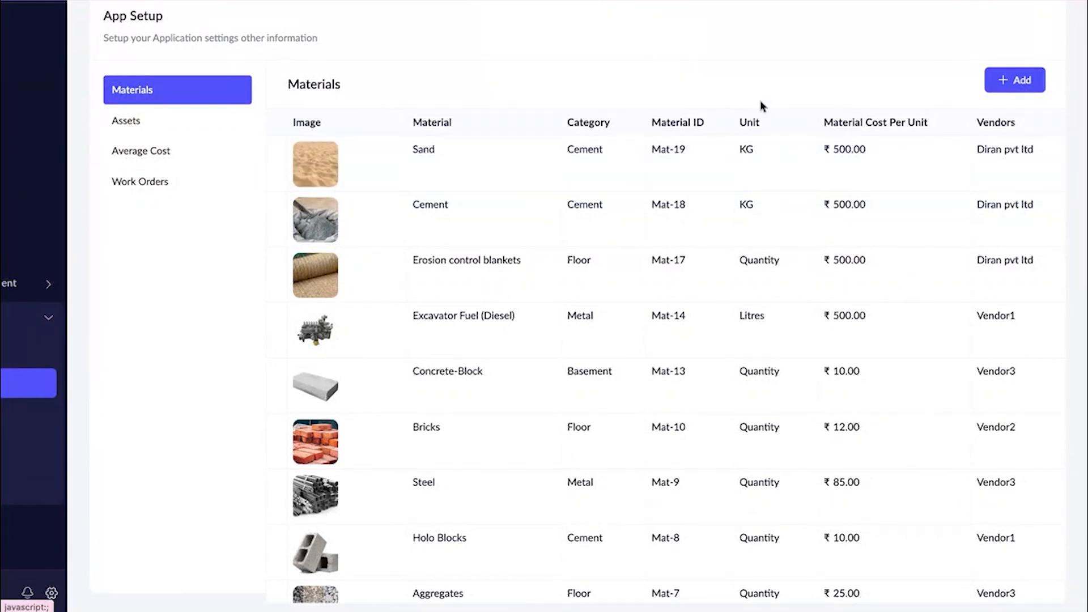
# Check the Sand entry's cost in the materials list and look through the list of assets.
pyautogui.moveTo(836, 151); pyautogui.dragTo(897, 154)
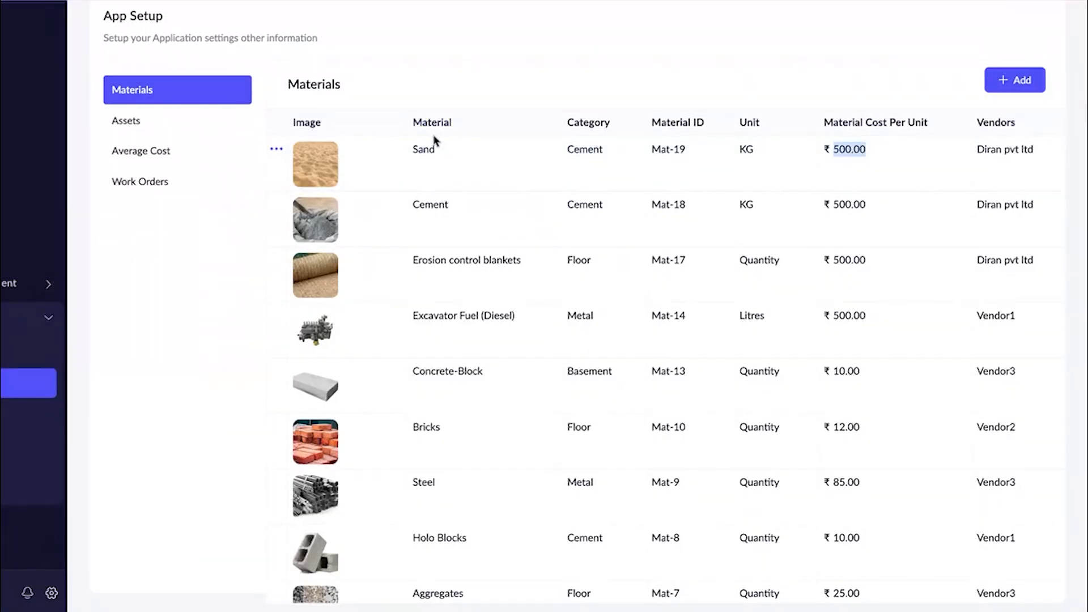
pyautogui.scroll(-5, 492, 466)
pyautogui.scroll(6, 491, 466)
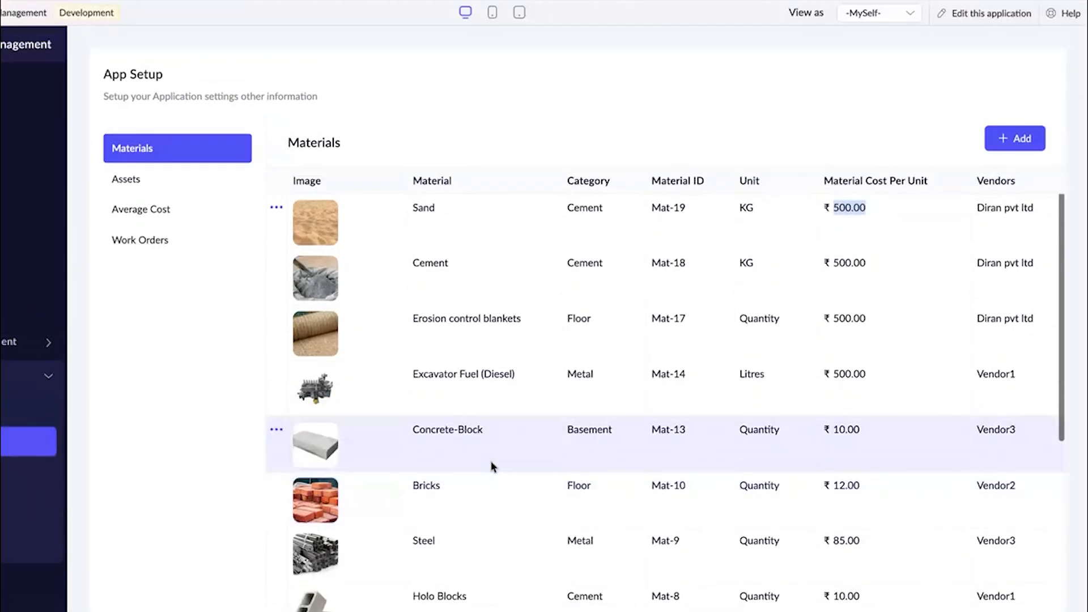
pyautogui.click(136, 183)
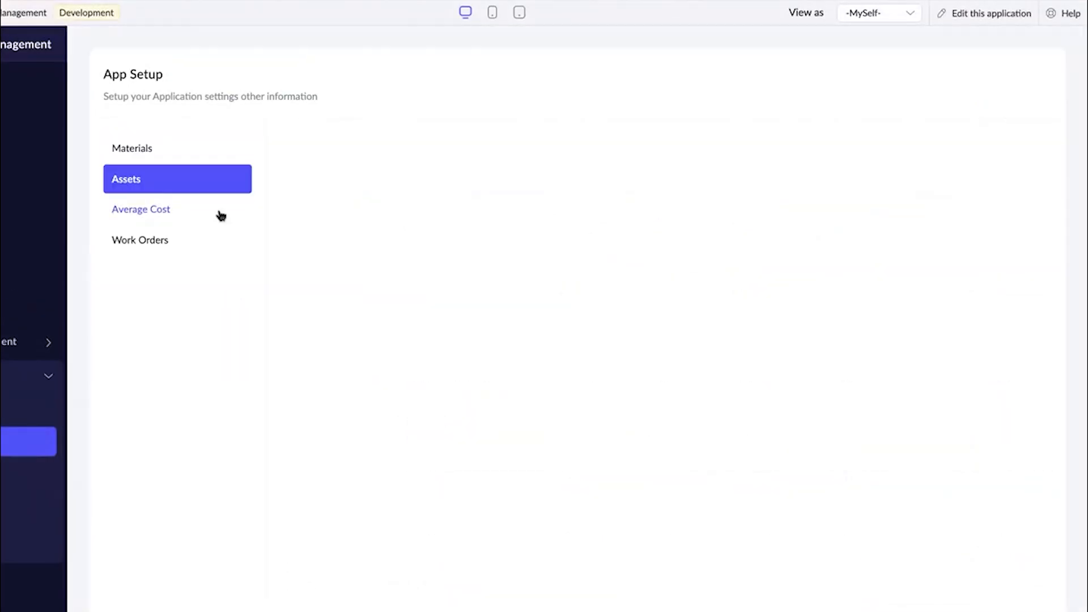
pyautogui.scroll(-1, 619, 307)
pyautogui.scroll(-1, 619, 307)
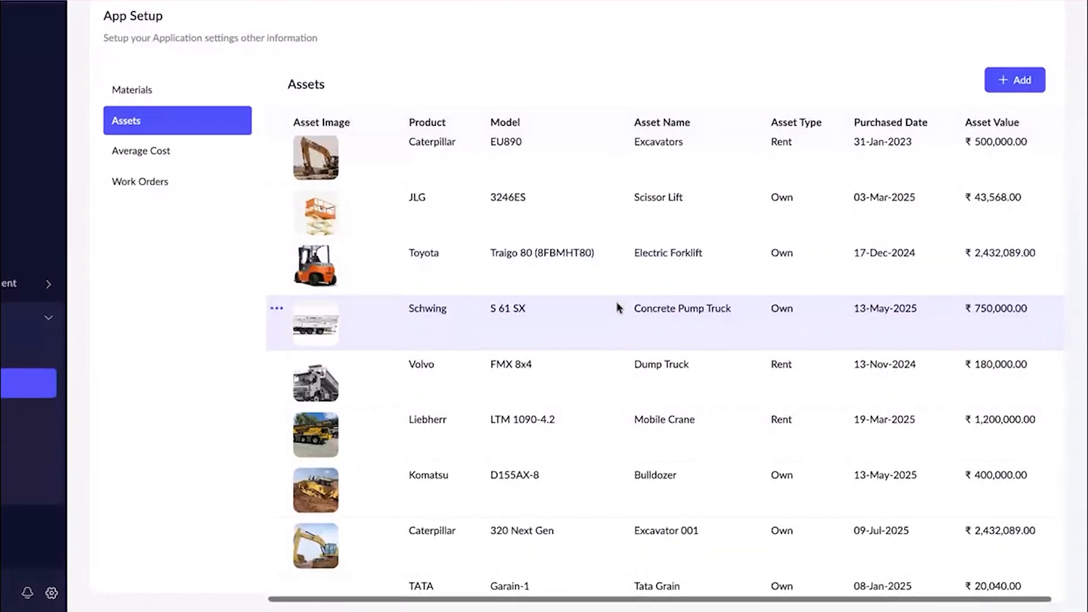
pyautogui.scroll(3, 620, 309)
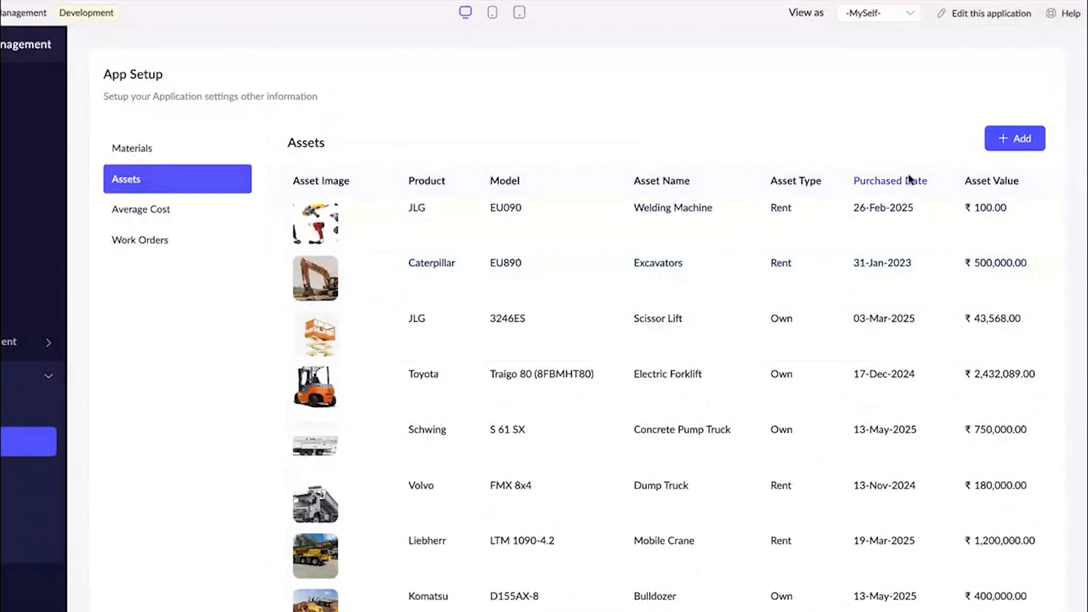
# Start a new asset record with product Caterpillar, model GU909, asset name Concrete Mixer and asset type Rent.
pyautogui.click(992, 146)
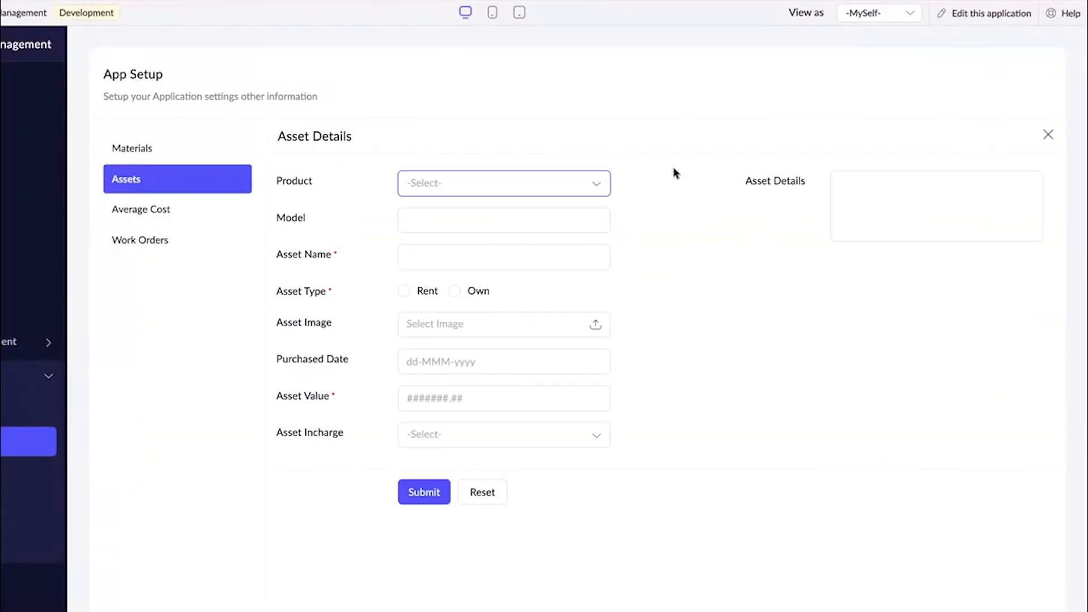
pyautogui.click(442, 194)
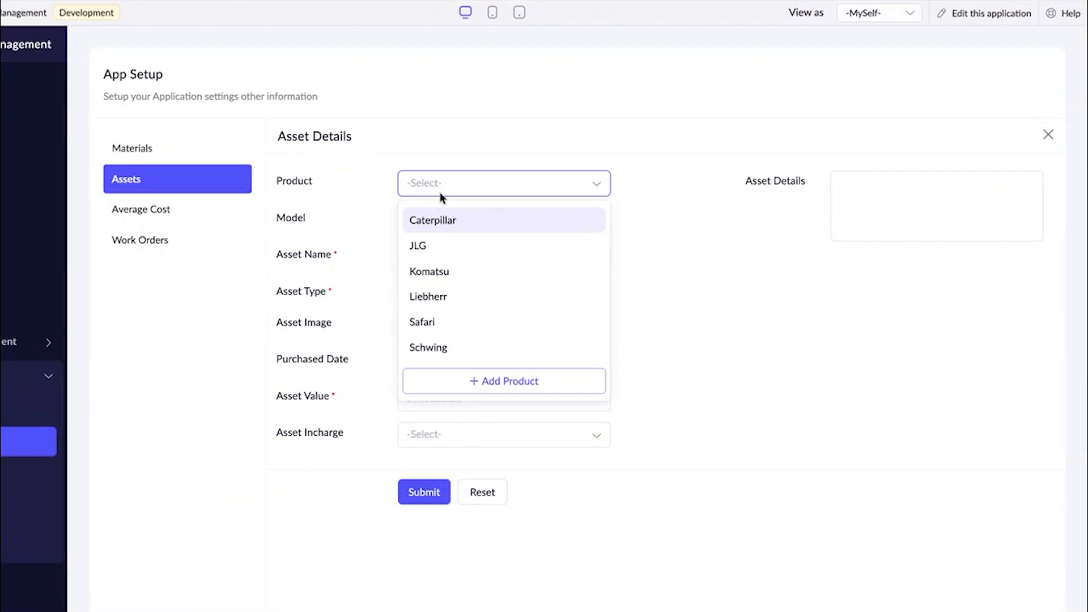
pyautogui.click(441, 219)
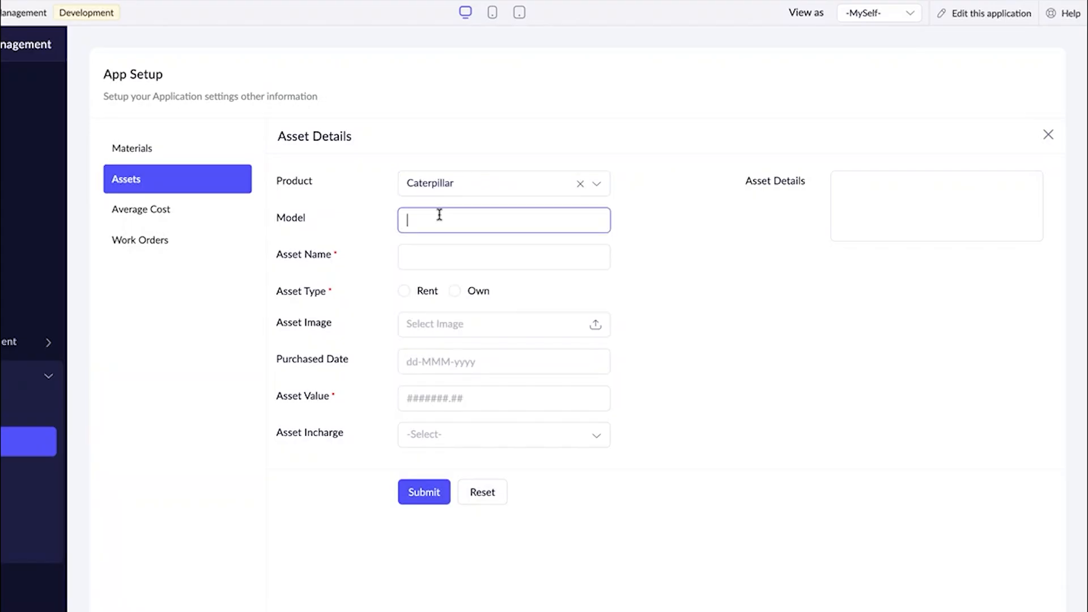
pyautogui.write('GU909')
pyautogui.click(423, 264)
pyautogui.write('Concrete Mixer')
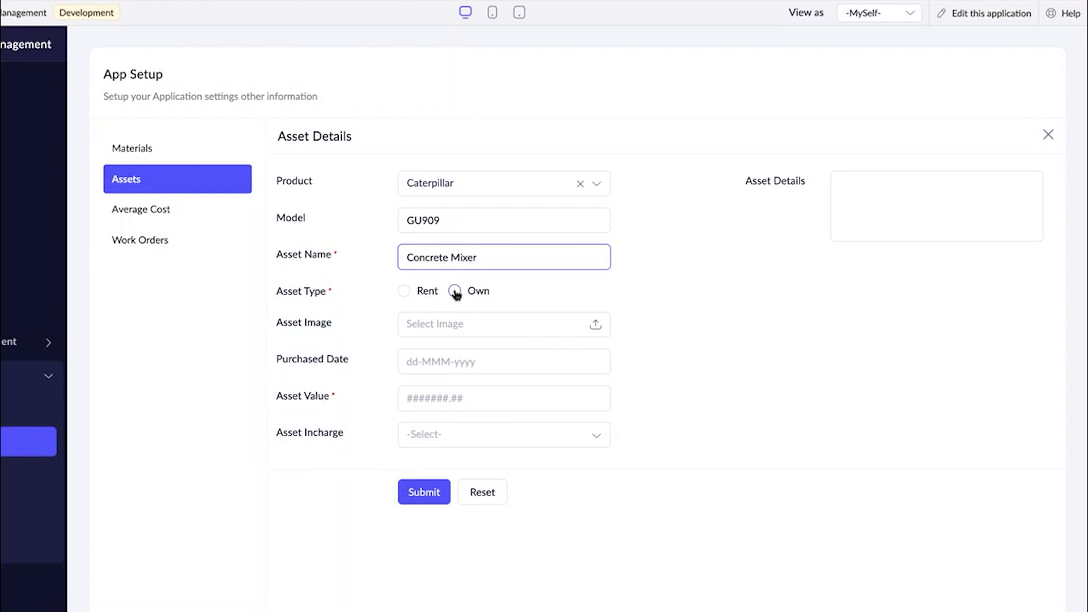
pyautogui.click(404, 291)
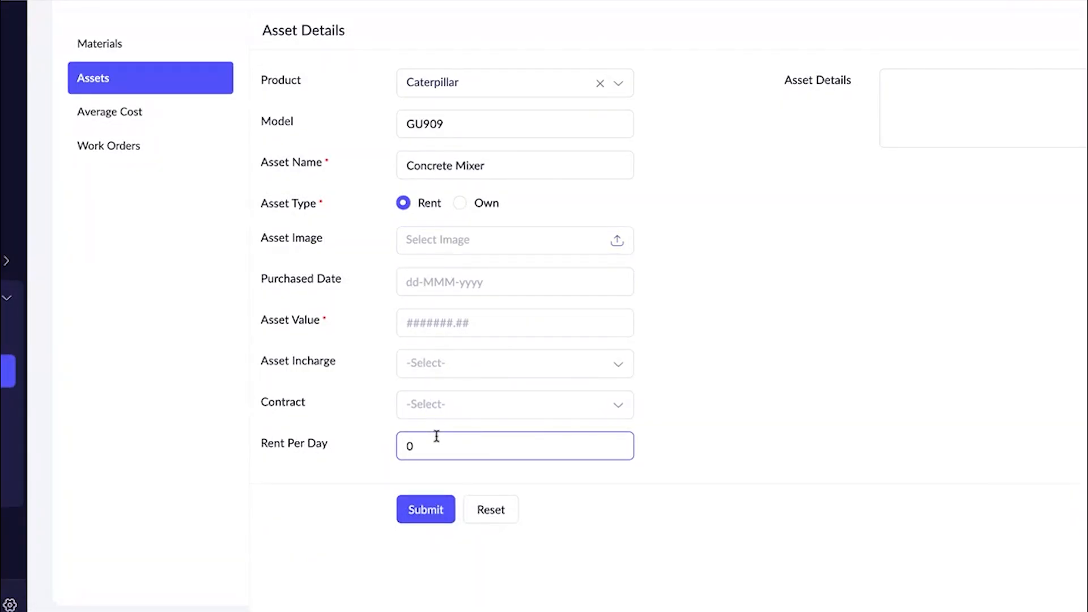
# Attach the concrete mixer JPEG from the Webinar folder's Construction subfolder as the asset image.
pyautogui.click(413, 241)
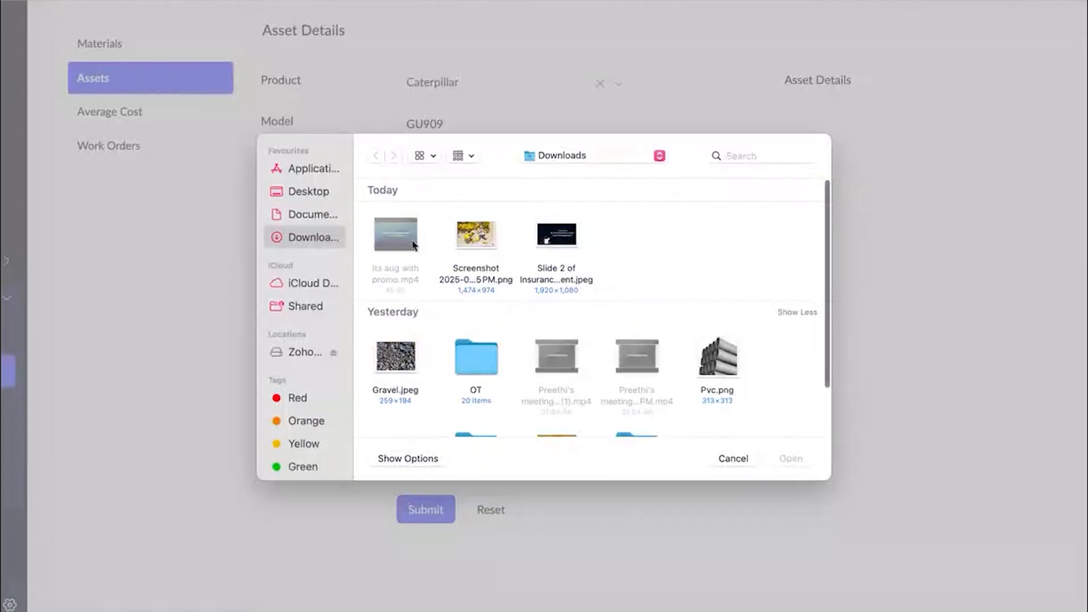
pyautogui.click(637, 358)
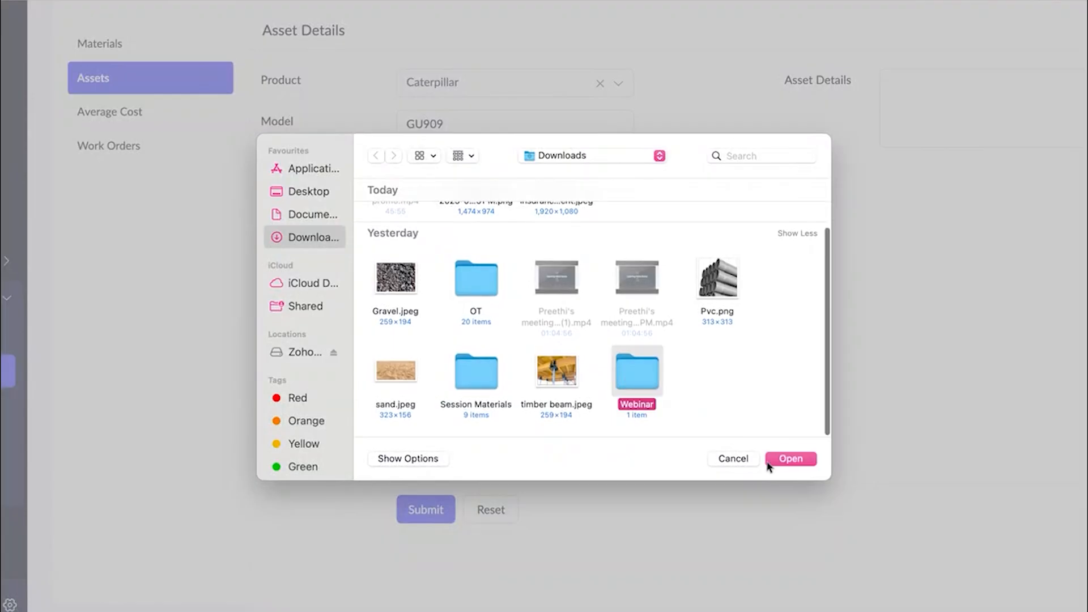
pyautogui.click(790, 459)
pyautogui.click(396, 233)
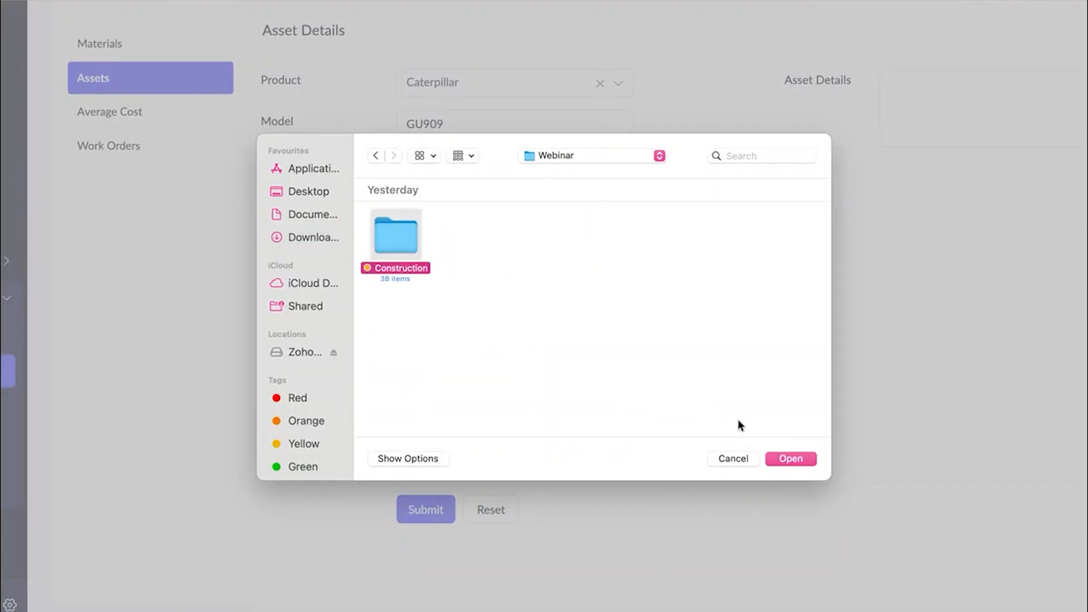
pyautogui.click(787, 460)
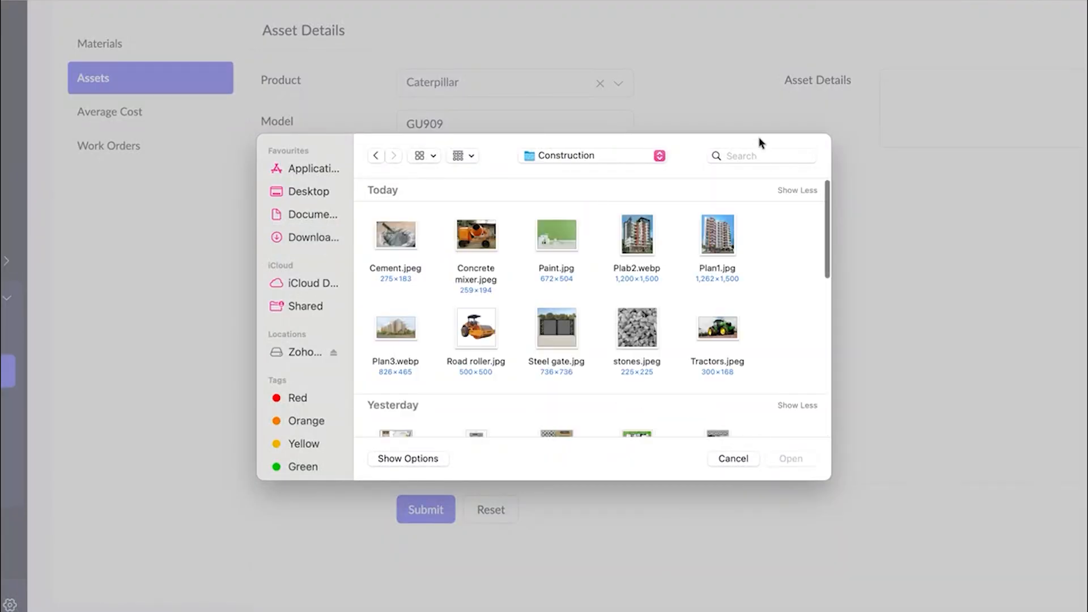
pyautogui.click(483, 249)
pyautogui.click(801, 460)
# Set the asset's purchased date to 30-Jan-2024 and its value to 100.
pyautogui.click(414, 280)
pyautogui.click(509, 324)
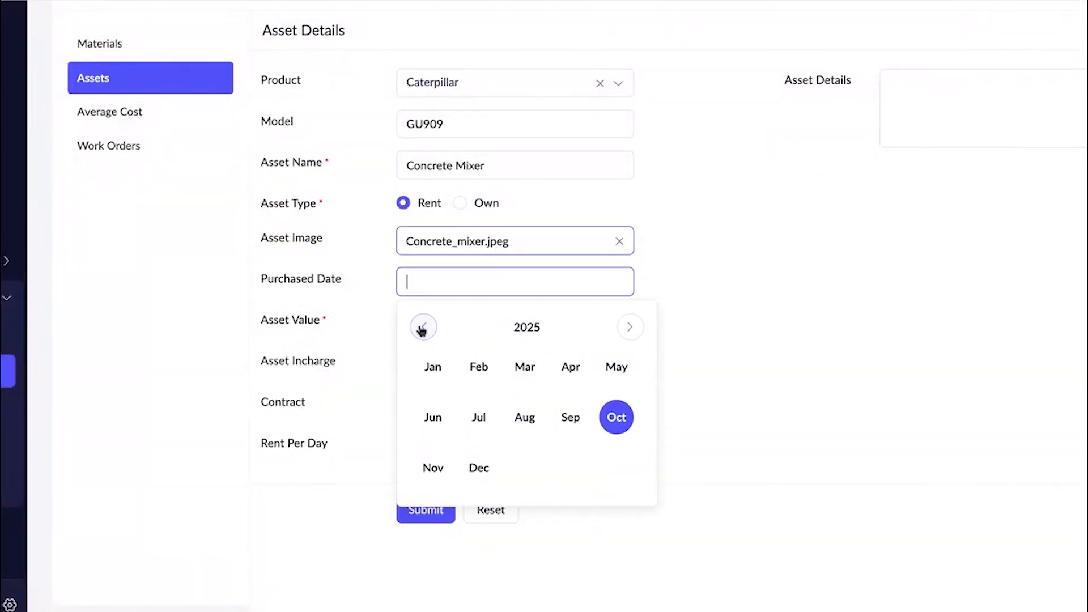
pyautogui.click(424, 327)
pyautogui.click(476, 377)
pyautogui.click(494, 396)
pyautogui.click(469, 320)
pyautogui.click(482, 385)
# Choose the first listed employee as the asset incharge and Siran pvt ltd as the contract.
pyautogui.click(452, 369)
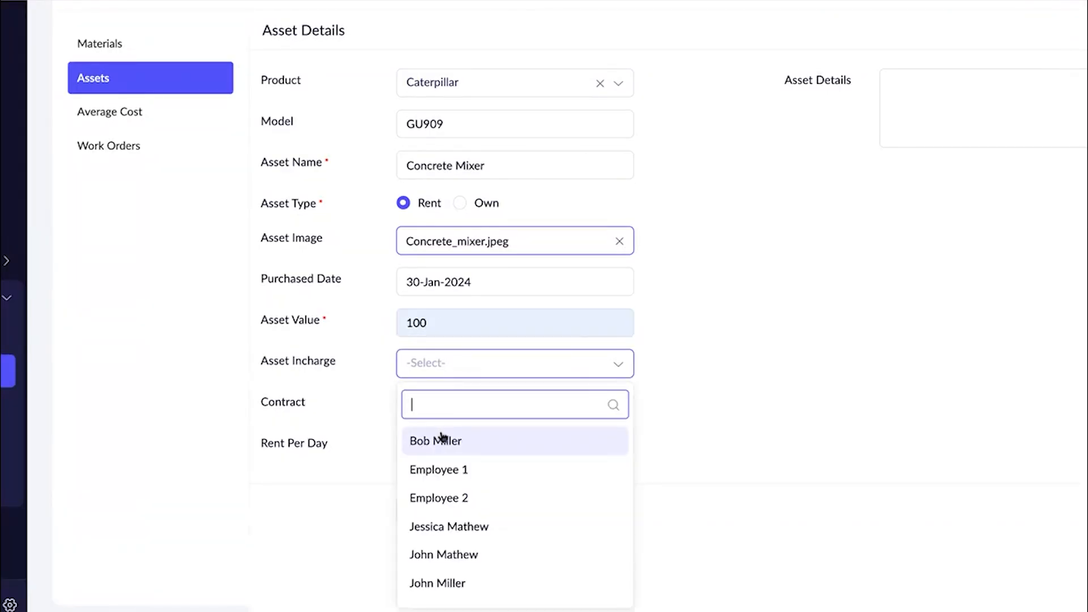
pyautogui.click(442, 437)
pyautogui.scroll(-1, 439, 431)
pyautogui.click(427, 391)
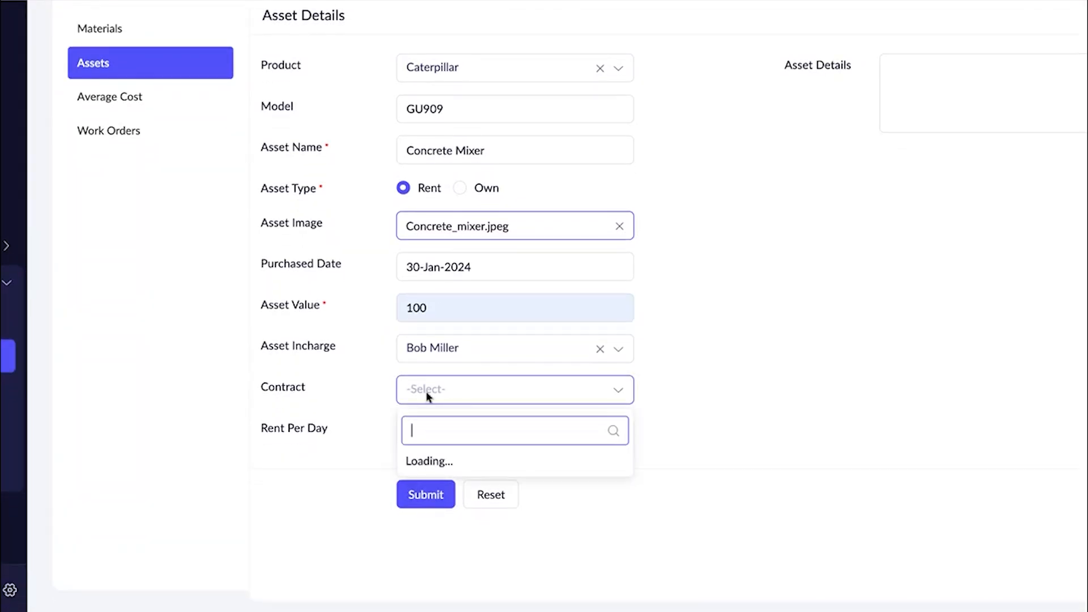
pyautogui.click(435, 490)
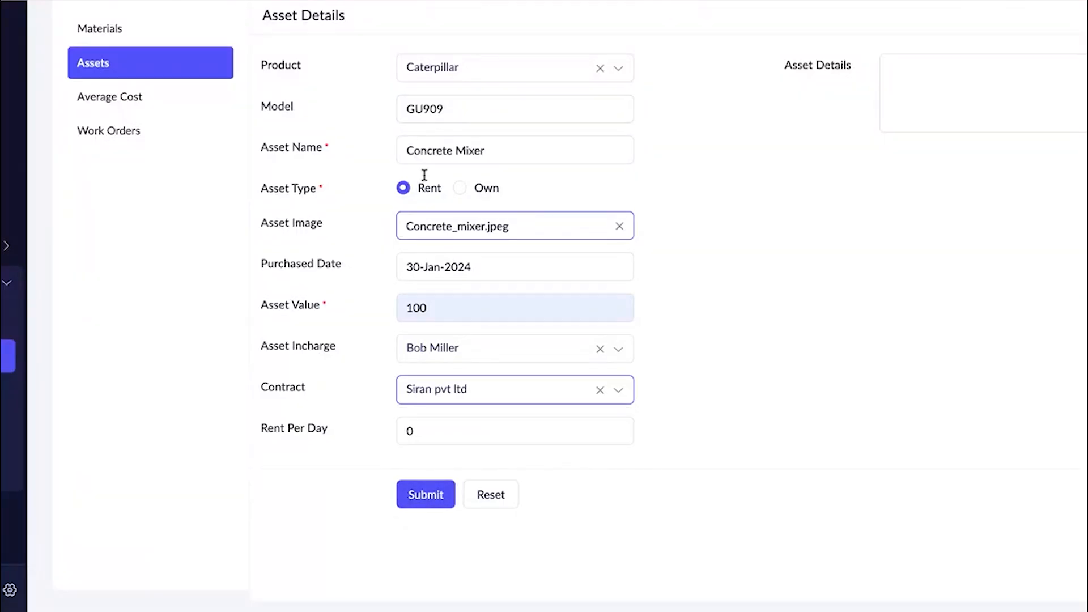
# Set the concrete mixer's rent per day to 1000.
pyautogui.click(427, 425)
pyautogui.press('BackSpace')
pyautogui.write('1000')
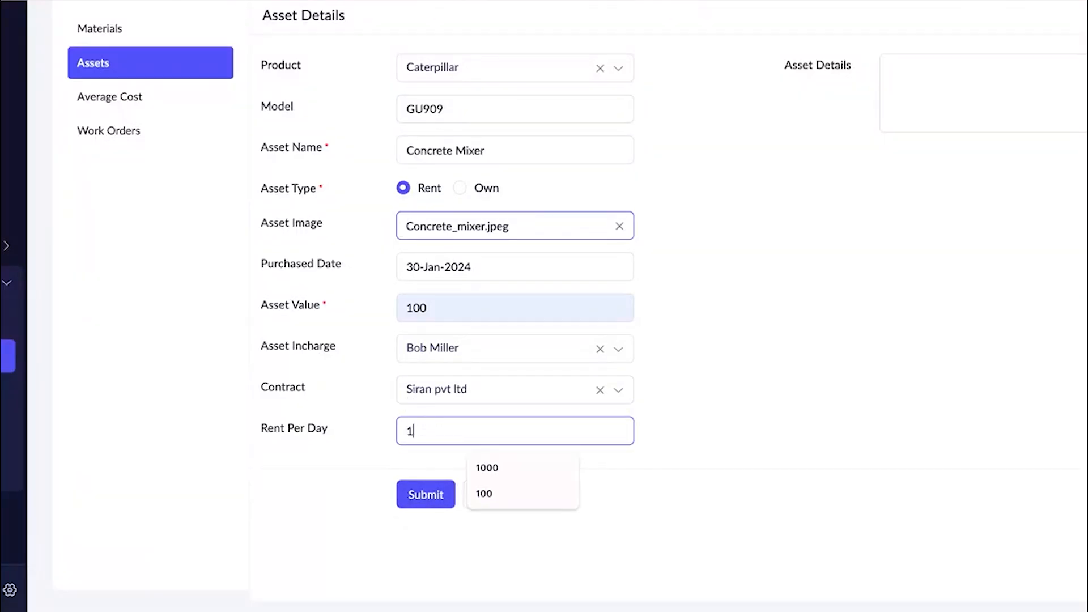
pyautogui.click(786, 325)
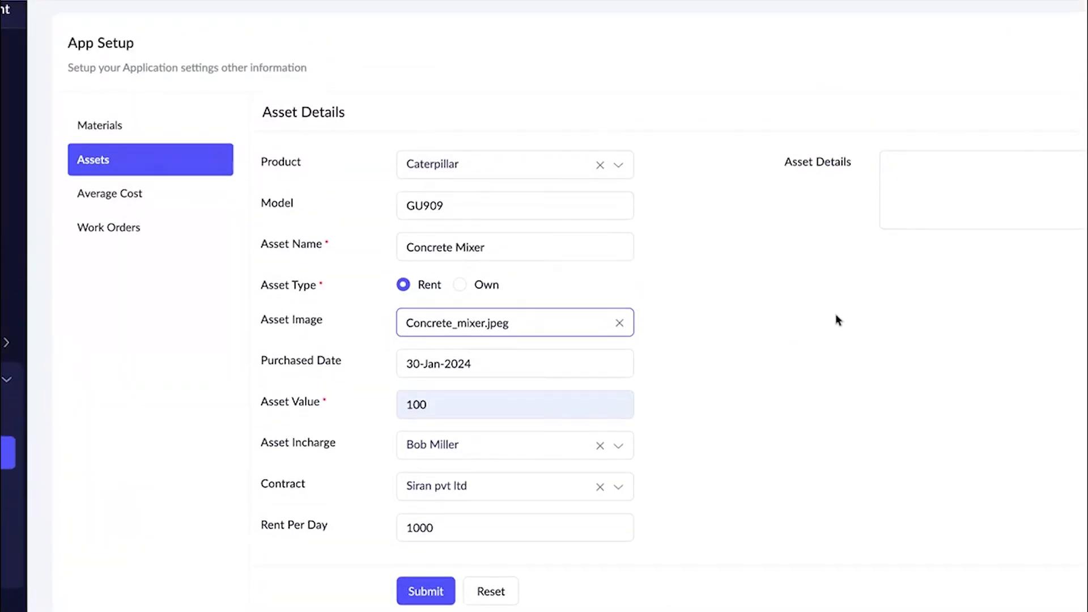
# Copy the asset name Concrete Mixer into the asset details and submit the asset record.
pyautogui.click(586, 150)
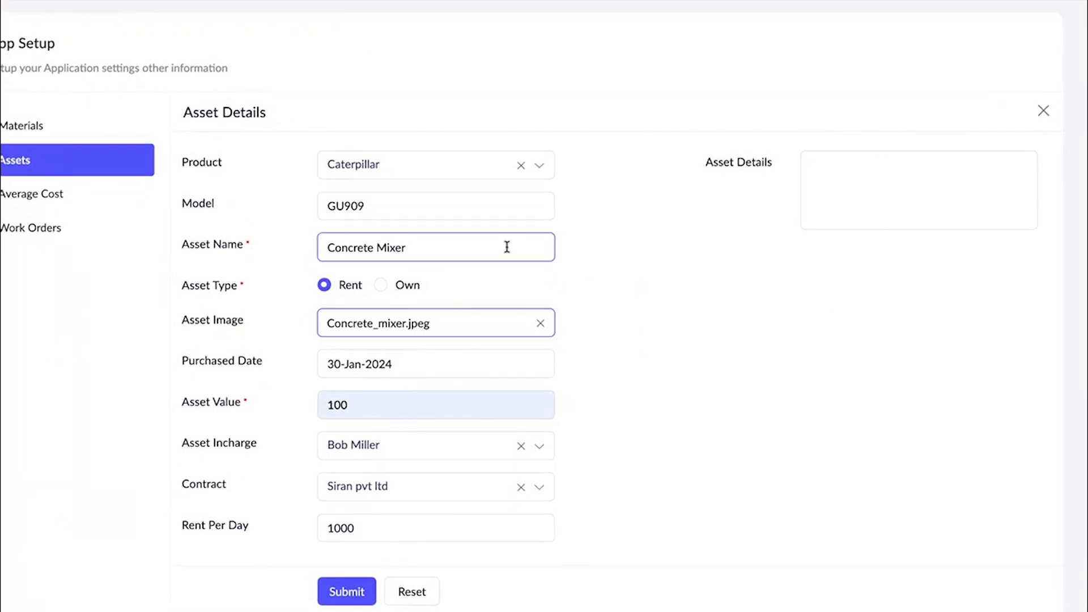
pyautogui.tripleClick(507, 248)
pyautogui.hotkey('ctrl', 'c')
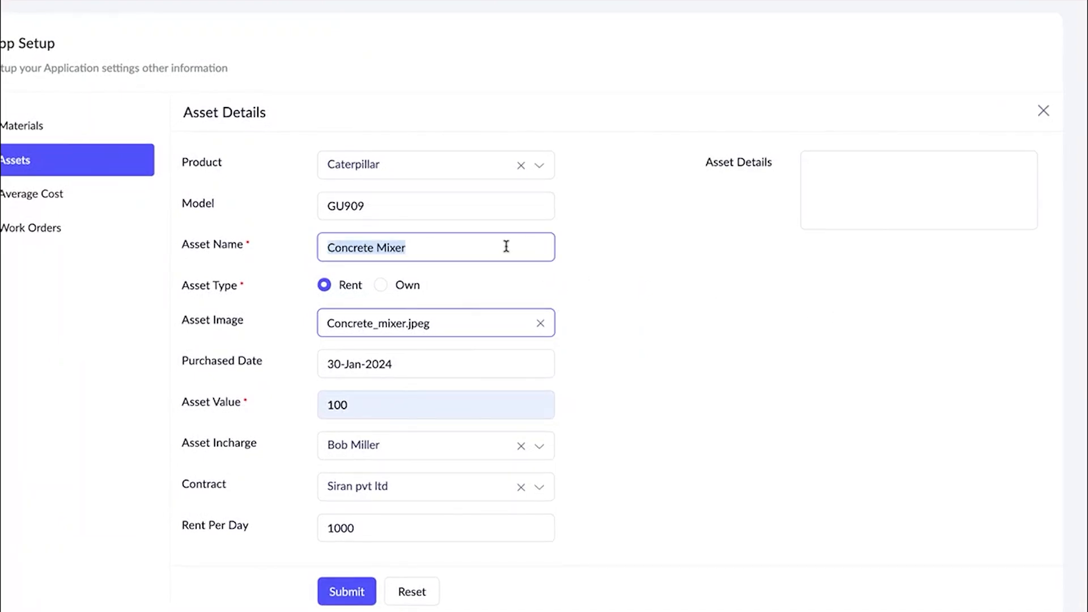
pyautogui.click(807, 193)
pyautogui.hotkey('ctrl', 'v')
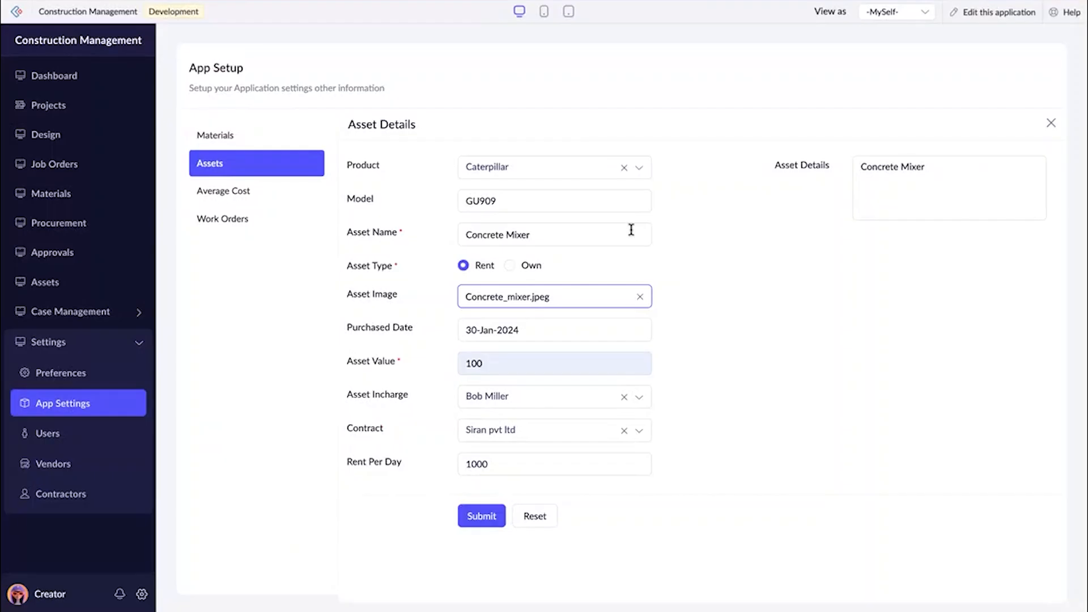
pyautogui.click(483, 516)
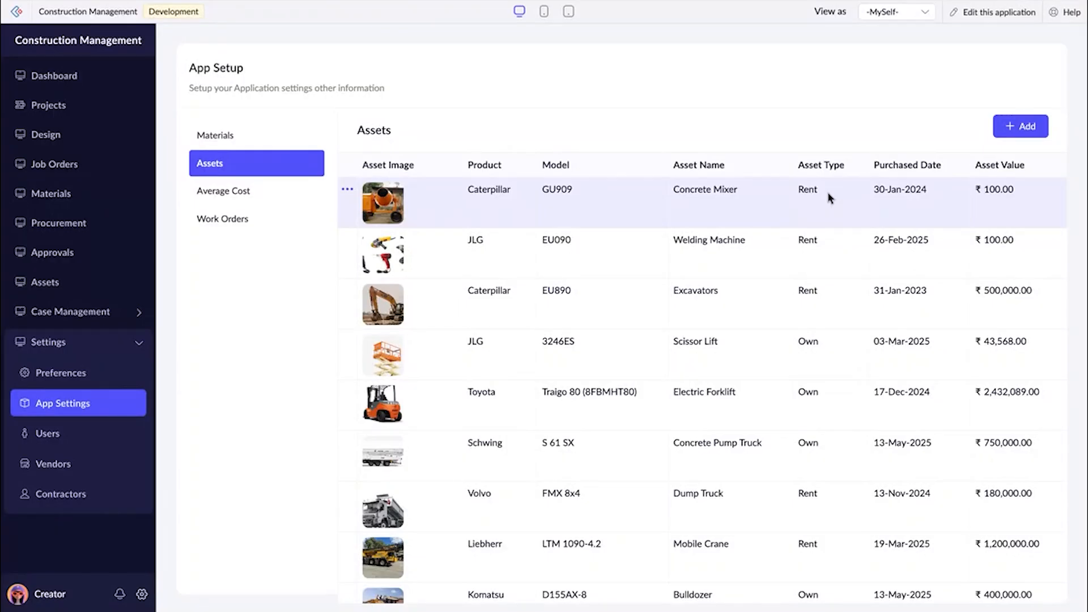
# Review the average resource costs and the roles selectable for a new cost entry, leaving the entry form without adding one.
pyautogui.click(284, 196)
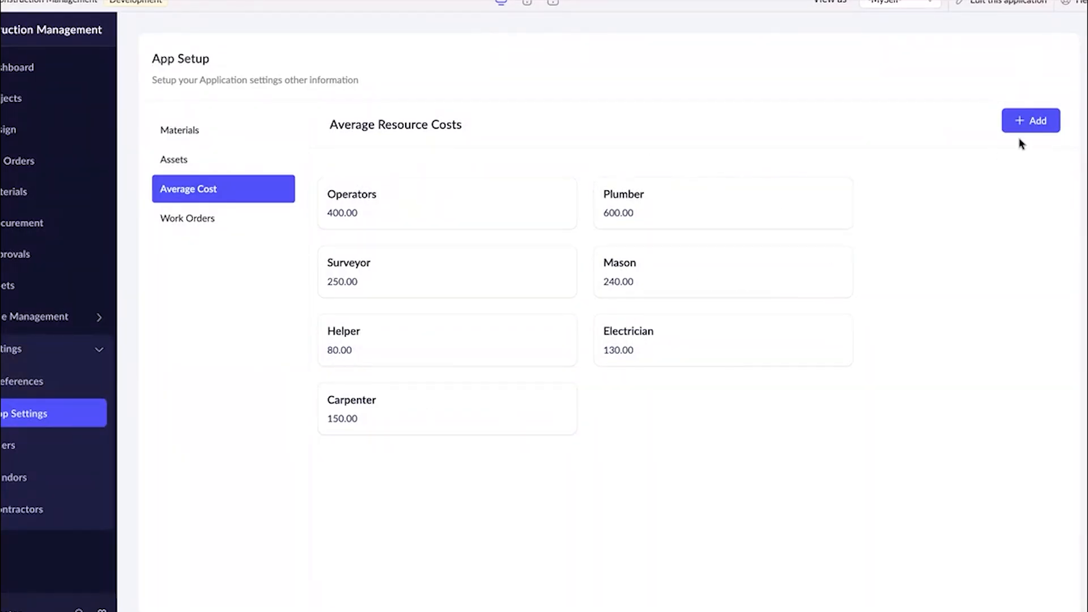
pyautogui.click(1029, 121)
pyautogui.click(568, 163)
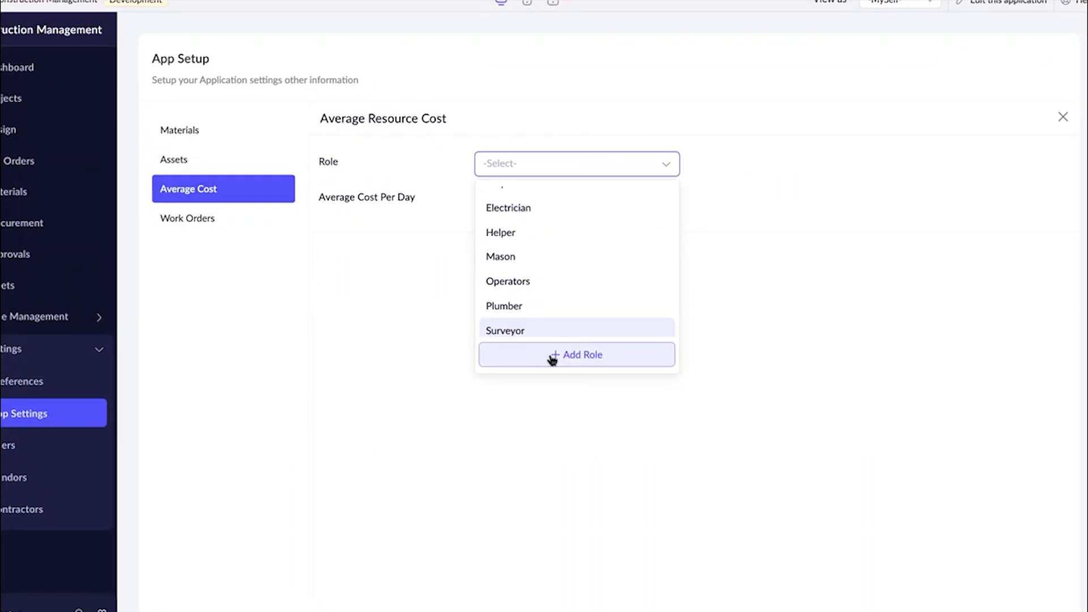
pyautogui.scroll(1, 517, 221)
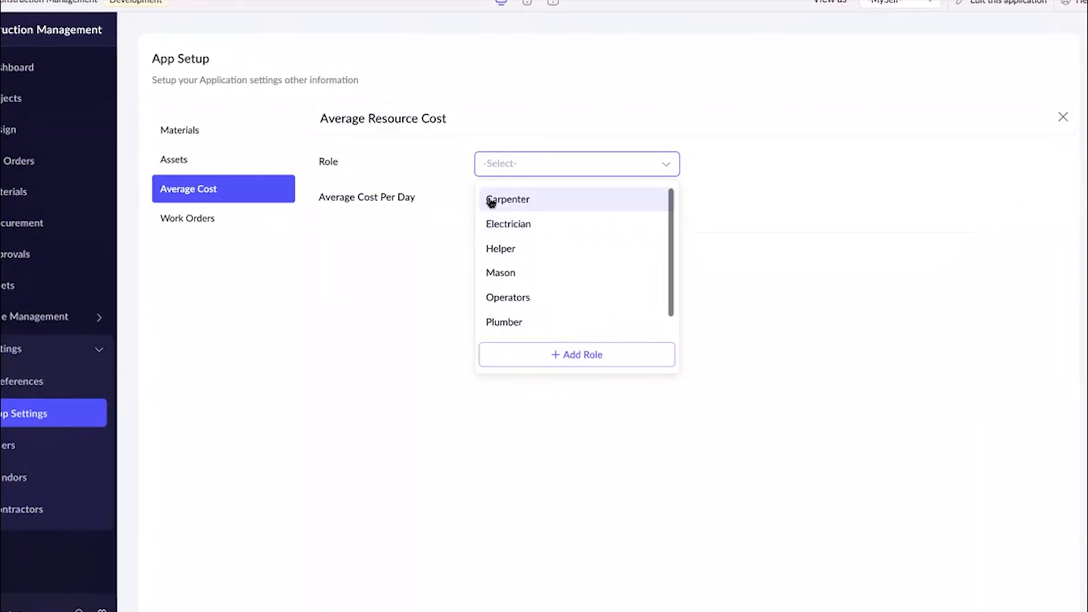
pyautogui.scroll(-1, 515, 232)
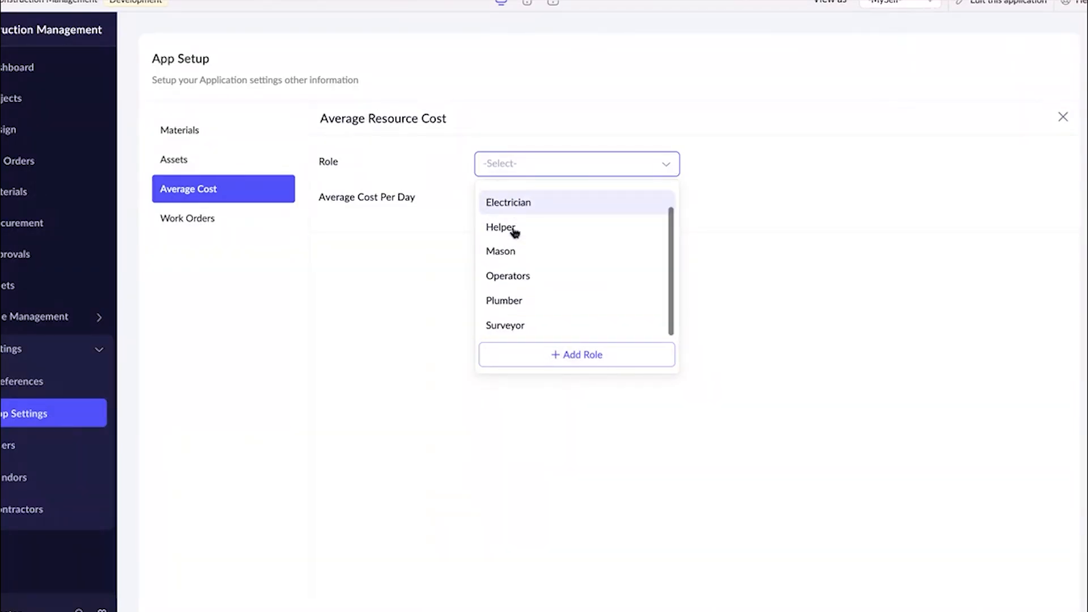
pyautogui.scroll(1, 561, 218)
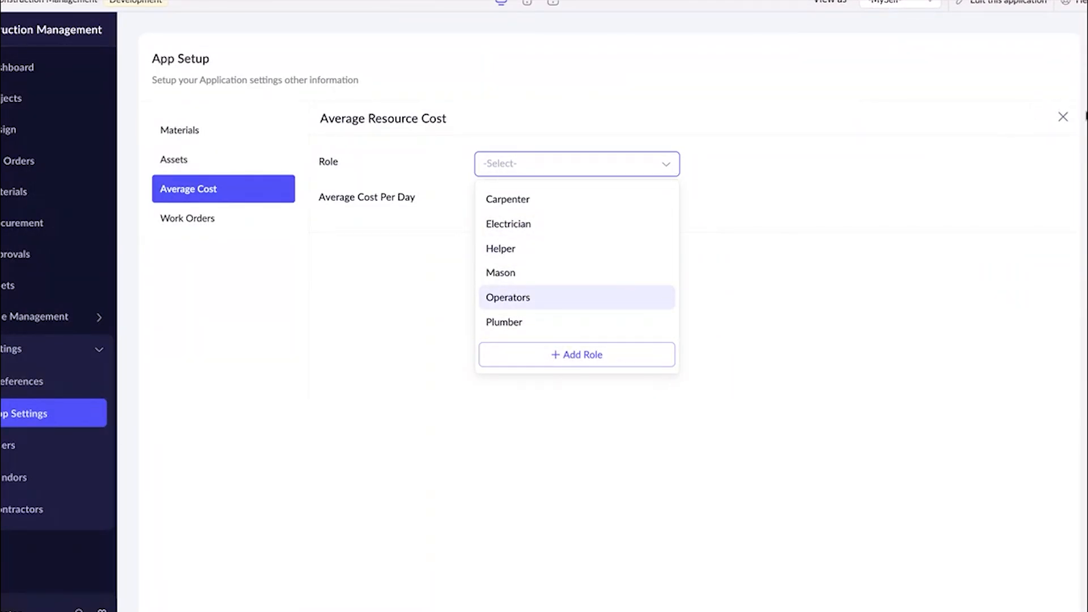
pyautogui.click(1062, 119)
pyautogui.click(1063, 118)
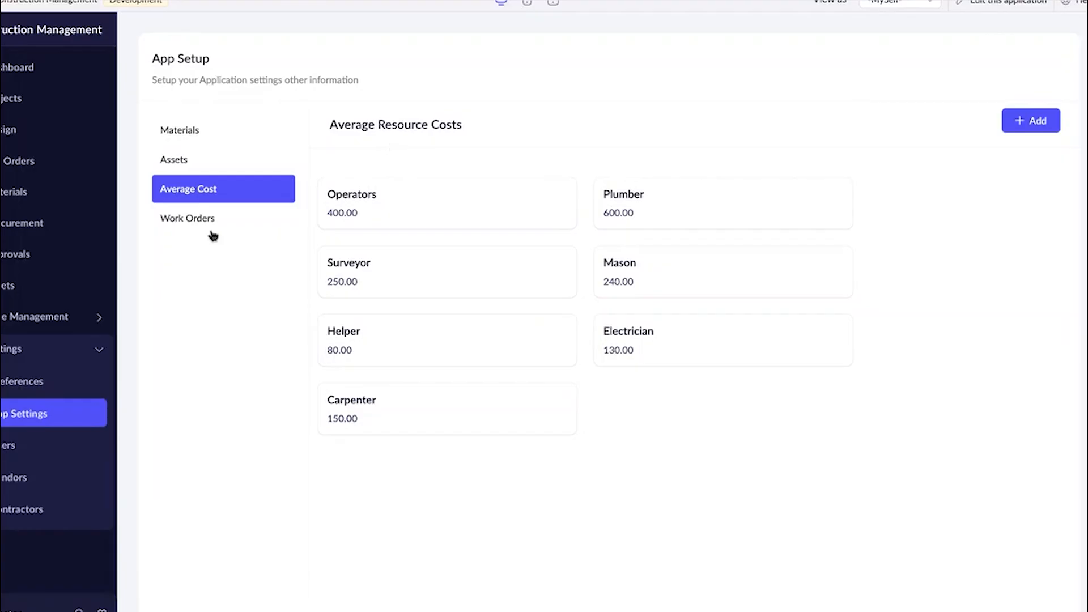
# Examine the Demolition work order's resource and material estimates, and return to the App Setup page.
pyautogui.click(177, 219)
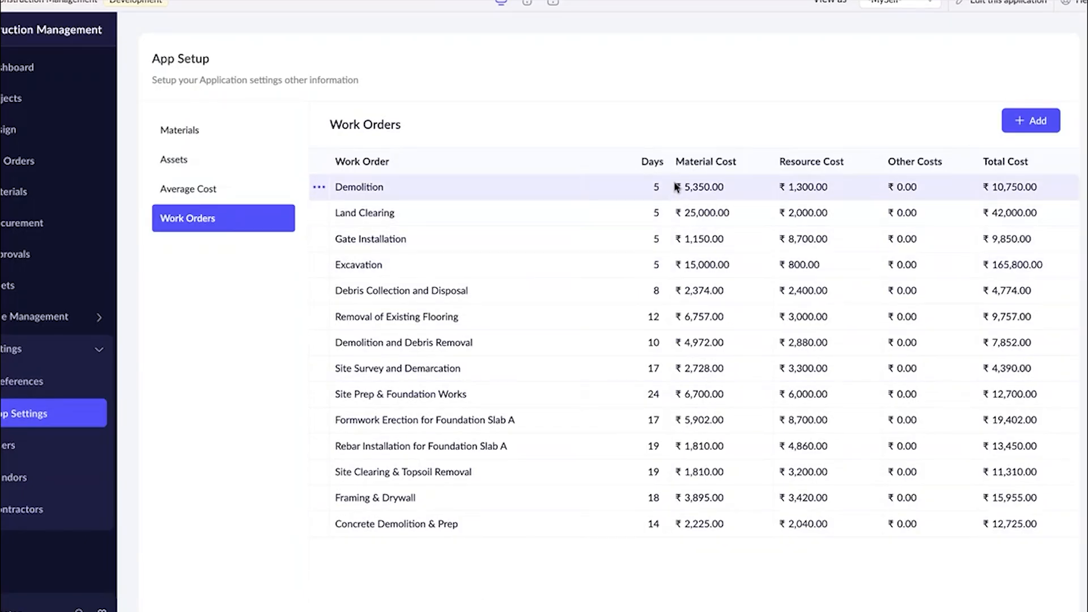
pyautogui.click(834, 195)
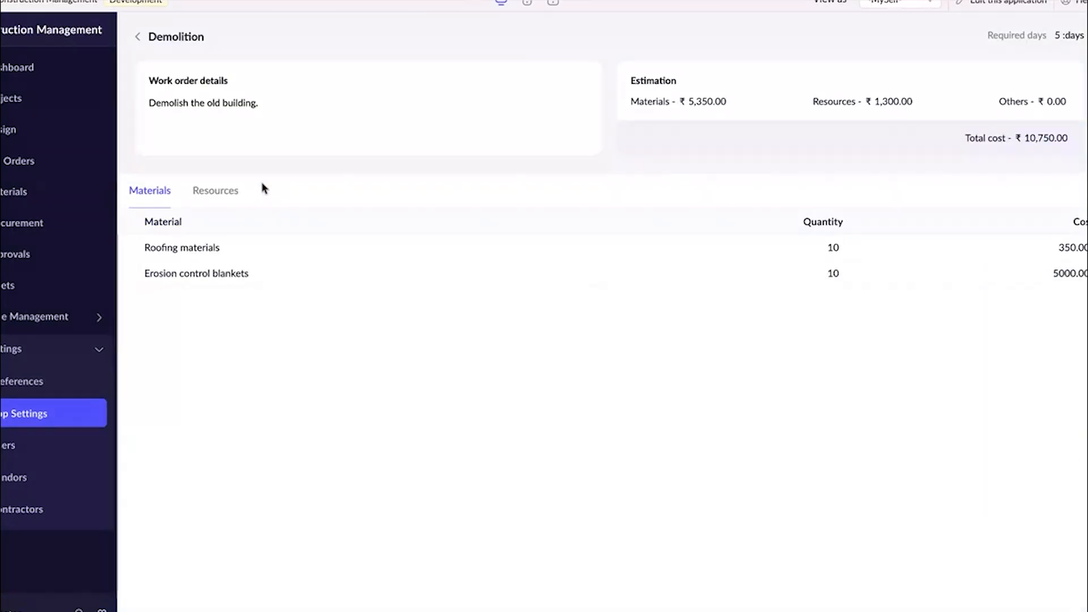
pyautogui.click(236, 193)
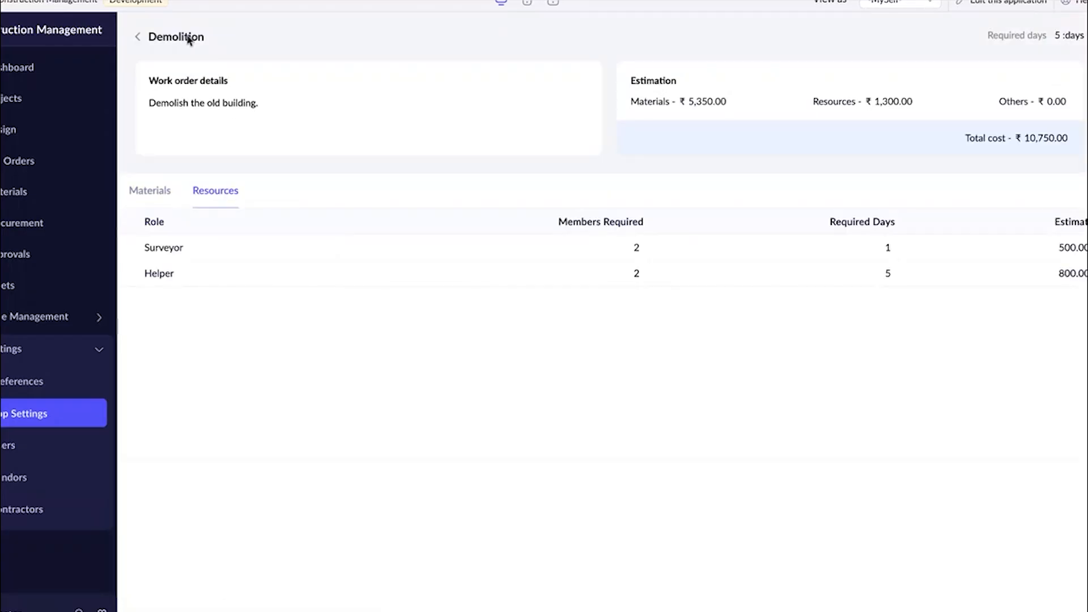
pyautogui.click(145, 187)
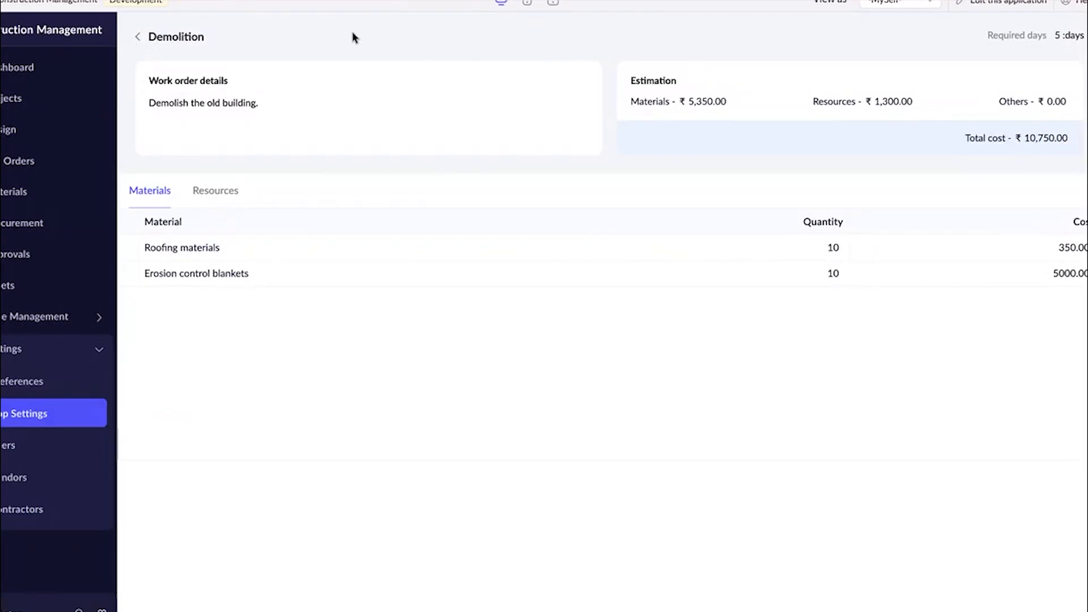
pyautogui.click(138, 37)
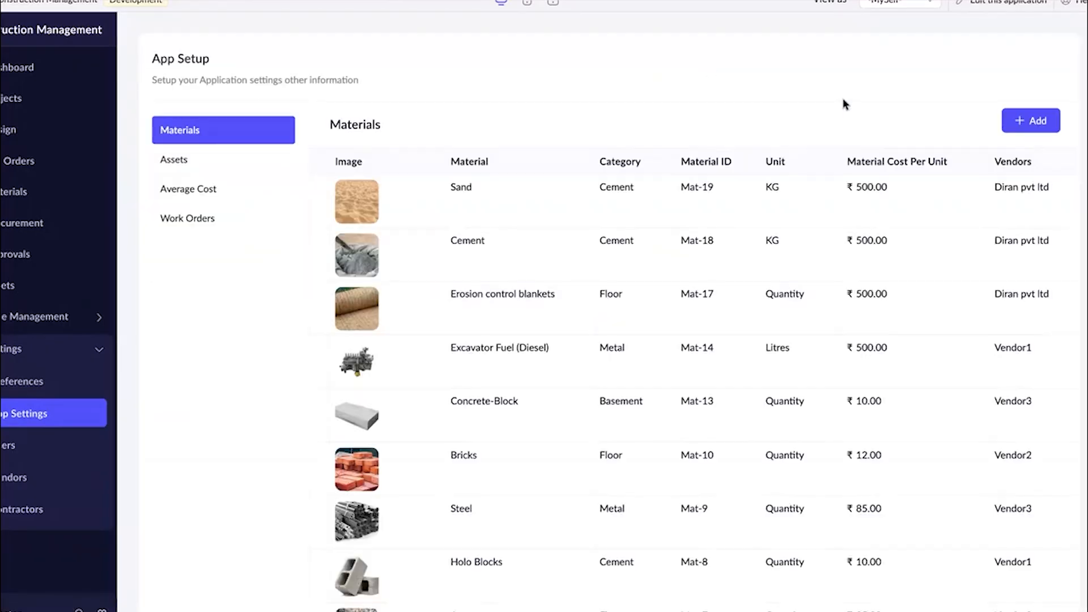
# Start a new work order named Plumbing with 5 required days and Plumbing as the work order details.
pyautogui.click(246, 218)
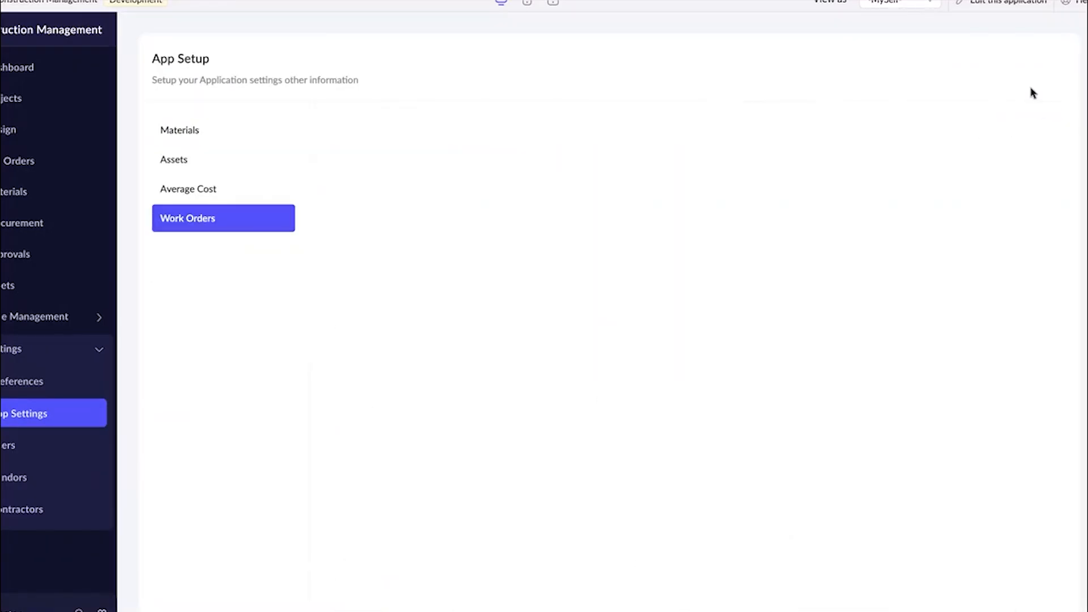
pyautogui.click(1055, 119)
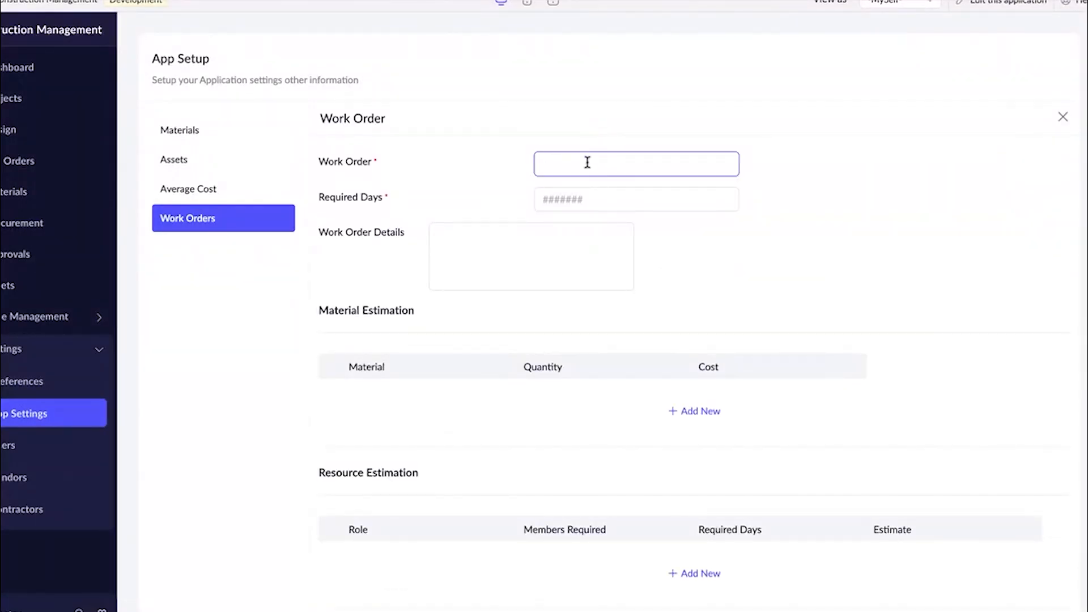
pyautogui.write('Plumbing')
pyautogui.click(608, 197)
pyautogui.click(593, 246)
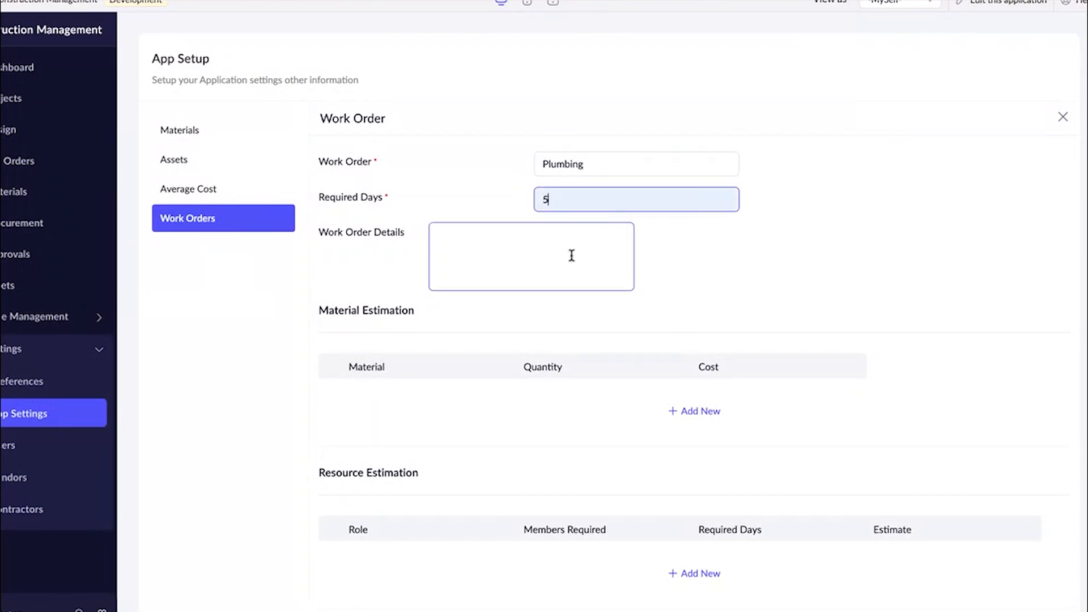
pyautogui.doubleClick(563, 164)
pyautogui.hotkey('ctrl', 'c')
pyautogui.click(530, 236)
pyautogui.hotkey('ctrl', 'v')
# Add Plastics to the work order's material estimation with a quantity of 30.
pyautogui.scroll(-3, 532, 243)
pyautogui.click(695, 207)
pyautogui.click(486, 203)
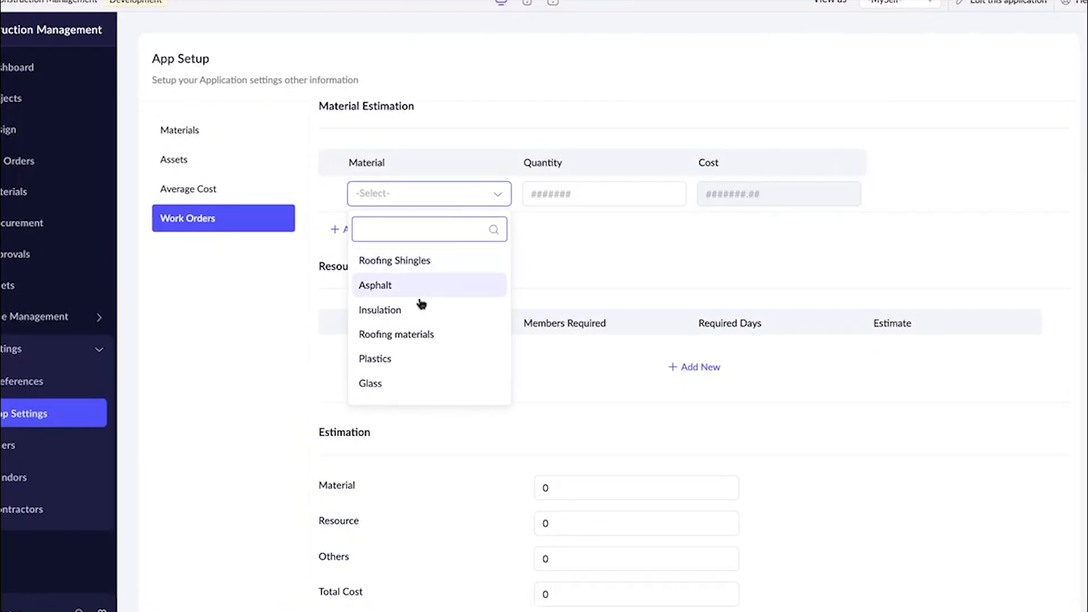
pyautogui.scroll(-5, 423, 336)
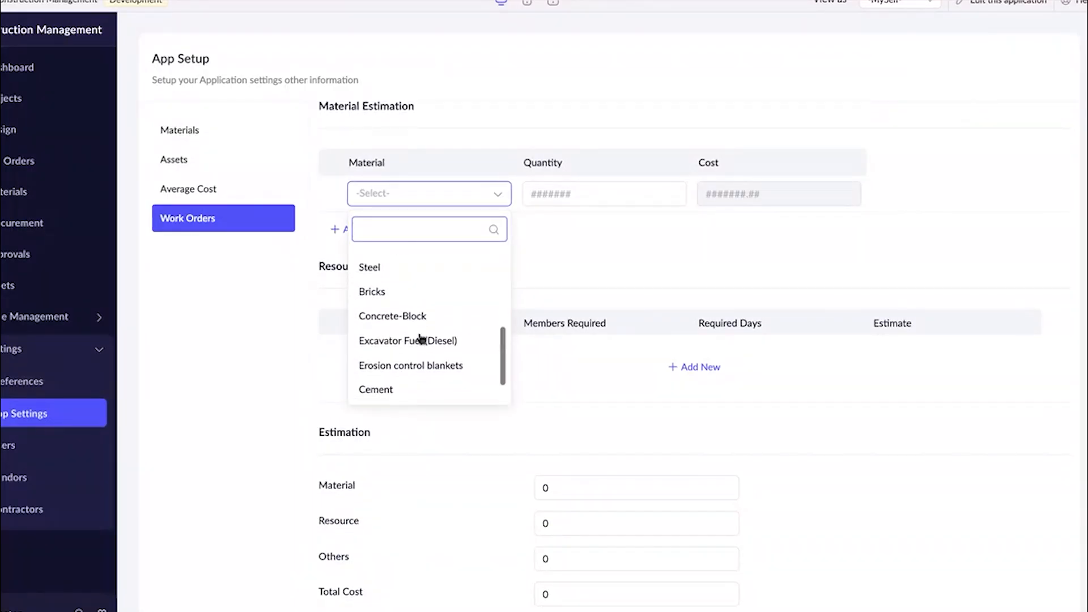
pyautogui.scroll(-1, 422, 339)
pyautogui.scroll(6, 422, 339)
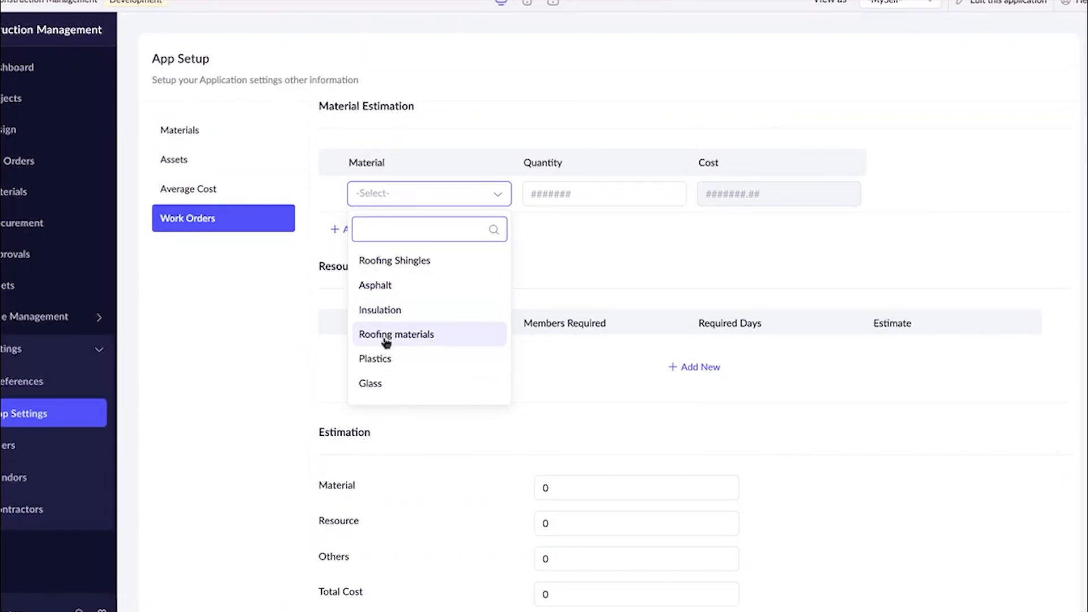
pyautogui.click(380, 359)
pyautogui.click(558, 194)
pyautogui.click(601, 229)
# Add Glass as a second material in the estimation with a quantity of 10.
pyautogui.click(347, 230)
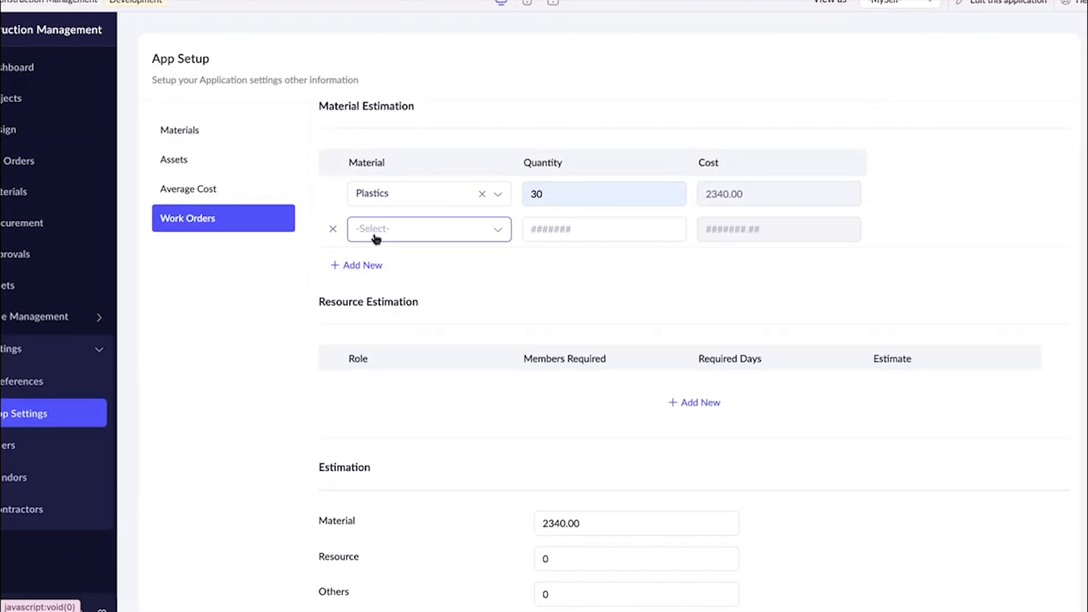
pyautogui.click(375, 238)
pyautogui.write('ga')
pyautogui.press('BackSpace')
pyautogui.write('la')
pyautogui.click(409, 297)
pyautogui.click(566, 234)
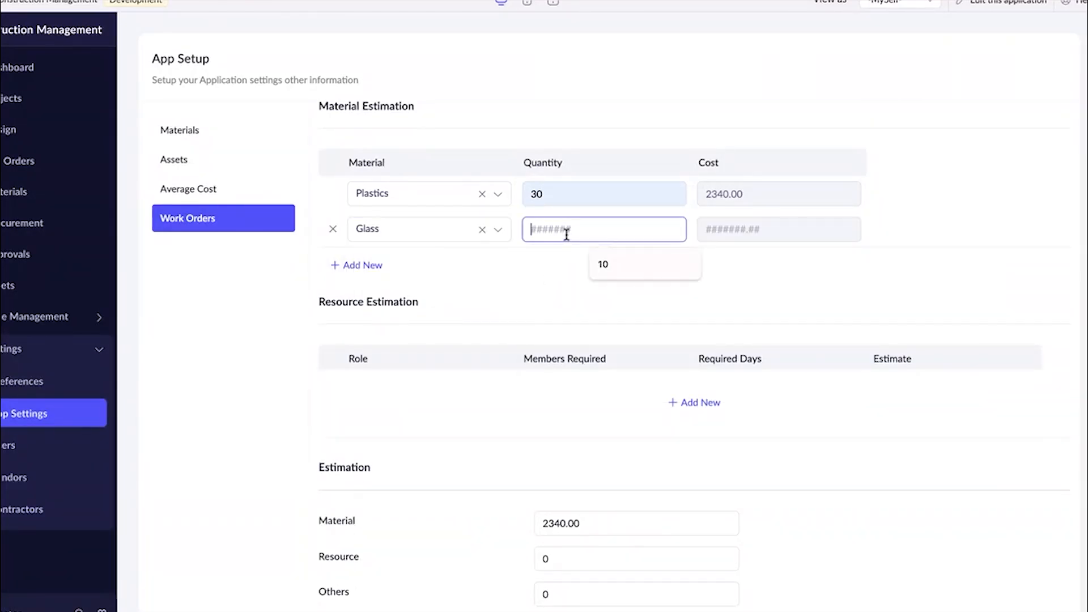
pyautogui.click(603, 263)
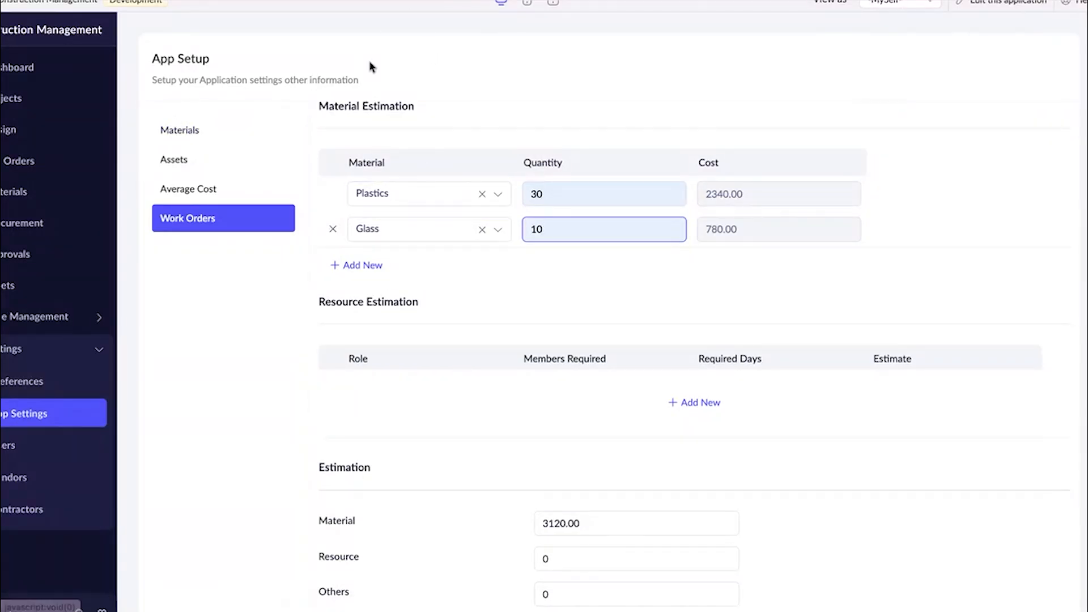
# Add the Plumber role to the resource estimation with 5 members required.
pyautogui.scroll(5, 453, 267)
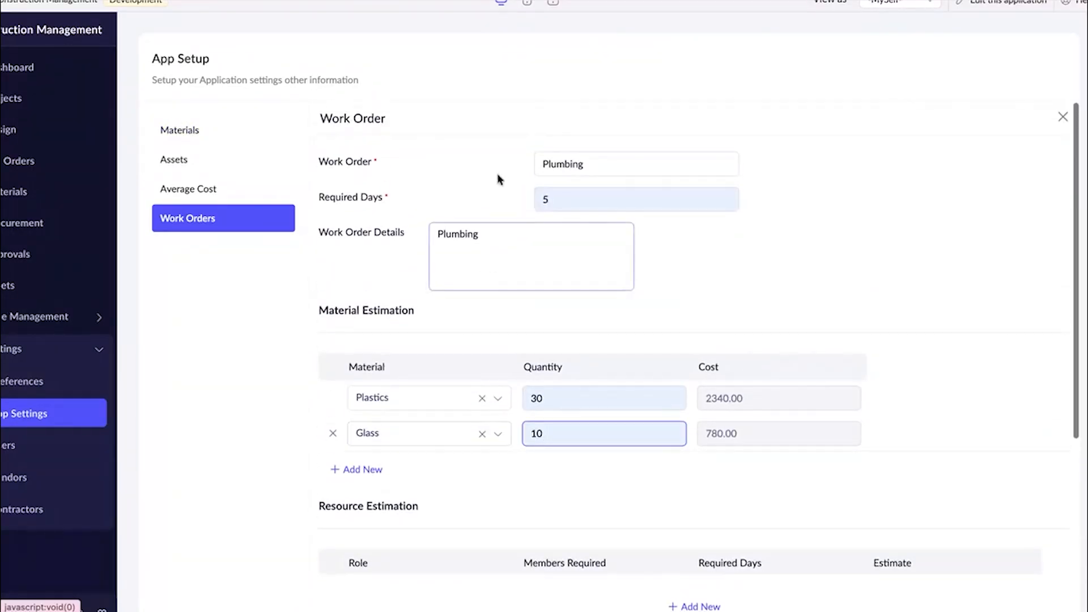
pyautogui.scroll(-5, 431, 238)
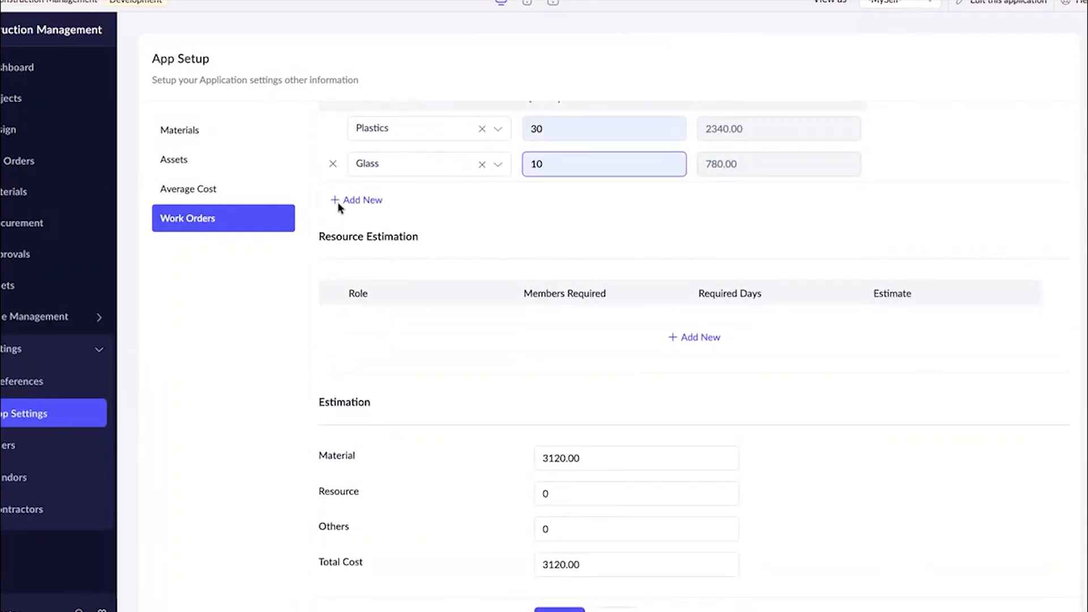
pyautogui.scroll(1, 454, 227)
pyautogui.scroll(-2, 453, 226)
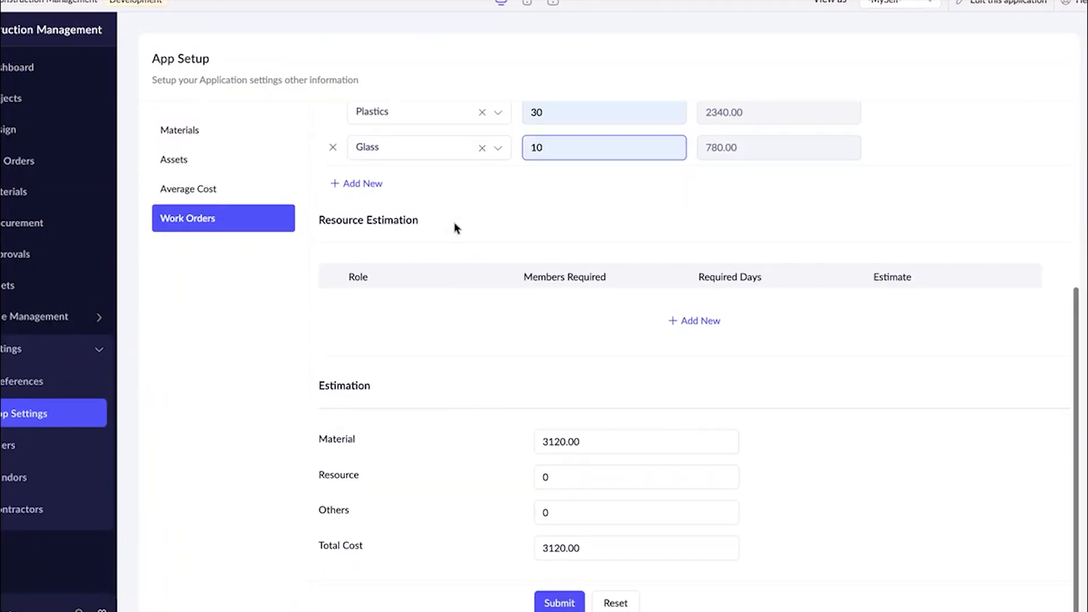
pyautogui.click(670, 321)
pyautogui.click(485, 317)
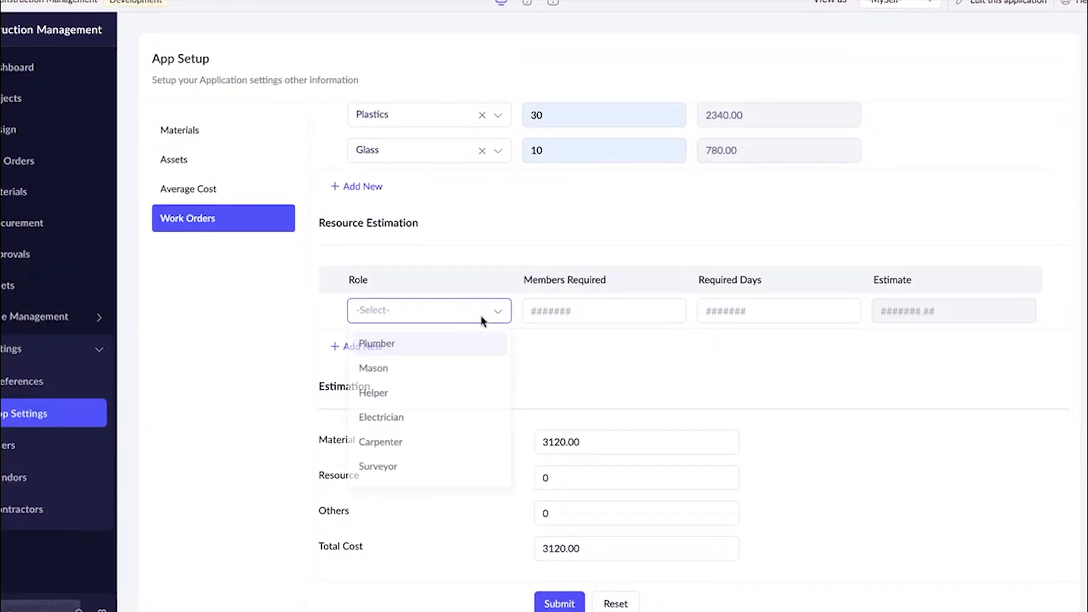
pyautogui.click(440, 347)
pyautogui.click(559, 300)
pyautogui.click(612, 376)
# Change the Plumber's members required to 2 and set the required days to 5.
pyautogui.scroll(2, 611, 381)
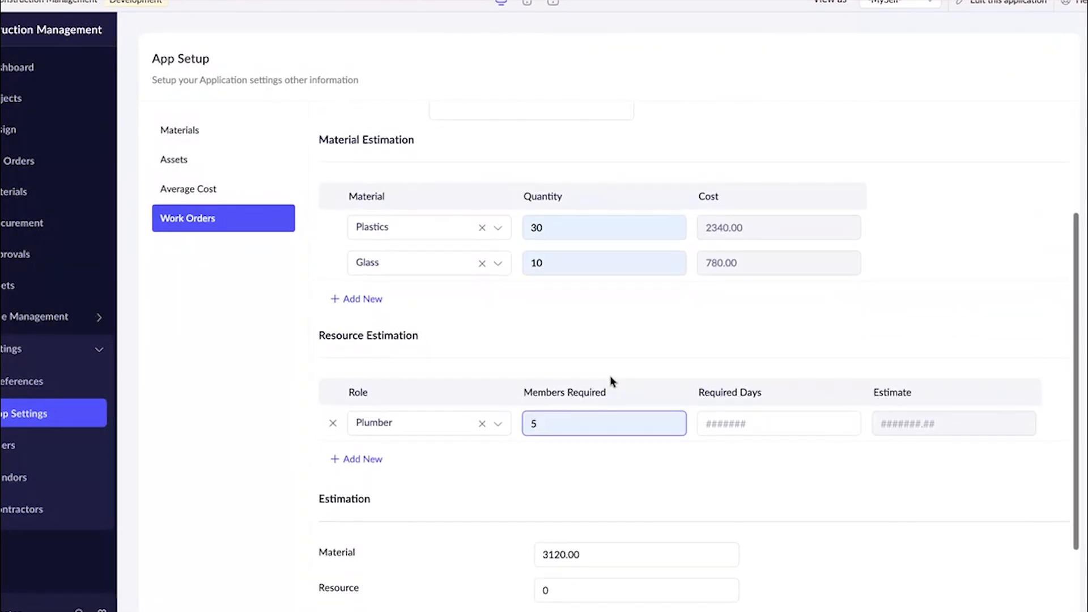
pyautogui.scroll(3, 611, 378)
pyautogui.scroll(-4, 609, 375)
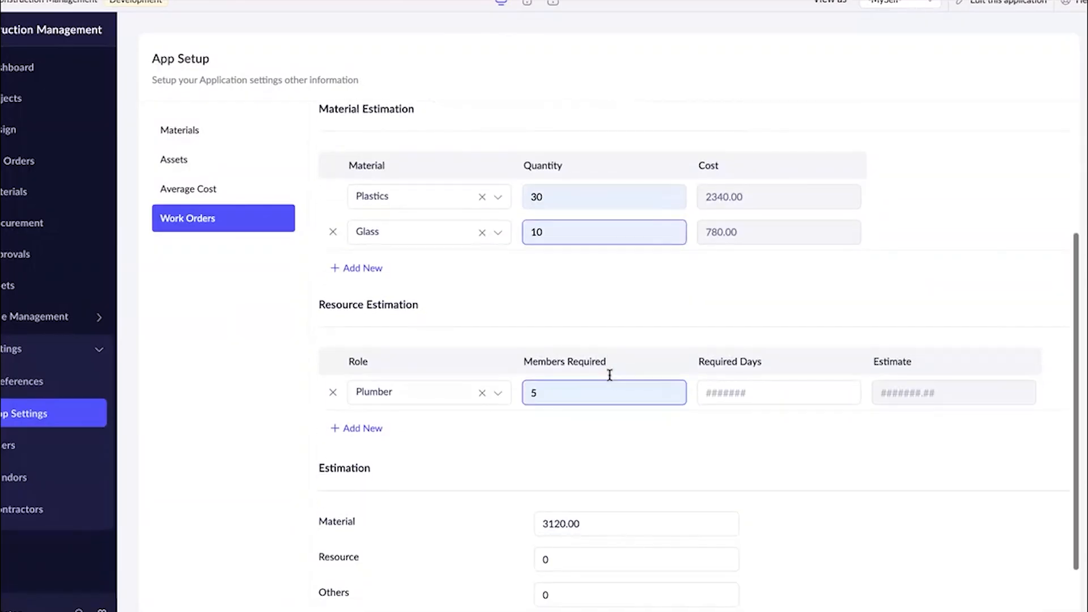
pyautogui.press('BackSpace')
pyautogui.write('2')
pyautogui.click(730, 383)
pyautogui.click(765, 451)
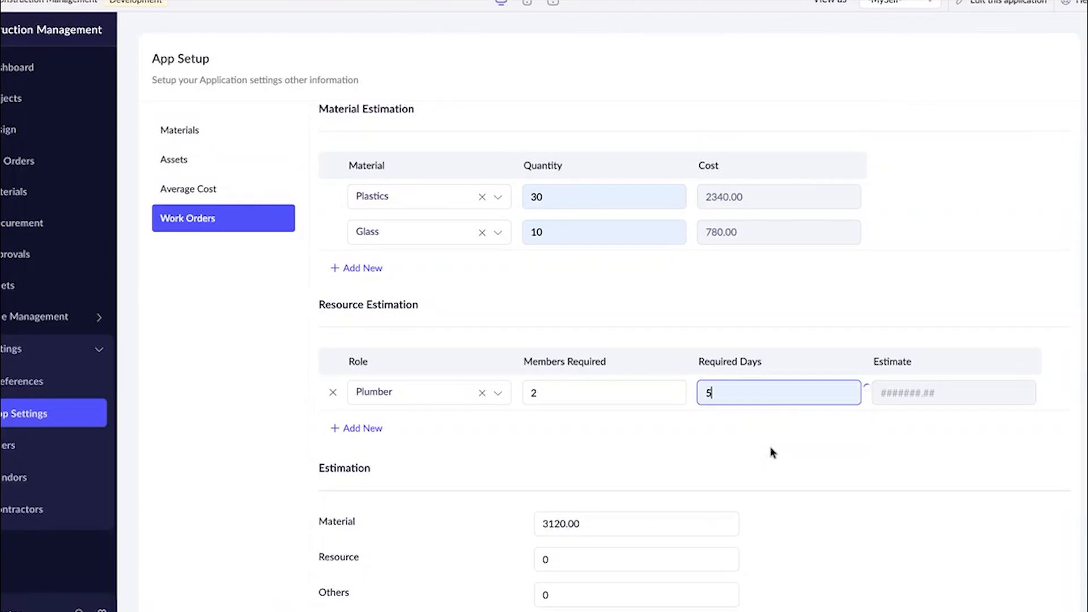
# Add the Helper role to the resource estimation with 2 members required for 5 days.
pyautogui.scroll(-2, 770, 451)
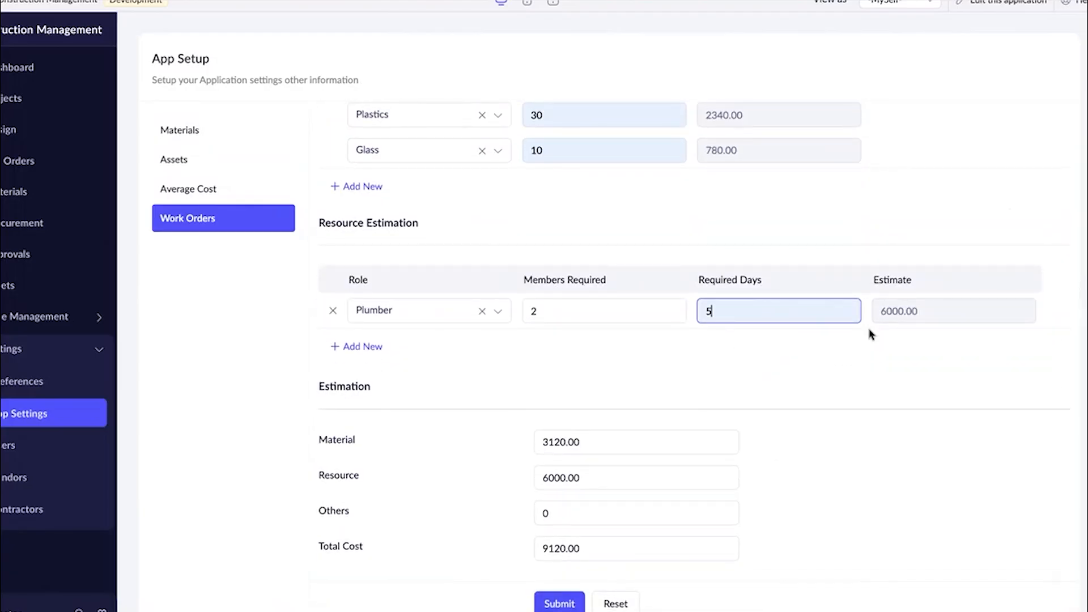
pyautogui.click(363, 346)
pyautogui.click(439, 347)
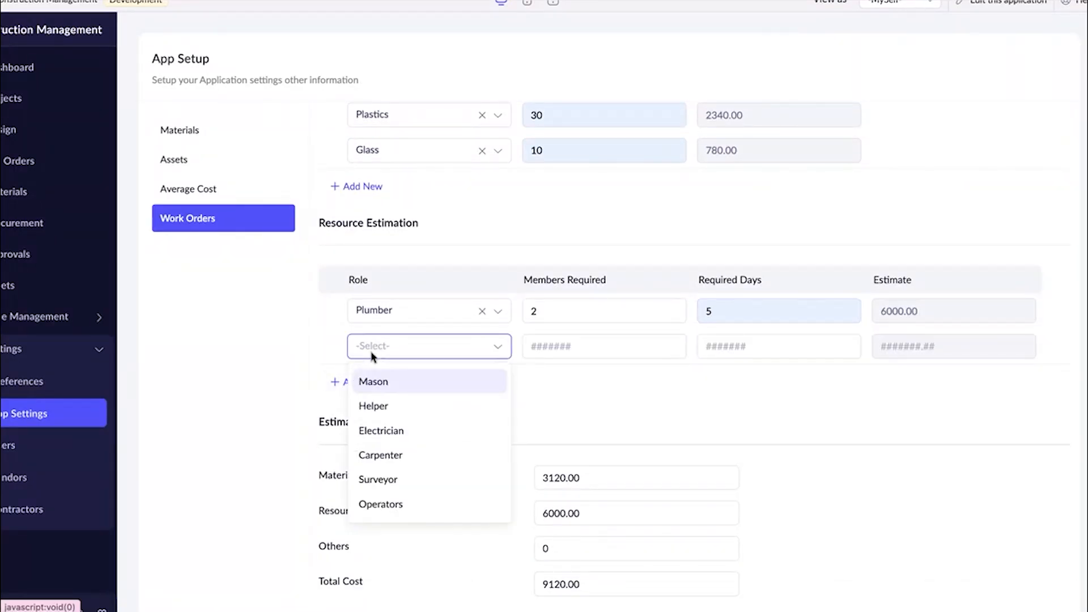
pyautogui.write('he')
pyautogui.click(376, 412)
pyautogui.click(542, 348)
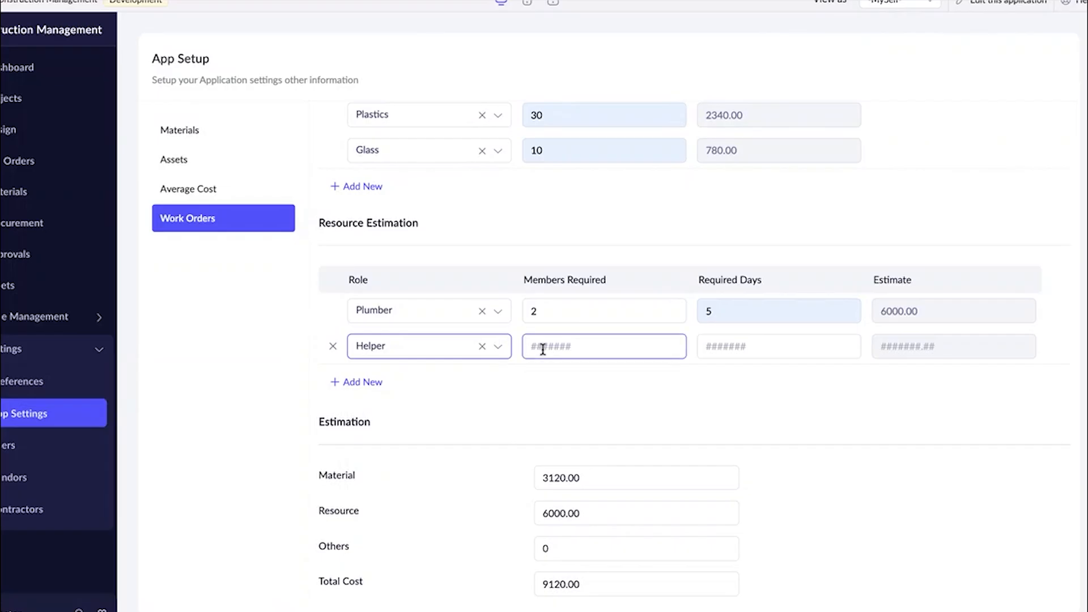
pyautogui.write('2')
pyautogui.click(701, 403)
pyautogui.click(741, 354)
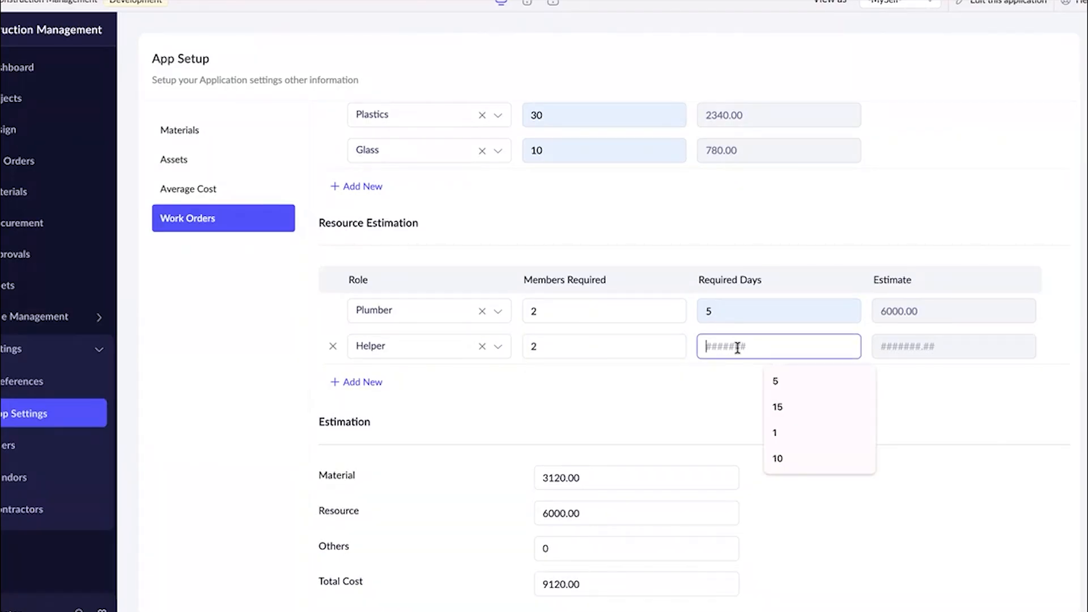
pyautogui.click(773, 380)
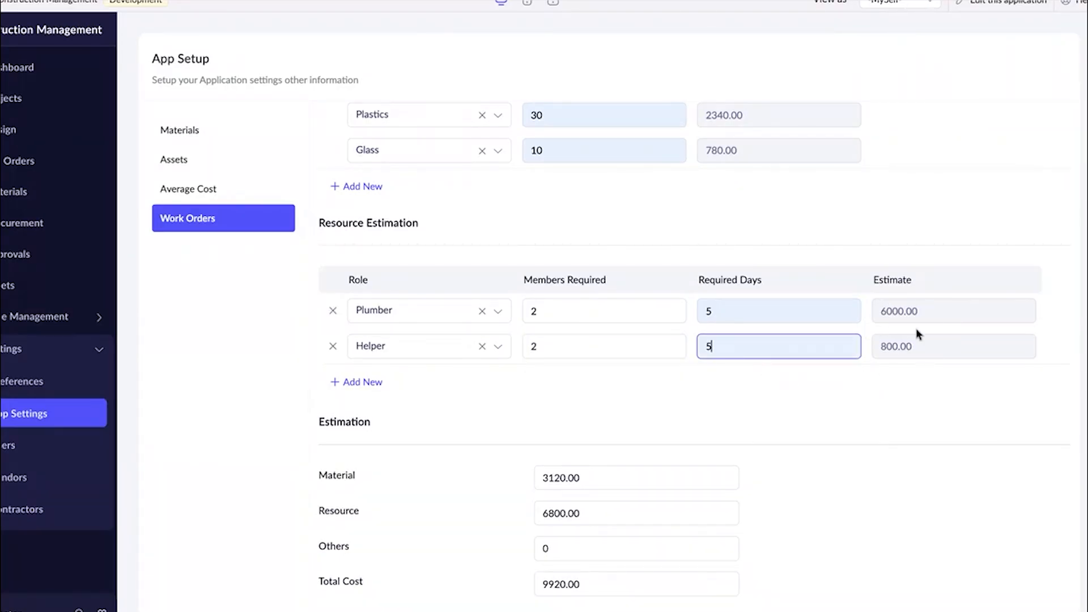
# Check the work order's material, resource and total cost estimates against its material and role entries.
pyautogui.scroll(-1, 916, 328)
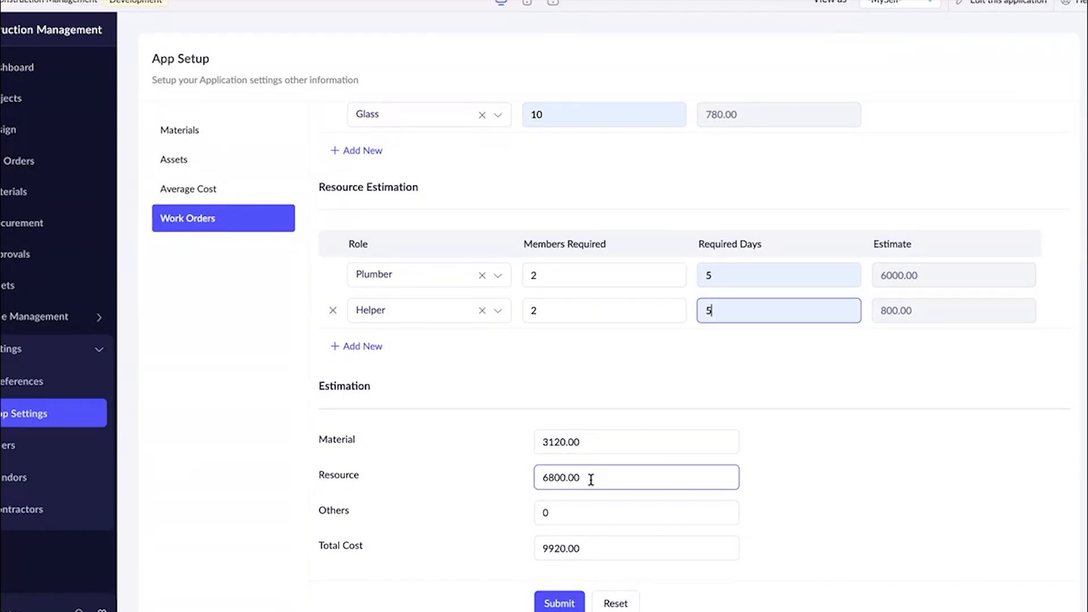
pyautogui.click(578, 548)
pyautogui.scroll(1, 581, 556)
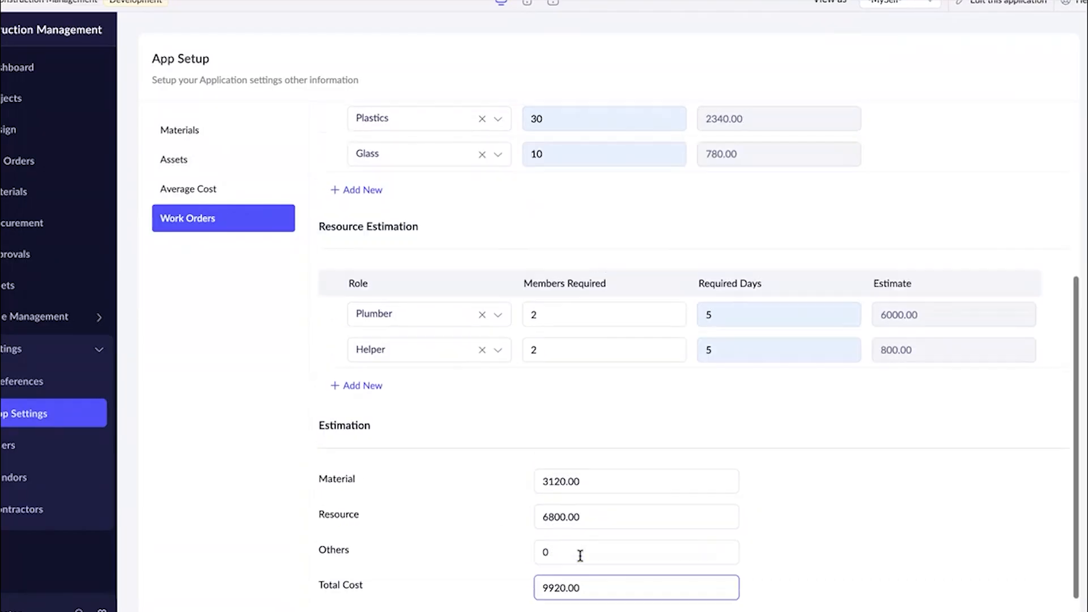
pyautogui.scroll(7, 580, 555)
pyautogui.scroll(-8, 491, 257)
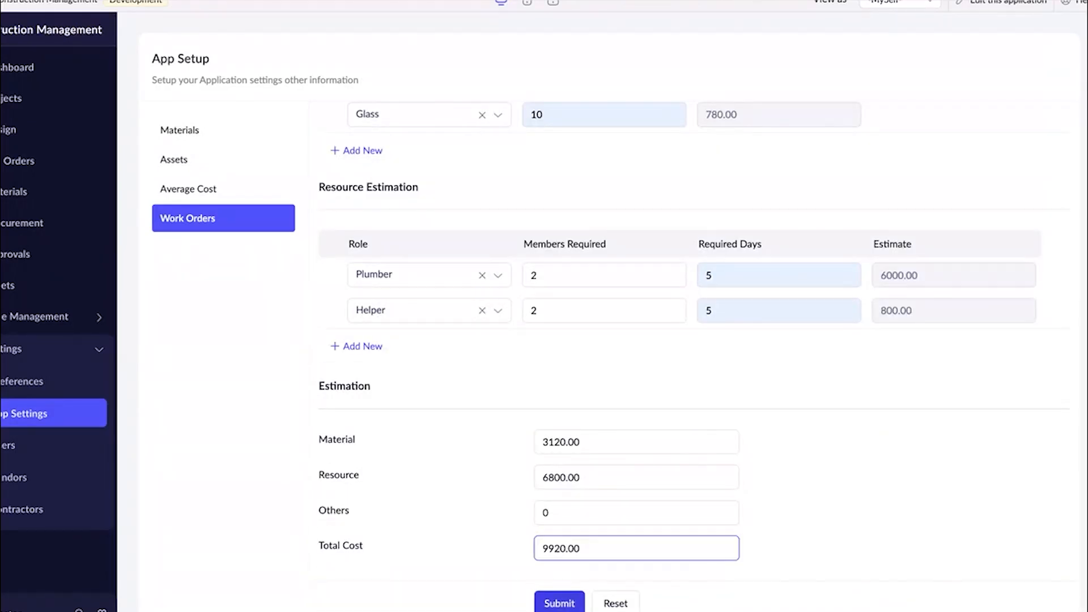
# Submit the Plumbing work order and review its saved resources and required days.
pyautogui.click(559, 604)
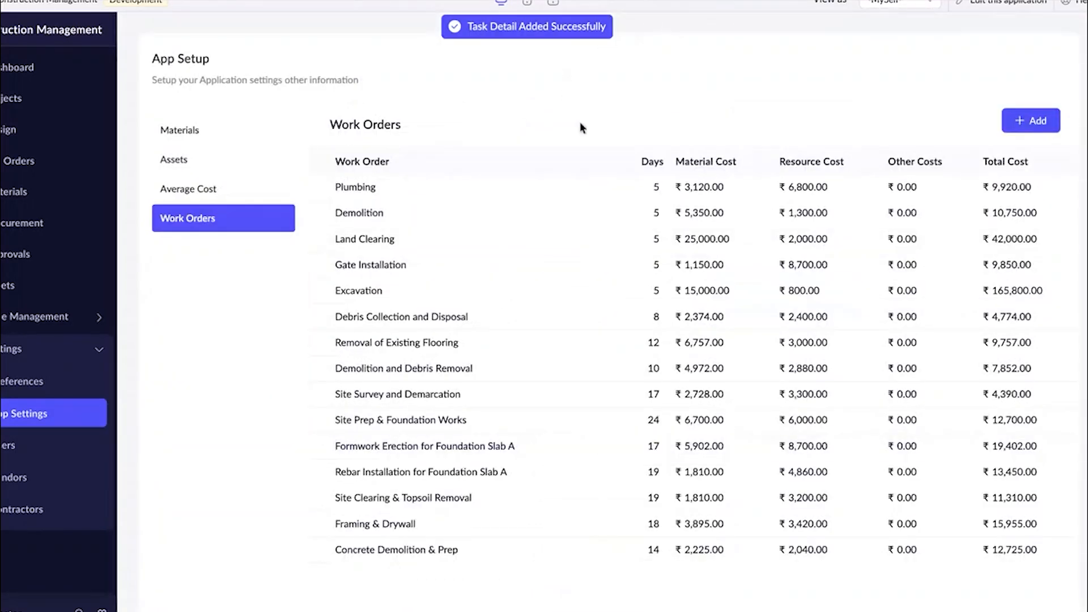
pyautogui.click(575, 183)
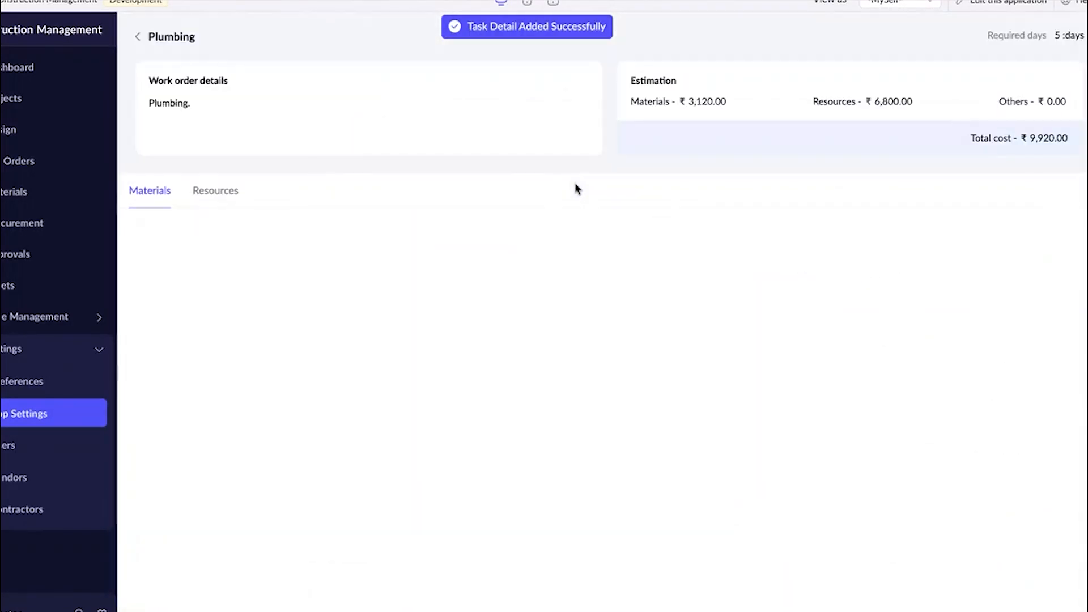
pyautogui.click(230, 200)
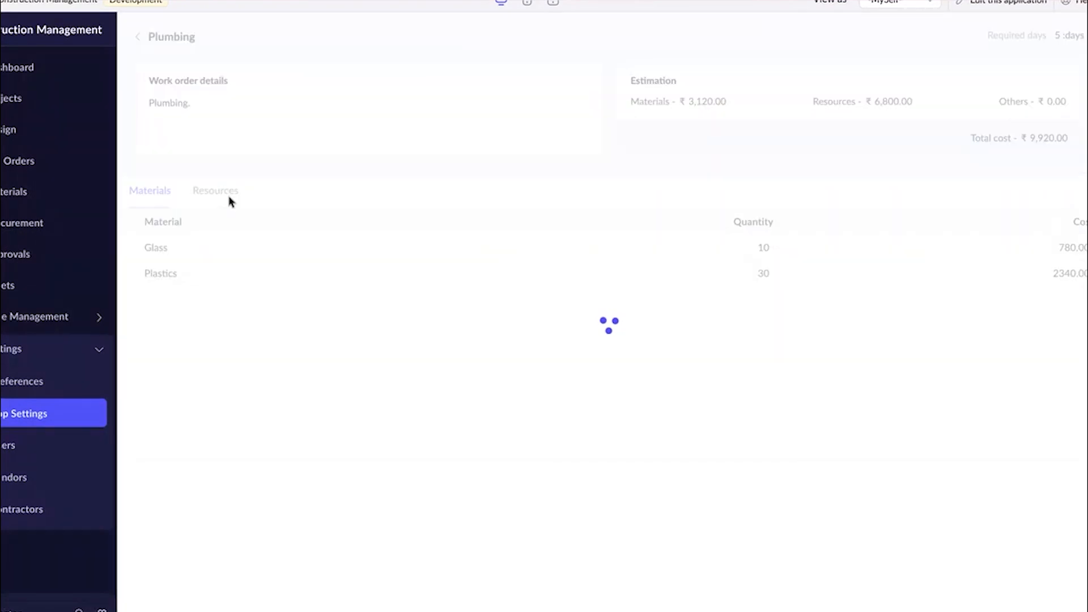
pyautogui.moveTo(986, 35); pyautogui.dragTo(1086, 36)
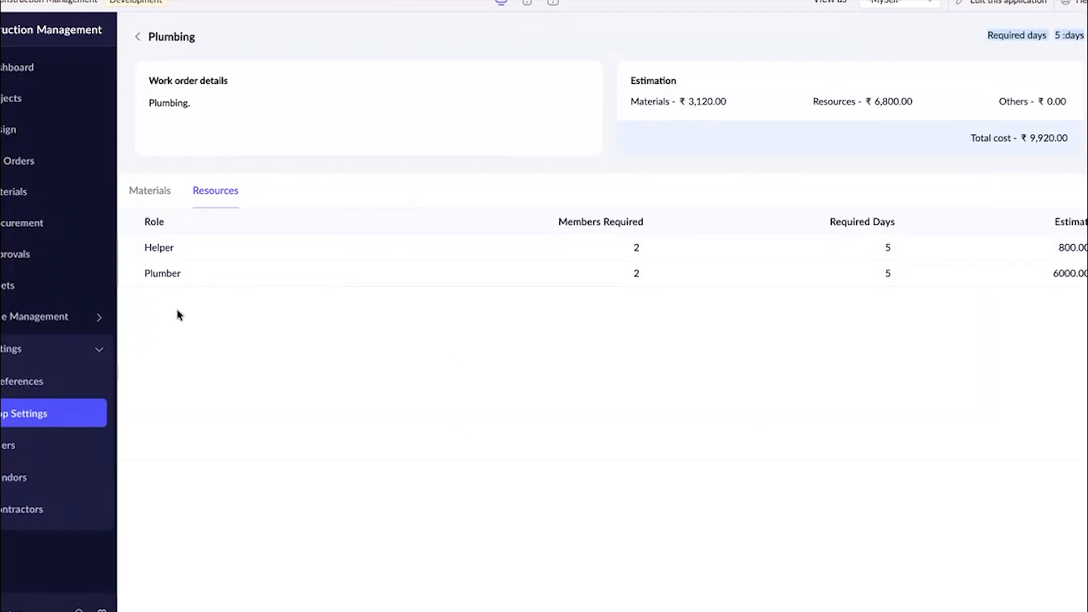
pyautogui.click(142, 44)
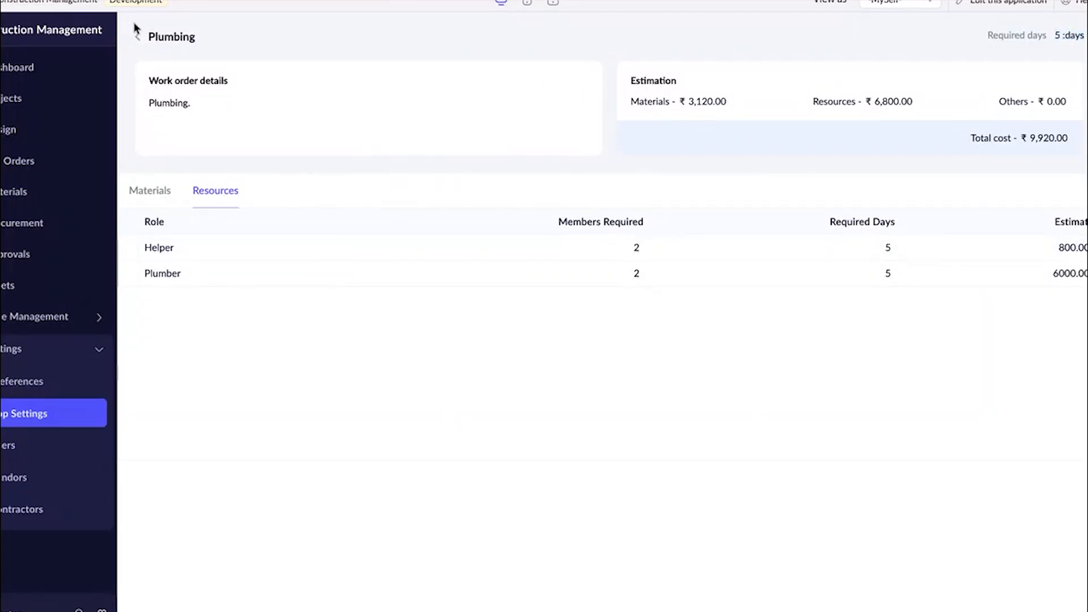
pyautogui.click(136, 37)
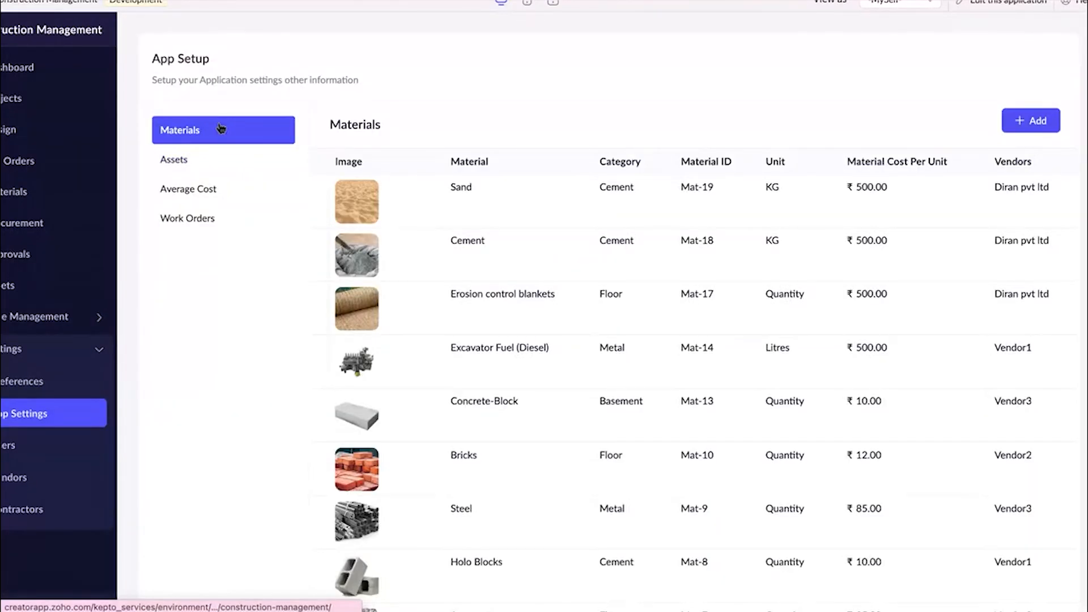
pyautogui.hscroll(-2, 203, 193)
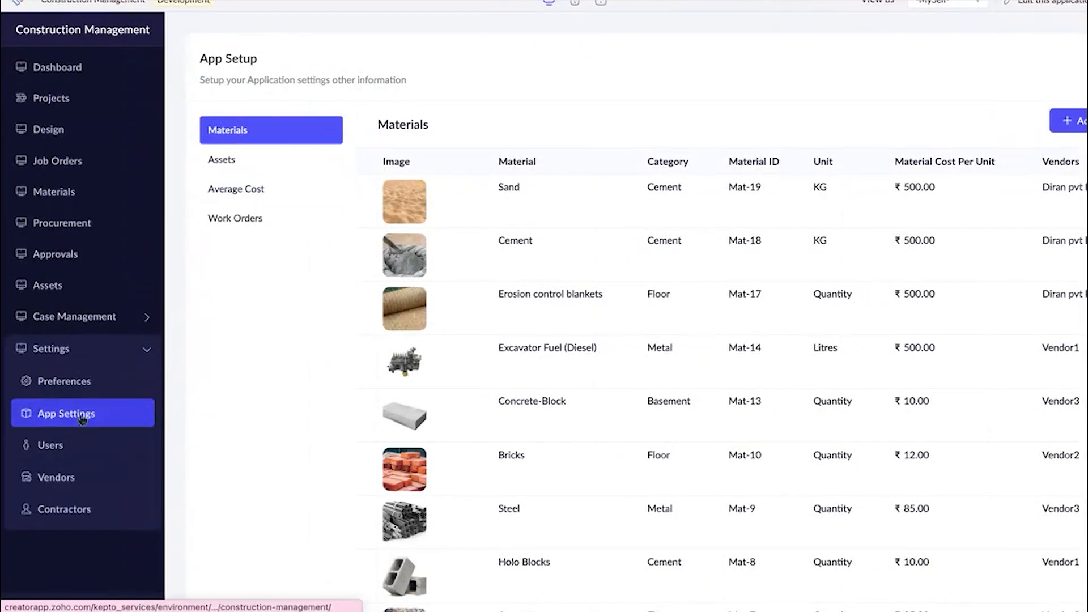
# Review the application's users by role: Project Lead, Planner, Procurer and Employees.
pyautogui.click(62, 446)
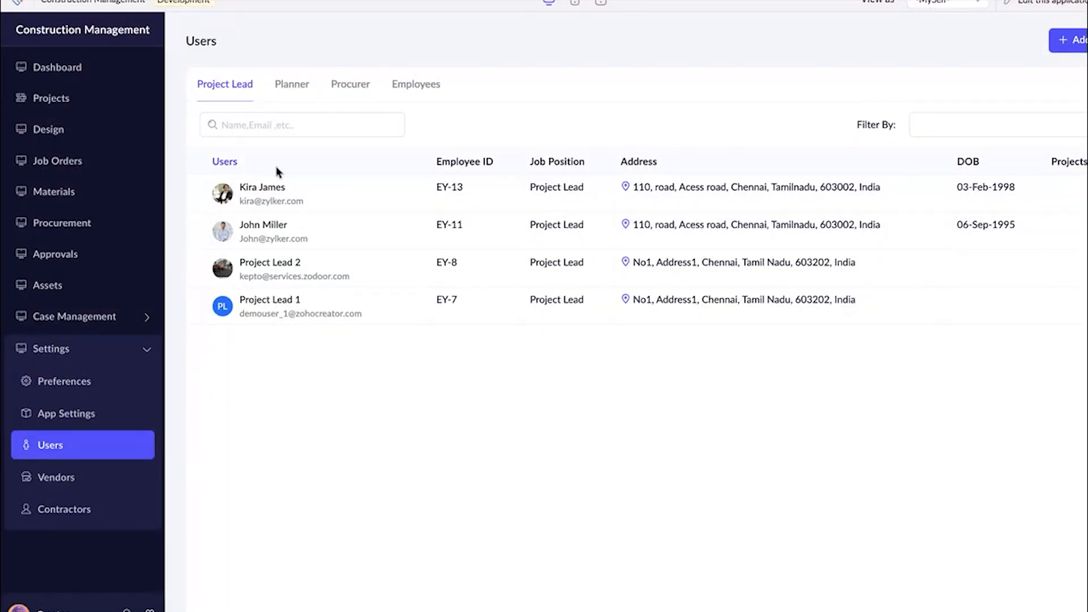
pyautogui.click(288, 99)
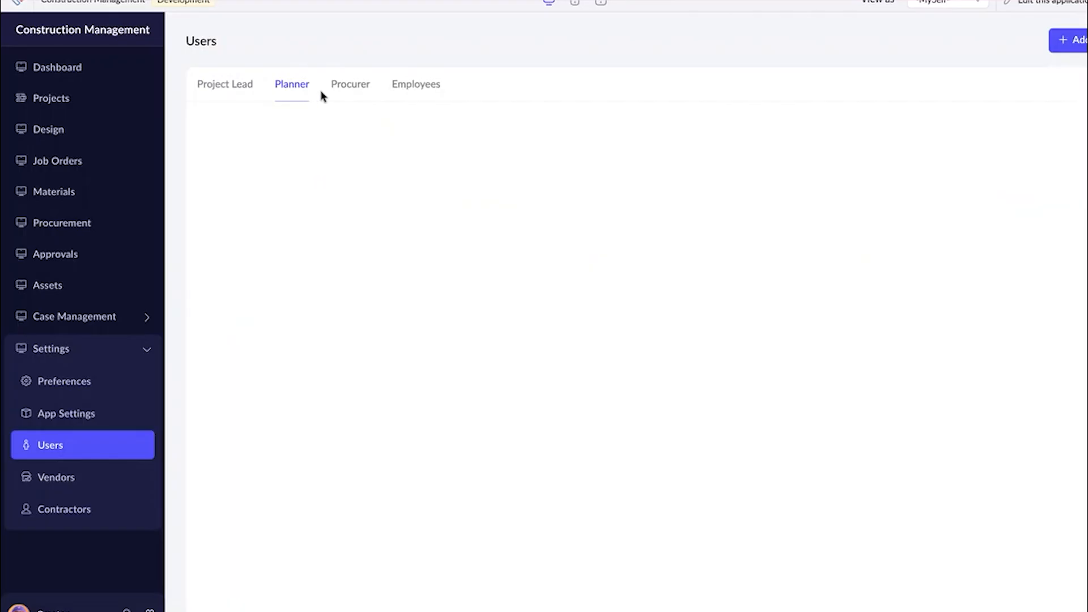
pyautogui.click(338, 92)
pyautogui.click(424, 88)
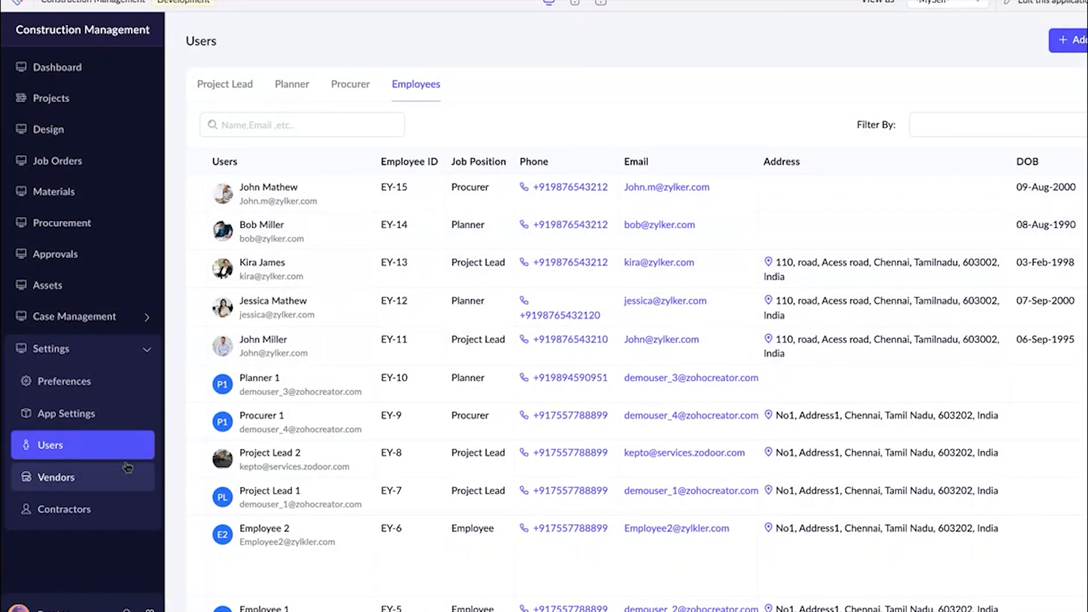
# Examine the vendors list and the contact details and materials of the vendor Diran pvt ltd.
pyautogui.click(101, 478)
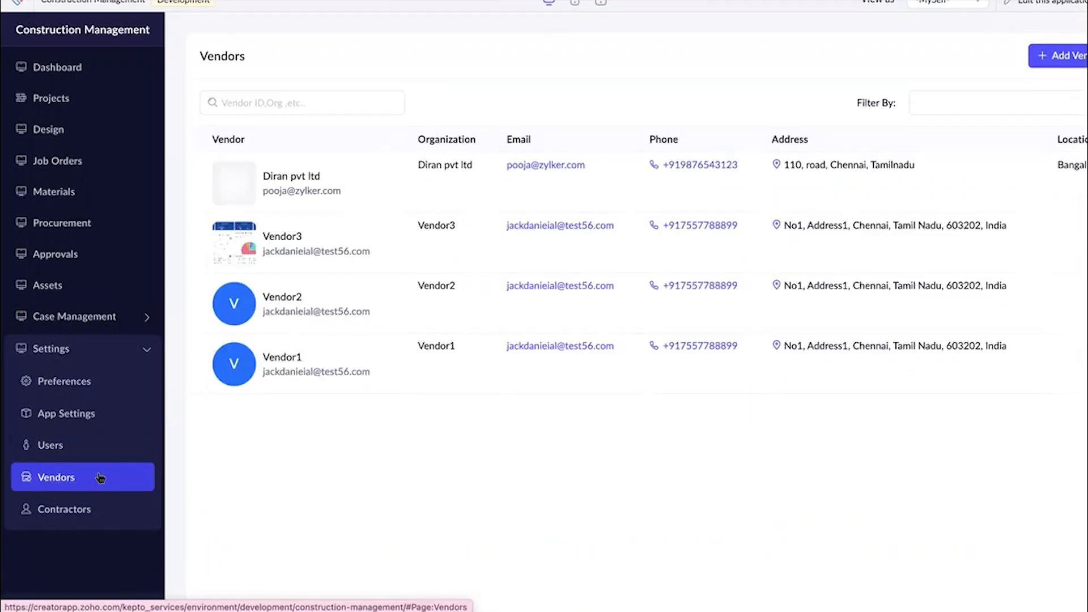
pyautogui.click(369, 208)
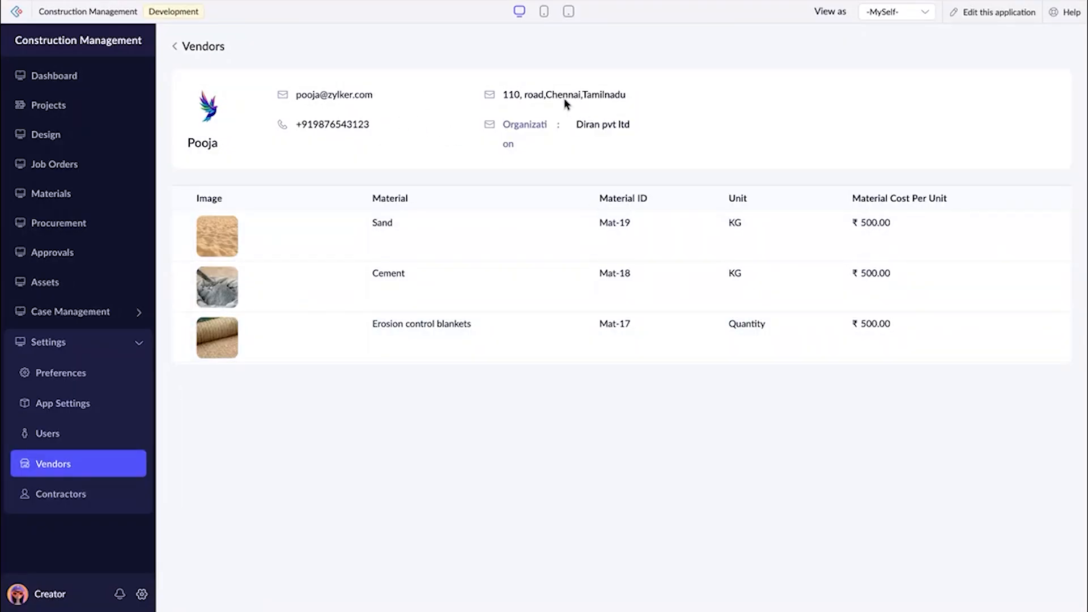
pyautogui.click(175, 47)
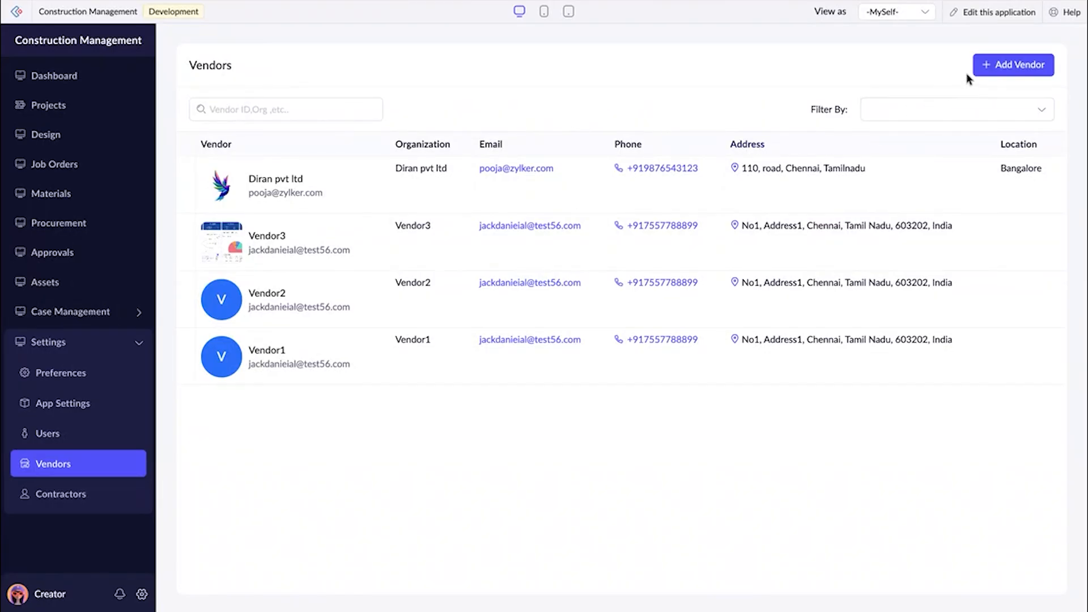
# Look through the fields of the blank Add Vendor form and close it without saving.
pyautogui.click(985, 67)
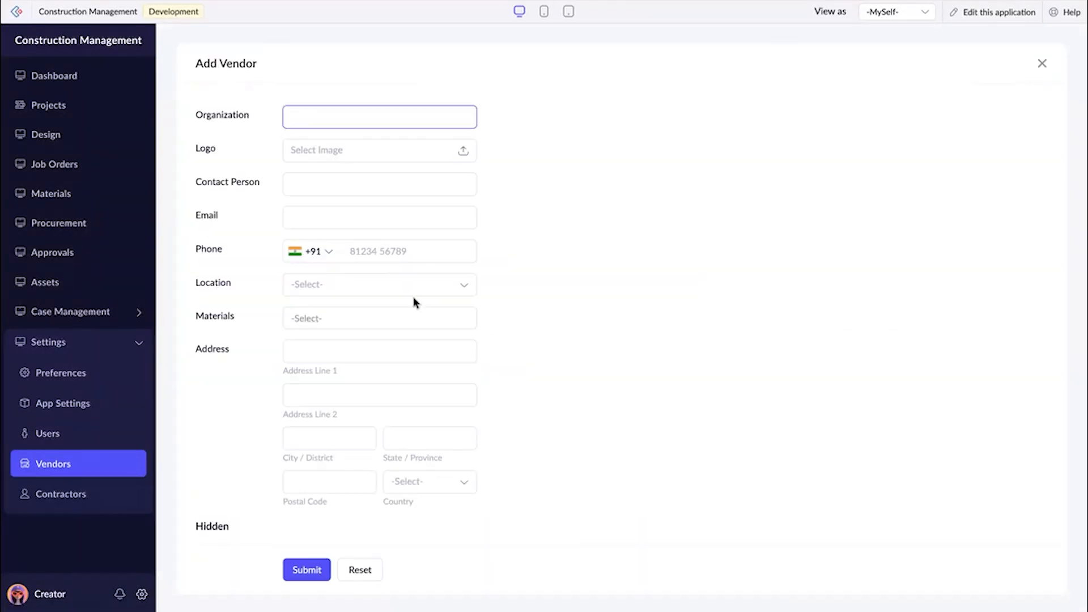
pyautogui.scroll(-6, 416, 304)
pyautogui.click(1042, 63)
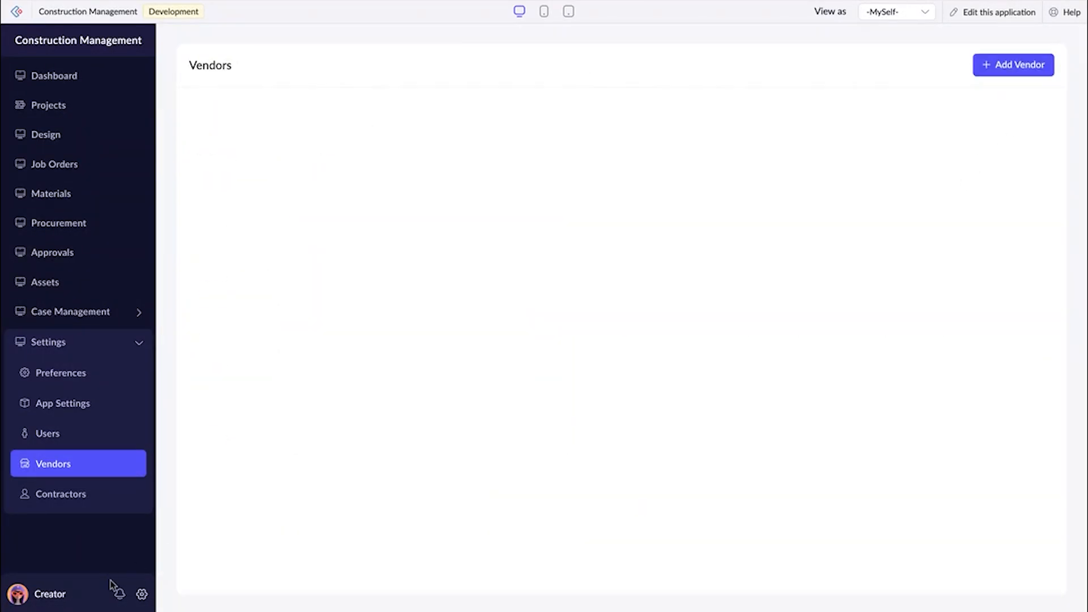
# Examine the contractors list and the organization details and rented assets of the contractor Siran pvt ltd.
pyautogui.click(79, 499)
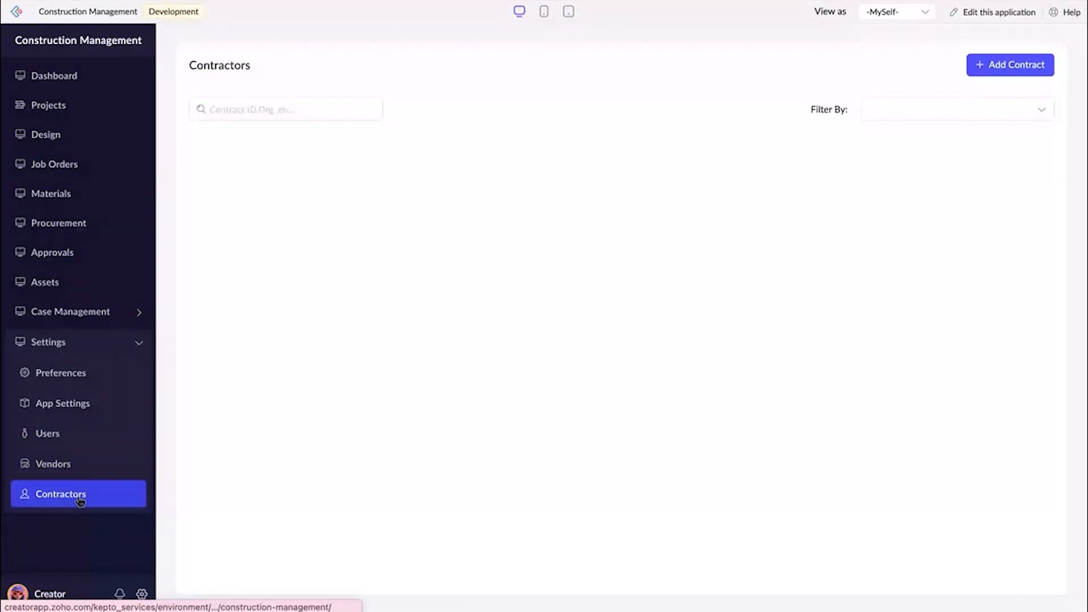
pyautogui.click(349, 190)
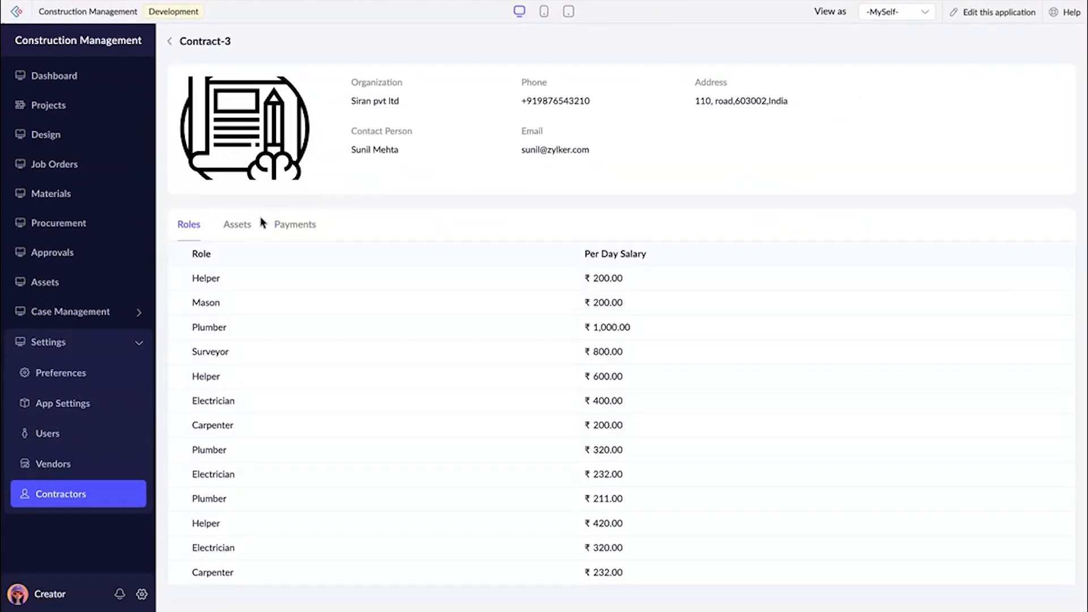
pyautogui.click(241, 236)
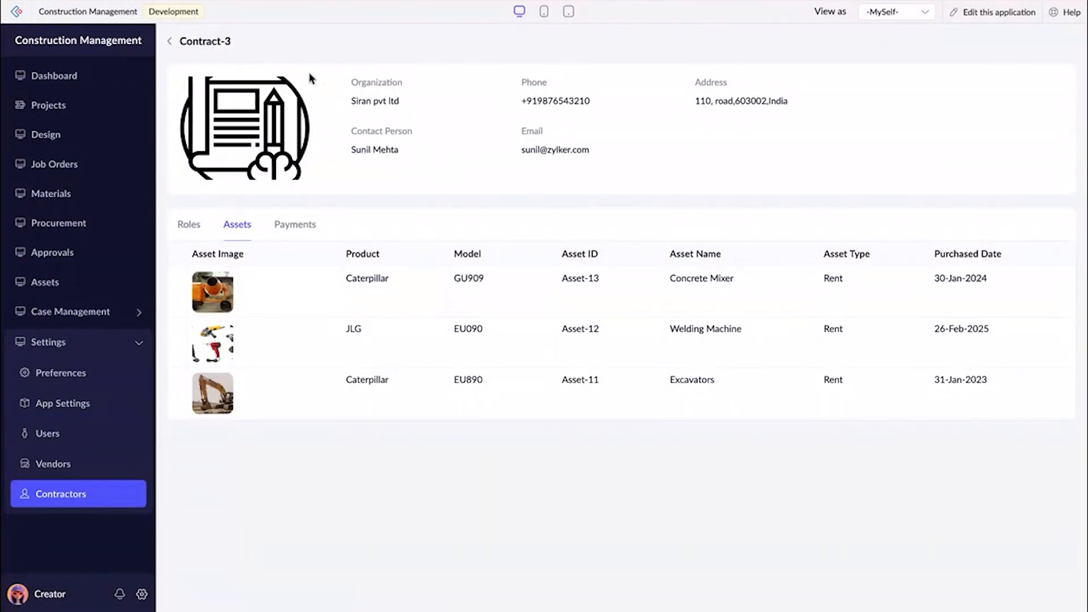
pyautogui.moveTo(346, 105); pyautogui.dragTo(401, 104)
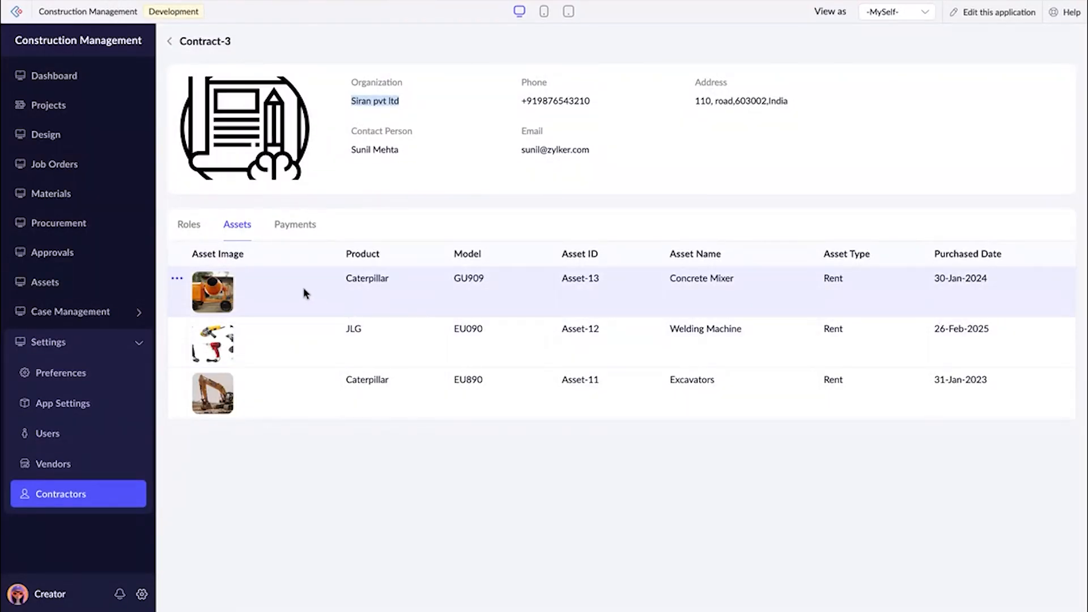
pyautogui.click(385, 102)
pyautogui.click(171, 43)
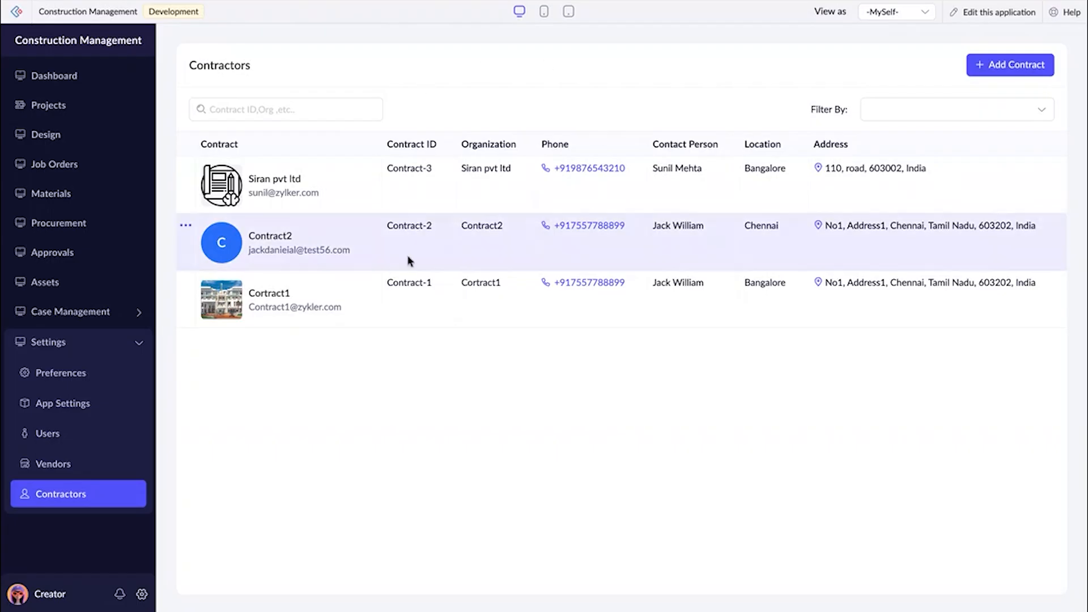
# Look through the blank Add Contract form and close it without saving.
pyautogui.click(1000, 64)
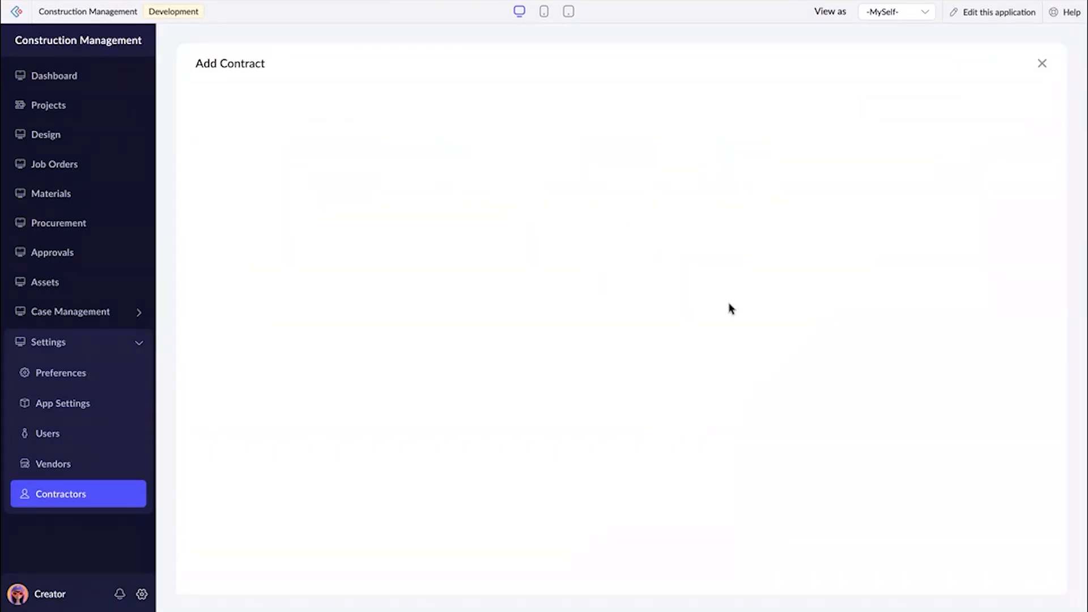
pyautogui.scroll(-2, 728, 308)
pyautogui.click(1042, 63)
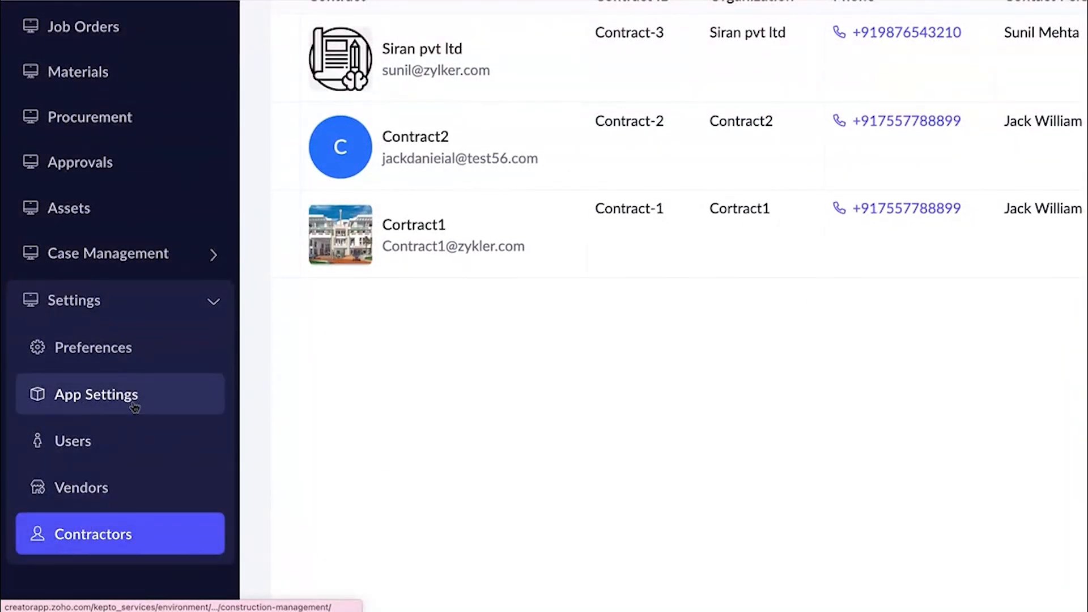
# Start a new project in the Projects list and name it "GreenForm developments - Phase 1".
pyautogui.click(175, 305)
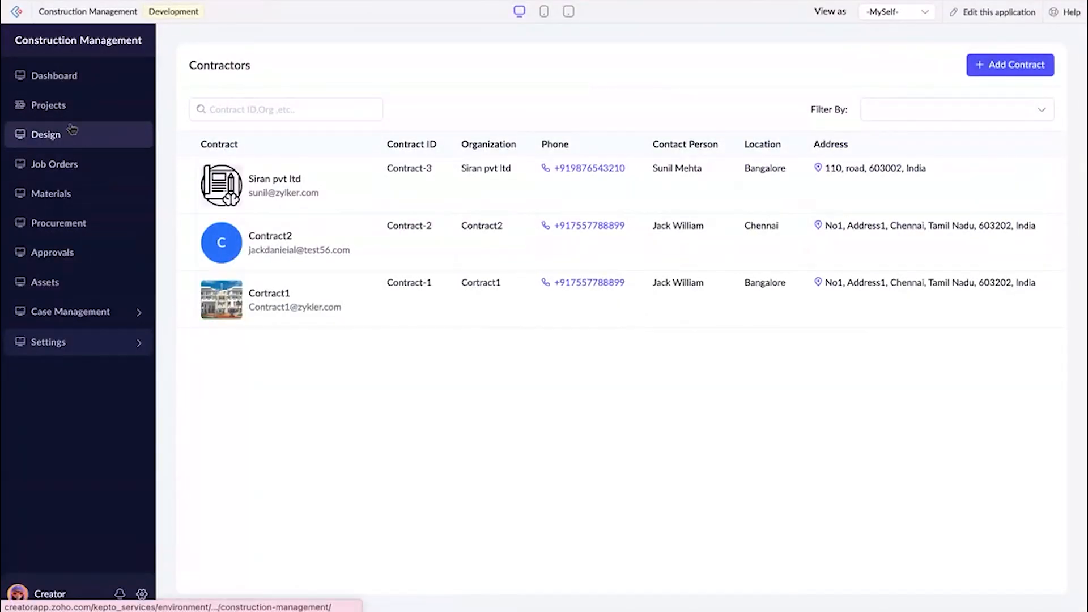
pyautogui.click(61, 116)
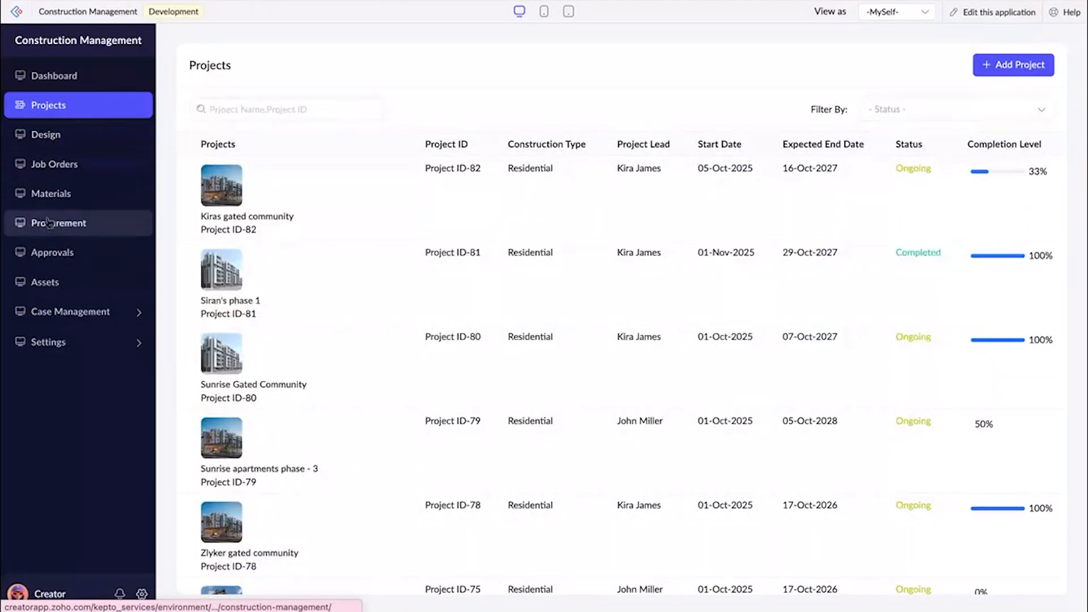
pyautogui.click(1015, 67)
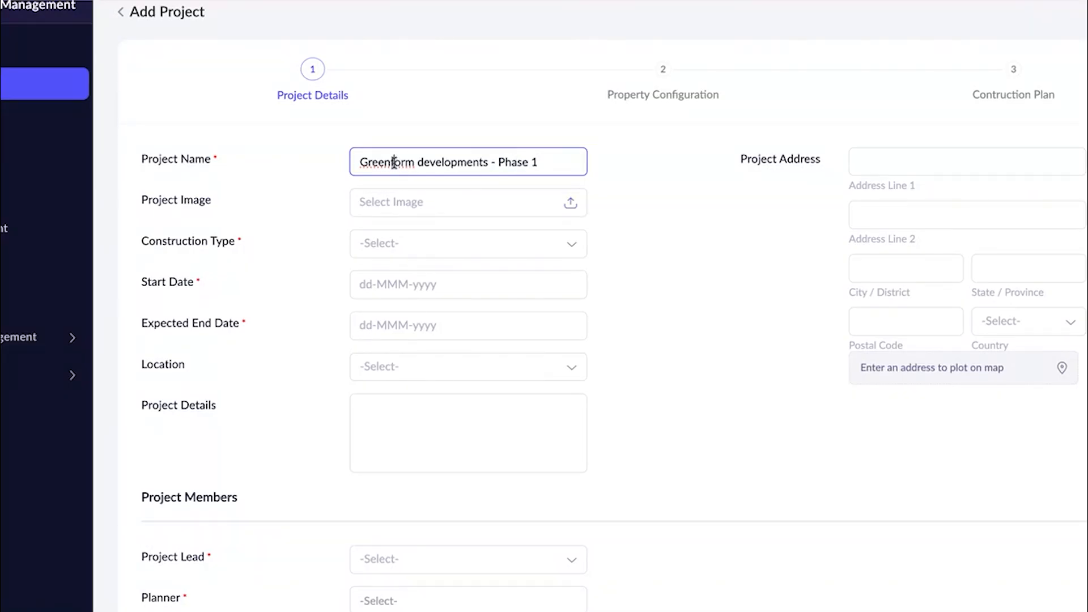
# Upload "Overall design.jpg" from the Construction folder as the project image.
pyautogui.click(411, 203)
pyautogui.scroll(-10, 576, 311)
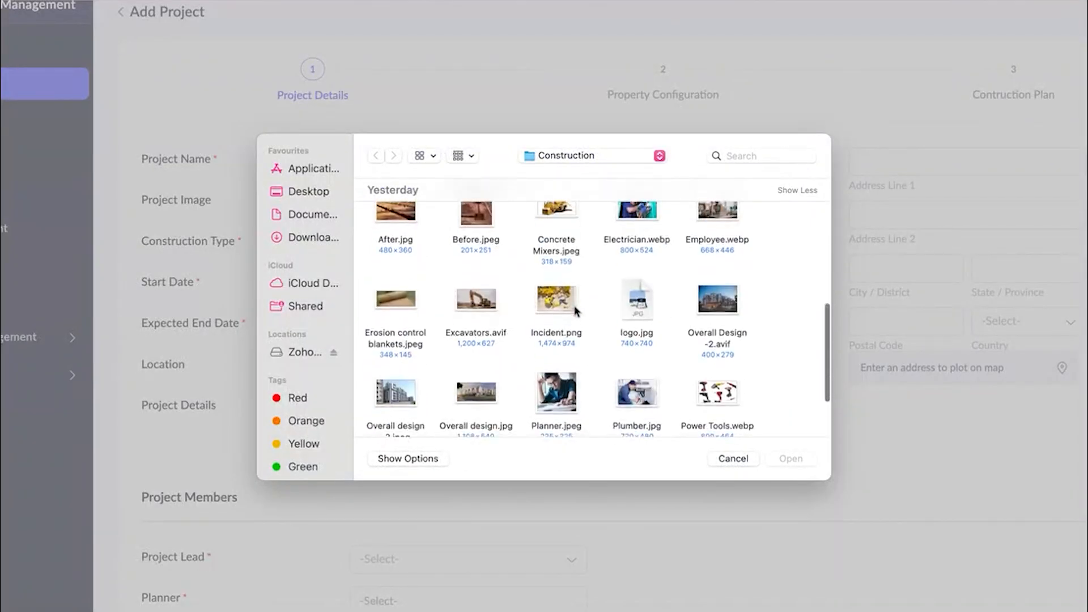
pyautogui.click(720, 305)
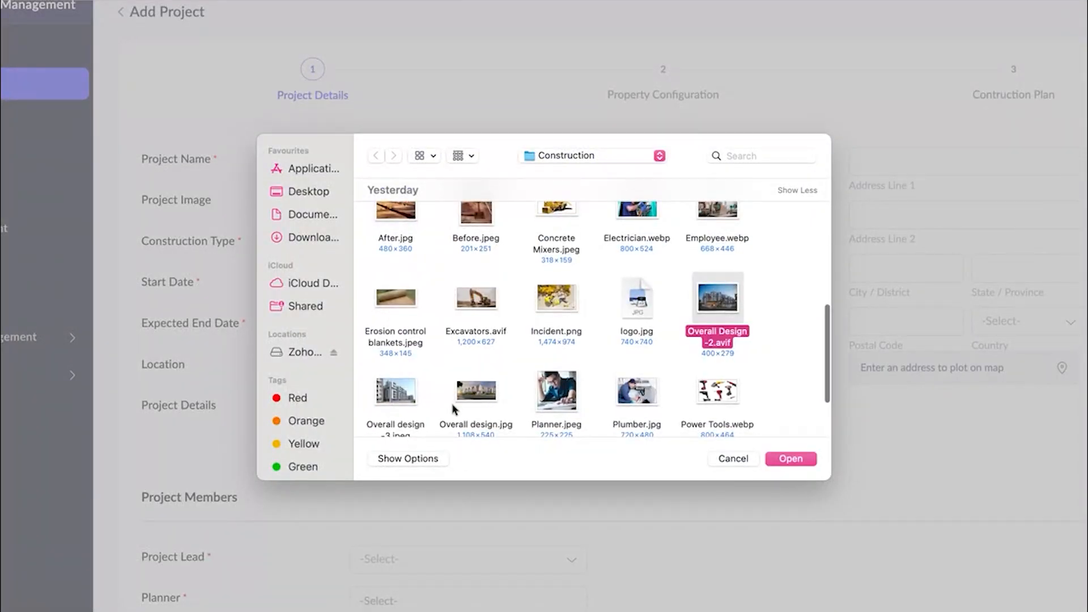
pyautogui.click(472, 399)
pyautogui.click(791, 459)
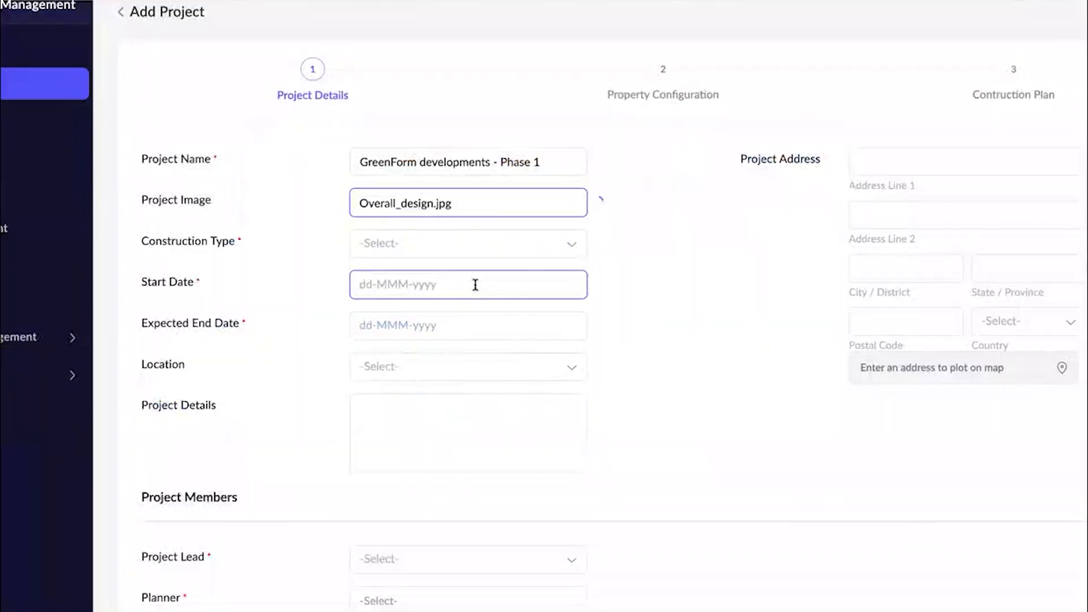
# Set the project's construction type to Residential and its start date to 15-Oct-2025.
pyautogui.scroll(-1, 474, 284)
pyautogui.click(457, 189)
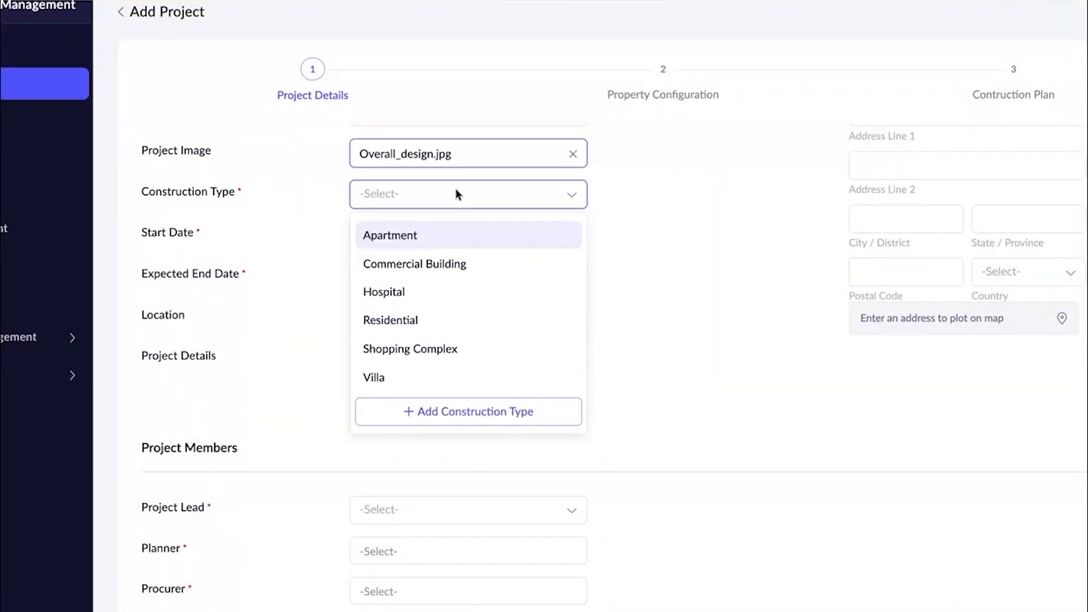
pyautogui.click(419, 347)
pyautogui.scroll(1, 476, 311)
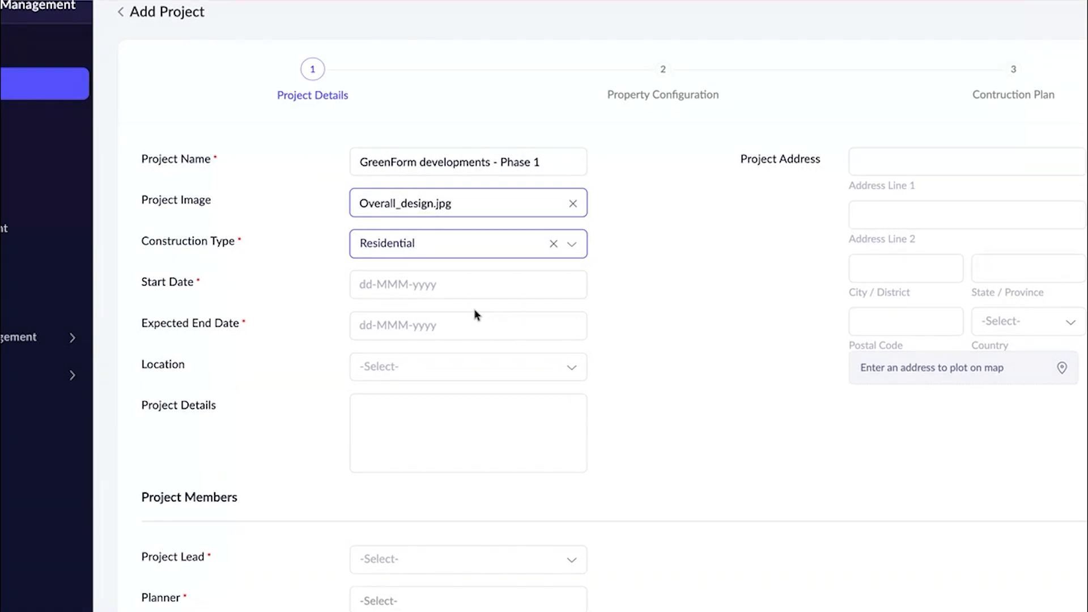
pyautogui.scroll(-1, 474, 311)
pyautogui.click(433, 226)
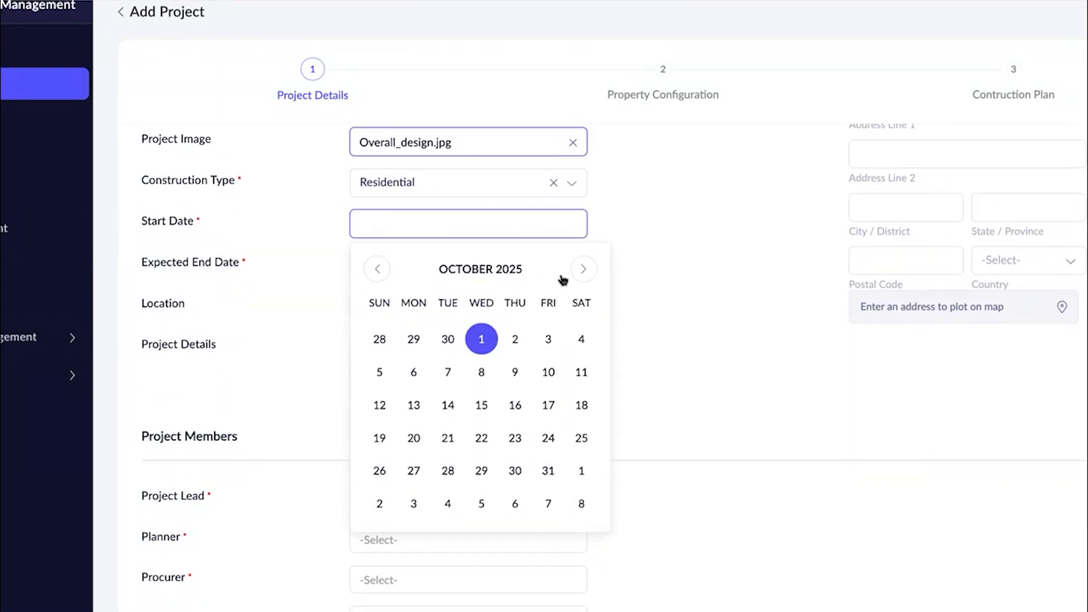
pyautogui.click(482, 406)
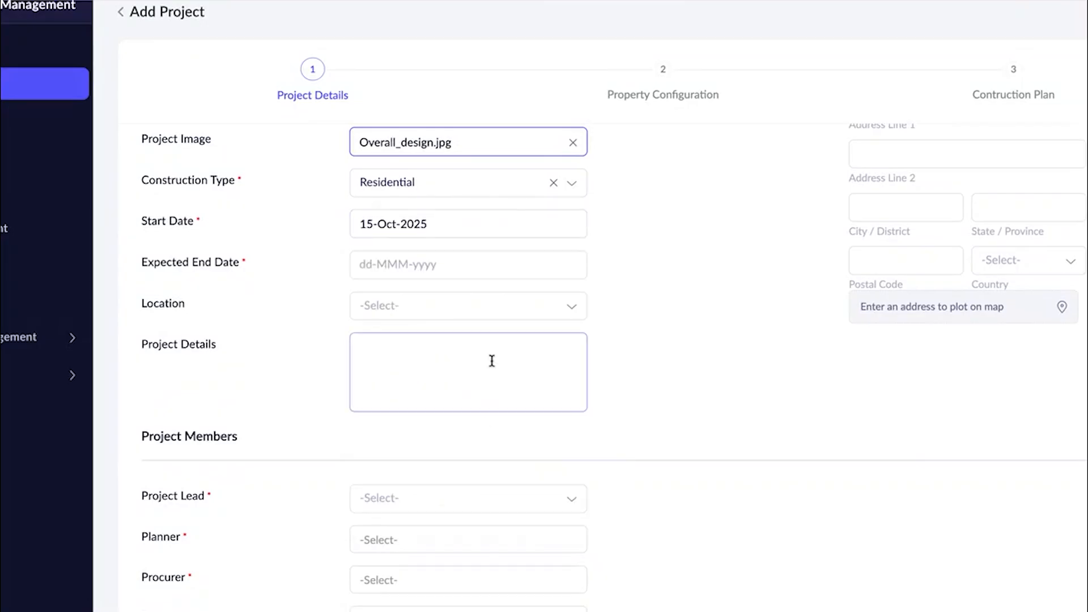
# Set the project's expected end date to 14-Oct-2027.
pyautogui.click(470, 266)
pyautogui.click(578, 311)
pyautogui.click(540, 313)
pyautogui.click(583, 310)
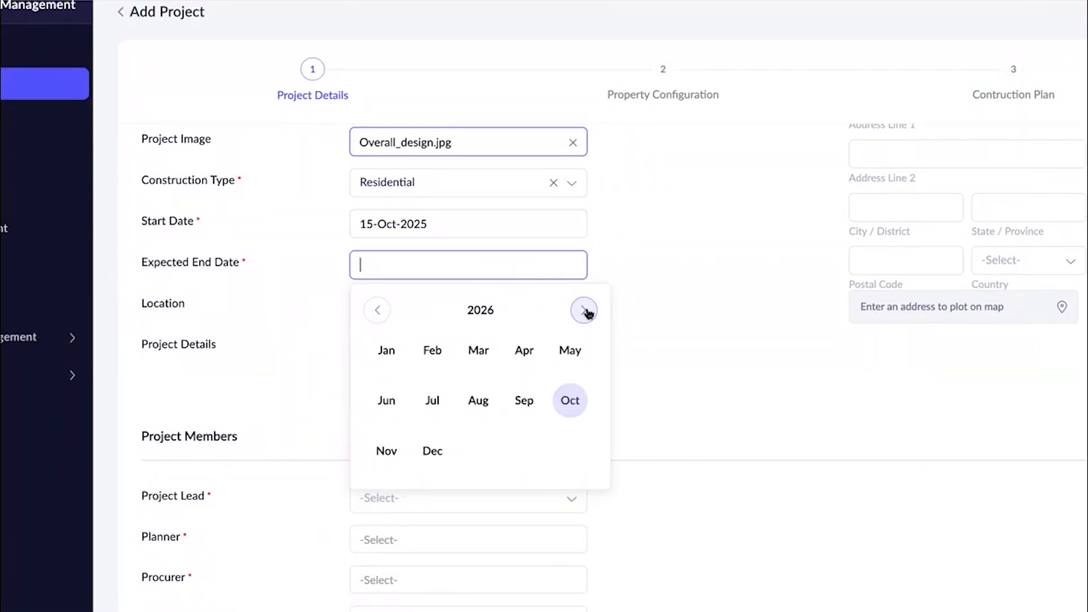
pyautogui.click(571, 400)
pyautogui.click(513, 447)
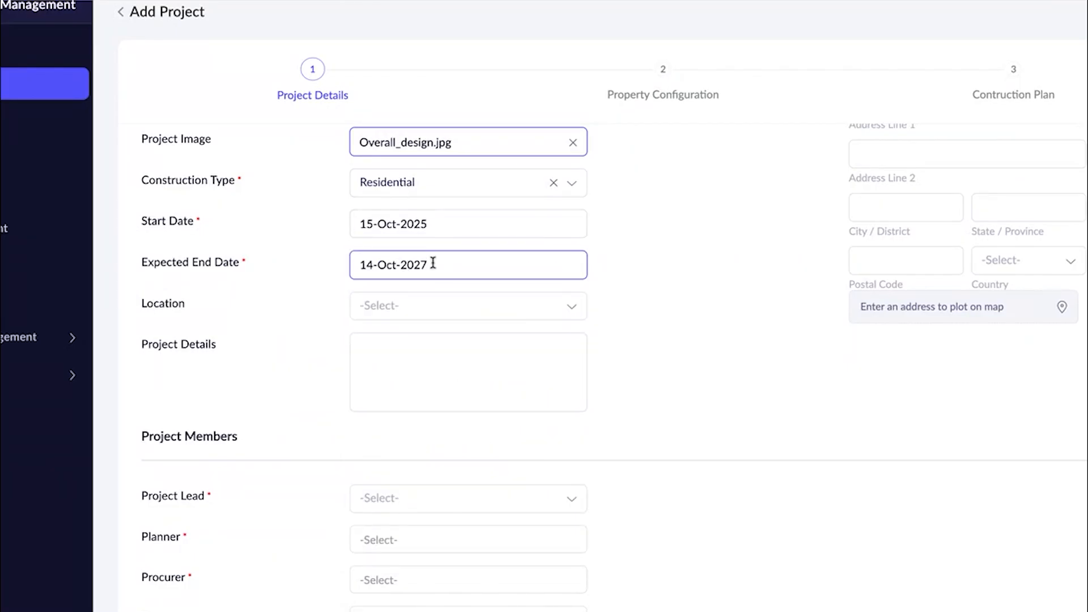
# Set the project's location to Bangalore and enter "Gated Community" as the project details.
pyautogui.click(420, 315)
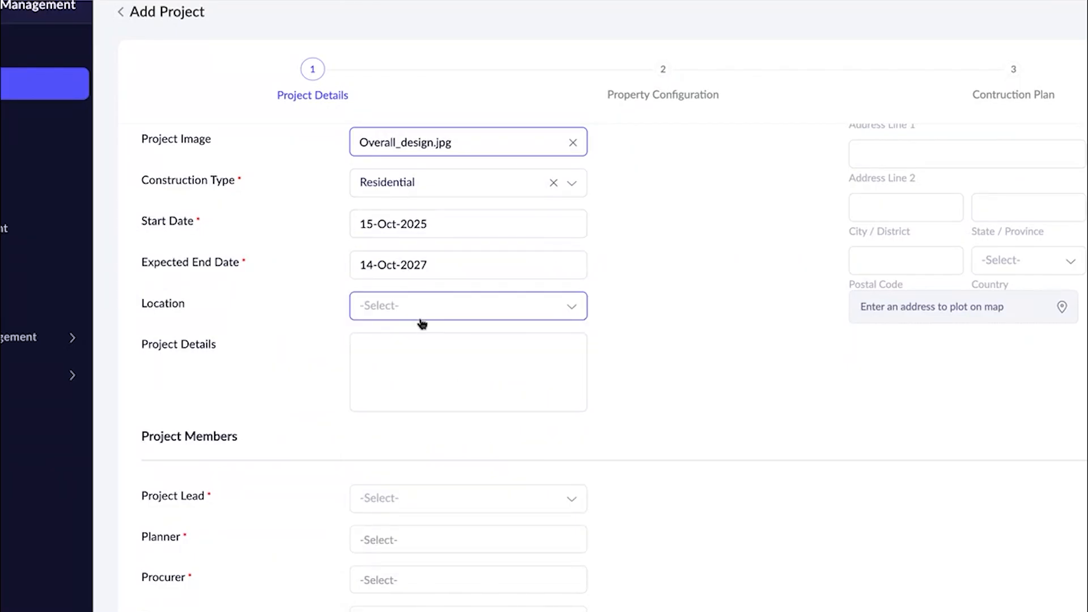
pyautogui.click(411, 353)
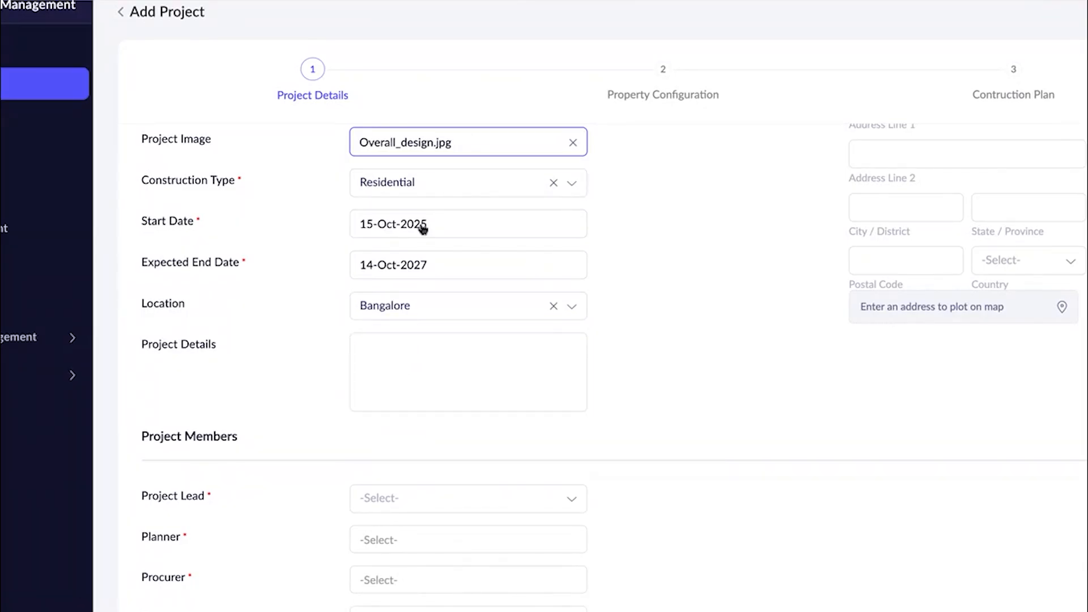
pyautogui.scroll(1, 401, 331)
pyautogui.click(398, 371)
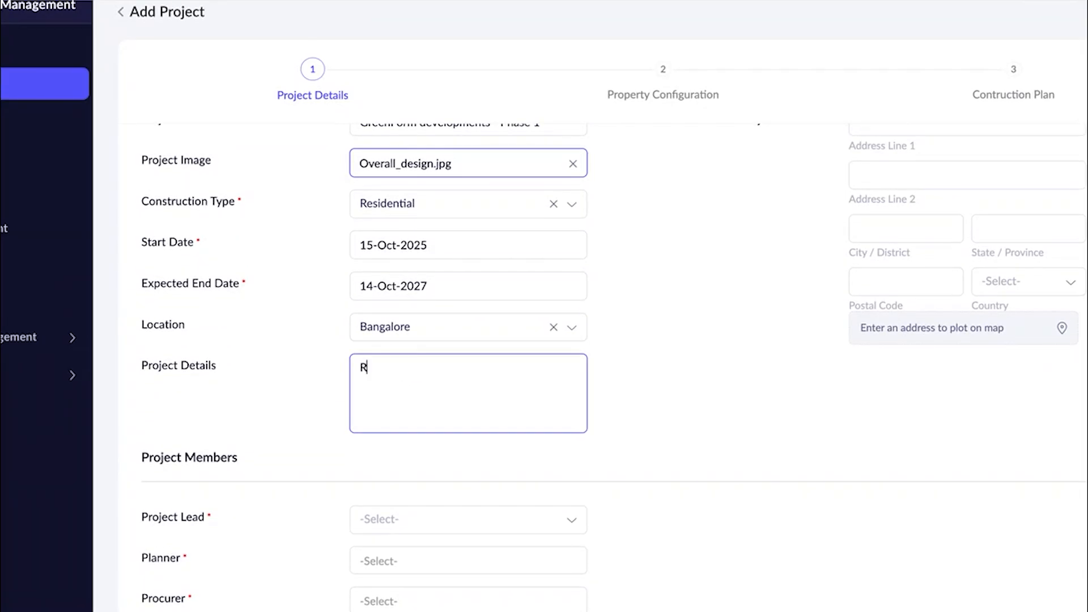
pyautogui.write('Gated Community')
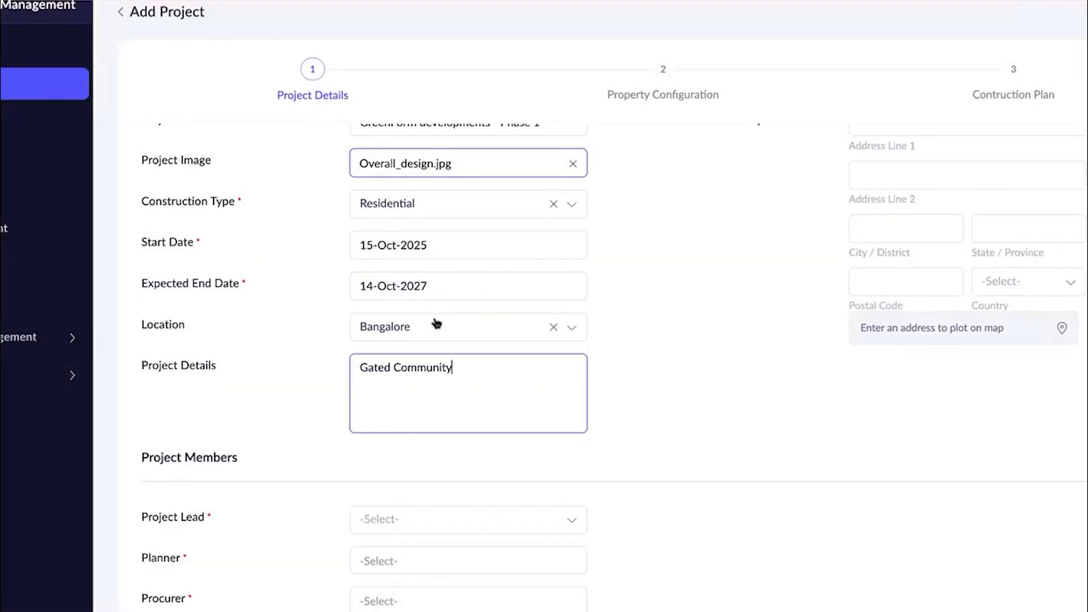
# Fill in the project address's first street line, city and state, leaving the second address line empty.
pyautogui.hscroll(3, 573, 376)
pyautogui.scroll(1, 575, 381)
pyautogui.click(760, 160)
pyautogui.click(797, 199)
pyautogui.click(767, 265)
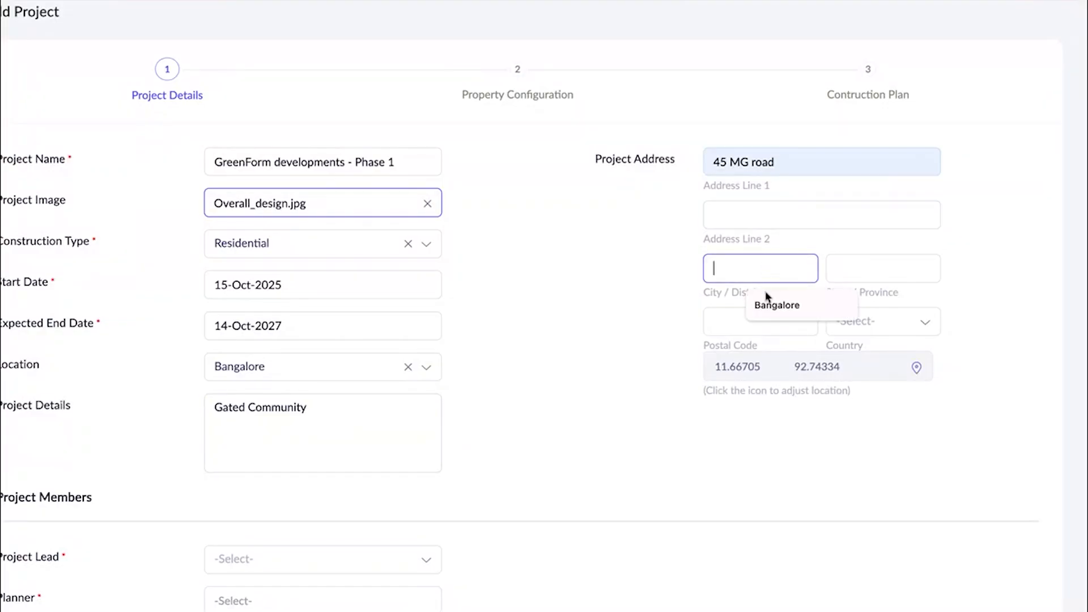
pyautogui.click(776, 305)
pyautogui.click(836, 268)
pyautogui.click(895, 304)
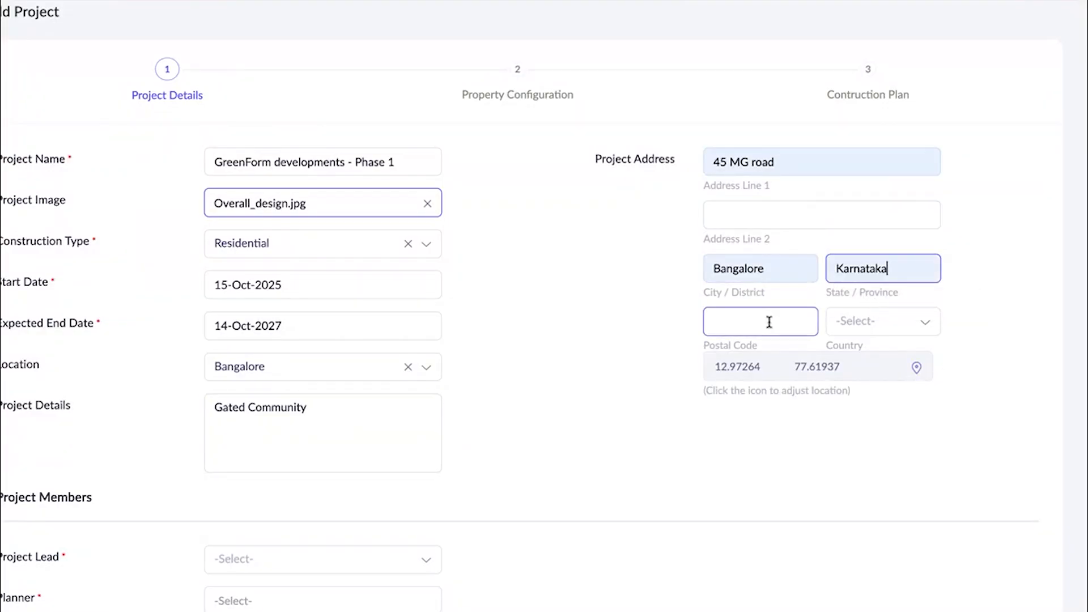
# Enter the project address's postal code and set its country to India.
pyautogui.click(775, 359)
pyautogui.click(865, 333)
pyautogui.write('ind')
pyautogui.click(865, 444)
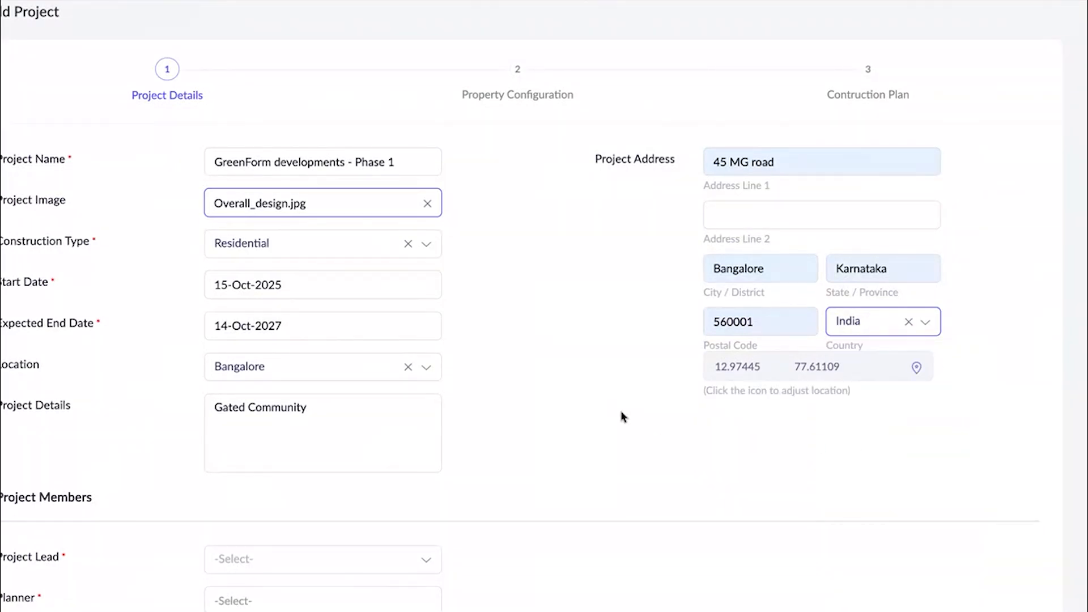
# Assign the project lead by name and add two named planners to the project members.
pyautogui.scroll(-2, 569, 303)
pyautogui.scroll(-2, 278, 519)
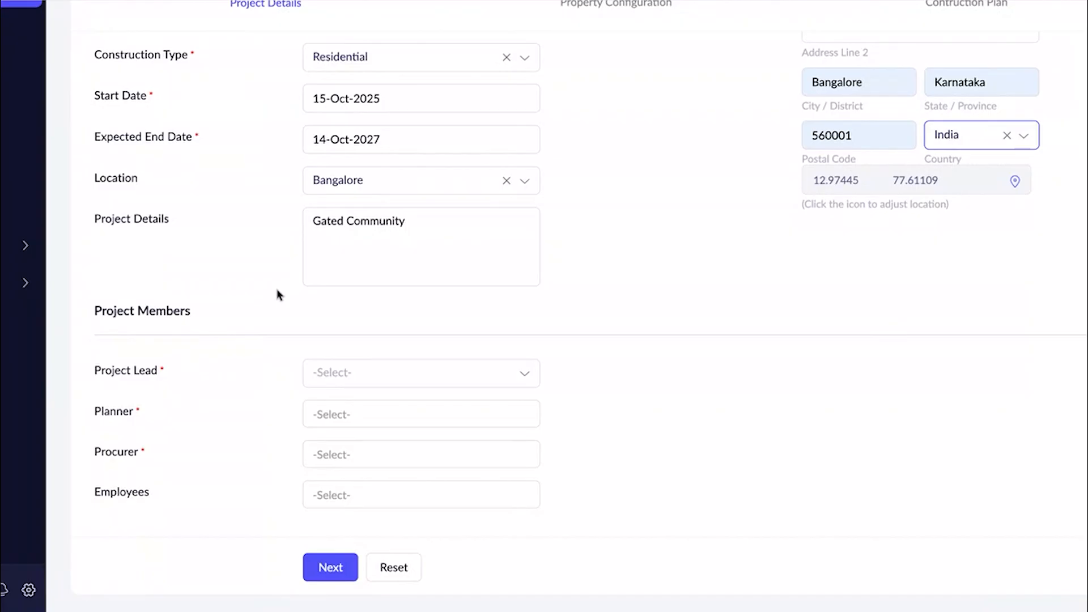
pyautogui.click(323, 374)
pyautogui.click(335, 417)
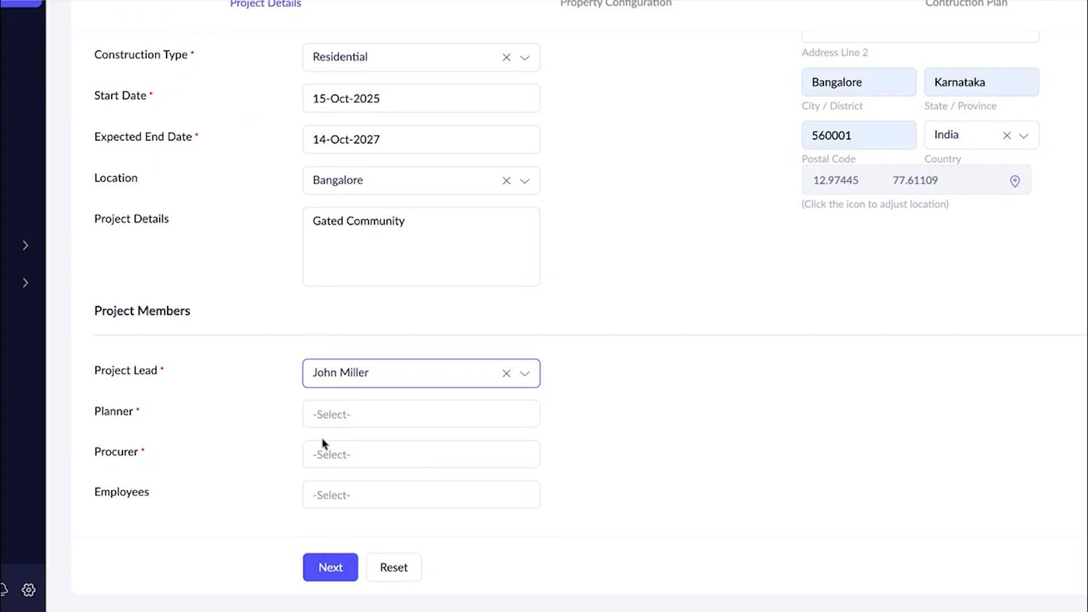
pyautogui.click(330, 423)
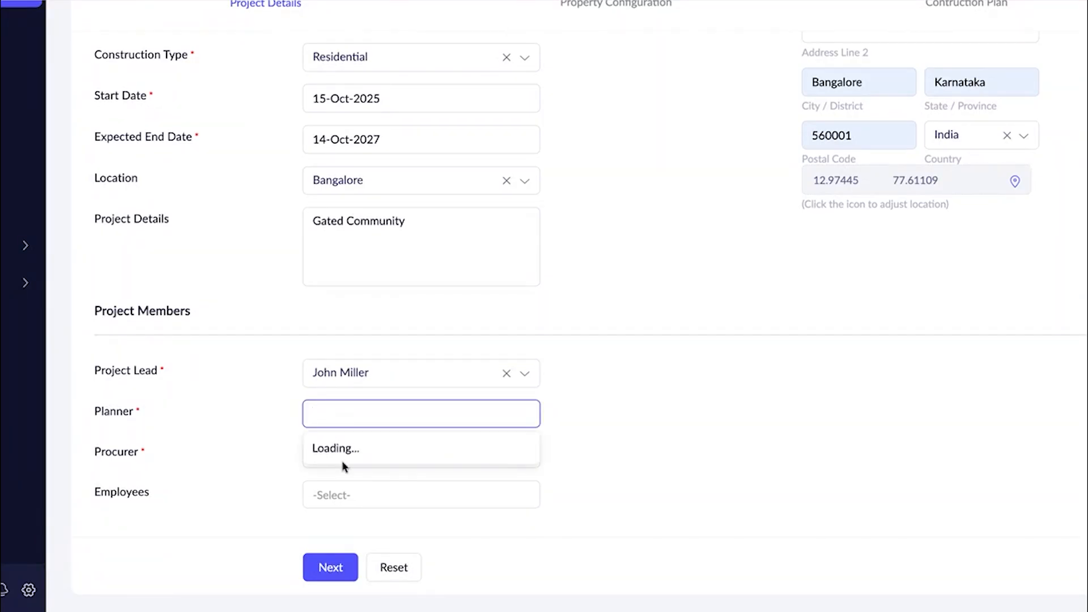
pyautogui.click(347, 460)
pyautogui.click(347, 478)
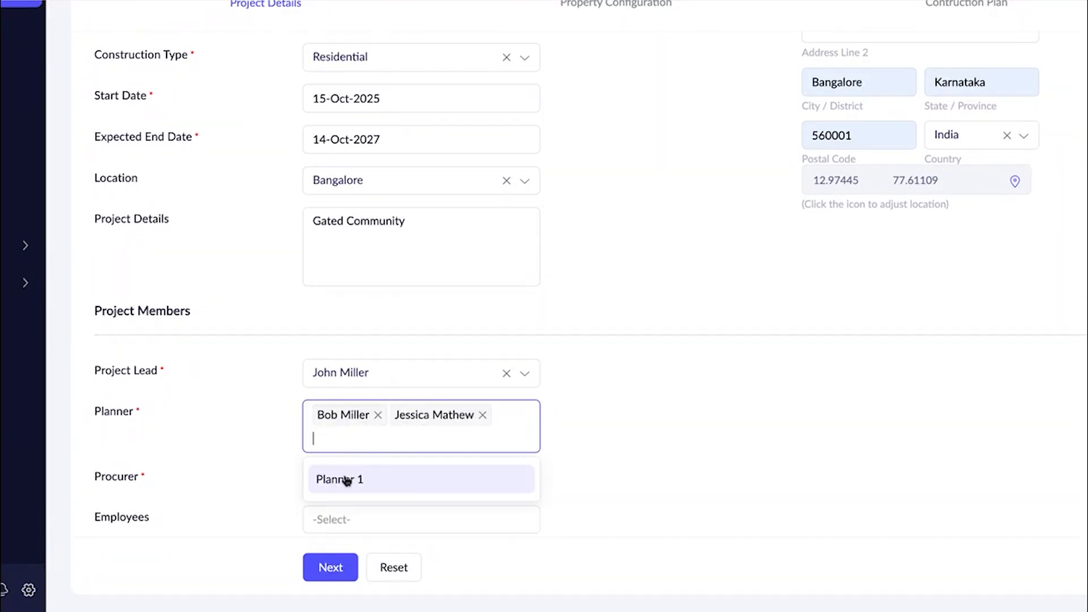
pyautogui.click(244, 193)
# Assign the procurer by name and add Employee 1 and Employee 2 as the project's employees.
pyautogui.scroll(-1, 257, 293)
pyautogui.click(316, 454)
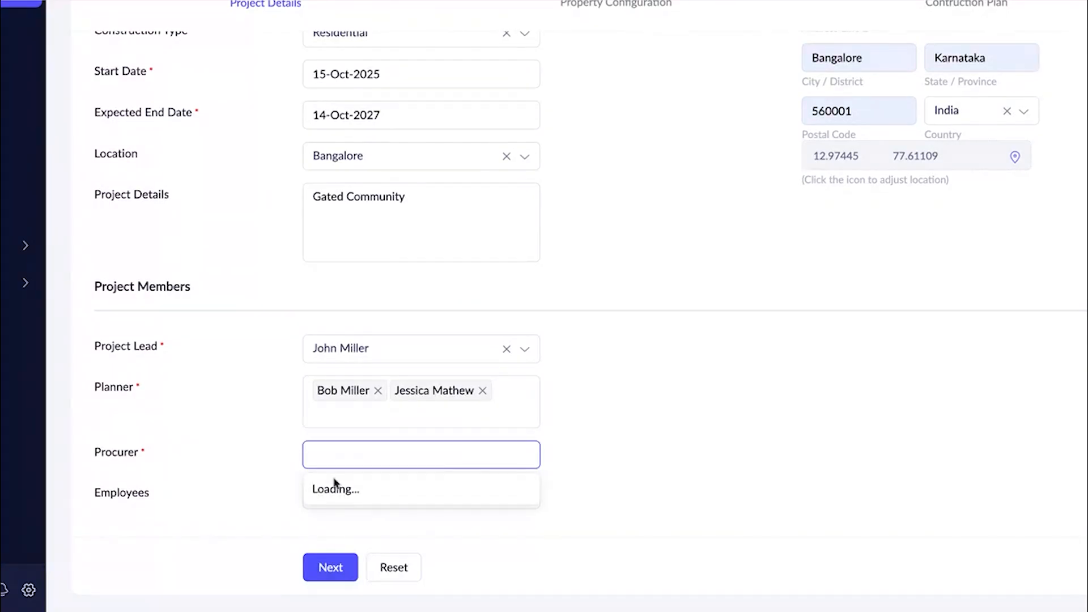
pyautogui.click(340, 494)
pyautogui.scroll(-1, 539, 477)
pyautogui.click(479, 494)
pyautogui.click(420, 535)
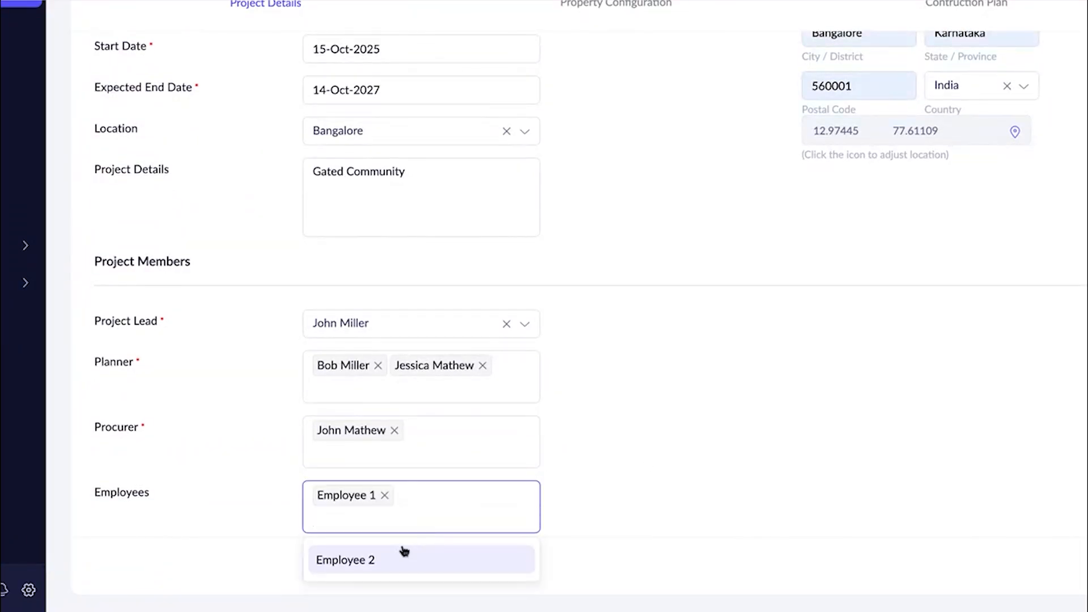
pyautogui.click(403, 559)
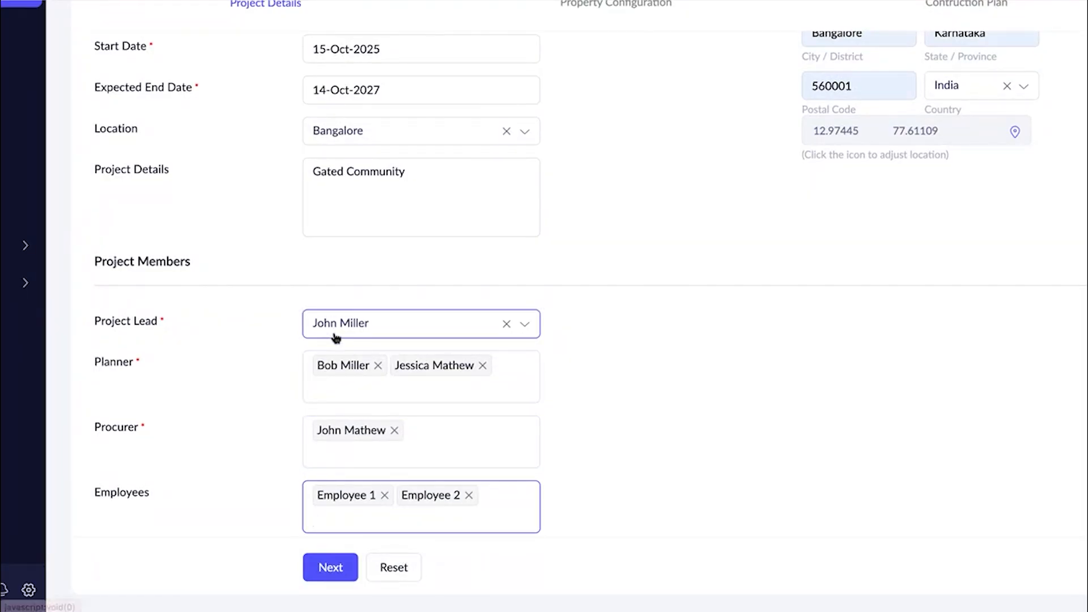
# Review the completed project details and submit them to continue to the property configuration.
pyautogui.scroll(5, 359, 384)
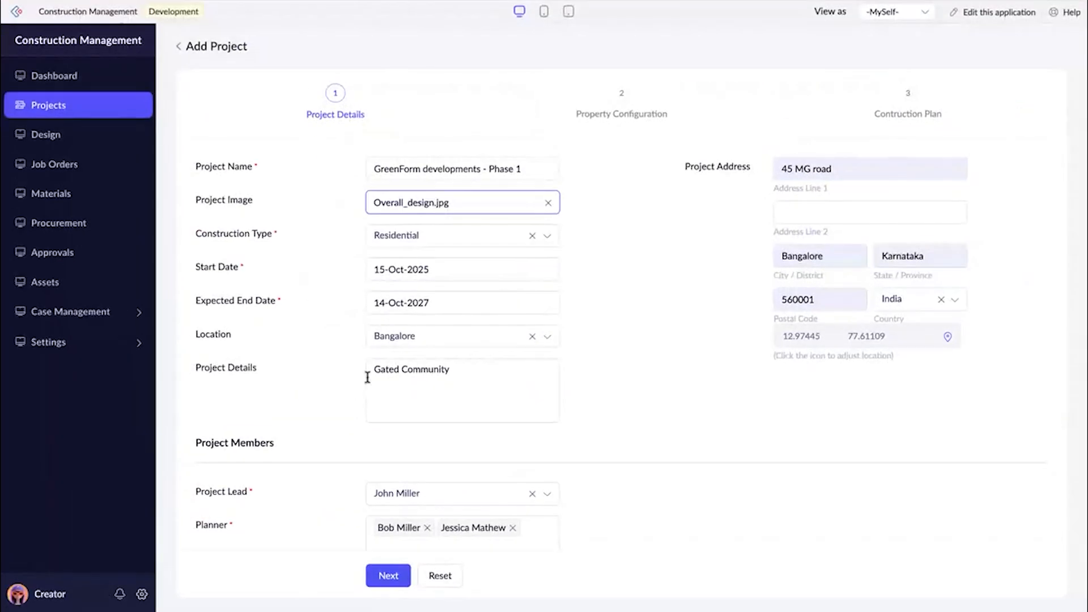
pyautogui.scroll(-3, 371, 376)
pyautogui.scroll(3, 289, 312)
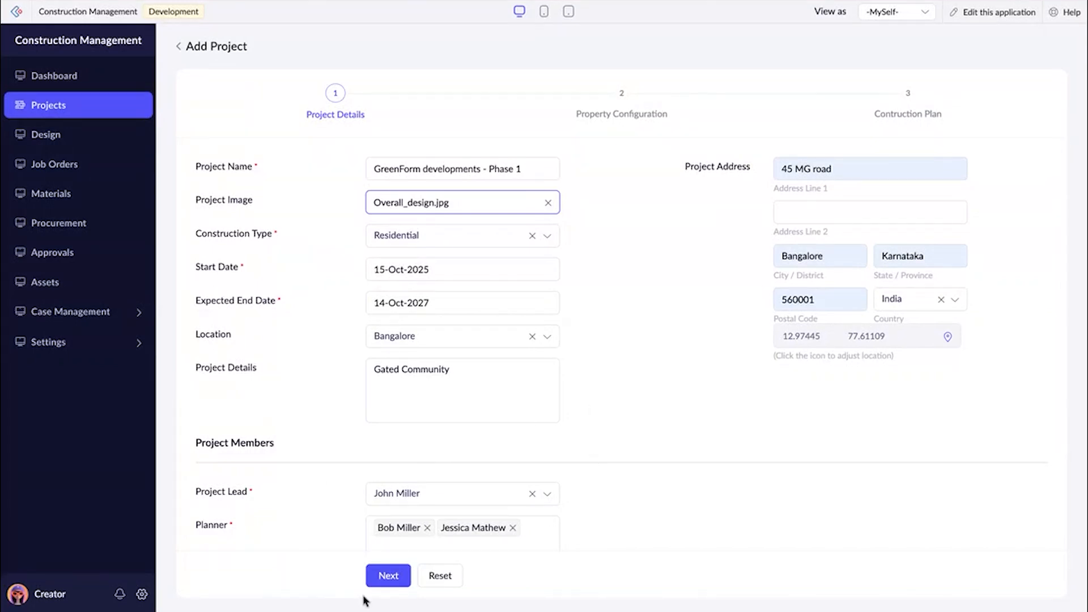
pyautogui.click(377, 579)
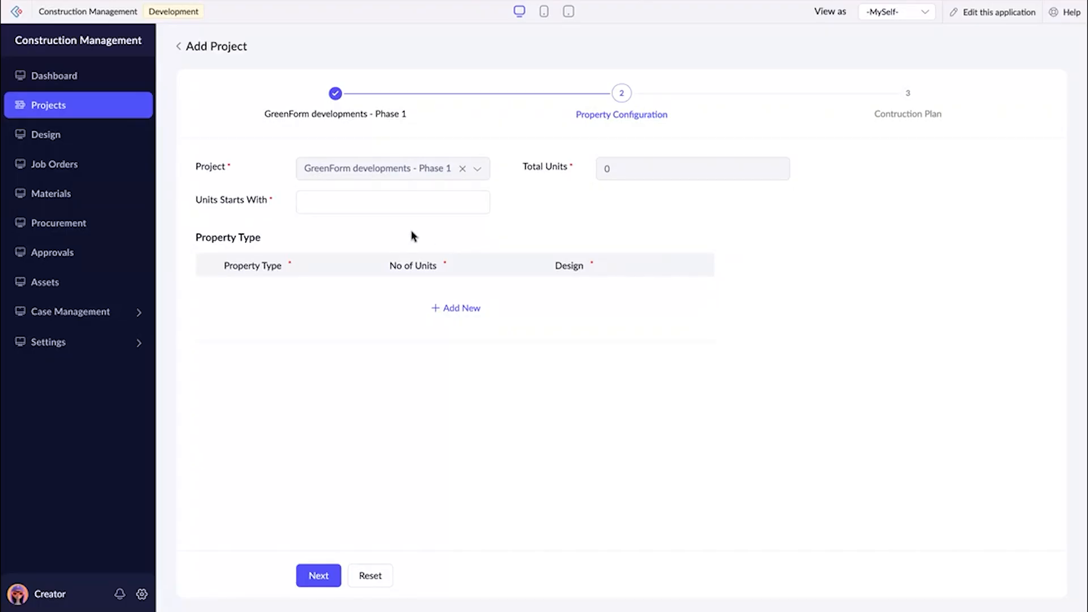
# Set the units' starting prefix to GF and add a 2 BHK property type with 2 units.
pyautogui.click(364, 205)
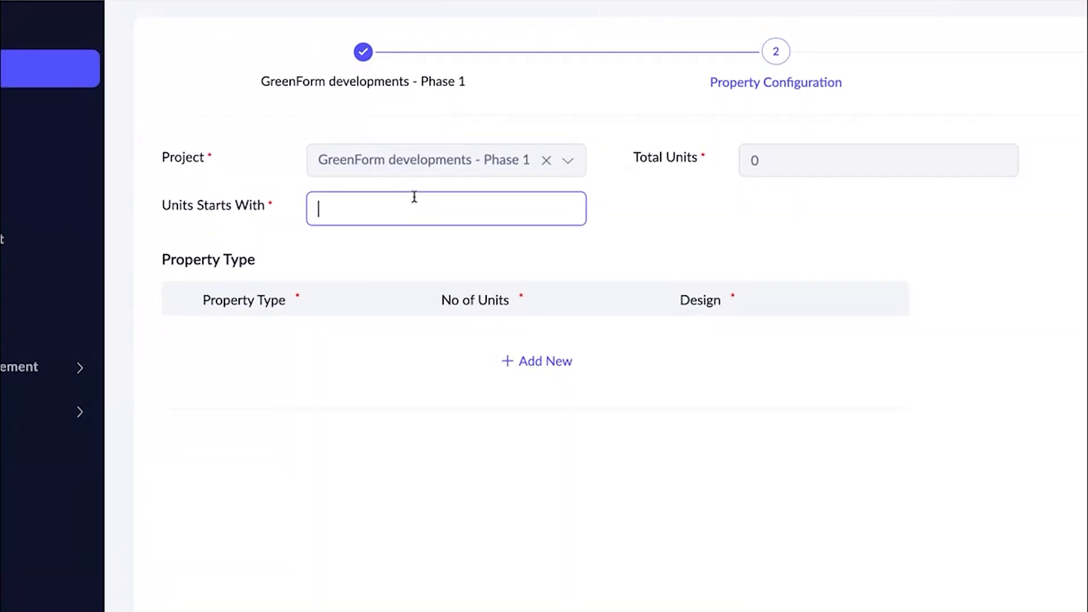
pyautogui.write('GF')
pyautogui.click(510, 362)
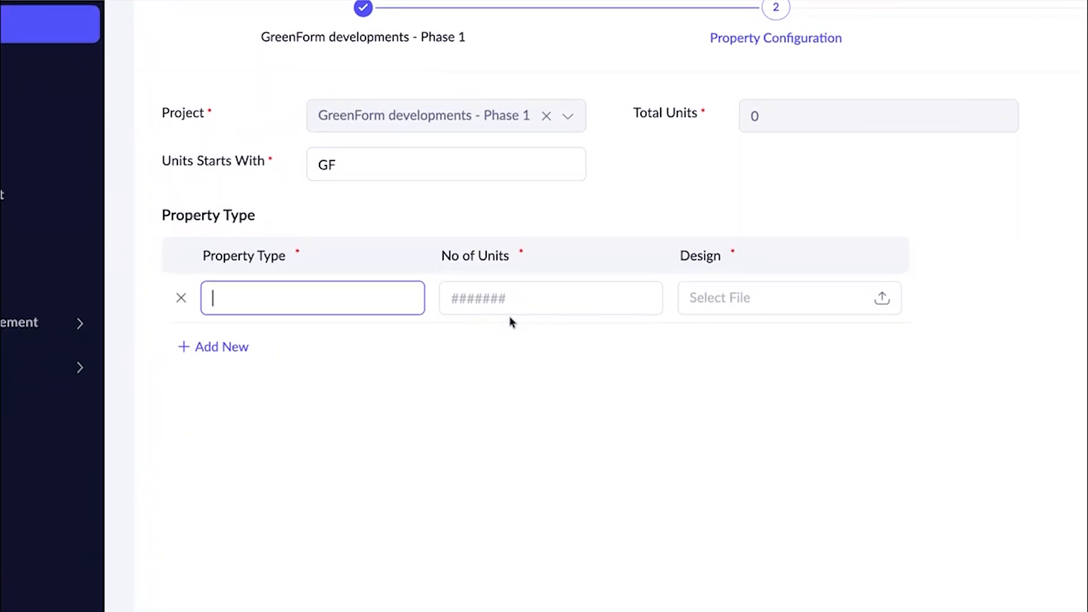
pyautogui.write('2 BHK')
pyautogui.press('Tab')
pyautogui.write('2')
# Upload 2BHK-2.jpeg from the Construction folder as the design of the 2 BHK property type.
pyautogui.click(731, 312)
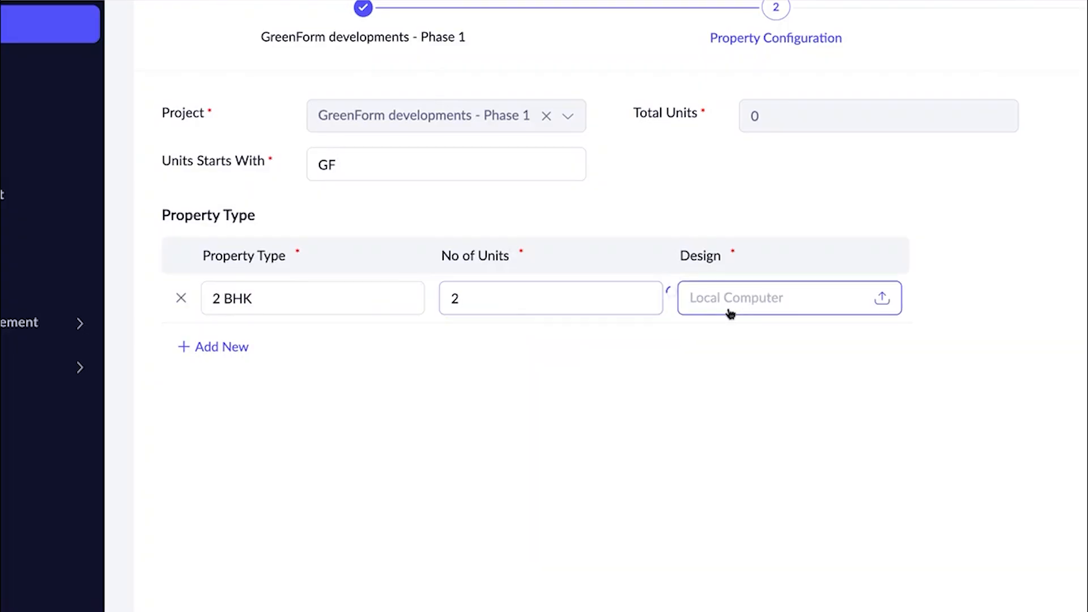
pyautogui.scroll(-5, 561, 263)
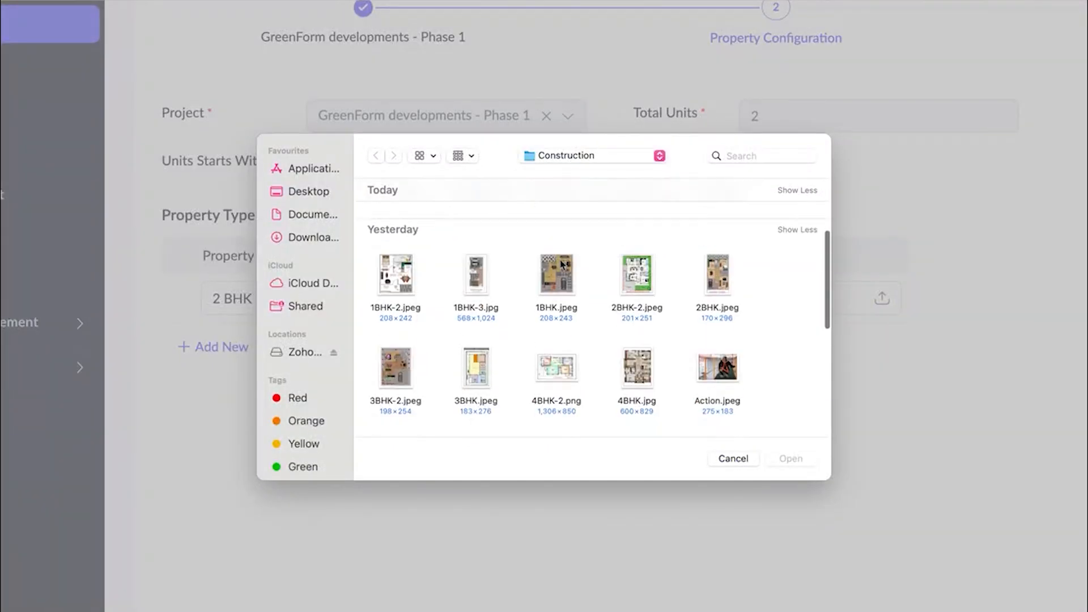
pyautogui.scroll(-1, 561, 263)
pyautogui.click(630, 276)
pyautogui.click(785, 466)
# Add a 3 BHK property type with 2 units and upload 3BHK-2.jpeg as its design.
pyautogui.click(198, 347)
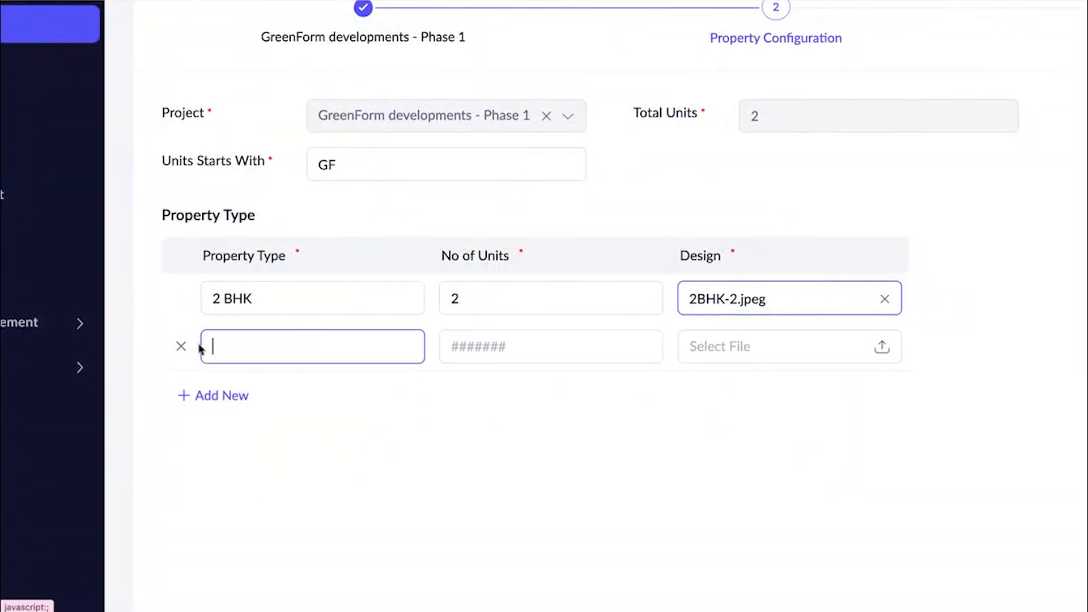
pyautogui.write('3 BHK')
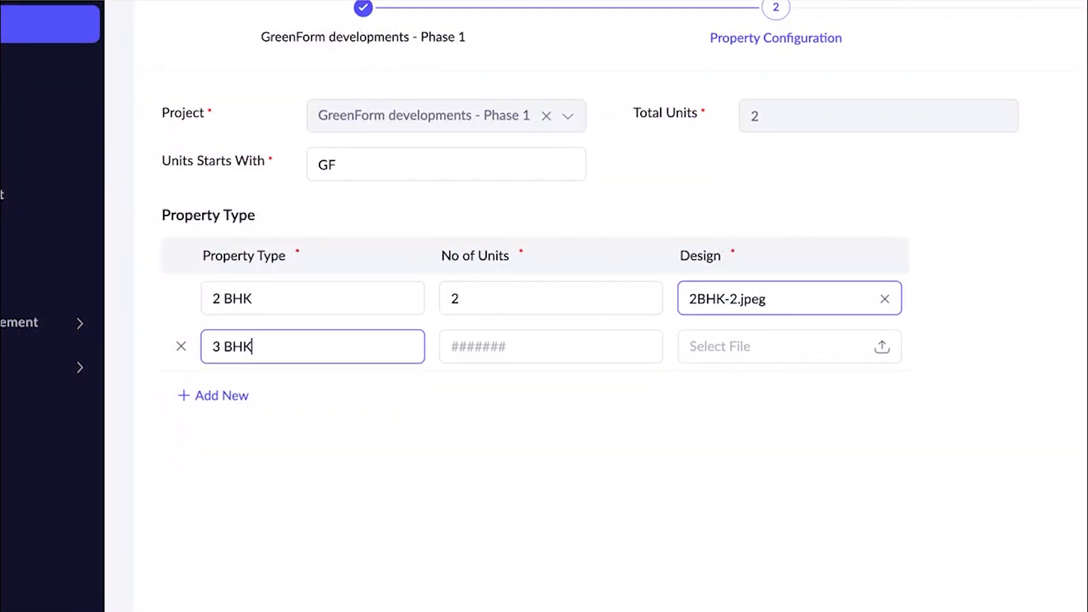
pyautogui.click(461, 352)
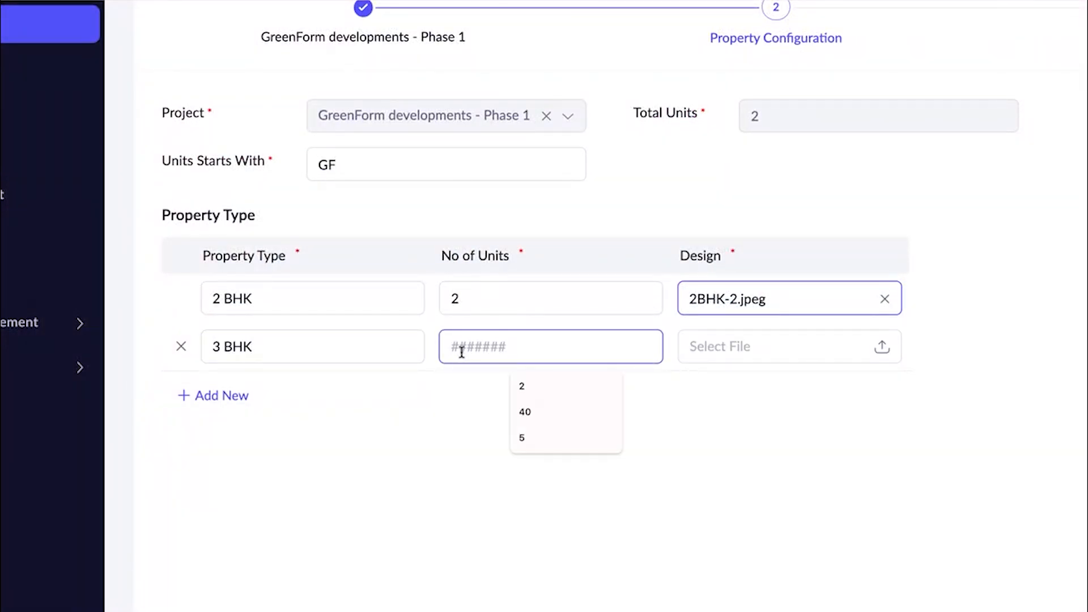
pyautogui.write('2')
pyautogui.click(720, 348)
pyautogui.scroll(-5, 529, 341)
pyautogui.click(407, 332)
pyautogui.click(772, 464)
# Add a 4 BHK property type with 1 unit and upload 4BHK-2.png as its design.
pyautogui.click(248, 394)
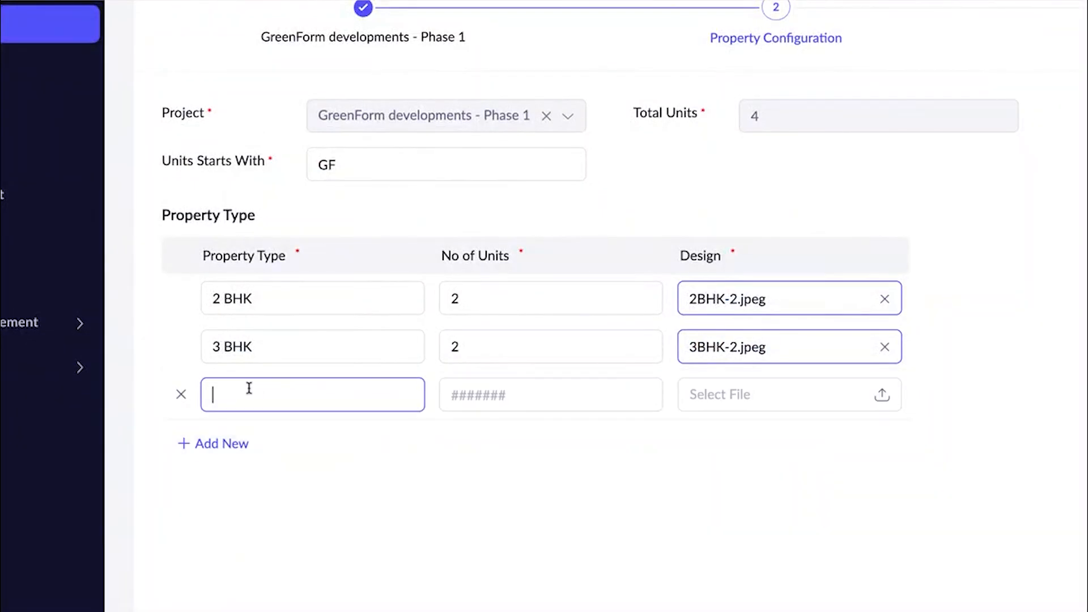
pyautogui.write('4 BHK')
pyautogui.click(454, 401)
pyautogui.write('1')
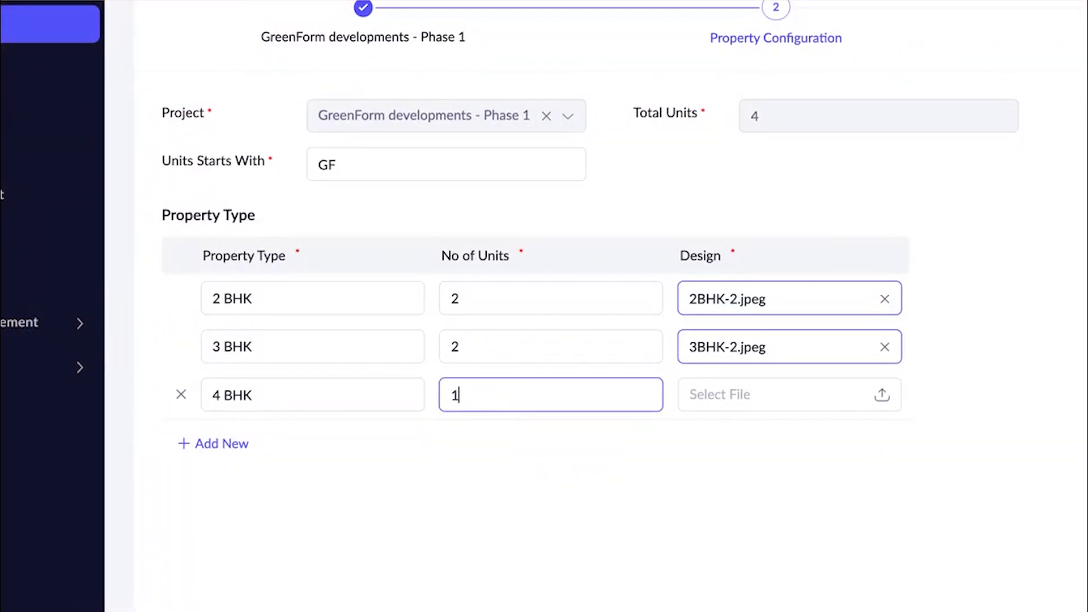
pyautogui.click(724, 400)
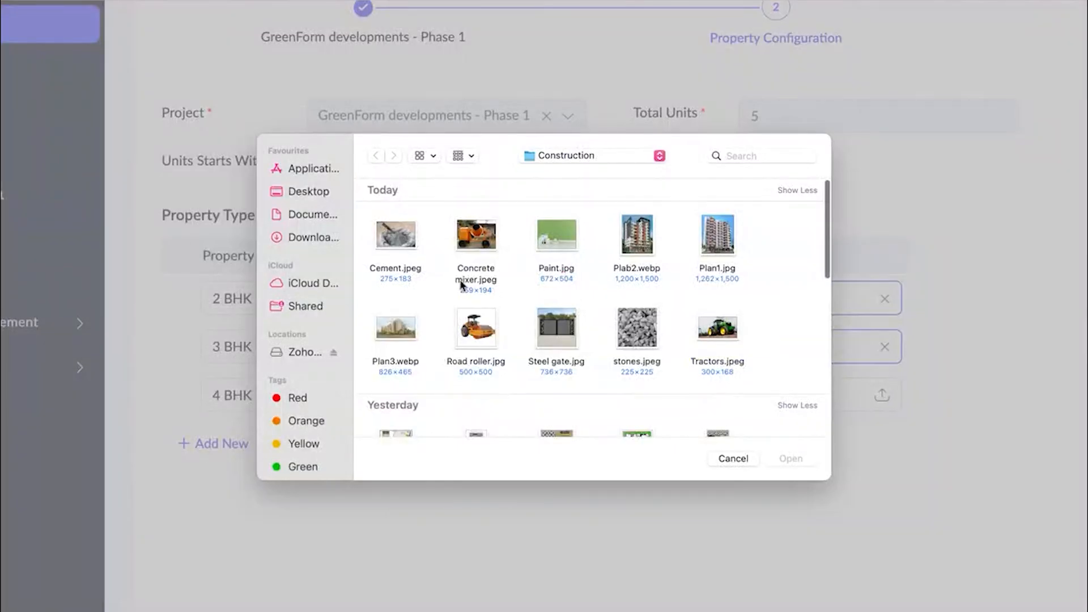
pyautogui.scroll(-5, 461, 285)
pyautogui.scroll(-2, 416, 377)
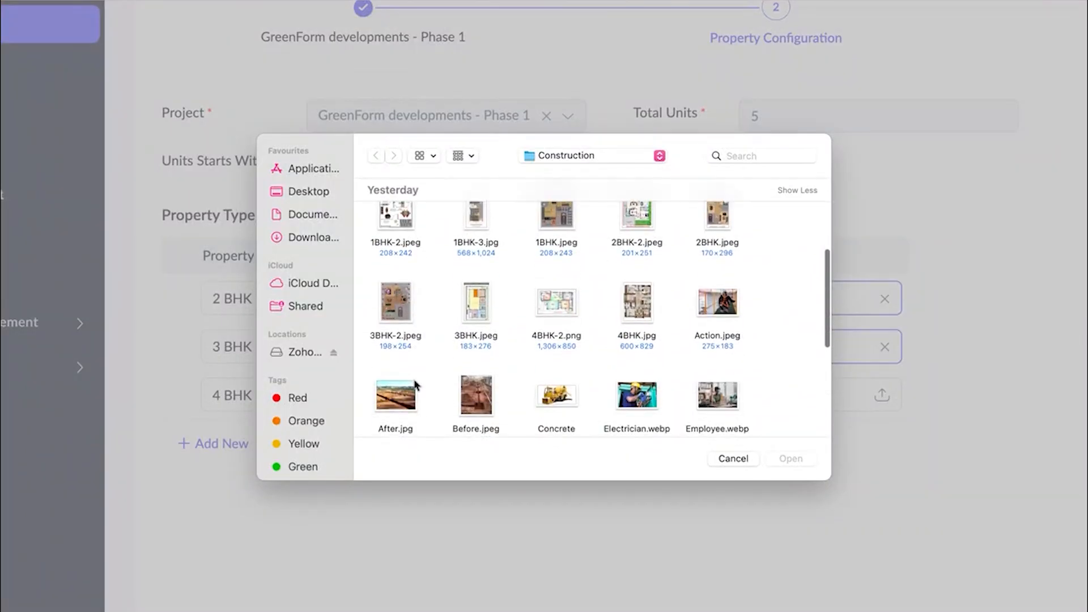
pyautogui.click(565, 307)
pyautogui.click(790, 459)
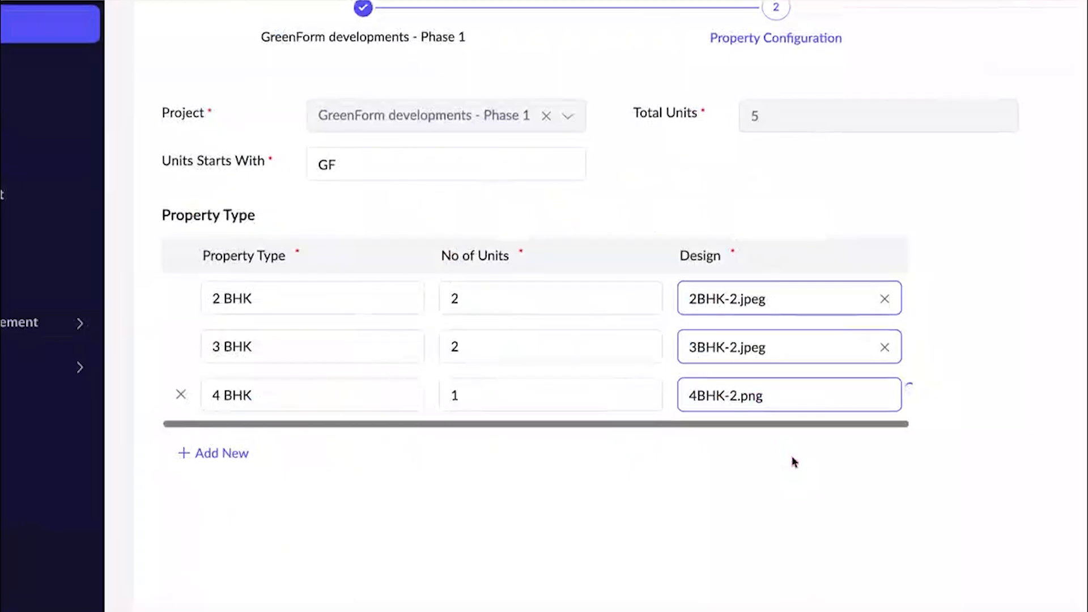
# Submit the property configuration and continue to the construction plan.
pyautogui.click(454, 374)
pyautogui.click(461, 422)
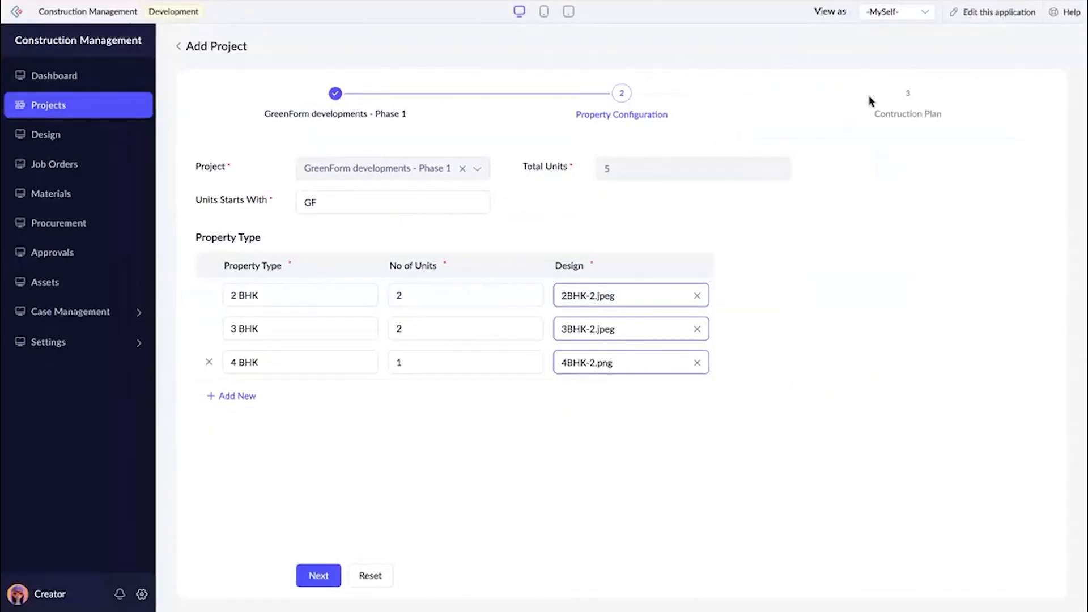
pyautogui.click(318, 209)
pyautogui.click(317, 576)
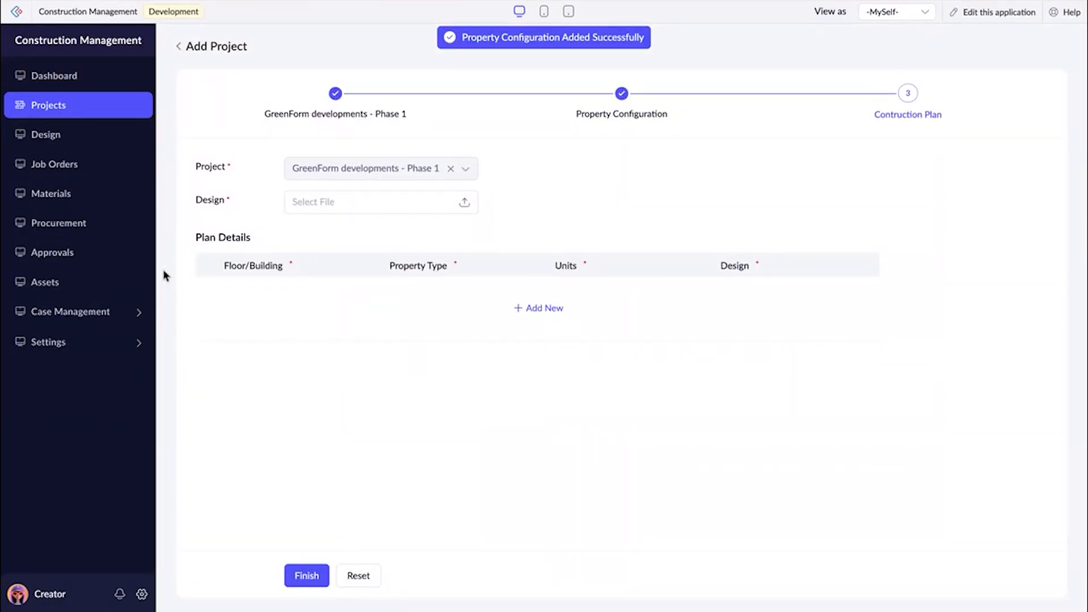
# Upload "Overall design -3.jpeg" from the Construction folder as the construction plan's design.
pyautogui.click(383, 189)
pyautogui.click(311, 190)
pyautogui.scroll(-10, 556, 347)
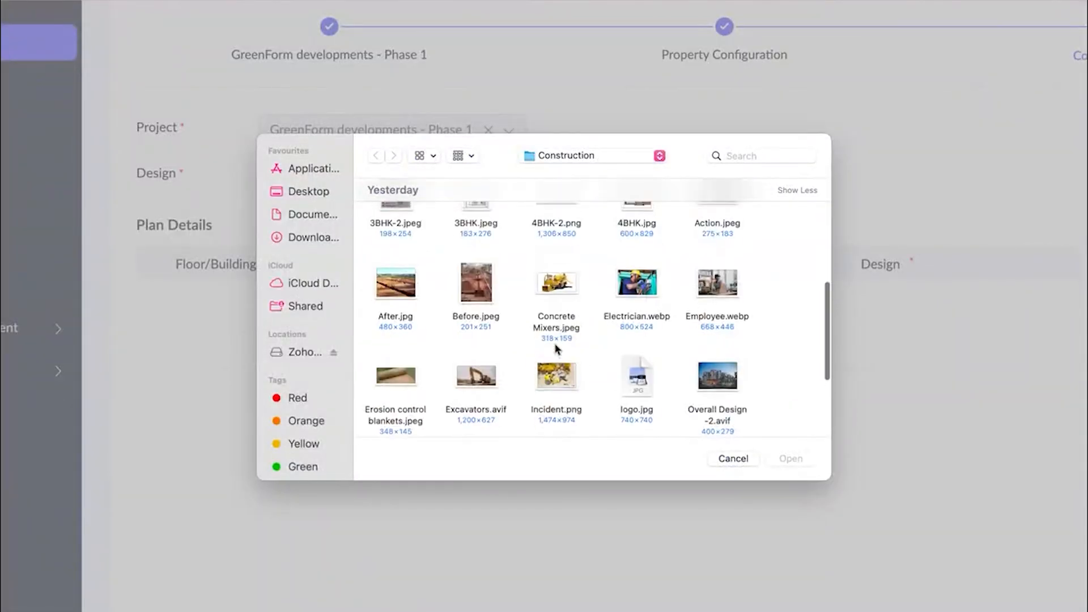
pyautogui.click(389, 321)
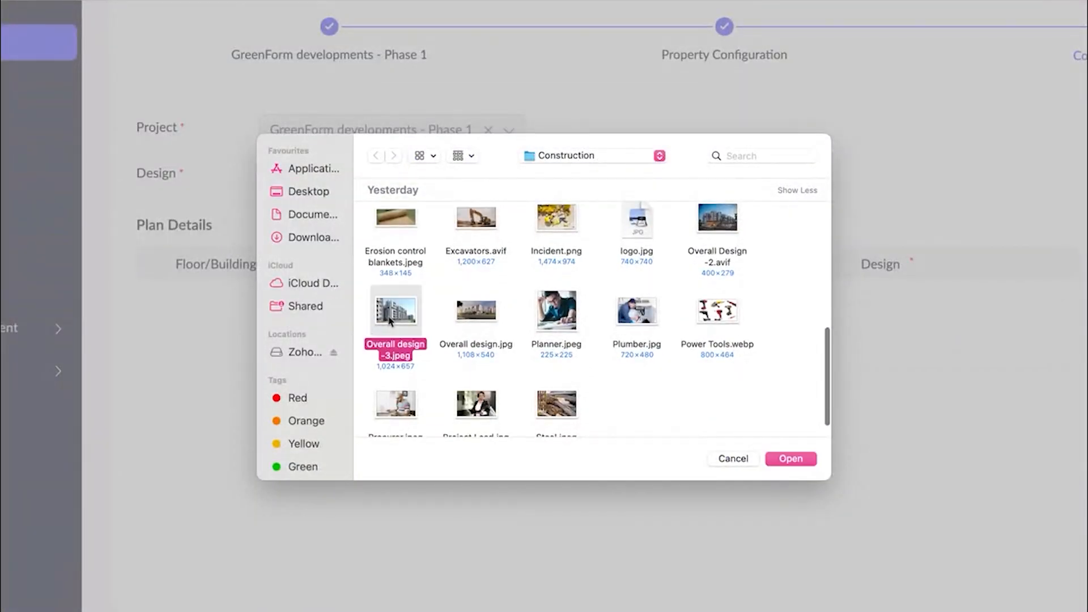
pyautogui.click(789, 459)
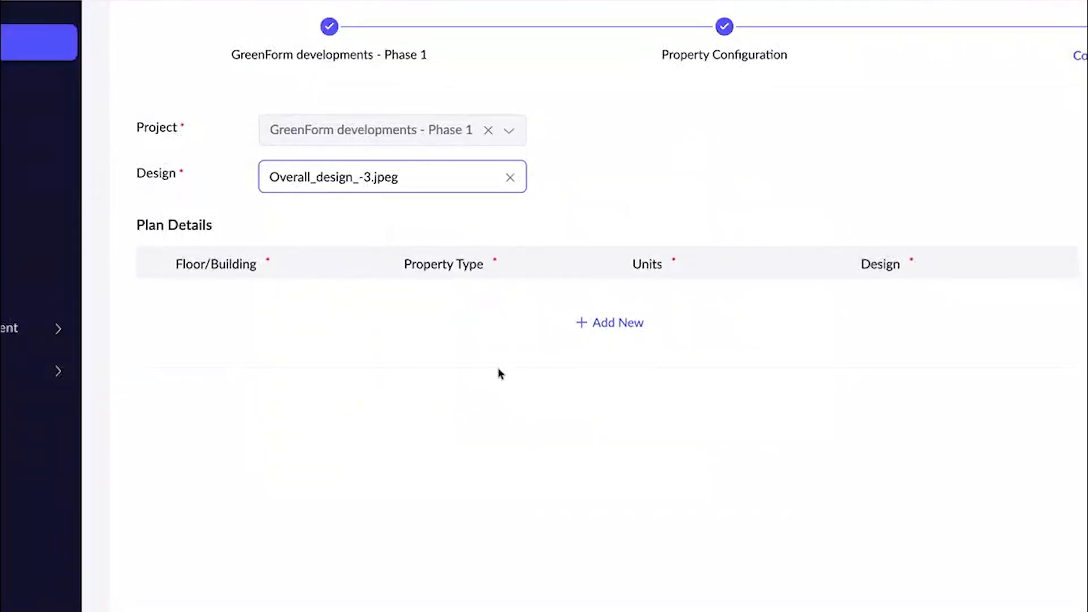
# Add a Block A row to the plan details with property type 2 BHK, unit GF-1 and design 2BHK.jpeg.
pyautogui.click(585, 217)
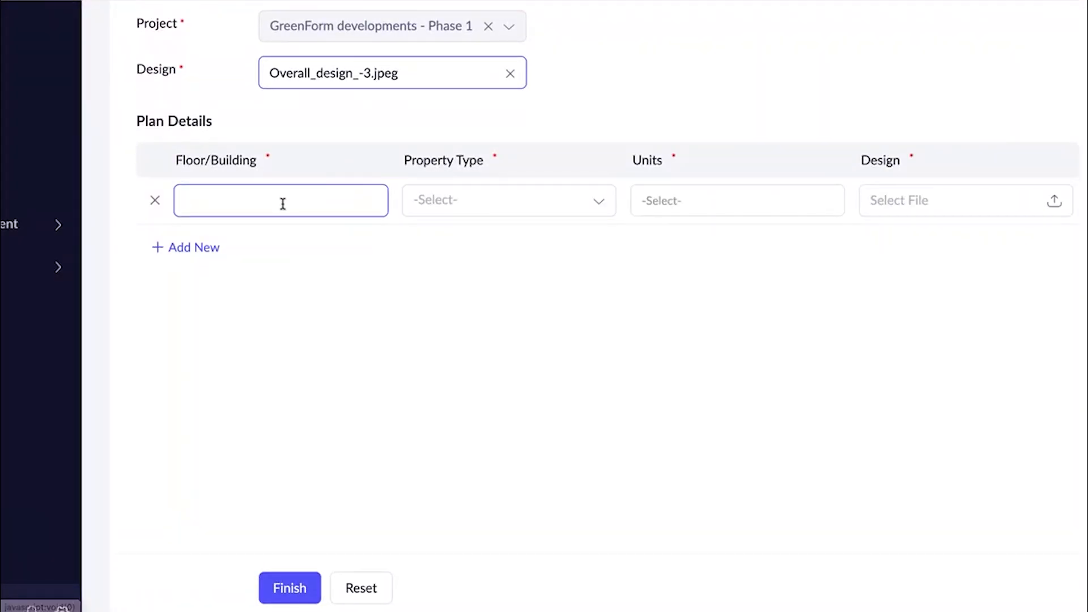
pyautogui.write('Block A')
pyautogui.click(461, 200)
pyautogui.click(457, 247)
pyautogui.click(639, 201)
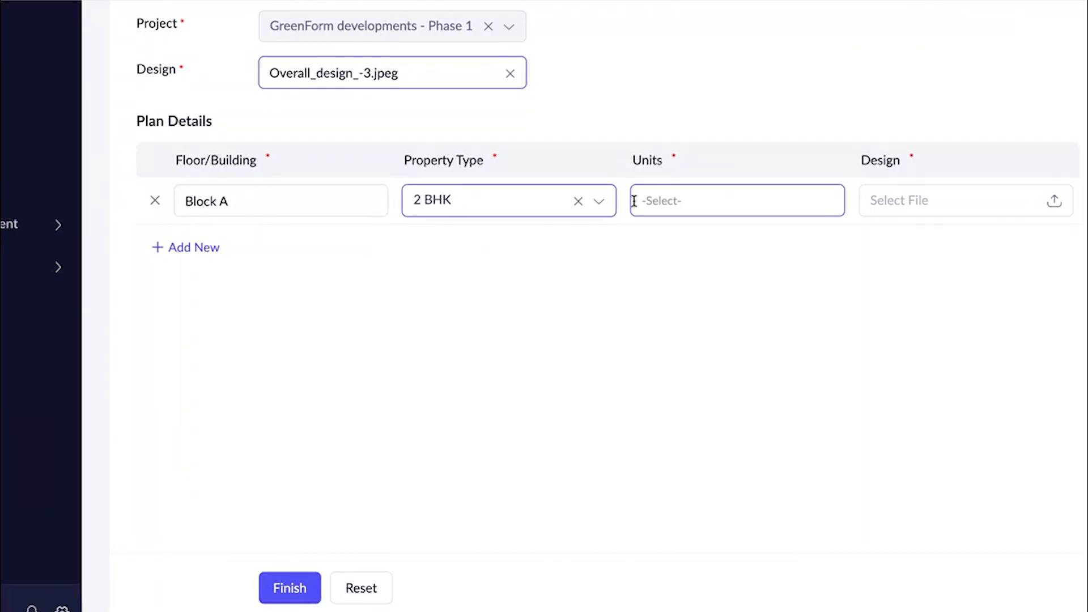
pyautogui.click(657, 246)
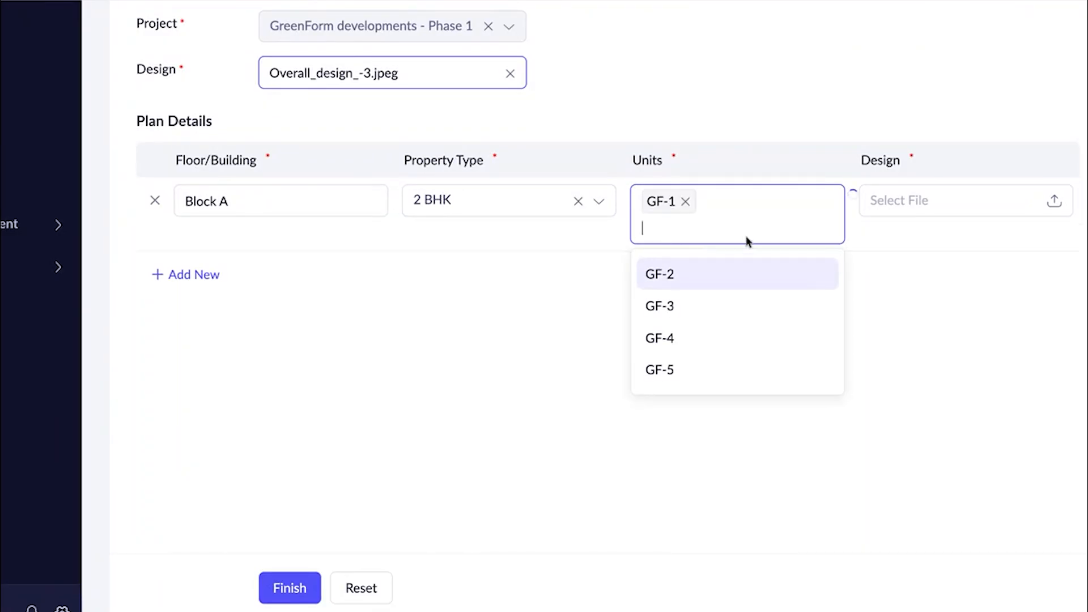
pyautogui.click(877, 211)
pyautogui.click(876, 210)
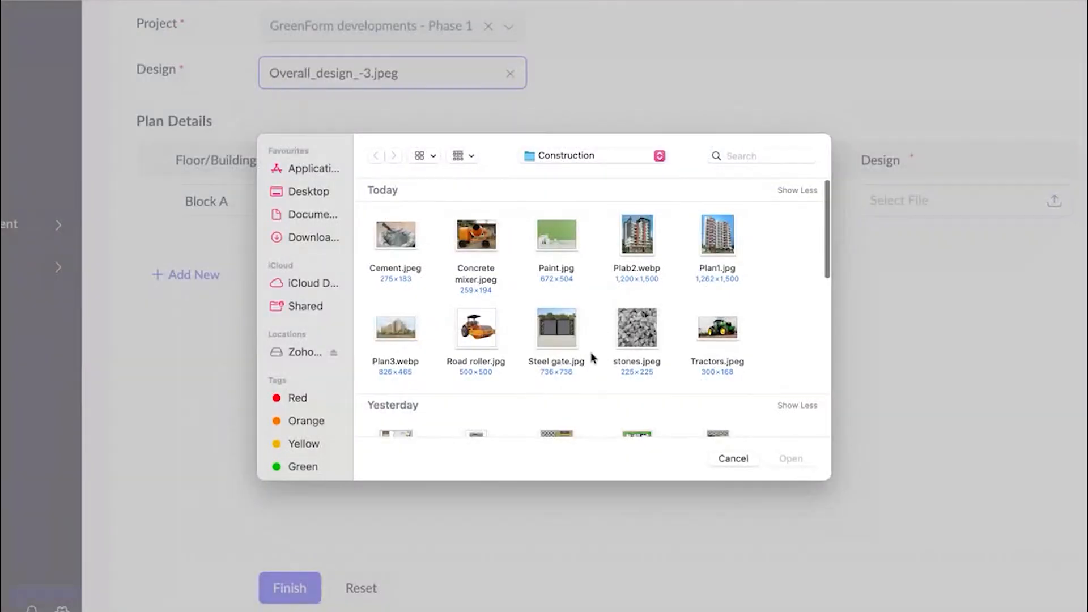
pyautogui.scroll(-3, 591, 358)
pyautogui.click(713, 376)
pyautogui.click(777, 456)
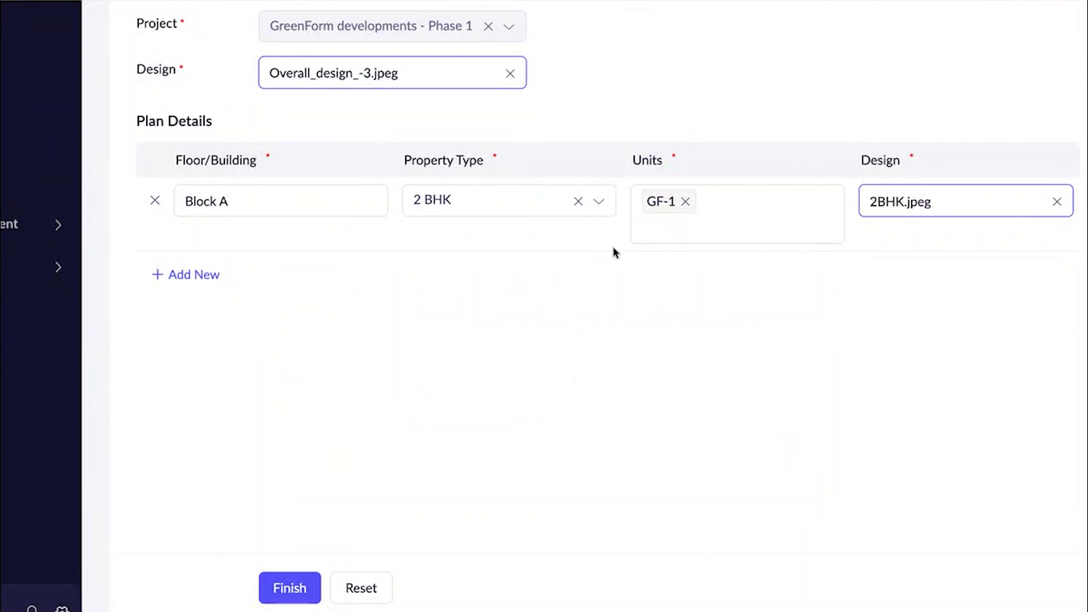
# Add a second Block A row with property type 3 BHK, units GF-2 and GF-3, and design 3BHK-2.jpeg.
pyautogui.click(176, 276)
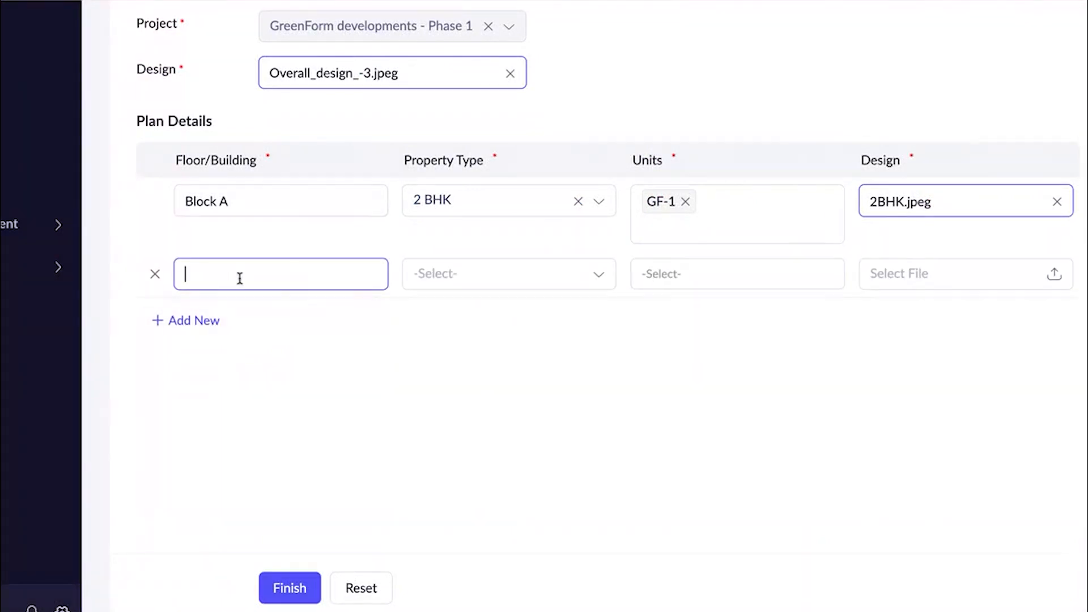
pyautogui.write('Bla')
pyautogui.write('ck A')
pyautogui.click(467, 273)
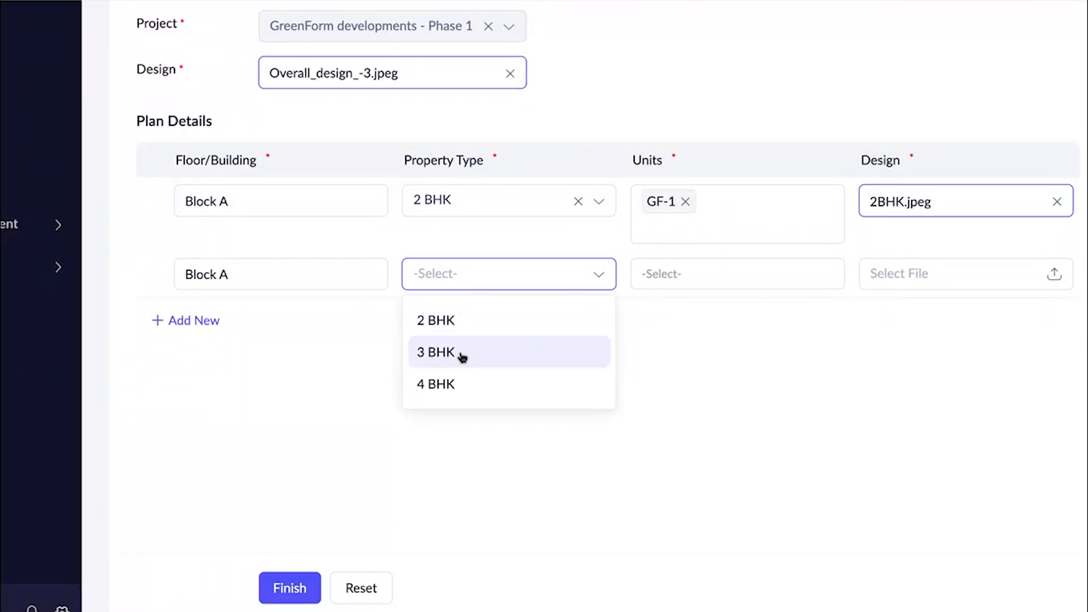
pyautogui.click(462, 356)
pyautogui.click(658, 281)
pyautogui.click(657, 315)
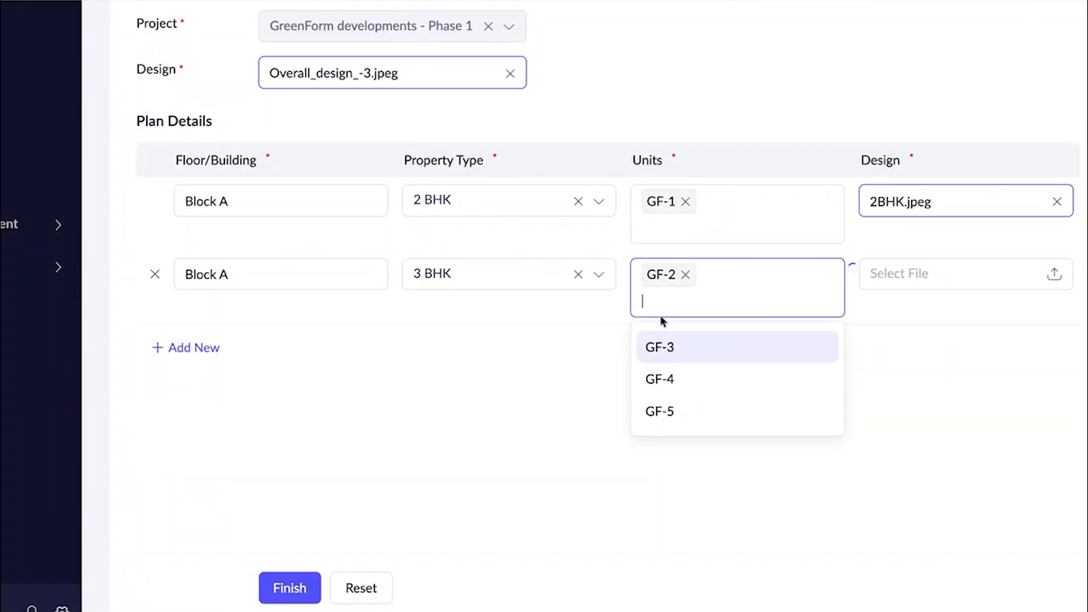
pyautogui.click(662, 299)
pyautogui.click(891, 282)
pyautogui.click(891, 281)
pyautogui.scroll(-3, 658, 320)
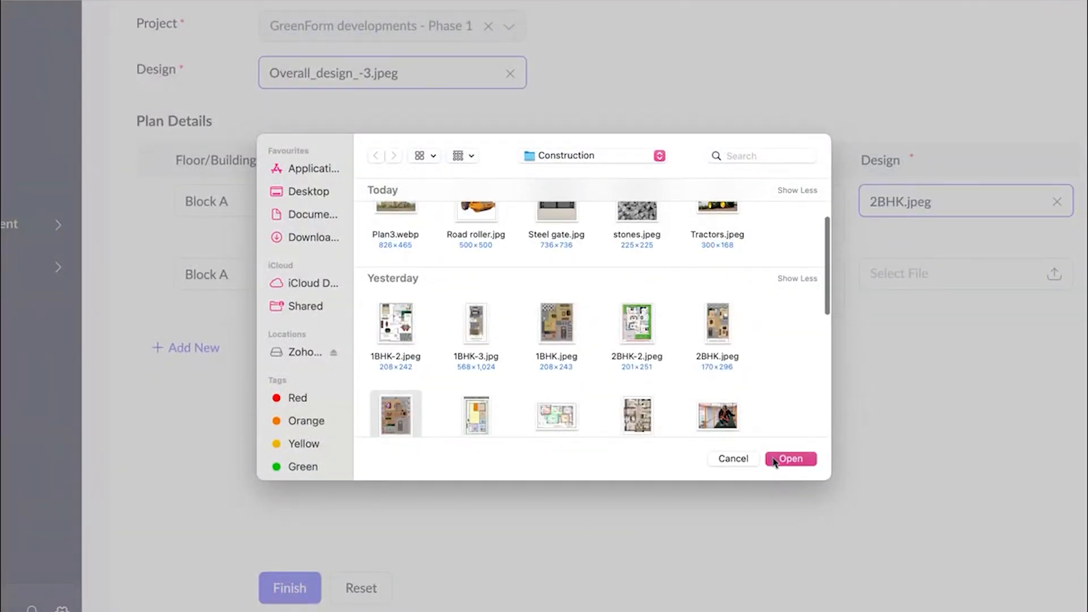
pyautogui.click(790, 460)
# Add a Block B row with property type 2 BHK, unit GF-4 and design 2BHK-2.jpeg.
pyautogui.click(221, 349)
pyautogui.write('Block B')
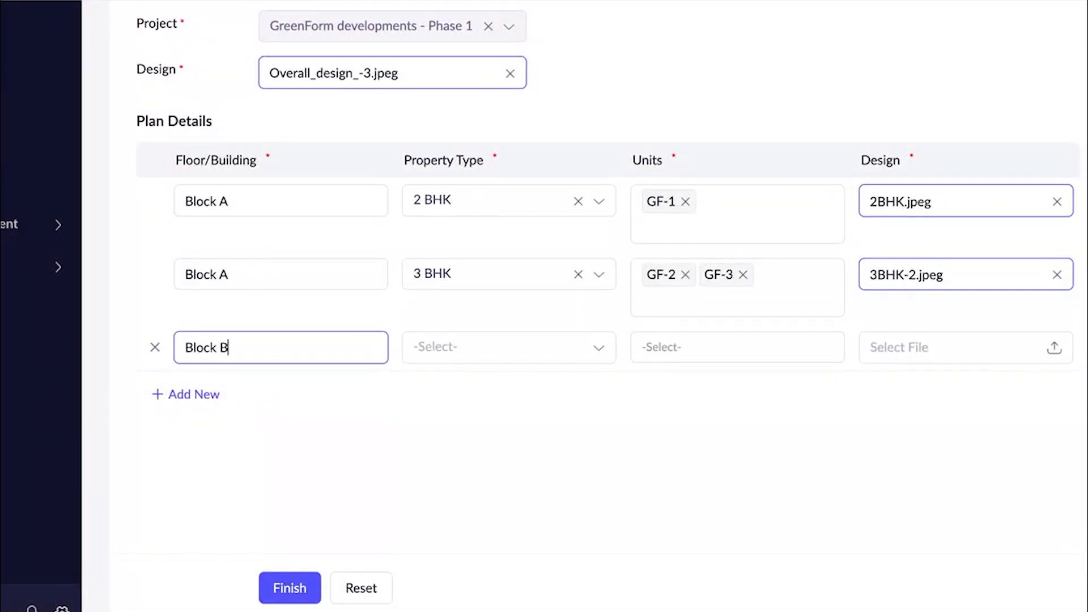
pyautogui.click(508, 347)
pyautogui.click(429, 391)
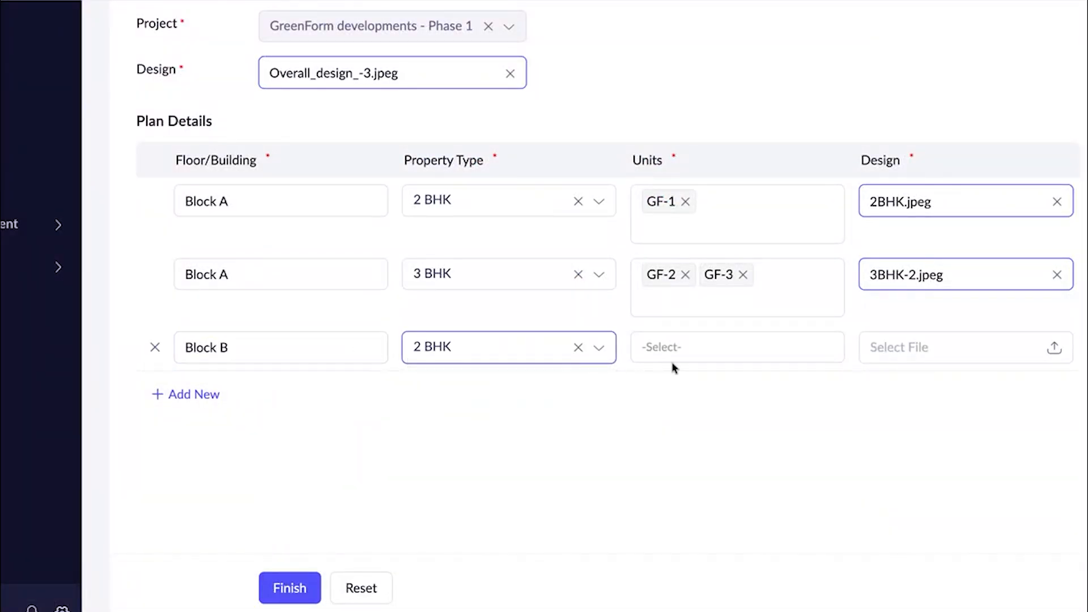
pyautogui.click(692, 356)
pyautogui.click(687, 395)
pyautogui.click(906, 348)
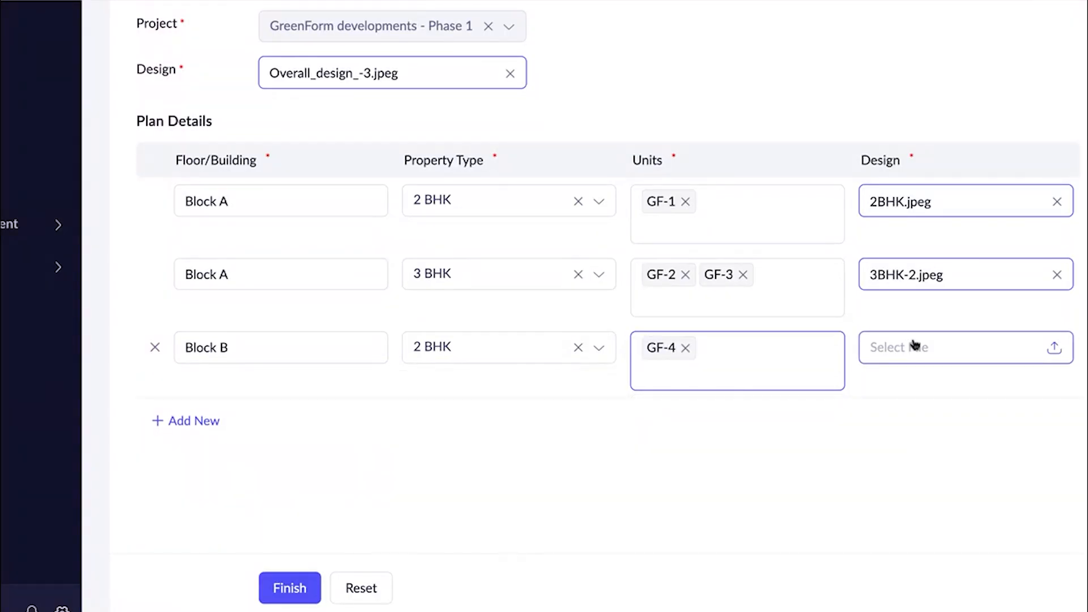
pyautogui.click(914, 344)
pyautogui.scroll(-5, 731, 334)
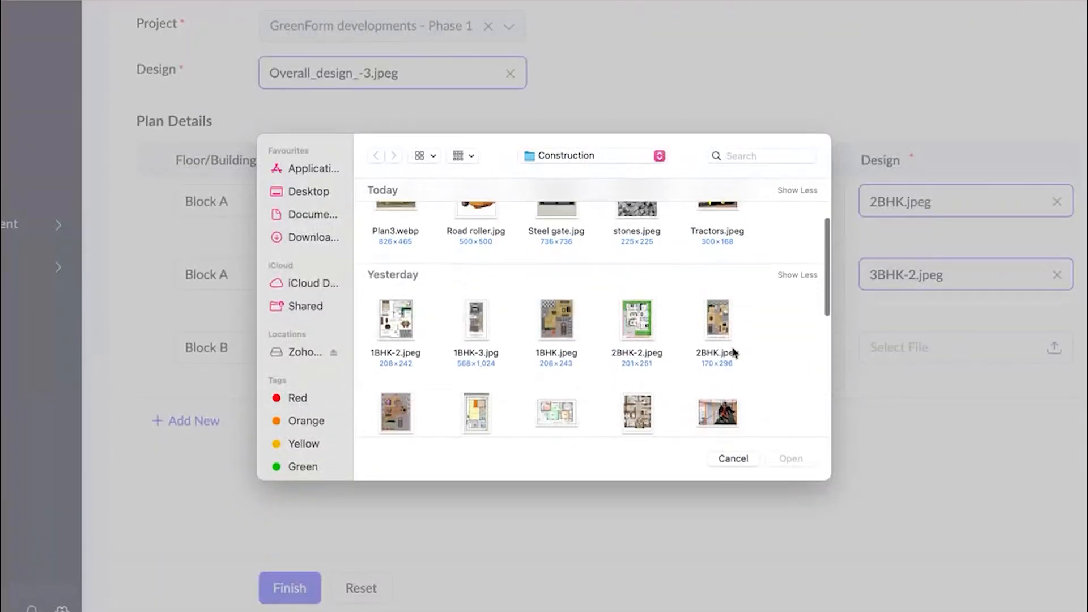
pyautogui.scroll(-1, 522, 373)
pyautogui.click(637, 290)
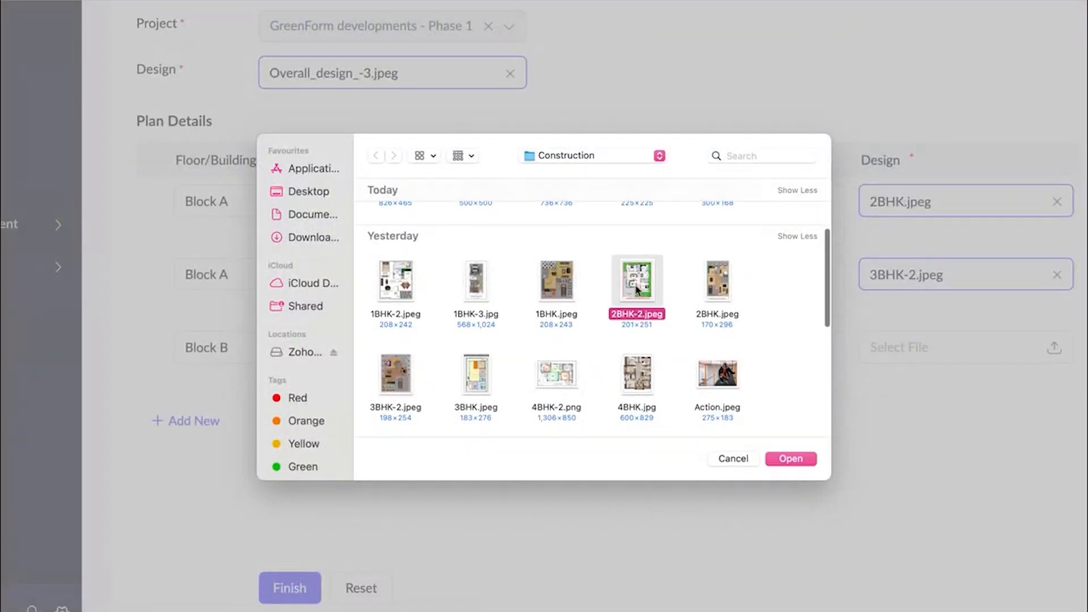
pyautogui.click(790, 458)
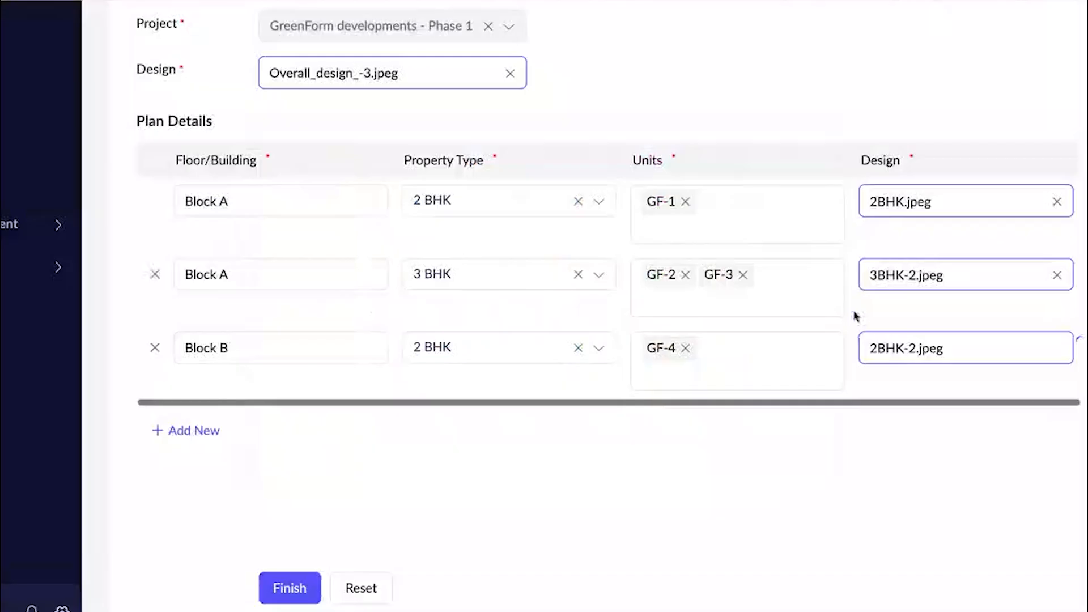
# Add a Block B row with property type 4 BHK, unit GF-5 and design 4BHK-2.png, and finish the construction plan.
pyautogui.click(191, 421)
pyautogui.write('Block B')
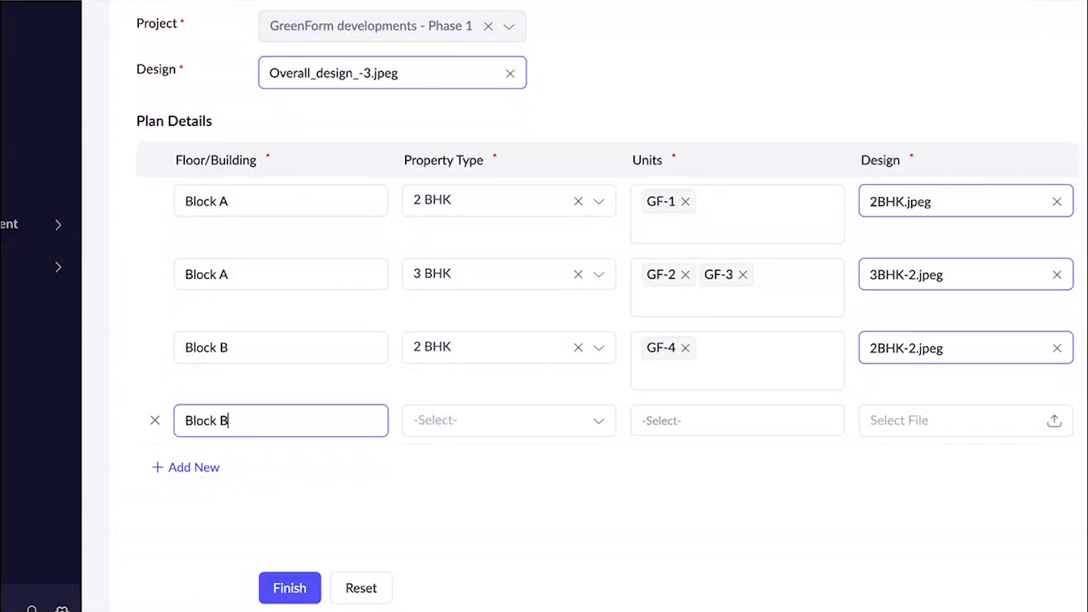
pyautogui.click(500, 420)
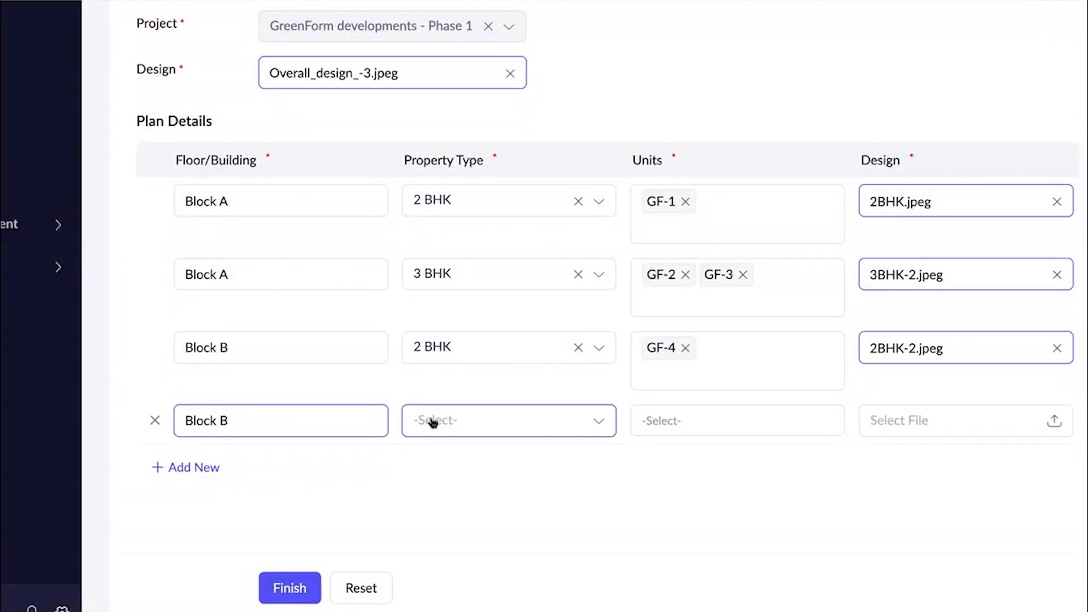
pyautogui.click(706, 416)
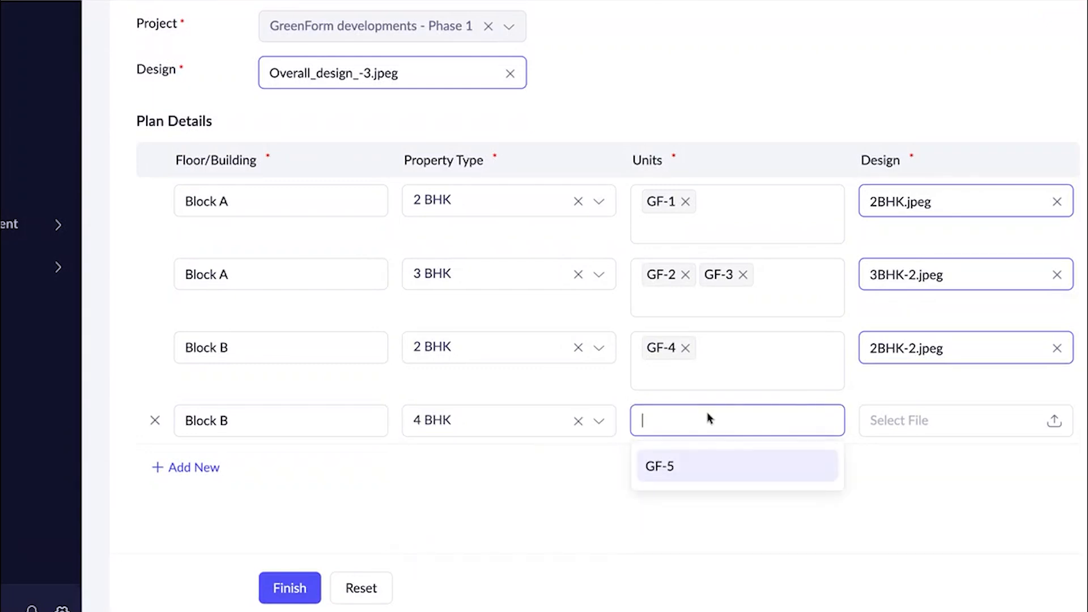
pyautogui.click(683, 465)
pyautogui.click(880, 422)
pyautogui.click(878, 420)
pyautogui.scroll(-3, 659, 295)
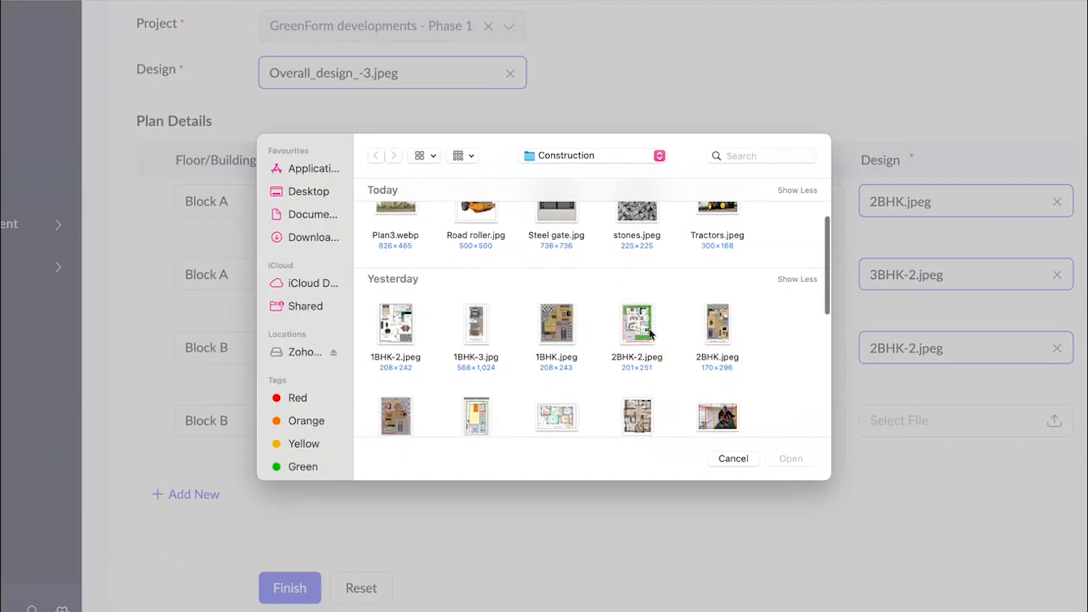
pyautogui.scroll(-2, 654, 334)
pyautogui.click(554, 361)
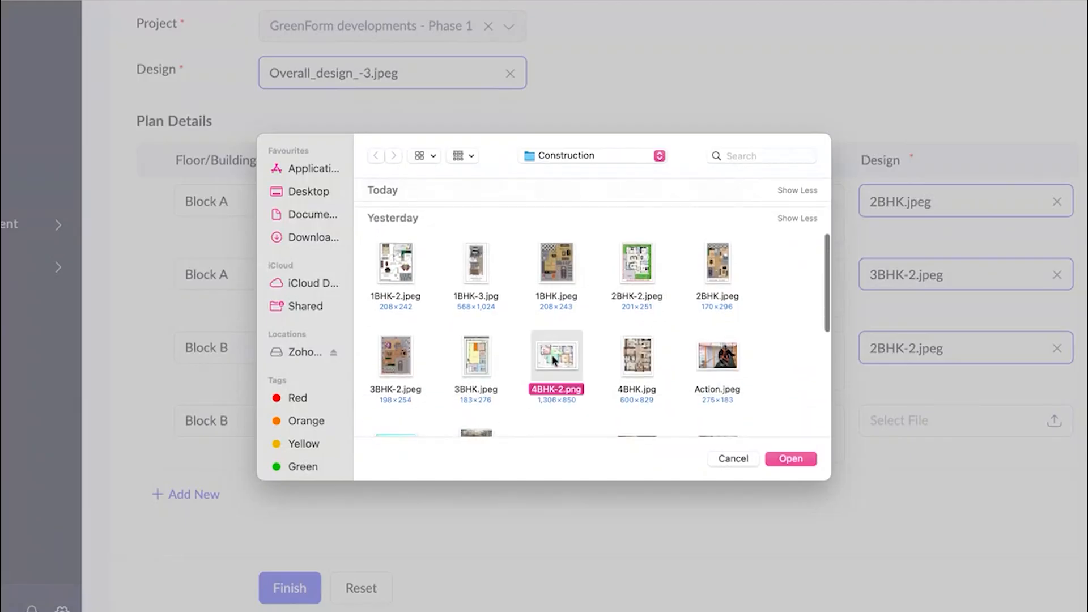
pyautogui.click(779, 466)
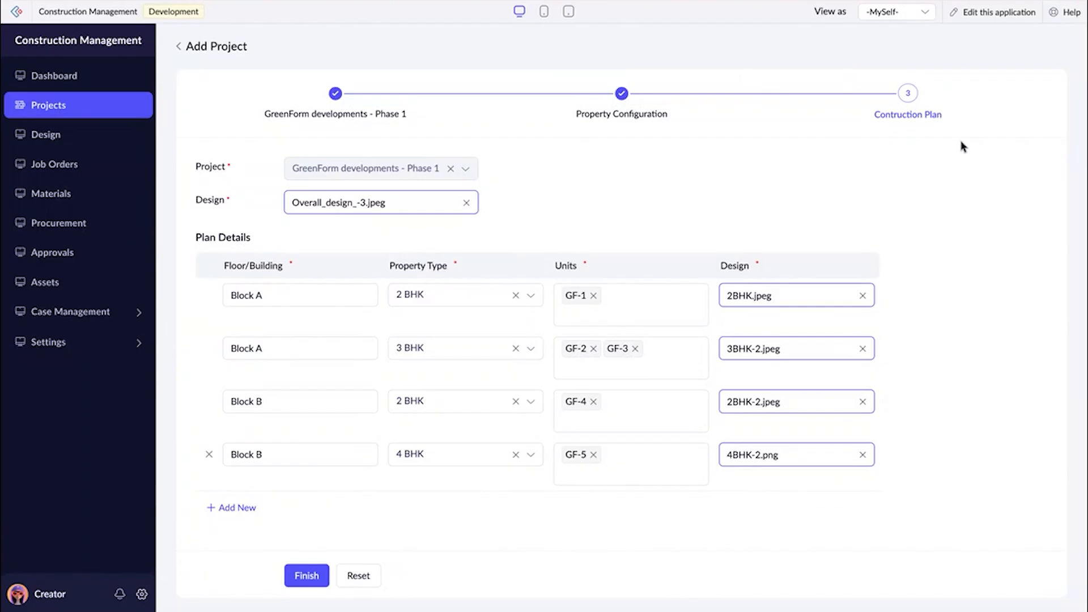
pyautogui.click(304, 575)
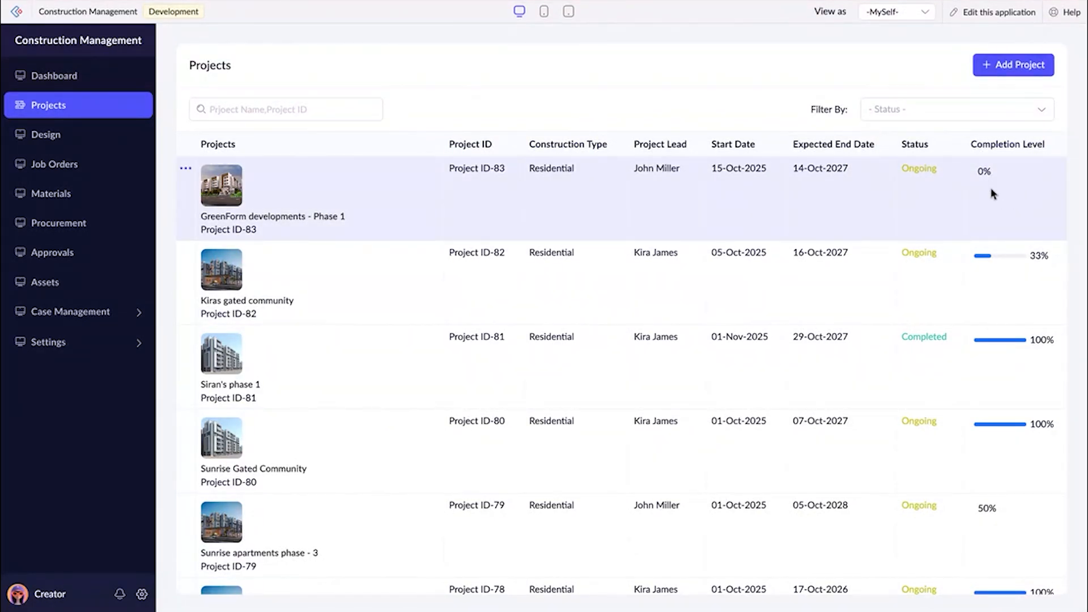
# Open the GreenForm developments - Phase 1 project and review its address, property types and construction plan.
pyautogui.click(545, 211)
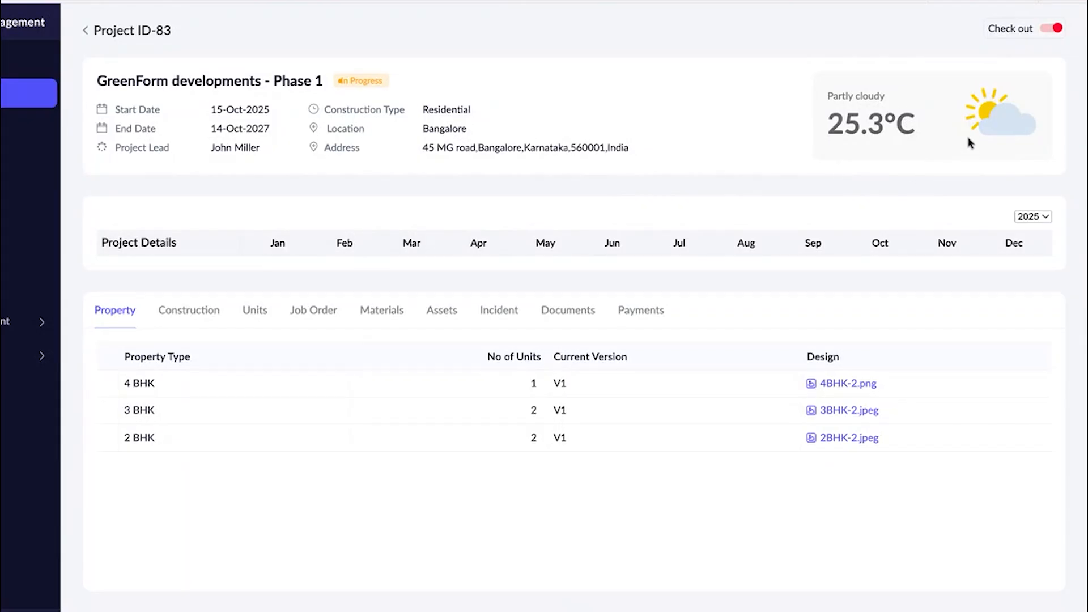
pyautogui.moveTo(420, 149); pyautogui.dragTo(619, 160)
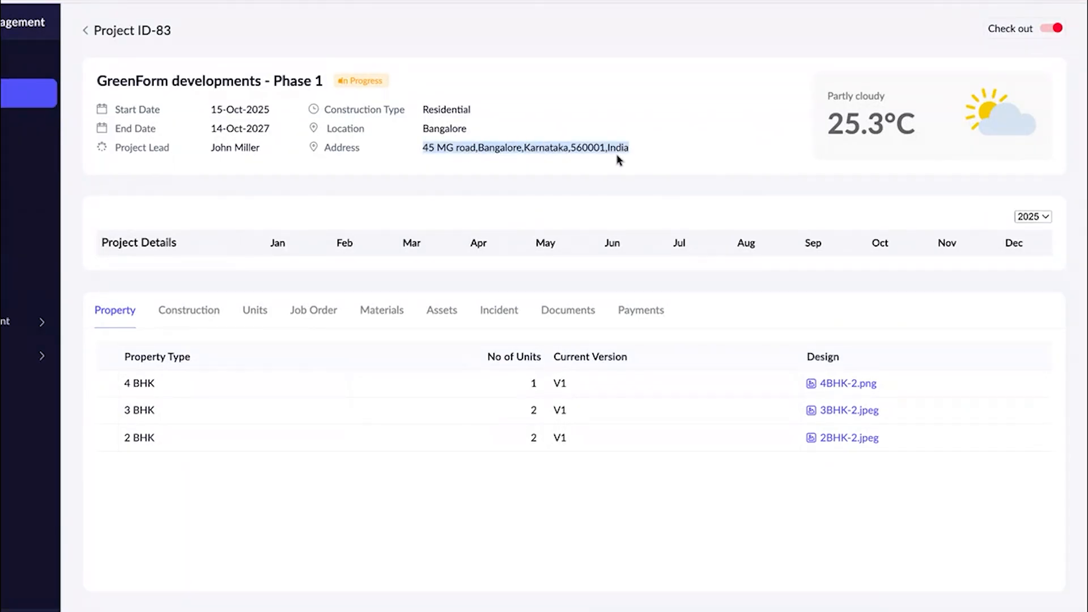
pyautogui.click(690, 169)
pyautogui.scroll(-1, 689, 166)
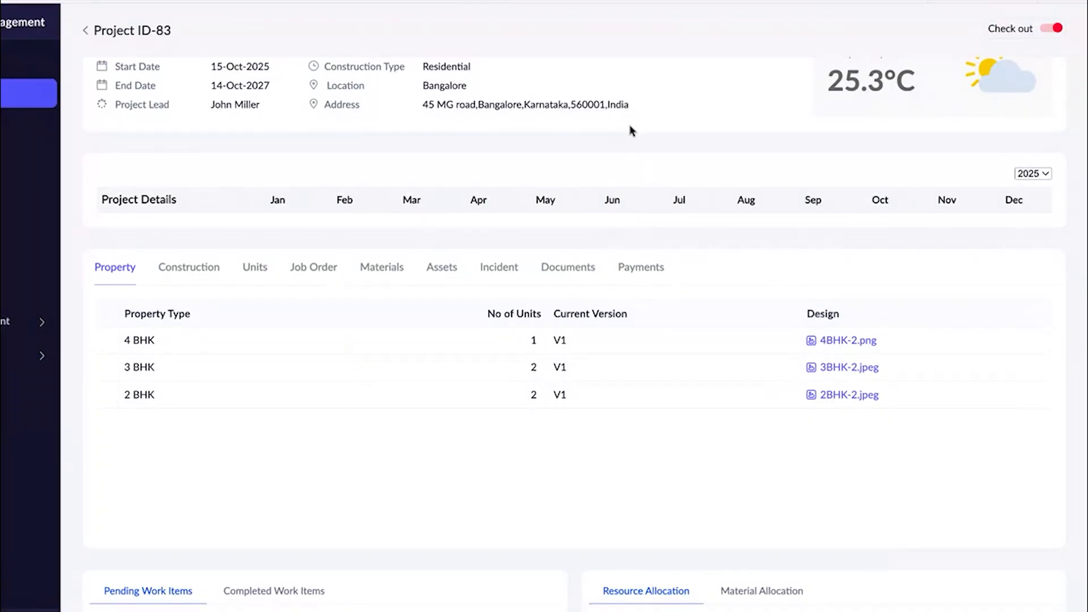
pyautogui.scroll(-1, 611, 180)
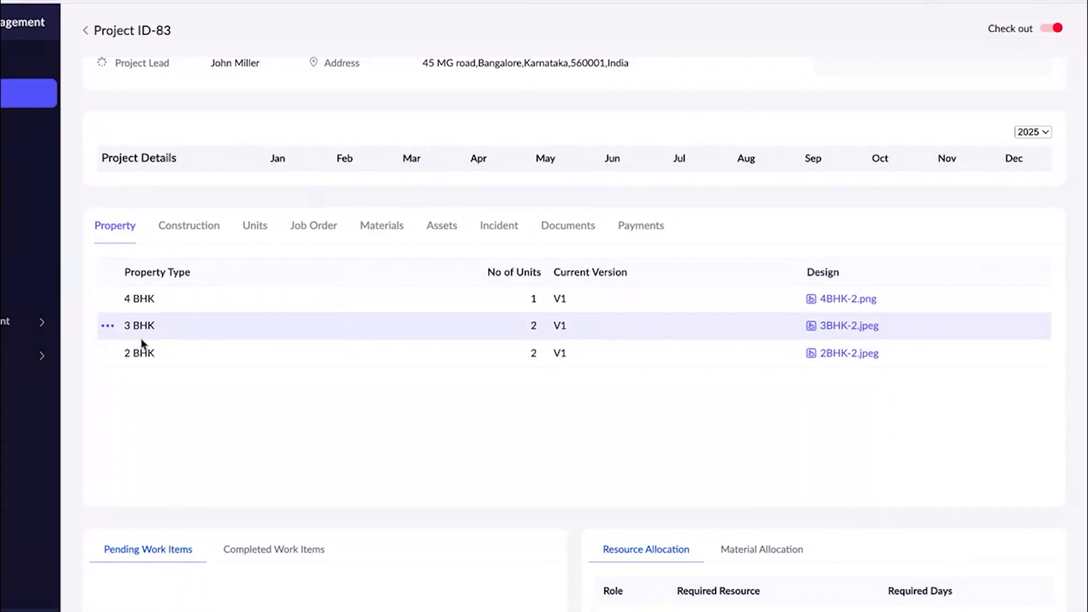
pyautogui.click(187, 226)
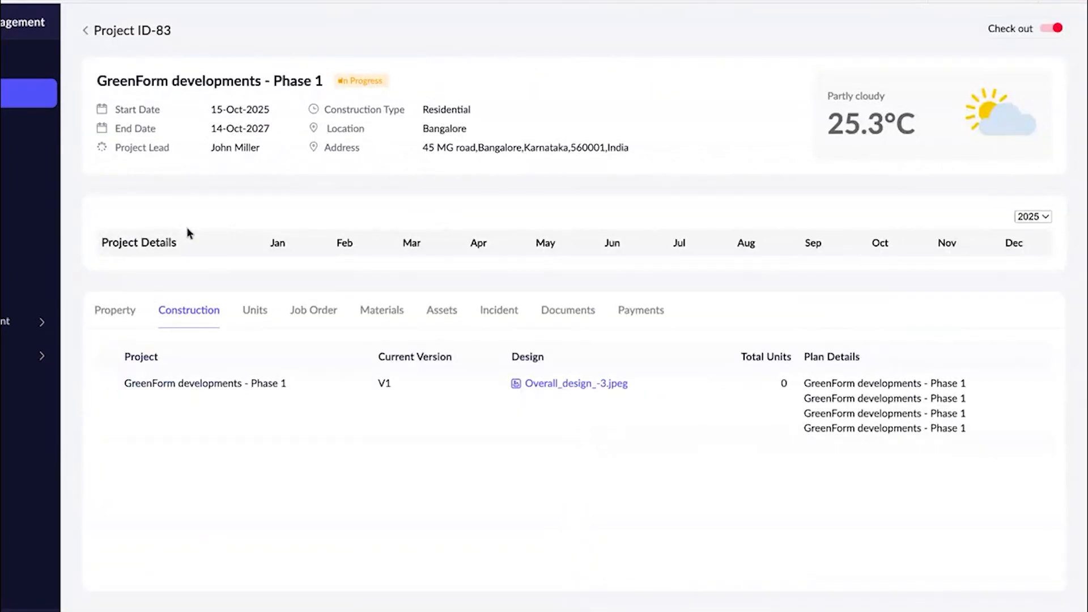
pyautogui.scroll(-2, 328, 369)
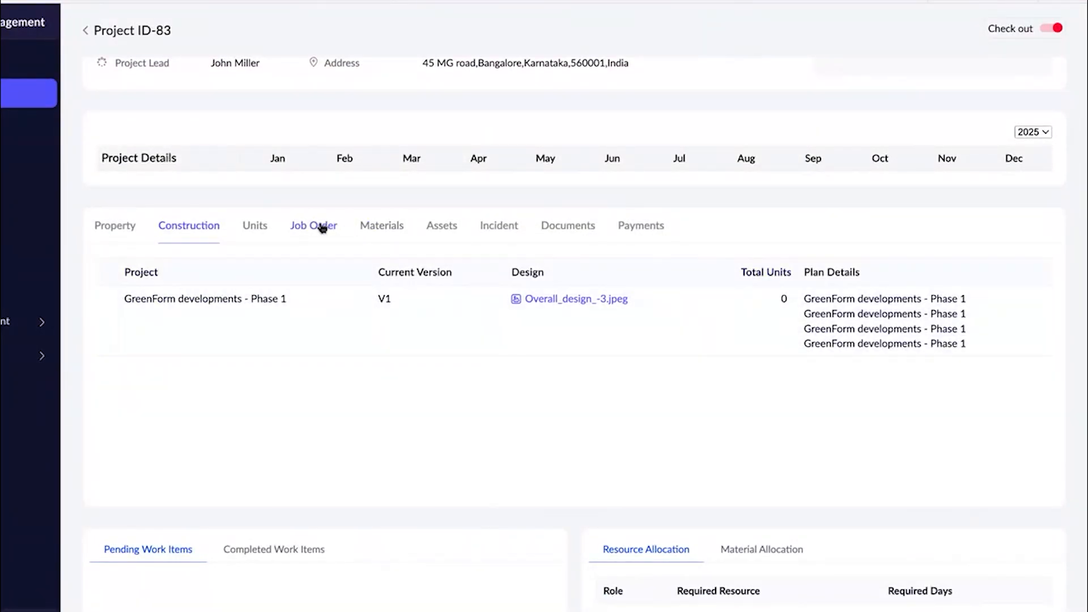
# Review the project's units with their property types and designs, and check its job orders.
pyautogui.click(259, 227)
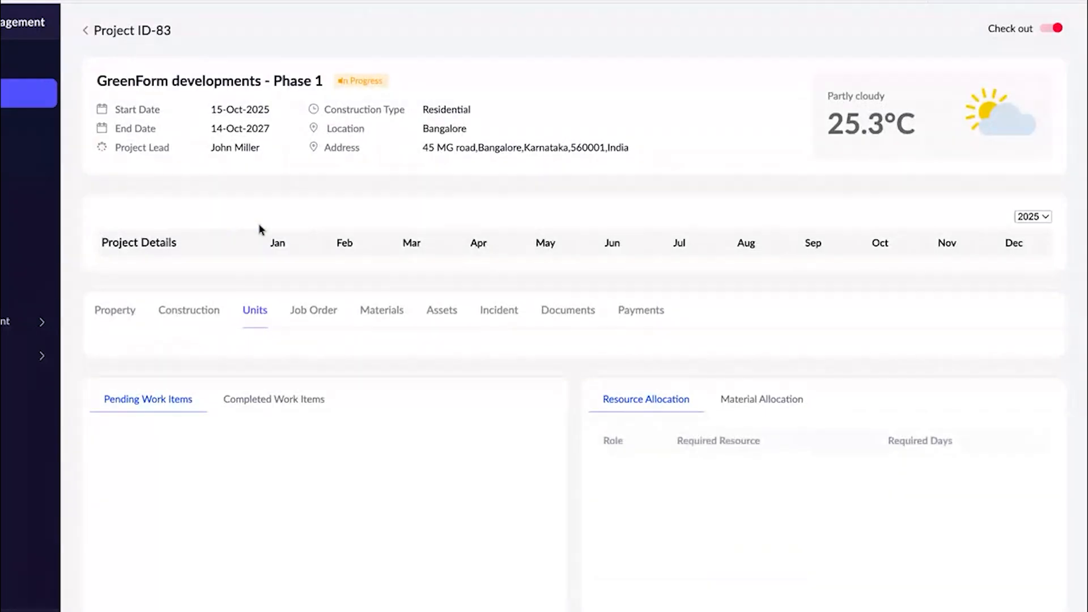
pyautogui.scroll(-3, 493, 434)
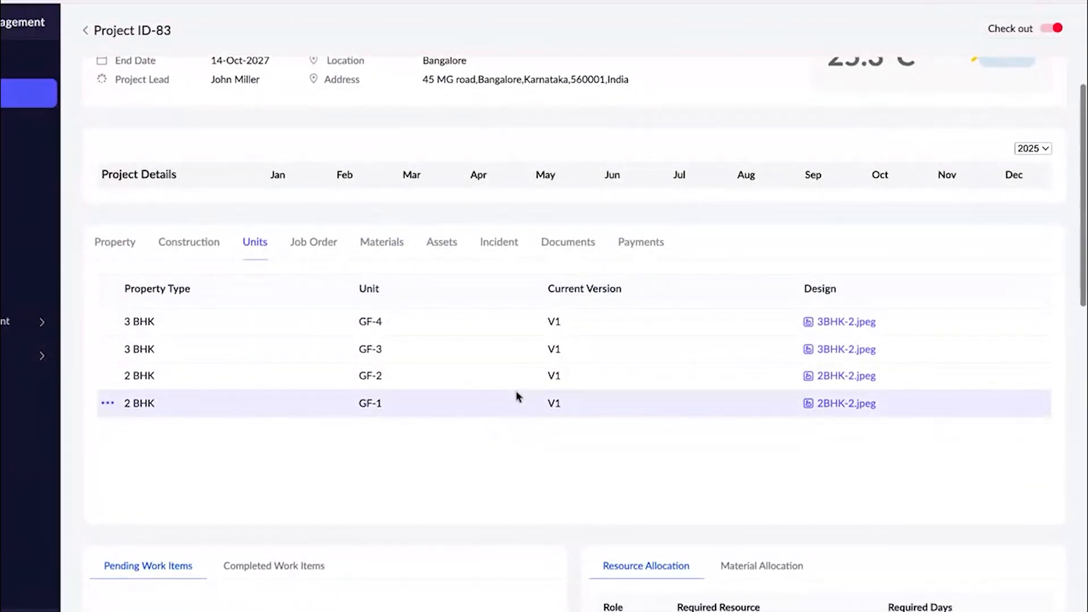
pyautogui.scroll(2, 517, 395)
pyautogui.scroll(-2, 454, 389)
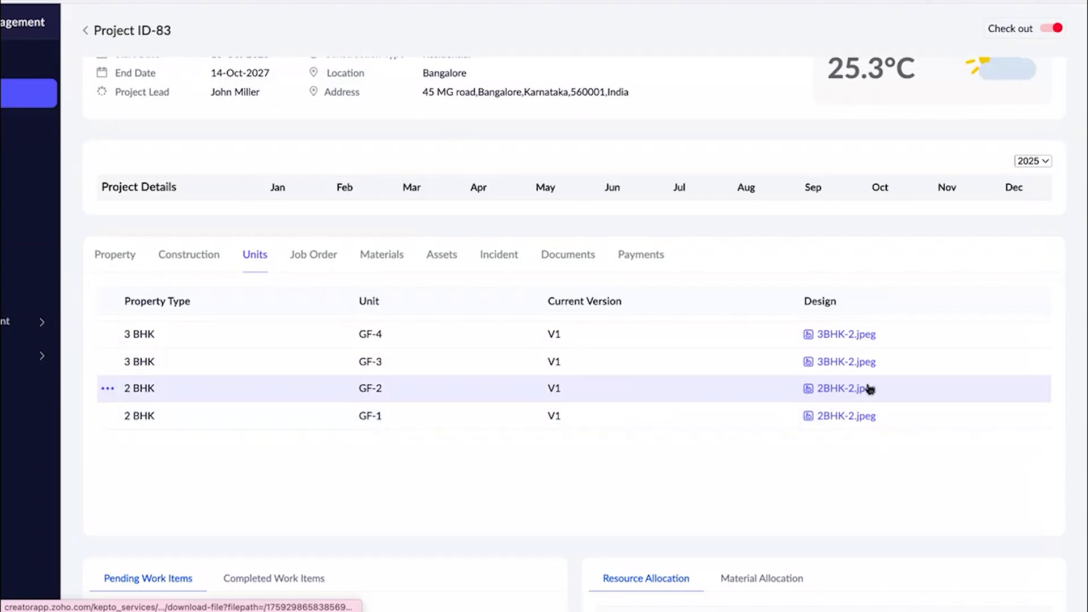
pyautogui.scroll(2, 773, 374)
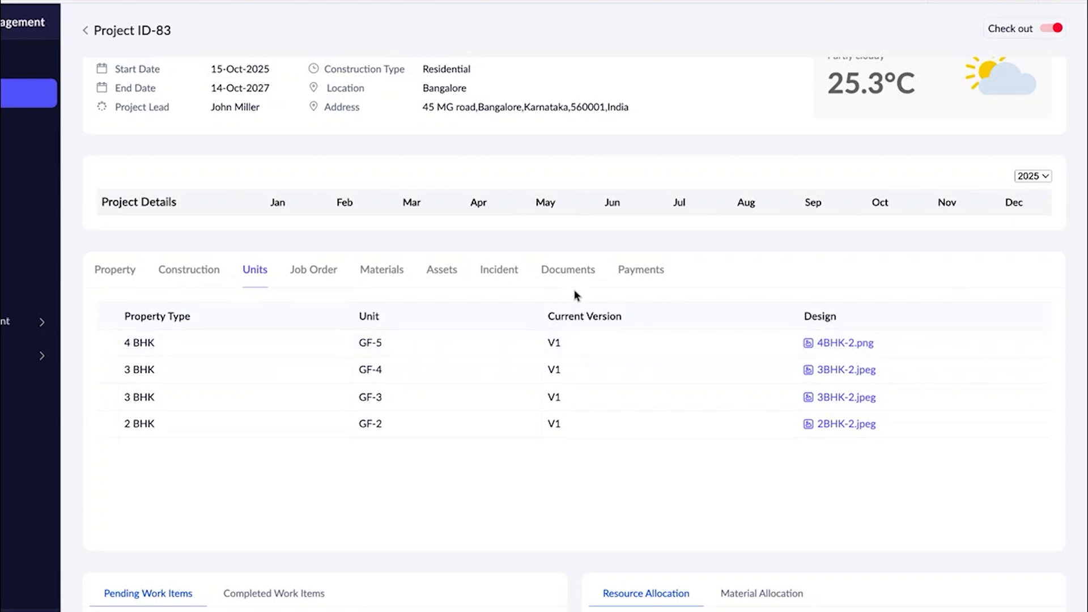
pyautogui.scroll(-1, 348, 373)
pyautogui.scroll(-2, 349, 375)
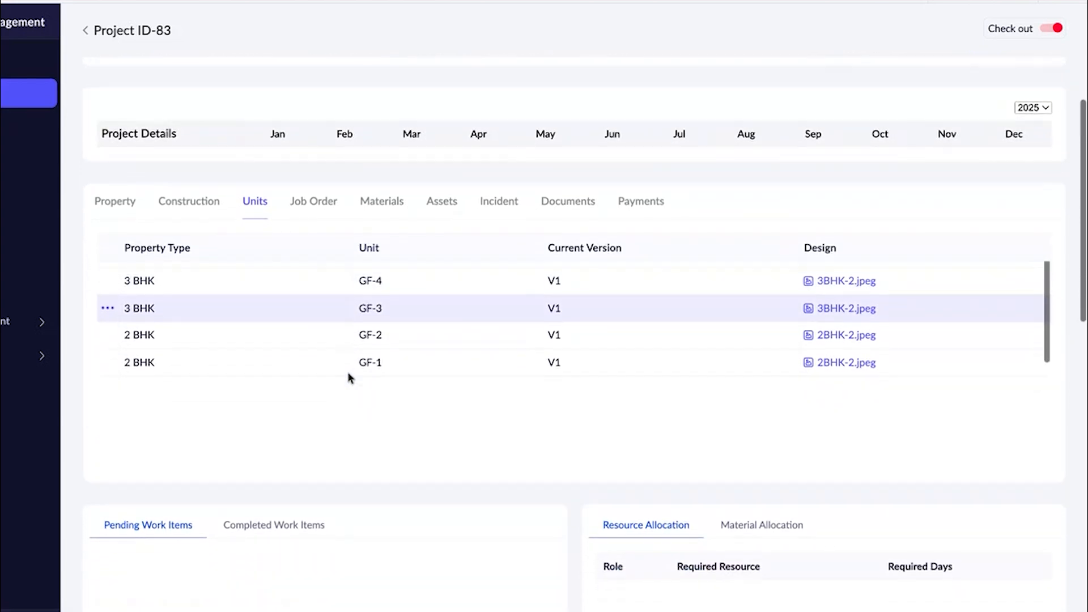
pyautogui.scroll(3, 555, 320)
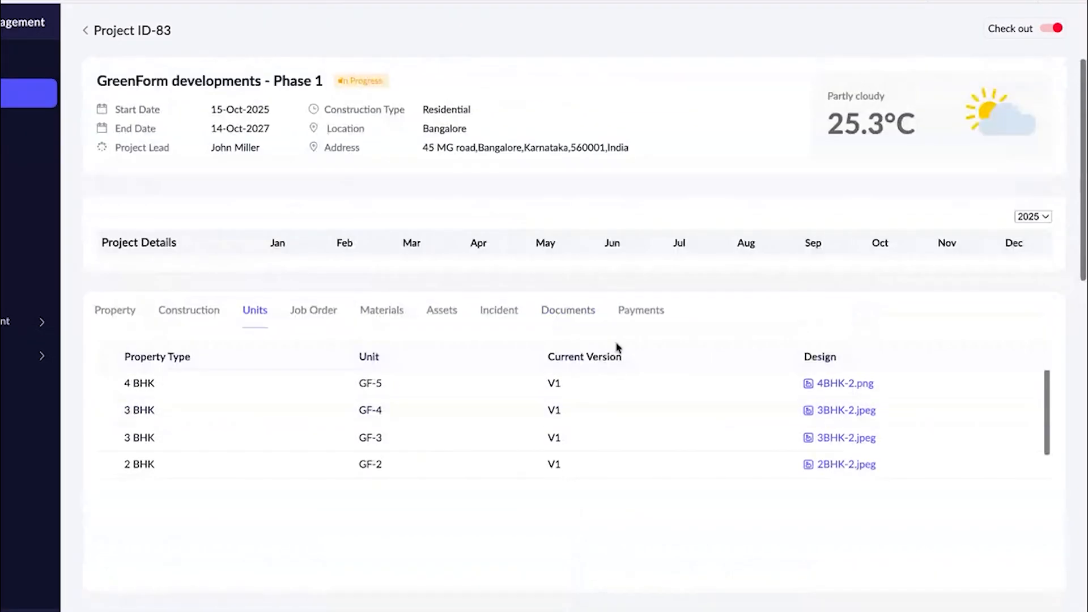
pyautogui.click(300, 318)
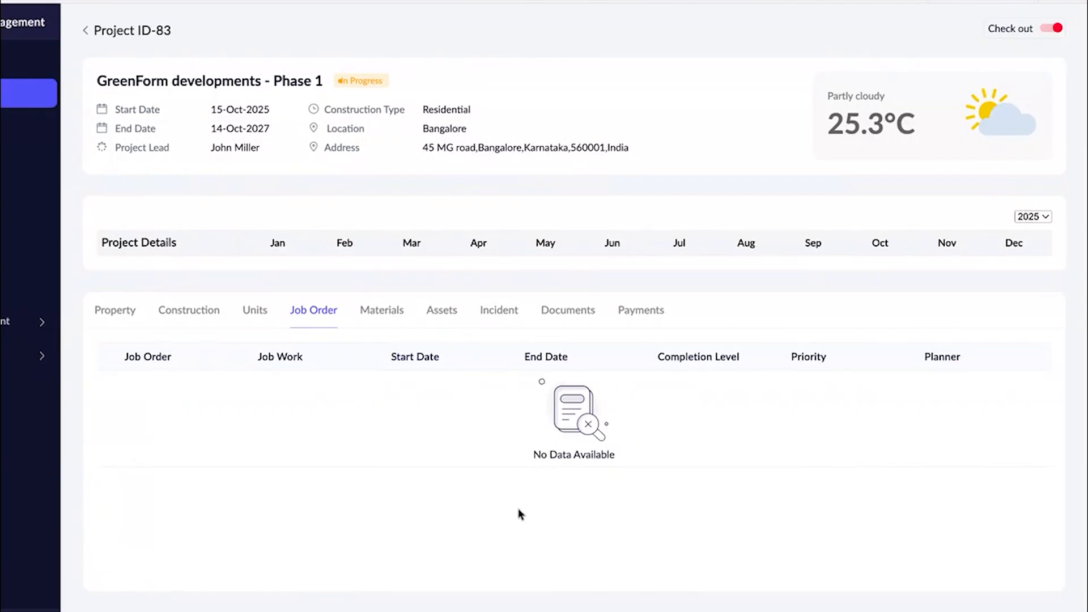
# Review the project's materials, assets, incidents, documents and payments.
pyautogui.click(389, 311)
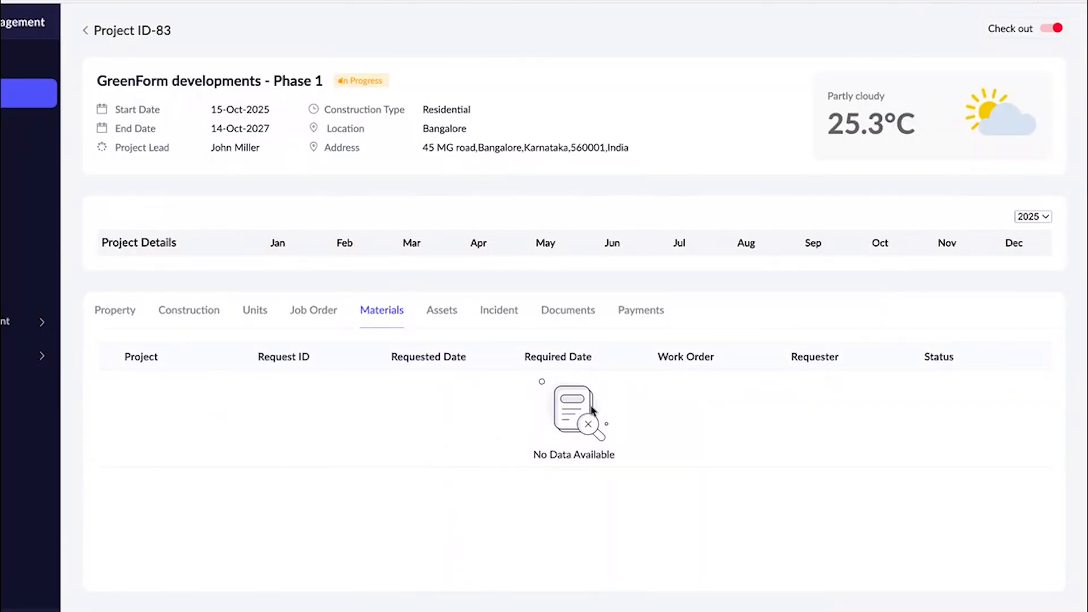
pyautogui.click(436, 310)
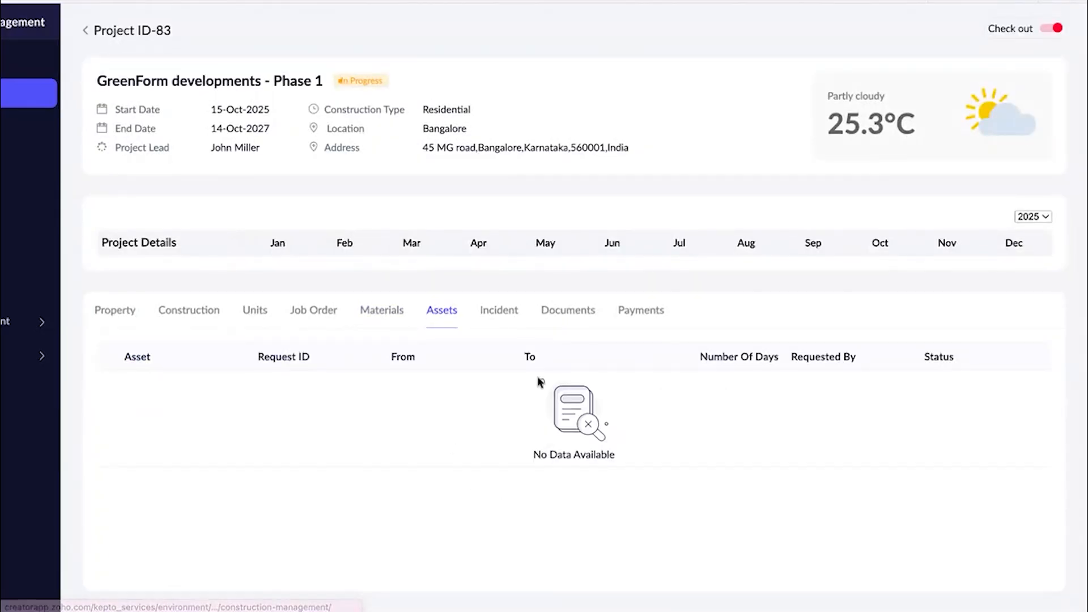
pyautogui.click(508, 321)
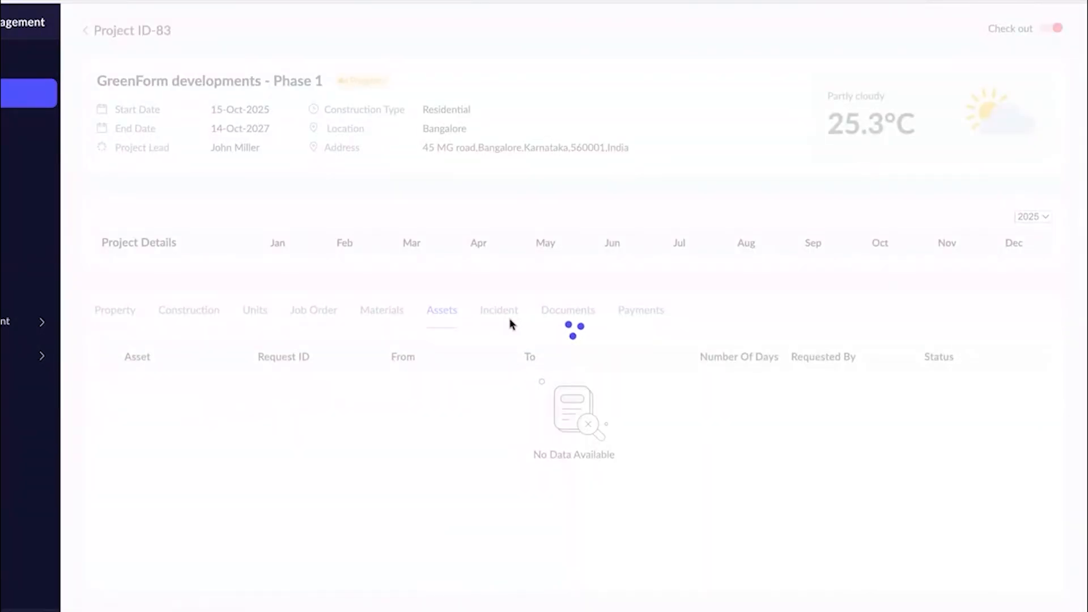
pyautogui.click(554, 316)
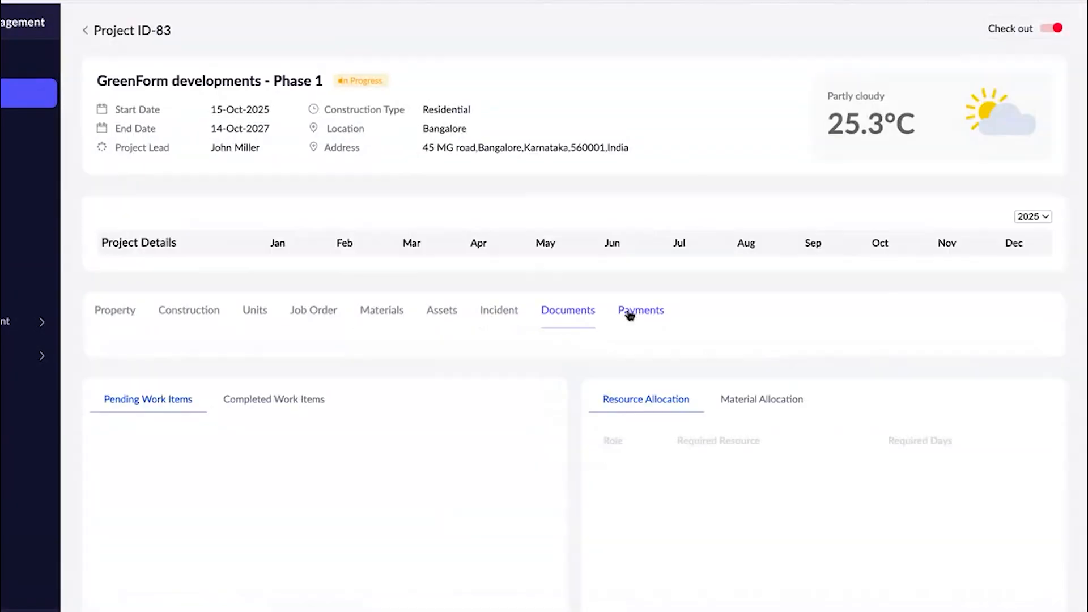
pyautogui.click(632, 314)
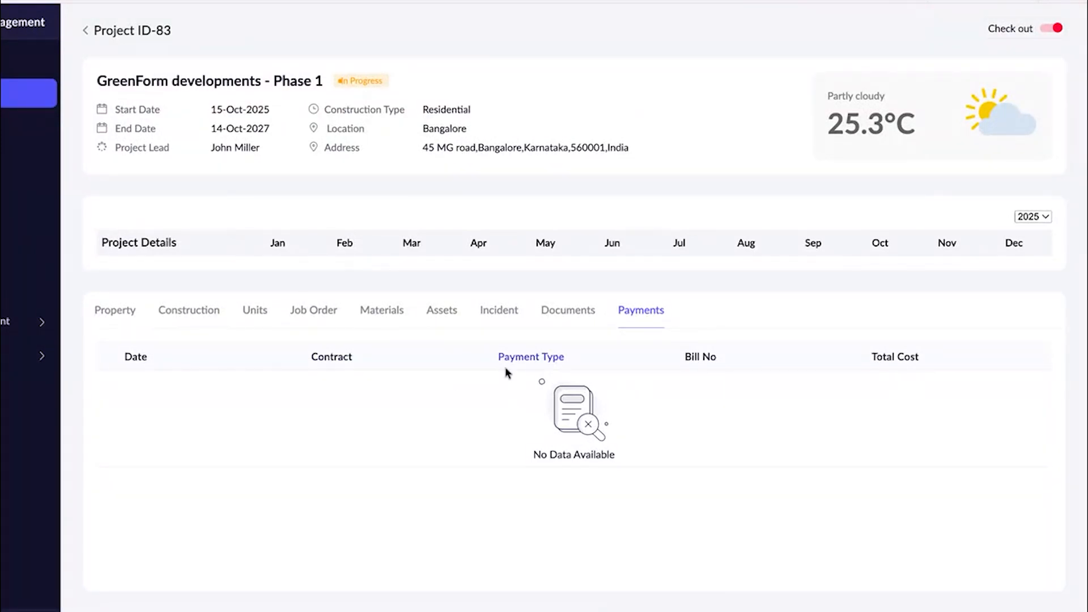
# Return to the project's property types and review its work items, resource allocation and budget overview.
pyautogui.click(129, 316)
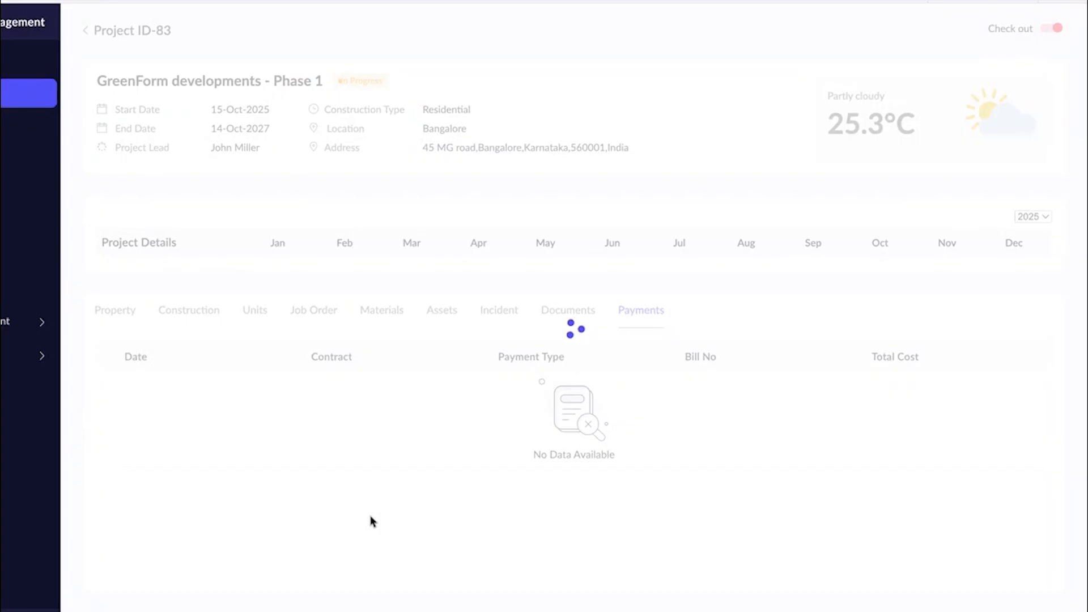
pyautogui.scroll(-10, 545, 91)
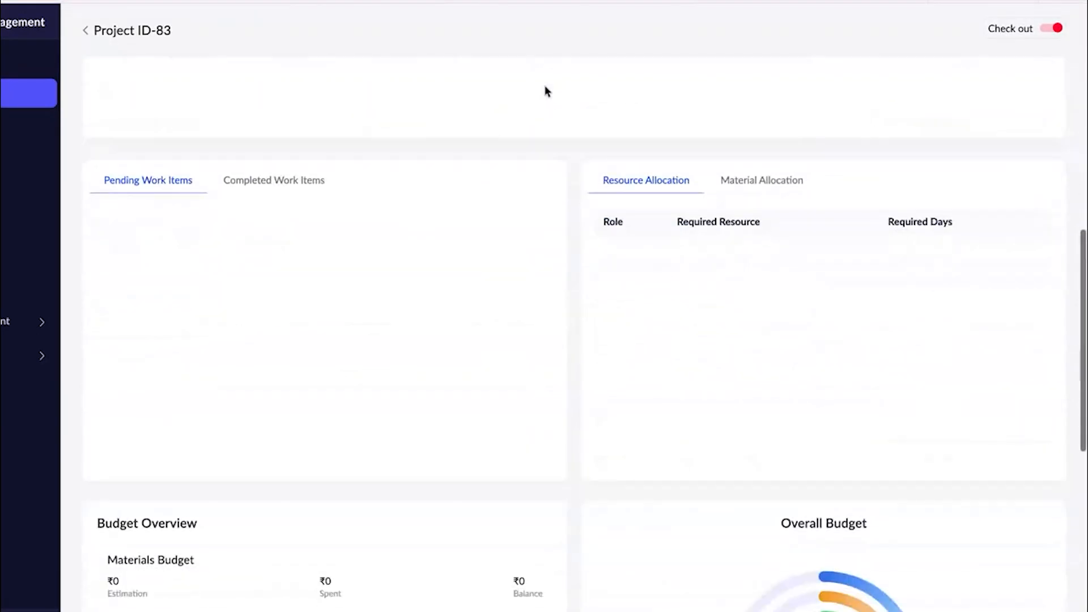
pyautogui.scroll(-1, 273, 434)
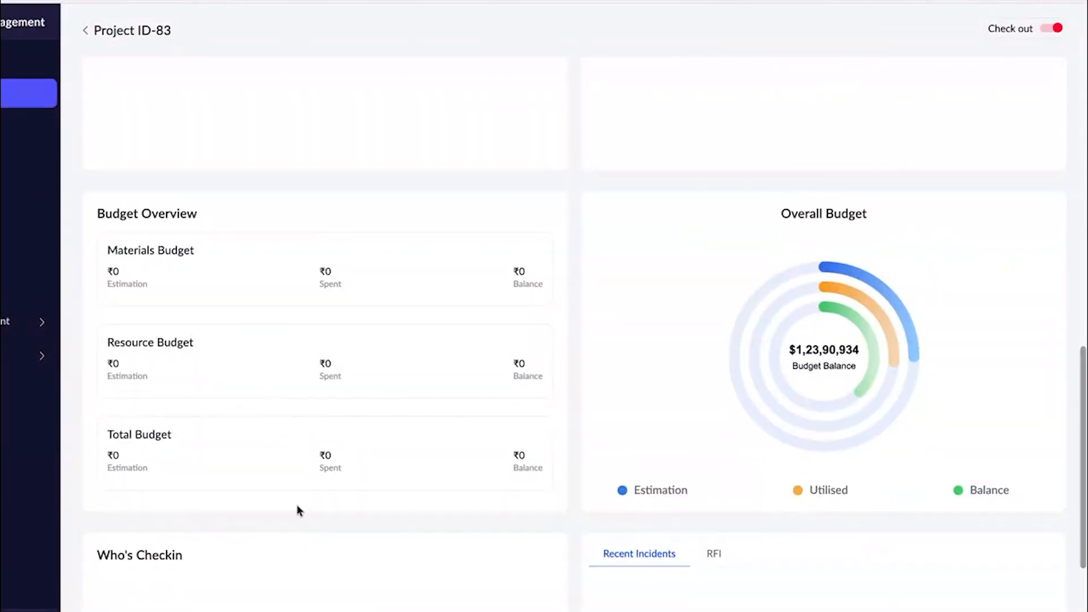
pyautogui.scroll(10, 276, 527)
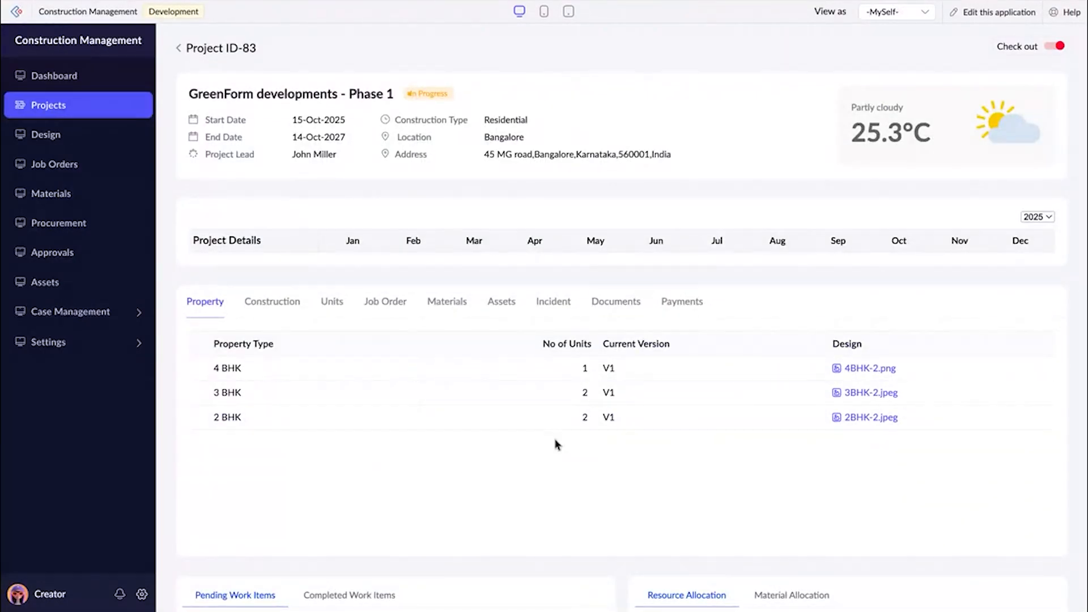
# Reopen GreenForm developments - Phase 1 from the project list and preview its construction plan design Overall_design_-3.jpeg.
pyautogui.click(179, 49)
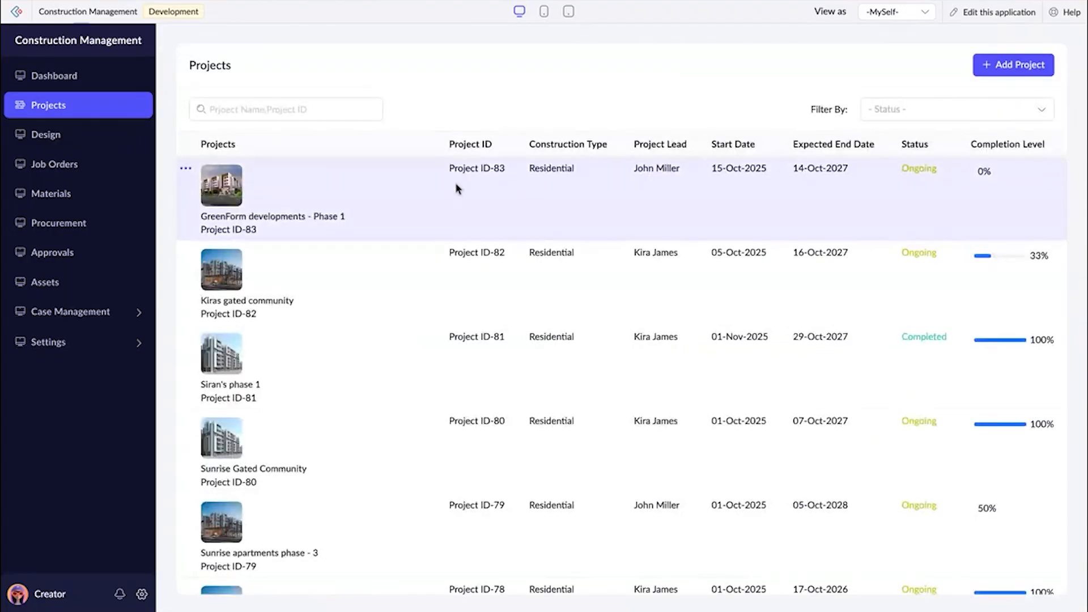
pyautogui.click(512, 219)
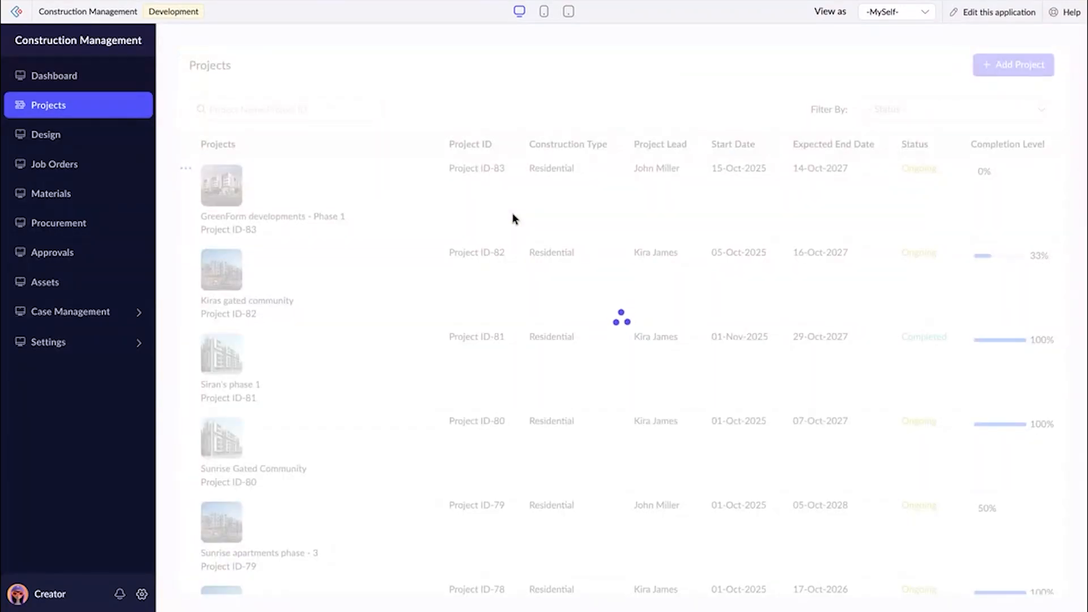
pyautogui.click(288, 305)
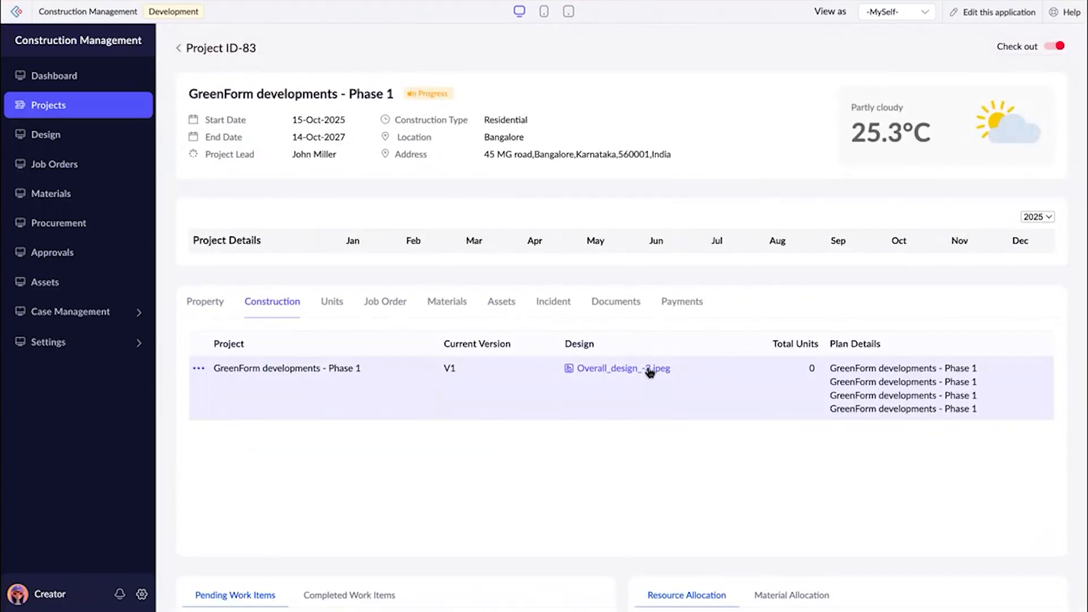
pyautogui.click(648, 369)
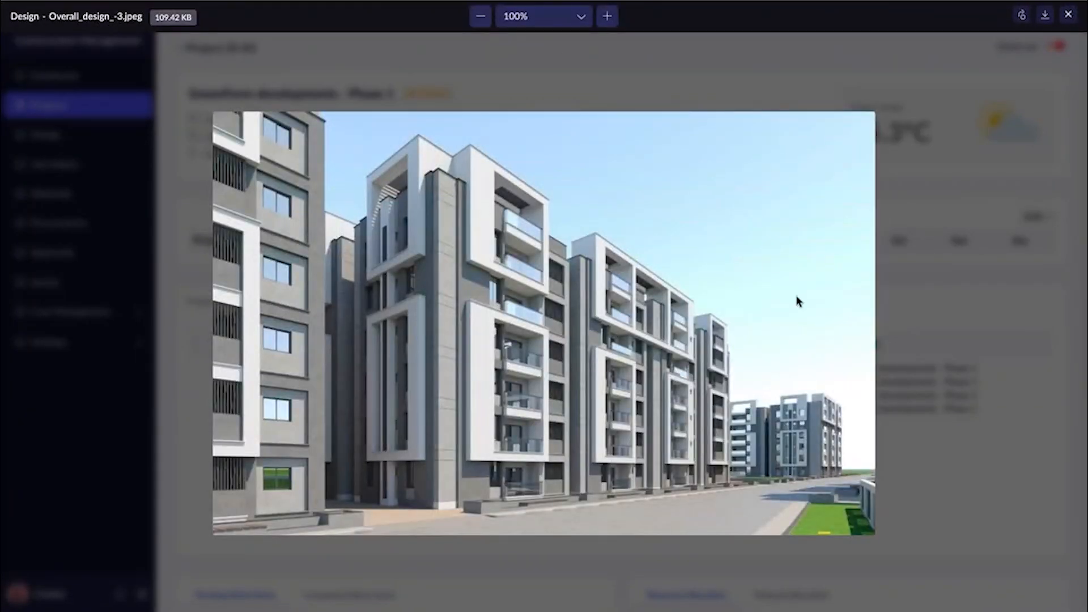
pyautogui.click(1069, 14)
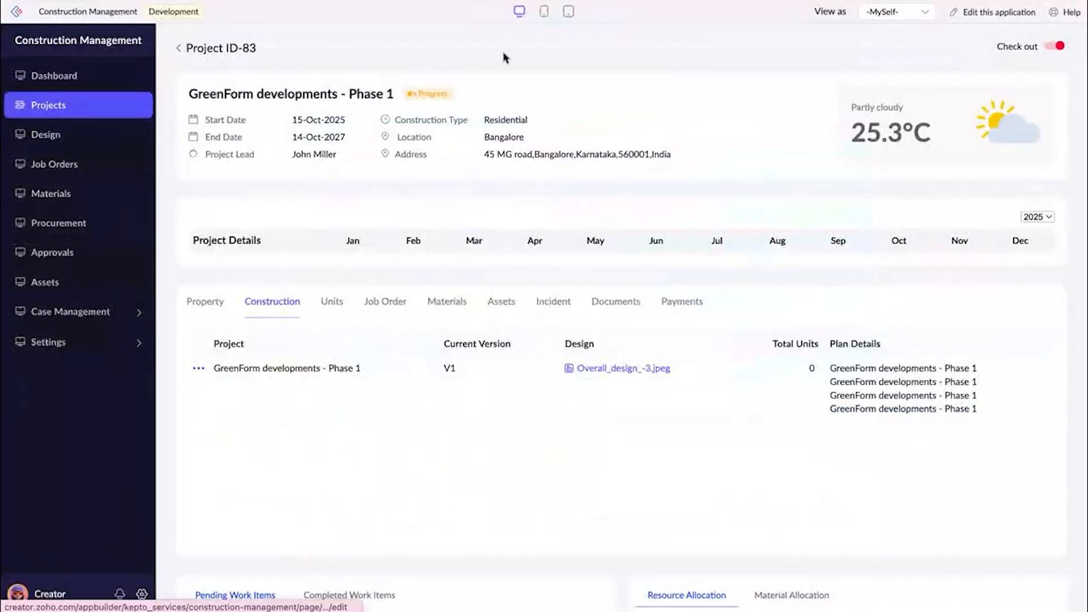
# Create a new design request for the project GreenForm developments - Phase 1.
pyautogui.click(97, 132)
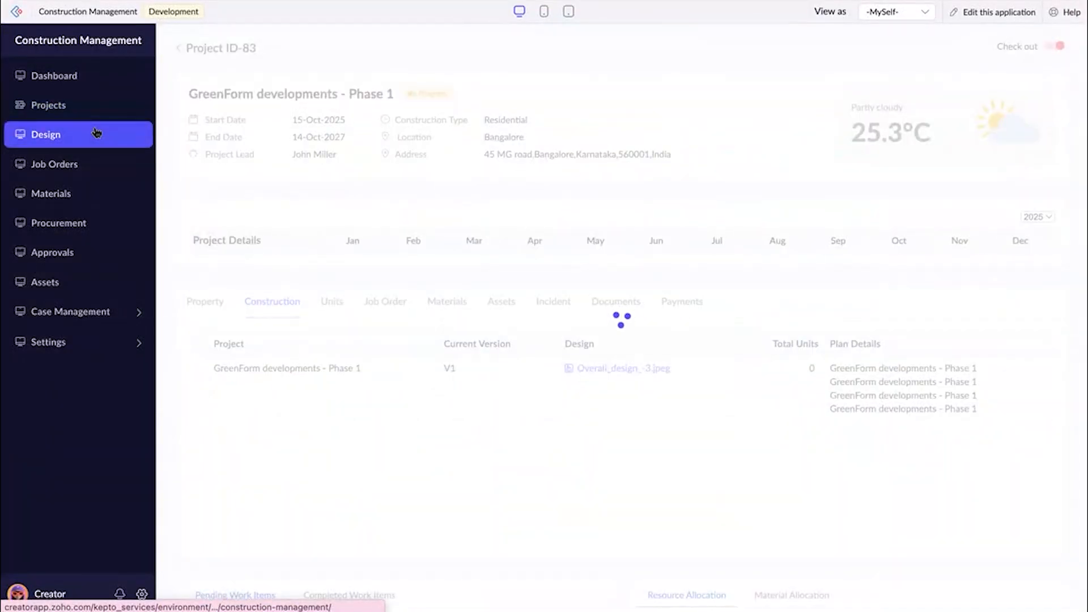
pyautogui.click(1009, 54)
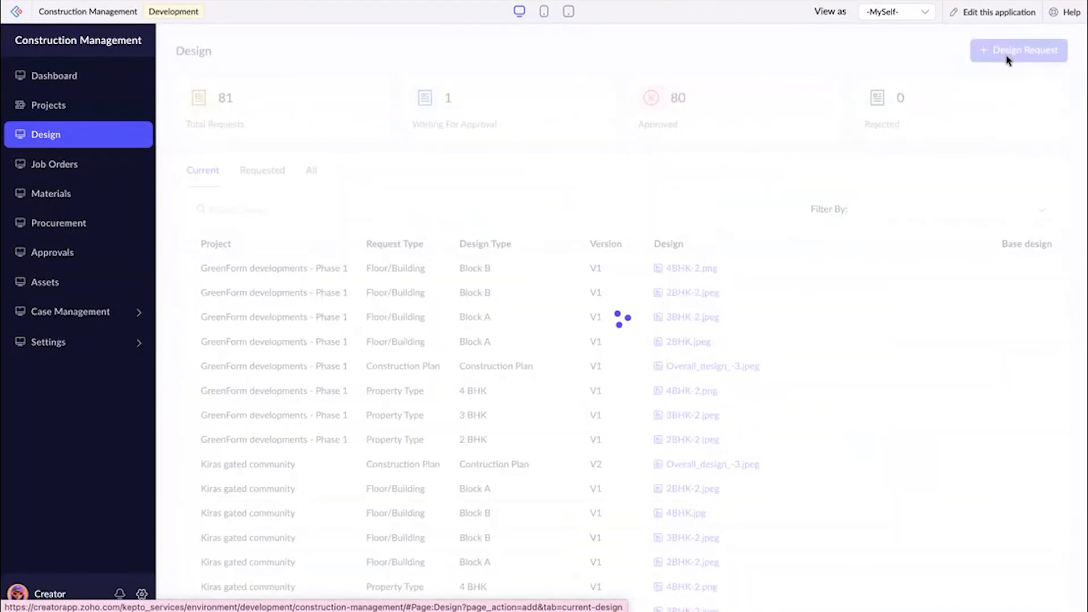
pyautogui.click(315, 152)
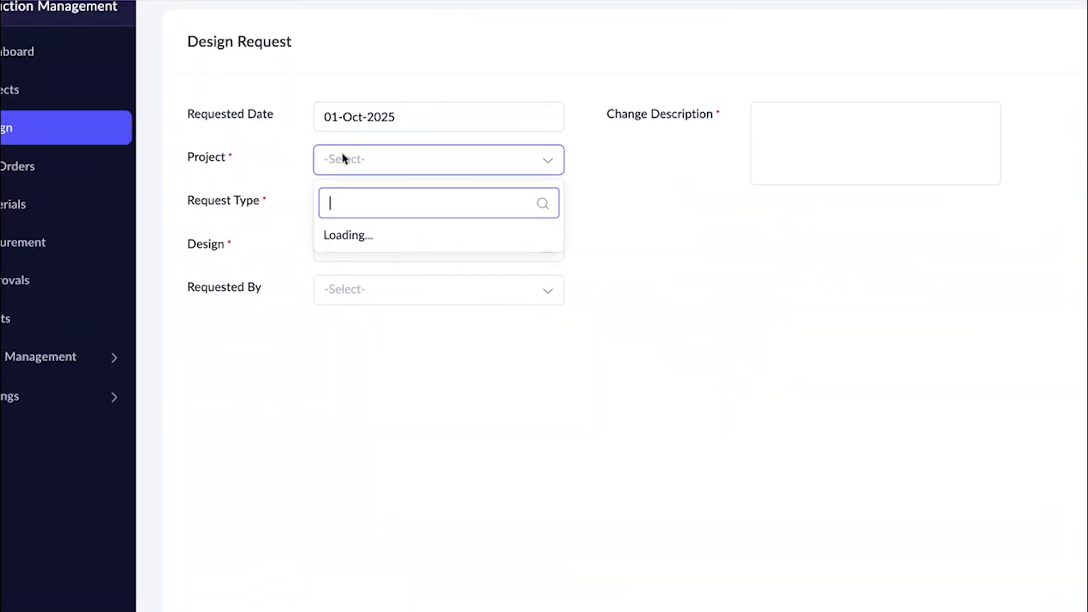
pyautogui.click(354, 203)
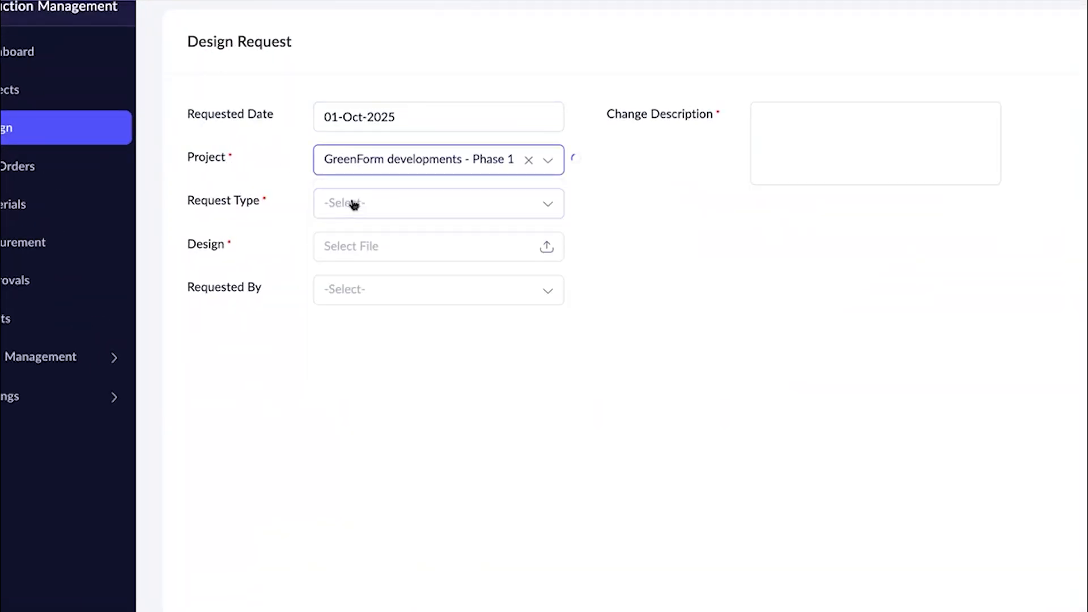
# Try the Property Type and Floor/Building request types and check the selectable options of each.
pyautogui.click(355, 208)
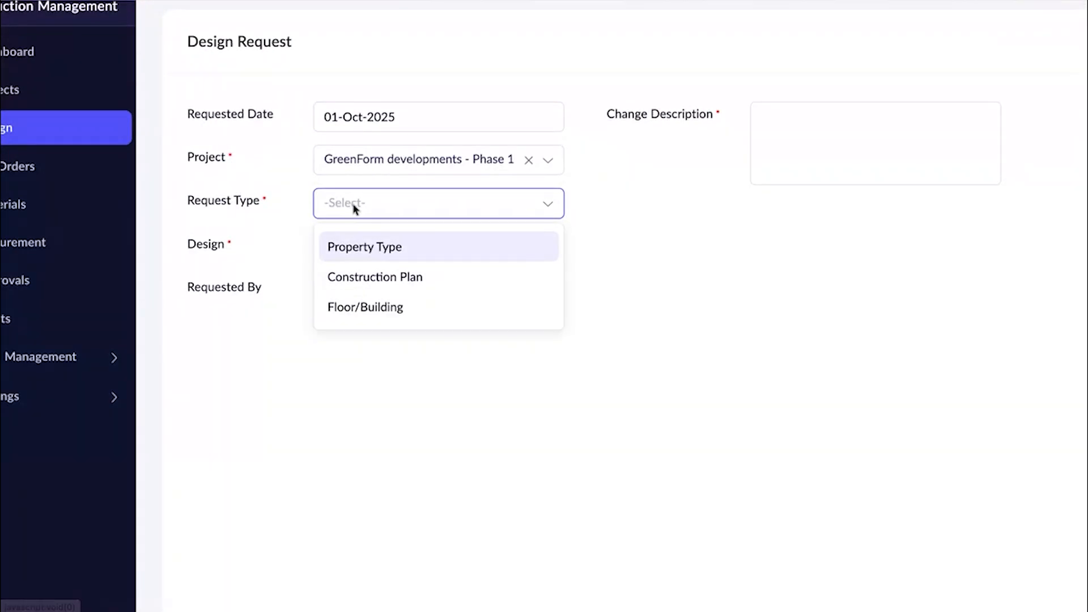
pyautogui.click(367, 258)
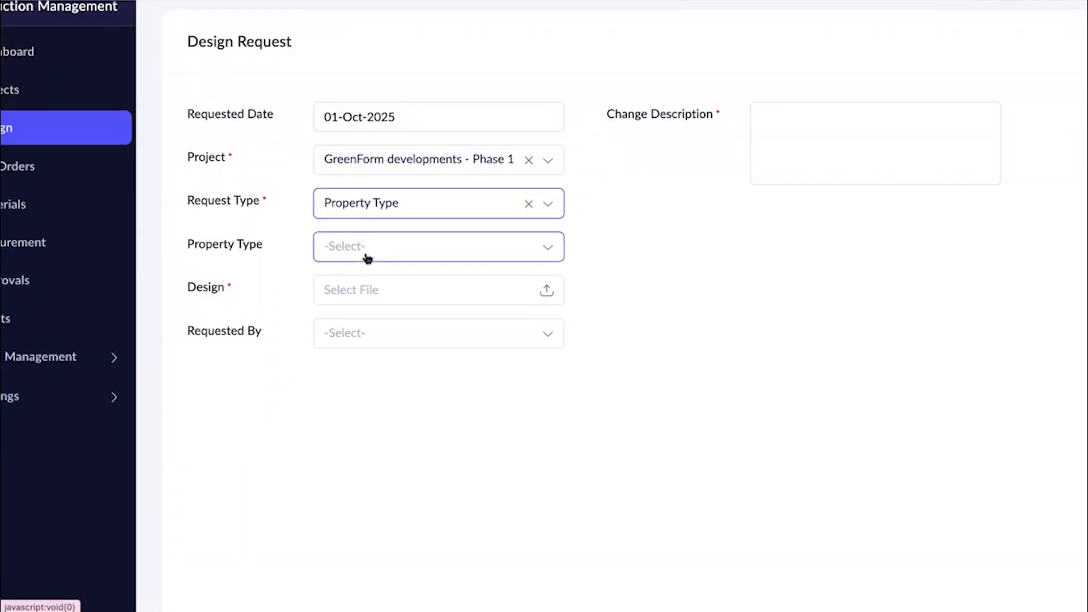
pyautogui.click(365, 256)
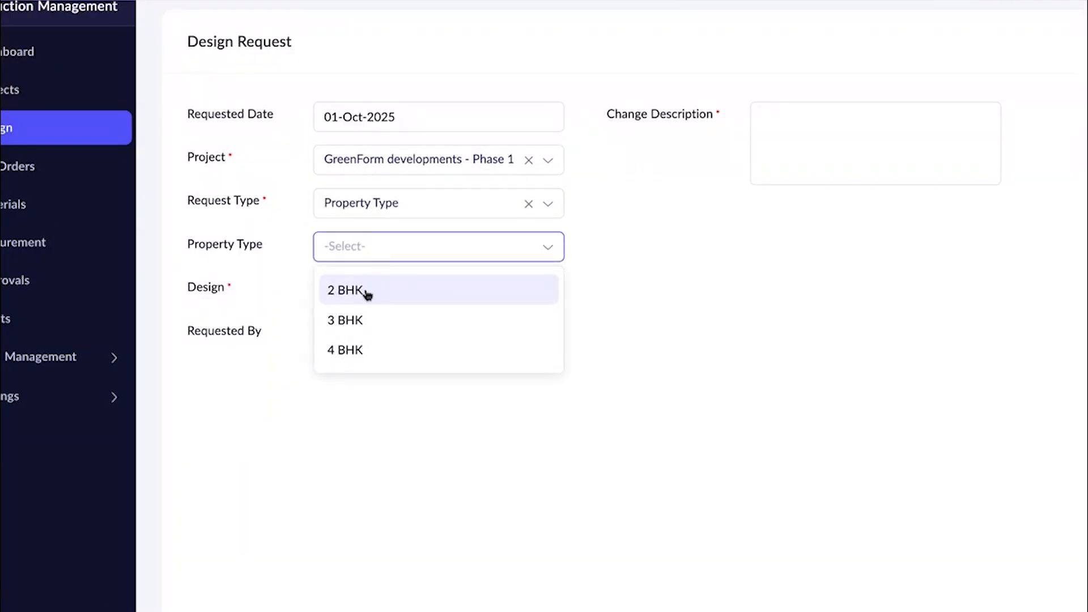
pyautogui.click(374, 211)
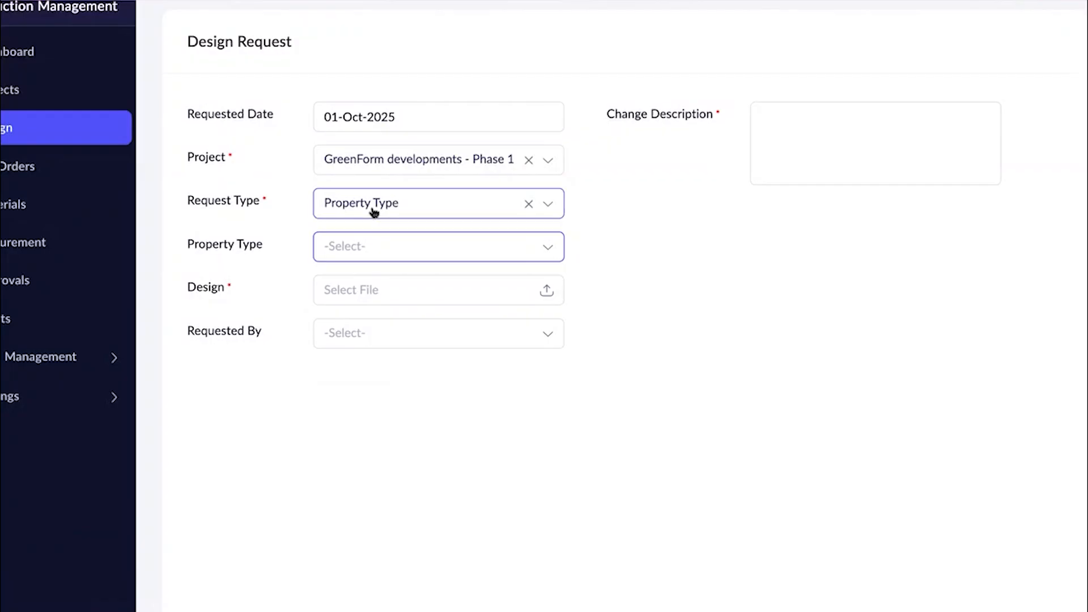
pyautogui.click(375, 210)
pyautogui.click(357, 305)
pyautogui.click(361, 249)
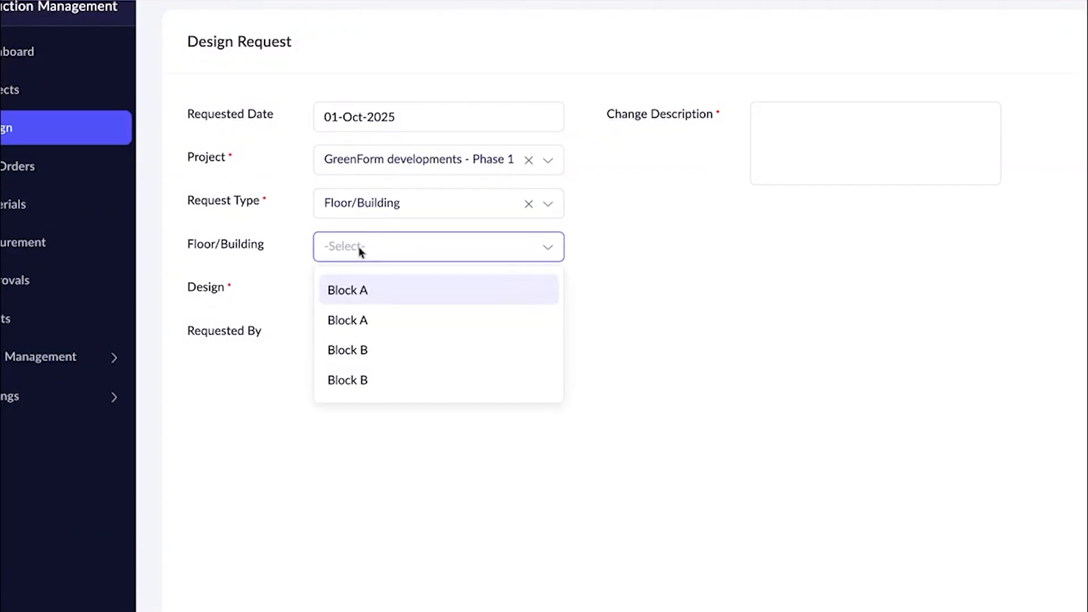
pyautogui.click(365, 211)
# Set the request type to Construction Plan and attach Overall design.jpg from the Construction folder as the design.
pyautogui.click(364, 211)
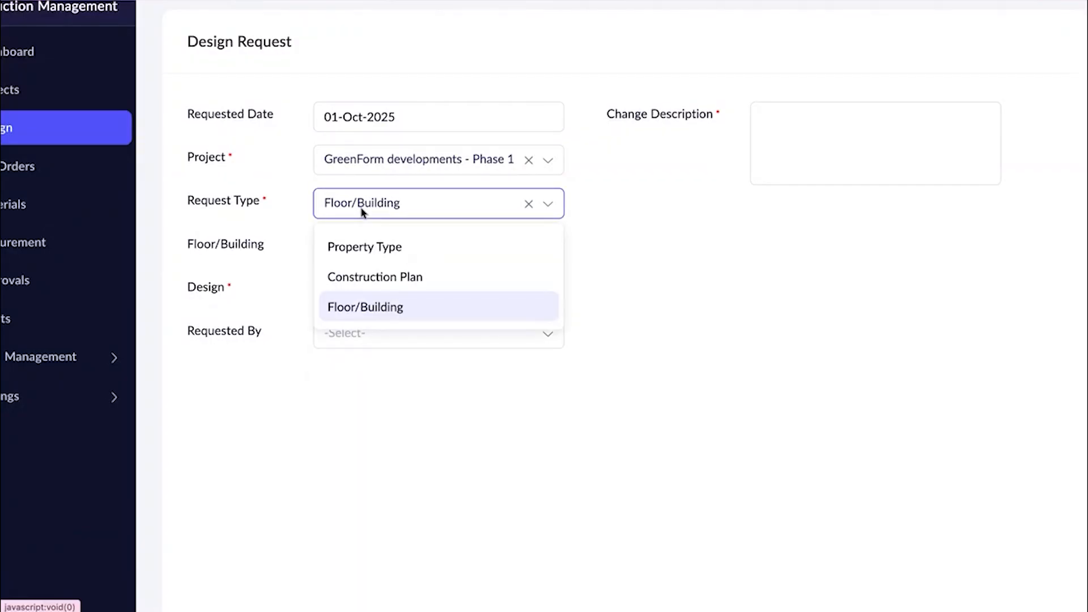
pyautogui.click(363, 277)
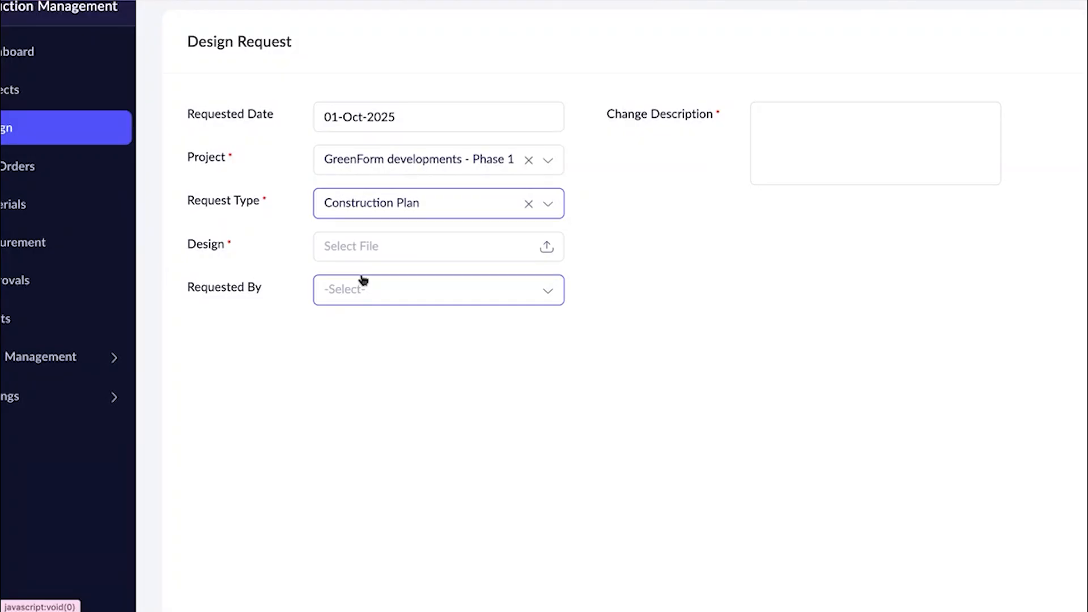
pyautogui.click(359, 246)
pyautogui.scroll(-5, 518, 322)
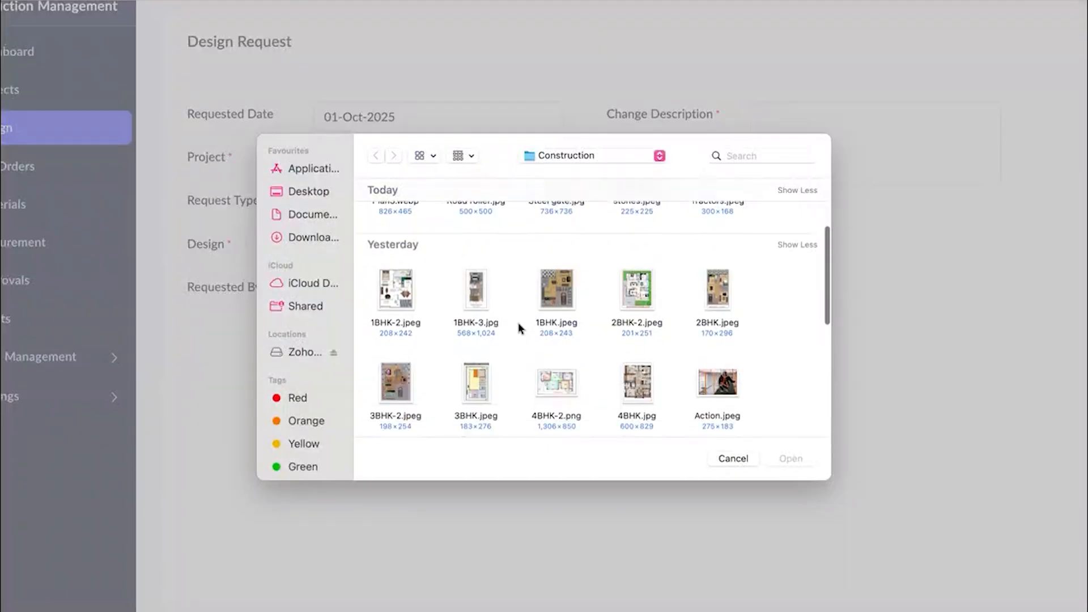
pyautogui.scroll(-5, 518, 322)
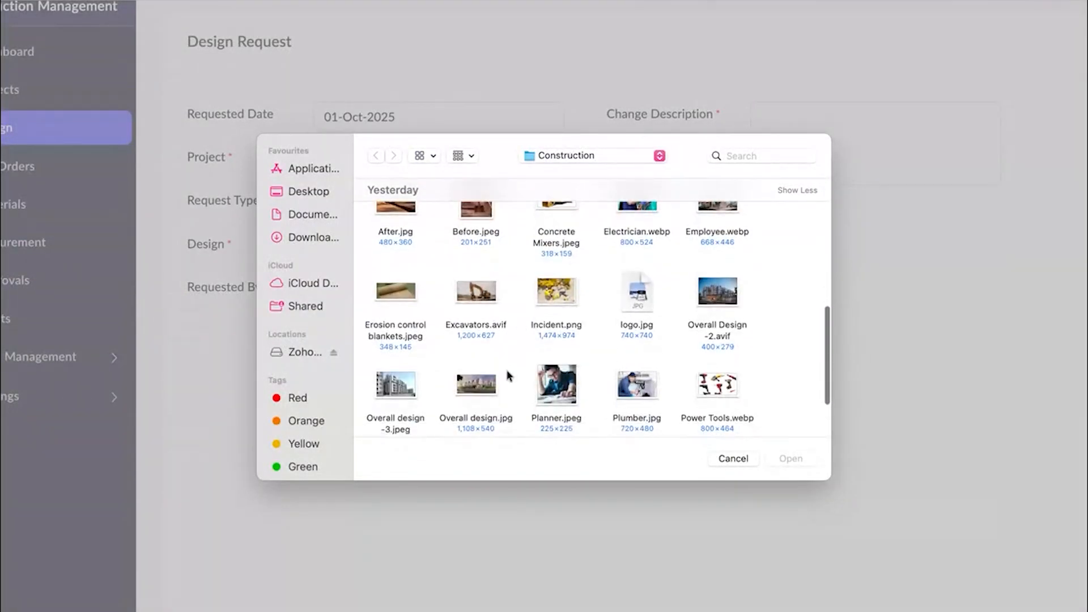
pyautogui.click(477, 387)
pyautogui.click(767, 457)
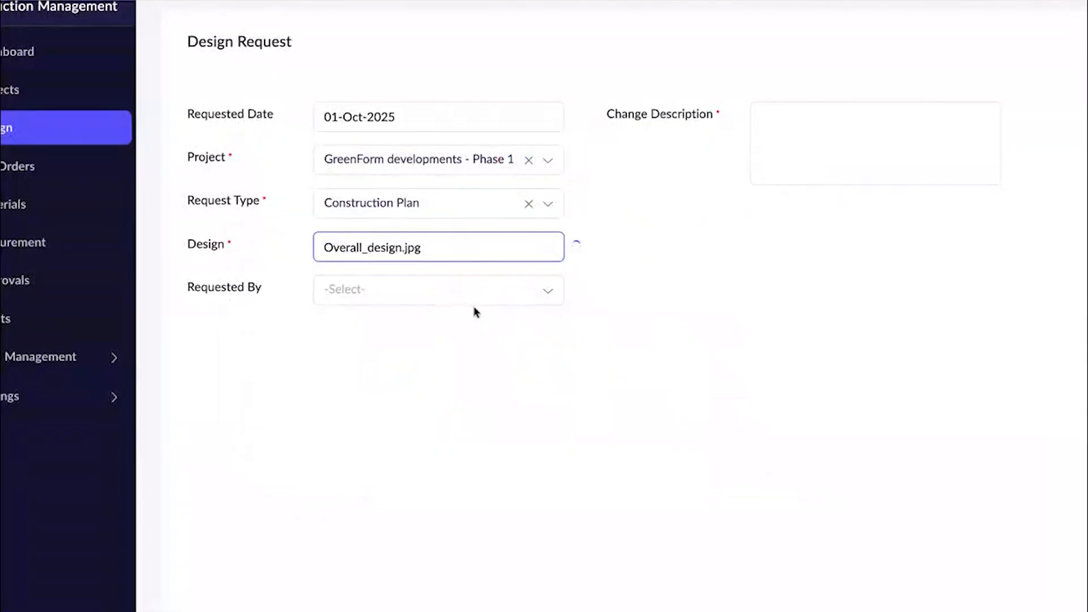
# Choose the first listed employee as requester, enter the change description "New plan/ design needs to be updated" and submit the design request.
pyautogui.click(458, 304)
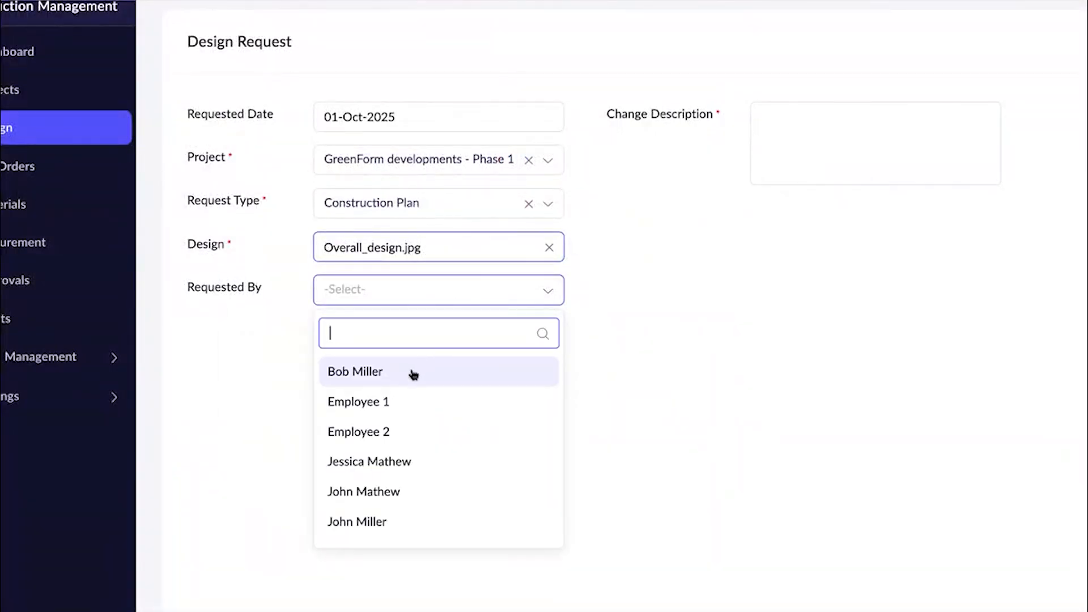
pyautogui.click(412, 372)
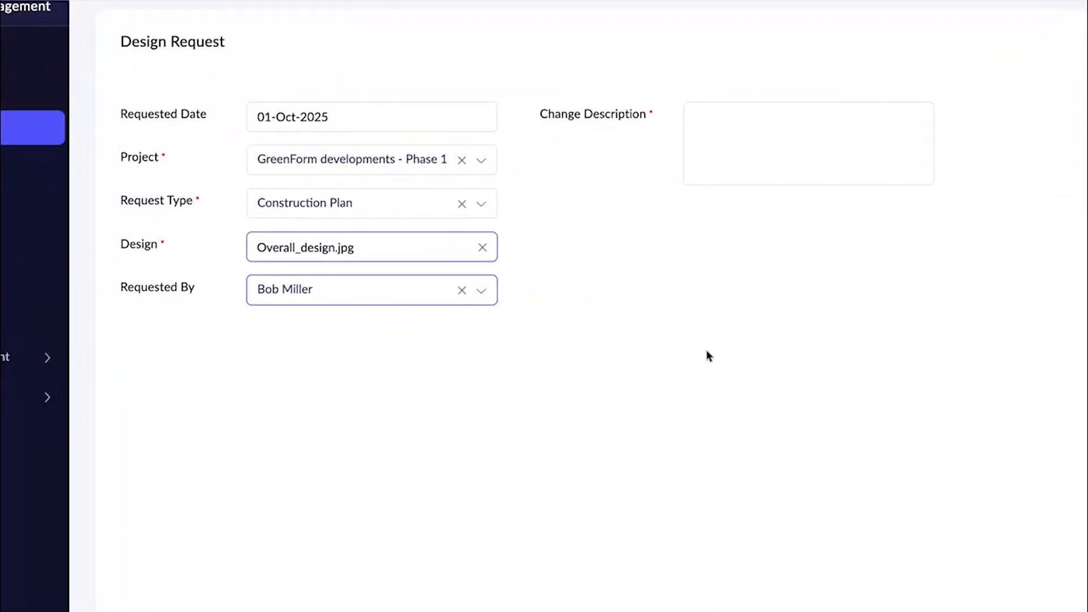
pyautogui.click(835, 162)
pyautogui.write('New plan/ design needs to be up')
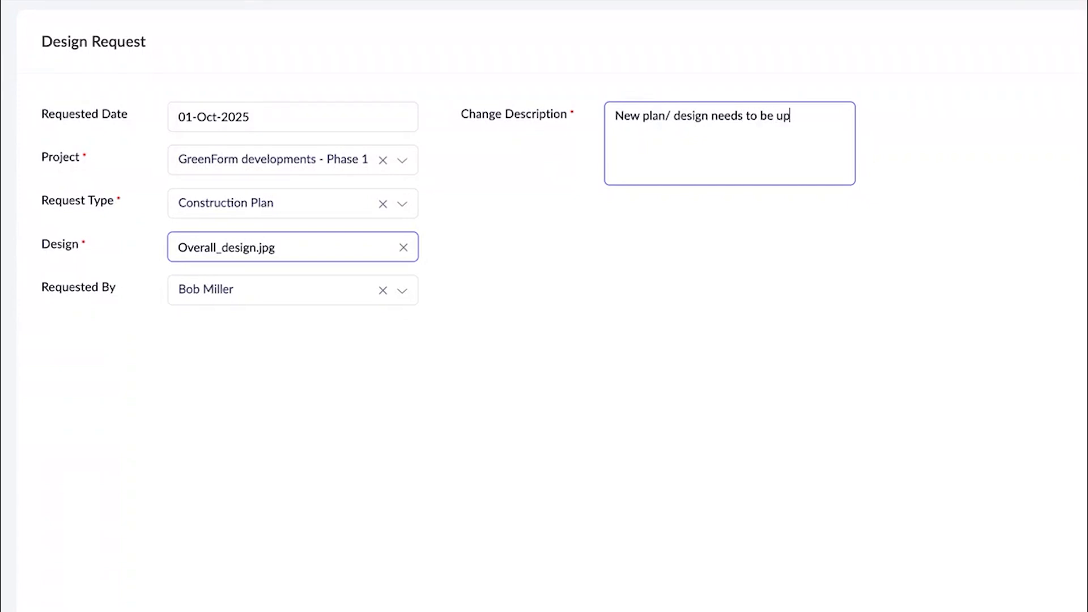
pyautogui.click(626, 289)
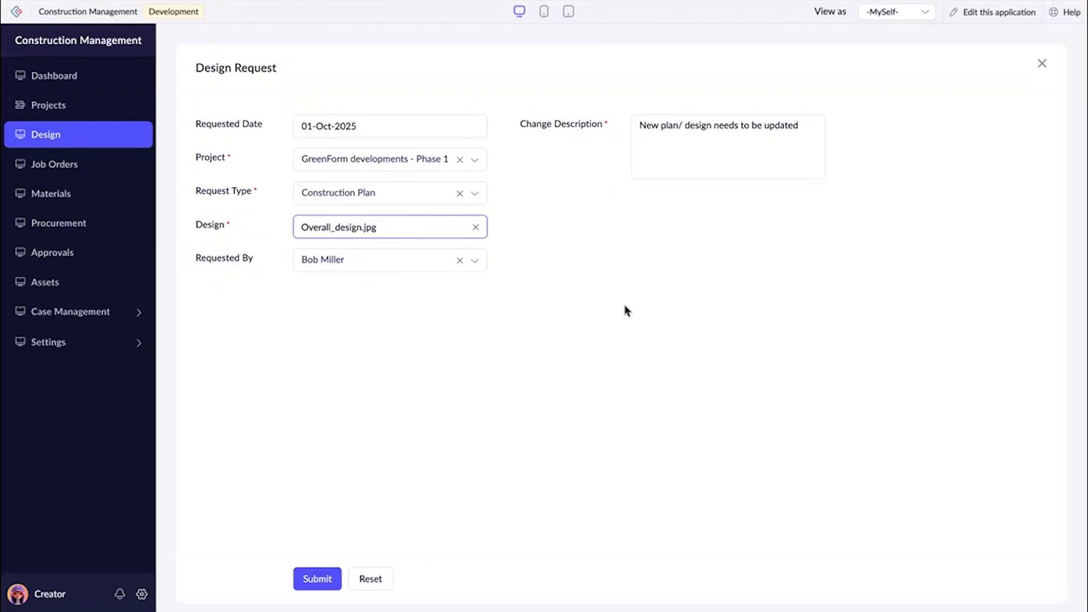
pyautogui.click(310, 583)
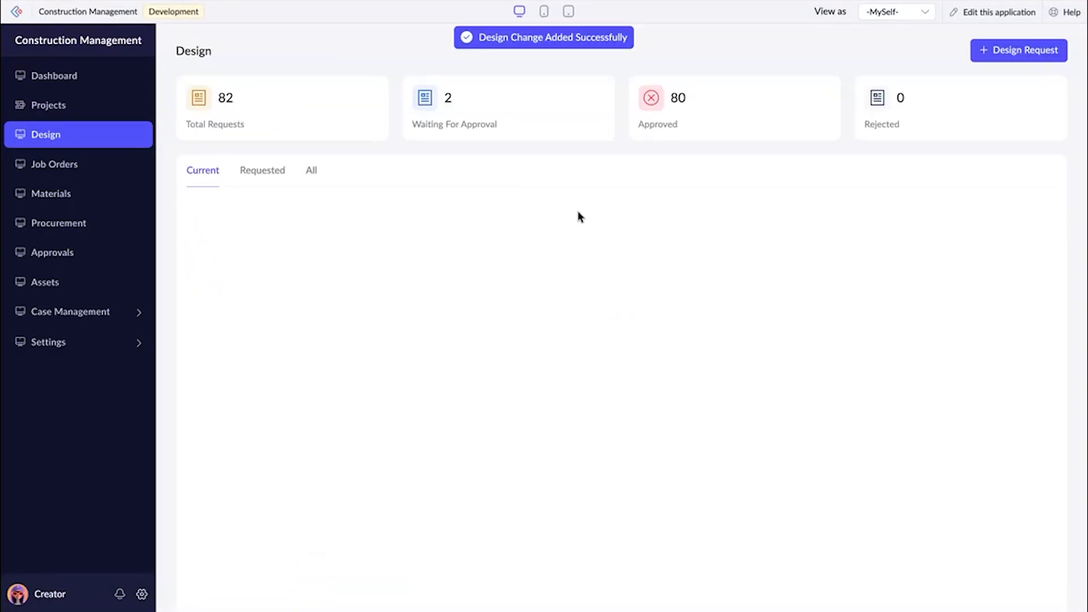
# Open the design requests waiting for approval and preview Overall_design.jpg for GreenForm developments - Phase 1.
pyautogui.click(481, 103)
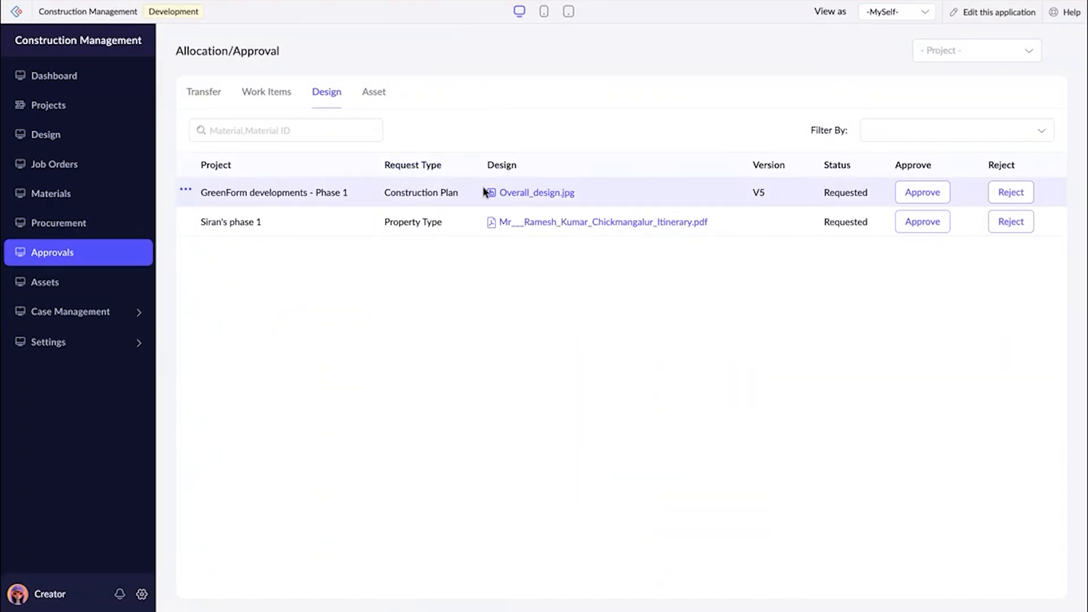
pyautogui.click(543, 199)
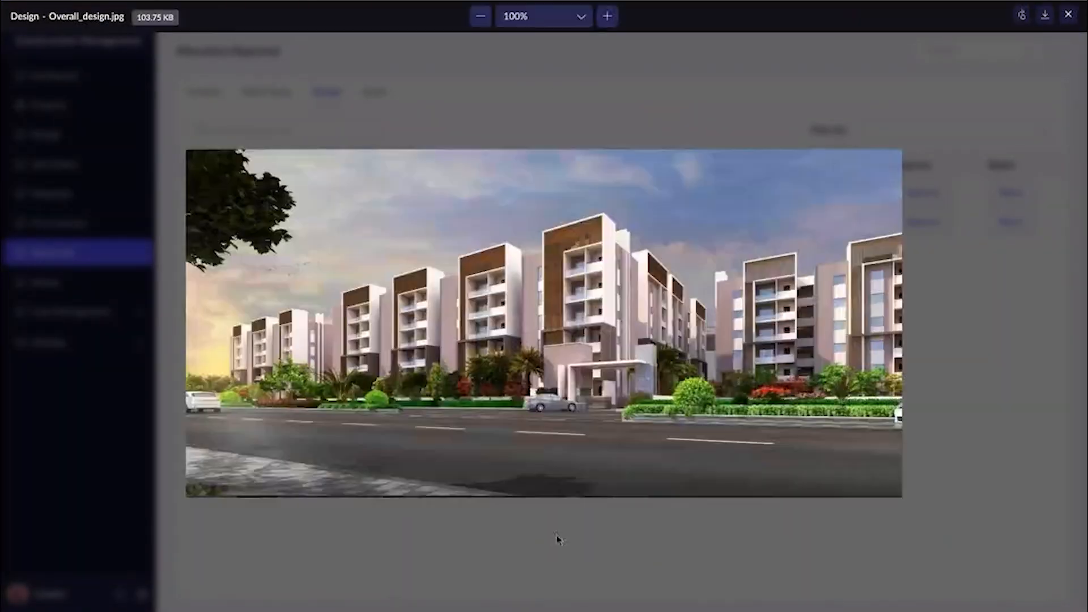
pyautogui.click(1069, 14)
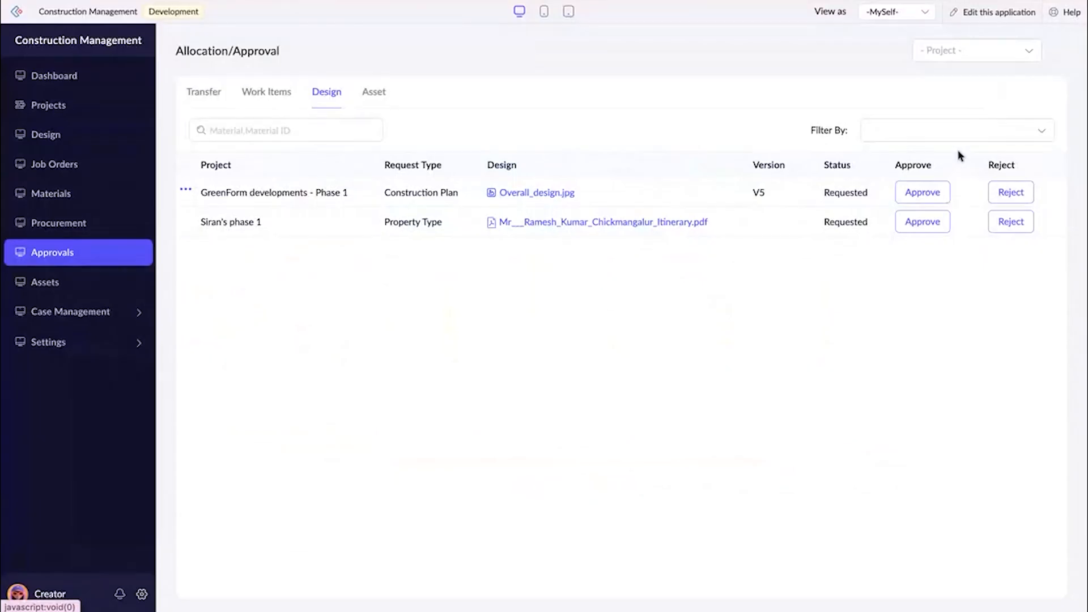
# Approve the Construction Plan design request for GreenForm developments - Phase 1 with the comment "Approved".
pyautogui.click(922, 198)
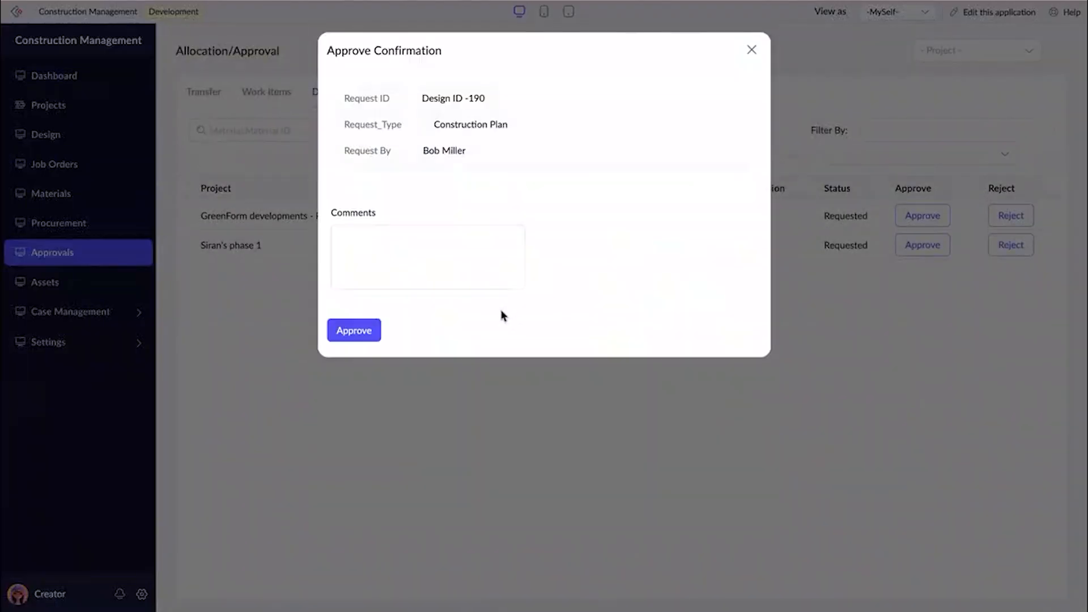
pyautogui.click(485, 276)
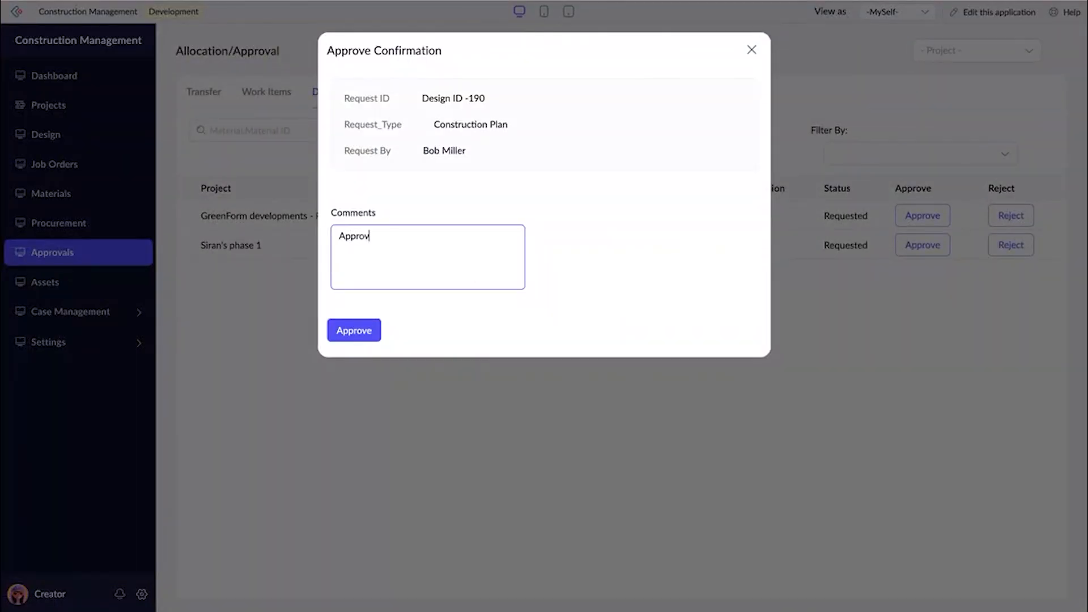
pyautogui.click(368, 333)
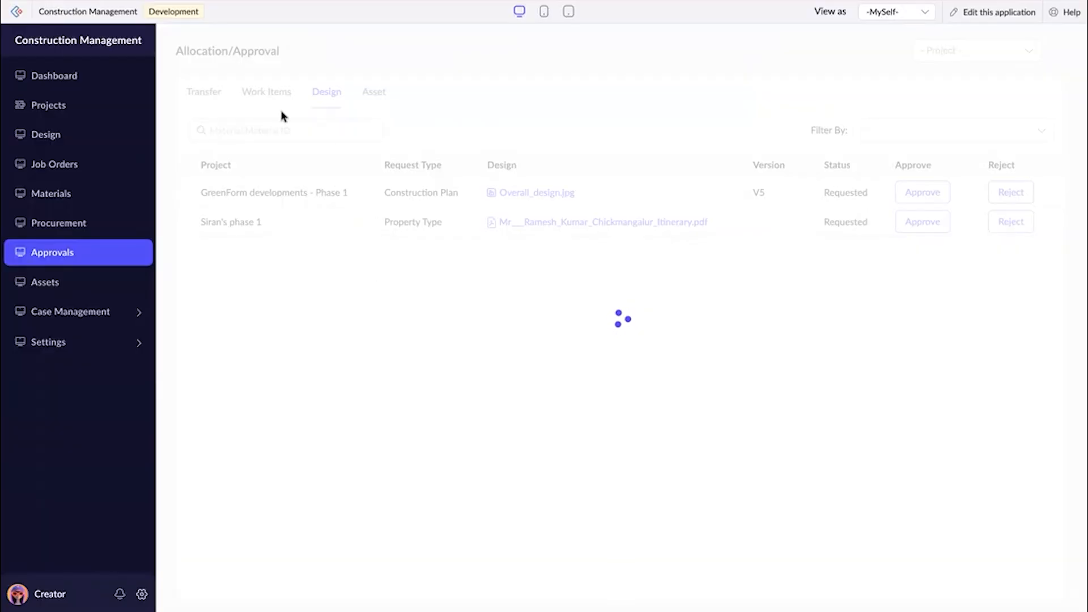
# List all design requests and open the version history of the GreenForm developments - Phase 1 request for Overall_design.jpg.
pyautogui.click(98, 142)
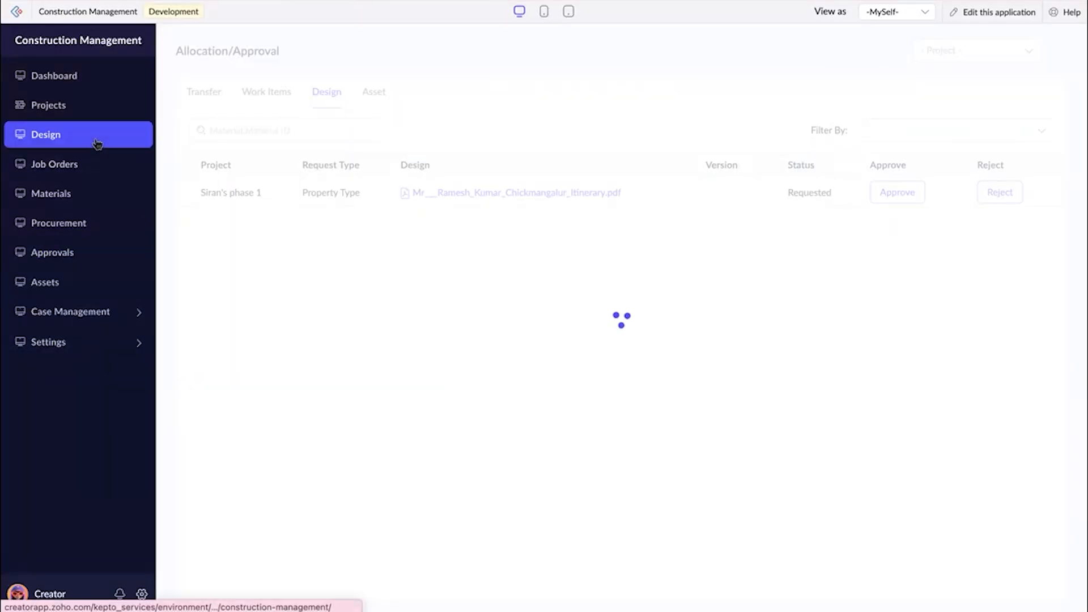
pyautogui.click(312, 175)
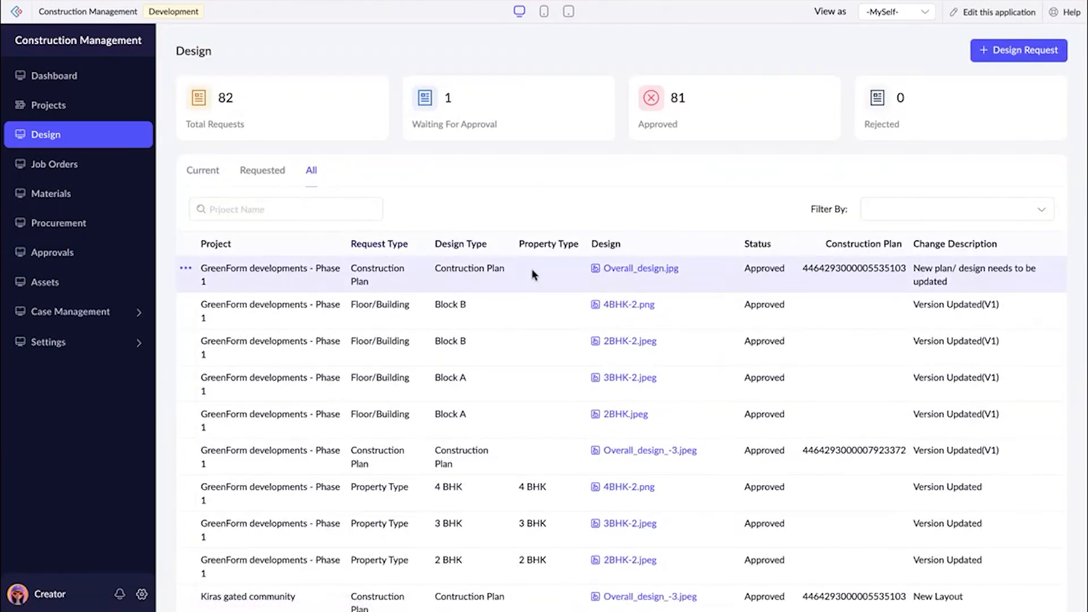
pyautogui.click(534, 270)
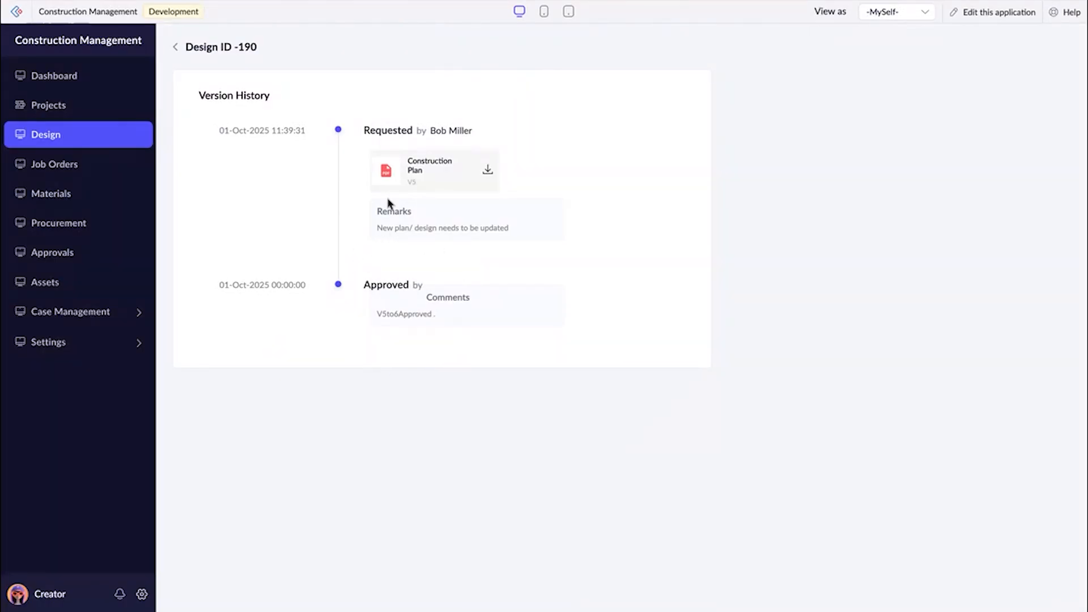
# Open the GreenForm developments - Phase 1 project and review its property types and units.
pyautogui.click(102, 105)
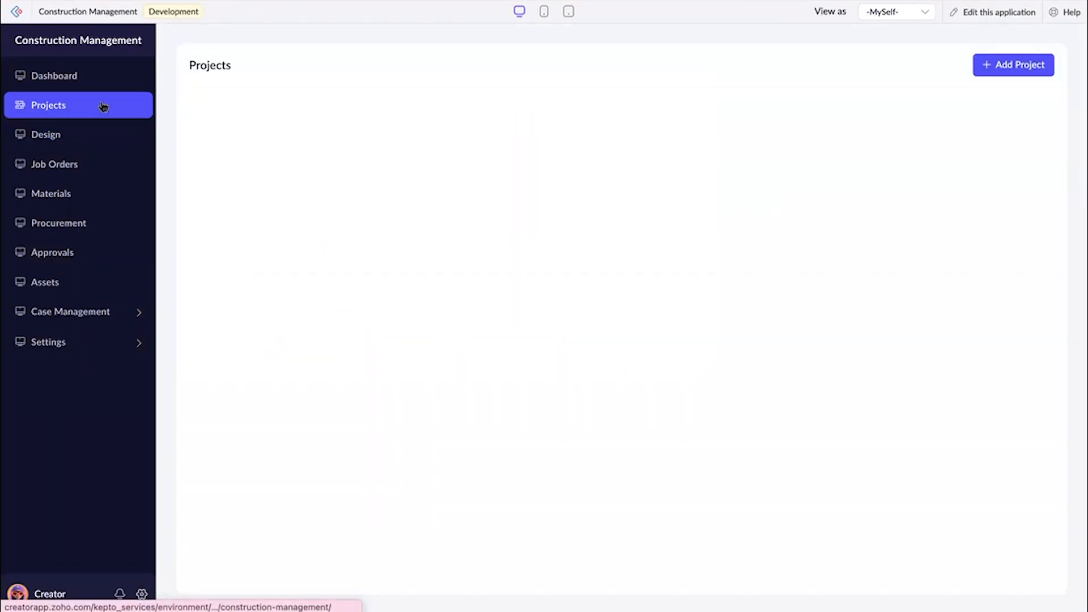
pyautogui.click(357, 199)
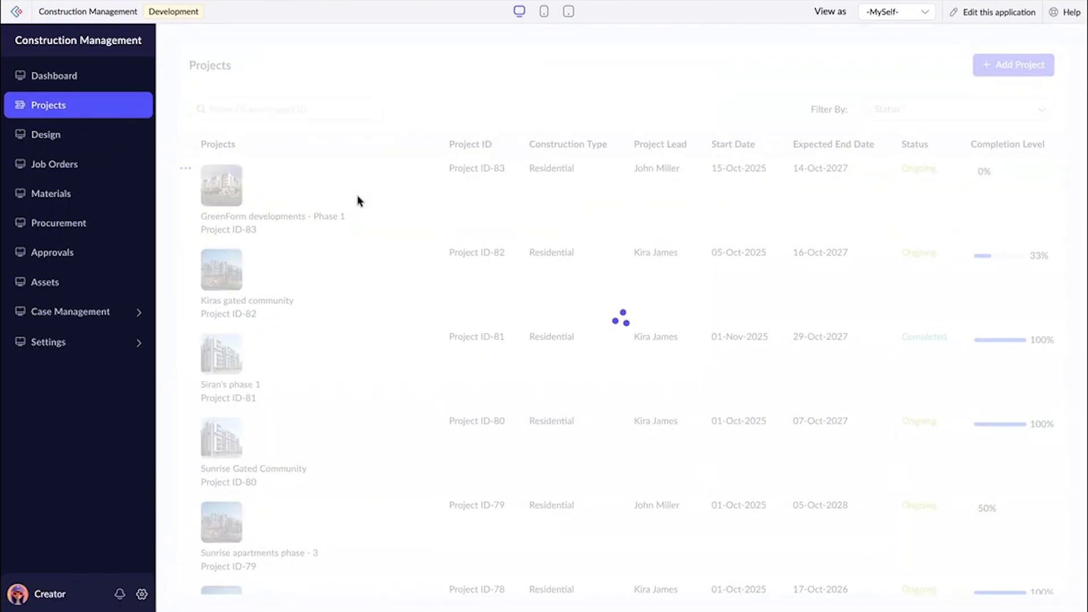
pyautogui.scroll(-3, 453, 340)
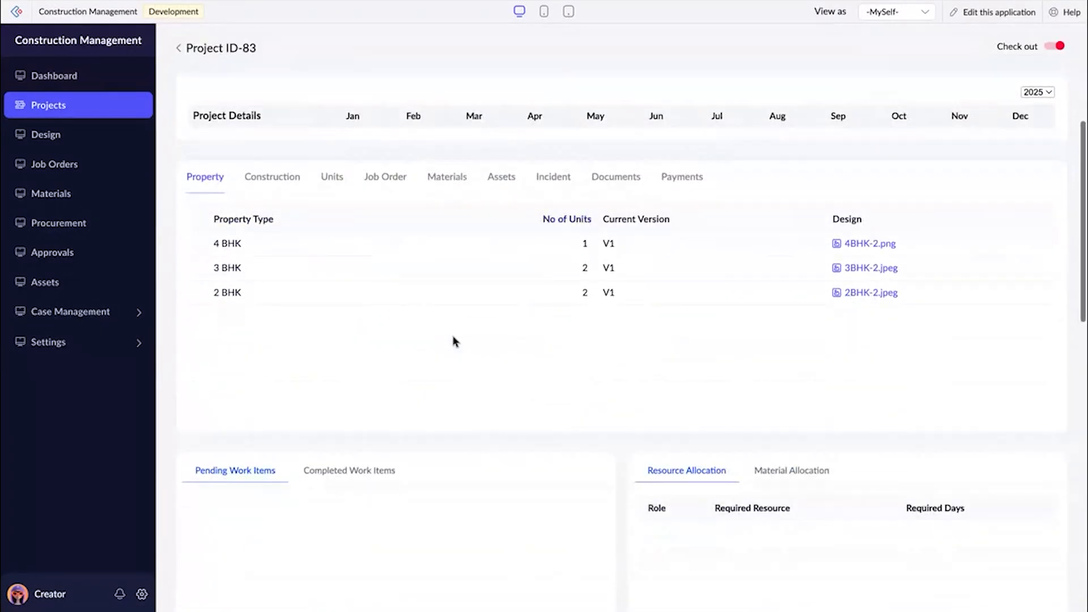
pyautogui.click(327, 185)
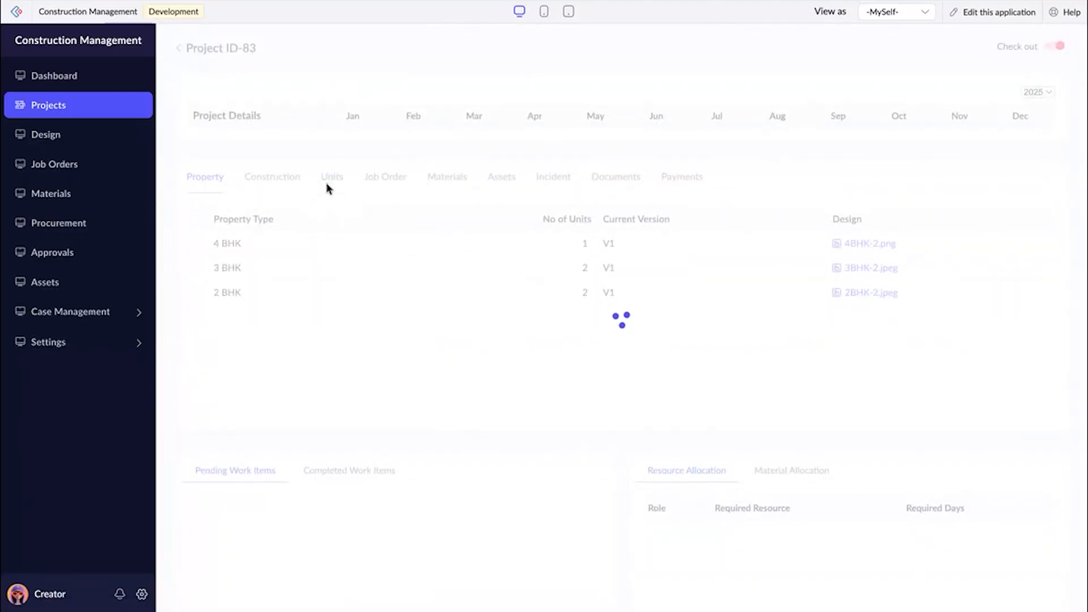
pyautogui.scroll(-1, 372, 319)
pyautogui.scroll(1, 373, 323)
# Check the current construction plan version of the project and preview its Overall_design.jpg.
pyautogui.click(272, 302)
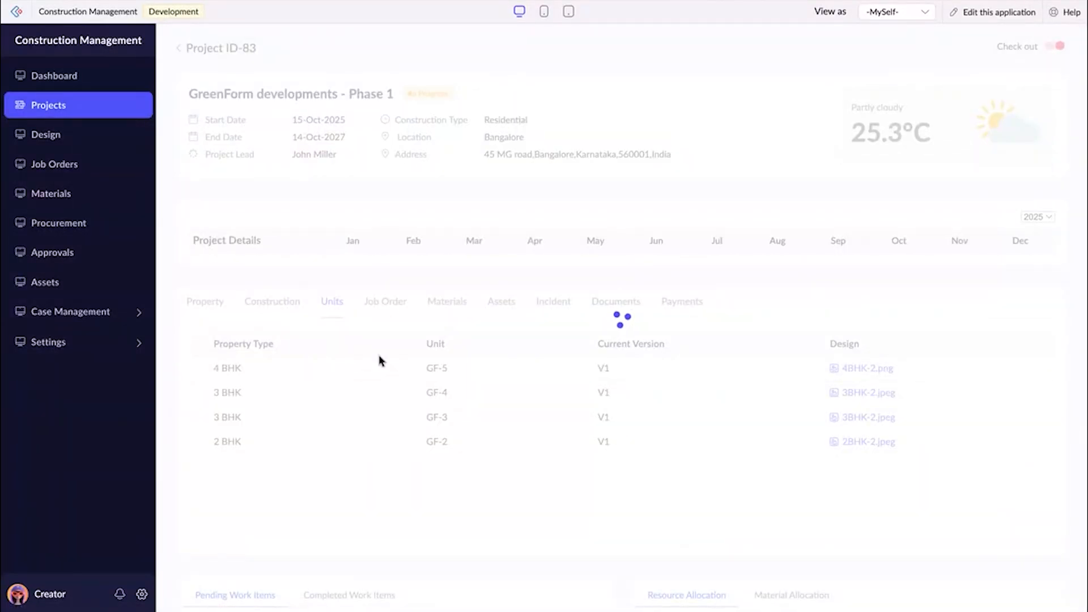
pyautogui.scroll(-2, 379, 361)
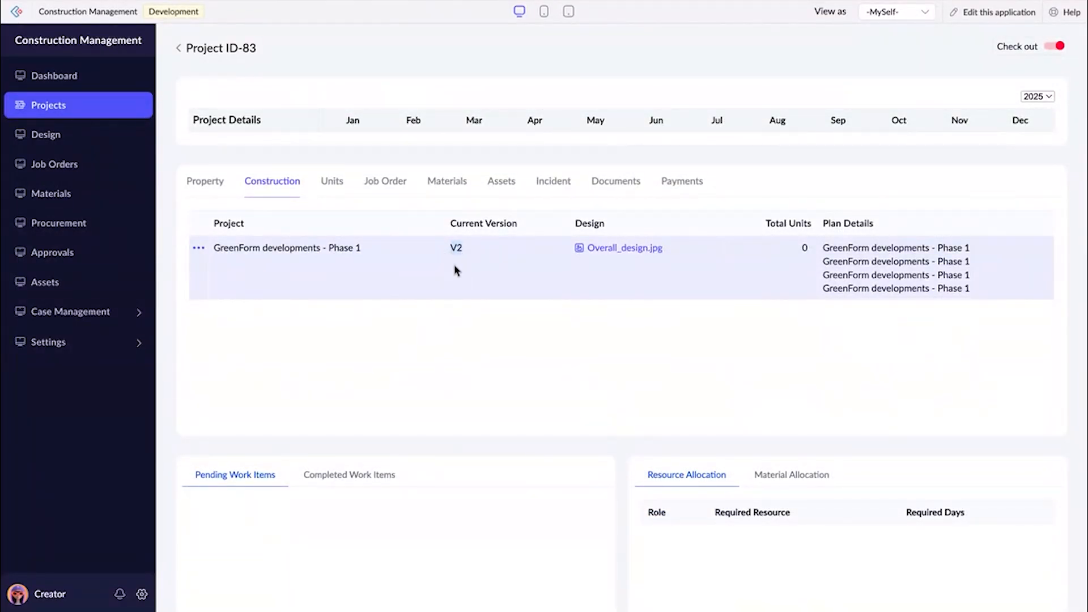
pyautogui.click(626, 248)
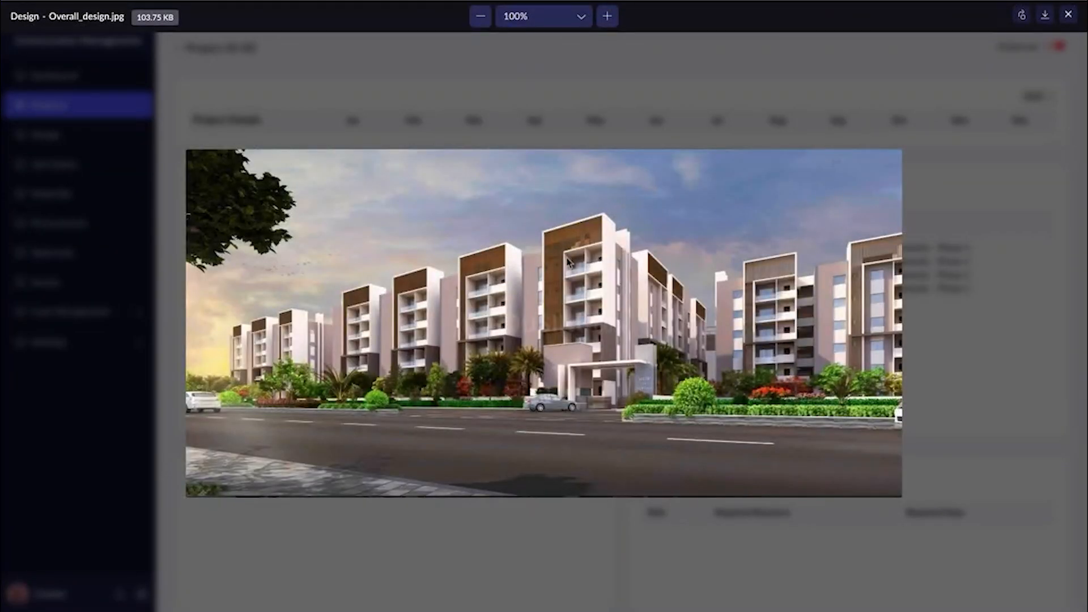
pyautogui.click(1068, 14)
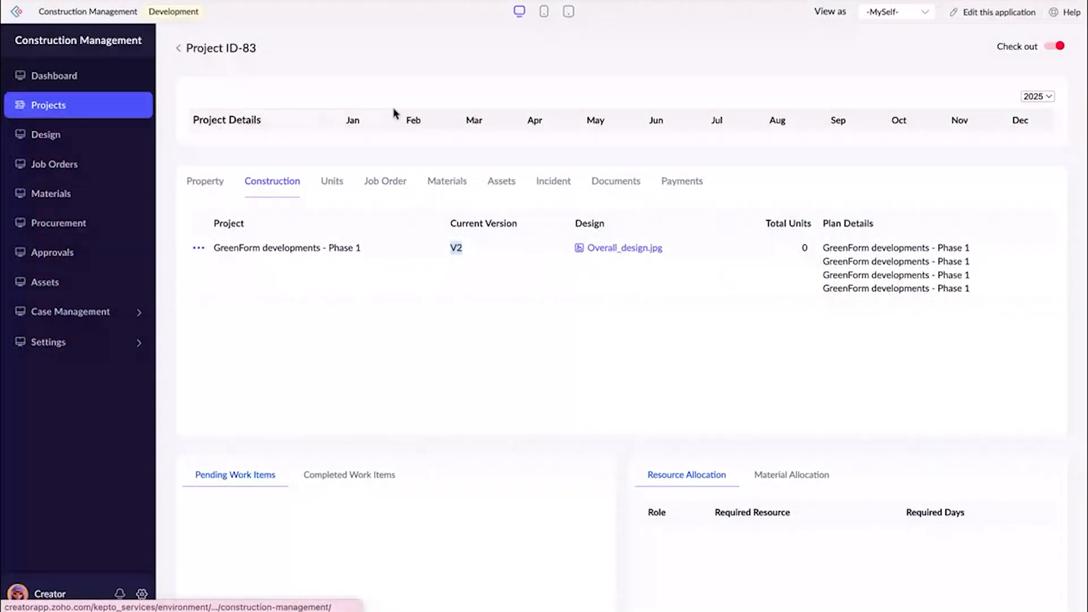
# Review the current design versions across projects and open the job orders.
pyautogui.click(86, 136)
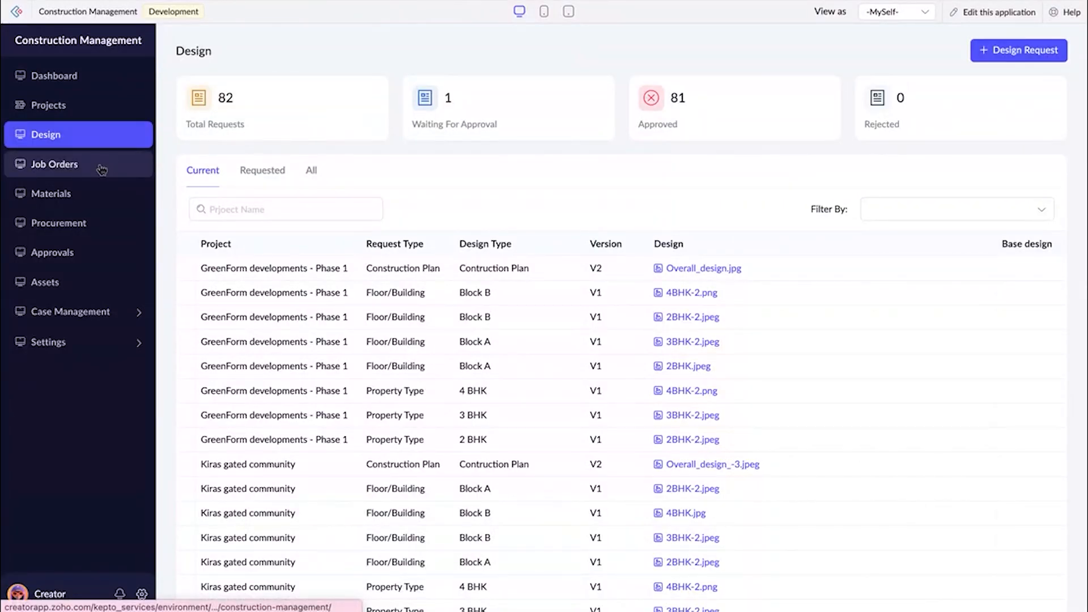
pyautogui.click(57, 174)
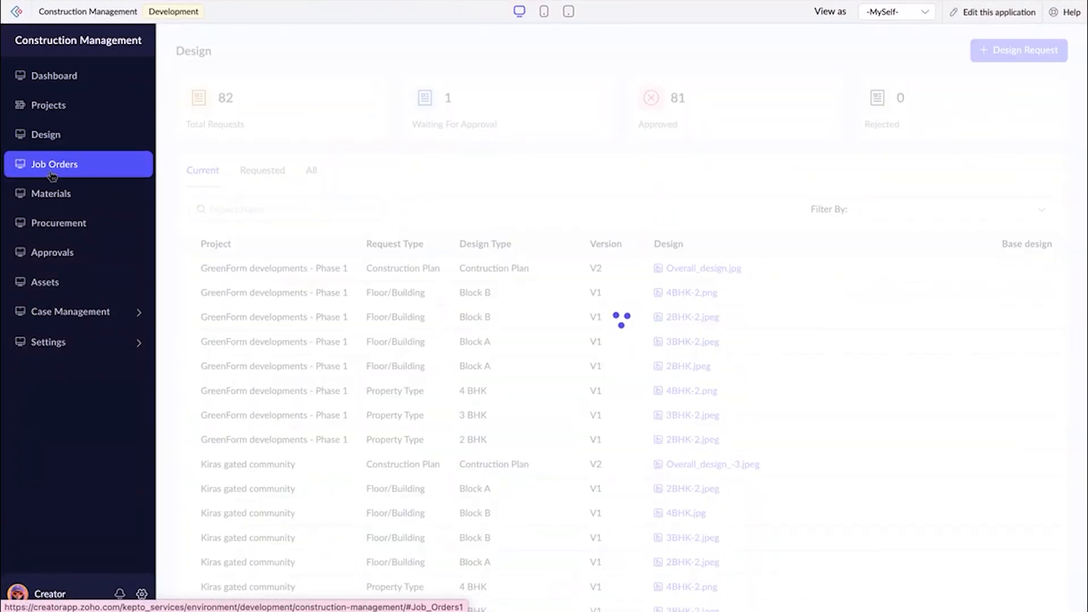
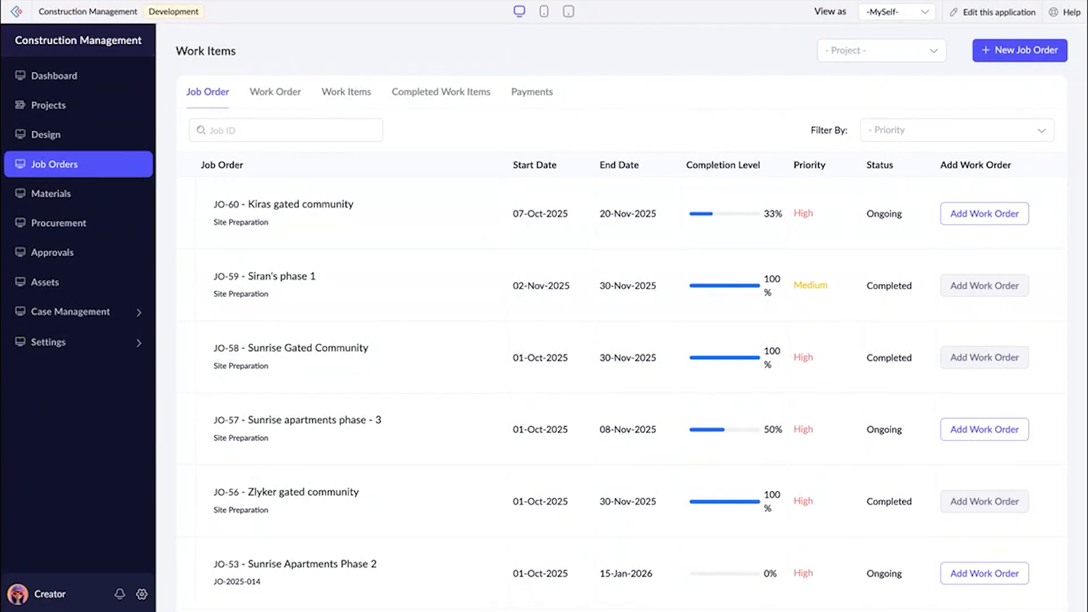
# Enlarge the browser page zoom to 100%.
pyautogui.click(1080, 5)
pyautogui.click(1032, 270)
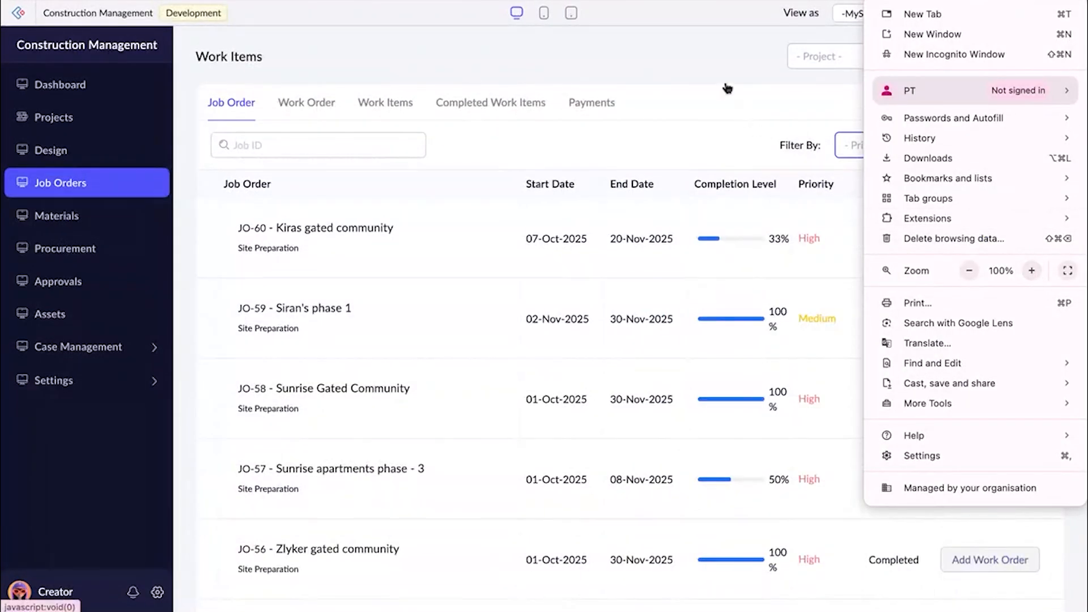
pyautogui.click(727, 88)
# Start a new job order named Site Preparation for the GreenForm developments - Phase 1 project.
pyautogui.click(1007, 56)
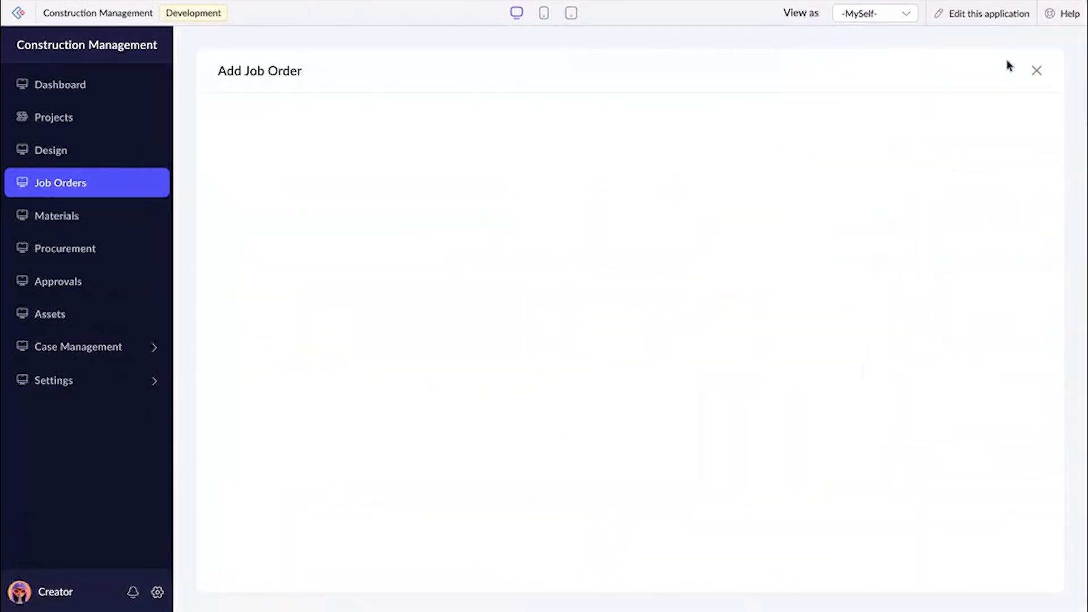
pyautogui.click(480, 130)
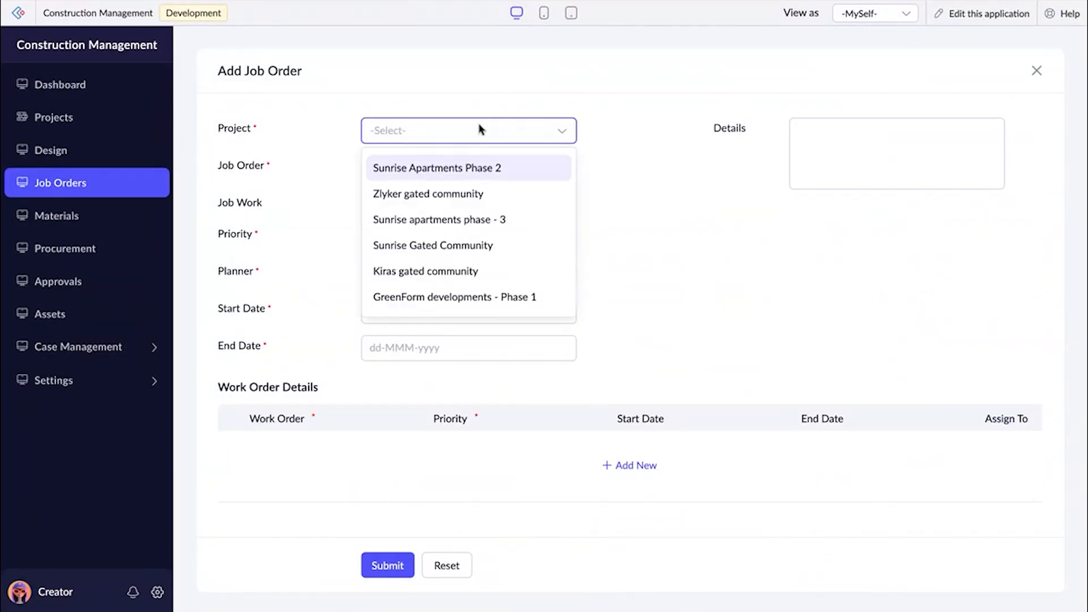
pyautogui.click(431, 295)
pyautogui.click(431, 168)
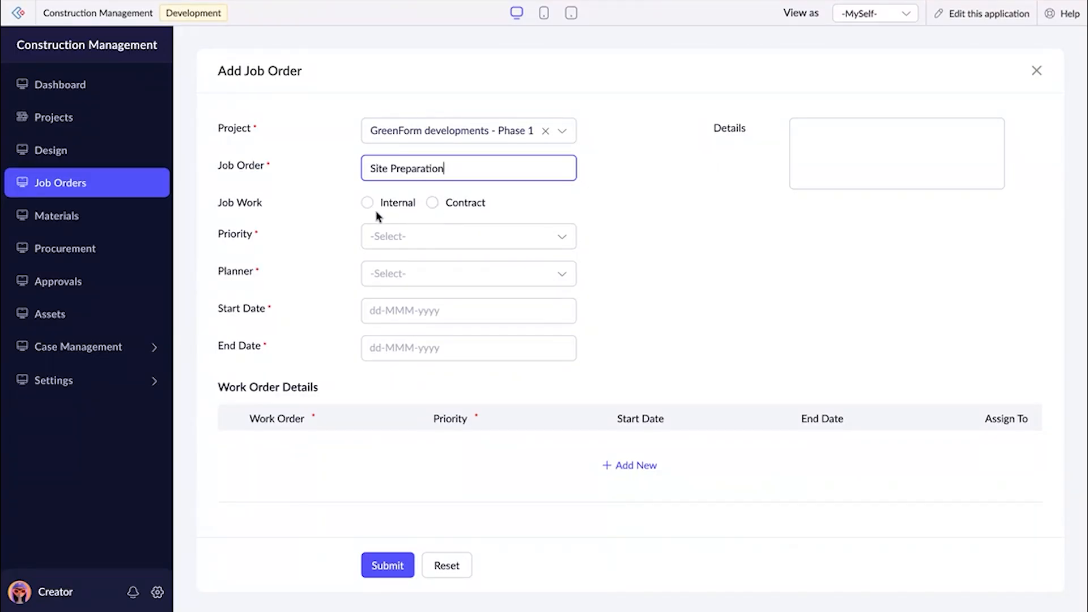
pyautogui.scroll(-1, 366, 206)
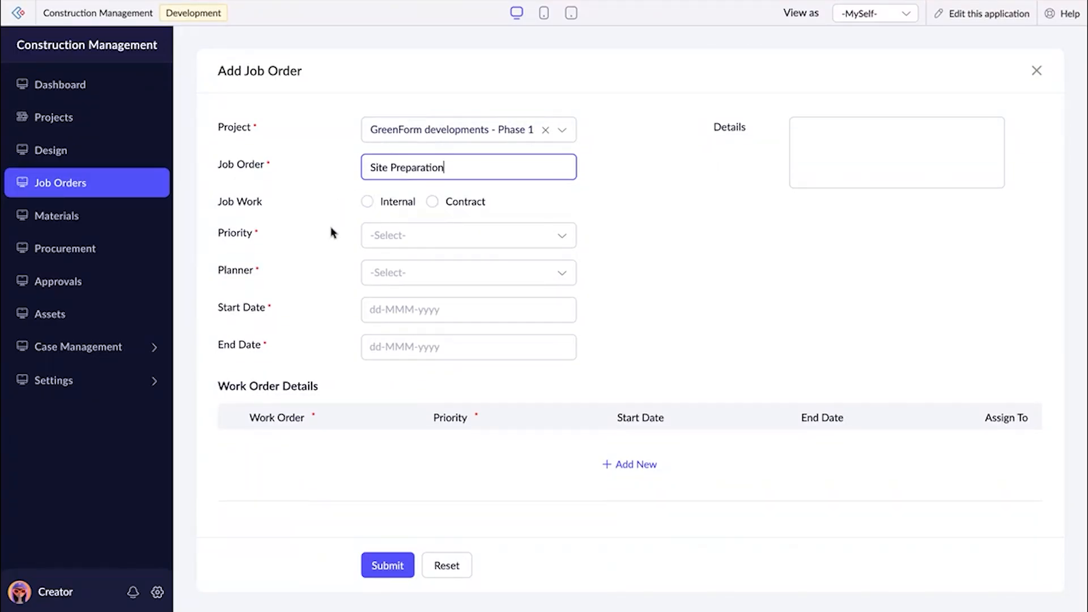
# Set the job work to Contract with High priority, and choose the job order's planner.
pyautogui.click(432, 203)
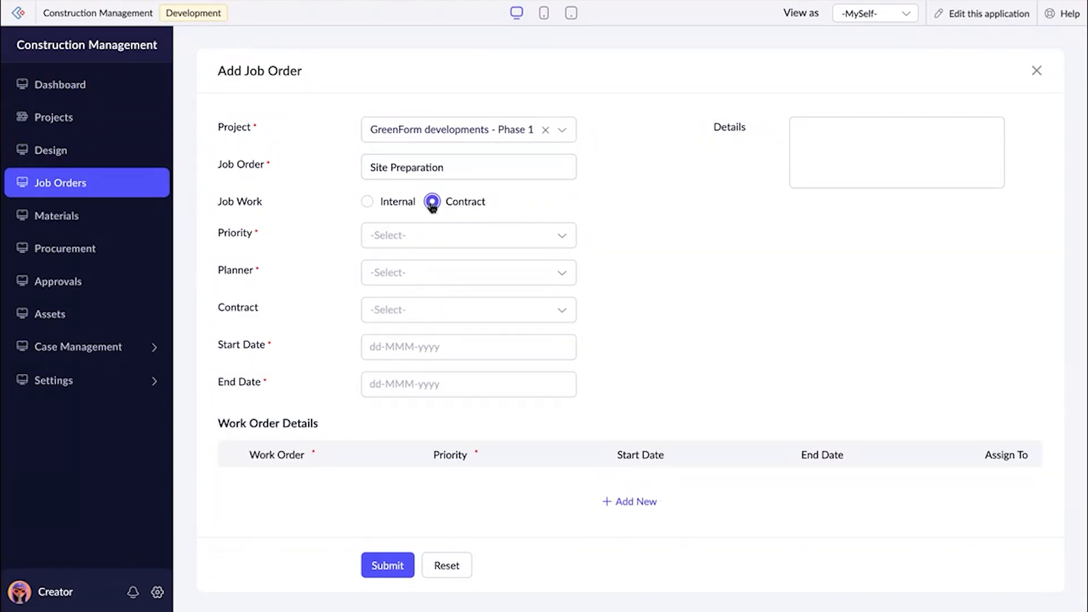
pyautogui.scroll(-1, 371, 233)
pyautogui.click(371, 233)
pyautogui.click(381, 283)
pyautogui.click(391, 269)
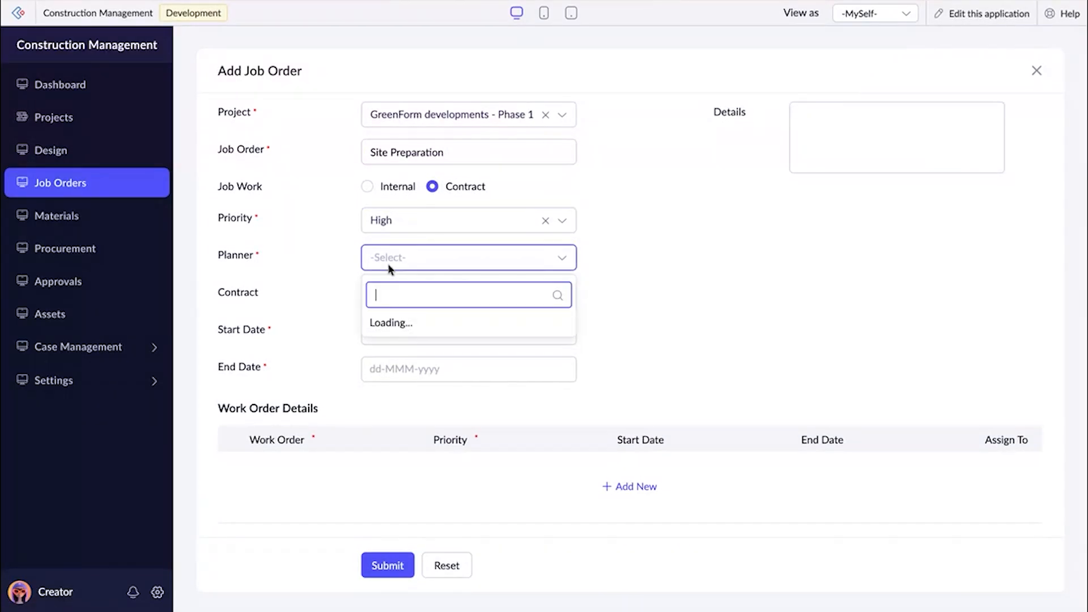
pyautogui.click(375, 297)
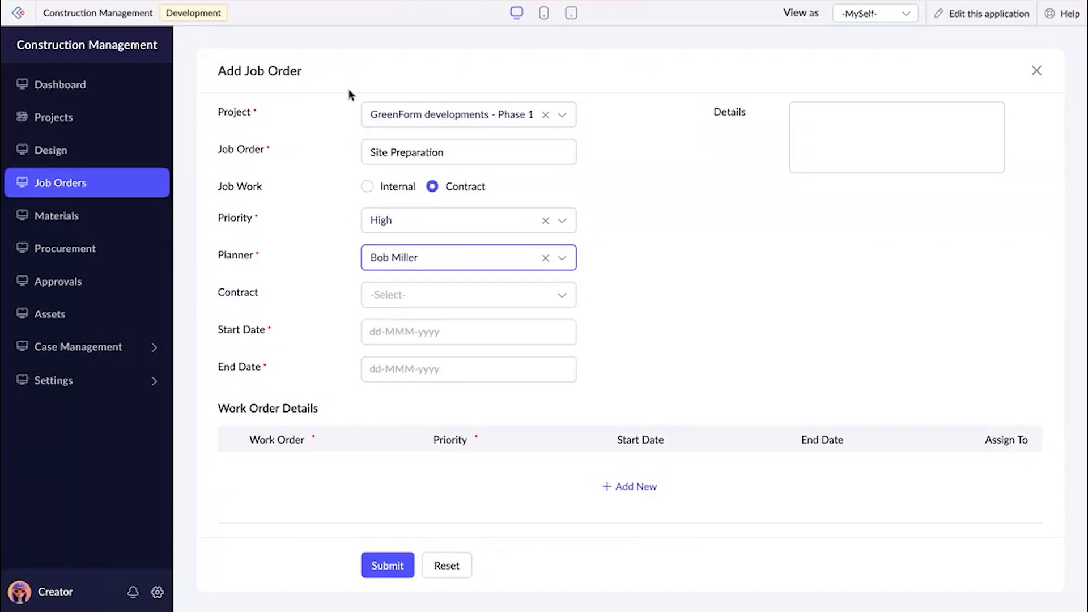
# Choose Siran pvt ltd as the contract for the Site Preparation job order.
pyautogui.scroll(-1, 306, 165)
pyautogui.click(388, 271)
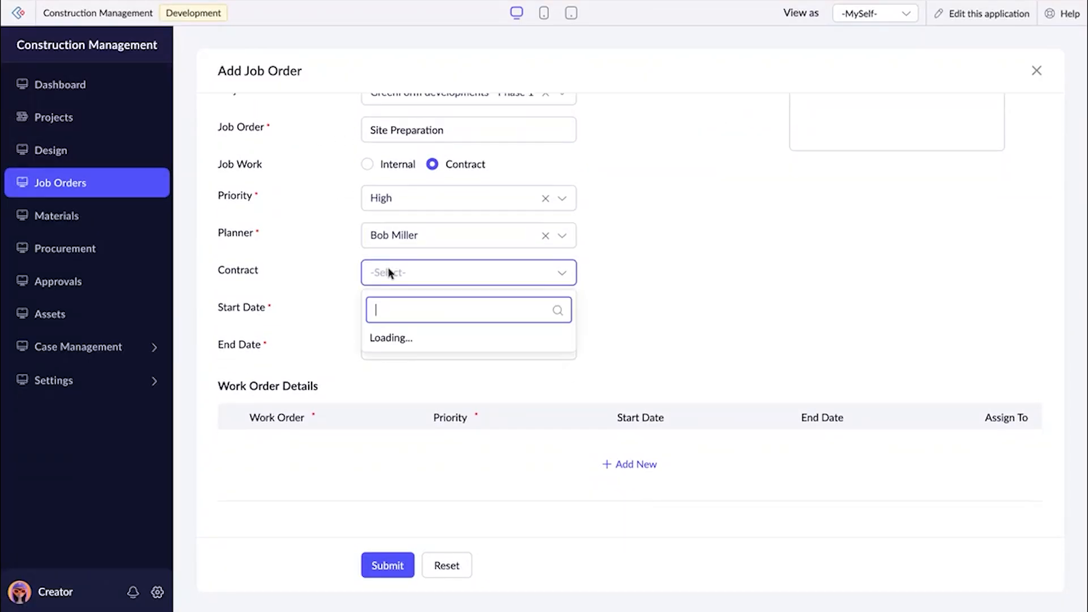
pyautogui.click(390, 310)
pyautogui.click(436, 282)
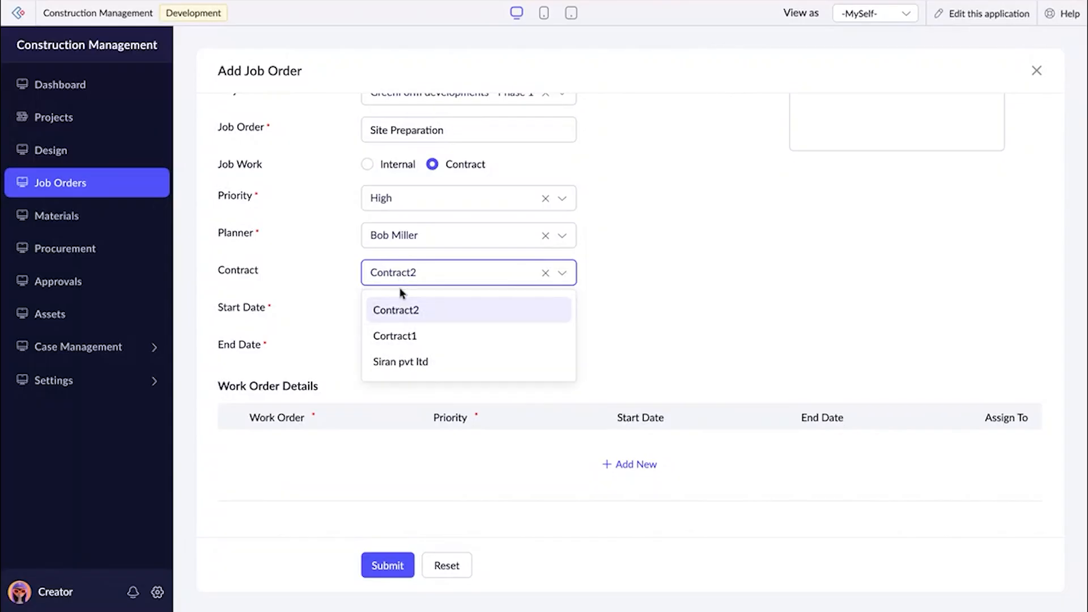
pyautogui.click(411, 369)
pyautogui.scroll(2, 413, 369)
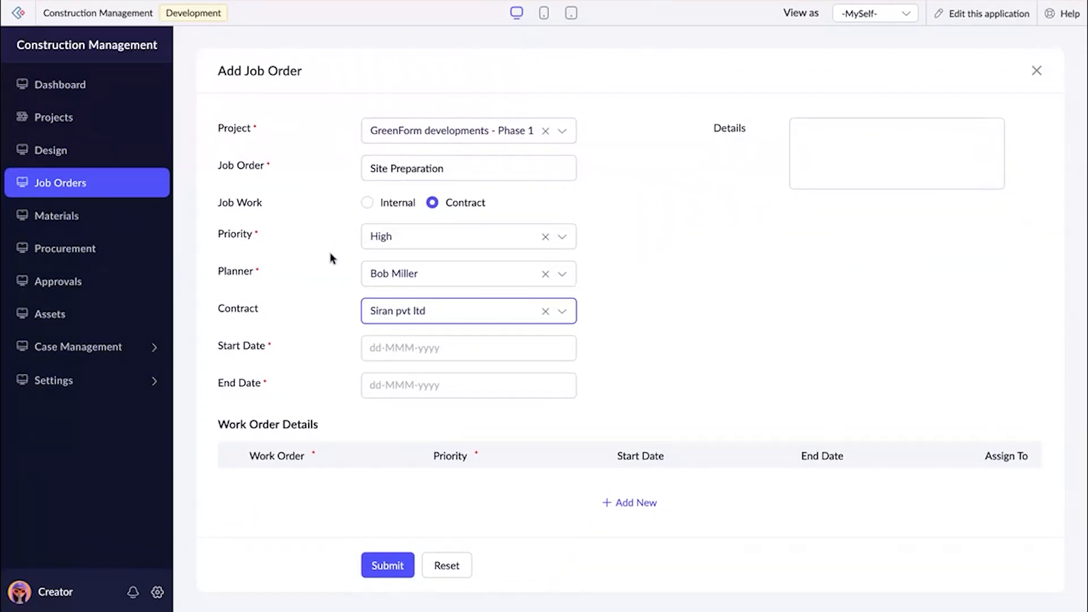
# Set the job order's start date to 16-Oct-2025 and its end date to 31-Dec-2025.
pyautogui.scroll(-1, 430, 187)
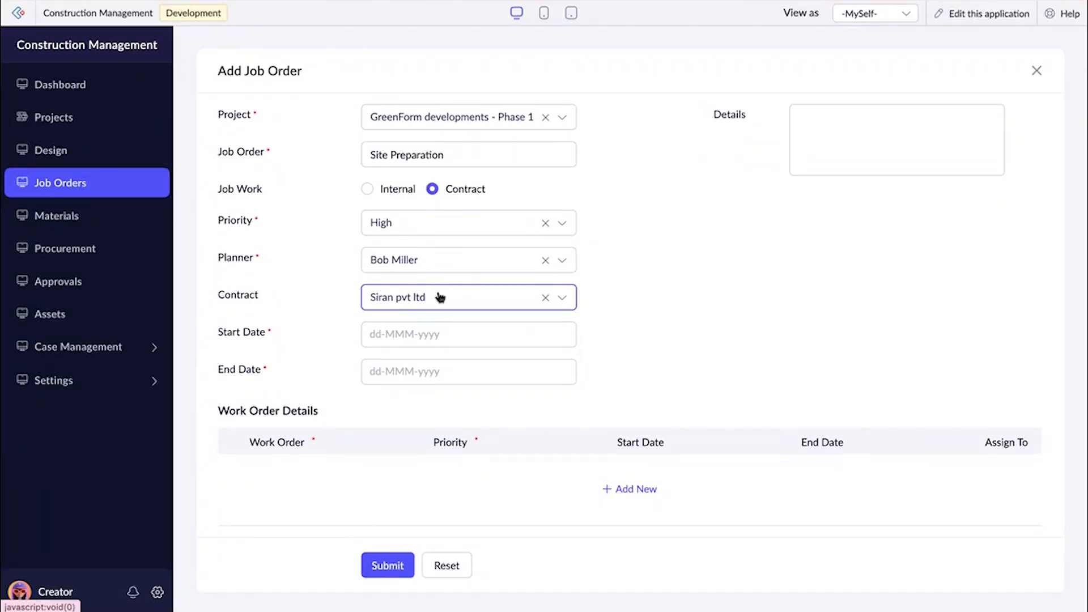
pyautogui.scroll(-2, 459, 334)
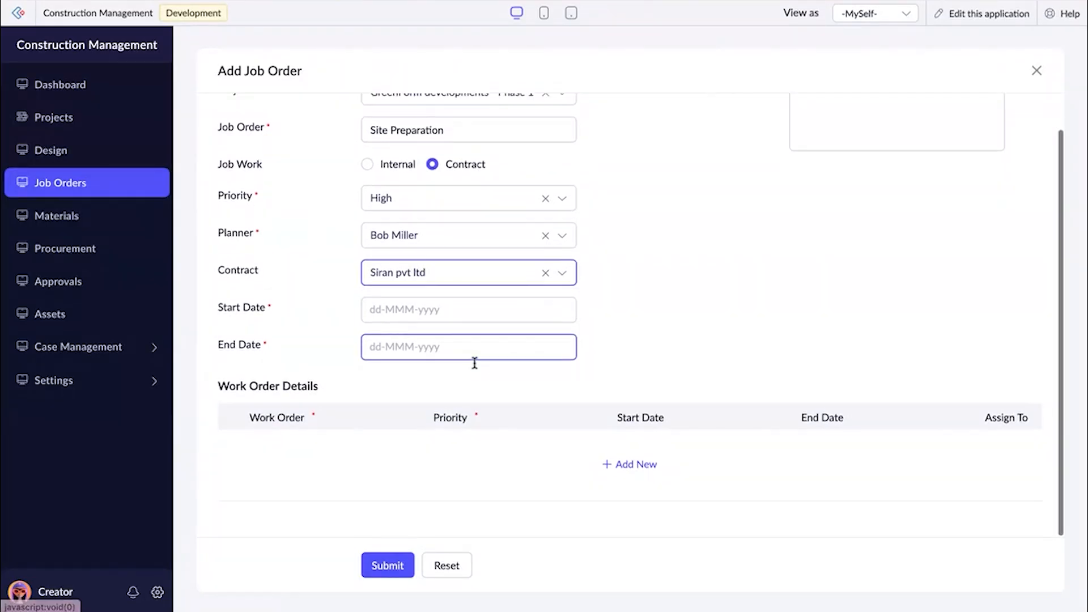
pyautogui.click(426, 309)
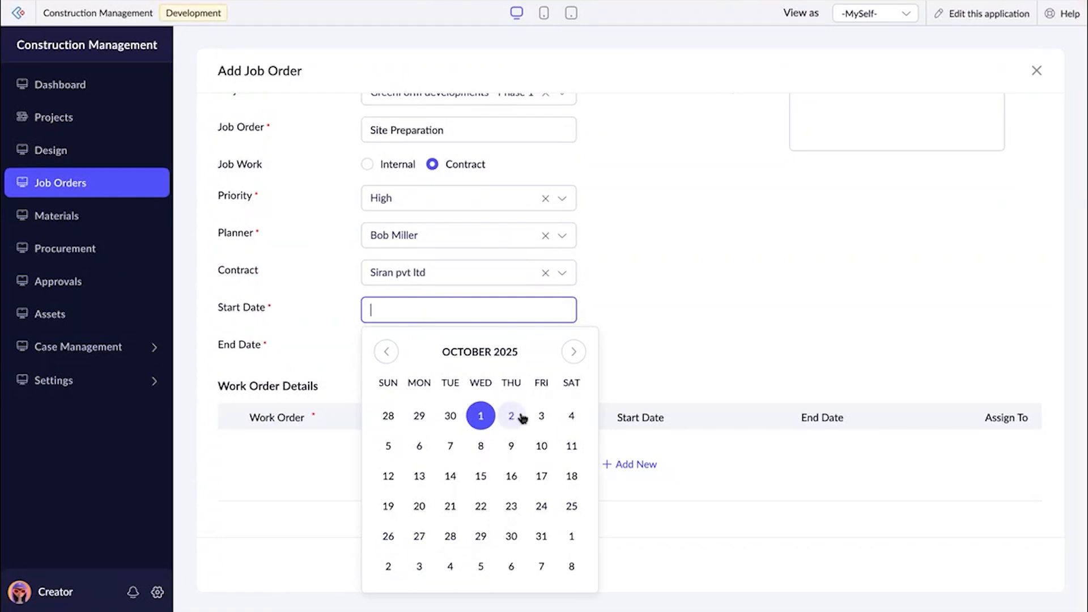
pyautogui.click(510, 476)
pyautogui.click(469, 345)
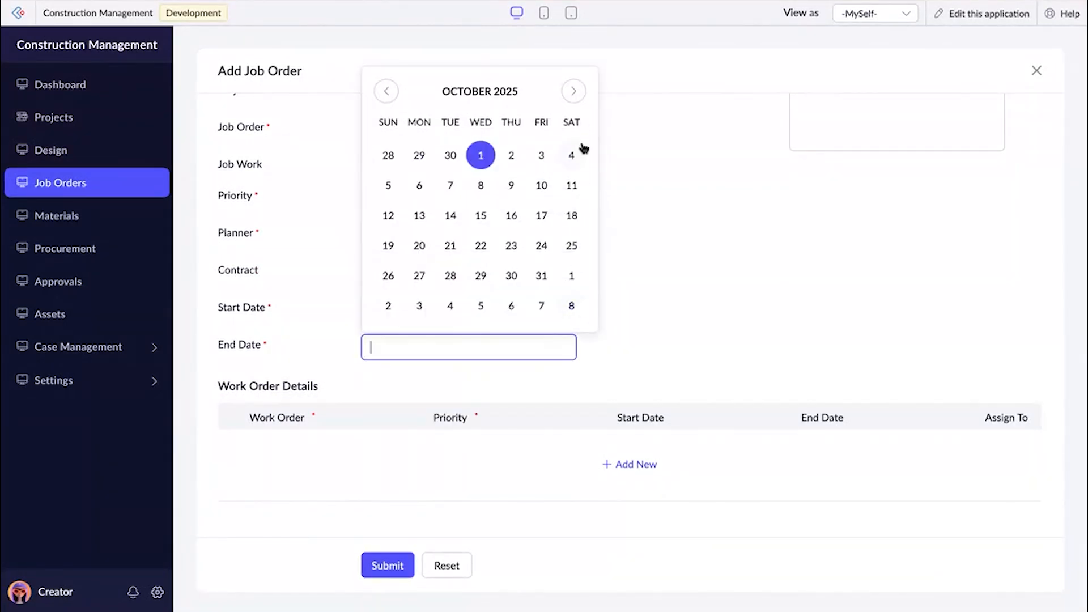
pyautogui.click(573, 91)
pyautogui.click(574, 92)
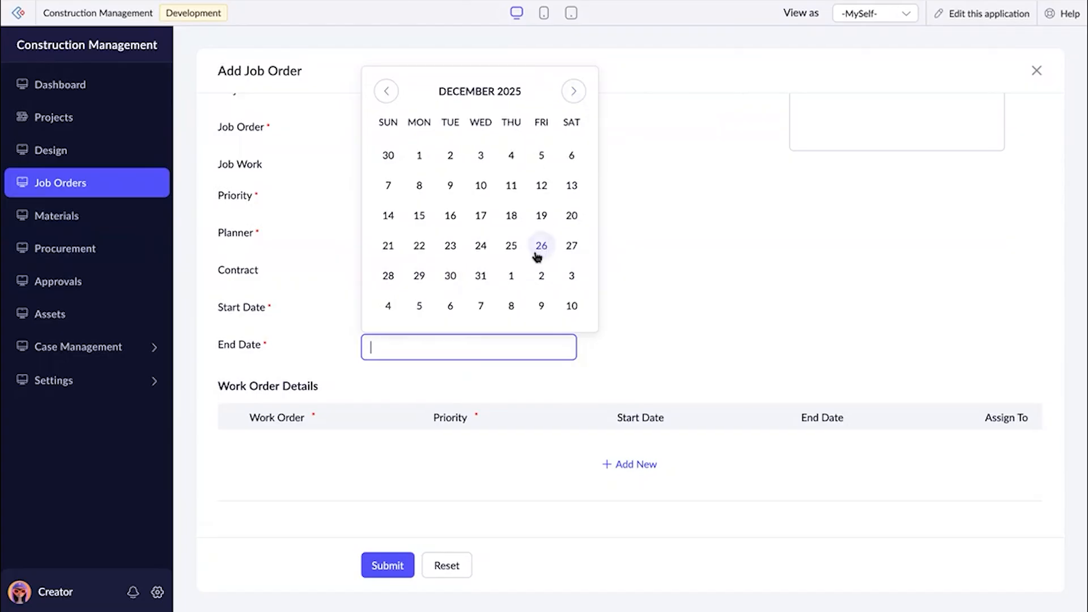
pyautogui.click(481, 275)
pyautogui.scroll(1, 701, 324)
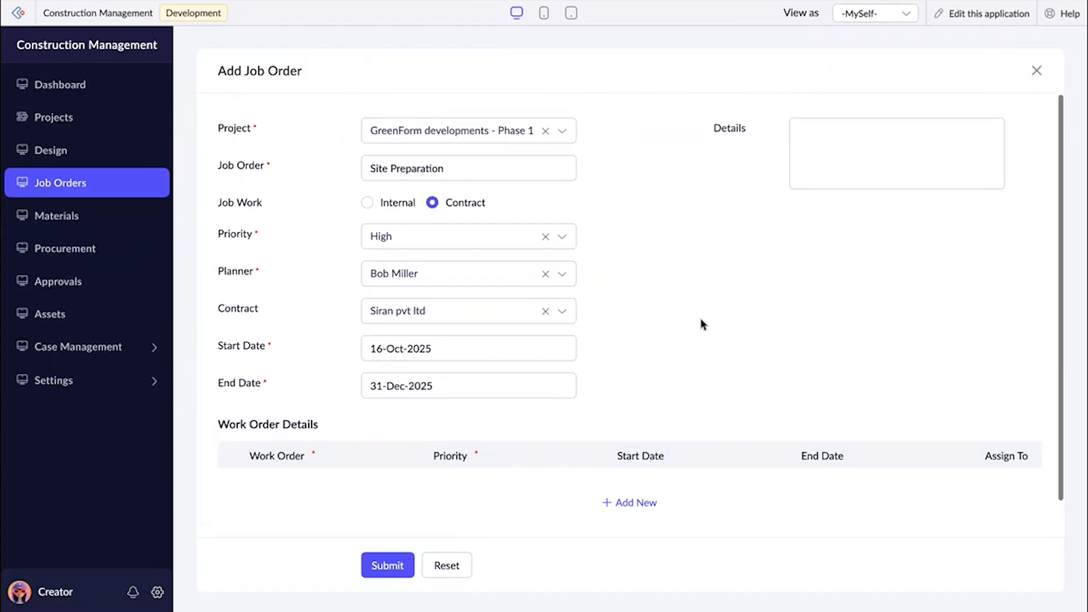
# Copy the job order name Site Preparation into the job order's details.
pyautogui.tripleClick(479, 169)
pyautogui.hotkey('ctrl', 'c')
pyautogui.click(826, 153)
pyautogui.hotkey('ctrl', 'v')
pyautogui.scroll(-1, 749, 330)
pyautogui.scroll(1, 602, 248)
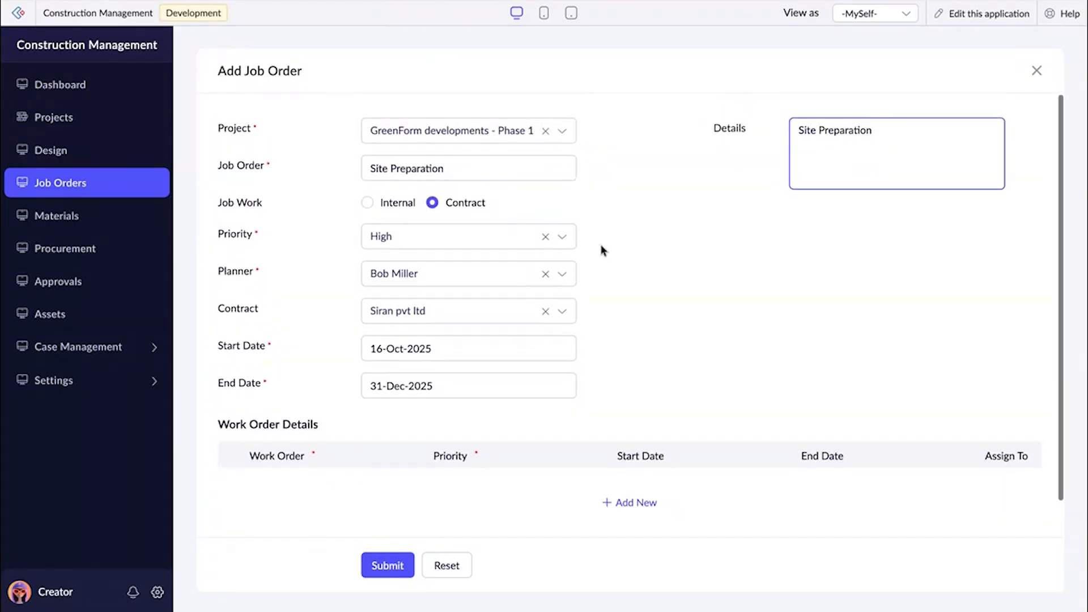
pyautogui.moveTo(371, 169); pyautogui.dragTo(489, 170)
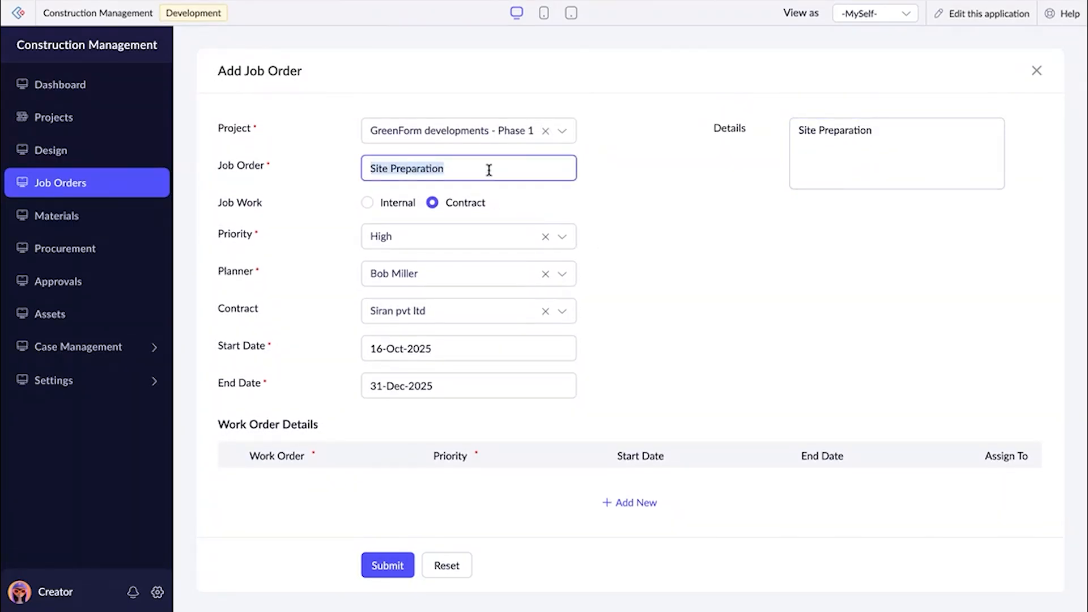
pyautogui.click(663, 285)
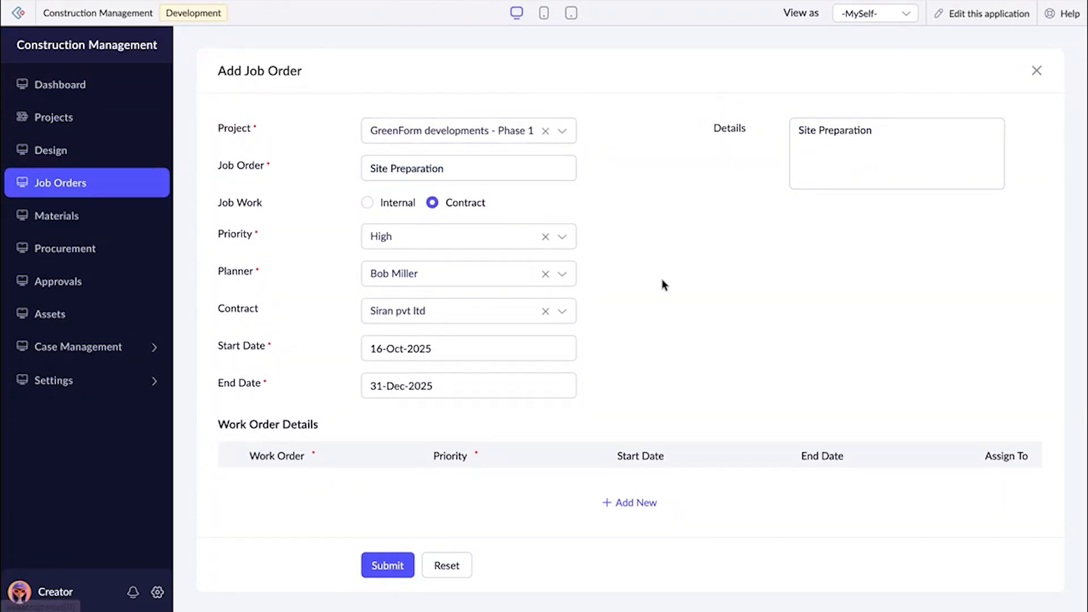
# Add a Gate Installation work order to the job order with High priority and start date 17-Oct-2025.
pyautogui.scroll(-1, 660, 235)
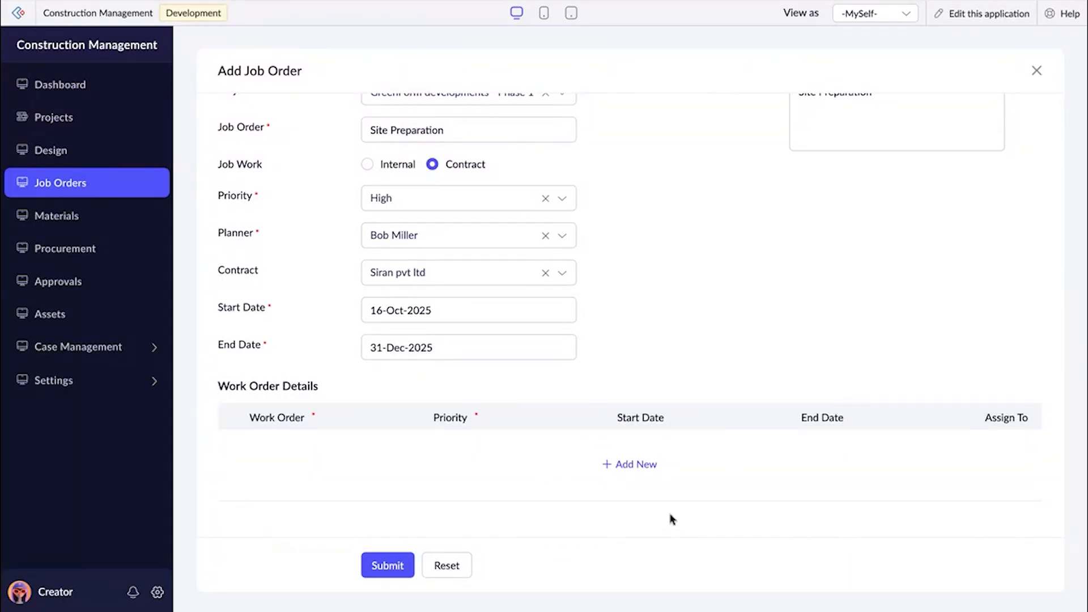
pyautogui.click(636, 466)
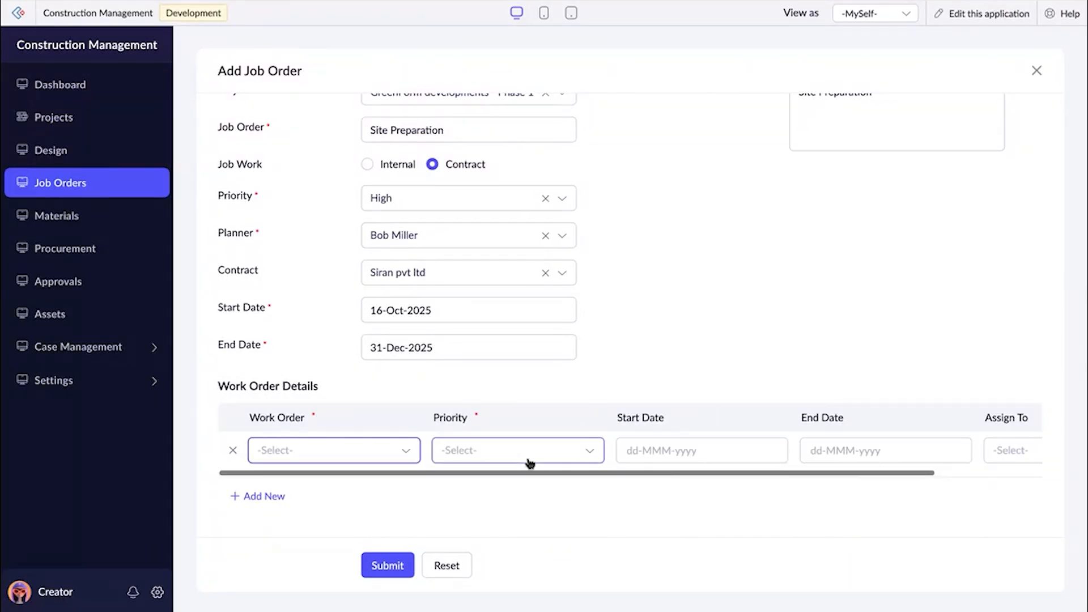
pyautogui.click(405, 443)
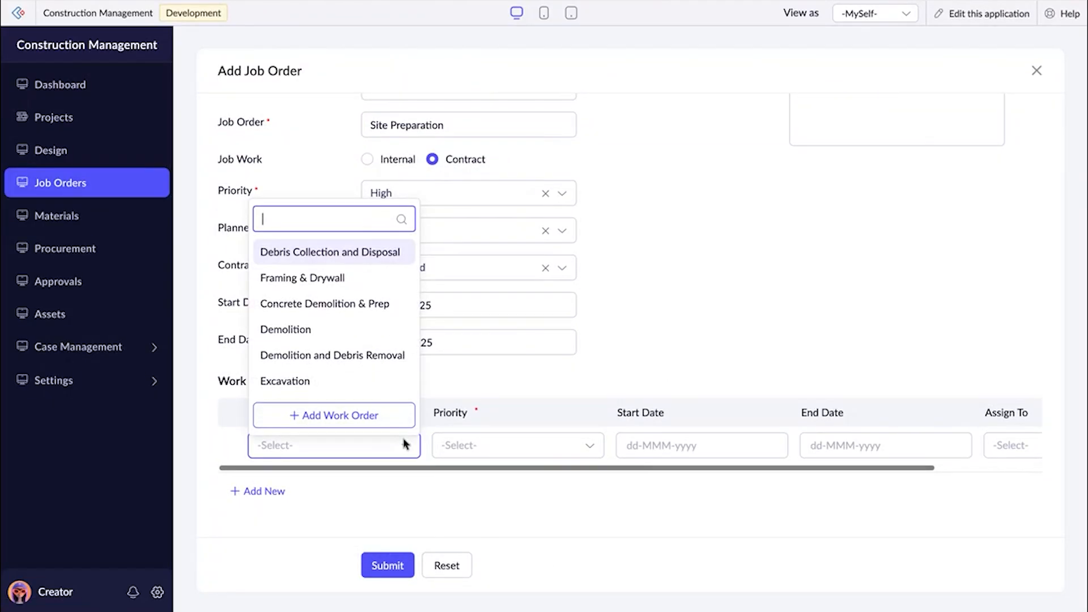
pyautogui.write('Ga')
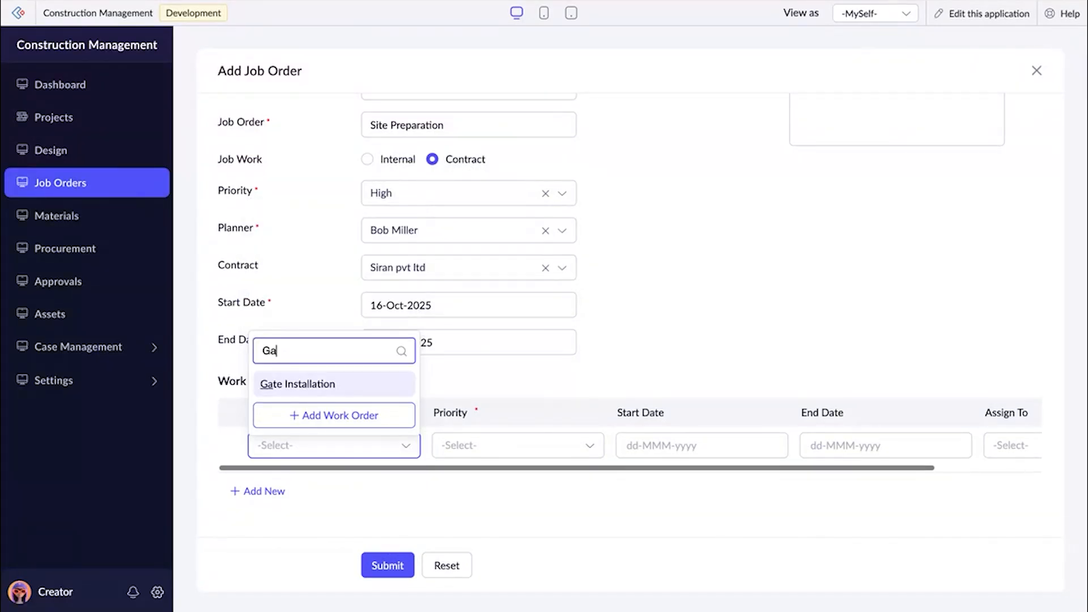
pyautogui.click(364, 388)
pyautogui.click(488, 451)
pyautogui.click(487, 510)
pyautogui.click(643, 448)
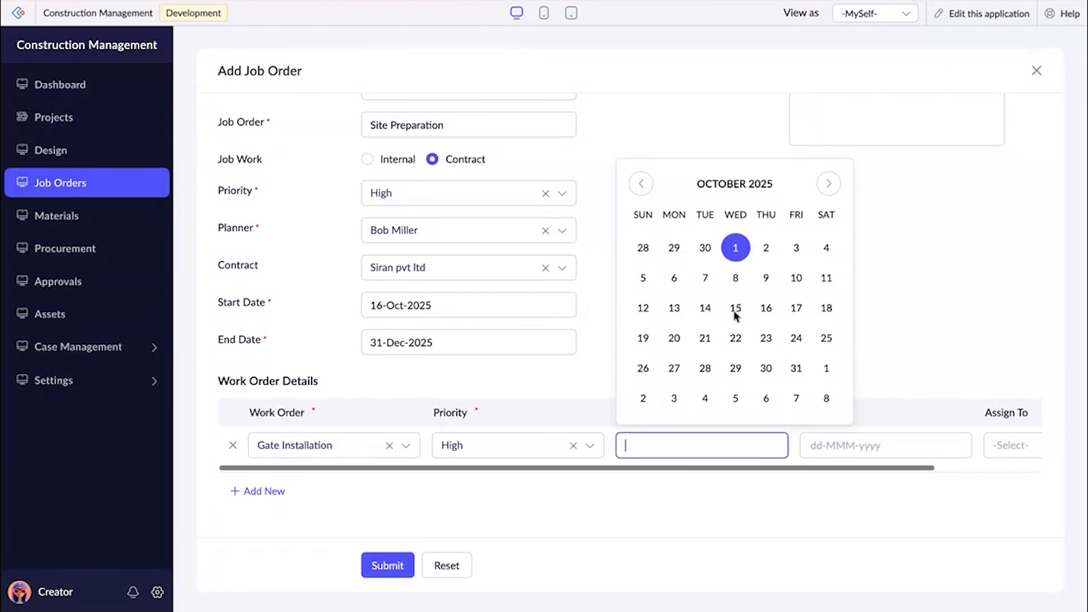
pyautogui.click(795, 308)
pyautogui.hscroll(3, 860, 448)
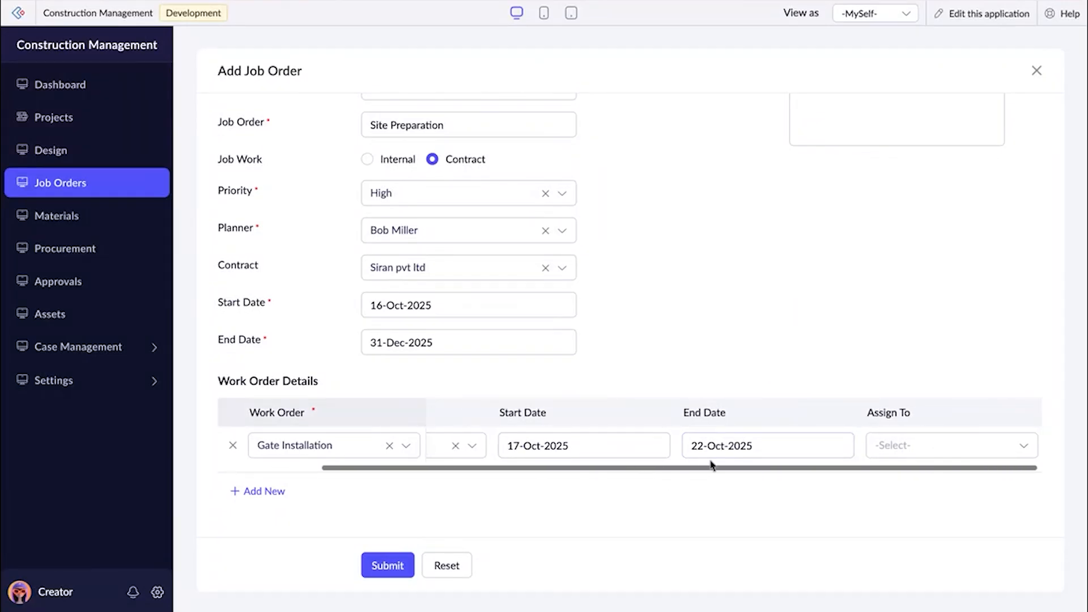
# Review the predefined Gate Installation work order in the app settings, including its cost estimation, materials and resources.
pyautogui.click(63, 395)
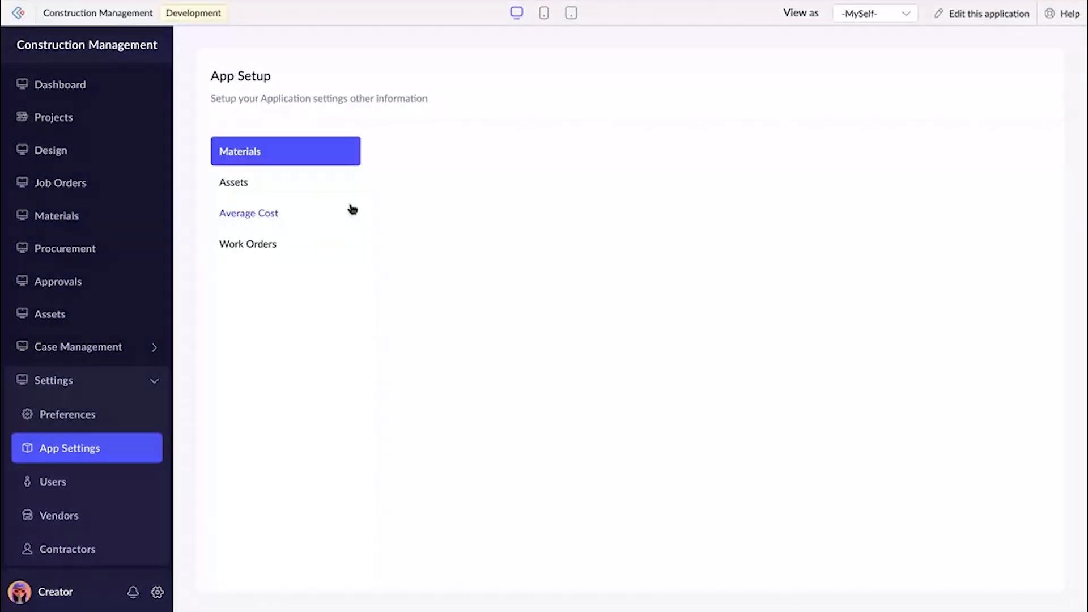
pyautogui.click(282, 243)
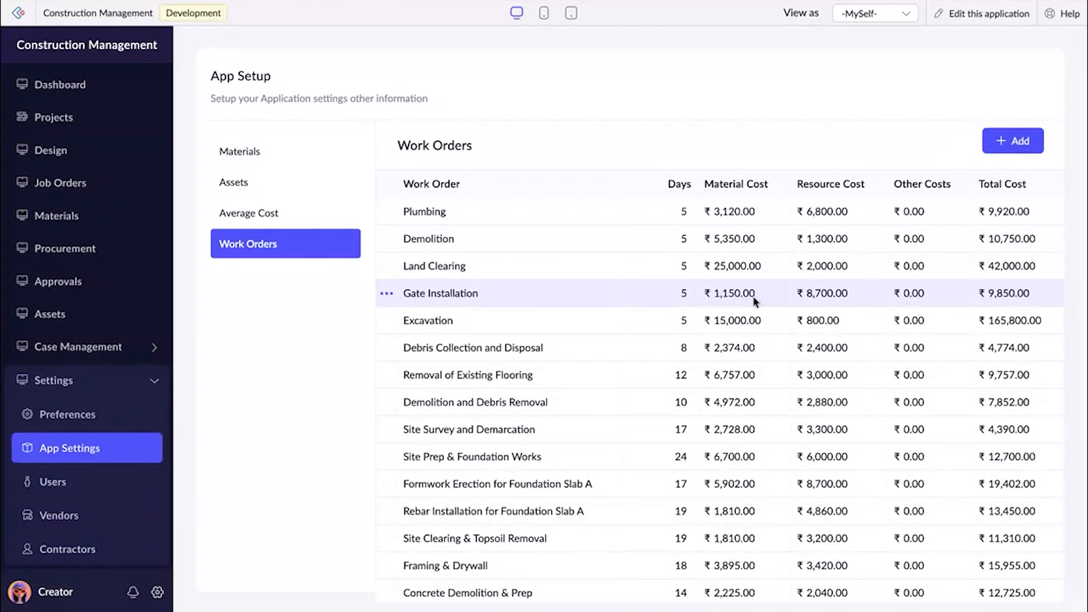
pyautogui.click(1006, 295)
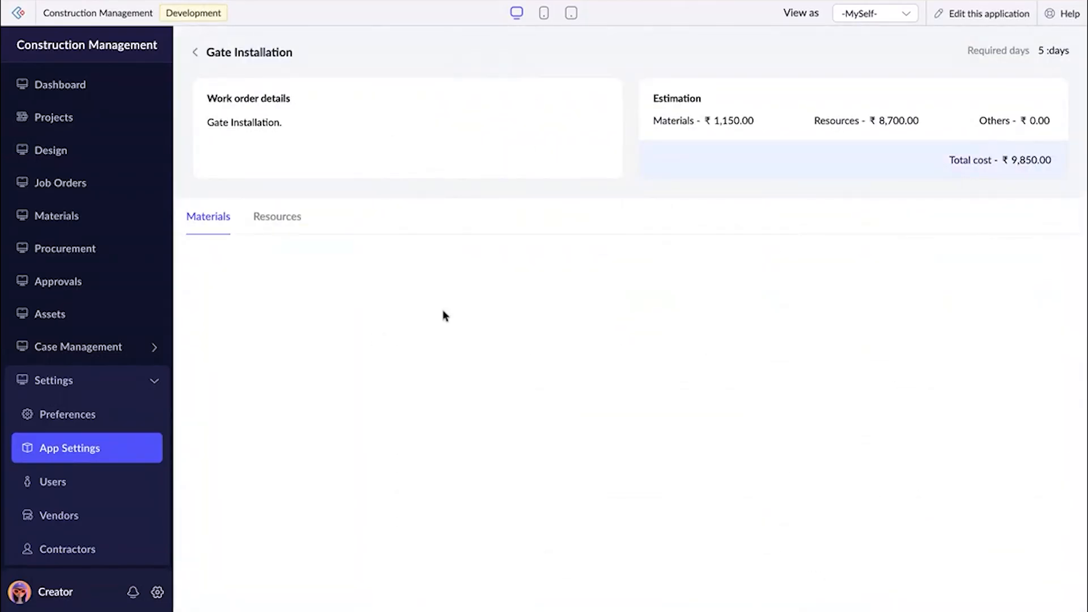
pyautogui.click(278, 222)
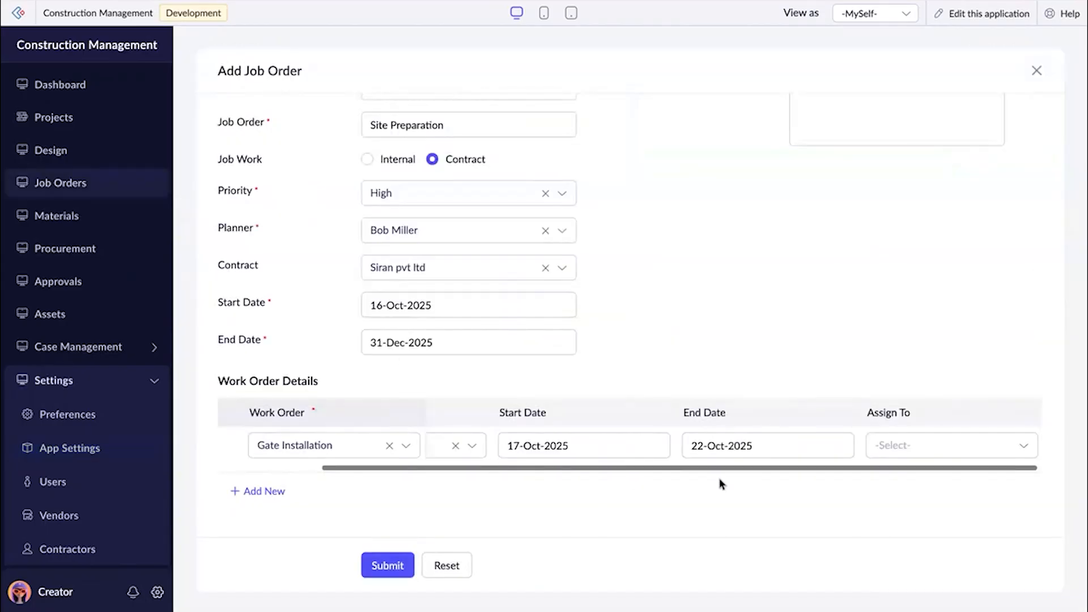
# Back in the new job order, assign the Gate Installation work order to the same person as the planner.
pyautogui.click(691, 446)
pyautogui.click(883, 449)
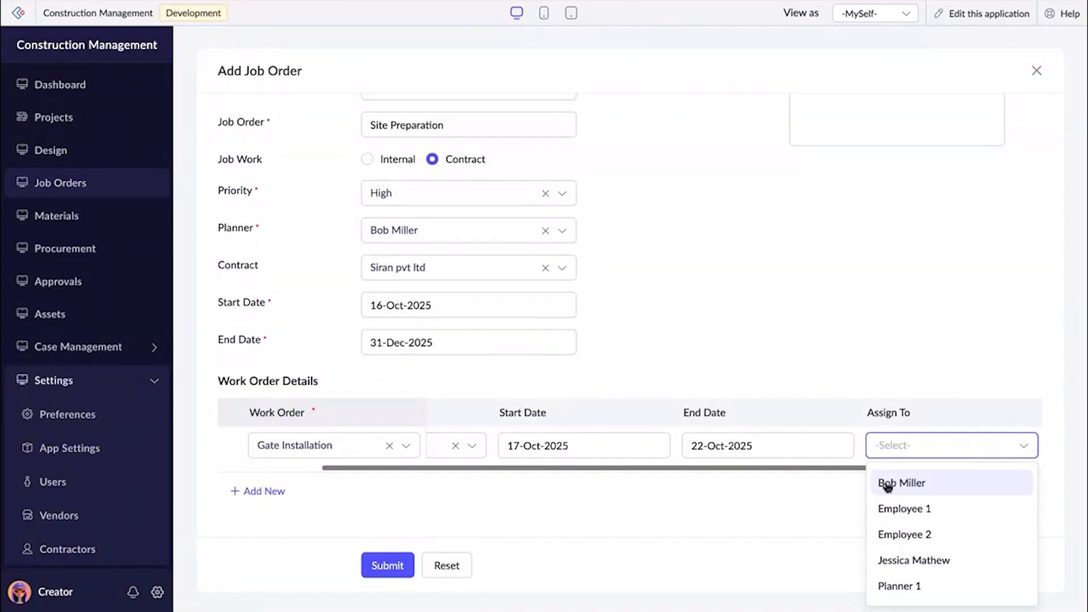
pyautogui.click(888, 488)
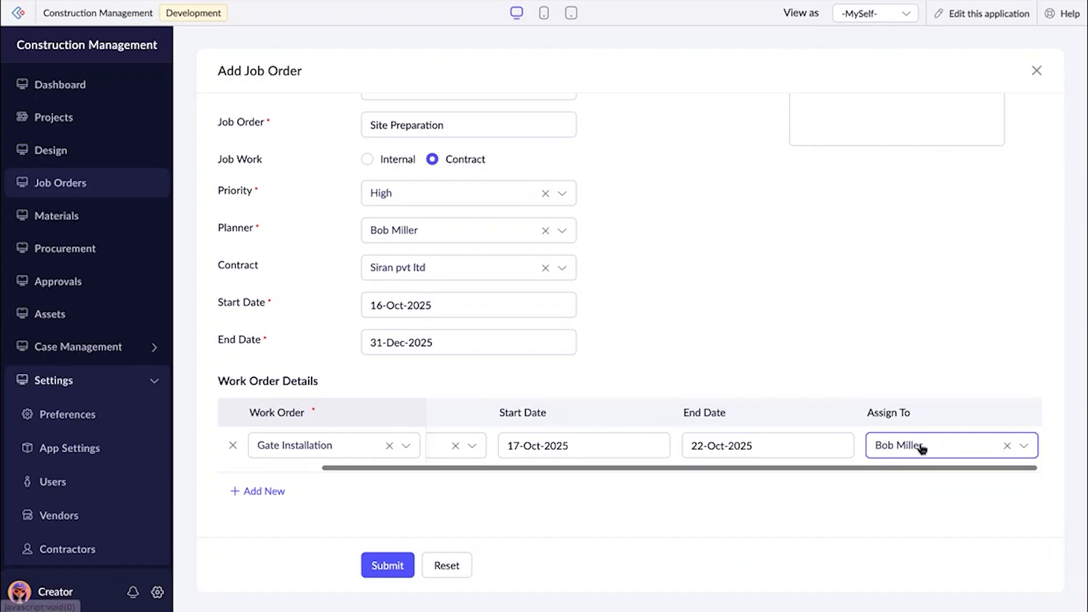
pyautogui.hscroll(-5, 921, 447)
# Add a Demolition work order with High priority to the job order's work order details.
pyautogui.click(277, 489)
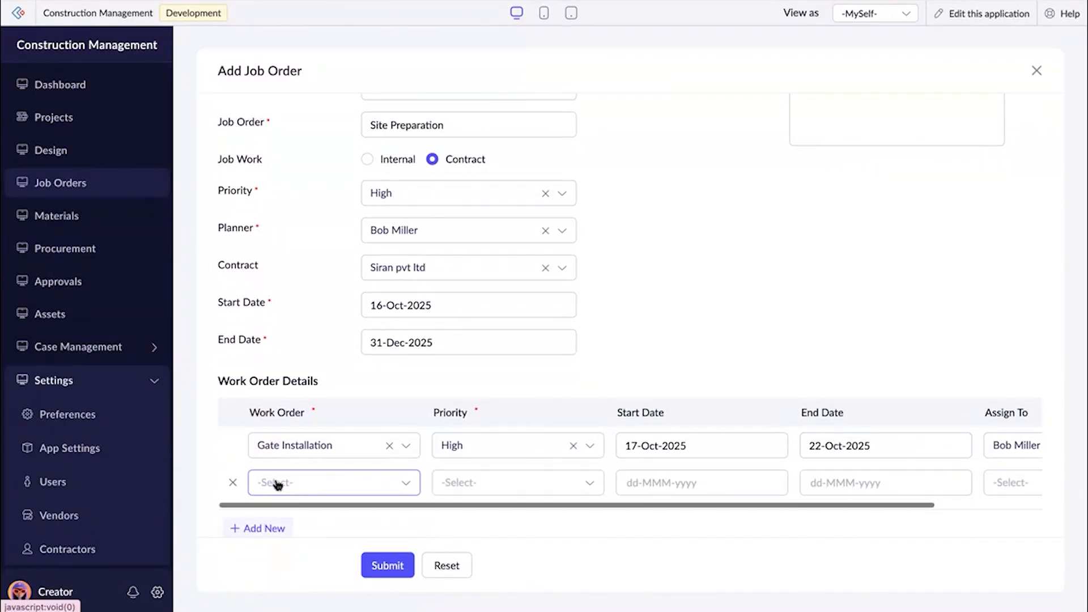
pyautogui.scroll(-1, 274, 484)
pyautogui.click(300, 451)
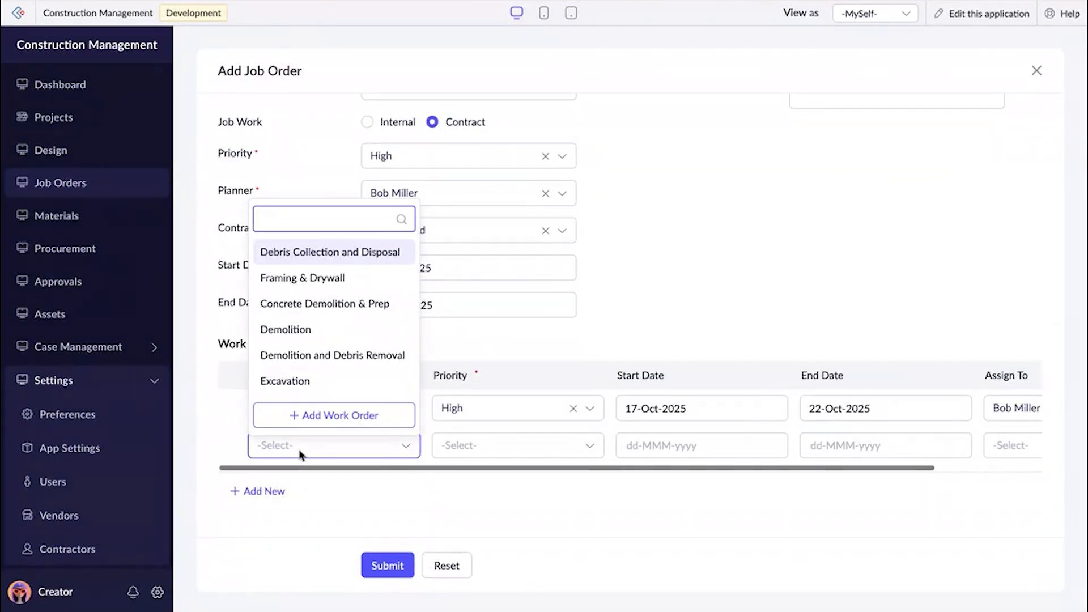
pyautogui.scroll(-1, 292, 340)
pyautogui.click(289, 299)
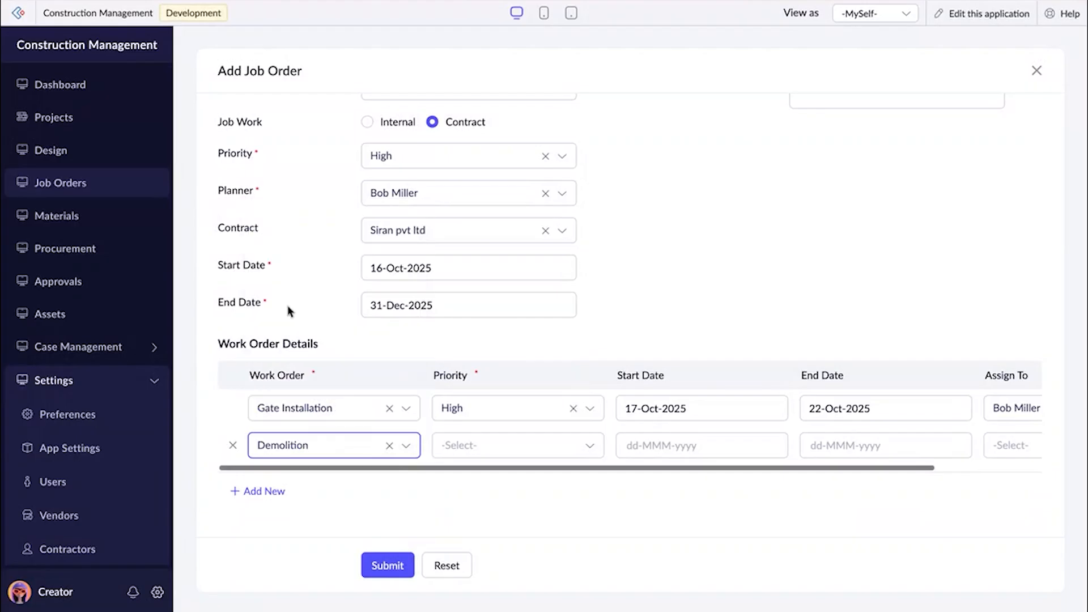
pyautogui.click(505, 452)
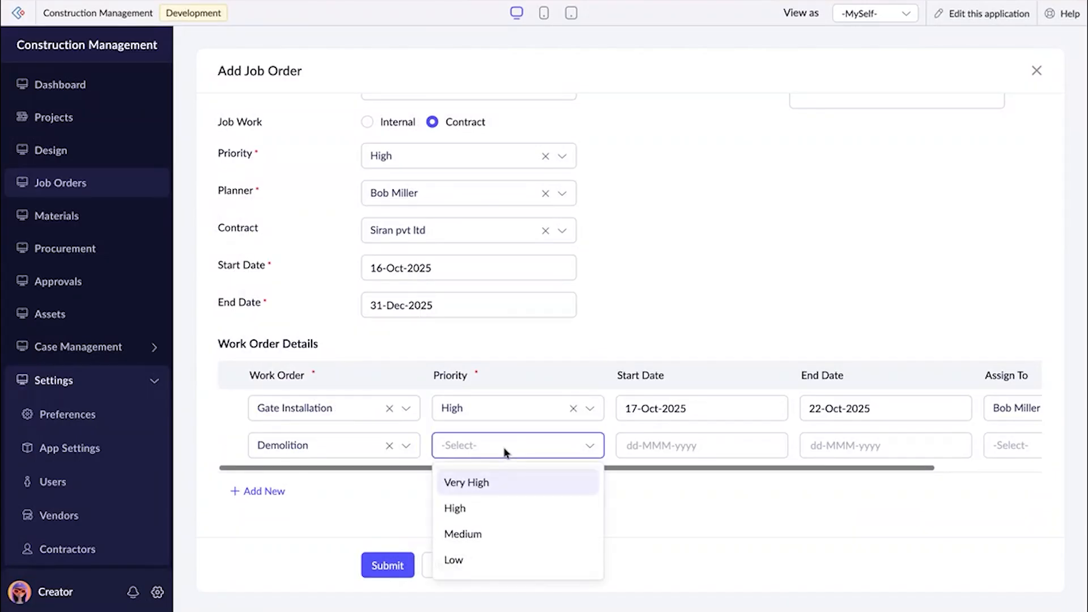
pyautogui.click(486, 507)
# Set the Demolition work order's start date to 18-Oct-2025 and assign it to the same person as the planner.
pyautogui.click(654, 450)
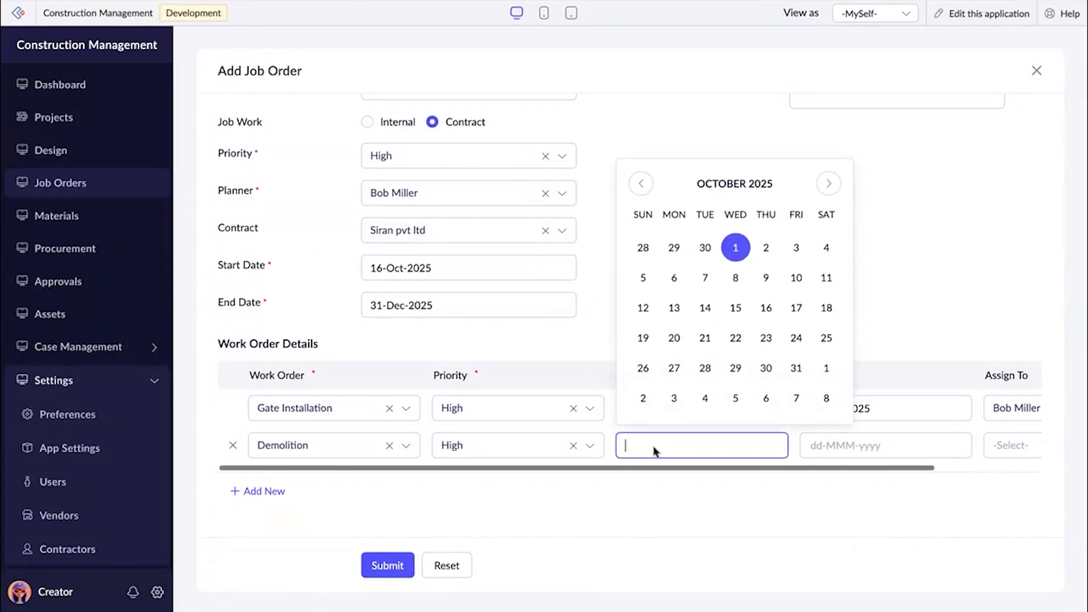
pyautogui.click(826, 308)
pyautogui.click(881, 437)
pyautogui.press('Tab')
pyautogui.click(889, 453)
pyautogui.click(893, 483)
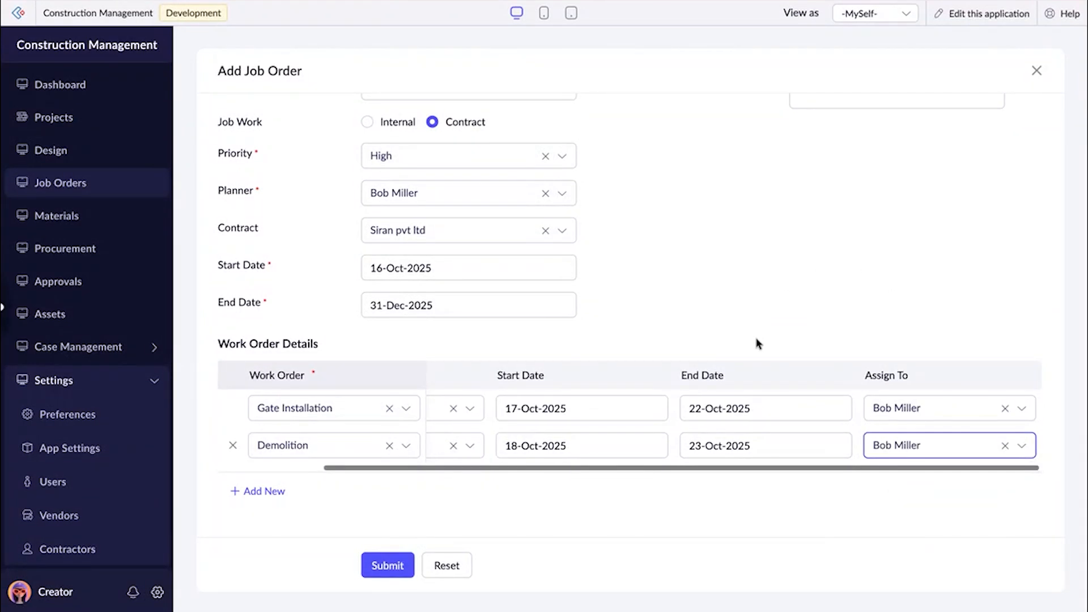
# Check the filled-in Site Preparation job order and submit it.
pyautogui.scroll(2, 758, 343)
pyautogui.scroll(-2, 757, 343)
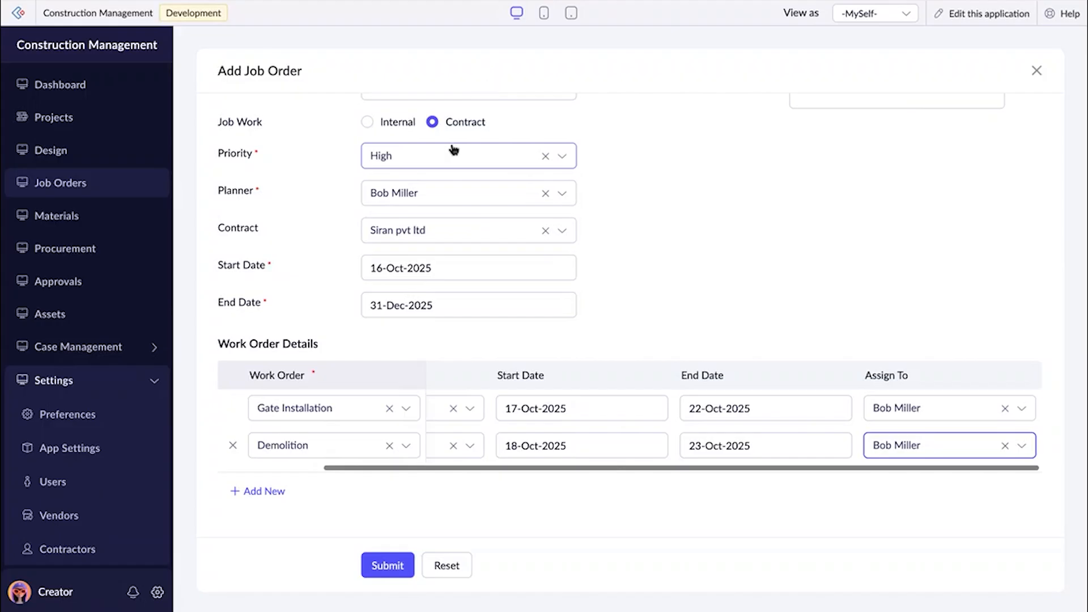
pyautogui.click(390, 566)
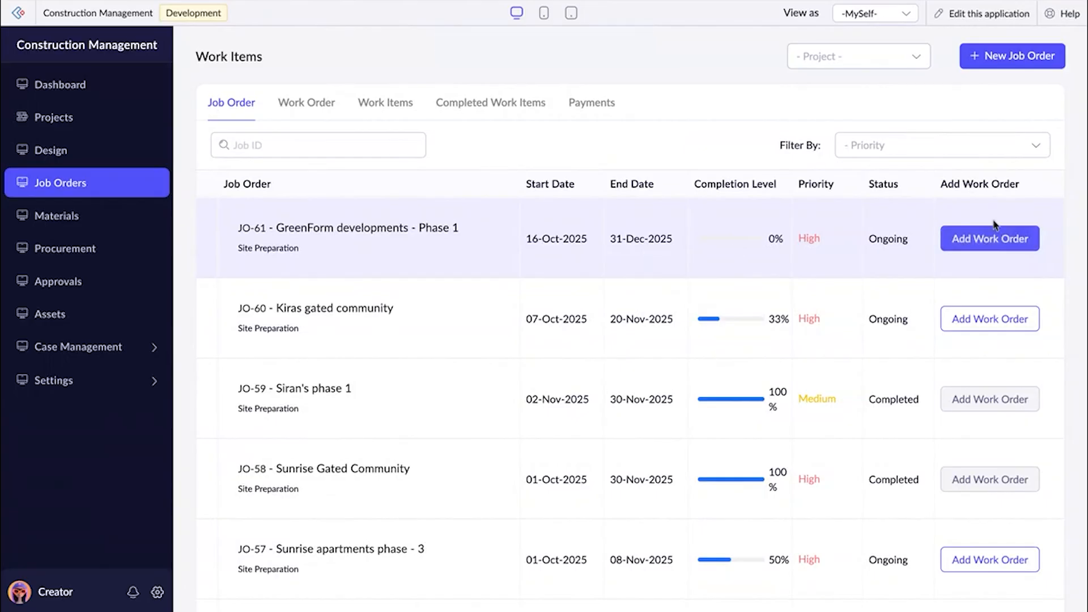
# Start a new work order for the GreenForm developments - Phase 1 job order and choose Plumbing as the work order.
pyautogui.click(984, 241)
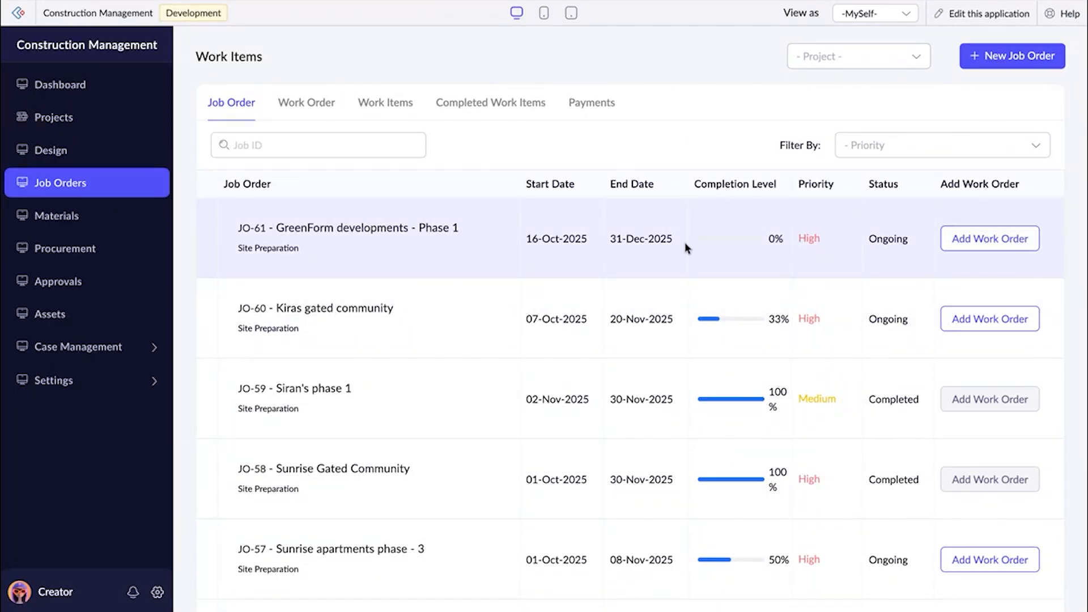
pyautogui.click(968, 228)
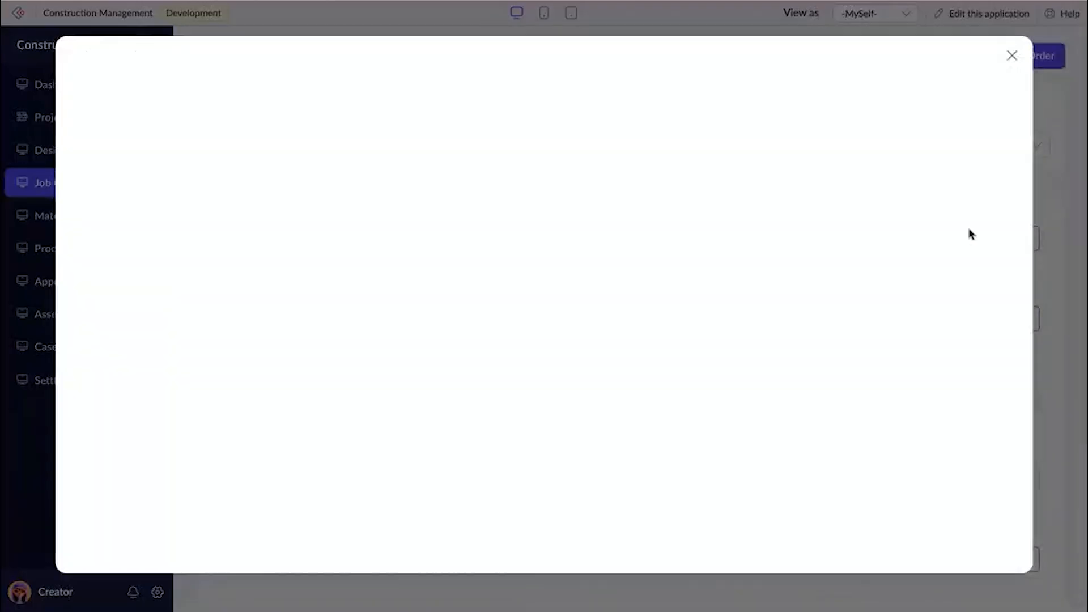
pyautogui.click(290, 219)
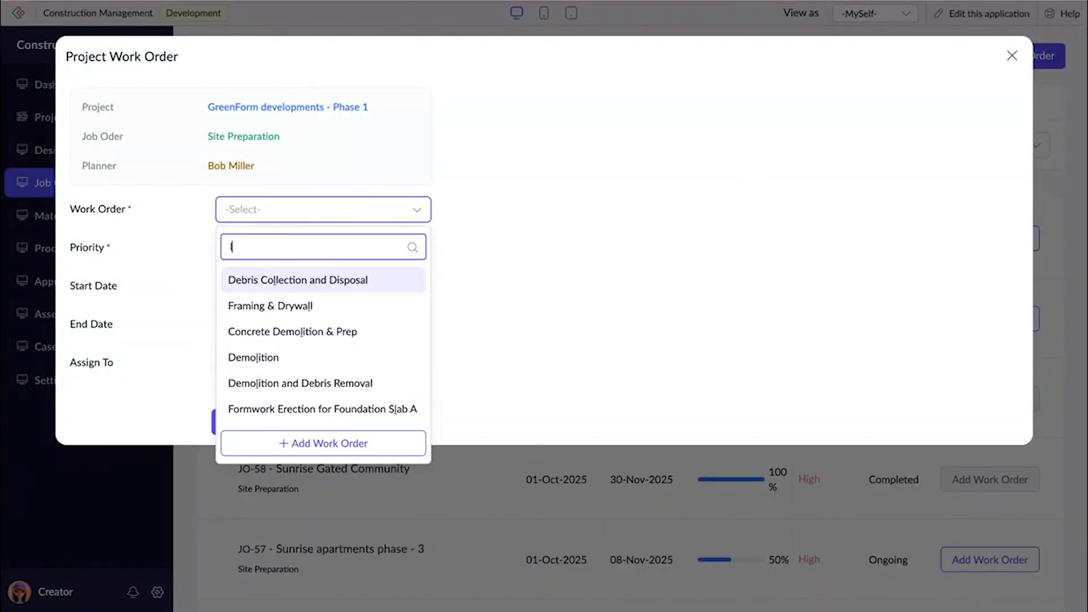
pyautogui.write('la')
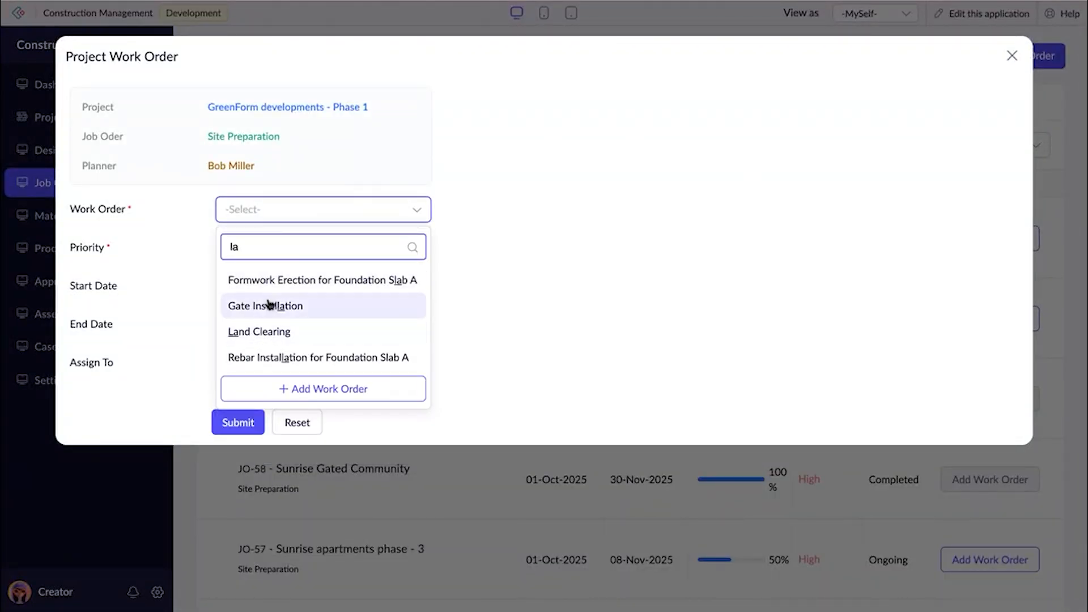
pyautogui.press('BackSpace')
pyautogui.press('BackSpace')
pyautogui.write('p')
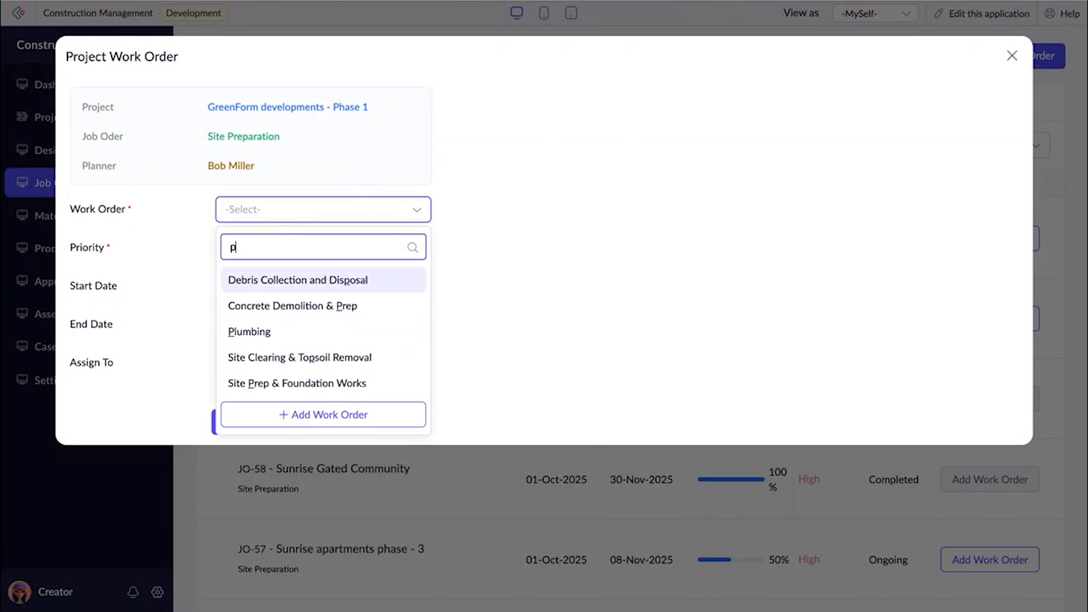
pyautogui.click(291, 333)
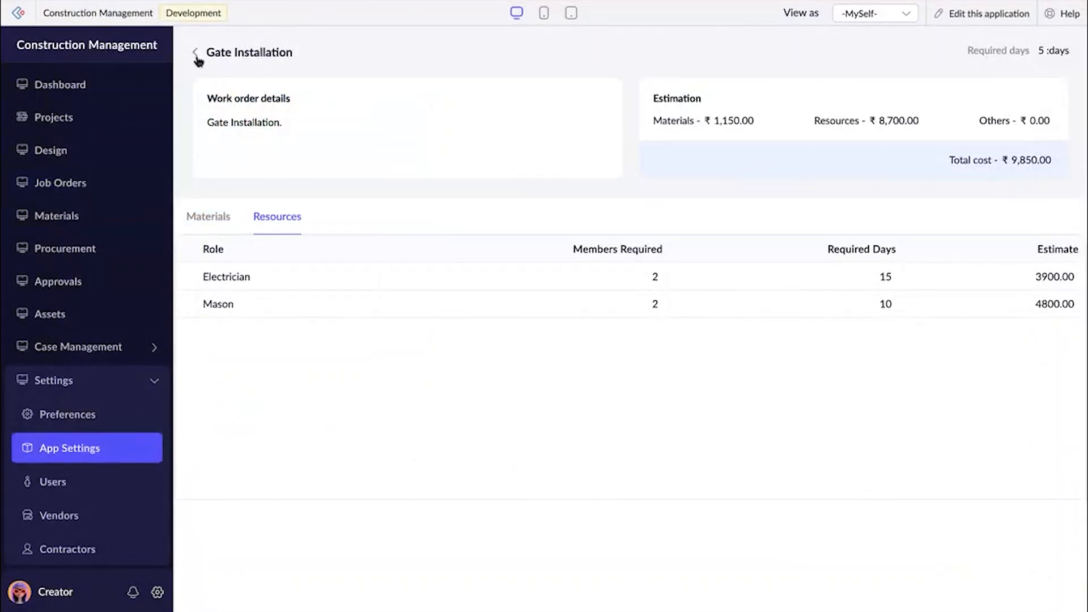
# Look up the predefined work orders and their costs in the app settings.
pyautogui.click(196, 53)
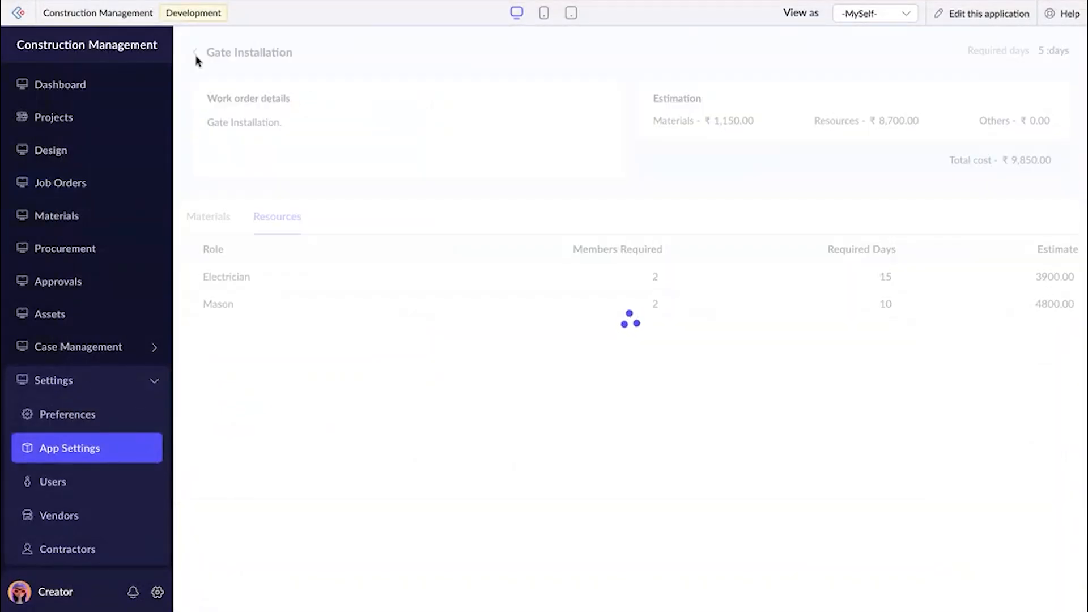
pyautogui.click(292, 241)
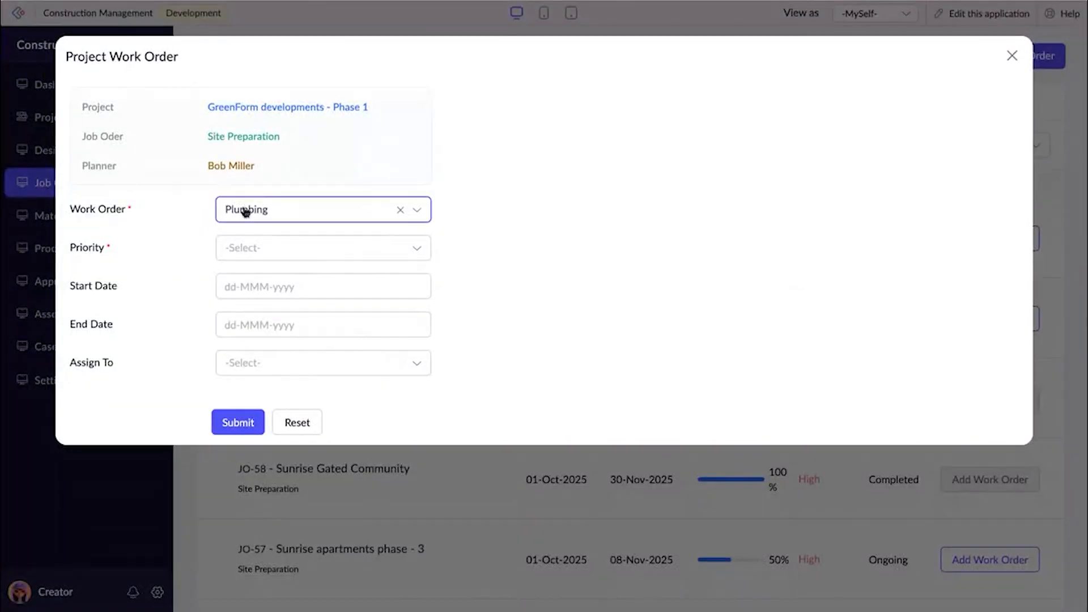
# Give the Plumbing work order High priority and start date 24-Oct-2025, assign it to the planner, and submit it.
pyautogui.click(249, 247)
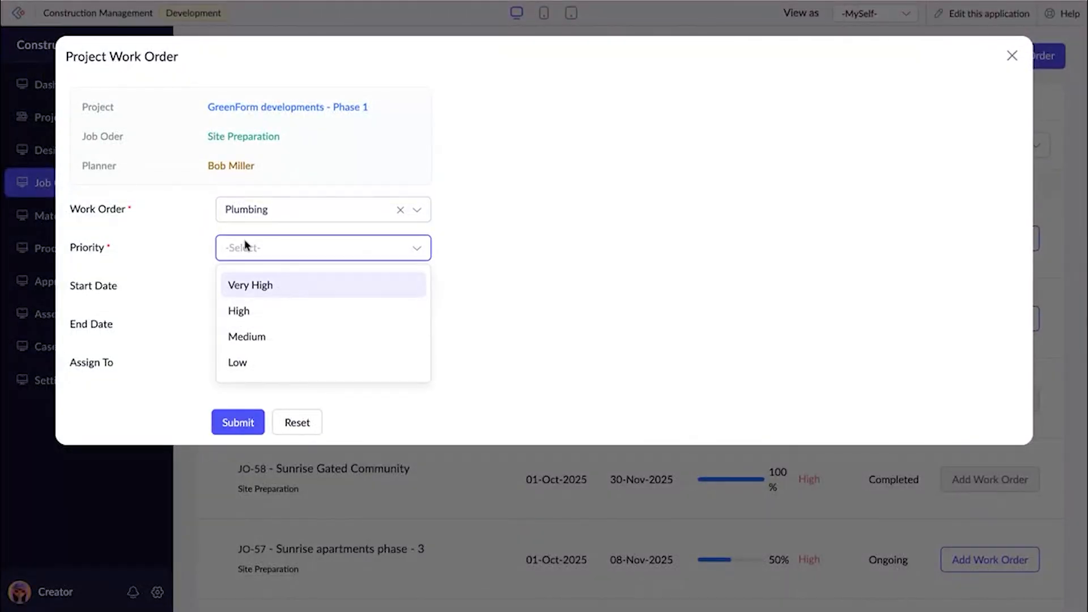
pyautogui.click(288, 310)
pyautogui.click(284, 292)
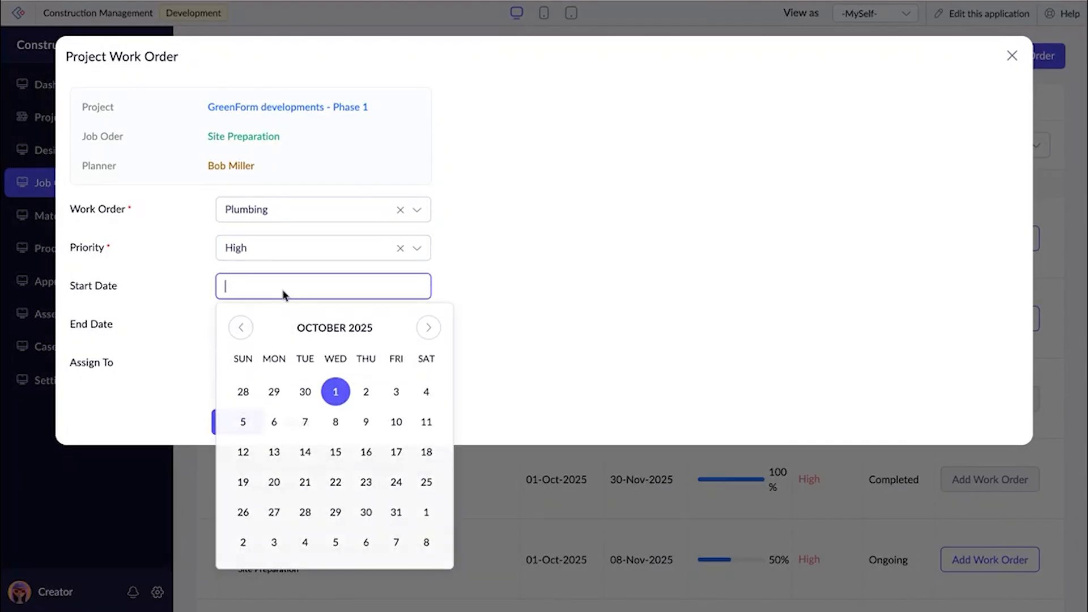
pyautogui.click(396, 483)
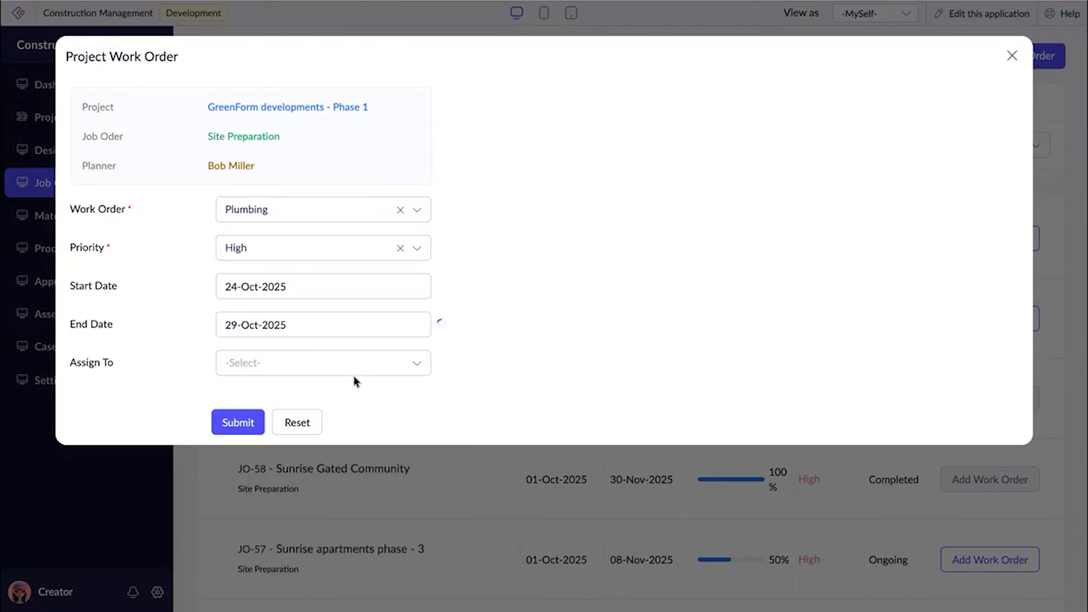
pyautogui.click(278, 366)
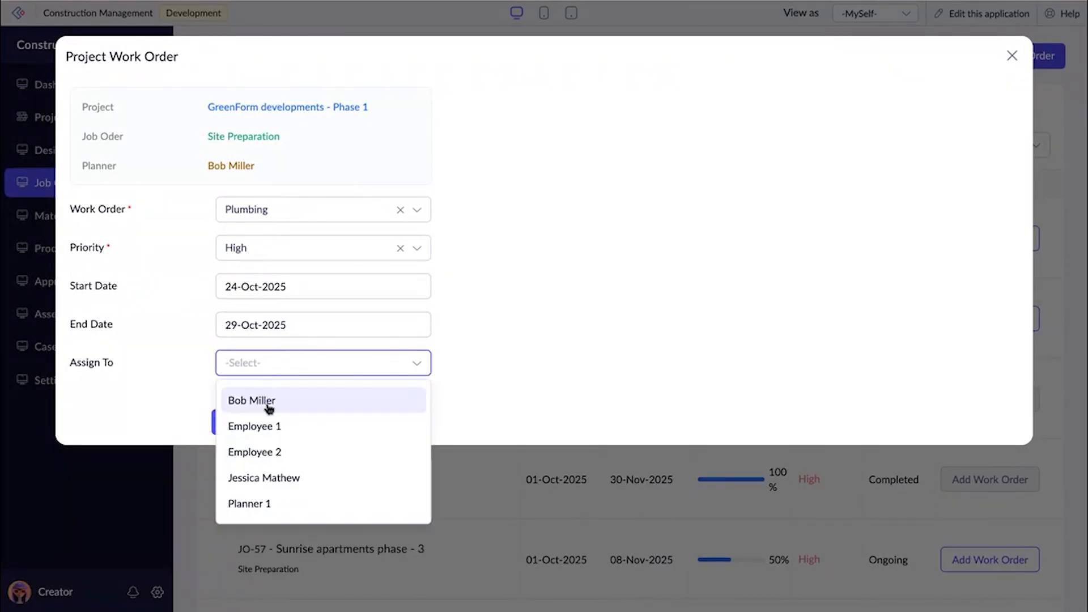
pyautogui.click(267, 406)
pyautogui.click(238, 425)
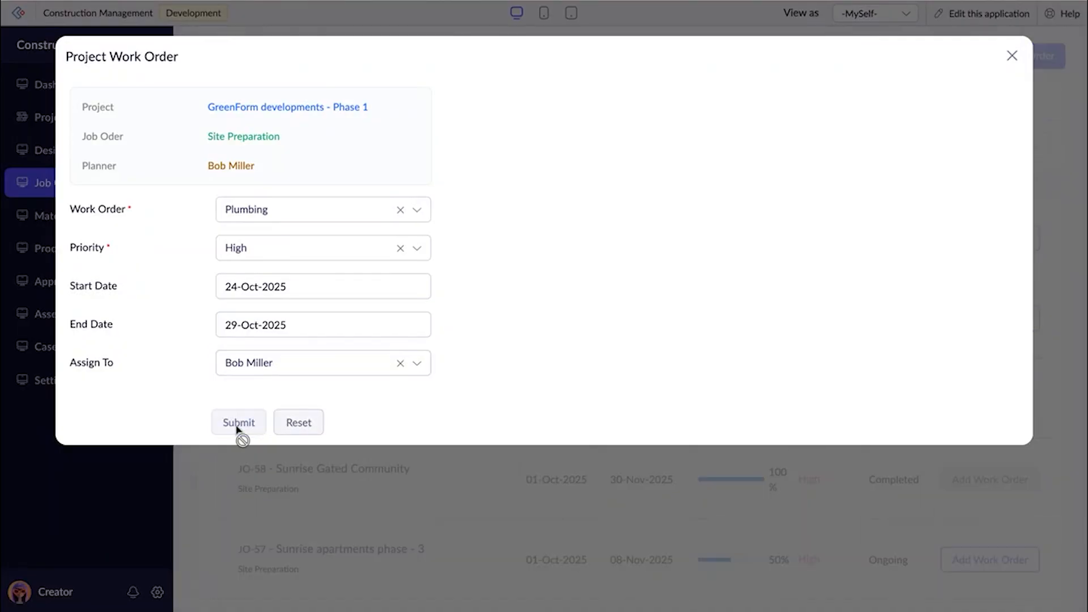
pyautogui.click(1010, 58)
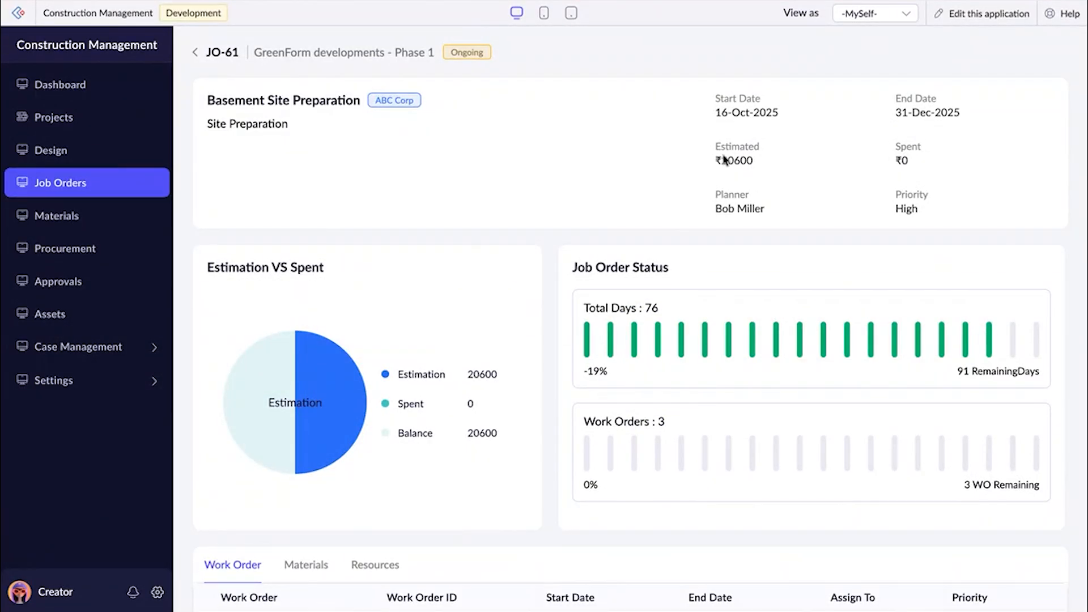
# Examine the work orders, required materials and required resources of the GreenForm developments - Phase 1 job order.
pyautogui.scroll(-2, 724, 160)
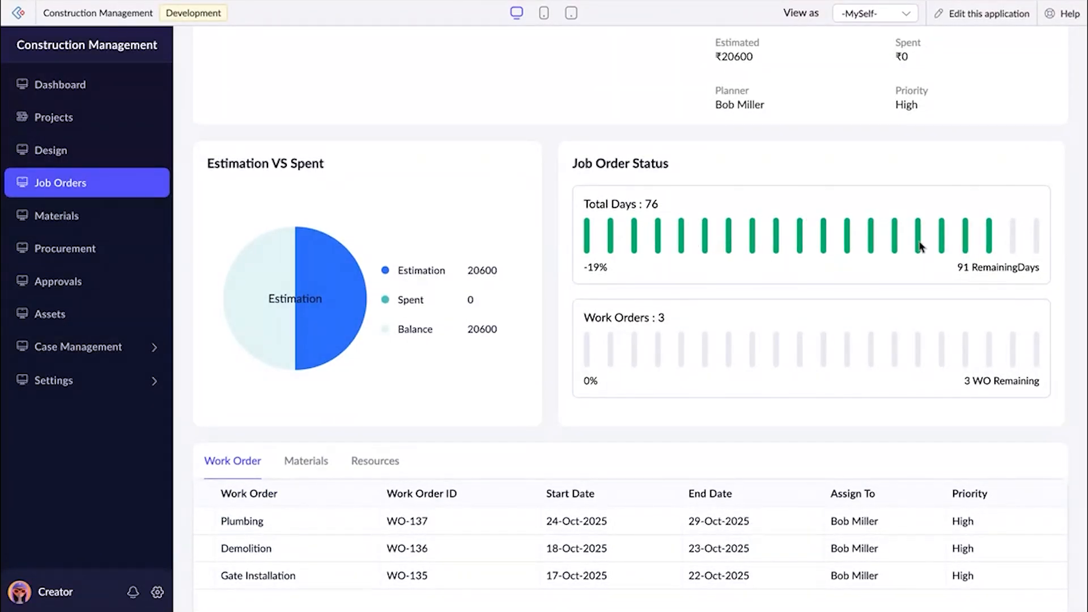
pyautogui.scroll(-2, 919, 246)
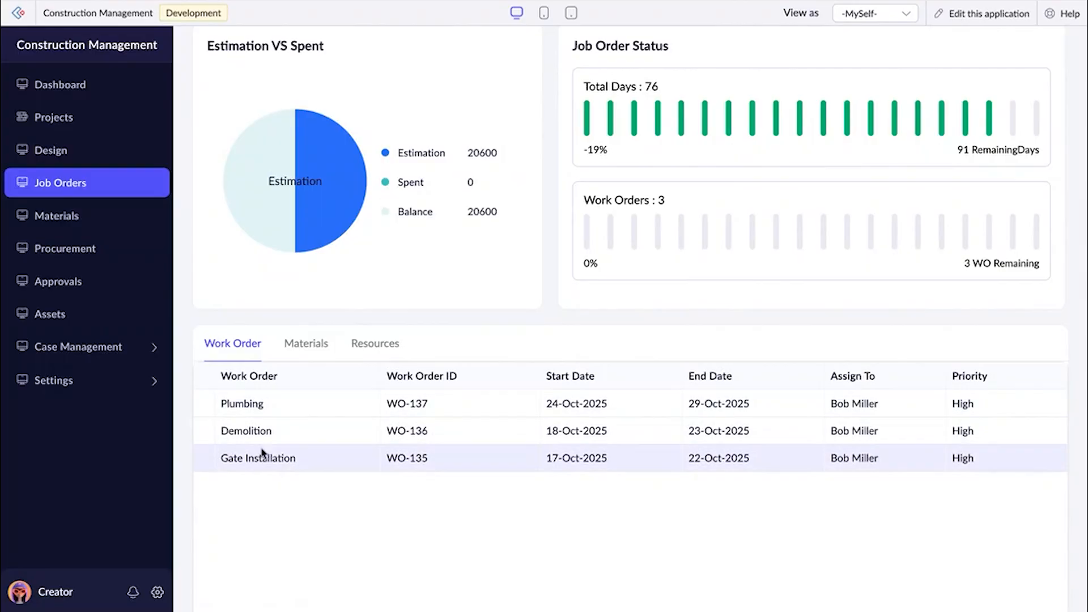
pyautogui.click(301, 347)
pyautogui.scroll(-3, 340, 404)
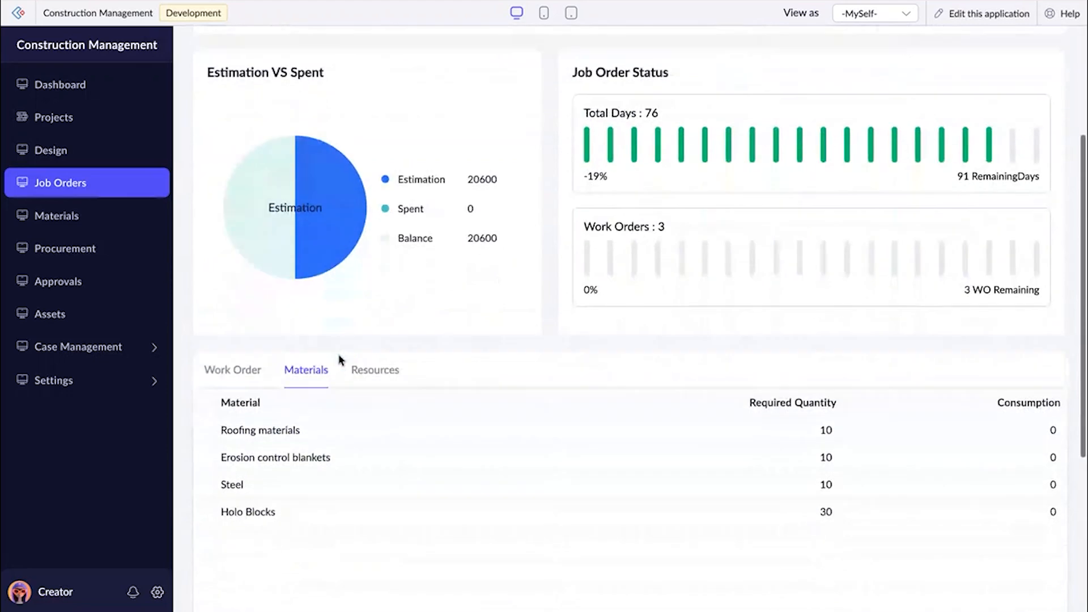
pyautogui.click(371, 371)
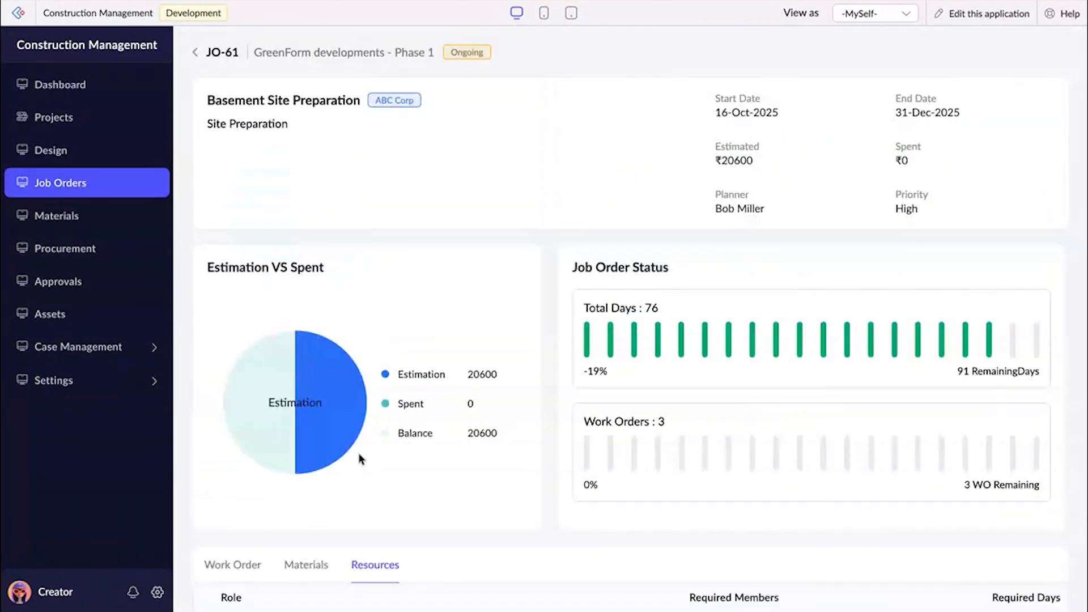
pyautogui.scroll(-6, 358, 454)
pyautogui.scroll(1, 397, 278)
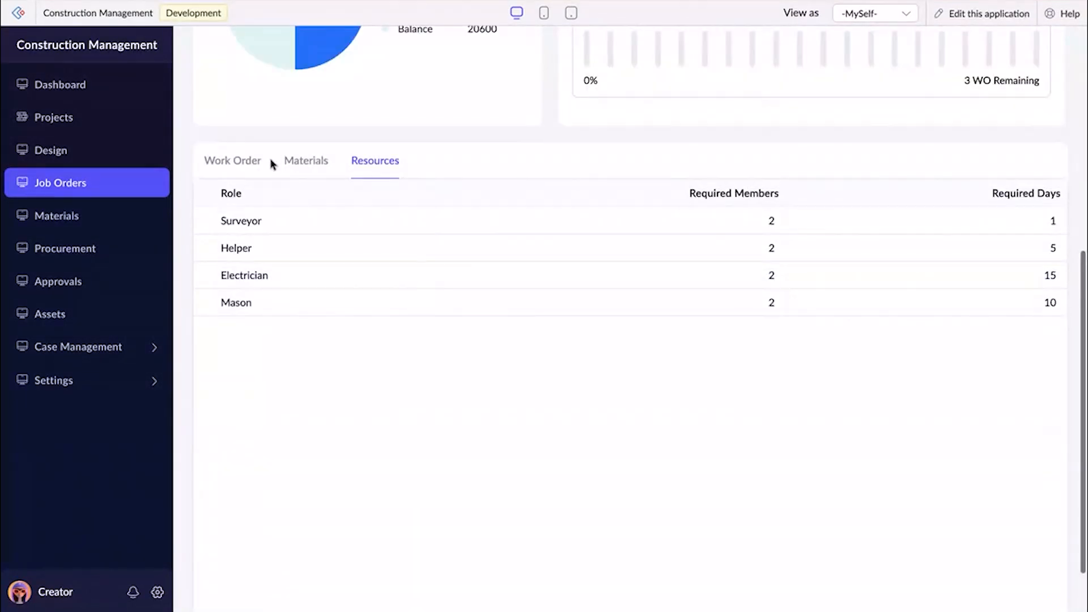
pyautogui.click(250, 163)
pyautogui.scroll(-3, 274, 487)
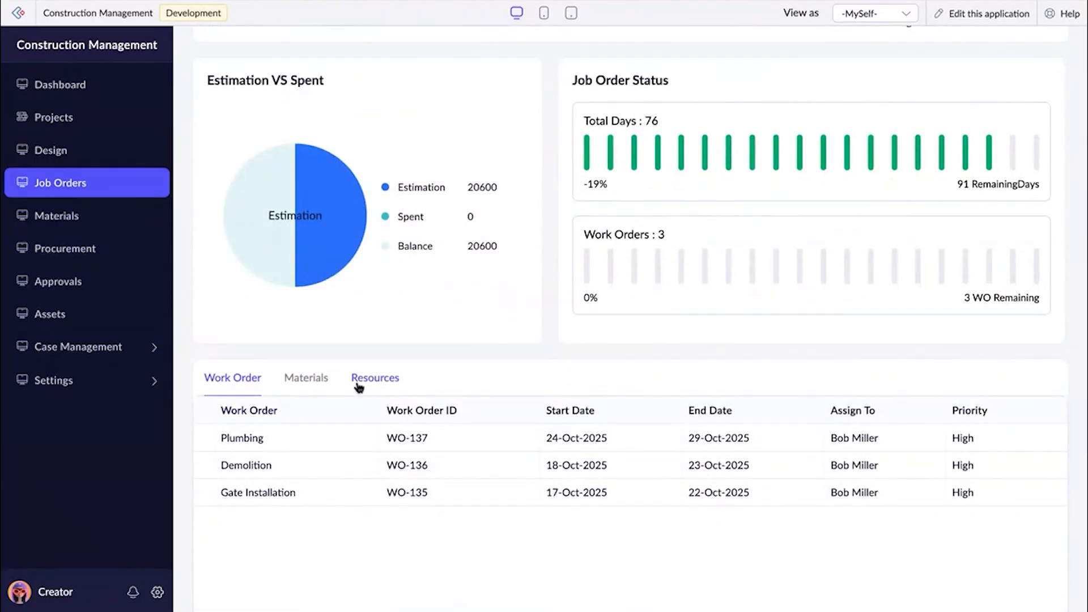
# Check the job order's start date, end date and estimated cost in its summary.
pyautogui.scroll(3, 293, 436)
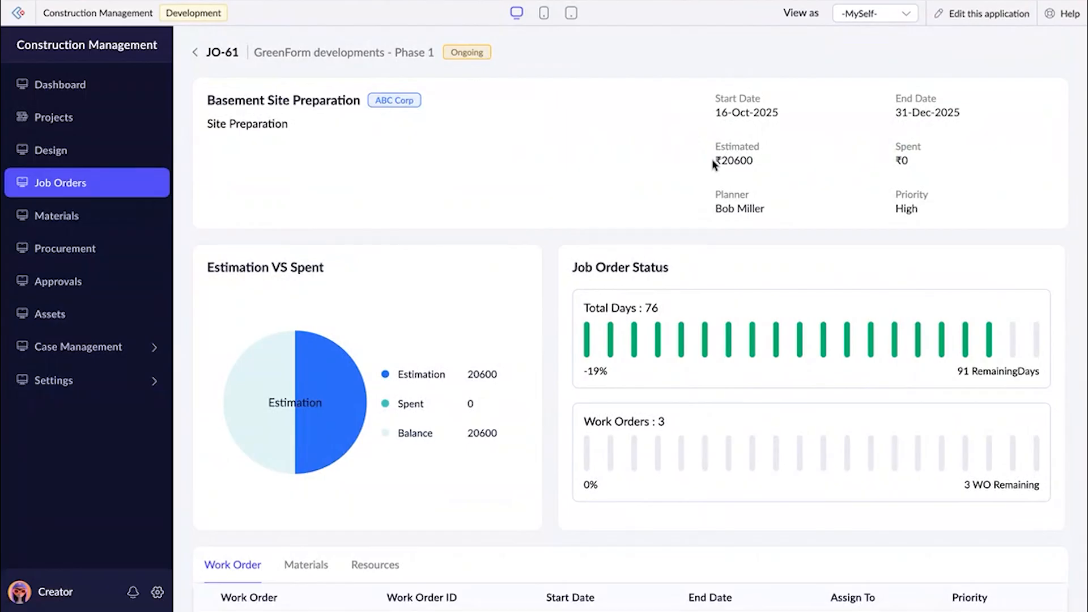
pyautogui.moveTo(713, 163); pyautogui.dragTo(735, 164)
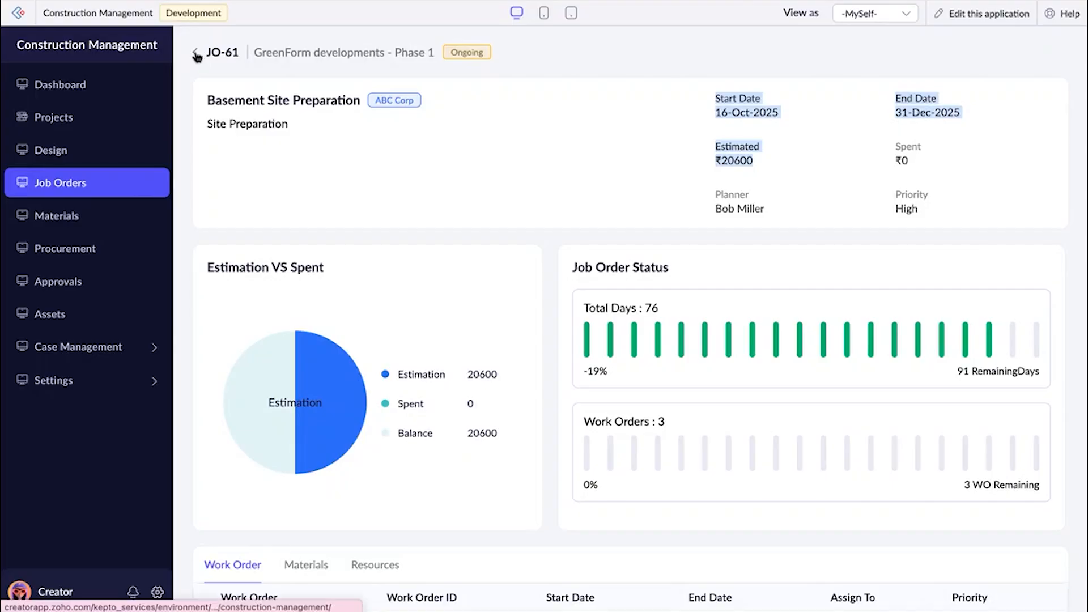
pyautogui.scroll(-8, 366, 180)
pyautogui.scroll(8, 366, 180)
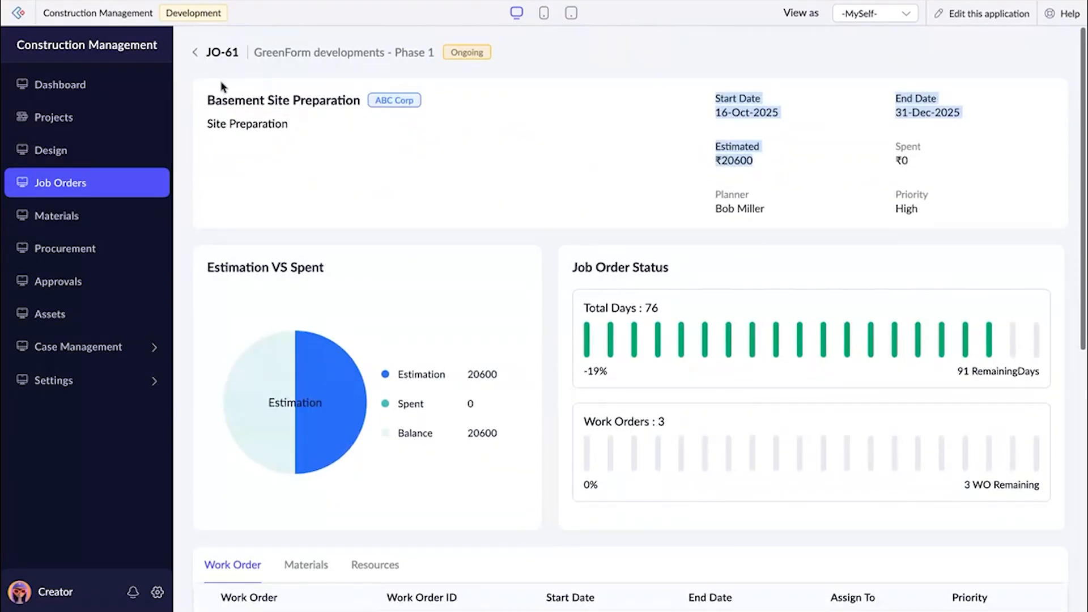
# Leave the job order details and look through the work order cards for the Site Preparation job order.
pyautogui.click(193, 53)
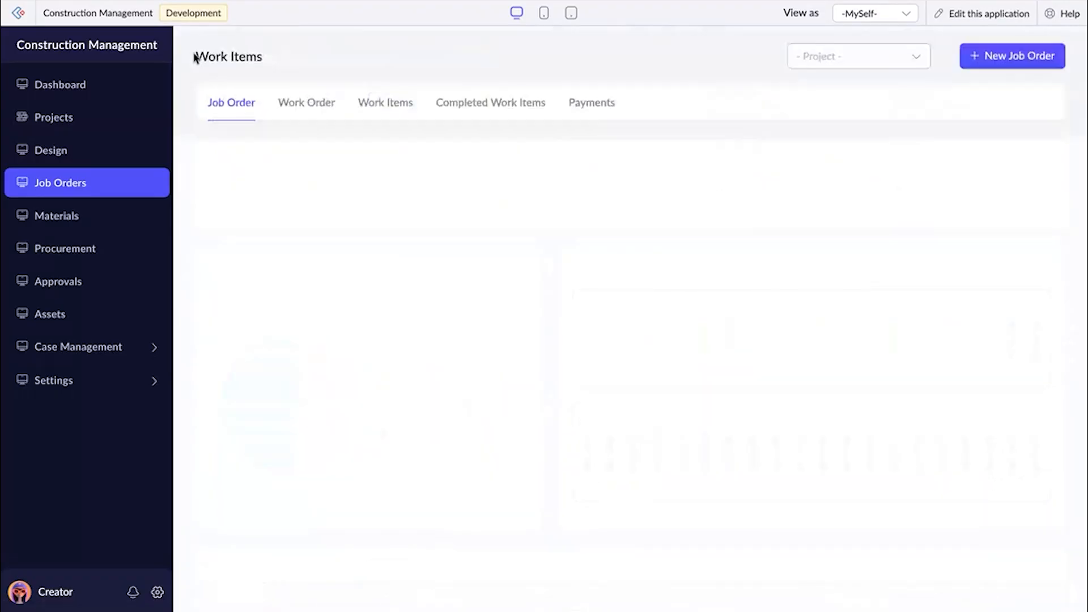
pyautogui.click(296, 103)
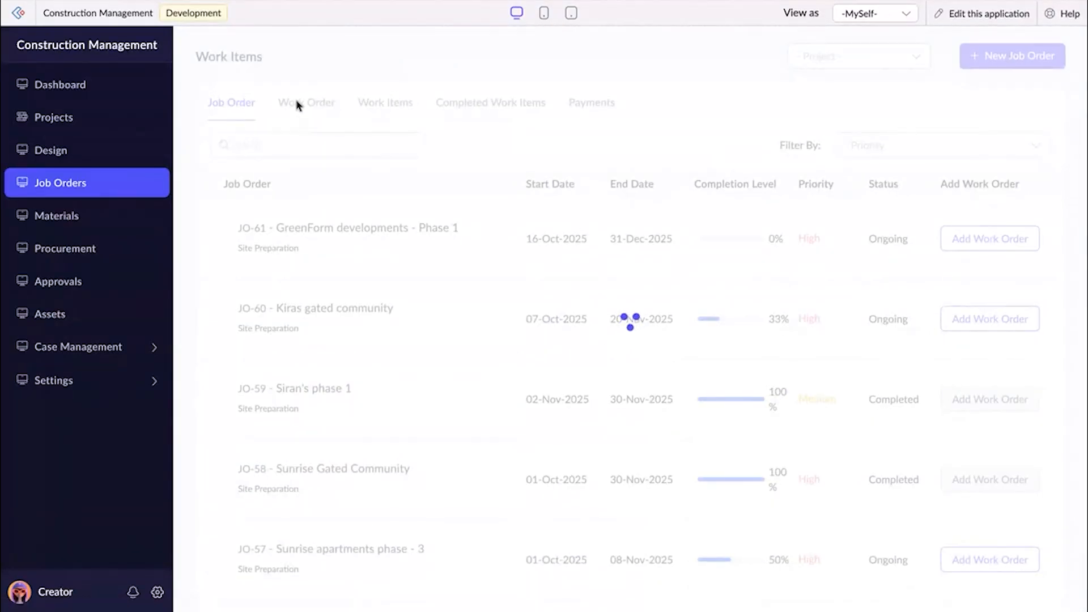
pyautogui.scroll(-20, 452, 441)
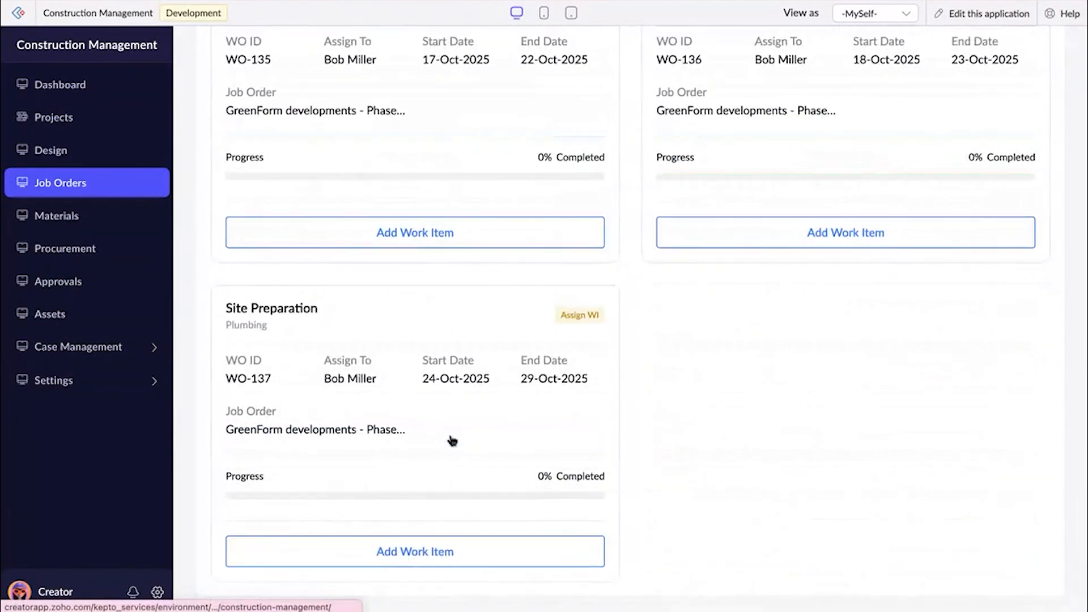
pyautogui.scroll(2, 452, 440)
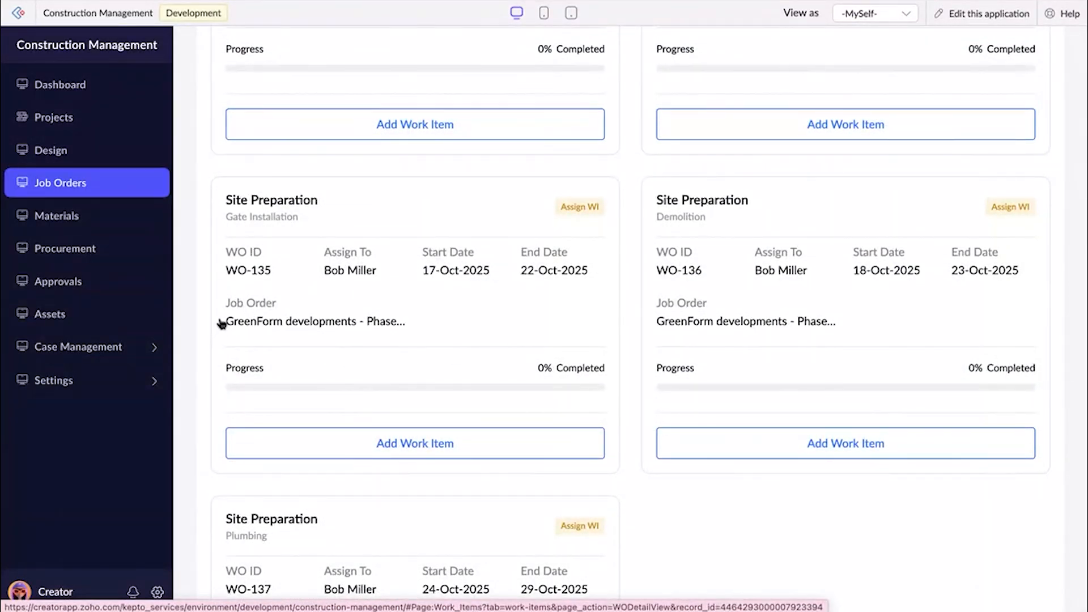
# Add a work item named "Wall construction" to the Gate Installation work order, from 16-Oct-2025 to 18-Oct-2025.
pyautogui.scroll(2, 412, 270)
pyautogui.scroll(-4, 412, 270)
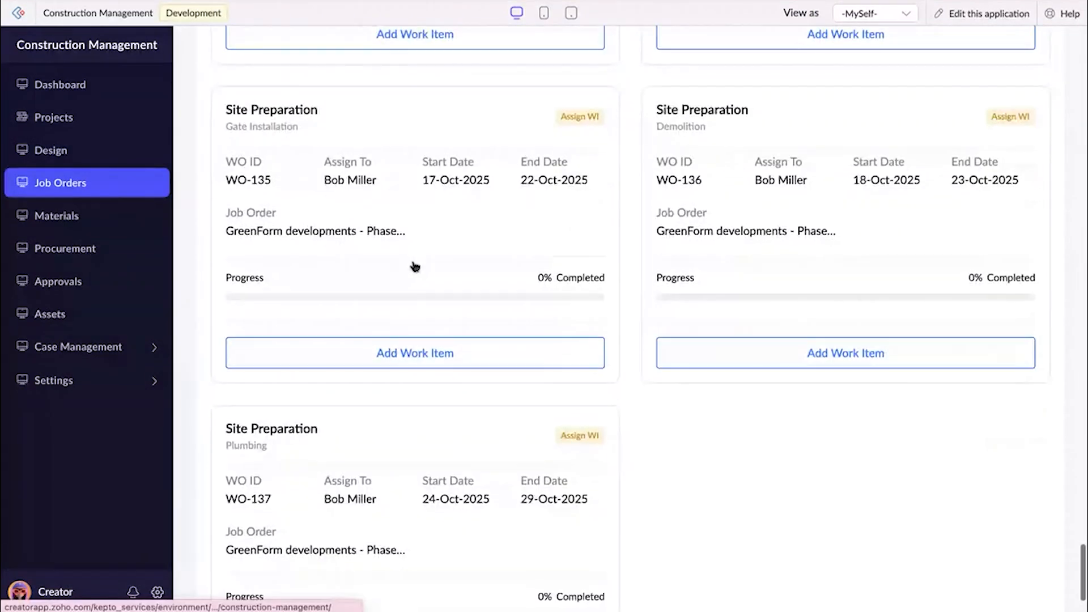
pyautogui.click(413, 358)
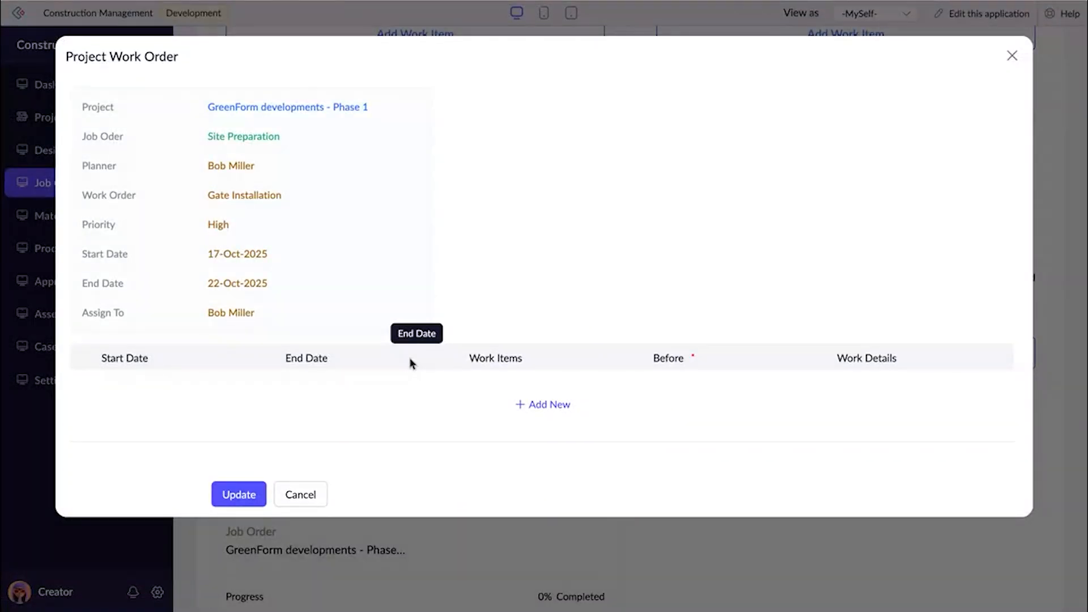
pyautogui.click(531, 406)
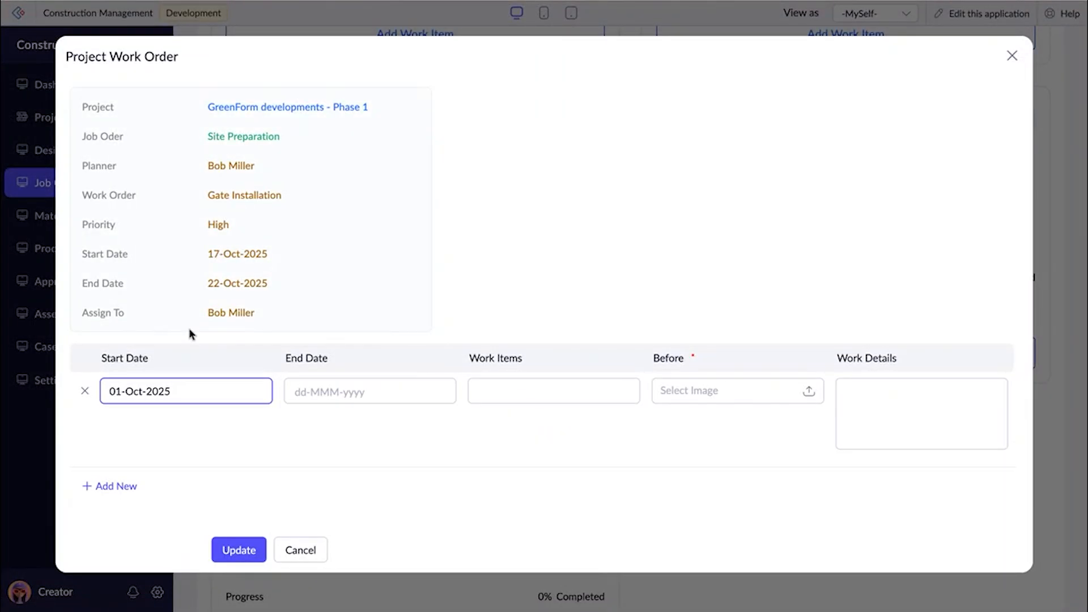
pyautogui.click(174, 400)
pyautogui.click(254, 260)
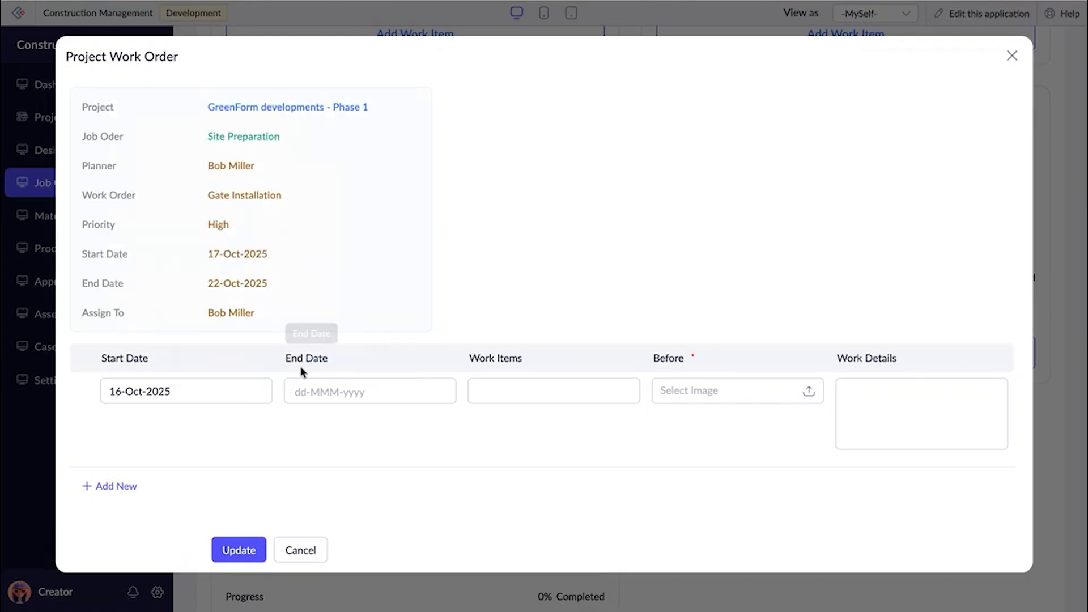
pyautogui.click(305, 393)
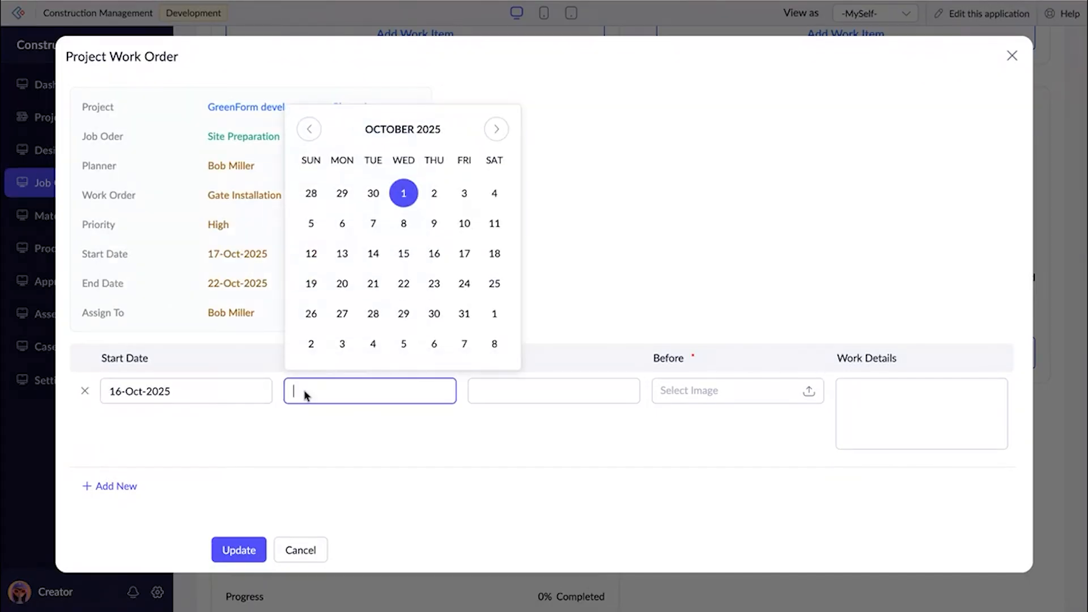
pyautogui.click(494, 254)
pyautogui.click(499, 398)
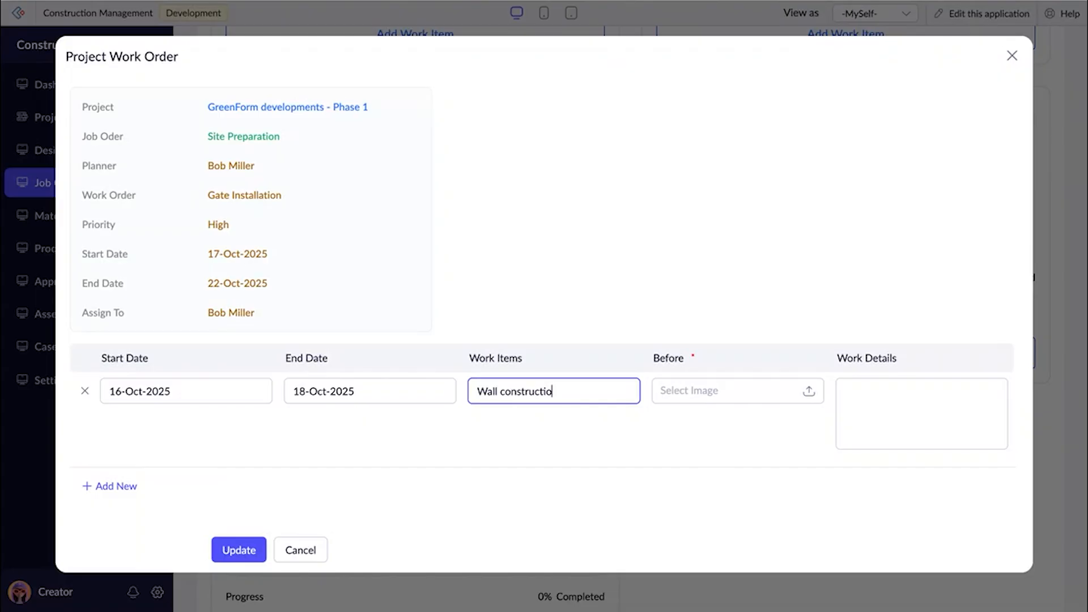
pyautogui.write('Wall construction')
# Attach Before.jpeg from the Construction folder as the before image of the Wall construction work item.
pyautogui.click(733, 391)
pyautogui.scroll(-3, 684, 335)
pyautogui.scroll(-5, 686, 341)
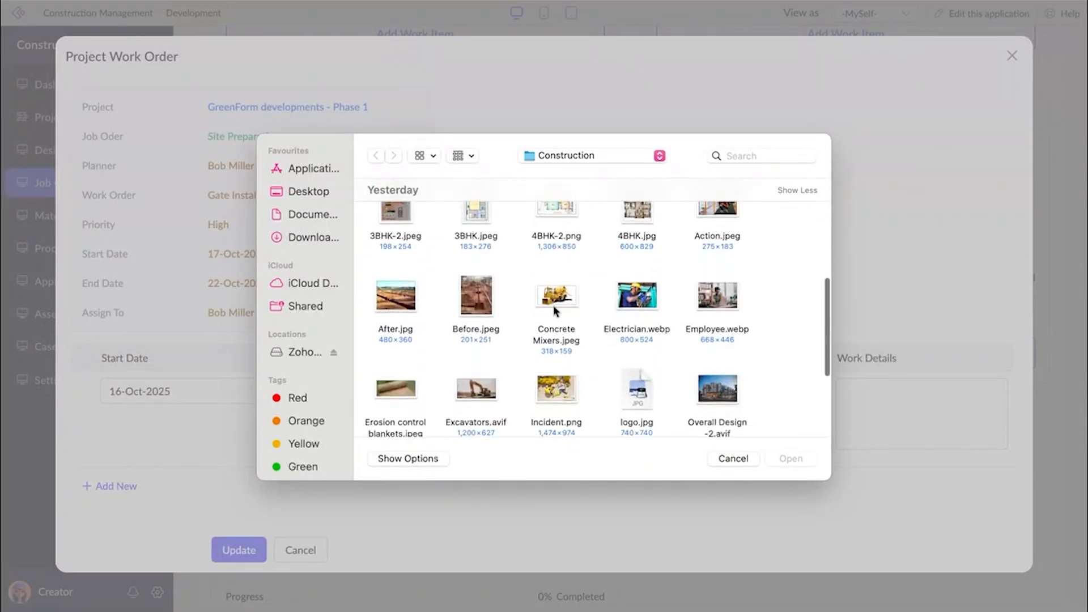
pyautogui.click(464, 307)
pyautogui.click(791, 459)
# Copy the item name "Wall construction" into the work details of the same row.
pyautogui.click(571, 393)
pyautogui.tripleClick(571, 397)
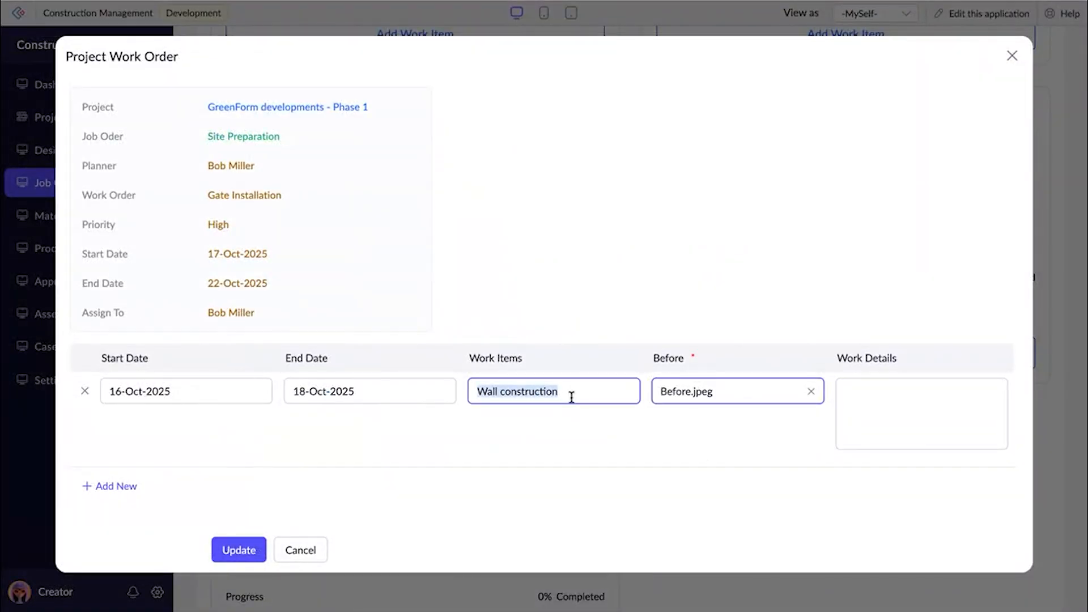
pyautogui.hotkey('ctrl', 'c')
pyautogui.click(877, 401)
pyautogui.hotkey('ctrl', 'v')
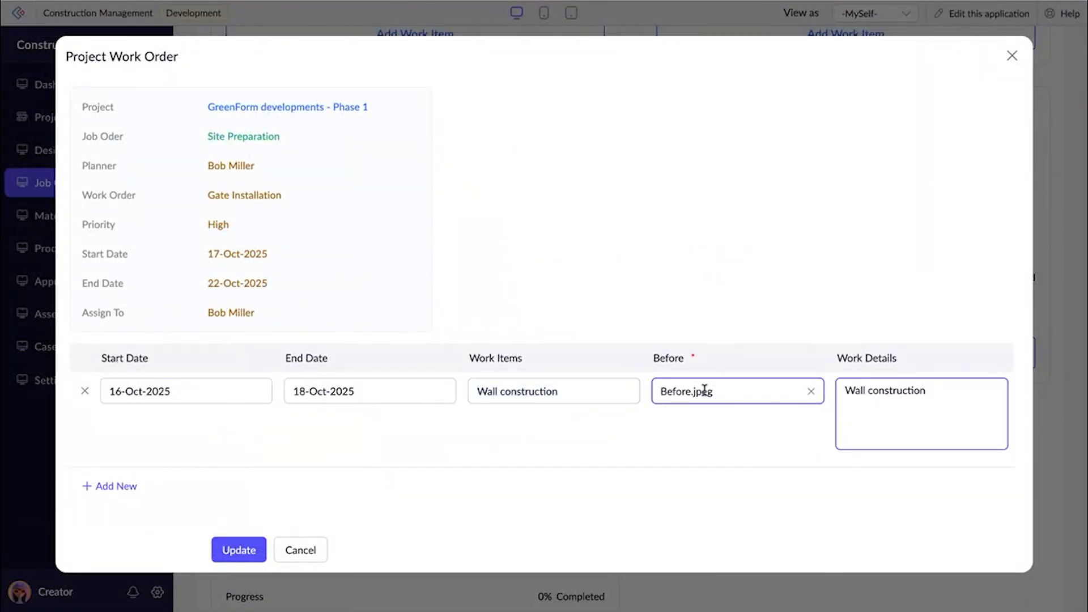
# Add a second work item named "Installing the gates", from 19-Oct-2025 to 21-Oct-2025.
pyautogui.click(124, 485)
pyautogui.click(149, 486)
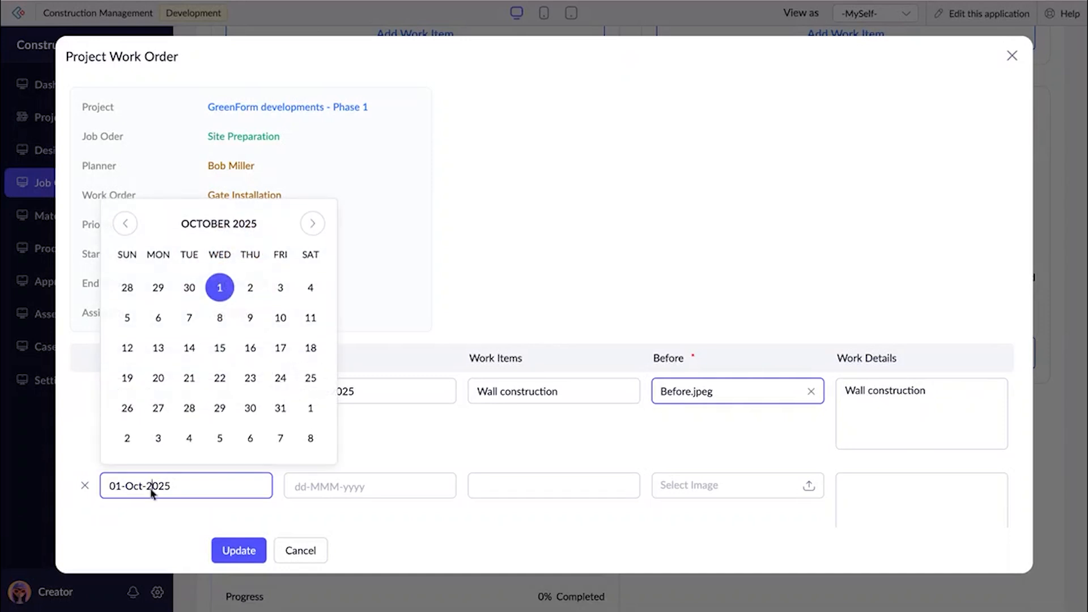
pyautogui.click(129, 380)
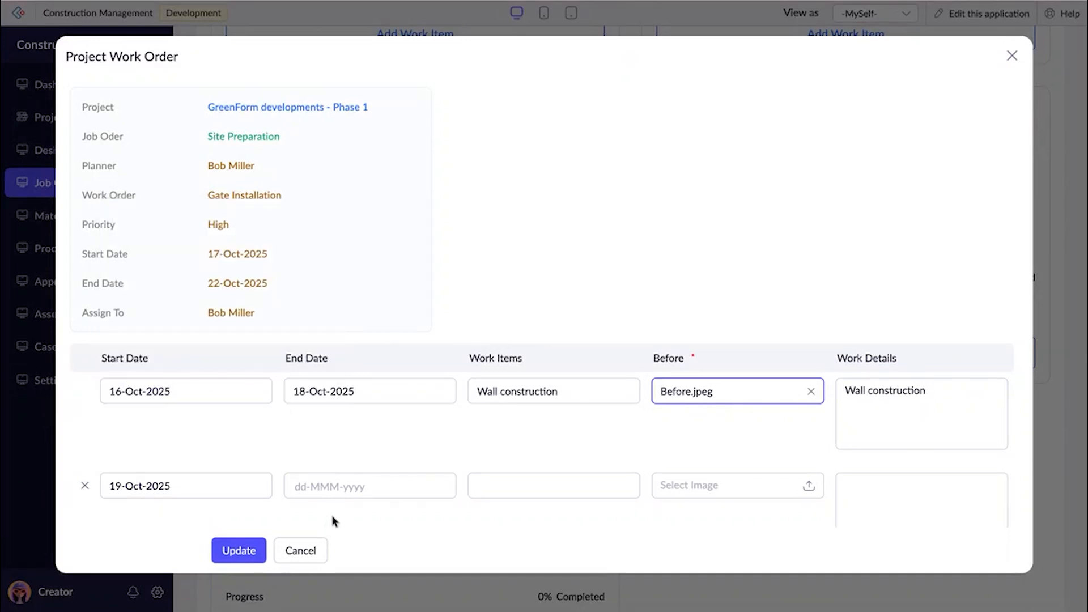
pyautogui.click(340, 498)
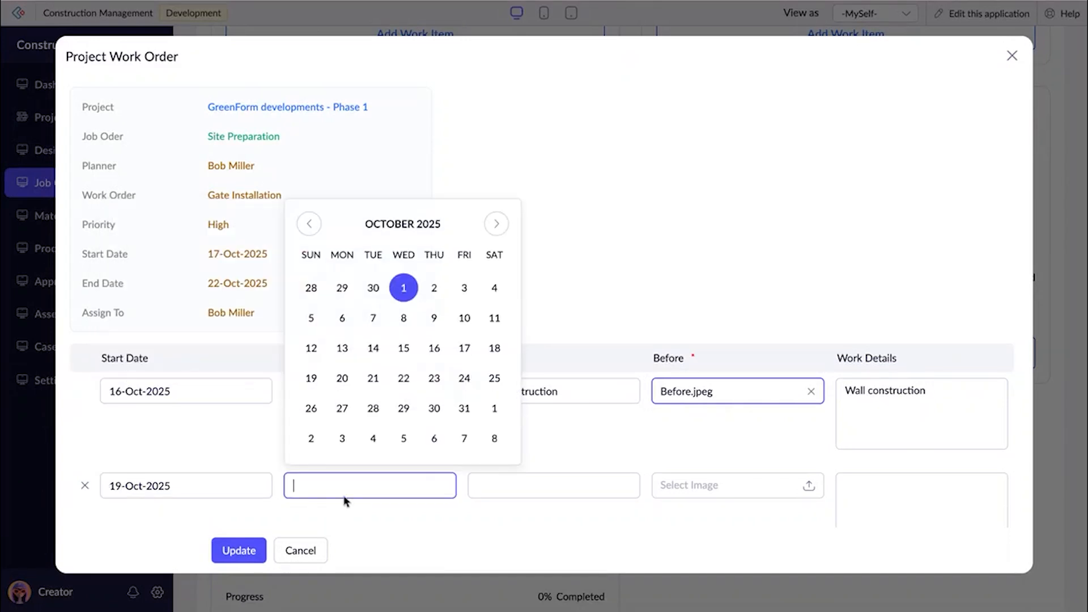
pyautogui.click(362, 378)
pyautogui.click(483, 488)
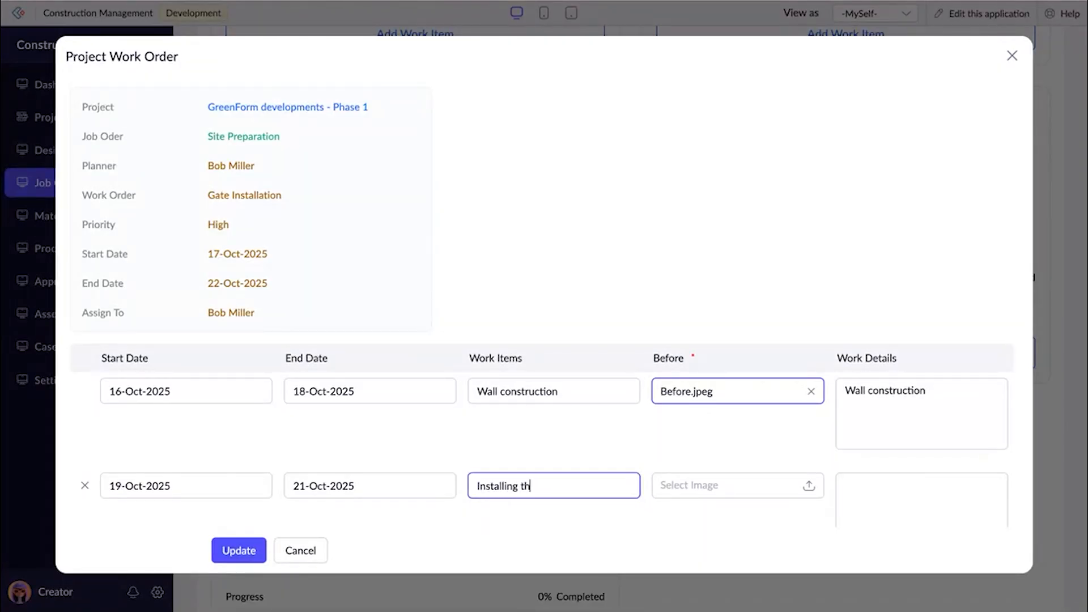
# Attach Before.jpeg as the before image of the Installing the gates work item.
pyautogui.click(664, 485)
pyautogui.scroll(-10, 623, 395)
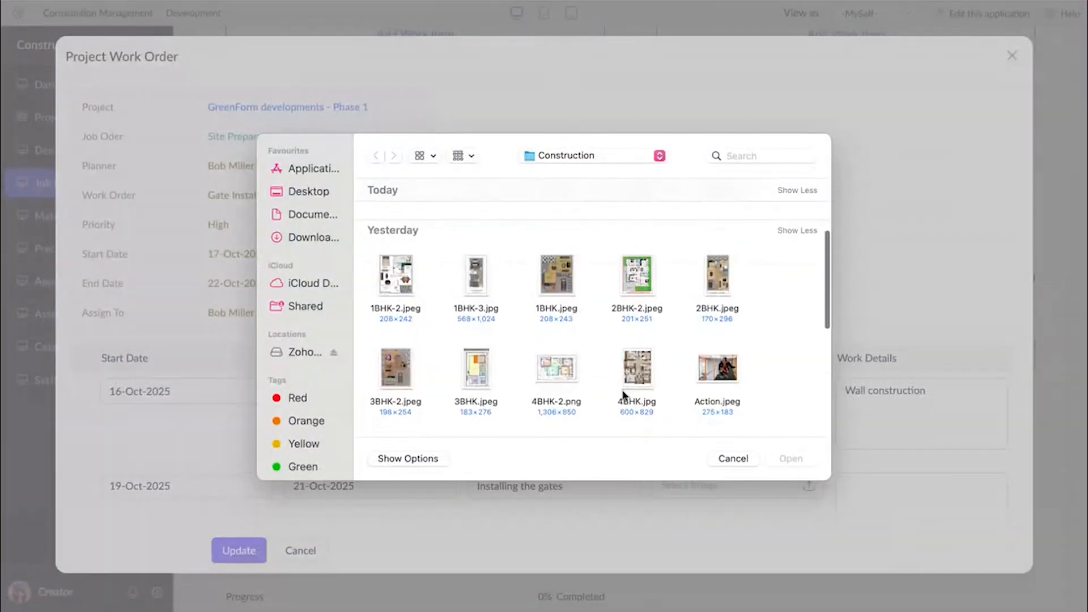
pyautogui.scroll(1, 537, 369)
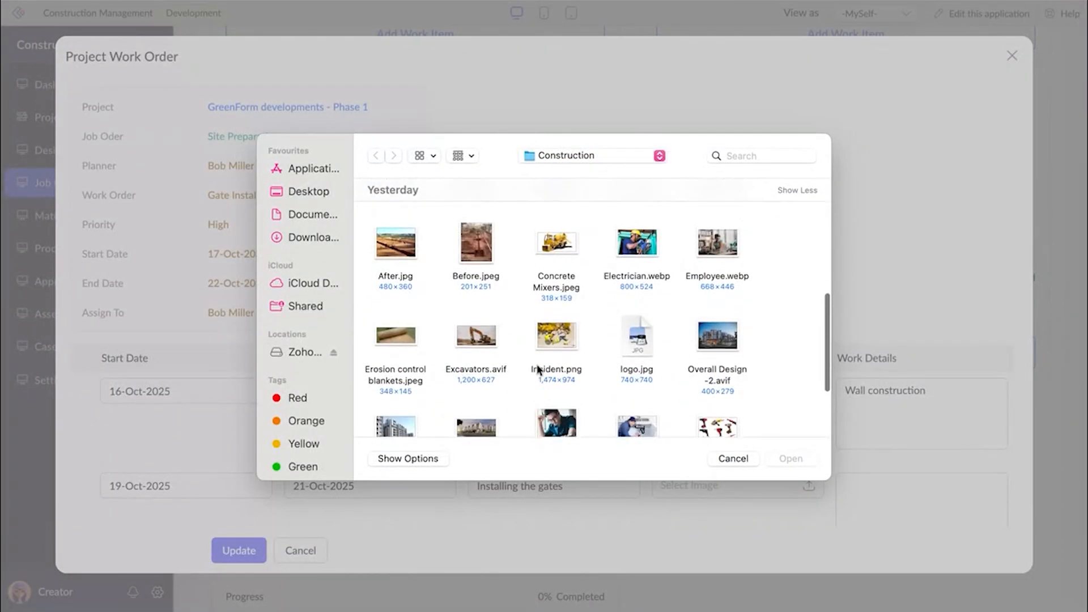
pyautogui.click(485, 277)
pyautogui.click(791, 459)
# Copy "Installing the gates" into that row's work details and save the updated Gate Installation work order.
pyautogui.click(596, 495)
pyautogui.press('super+a')
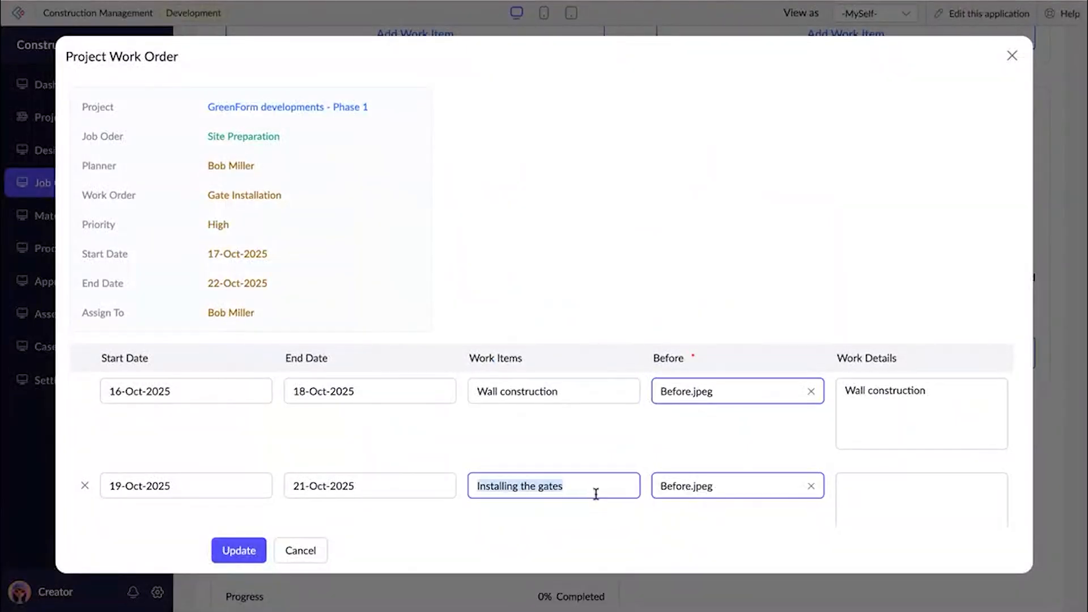
pyautogui.click(928, 520)
pyautogui.press('super+v')
pyautogui.scroll(-2, 719, 277)
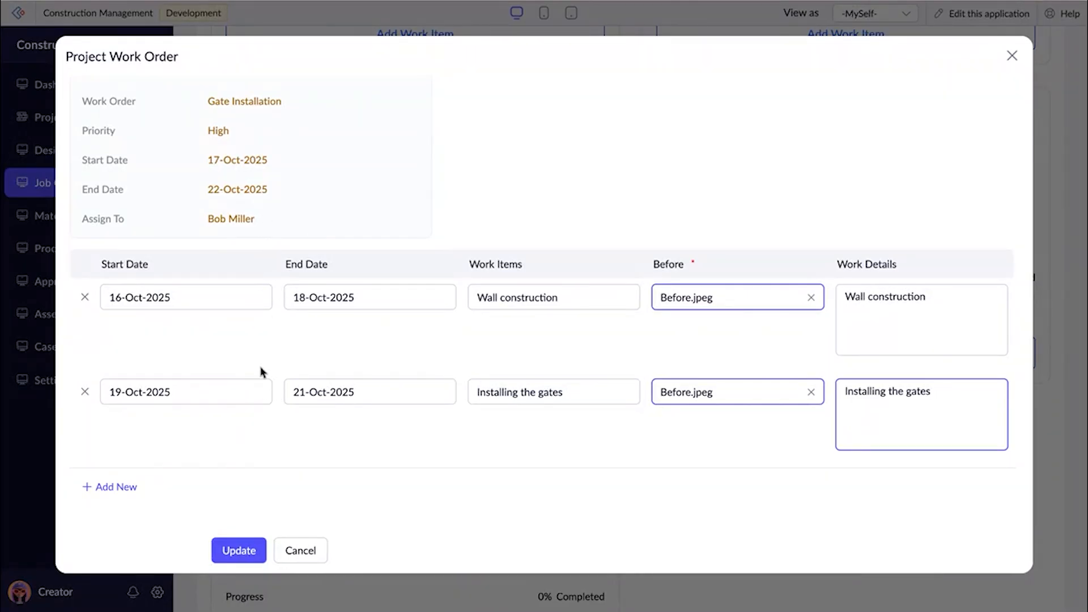
pyautogui.scroll(2, 262, 370)
pyautogui.scroll(-2, 262, 369)
pyautogui.click(233, 563)
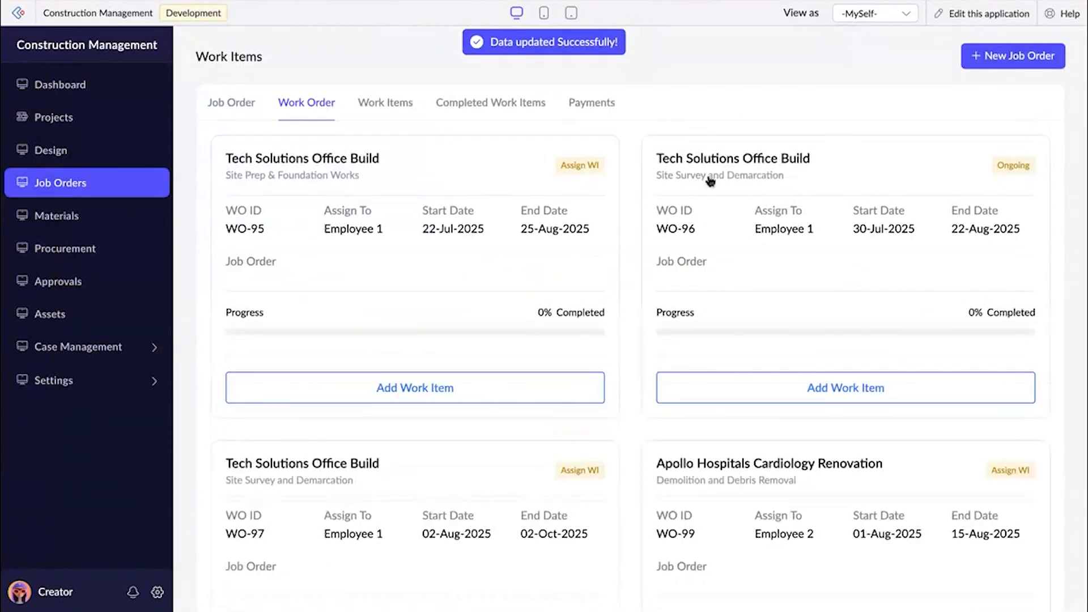
# Examine the work items, materials and resources in the Gate Installation work order's details, and return to the work order list.
pyautogui.scroll(-20, 745, 304)
pyautogui.scroll(2, 745, 304)
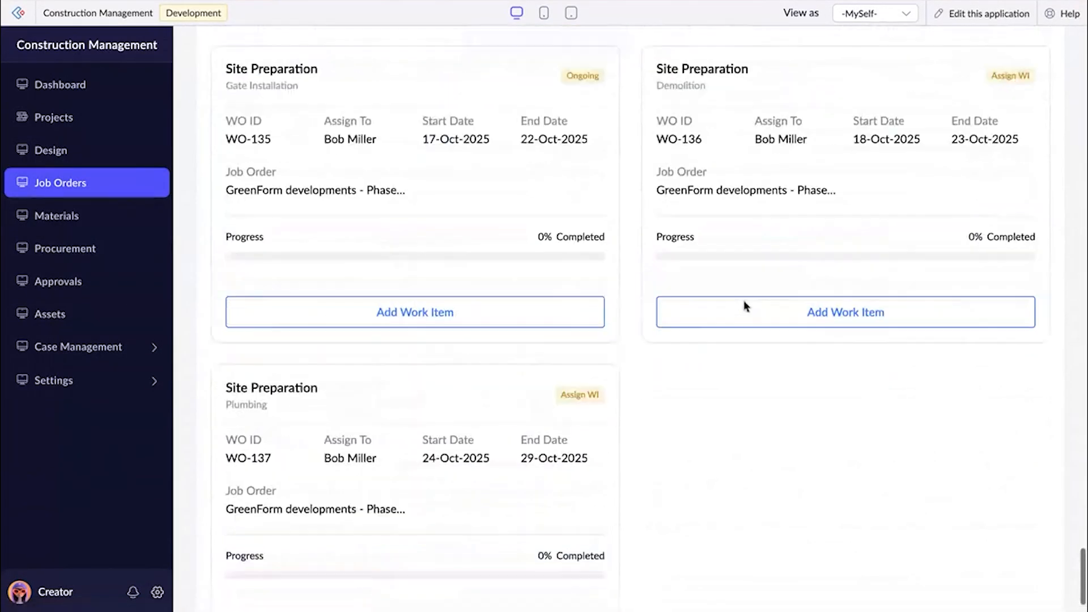
pyautogui.click(530, 249)
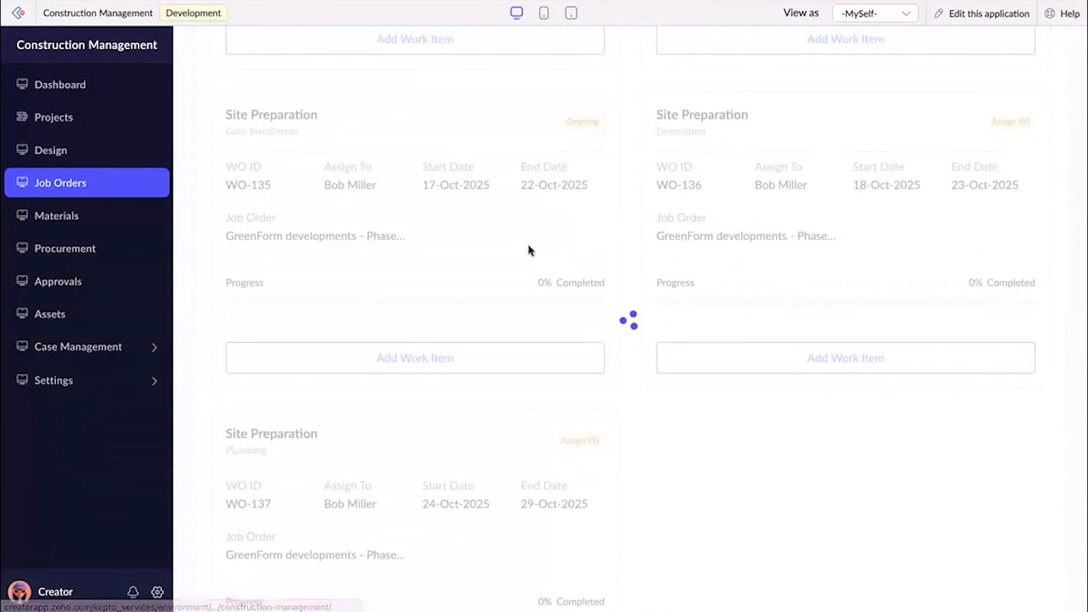
pyautogui.scroll(-2, 525, 250)
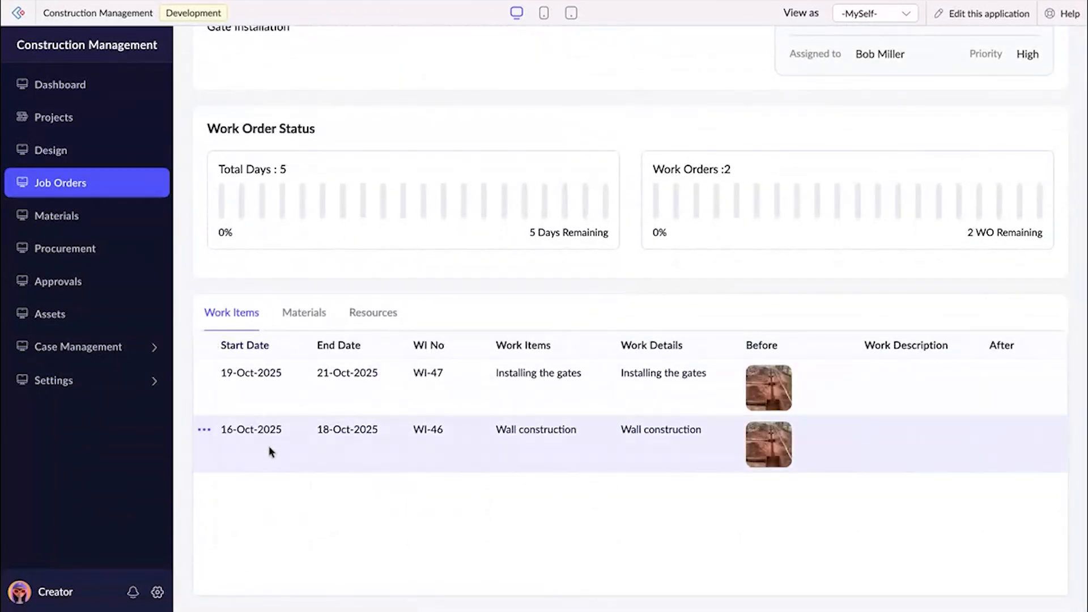
pyautogui.click(305, 310)
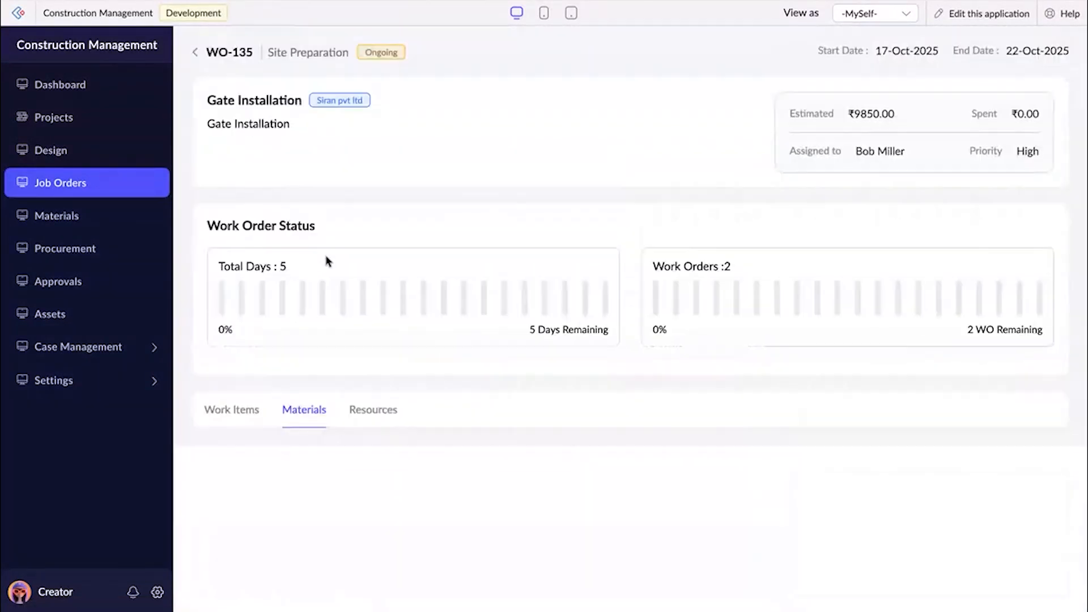
pyautogui.scroll(-2, 282, 136)
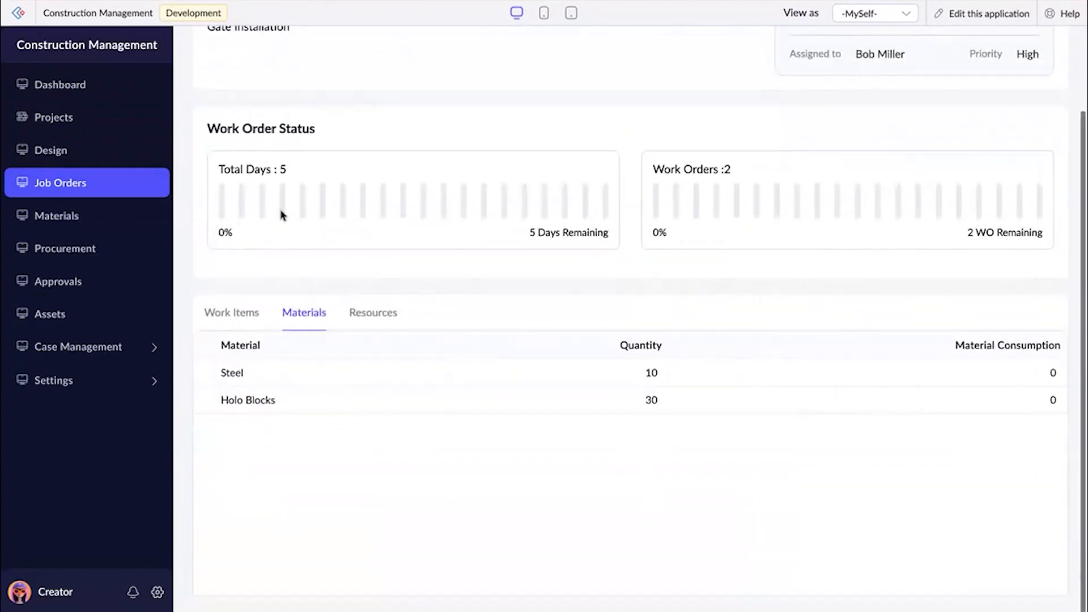
pyautogui.click(356, 330)
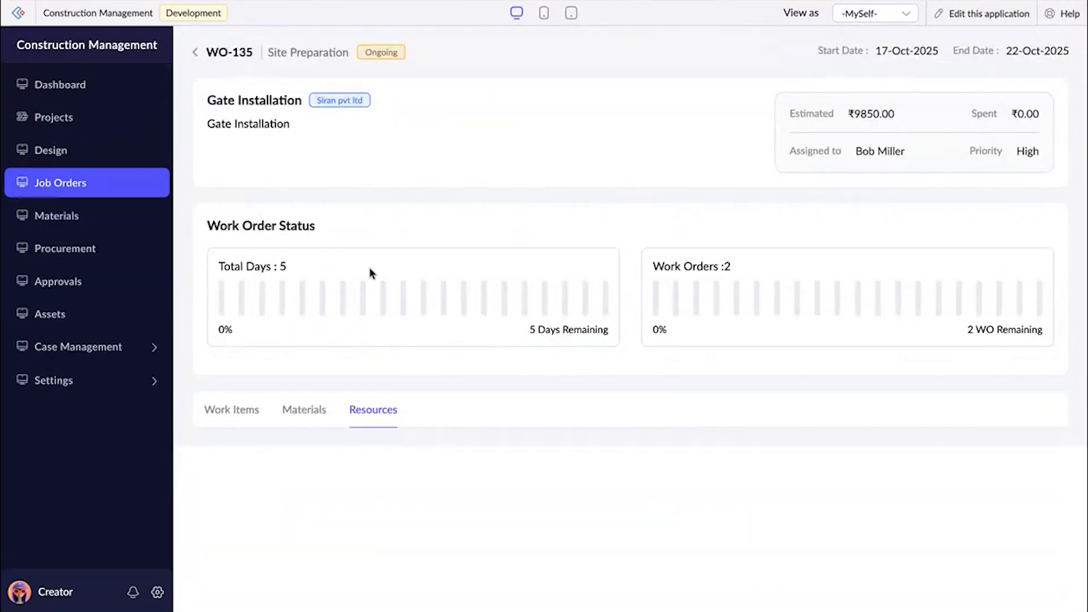
pyautogui.scroll(-2, 371, 273)
pyautogui.scroll(2, 370, 270)
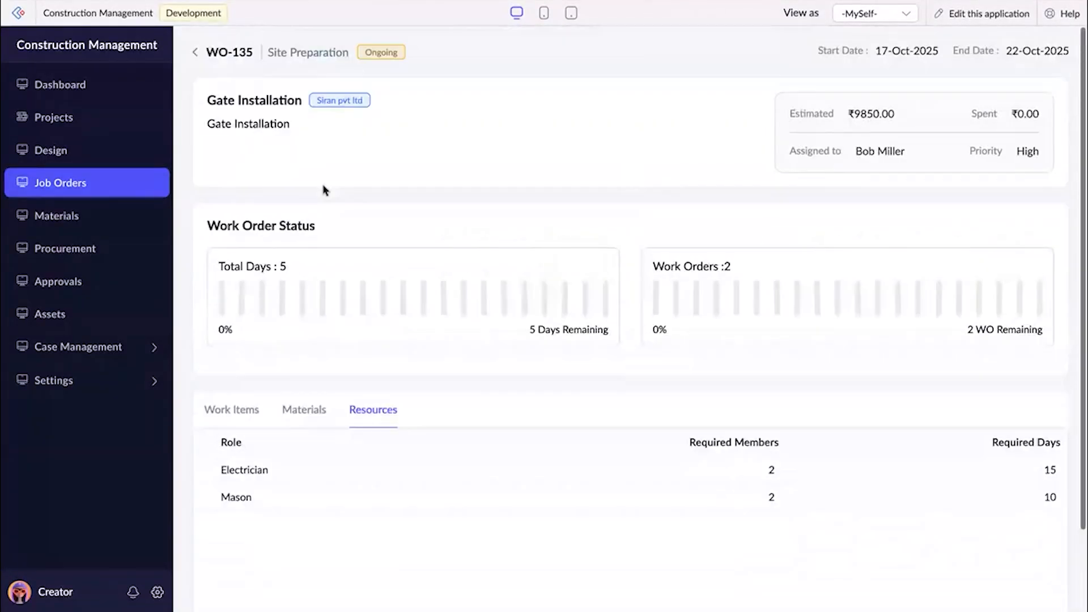
pyautogui.click(195, 51)
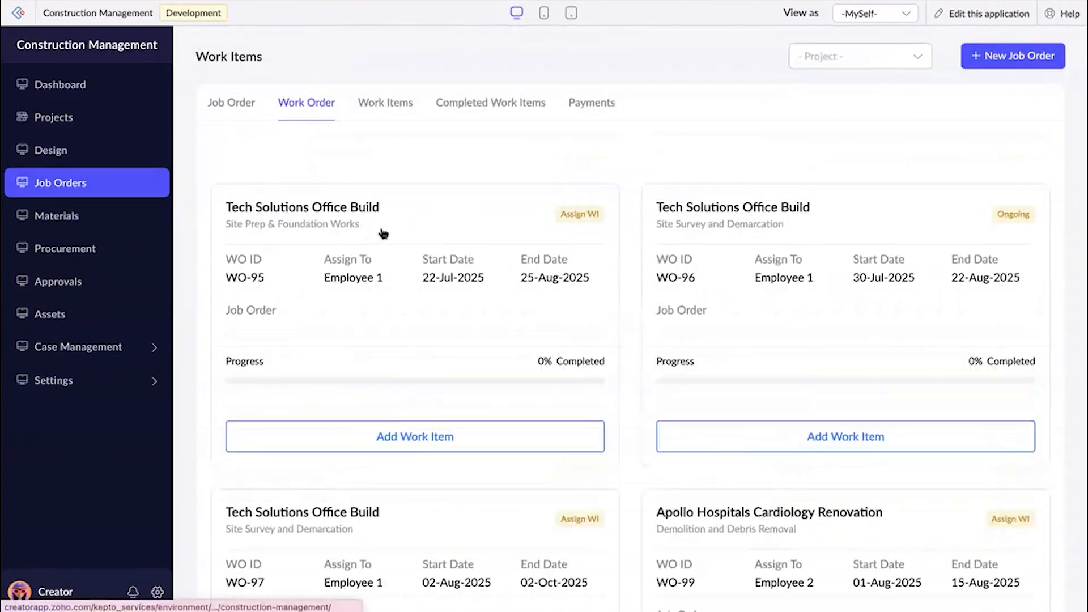
# Find the GreenForm developments - Phase 1 Wall construction item among the work items and open its completion form.
pyautogui.click(394, 116)
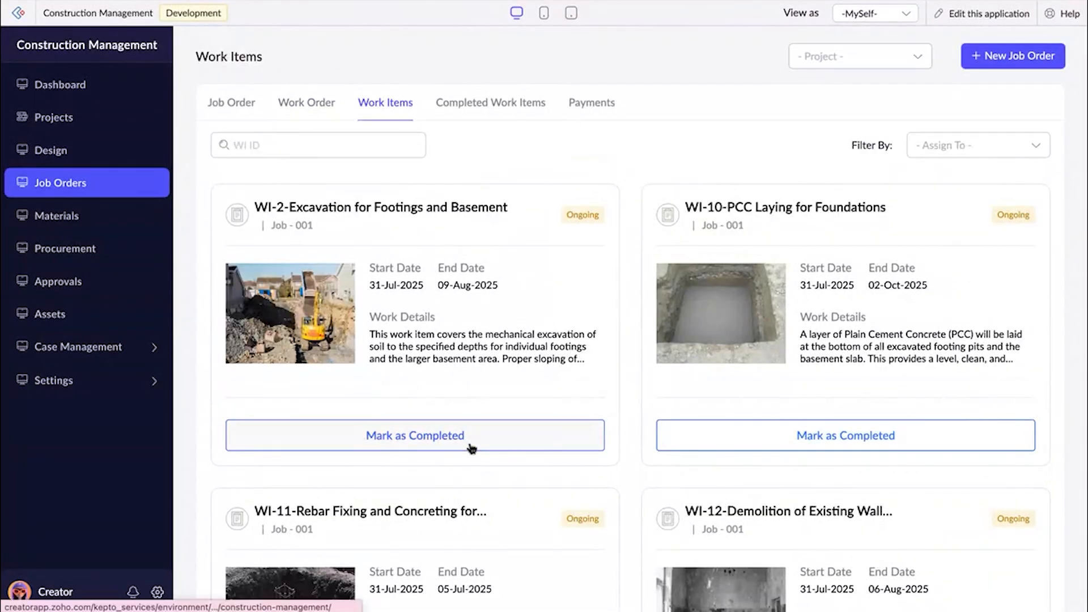
pyautogui.scroll(-10, 483, 408)
pyautogui.scroll(-15, 483, 406)
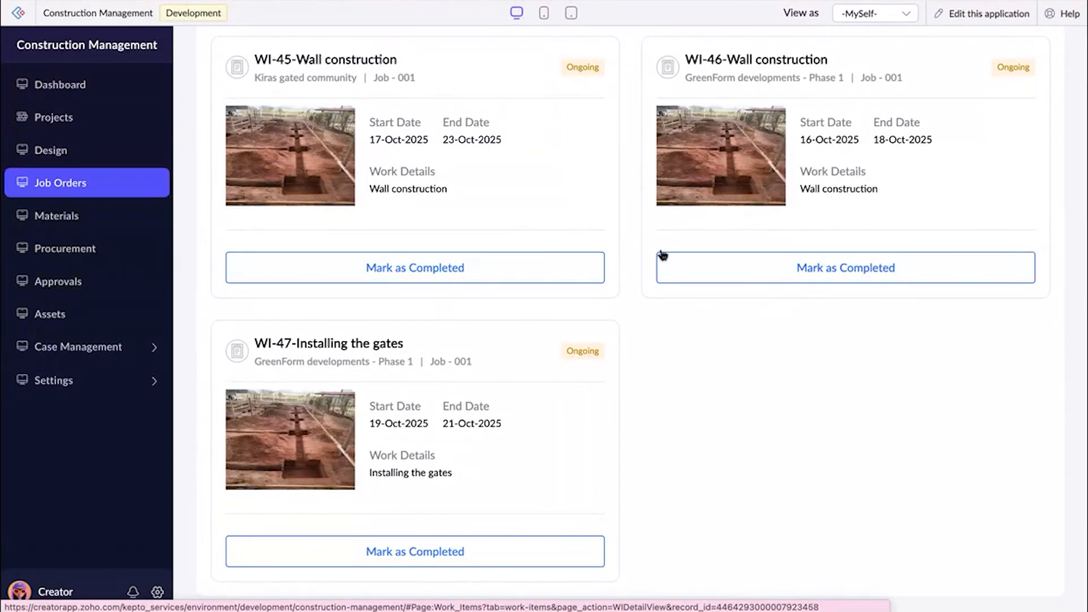
pyautogui.click(454, 565)
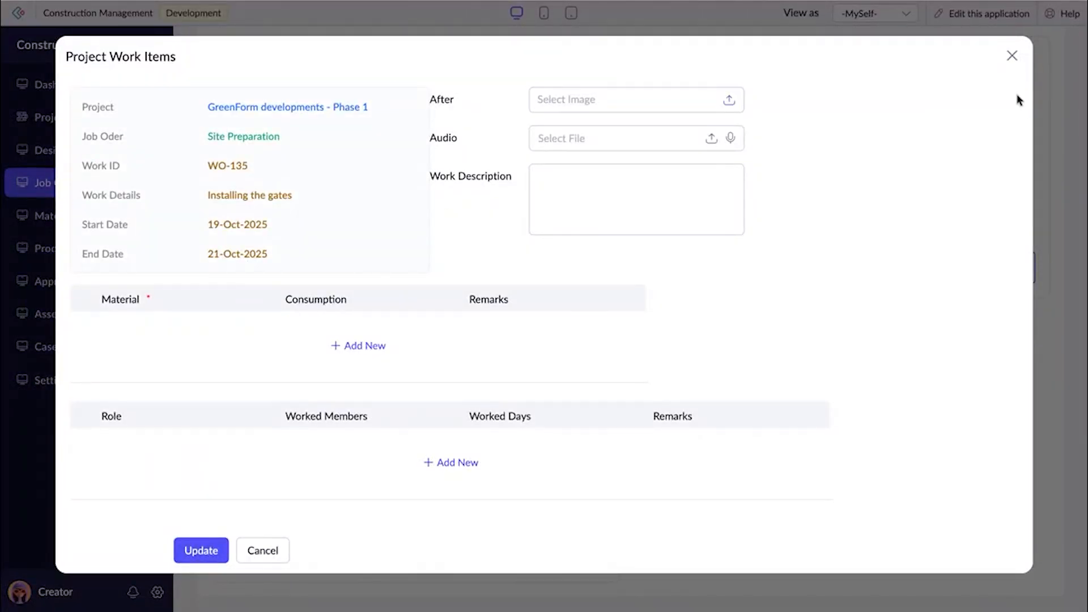
pyautogui.click(1013, 56)
pyautogui.click(872, 267)
# Attach After.jpg as the after image and enter "Wall construction - completed" as the work description.
pyautogui.click(549, 101)
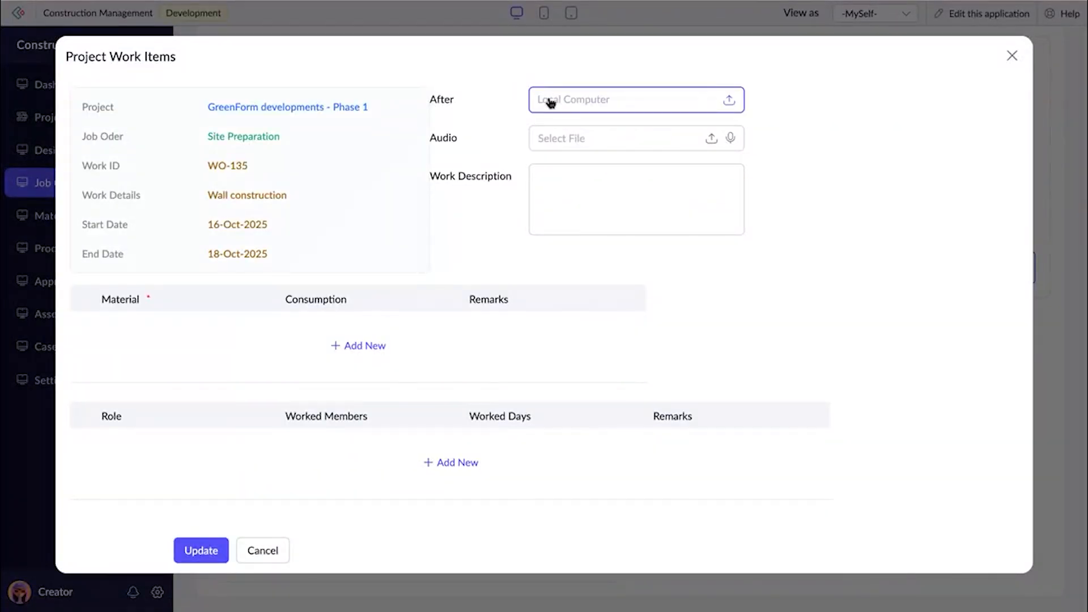
pyautogui.scroll(-5, 571, 338)
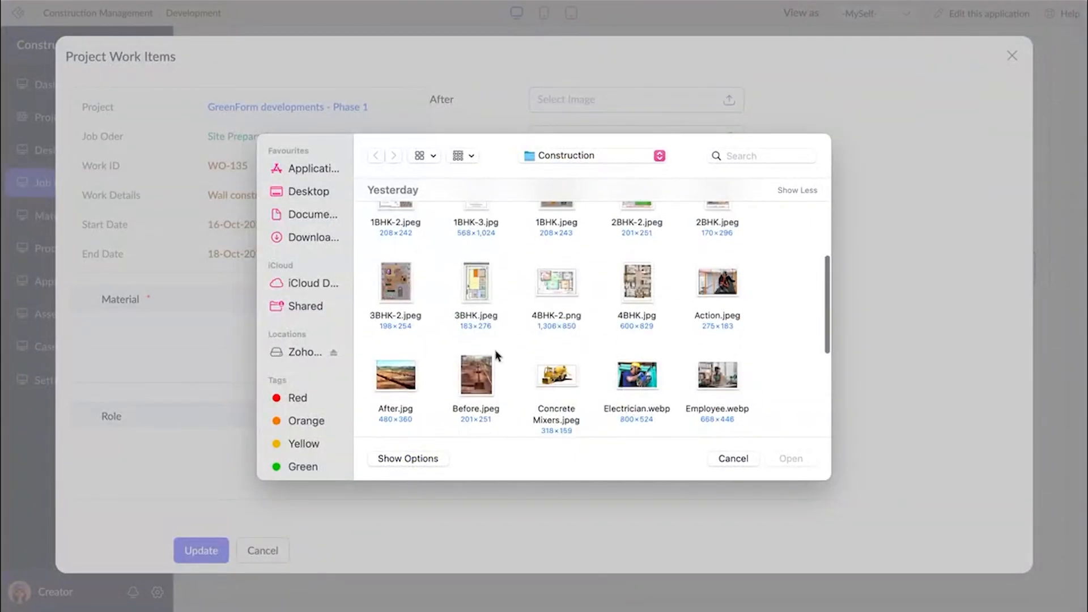
pyautogui.click(392, 391)
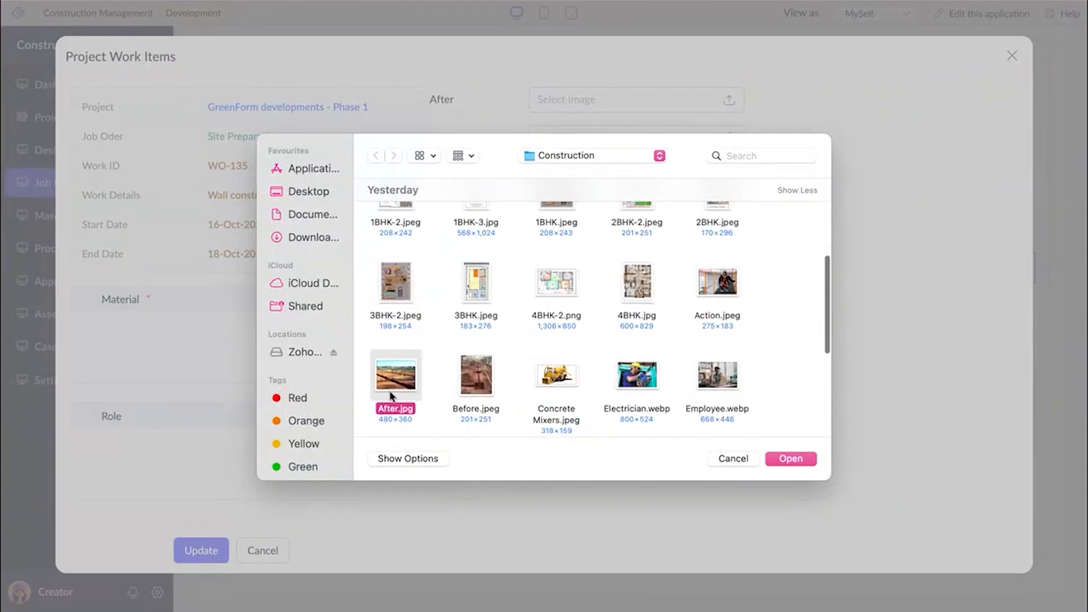
pyautogui.click(791, 460)
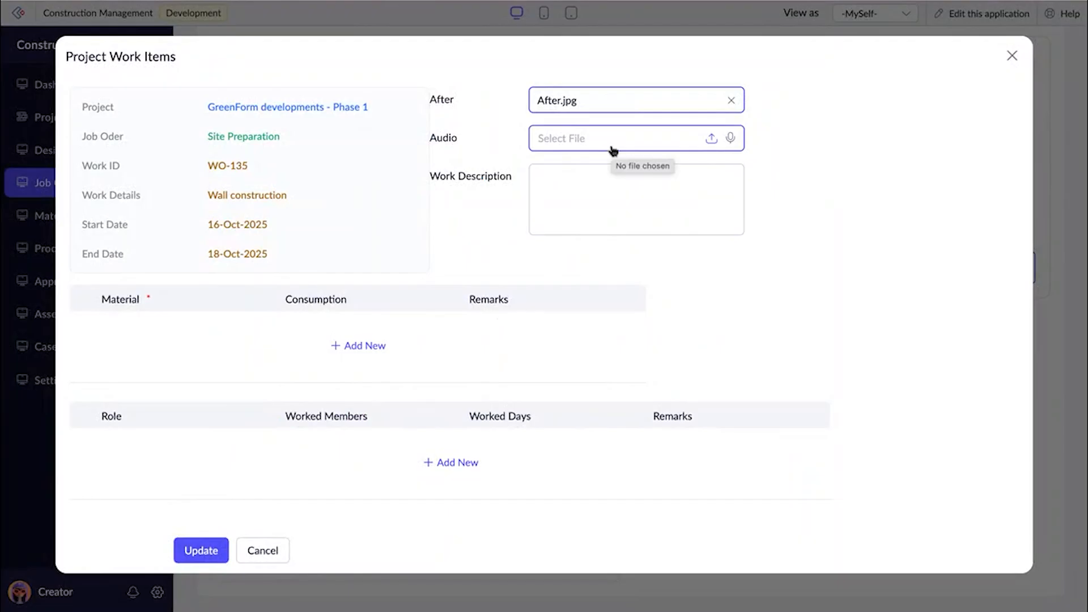
pyautogui.click(565, 218)
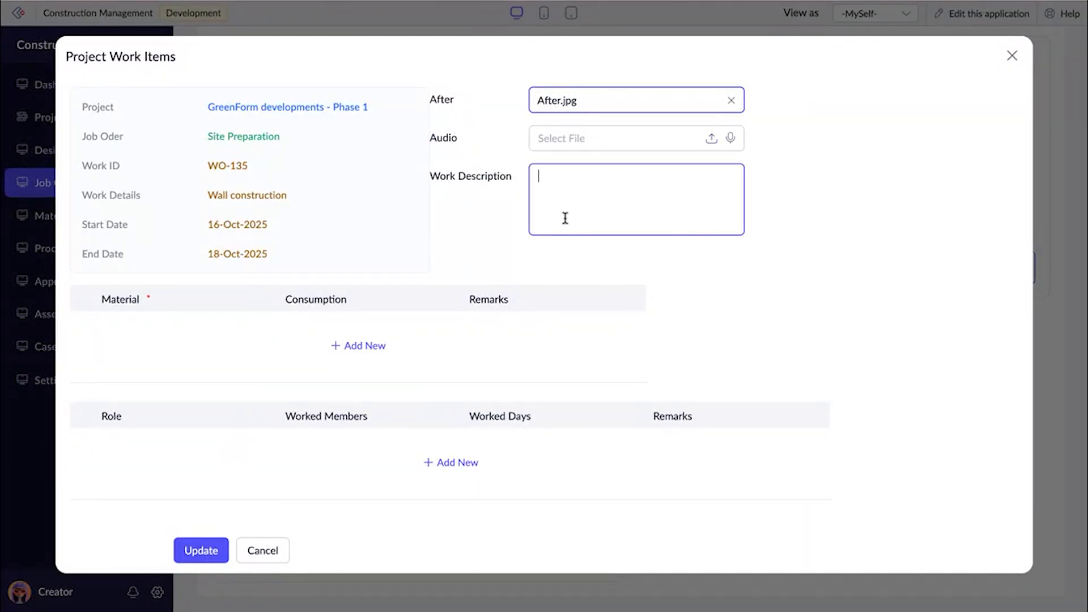
pyautogui.write('Wall construction - completed')
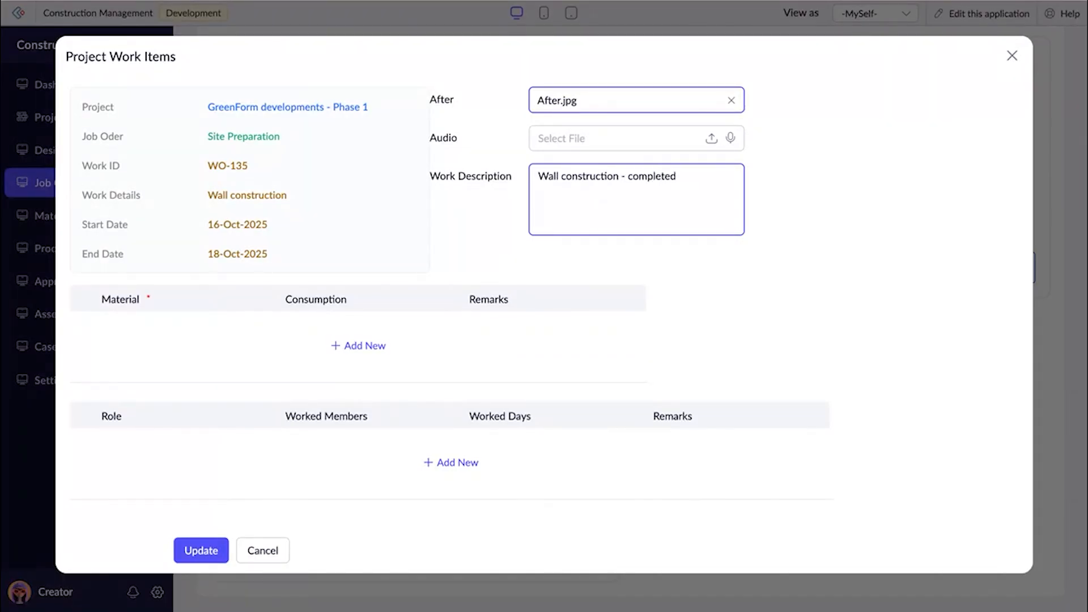
# Add Cement as a used material of the Wall construction work item with a consumption of 10.
pyautogui.click(373, 347)
pyautogui.scroll(-1, 371, 350)
pyautogui.scroll(1, 371, 351)
pyautogui.click(520, 177)
pyautogui.scroll(-1, 507, 184)
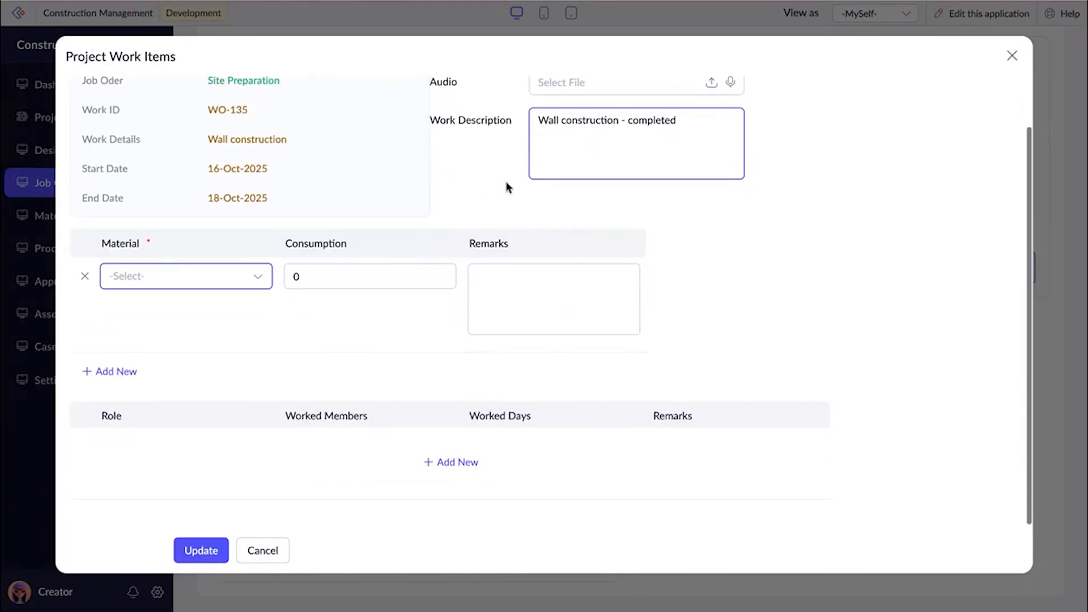
pyautogui.click(227, 286)
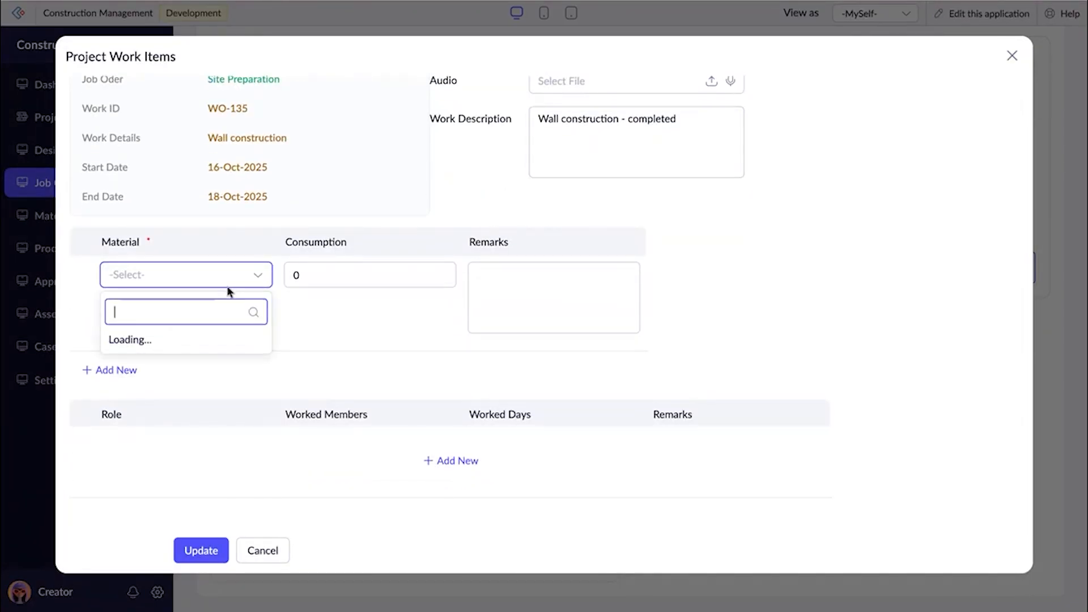
pyautogui.write('ce')
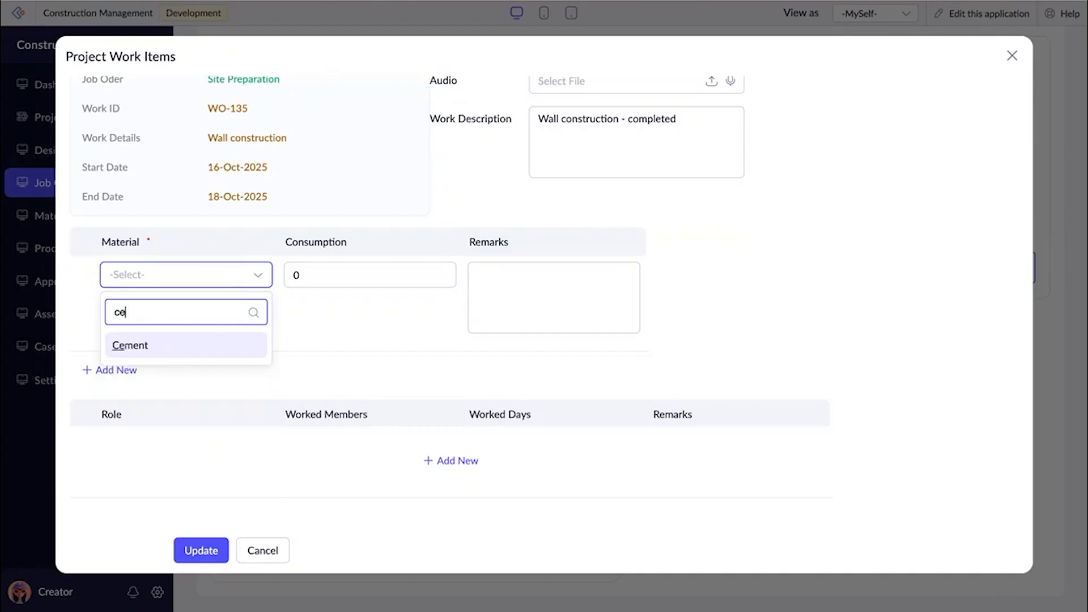
pyautogui.click(204, 342)
pyautogui.click(339, 276)
pyautogui.write('10')
pyautogui.click(314, 325)
# Add Bricks as a second material with a consumption of 50.
pyautogui.click(134, 375)
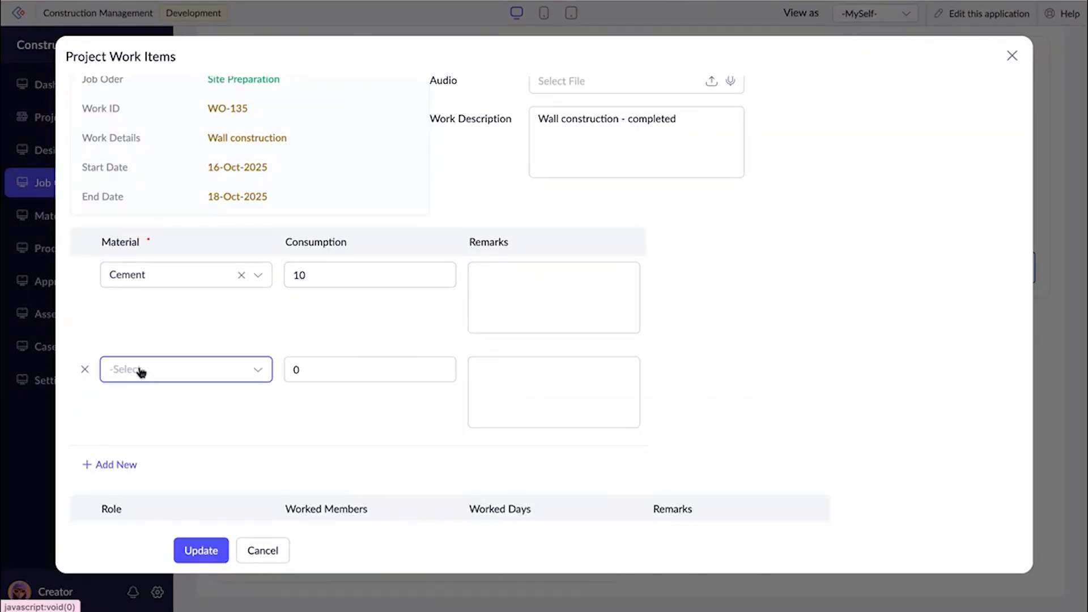
pyautogui.click(138, 370)
pyautogui.write('br')
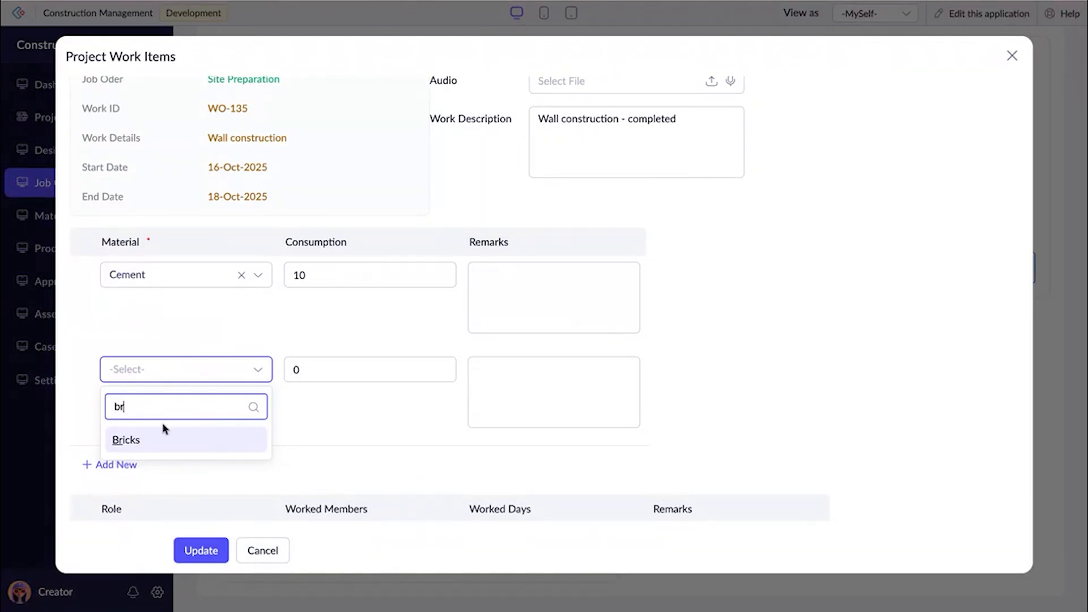
pyautogui.click(163, 441)
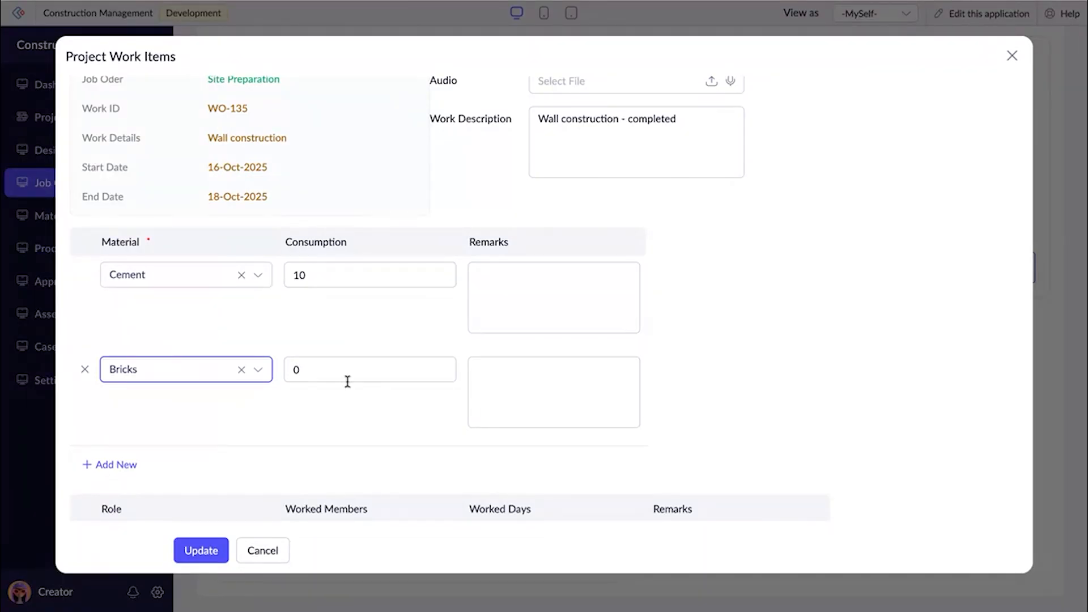
pyautogui.click(335, 369)
pyautogui.press('BackSpace')
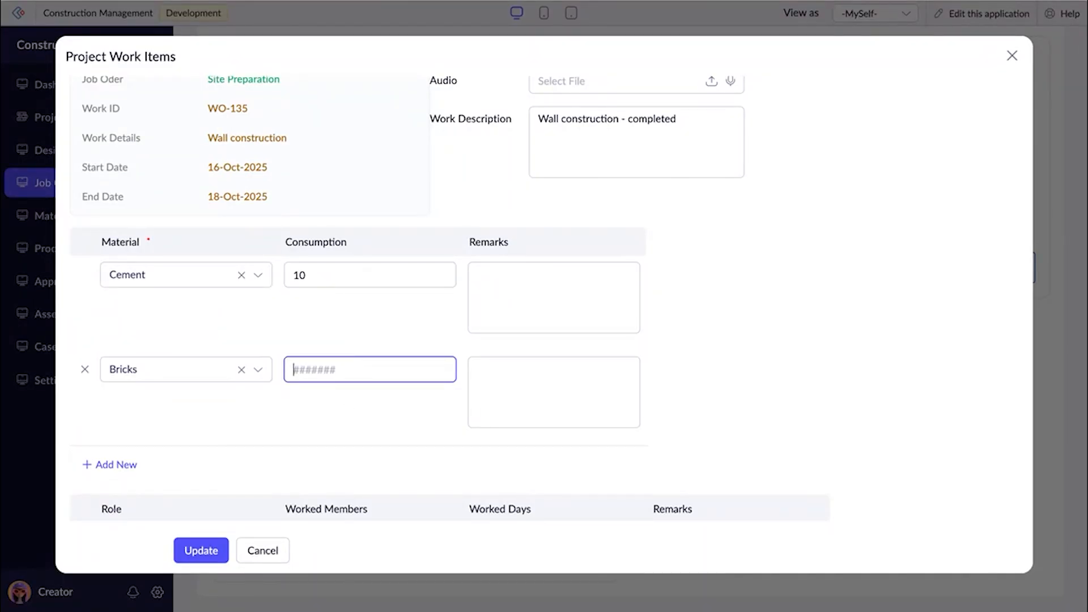
pyautogui.write('50')
# Add a Mason resource row with 5 worked members and 5 worked days.
pyautogui.scroll(-3, 752, 378)
pyautogui.click(466, 459)
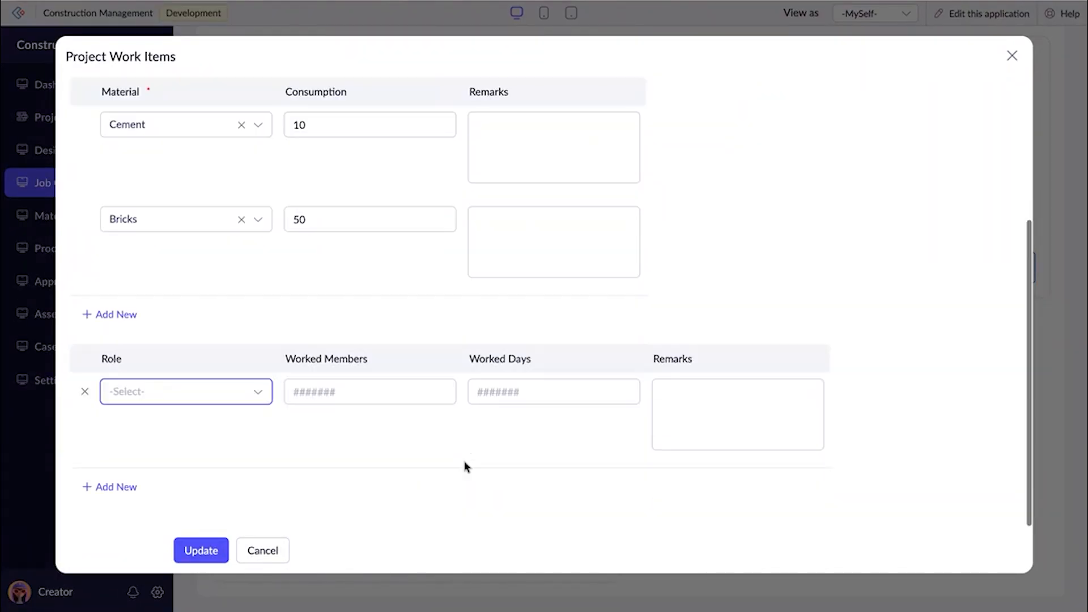
pyautogui.click(255, 403)
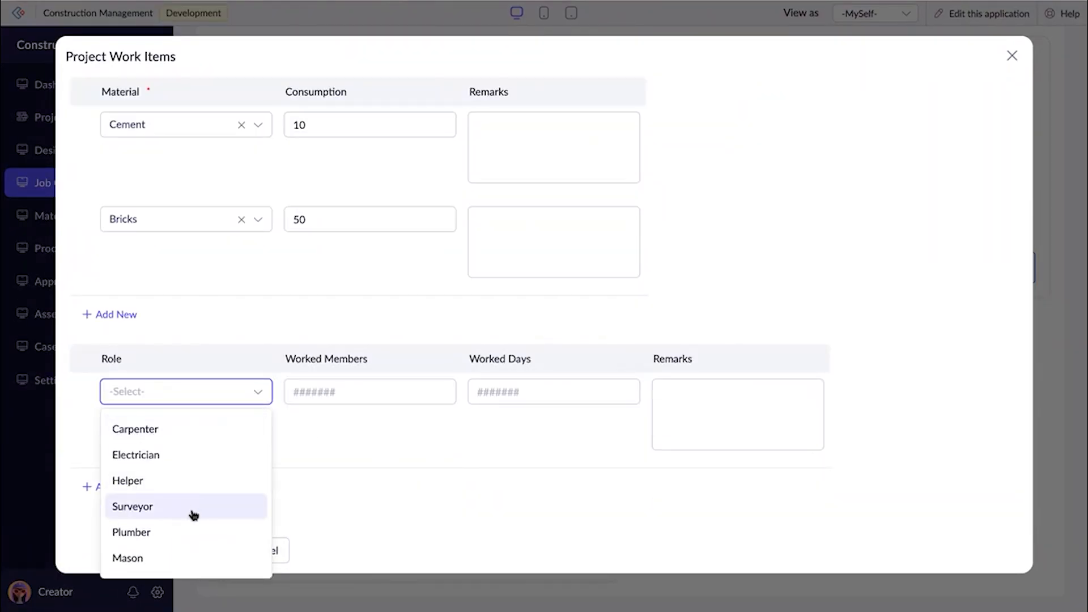
pyautogui.click(175, 561)
pyautogui.click(295, 396)
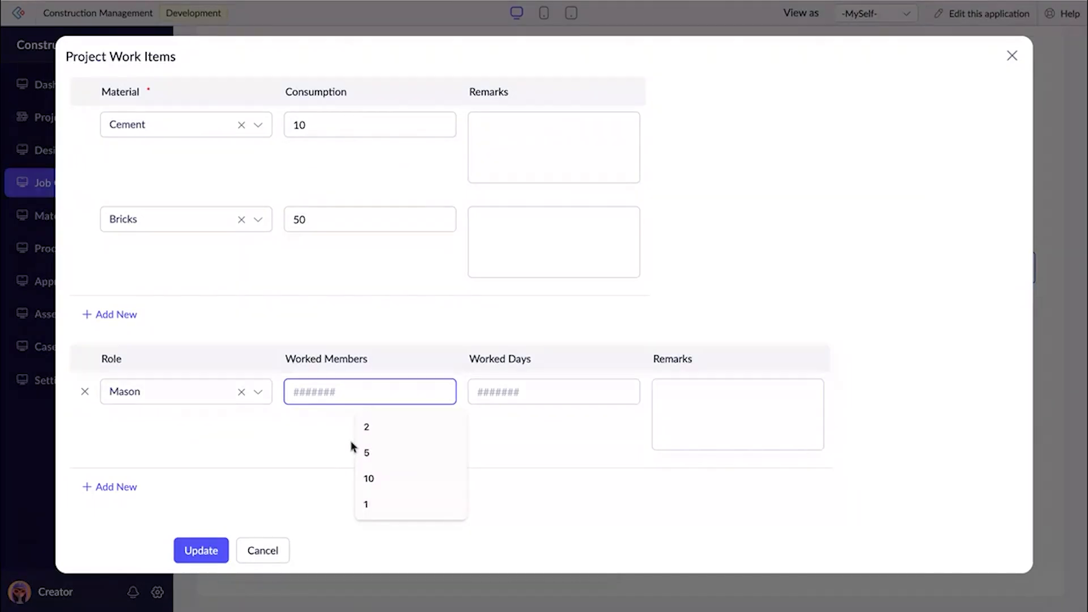
pyautogui.click(356, 450)
pyautogui.click(513, 396)
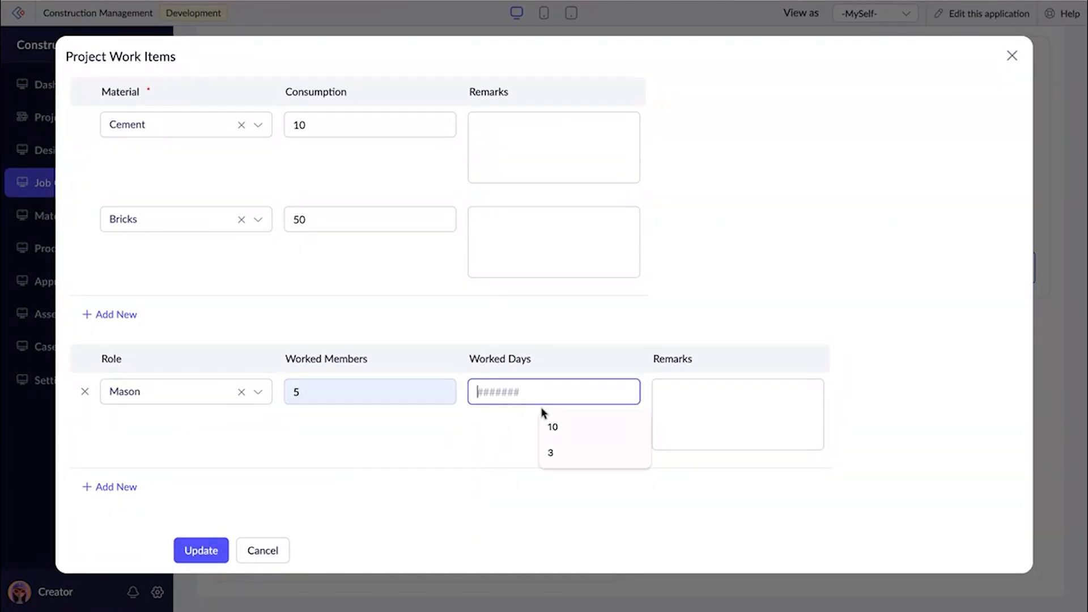
pyautogui.write('5')
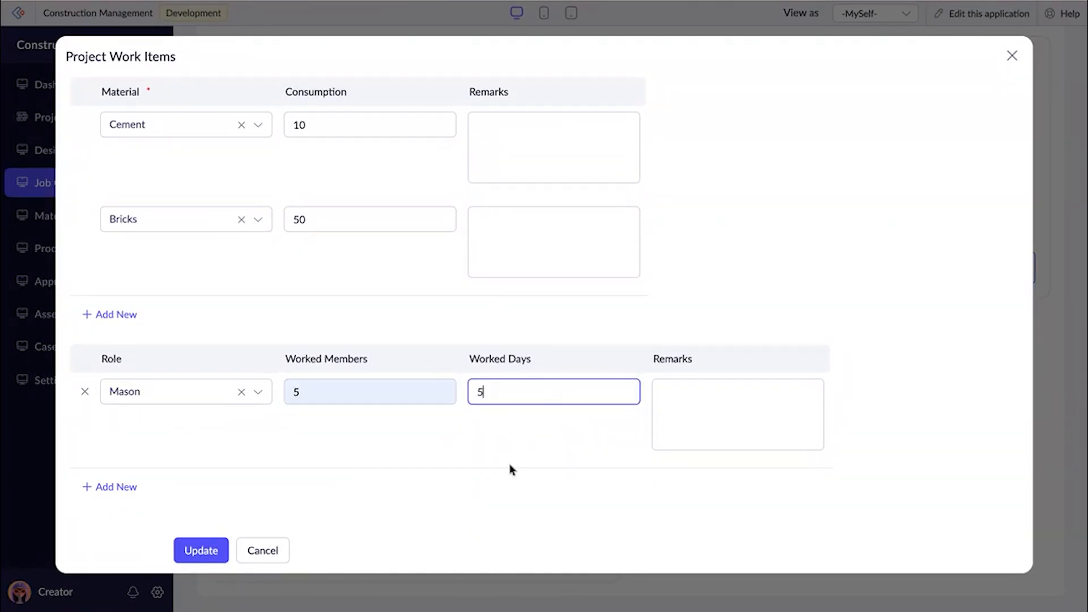
# Add a Helper resource row with 2 worked members and 5 worked days.
pyautogui.click(117, 487)
pyautogui.scroll(-2, 161, 456)
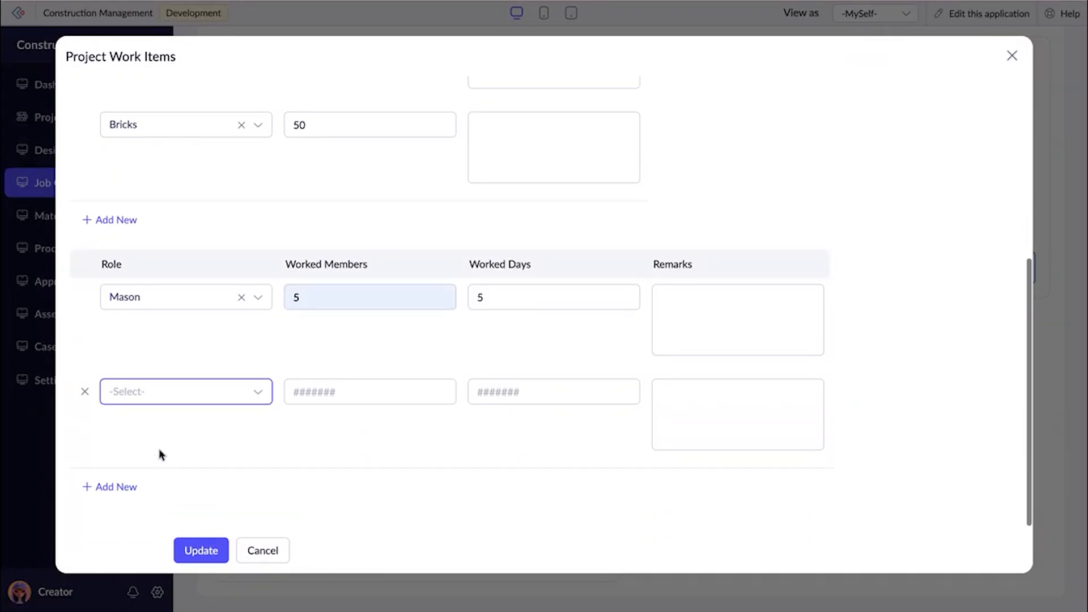
pyautogui.click(164, 393)
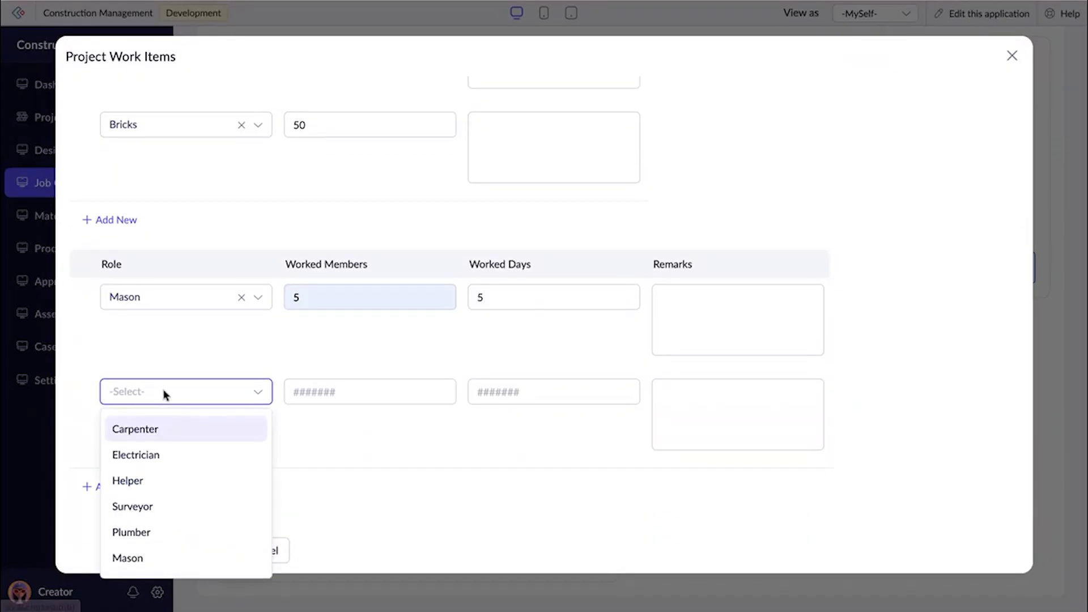
pyautogui.click(137, 481)
pyautogui.click(308, 393)
pyautogui.write('2')
pyautogui.click(495, 395)
pyautogui.click(548, 422)
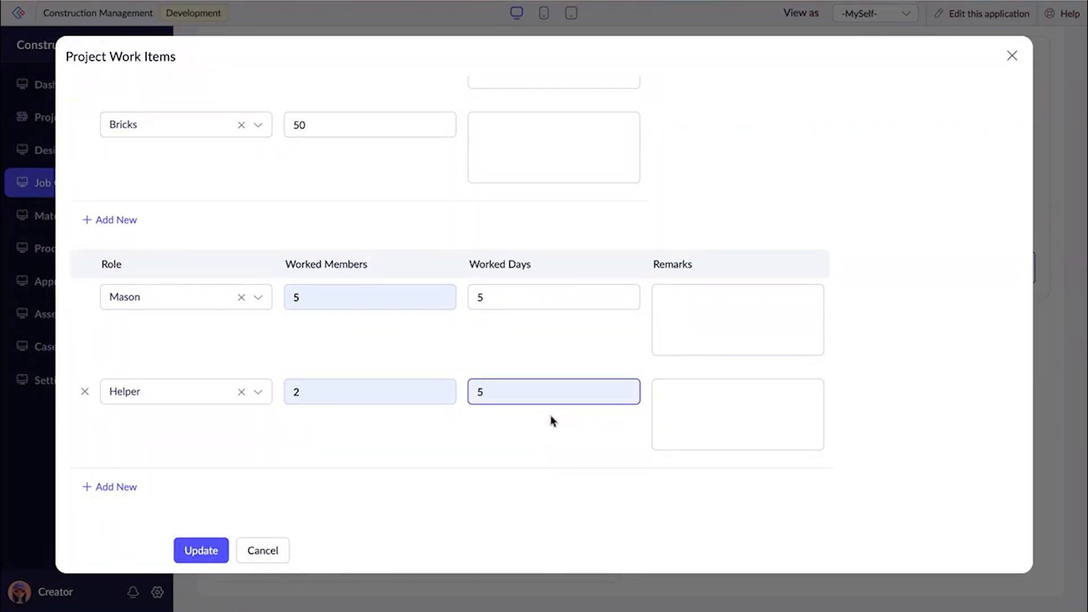
# Review the material and resource entries and submit the Wall construction completion update.
pyautogui.scroll(5, 550, 415)
pyautogui.scroll(-4, 549, 415)
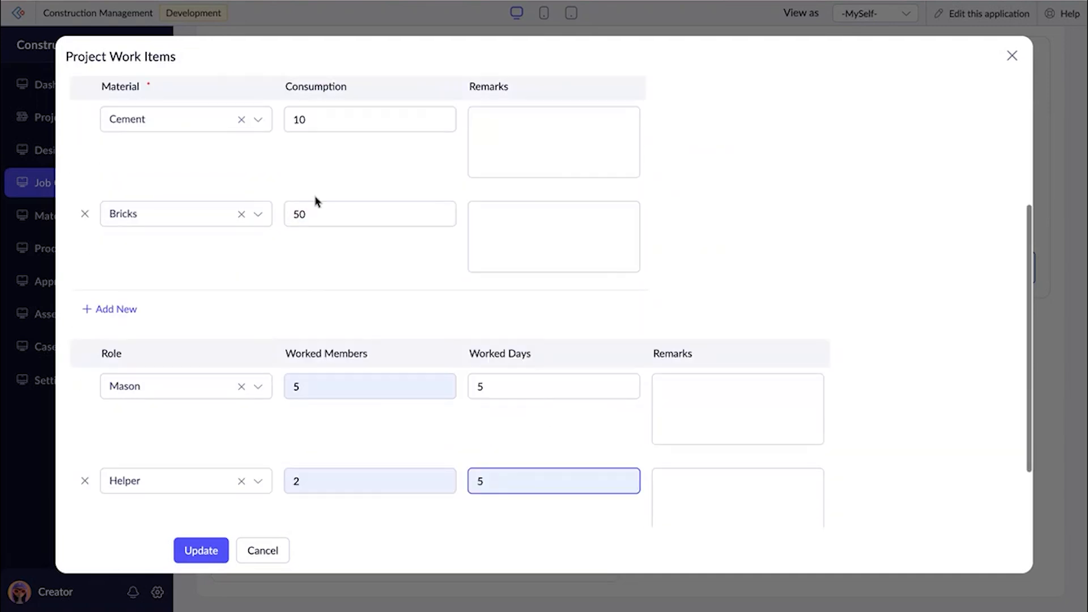
pyautogui.scroll(-2, 343, 206)
pyautogui.click(196, 551)
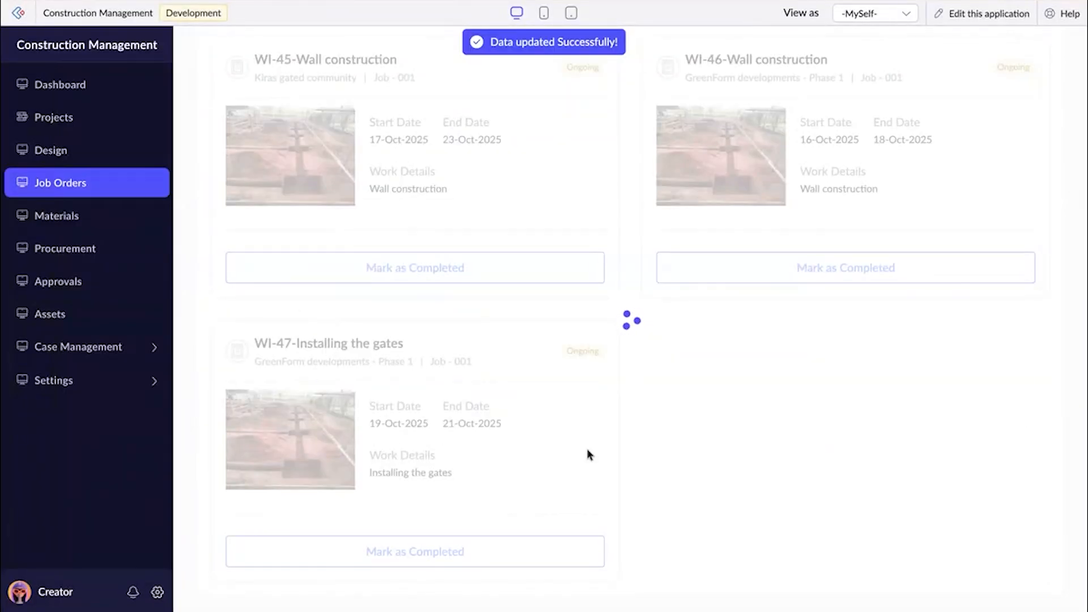
# Open the GreenForm developments - Phase 1 Gate Installation work order and examine its status and work items.
pyautogui.scroll(-10, 845, 324)
pyautogui.scroll(-20, 833, 320)
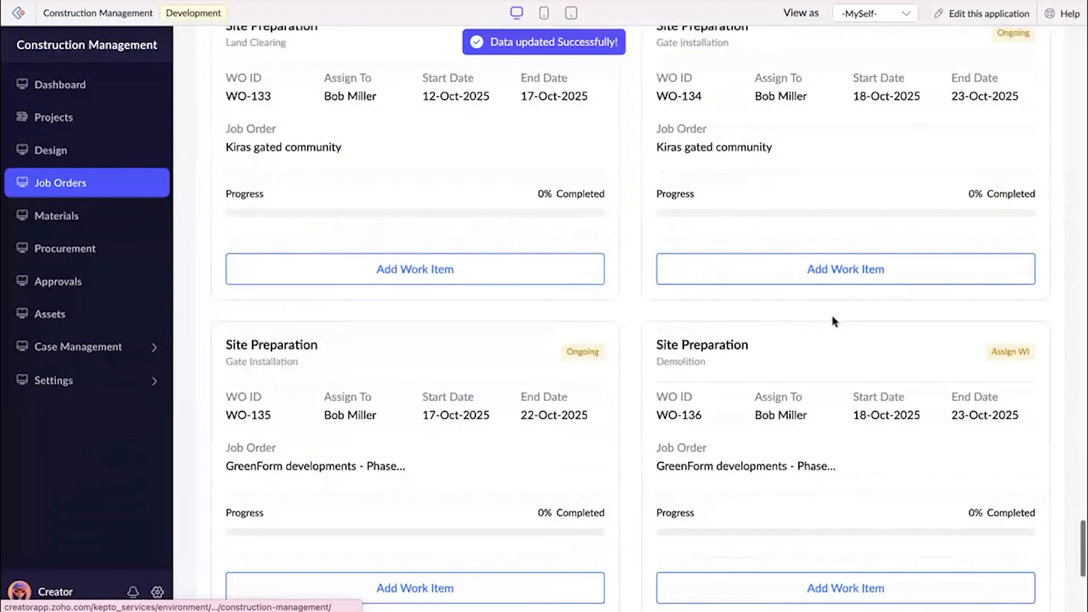
pyautogui.scroll(2, 834, 320)
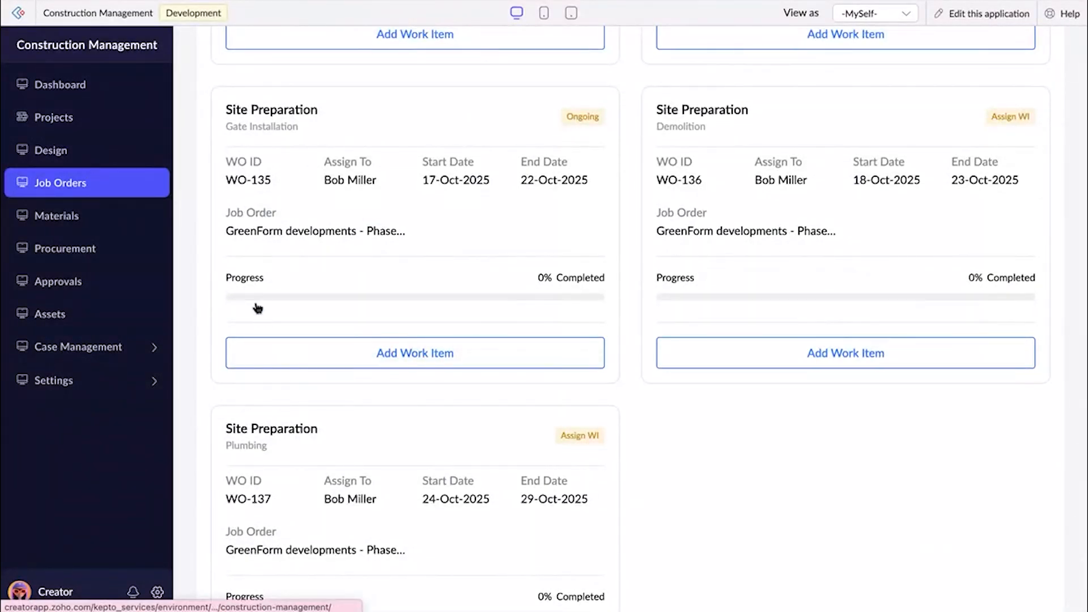
pyautogui.click(466, 244)
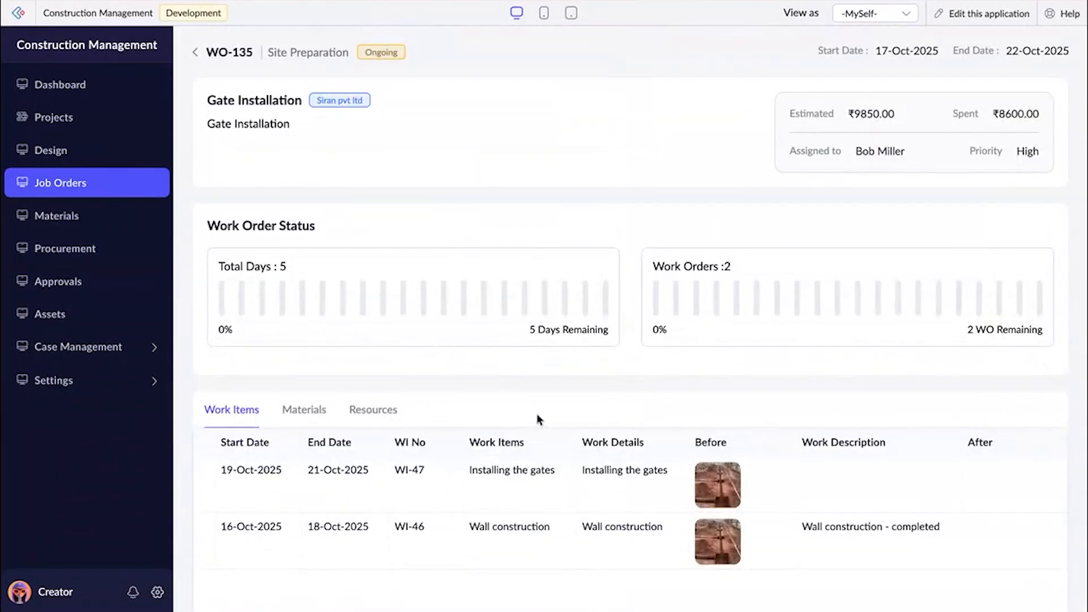
pyautogui.scroll(-2, 589, 452)
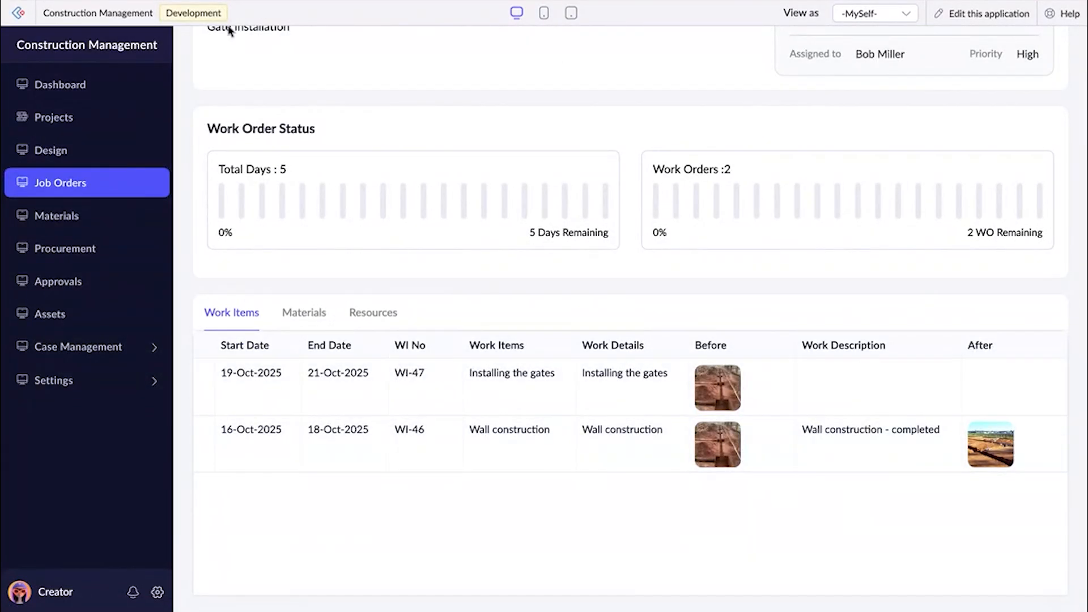
# Look through the work item approvals and open the details of GreenForm developments - Phase 1's Wall construction item.
pyautogui.click(75, 288)
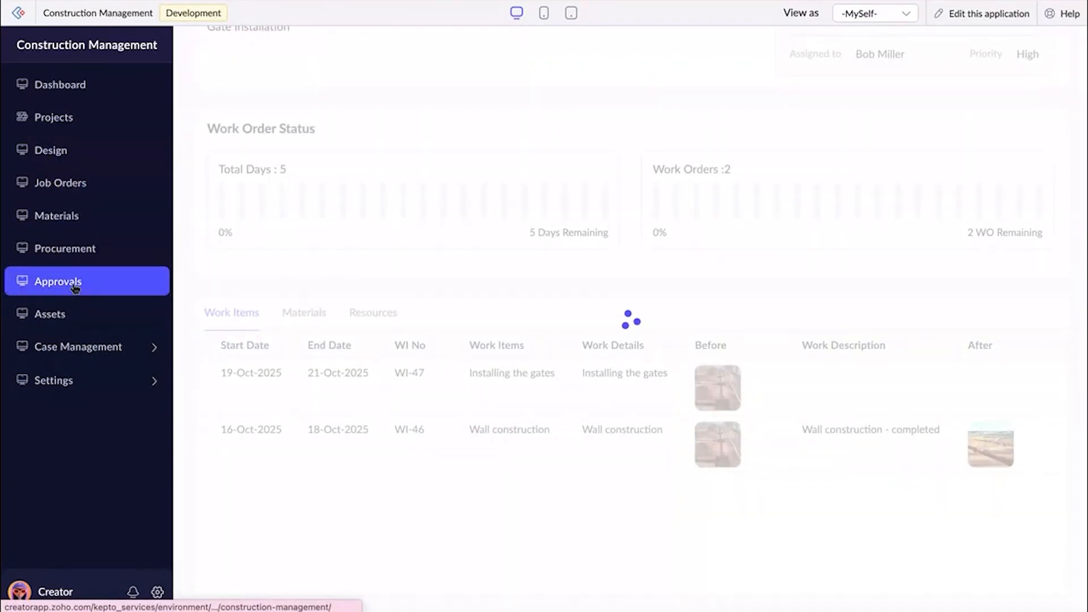
pyautogui.click(294, 110)
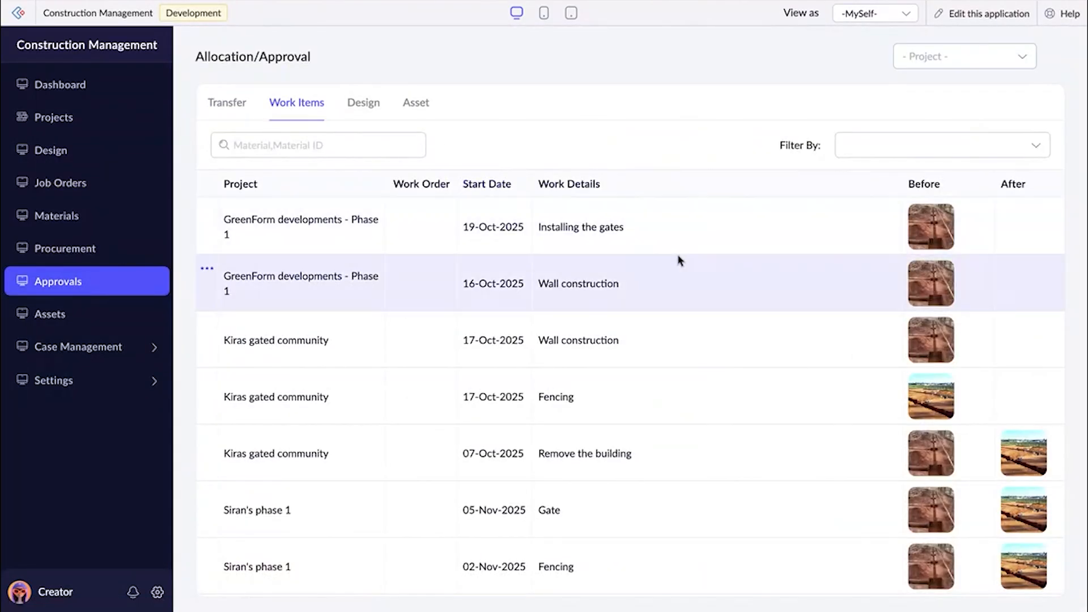
pyautogui.hscroll(5, 683, 260)
pyautogui.hscroll(-4, 685, 262)
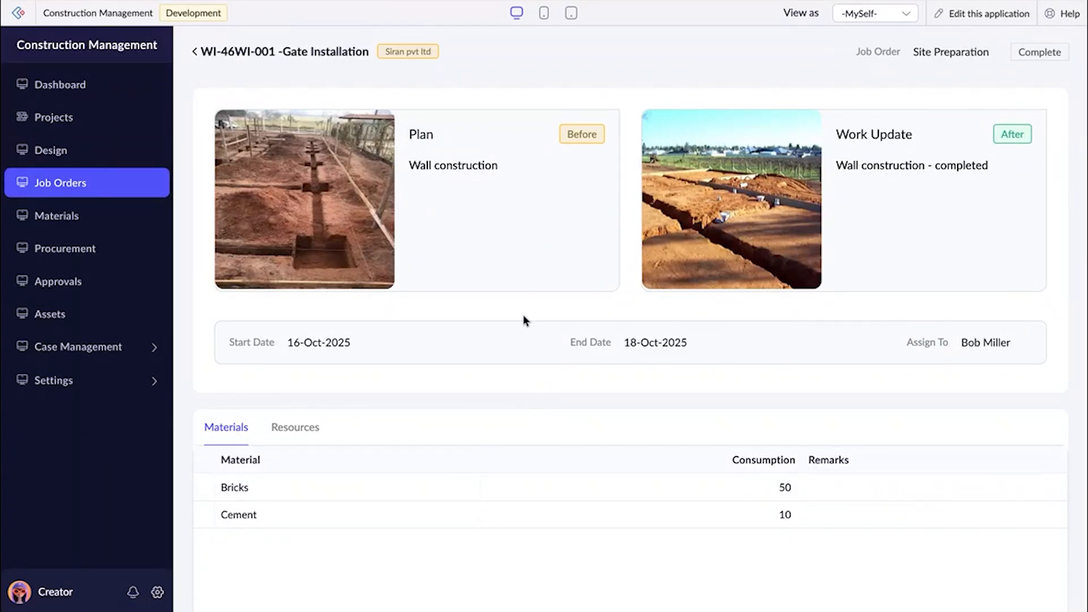
# Examine the Wall construction item's before and after images, materials and resources, and leave its details.
pyautogui.scroll(-2, 493, 190)
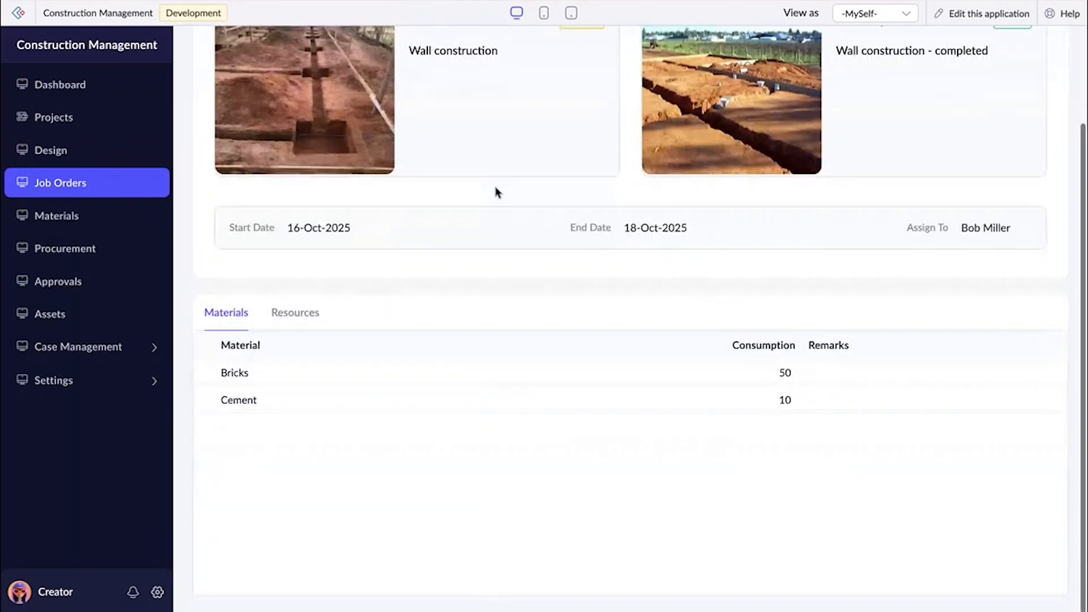
pyautogui.click(290, 324)
pyautogui.scroll(-1, 342, 454)
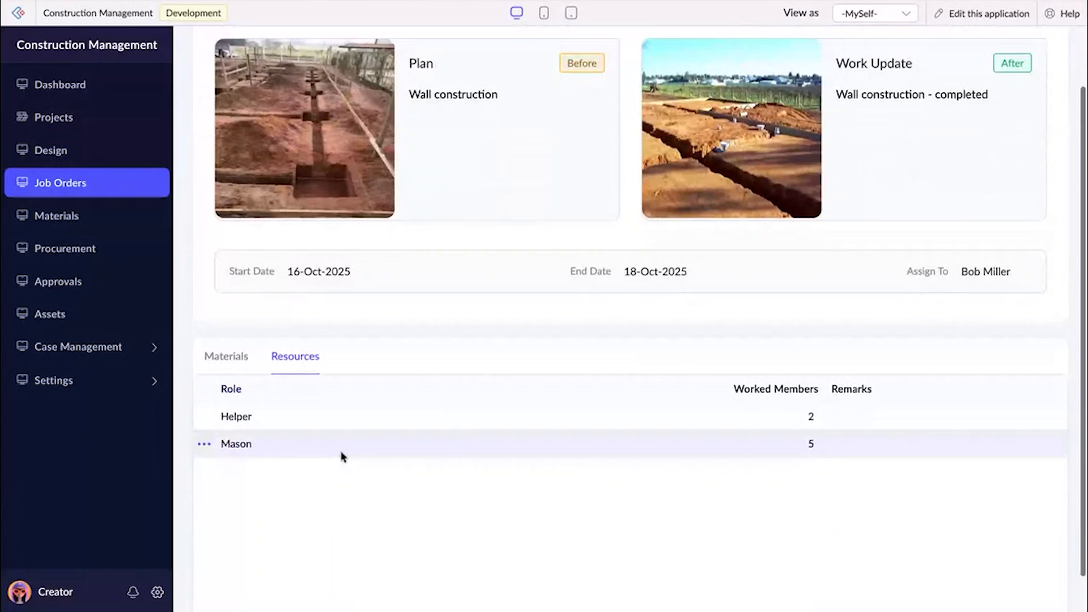
pyautogui.scroll(1, 342, 454)
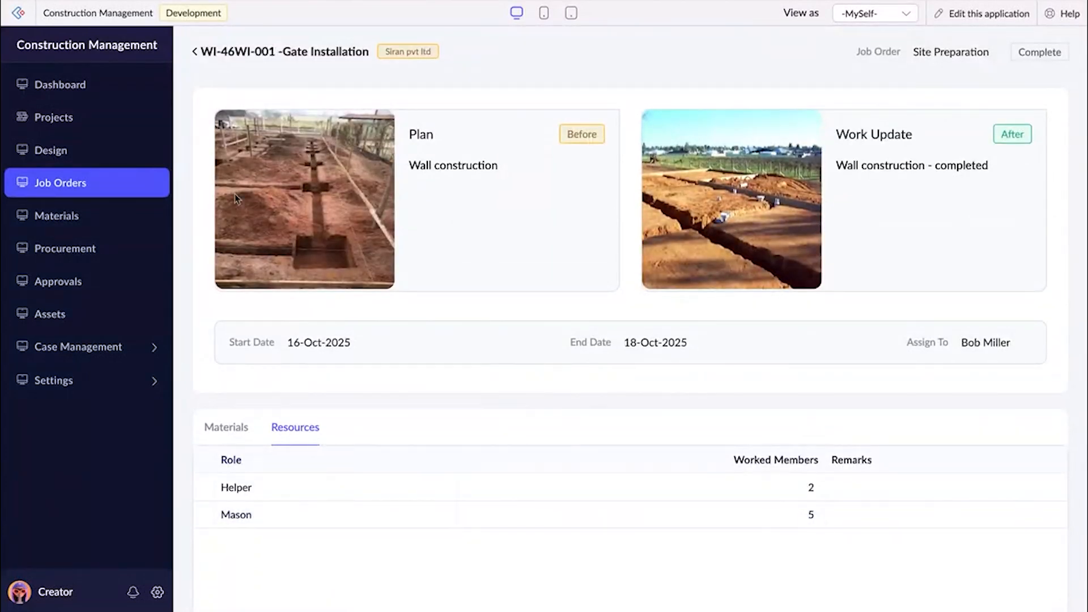
pyautogui.click(195, 53)
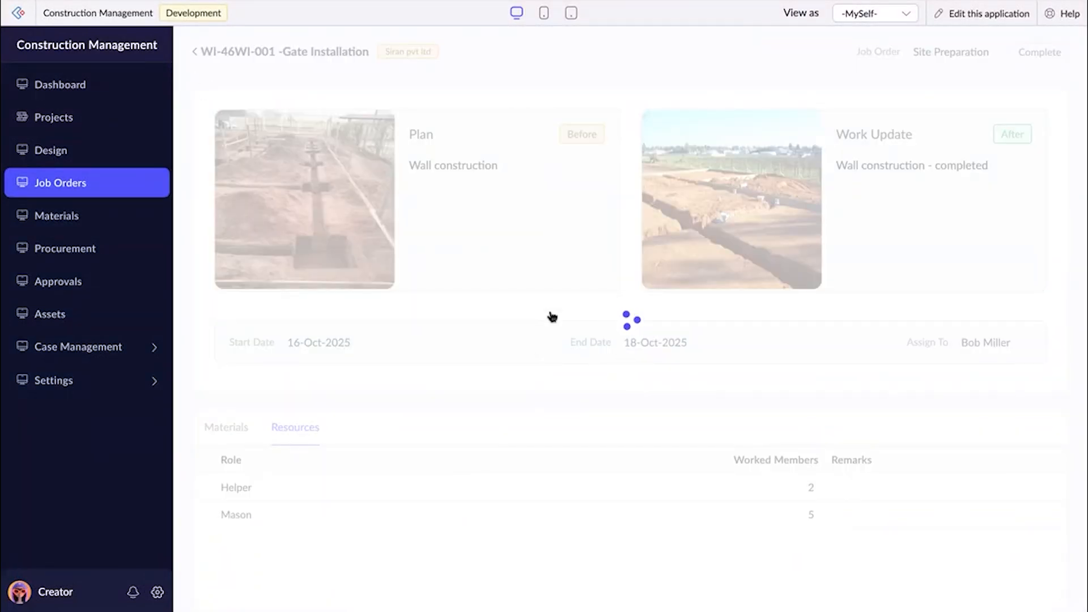
# Approve the GreenForm developments - Phase 1 Wall construction item in the work item approvals, with an approval comment.
pyautogui.click(105, 280)
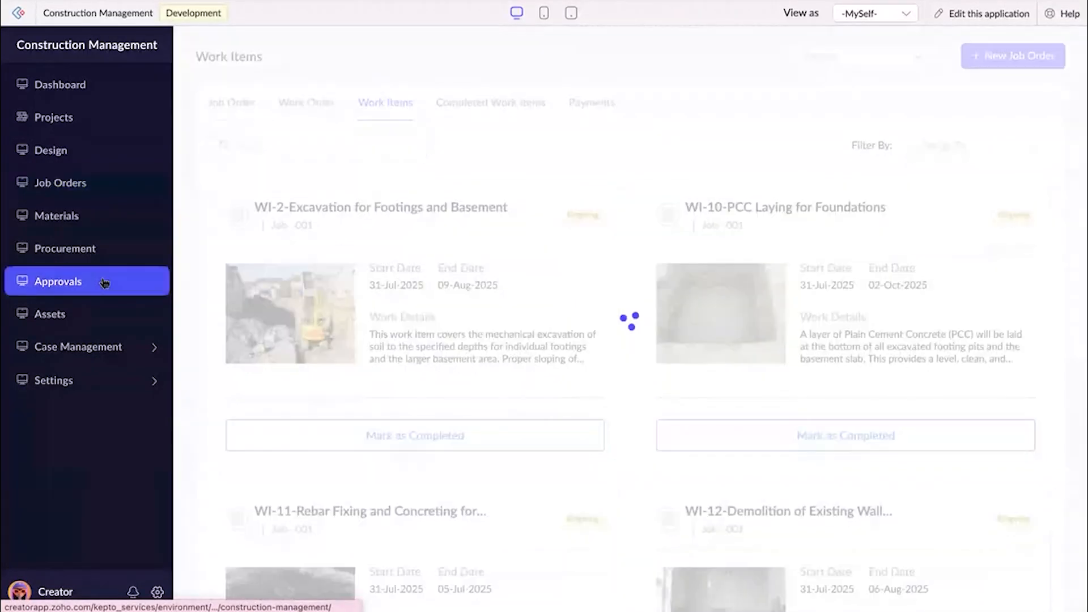
pyautogui.click(296, 102)
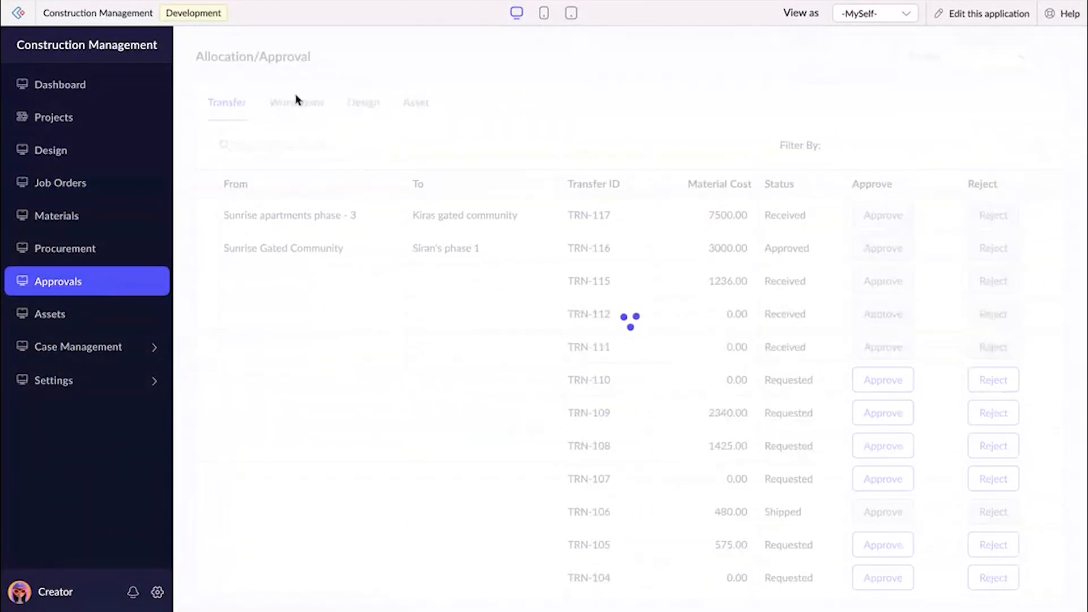
pyautogui.hscroll(5, 737, 329)
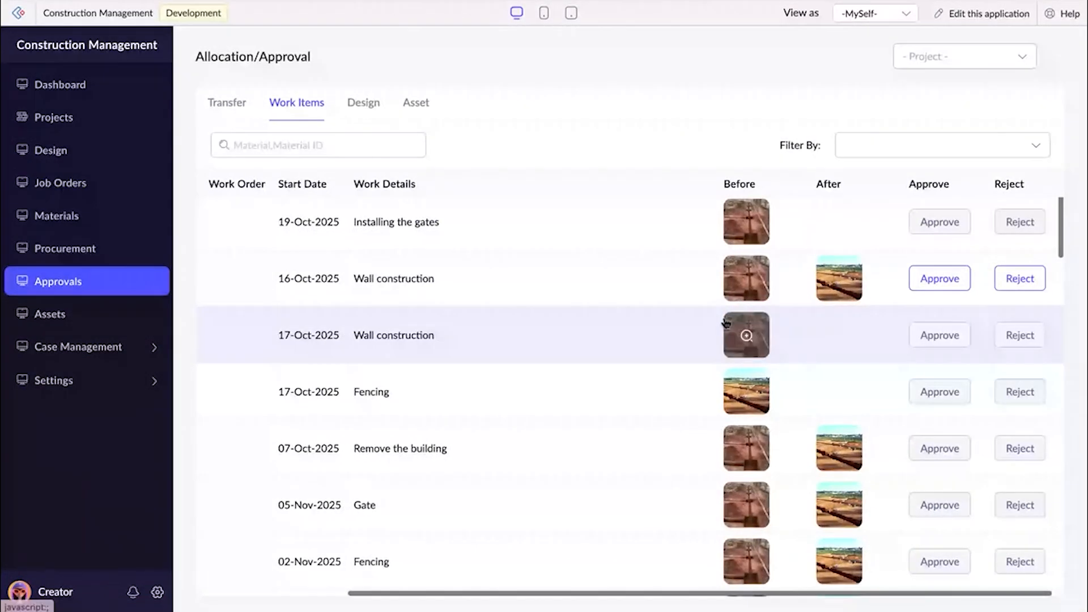
pyautogui.click(916, 280)
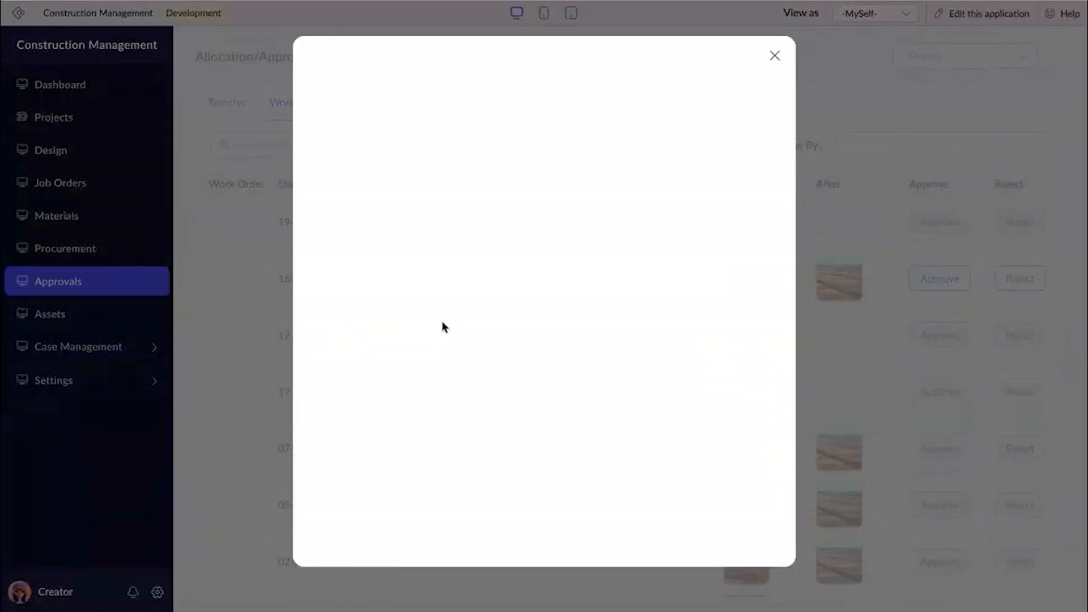
pyautogui.click(403, 288)
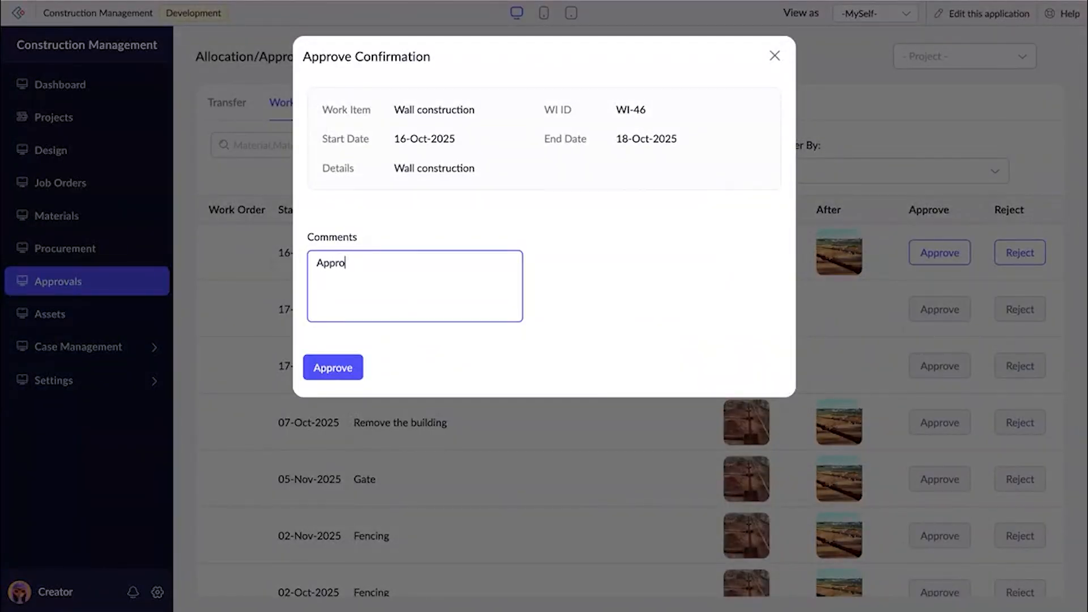
pyautogui.click(355, 371)
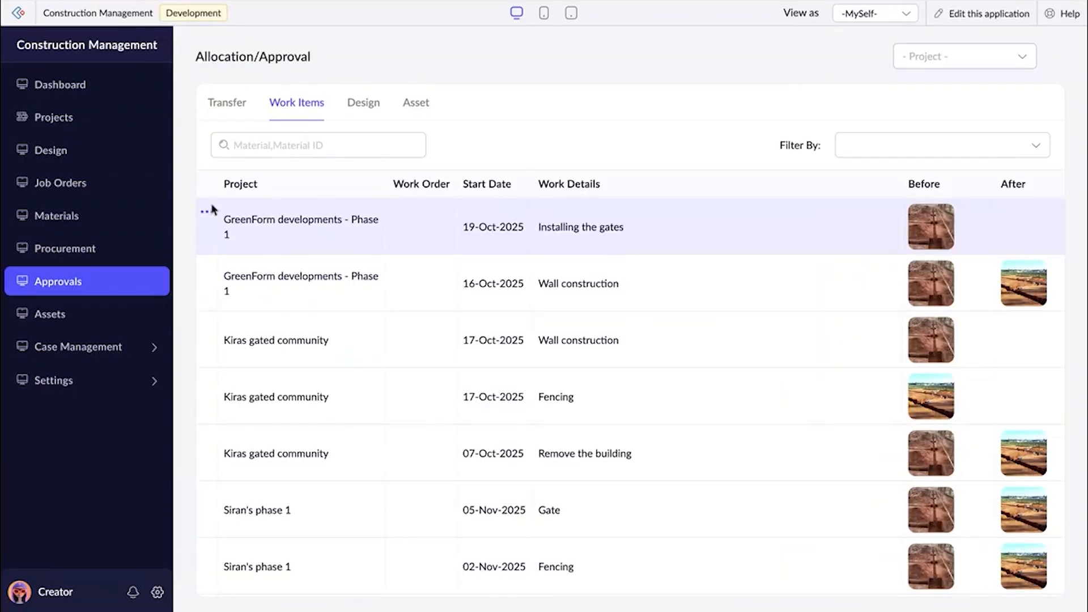
# Open the GreenForm developments - Phase 1 Gate Installation work order from the work orders, examine its status and Wall construction item, and leave it.
pyautogui.click(97, 183)
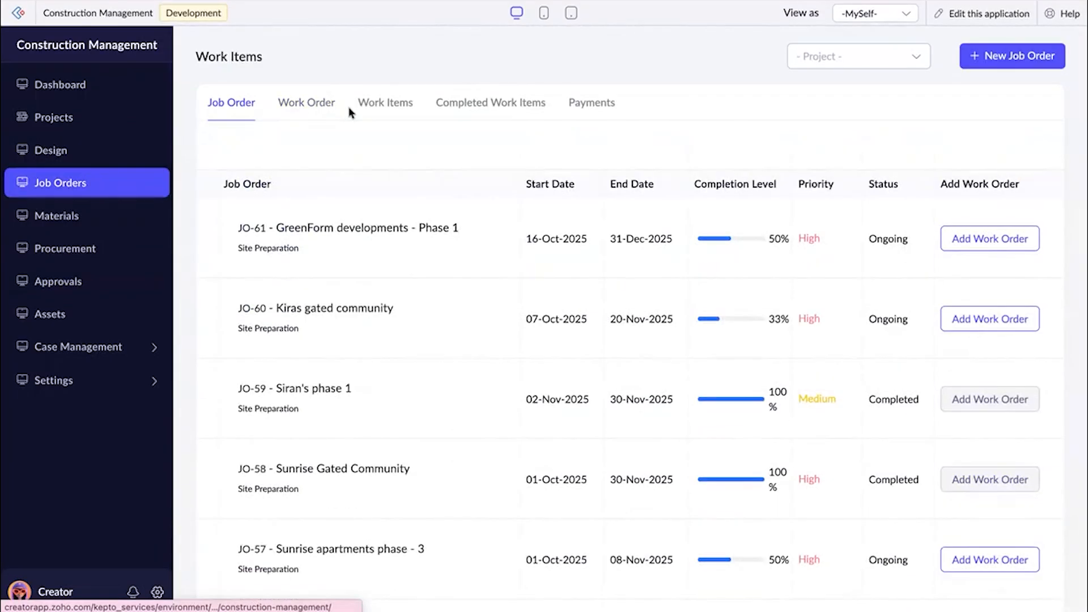
pyautogui.click(309, 106)
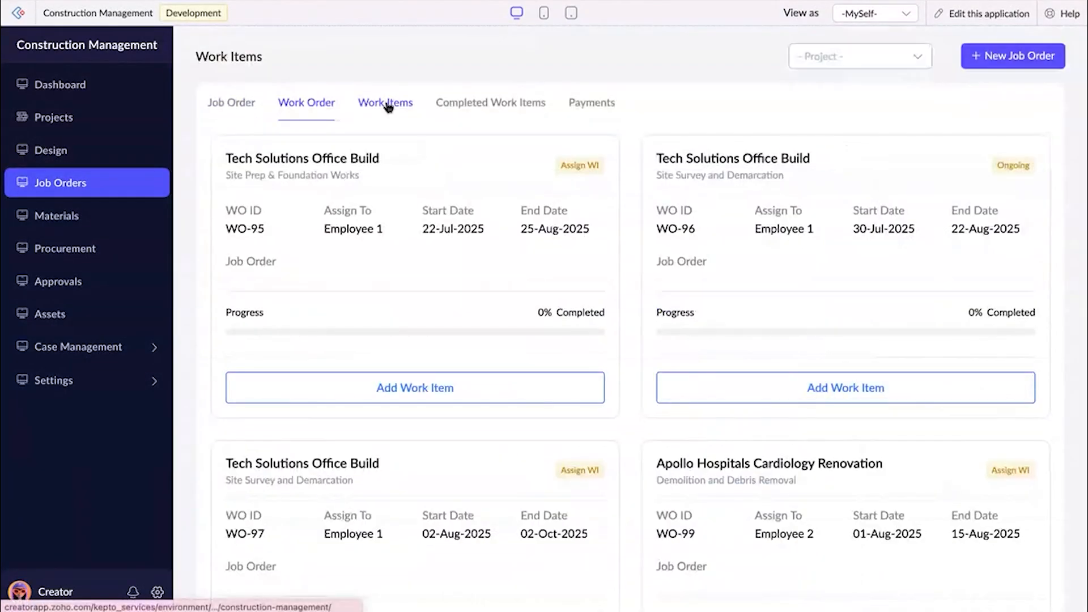
pyautogui.scroll(-20, 420, 318)
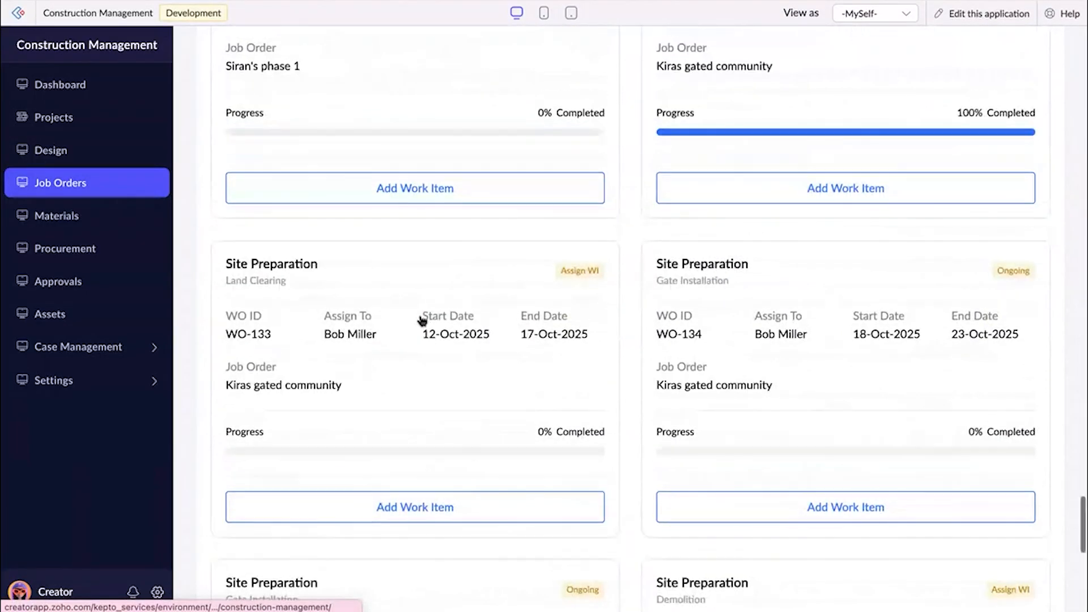
pyautogui.scroll(-8, 422, 320)
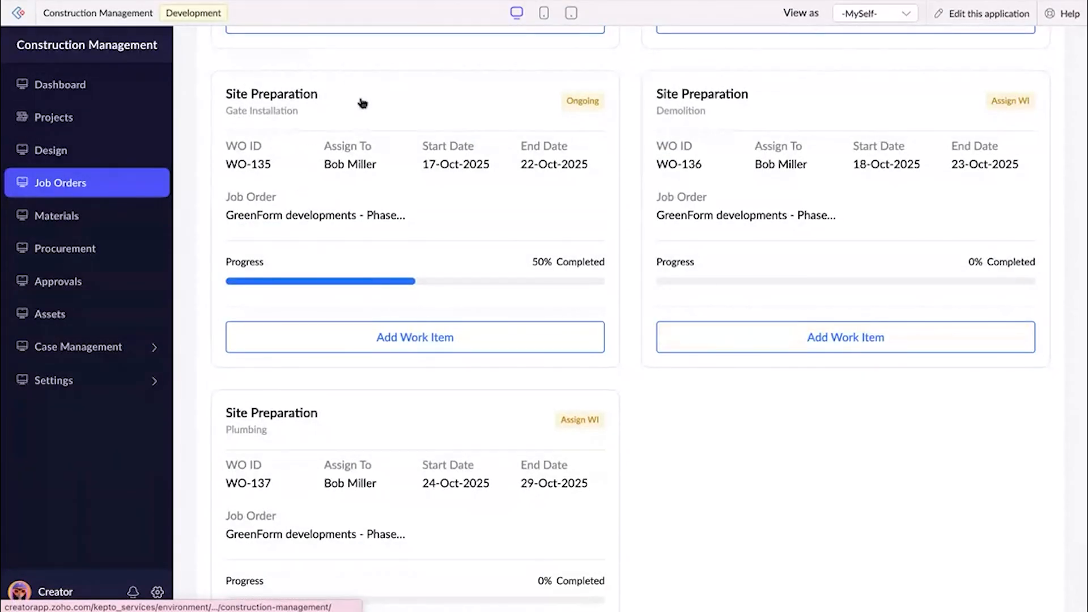
pyautogui.click(456, 227)
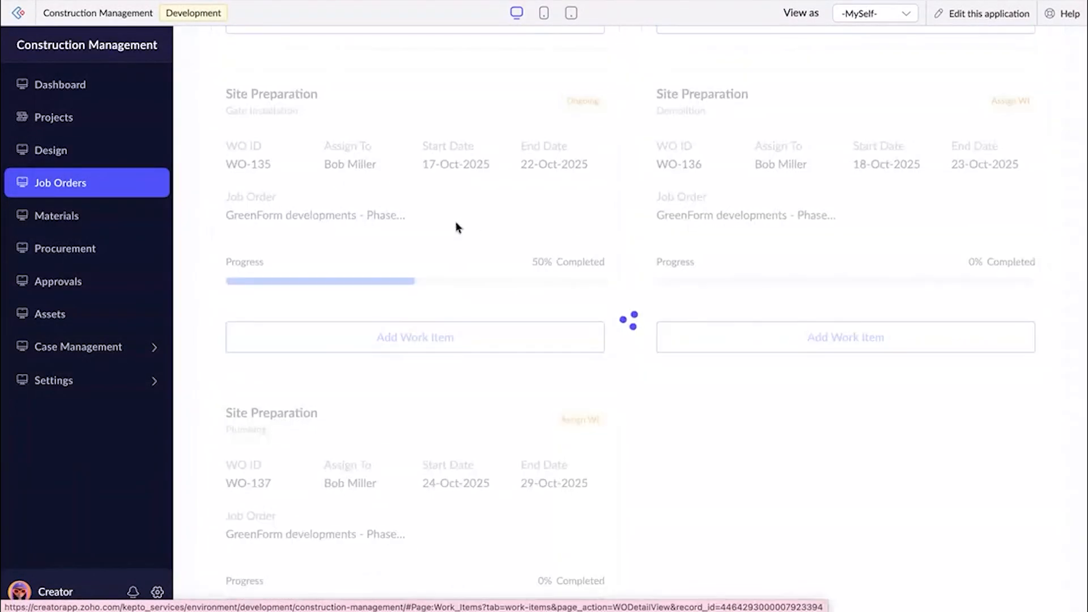
pyautogui.scroll(-2, 592, 390)
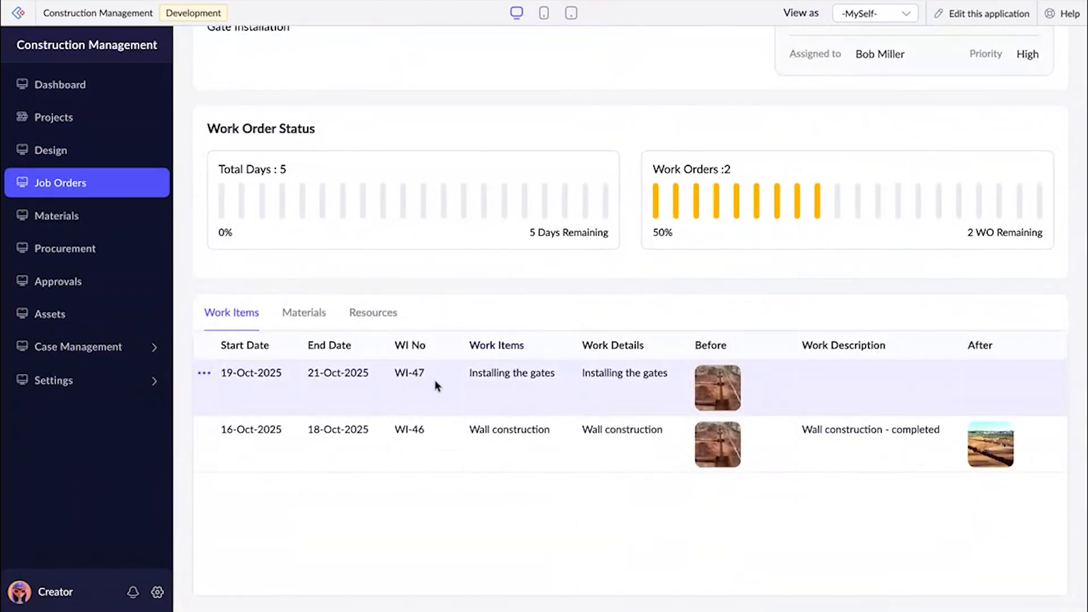
pyautogui.moveTo(473, 436); pyautogui.dragTo(561, 437)
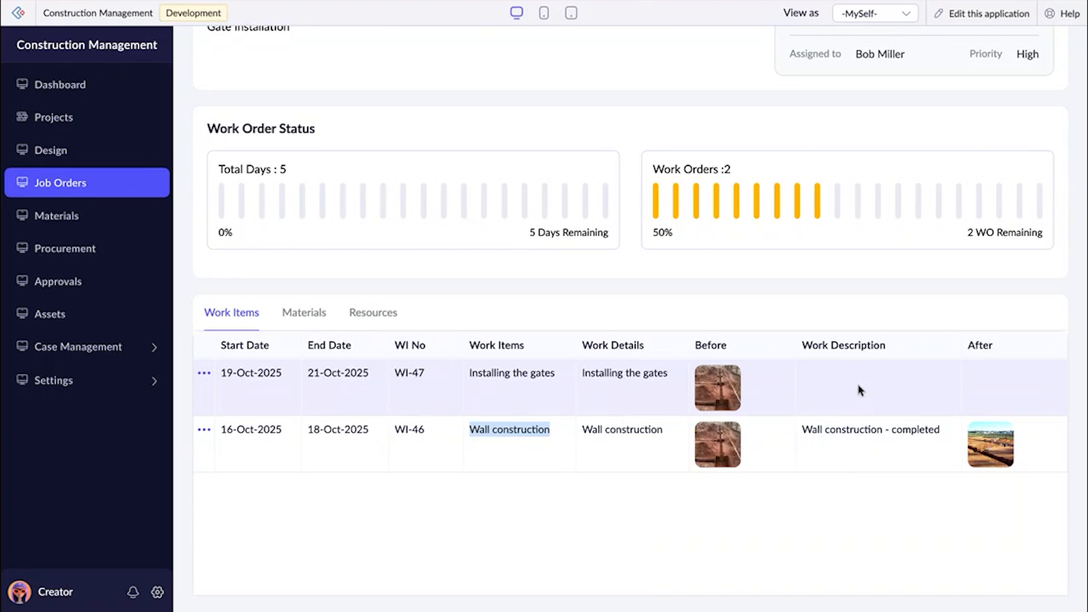
pyautogui.scroll(2, 859, 390)
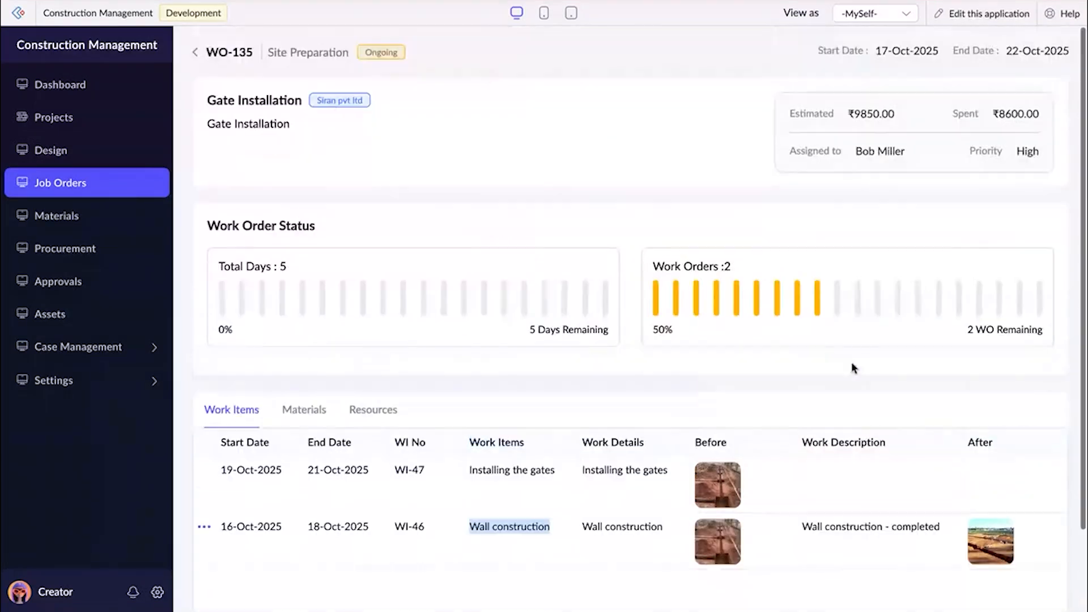
pyautogui.click(196, 53)
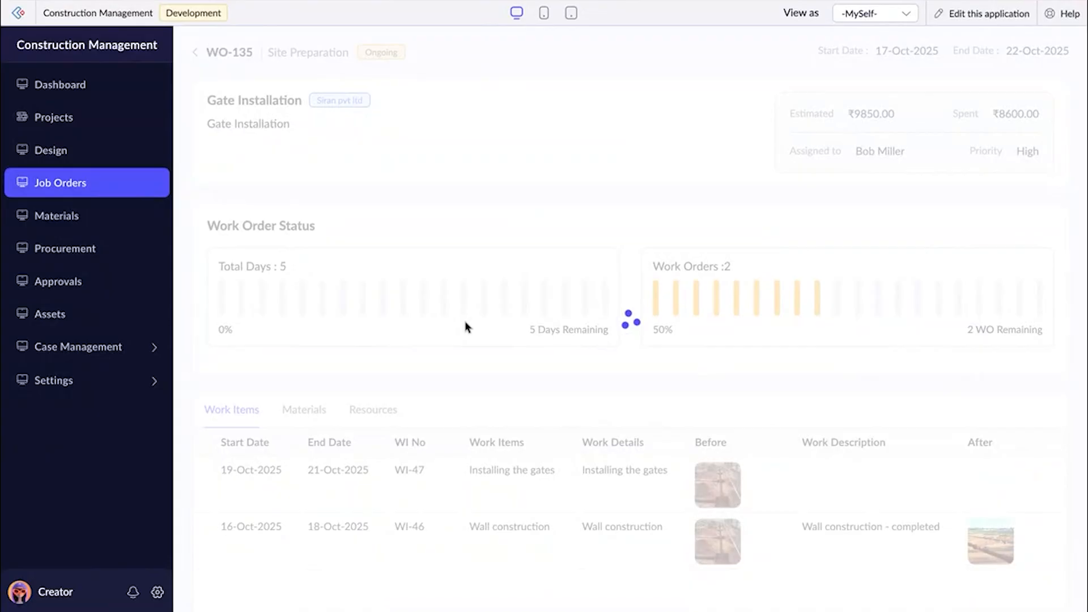
# Check the Gate Installation work order's progress and the GreenForm developments - Phase 1 Site Preparation job order's completion level.
pyautogui.scroll(-20, 466, 327)
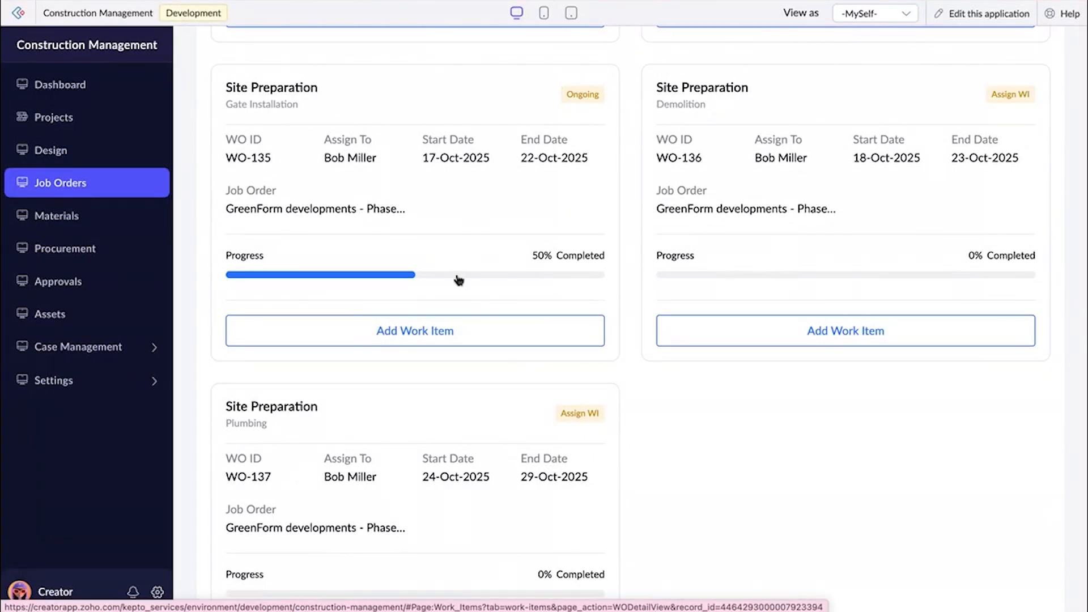
pyautogui.scroll(20, 457, 280)
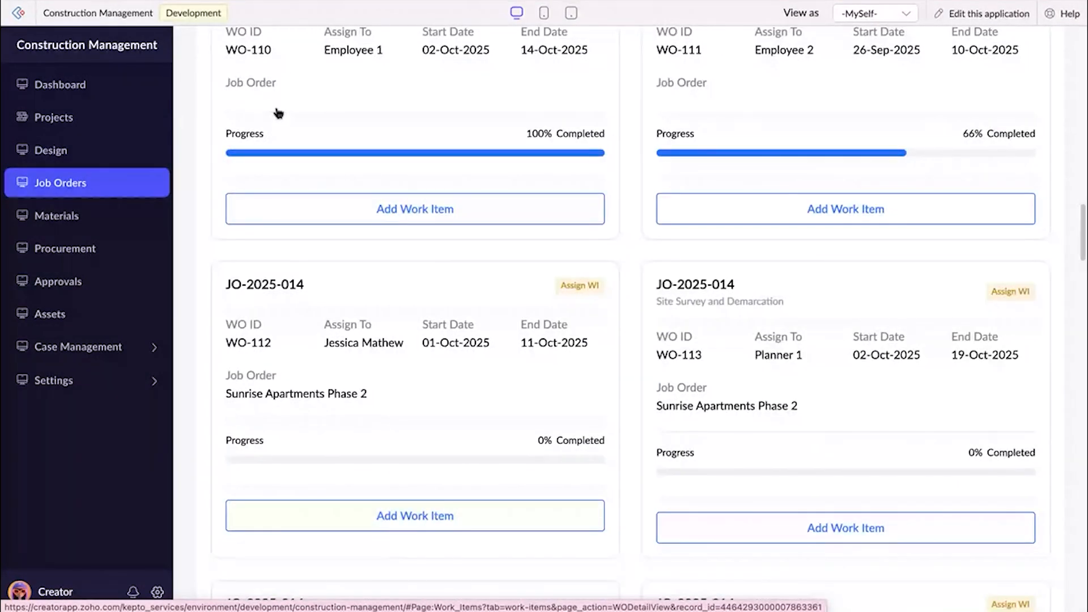
pyautogui.scroll(15, 277, 110)
pyautogui.click(241, 108)
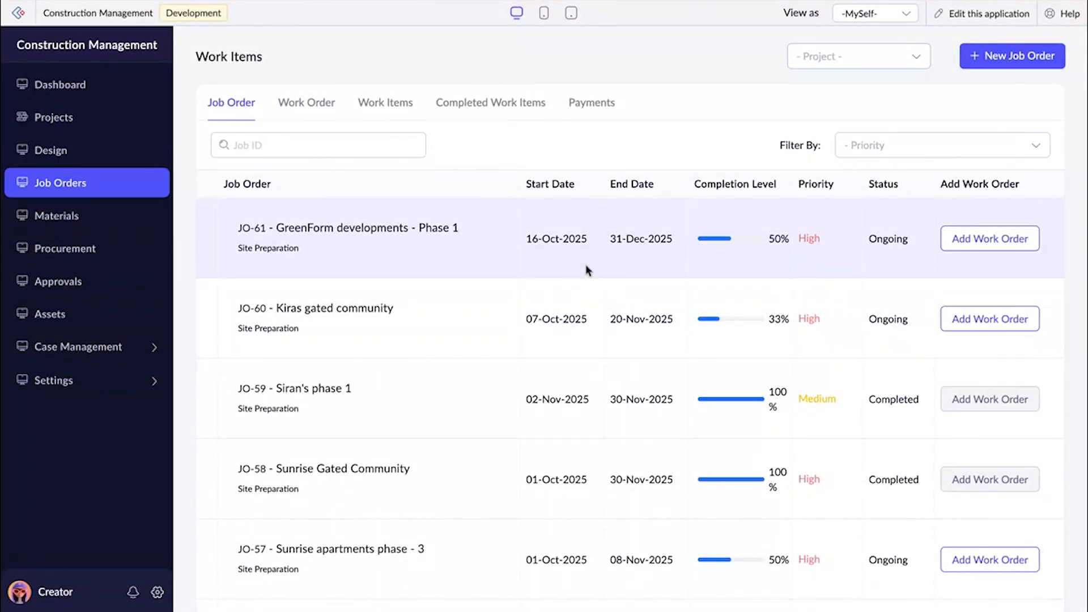
pyautogui.moveTo(237, 250); pyautogui.dragTo(309, 252)
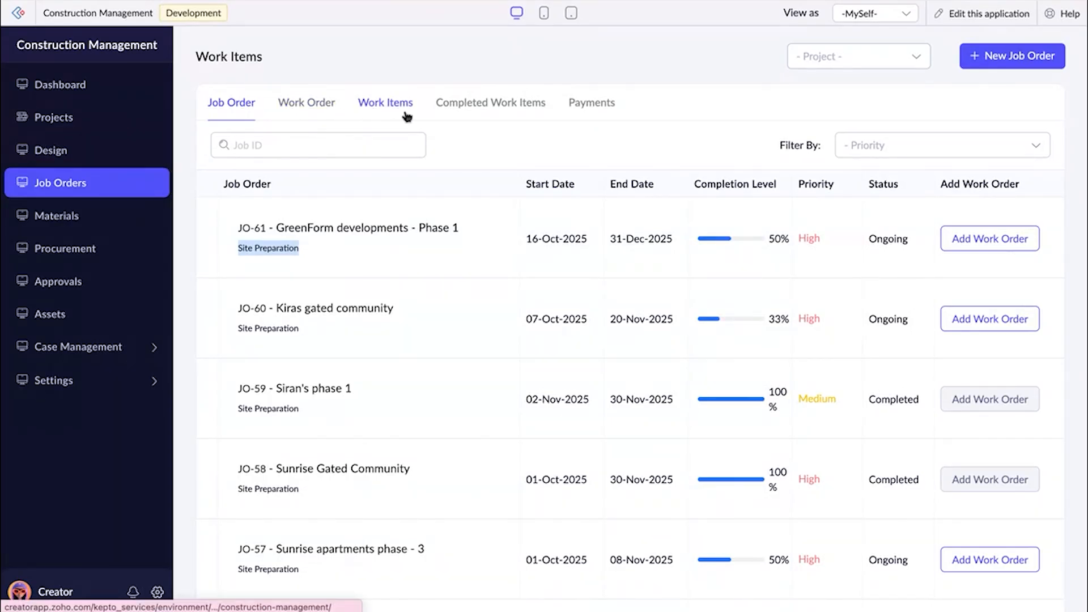
# Start a material request for the project GreenForm developments - Phase 1 and its Gate Installation work order.
pyautogui.click(115, 217)
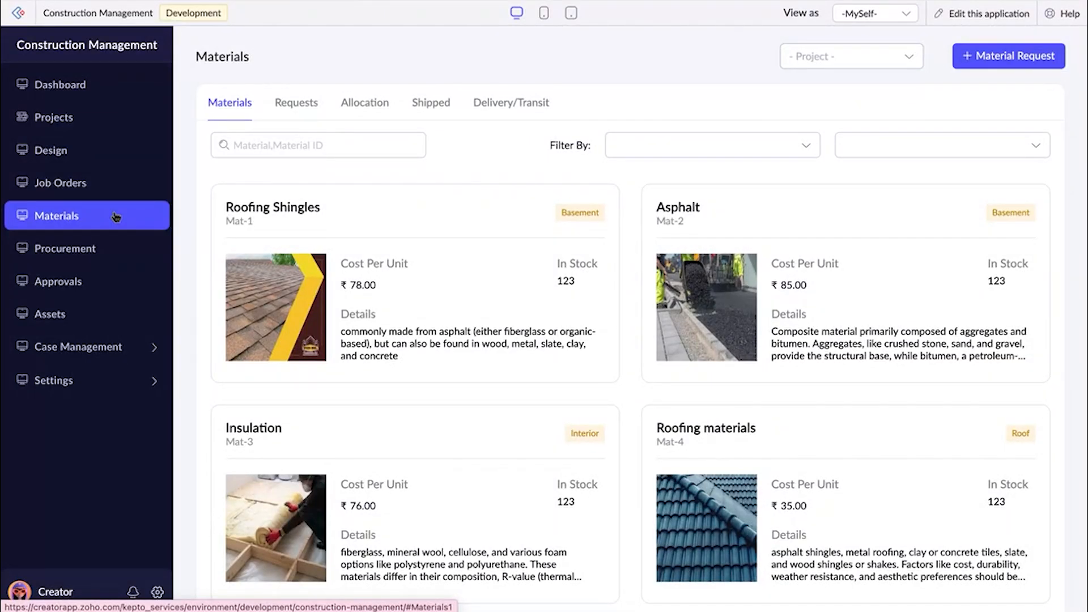
pyautogui.click(985, 66)
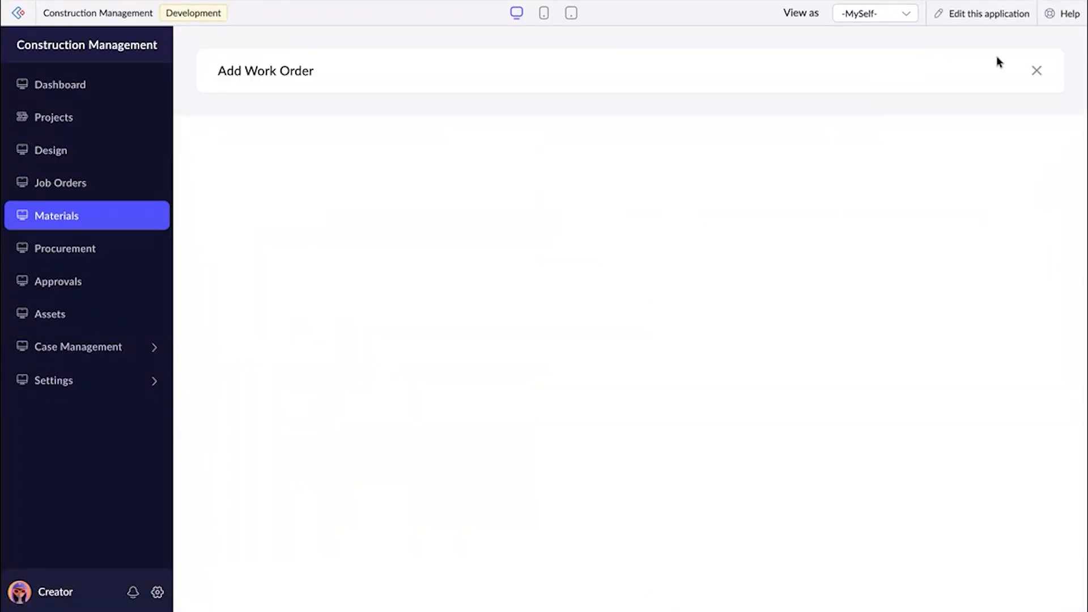
pyautogui.click(410, 129)
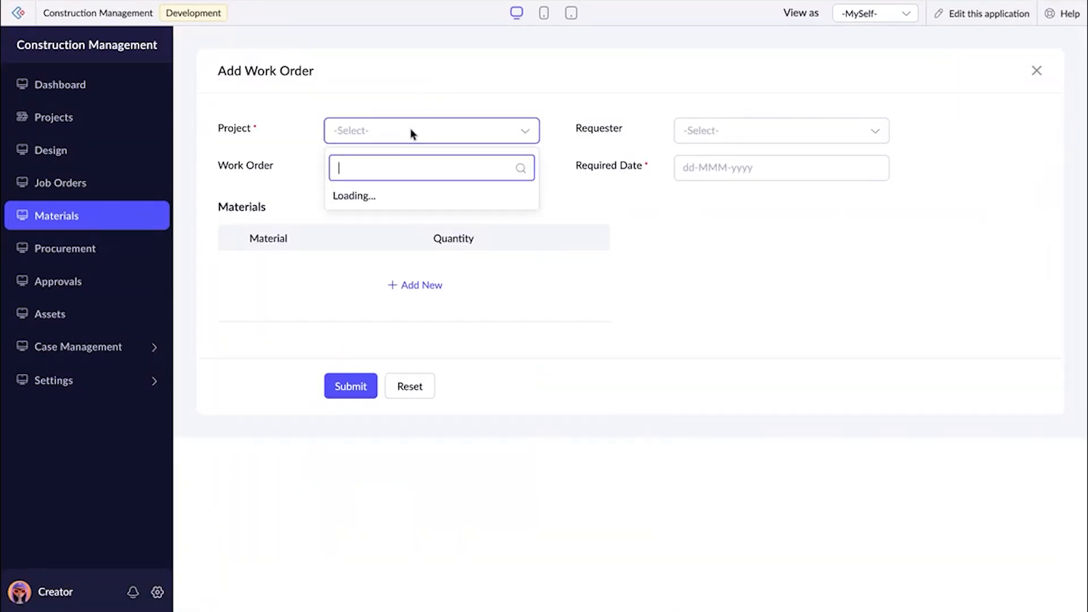
pyautogui.click(408, 167)
pyautogui.click(408, 170)
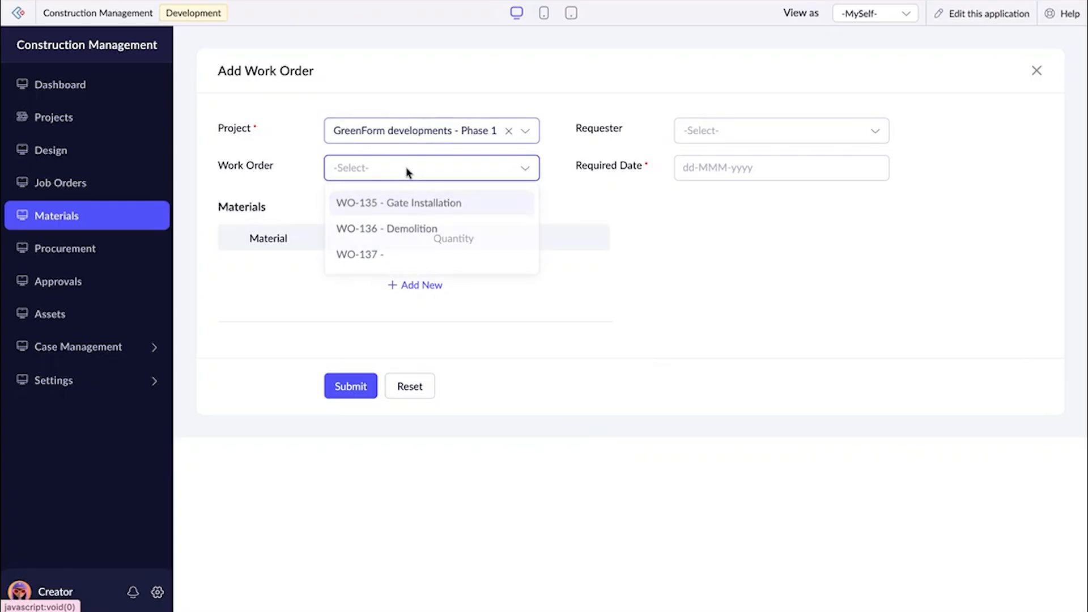
pyautogui.click(413, 205)
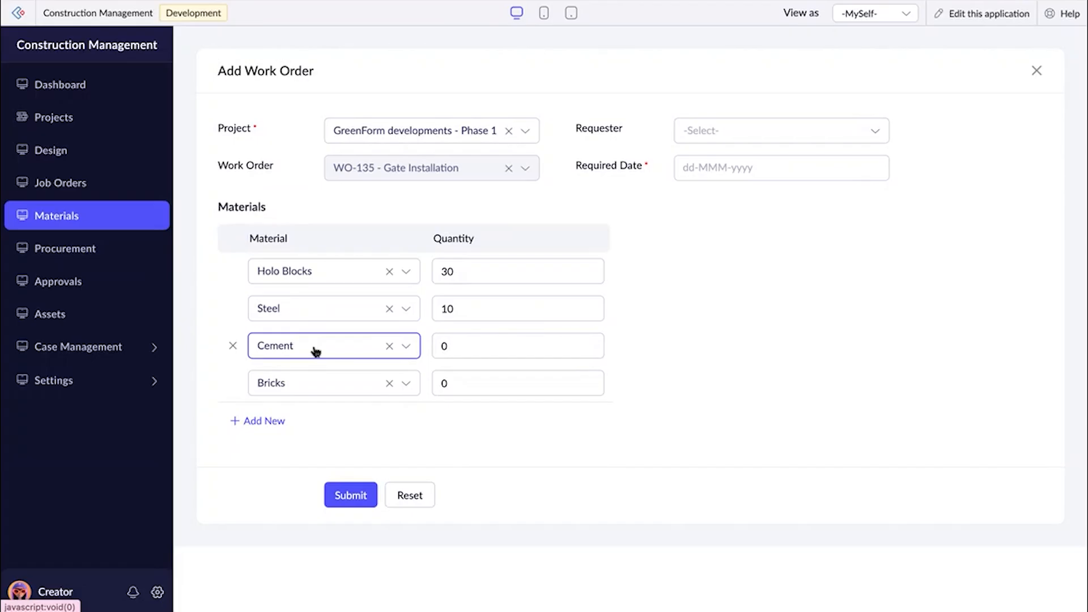
# Set the material request's quantities to 25 for Cement, 25 for Bricks and 15 for Steel, and remove the Holo Blocks row.
pyautogui.click(466, 345)
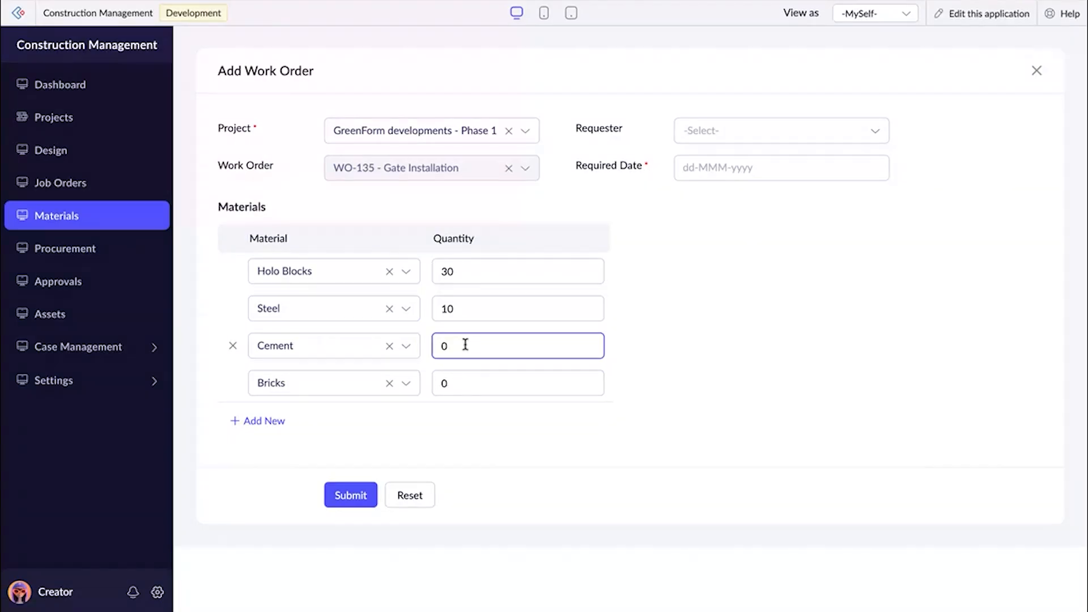
pyautogui.press('BackSpace')
pyautogui.write('25')
pyautogui.click(474, 382)
pyautogui.press('BackSpace')
pyautogui.write('25')
pyautogui.click(479, 308)
pyautogui.press('BackSpace')
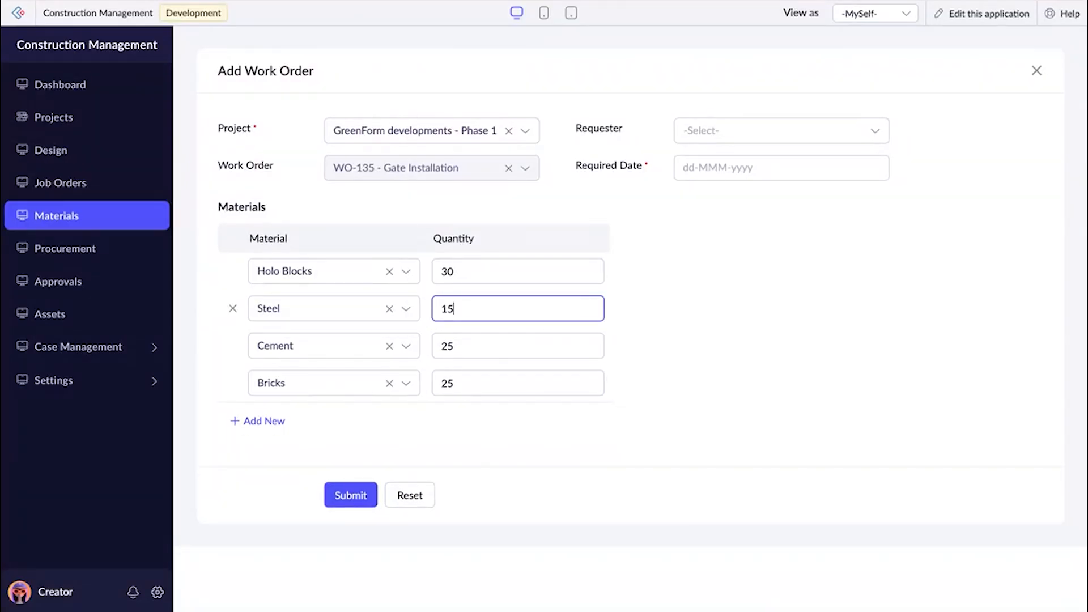
pyautogui.click(232, 271)
# Choose the material request's requester and set the required date to 23-Oct-2025.
pyautogui.click(682, 130)
pyautogui.click(697, 204)
pyautogui.click(697, 168)
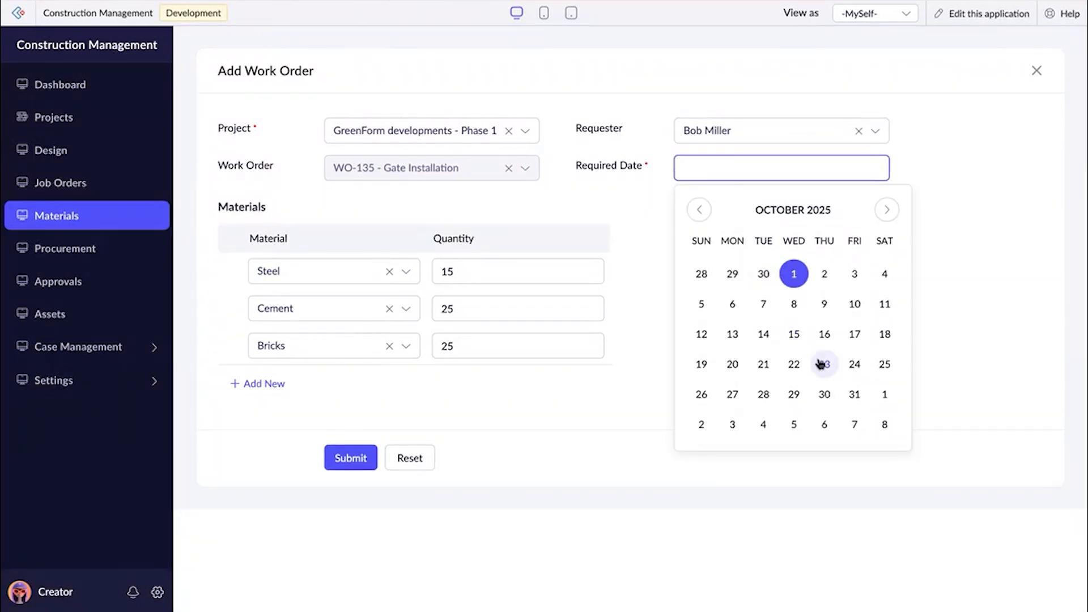
pyautogui.click(824, 364)
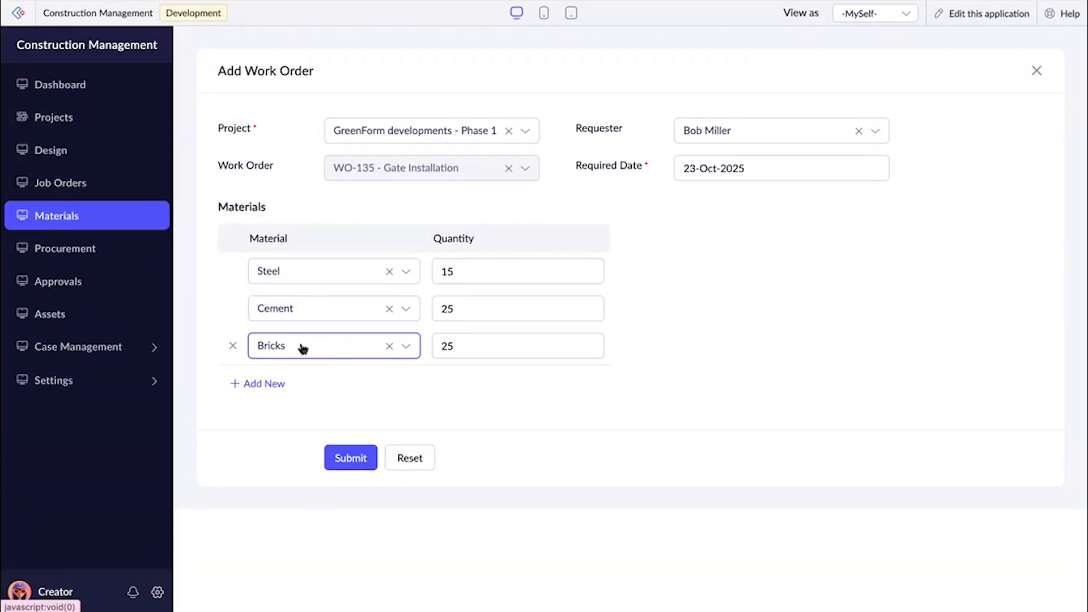
# Add Holo Blocks with a quantity of 35 to the material request and submit it.
pyautogui.click(265, 385)
pyautogui.click(270, 385)
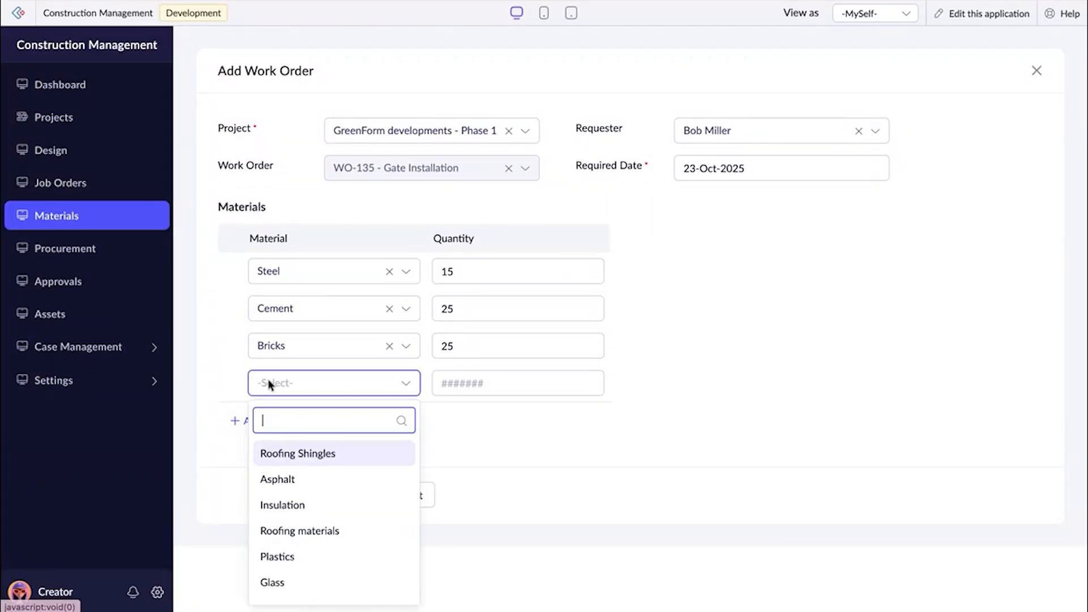
pyautogui.write('ho')
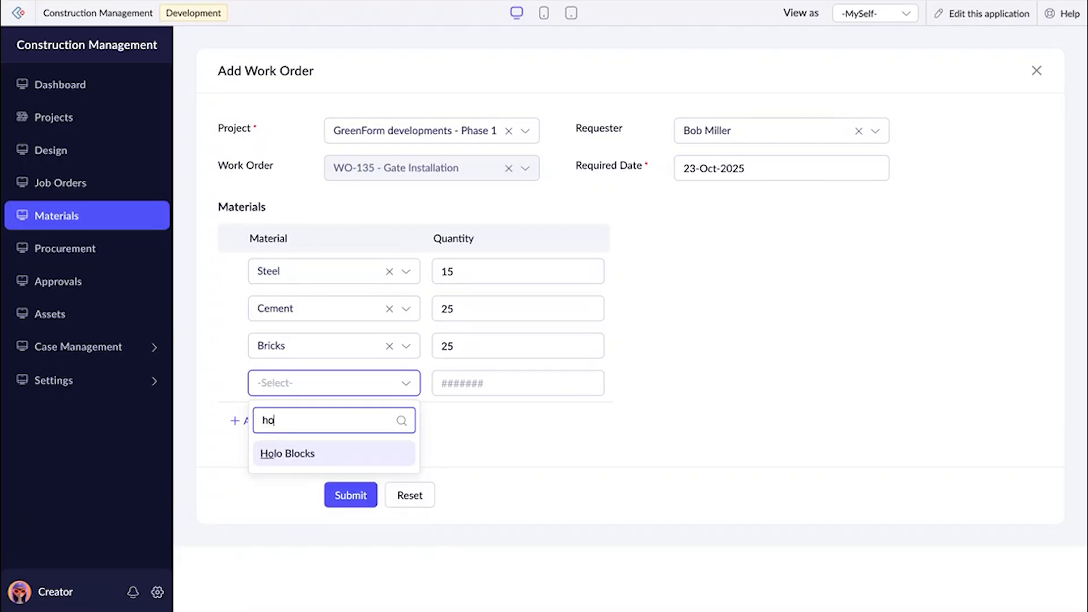
pyautogui.click(302, 451)
pyautogui.click(452, 388)
pyautogui.write('35')
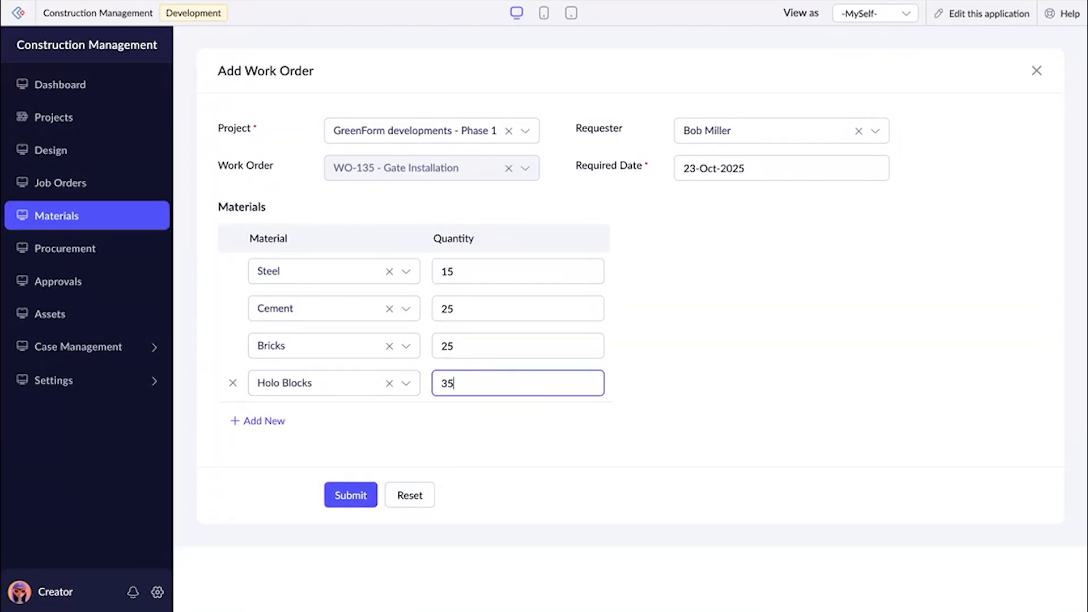
pyautogui.click(572, 419)
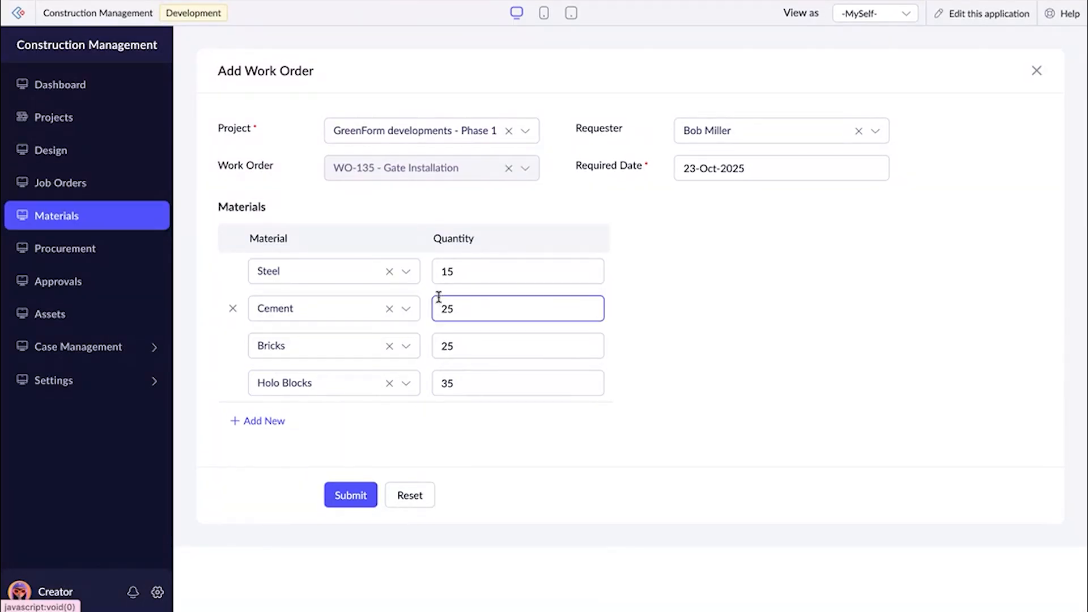
pyautogui.click(366, 489)
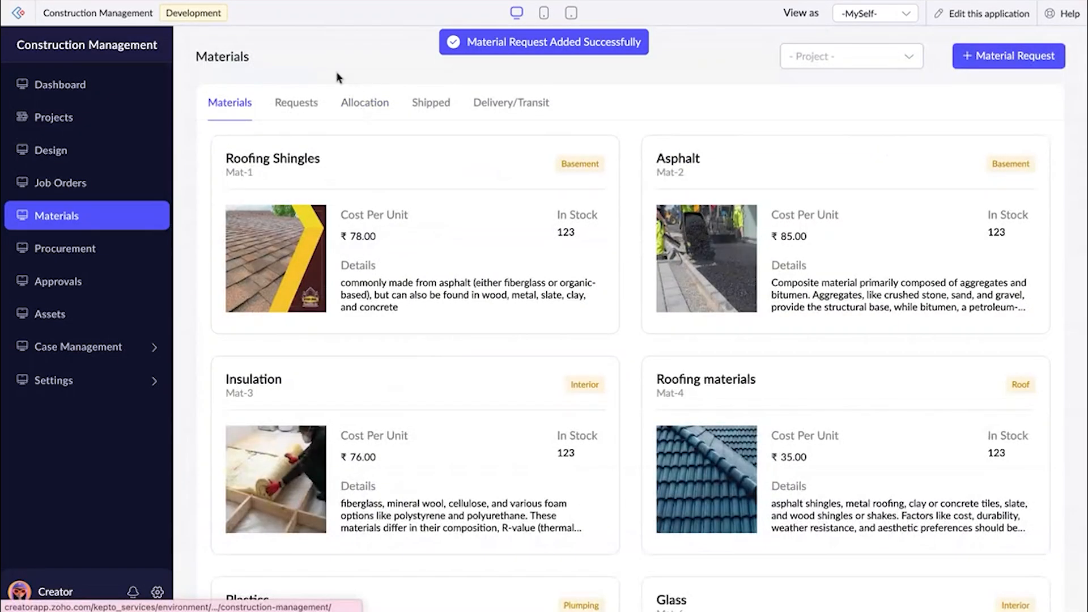
# Check the new GreenForm developments - Phase 1 request's status among the material requests and open its allocation.
pyautogui.click(302, 102)
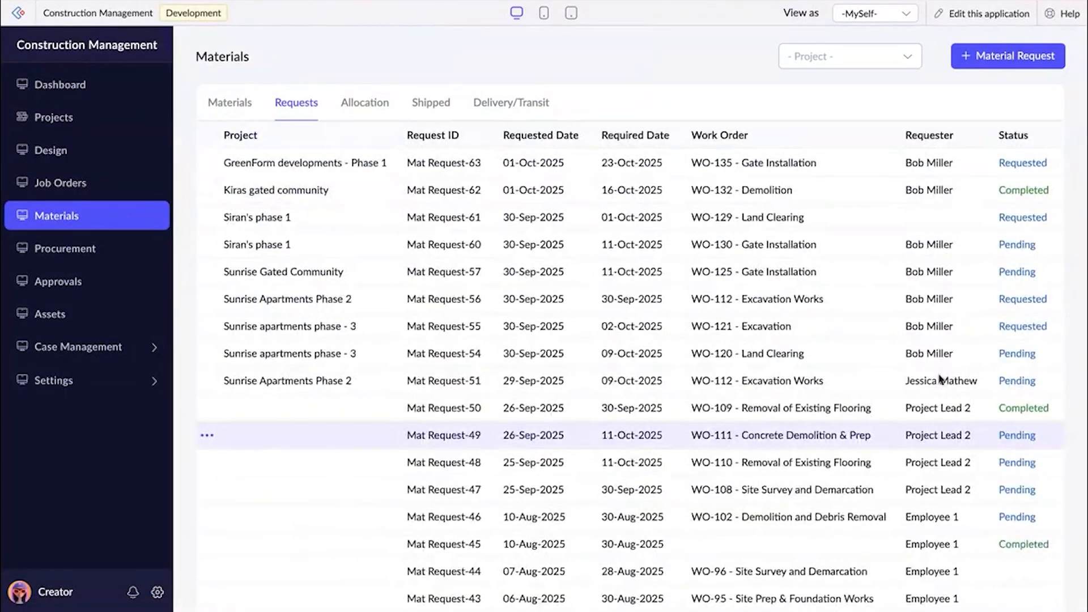
pyautogui.moveTo(998, 216); pyautogui.dragTo(1047, 215)
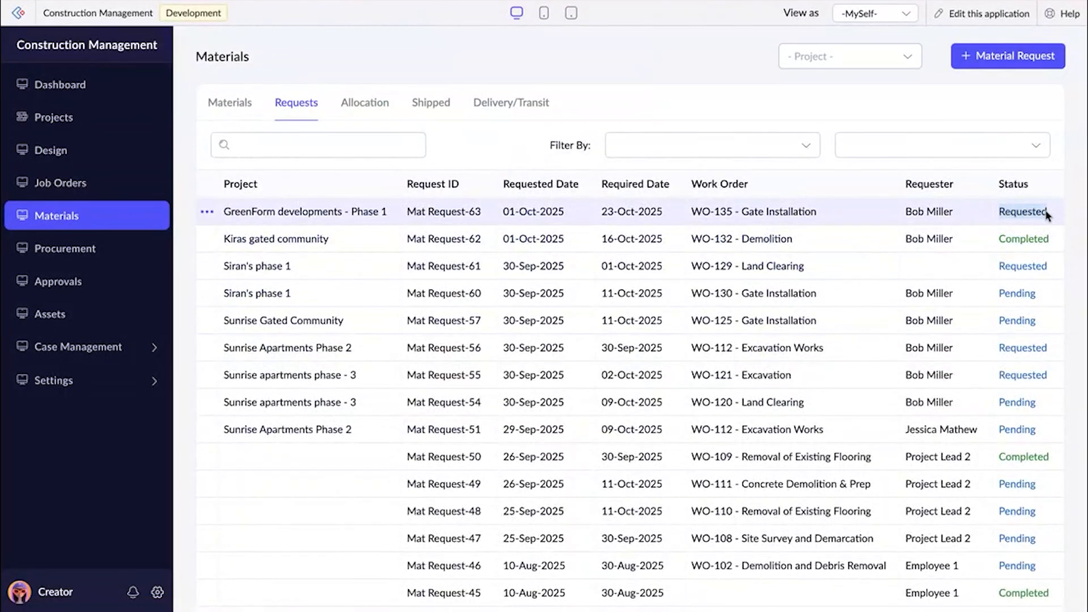
pyautogui.click(352, 109)
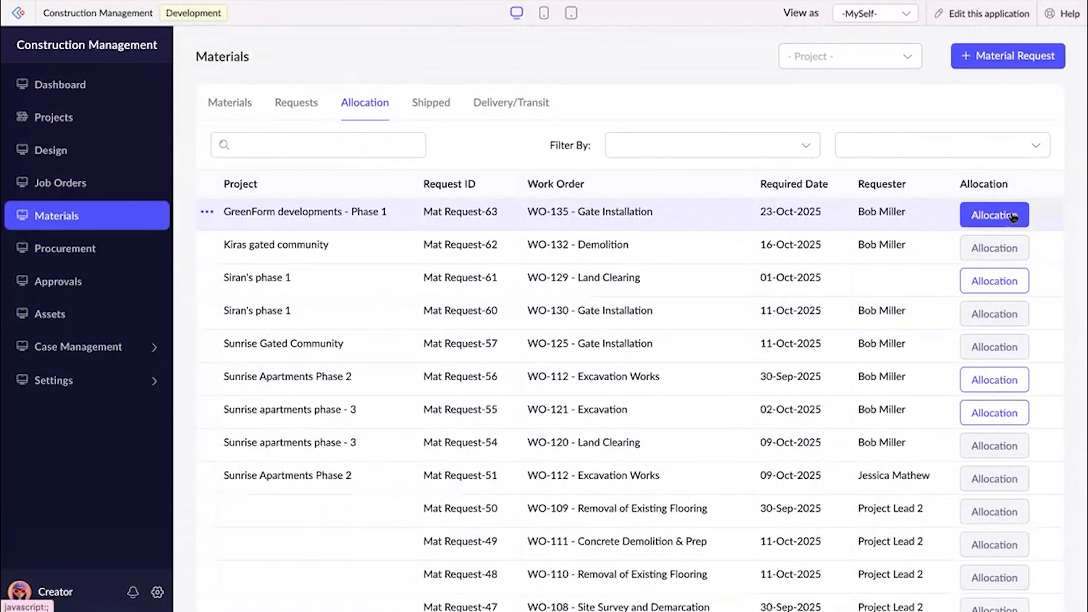
pyautogui.click(1013, 220)
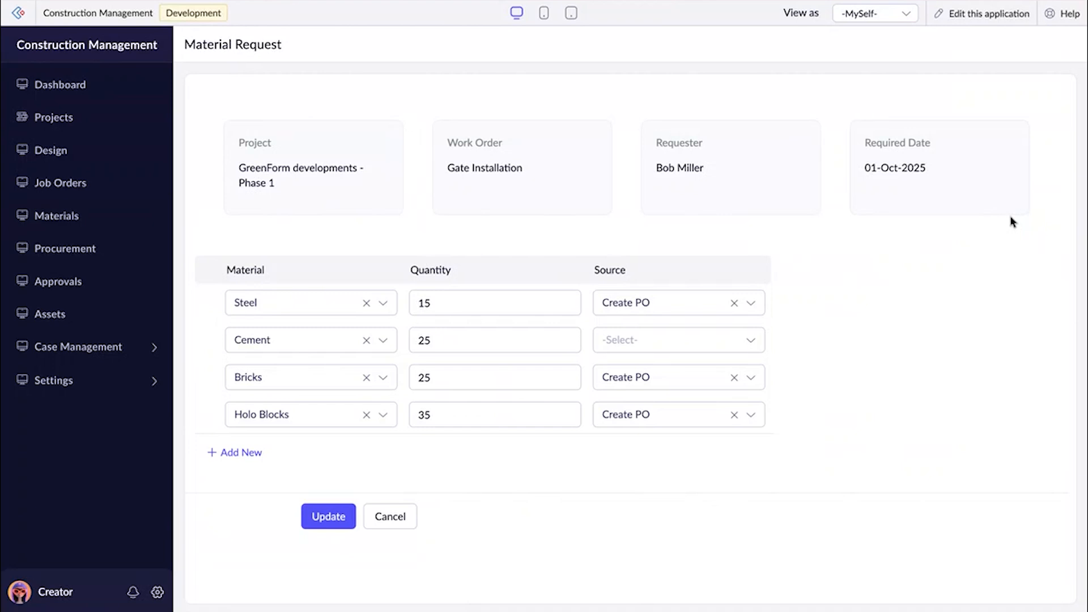
# Review the materials' sources in the allocation and set the Cement source to Kiras gated community-QTY-50.
pyautogui.click(618, 308)
pyautogui.click(617, 310)
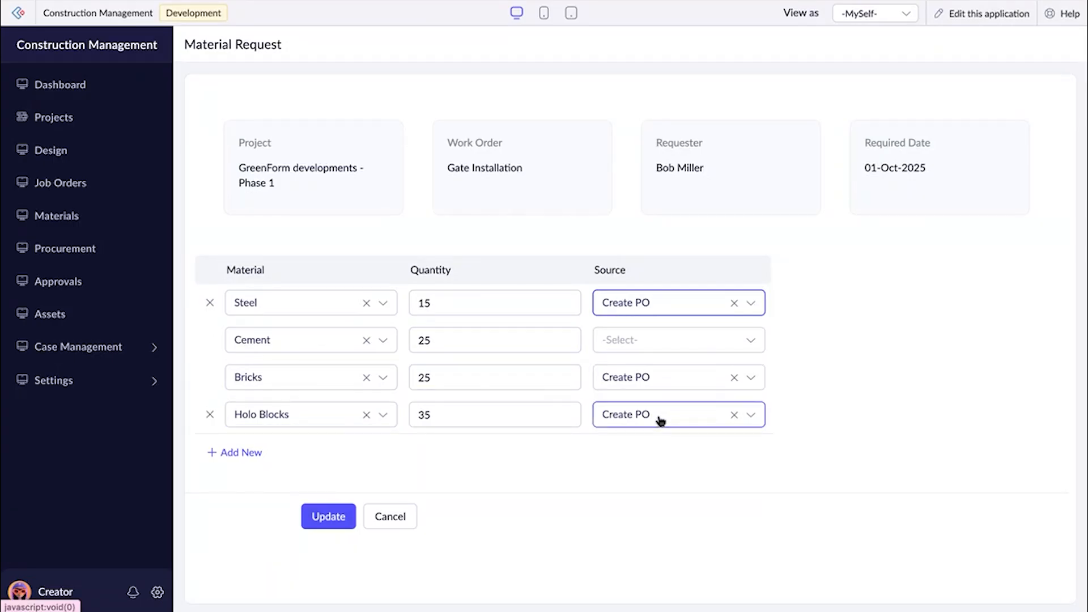
pyautogui.click(657, 345)
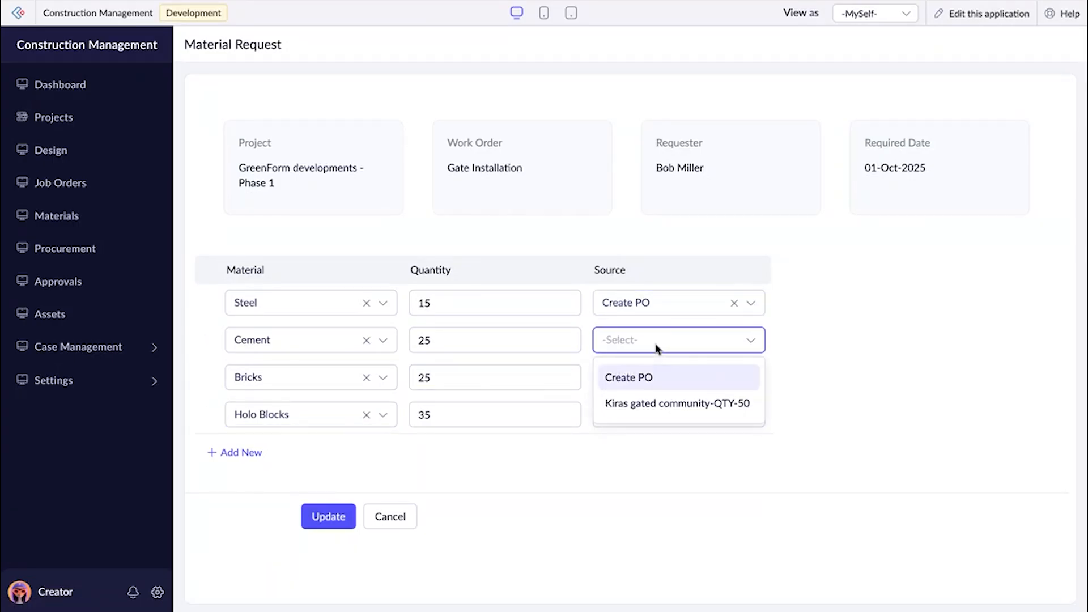
pyautogui.click(712, 403)
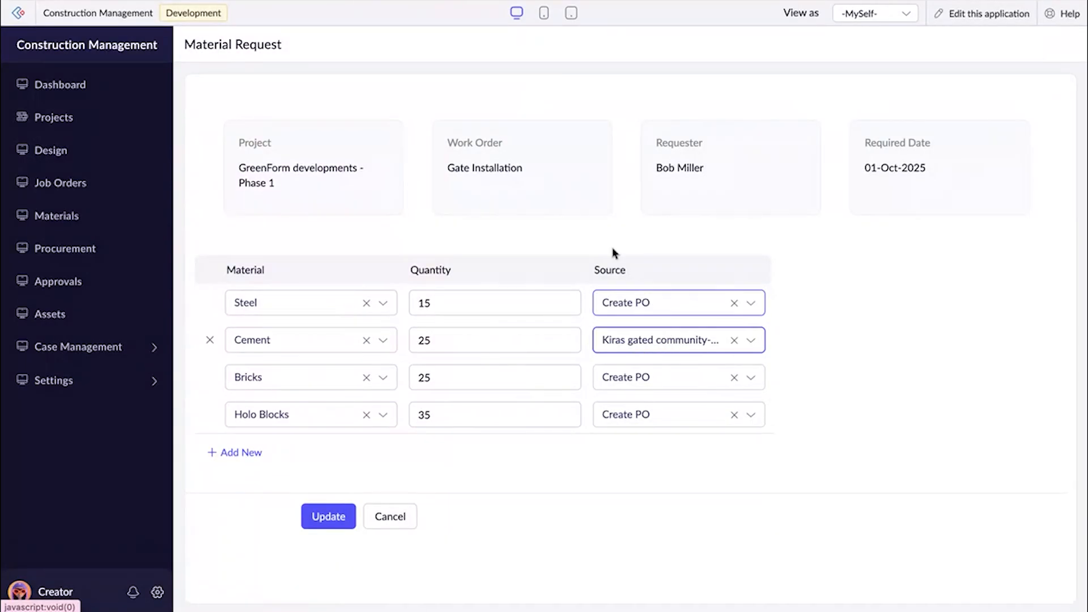
pyautogui.moveTo(231, 173); pyautogui.dragTo(282, 187)
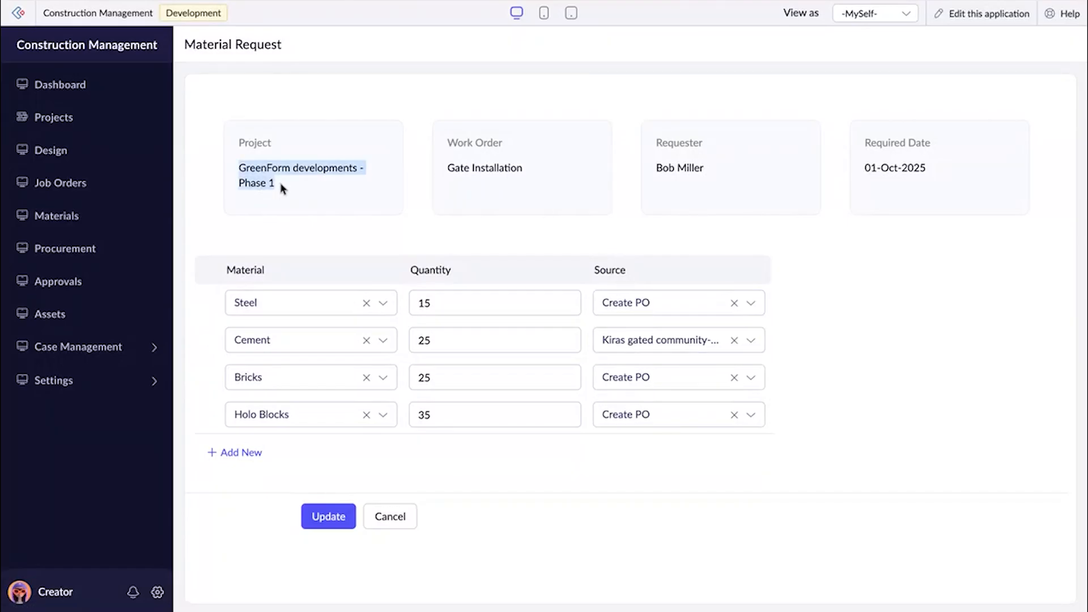
# Save the allocation and check the source and status of each material in the GreenForm developments - Phase 1 request.
pyautogui.click(800, 358)
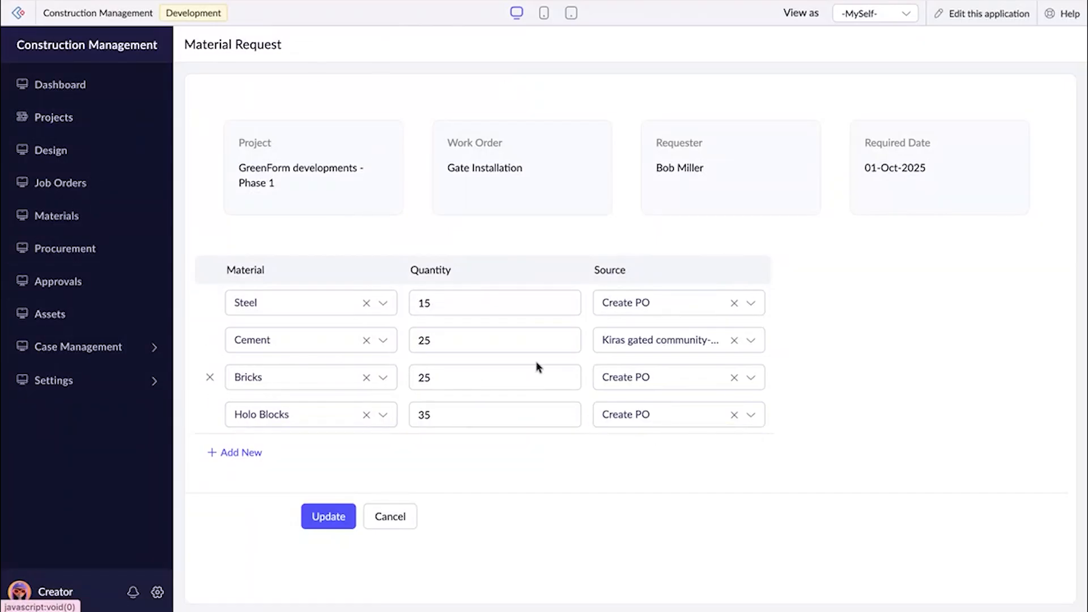
pyautogui.click(333, 517)
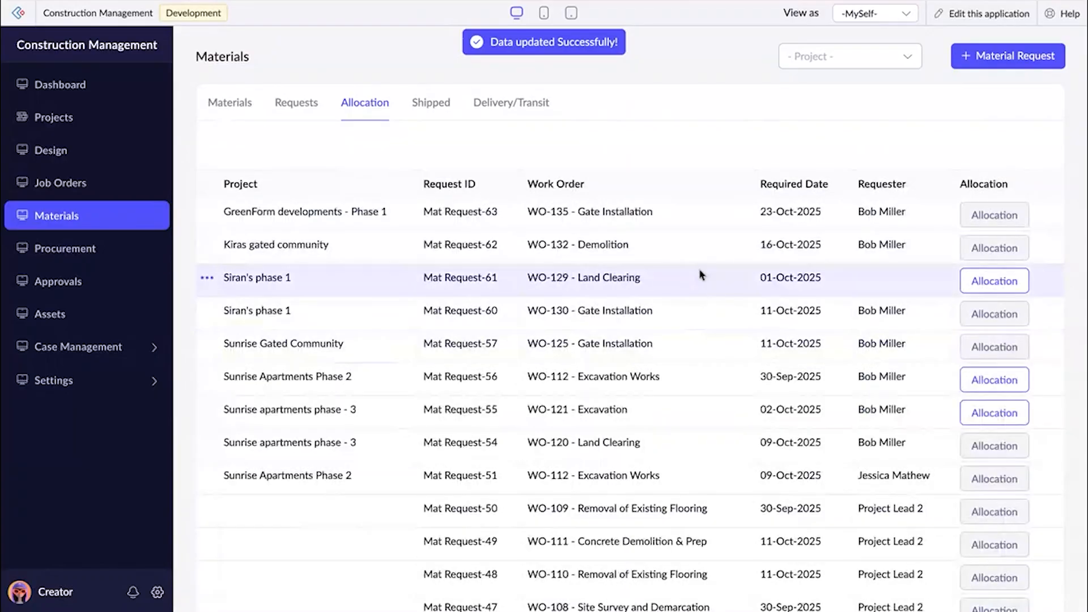
pyautogui.click(692, 223)
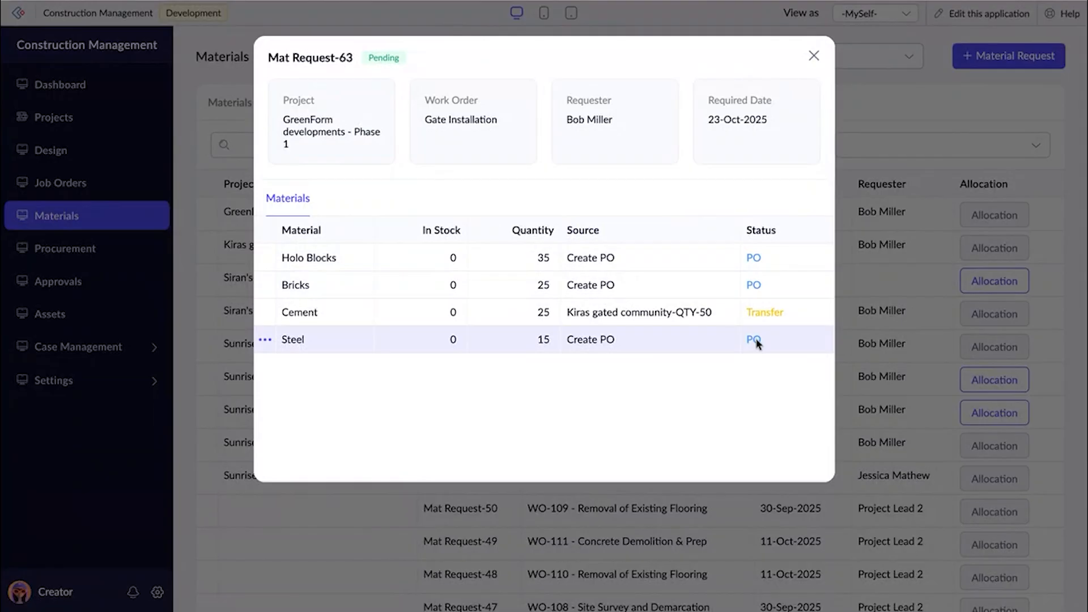
pyautogui.click(815, 56)
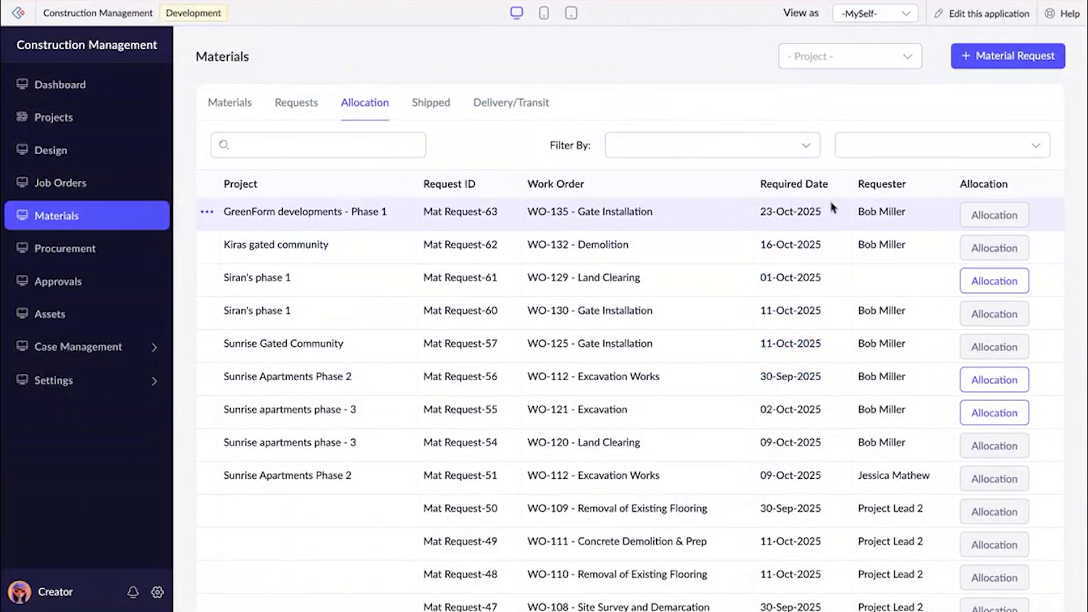
# Review the transfer from Kiras gated community to GreenForm developments - Phase 1 among the approvals, checking its material, quantity and destination.
pyautogui.click(133, 277)
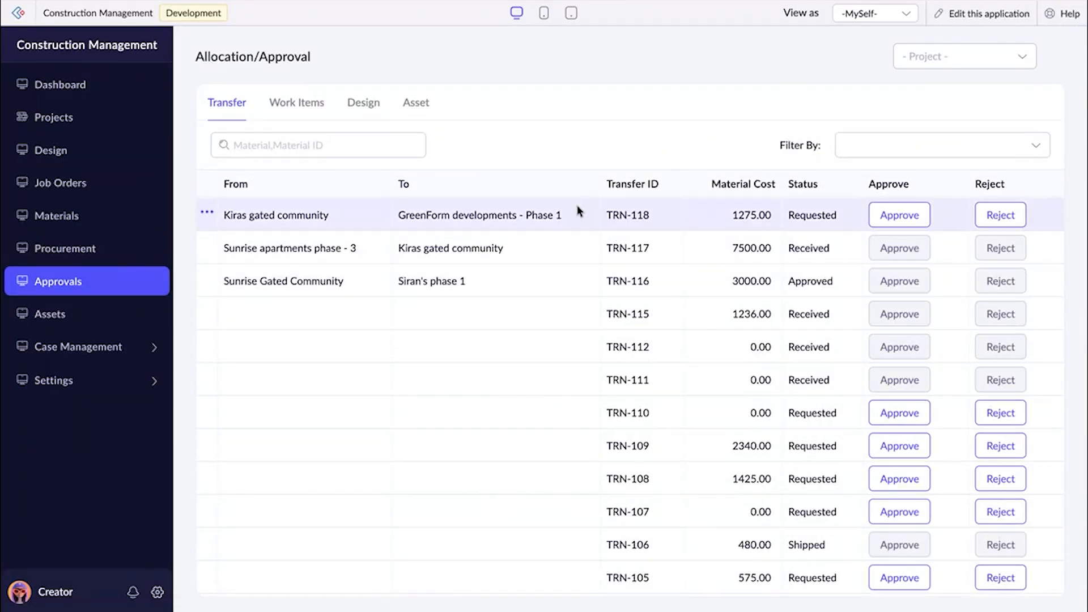
pyautogui.click(703, 223)
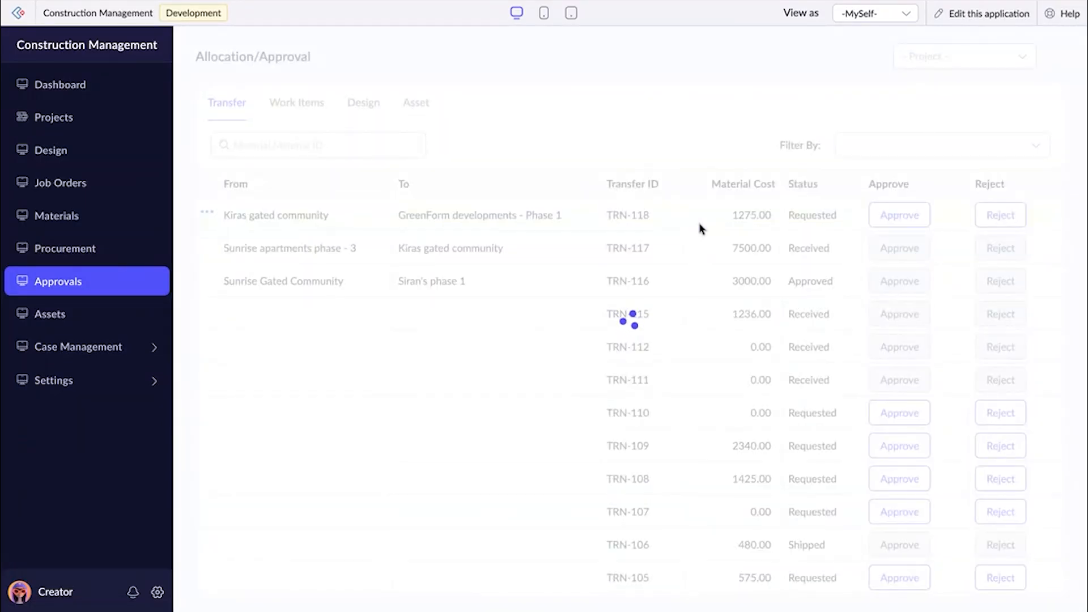
pyautogui.doubleClick(223, 312)
pyautogui.moveTo(580, 310); pyautogui.dragTo(622, 310)
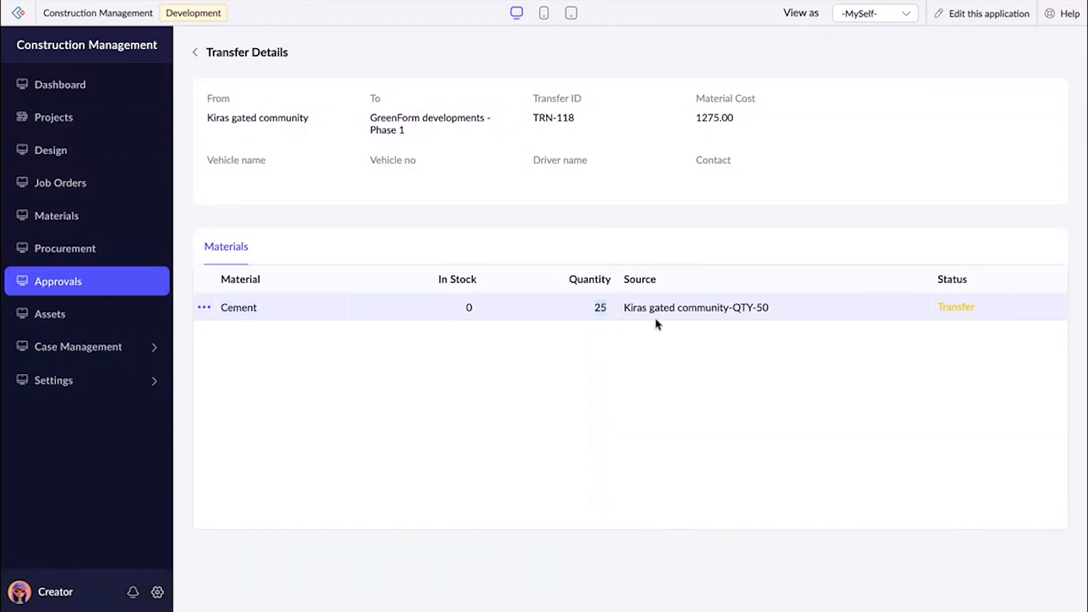
pyautogui.moveTo(372, 123); pyautogui.dragTo(422, 141)
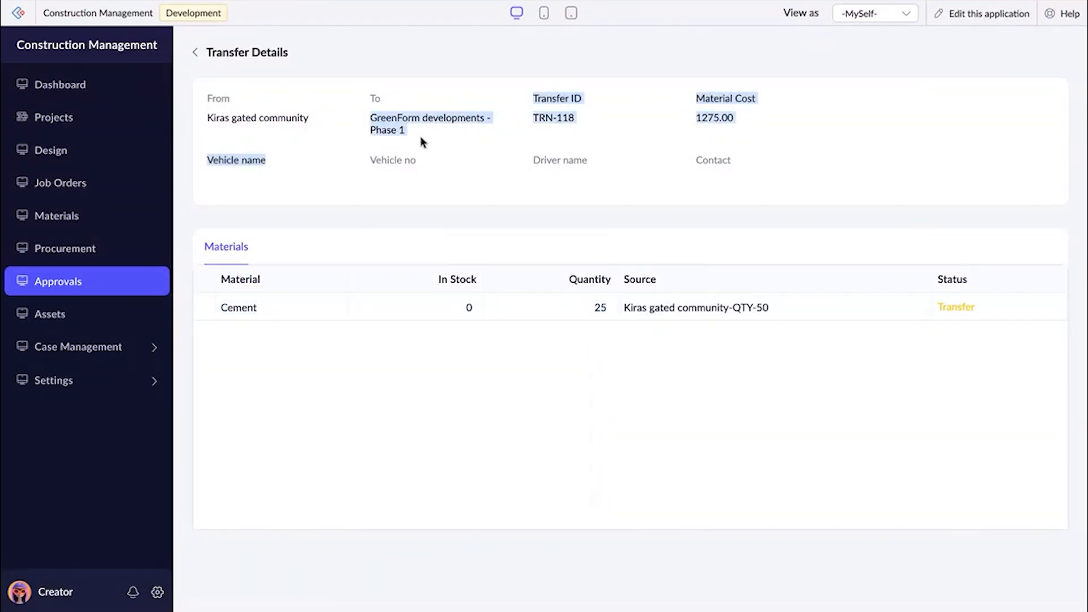
pyautogui.click(422, 142)
pyautogui.click(196, 51)
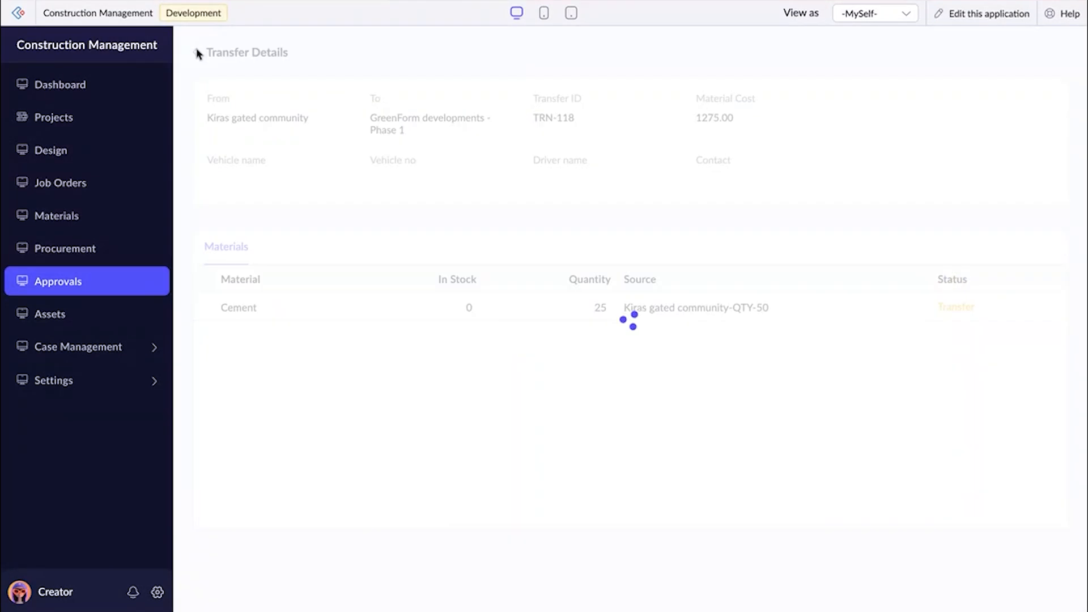
# Approve the Cement transfer from Kiras gated community to GreenForm developments - Phase 1 with the comment "Approved".
pyautogui.click(923, 218)
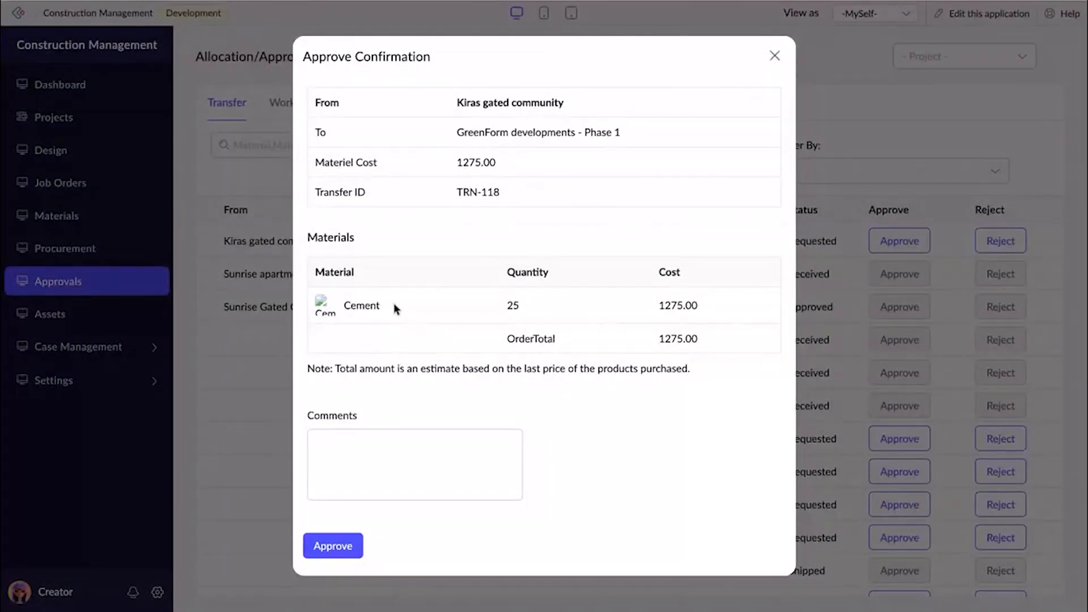
pyautogui.click(358, 434)
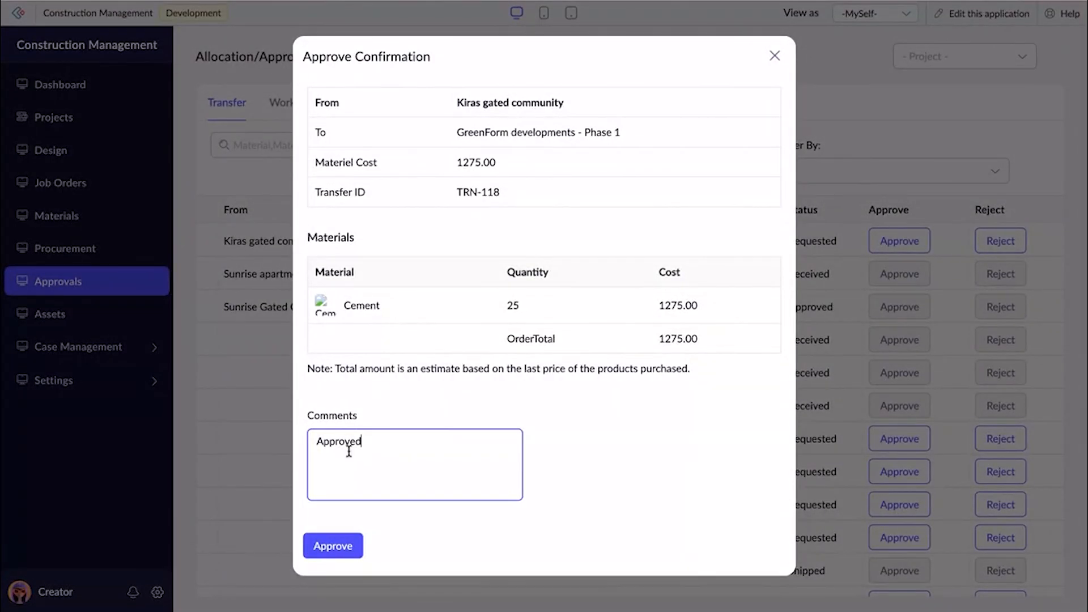
pyautogui.click(332, 547)
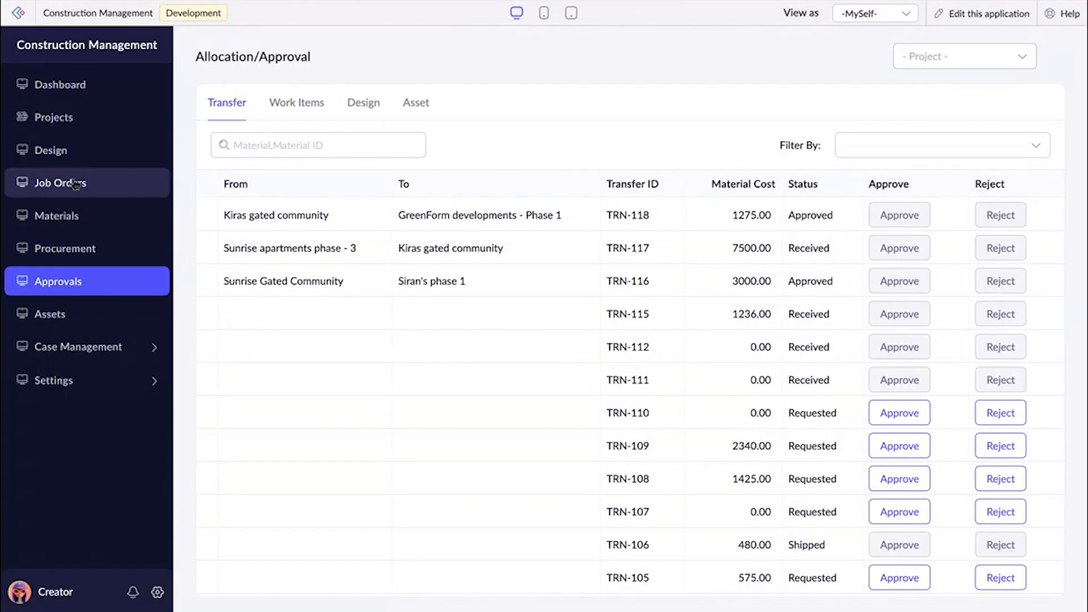
# Start shipping the approved GreenForm developments - Phase 1 transfer from the Materials section and set its vehicle number to TN9090.
pyautogui.click(62, 224)
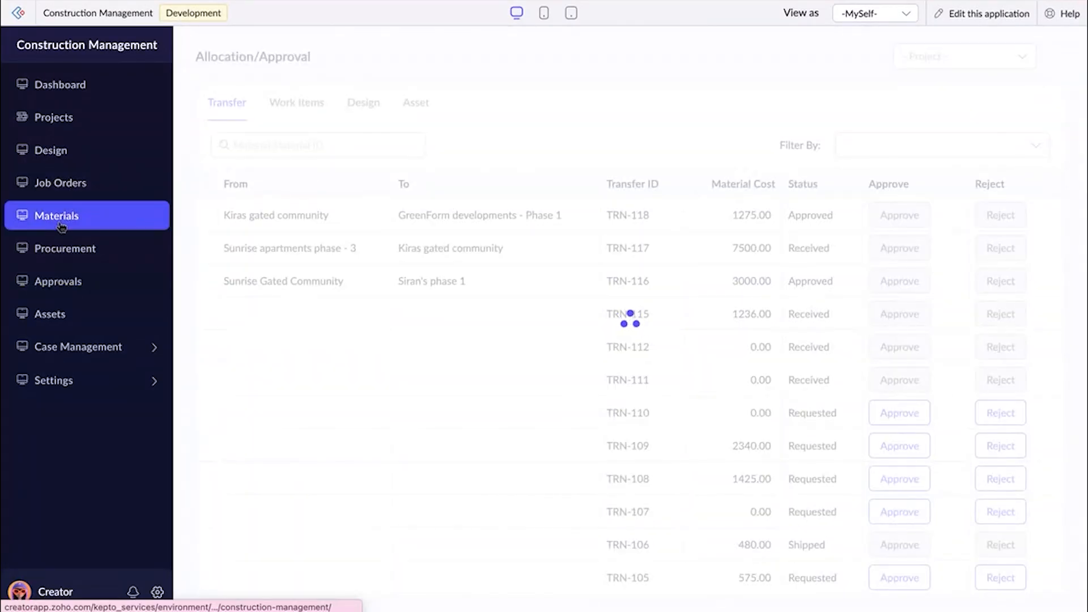
pyautogui.click(381, 105)
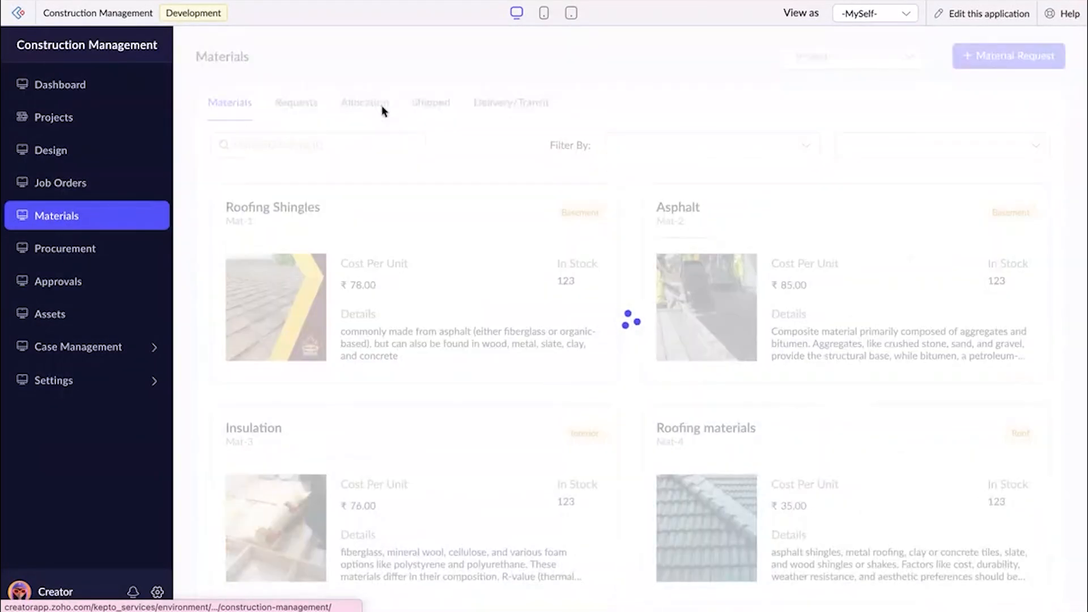
pyautogui.click(432, 107)
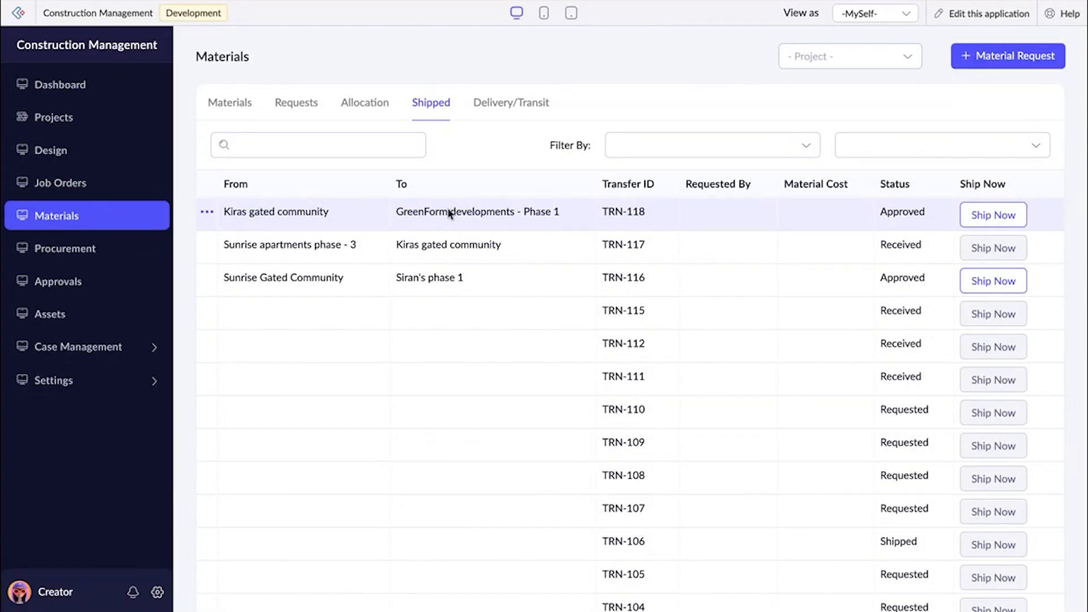
pyautogui.click(1000, 215)
pyautogui.click(478, 313)
pyautogui.click(454, 285)
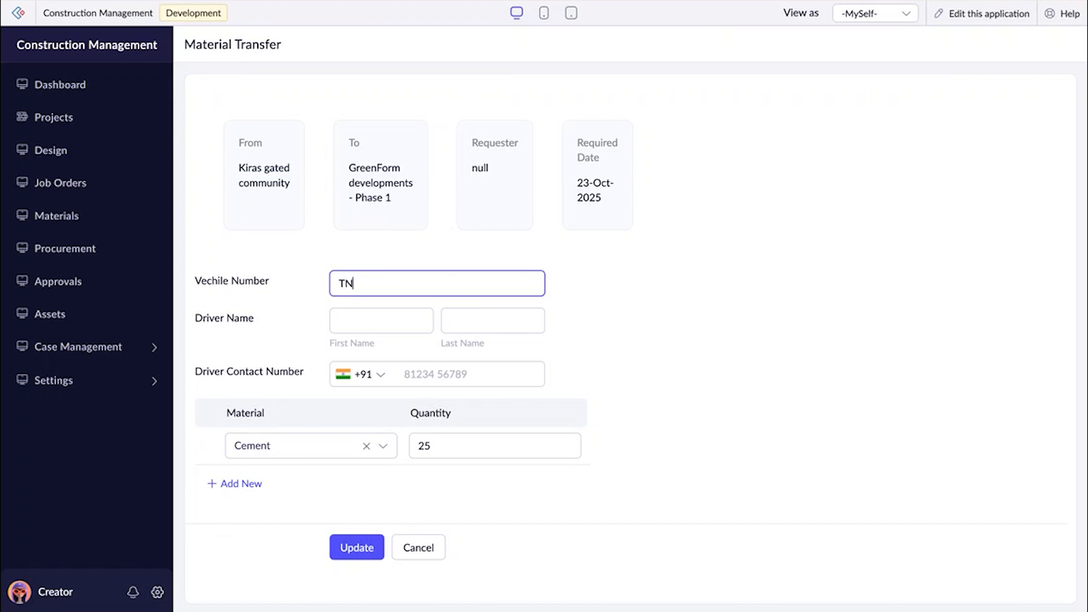
# Enter the driver's first name, last name and contact number, and submit the material transfer.
pyautogui.click(423, 320)
pyautogui.click(452, 357)
pyautogui.click(467, 321)
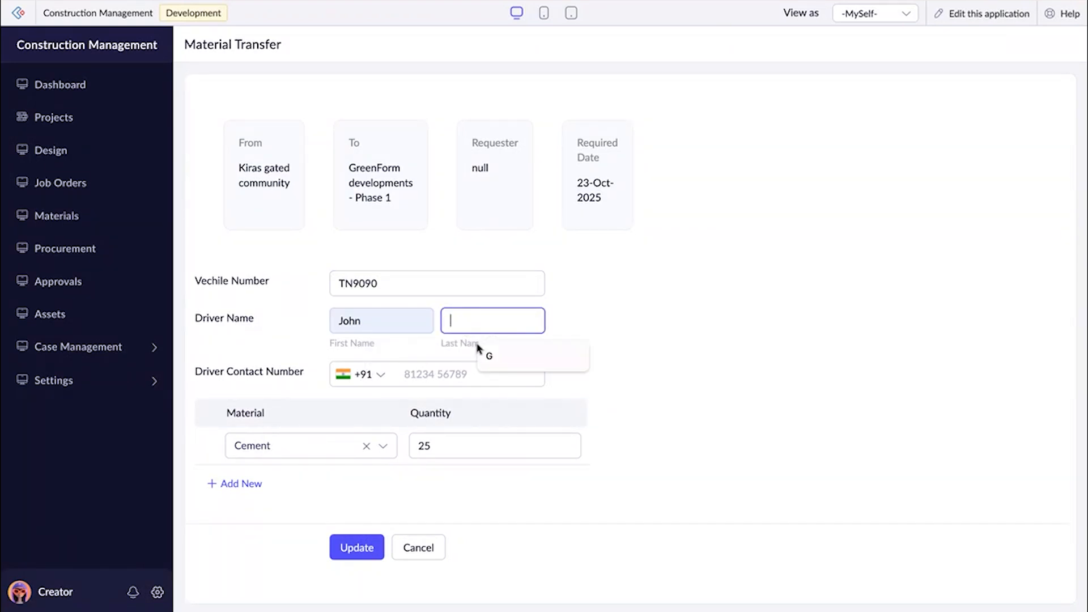
pyautogui.click(490, 356)
pyautogui.click(461, 374)
pyautogui.write('986543123')
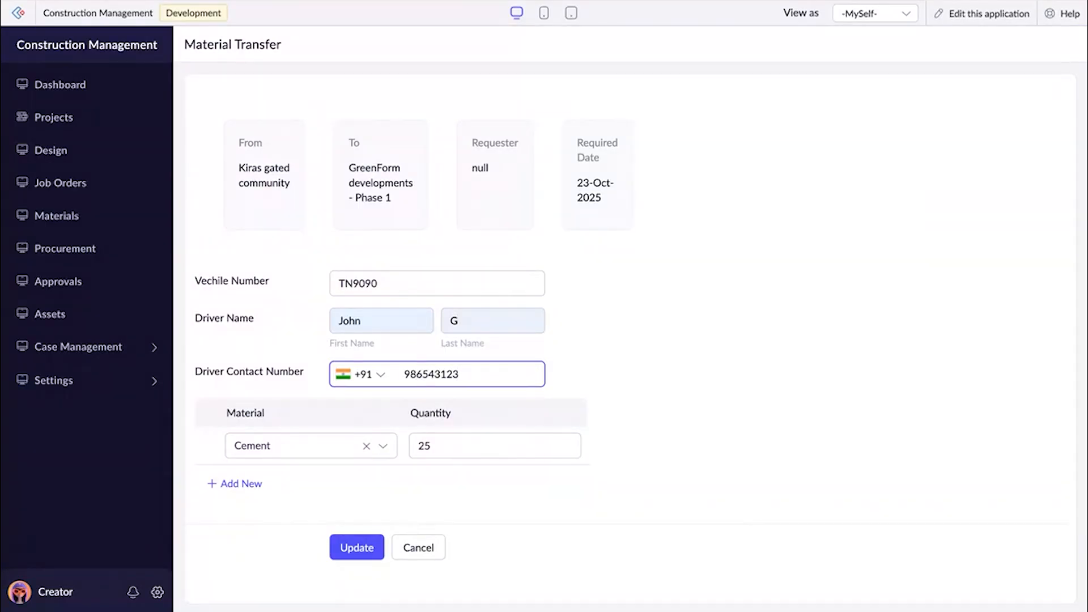
pyautogui.click(731, 344)
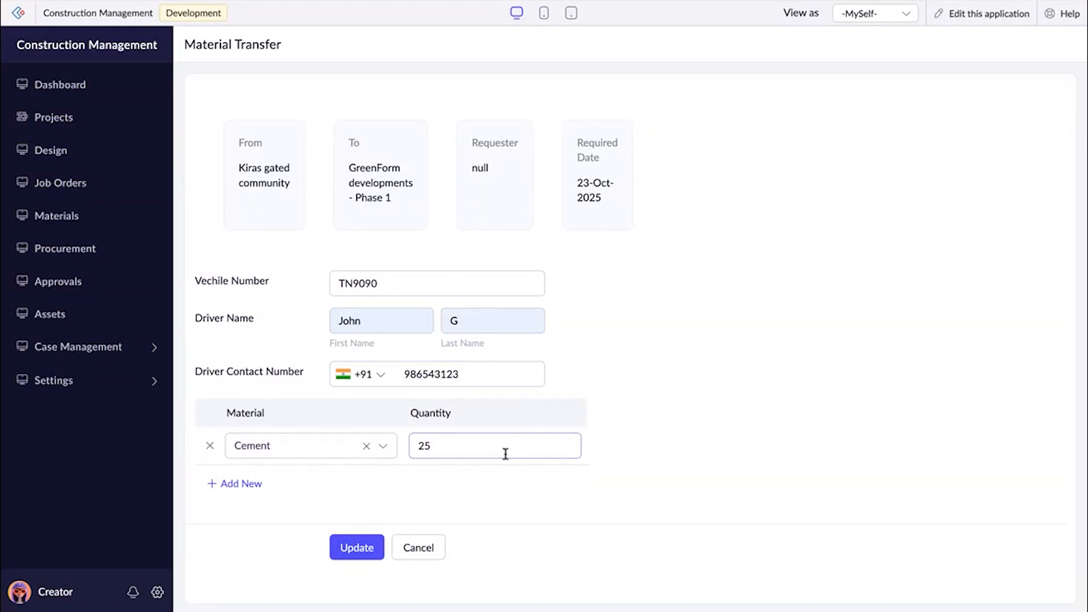
pyautogui.click(366, 553)
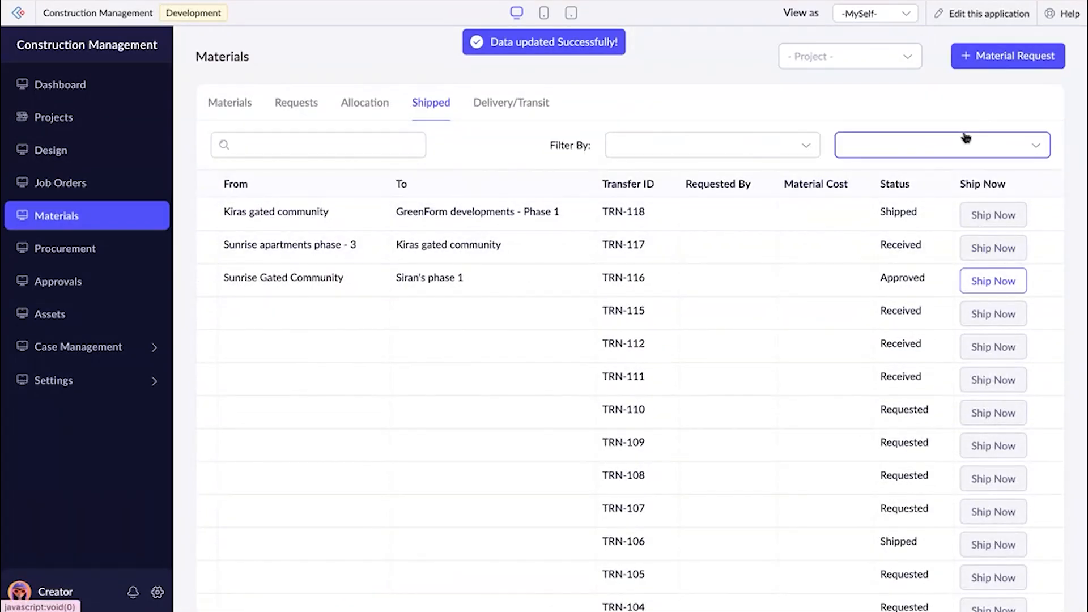
# Mark the Cement delivery from Kiras gated community to GreenForm developments - Phase 1 as received.
pyautogui.click(527, 103)
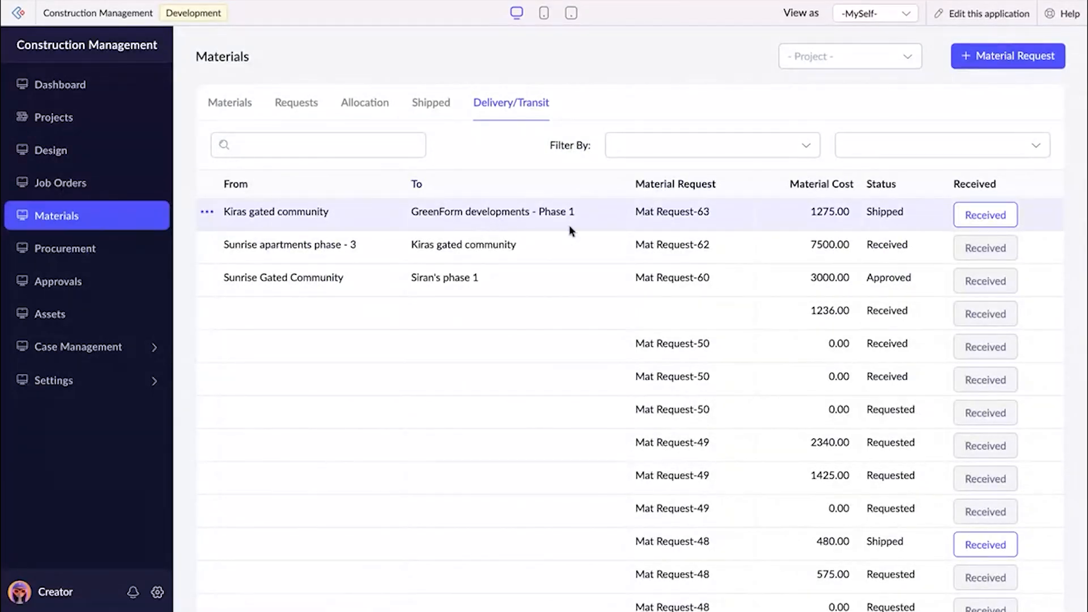
pyautogui.click(969, 226)
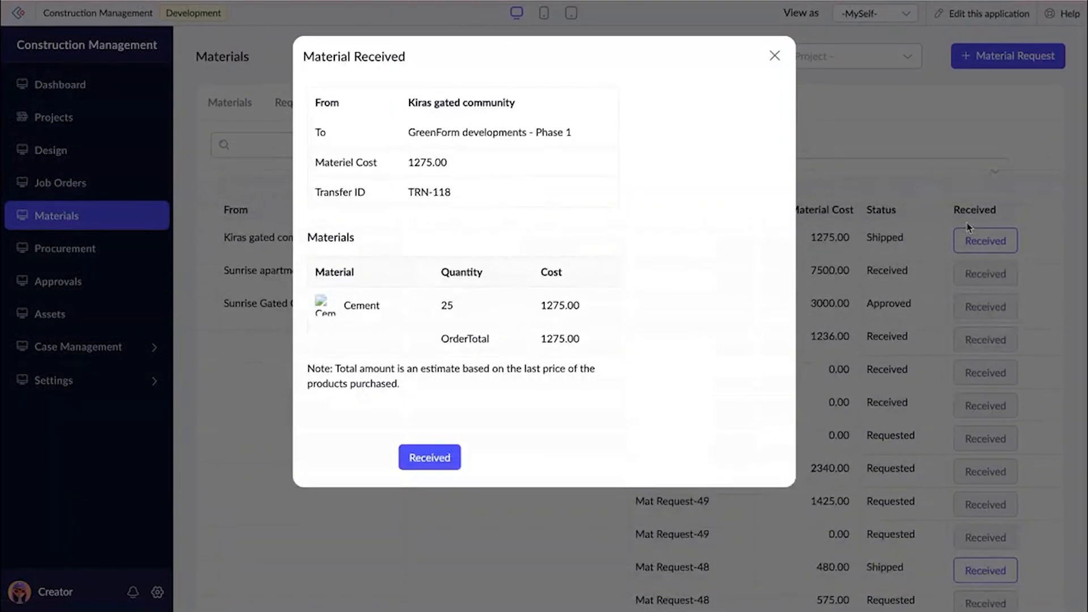
pyautogui.click(420, 457)
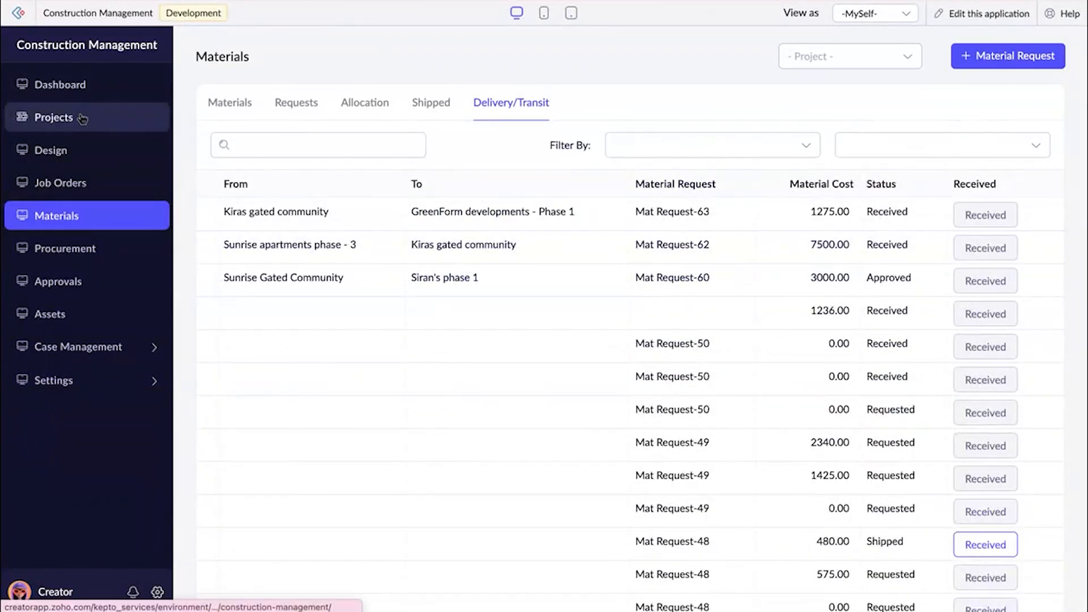
# Check the GreenForm developments - Phase 1 material request's overall status and the status of each of its materials.
pyautogui.click(295, 106)
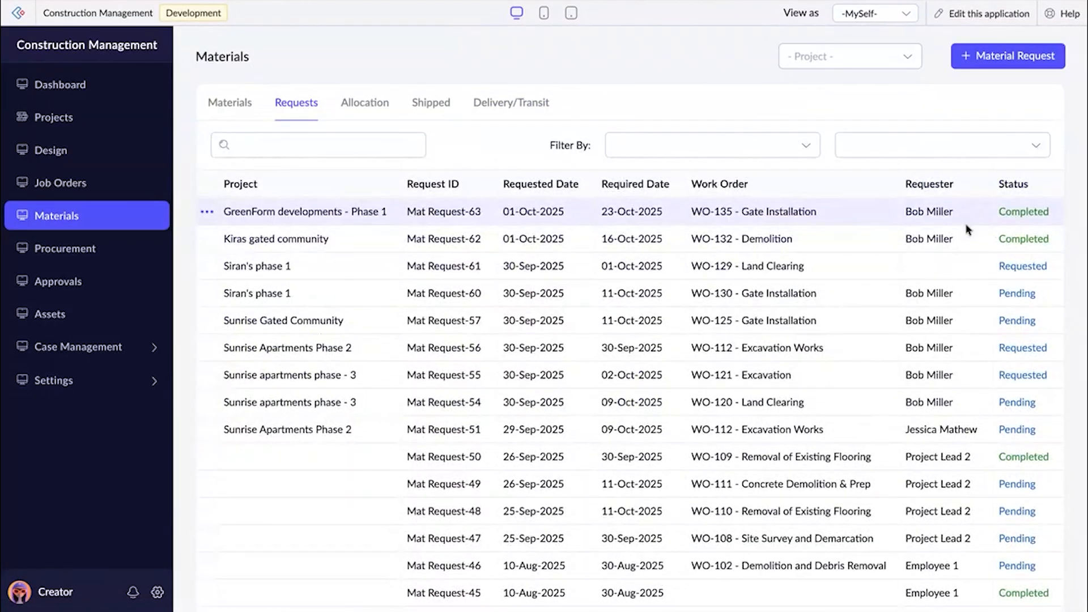
pyautogui.click(968, 218)
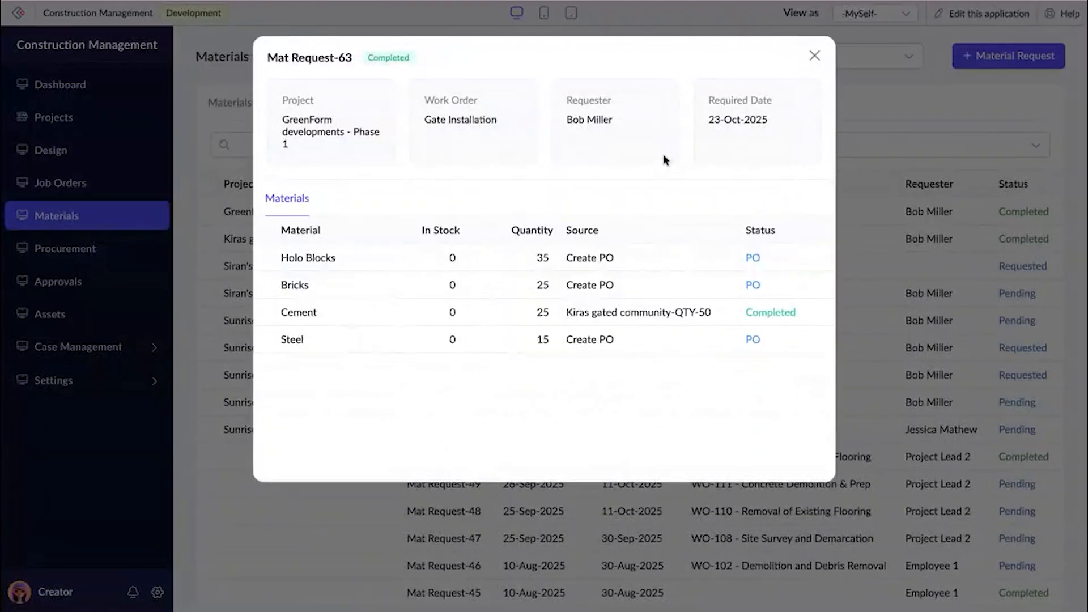
pyautogui.click(815, 56)
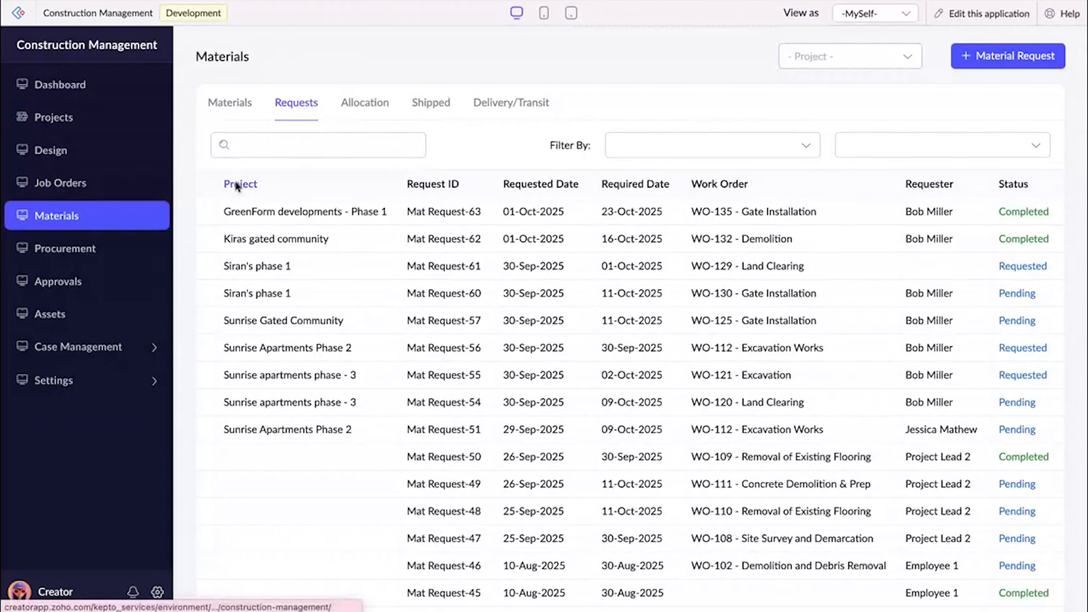
# Start raising a purchase order in Procurement and choose GreenForm developments - Phase 1 as its project.
pyautogui.click(126, 253)
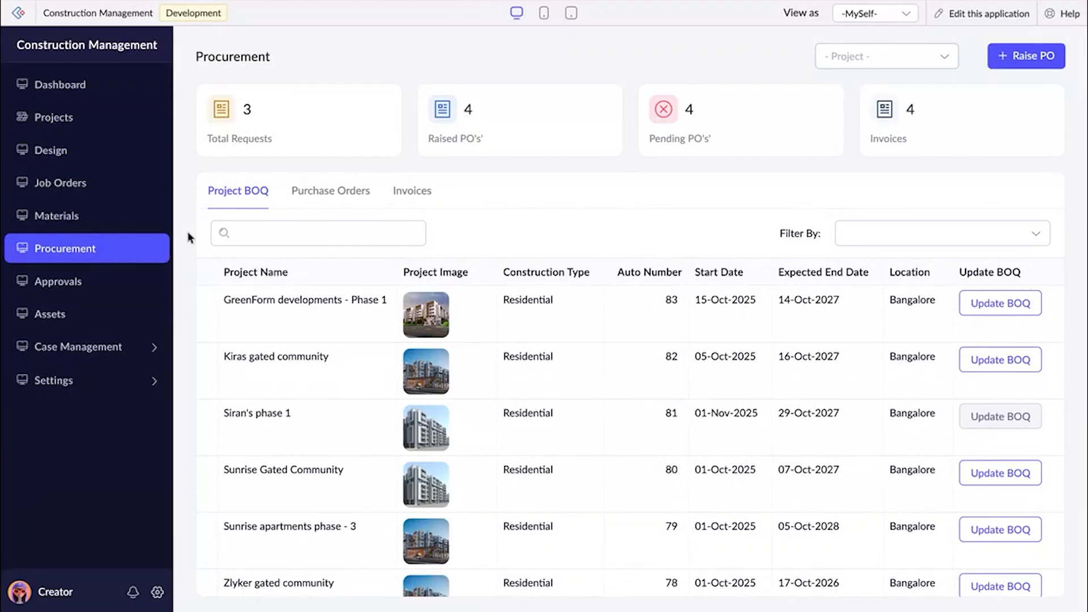
pyautogui.click(1009, 65)
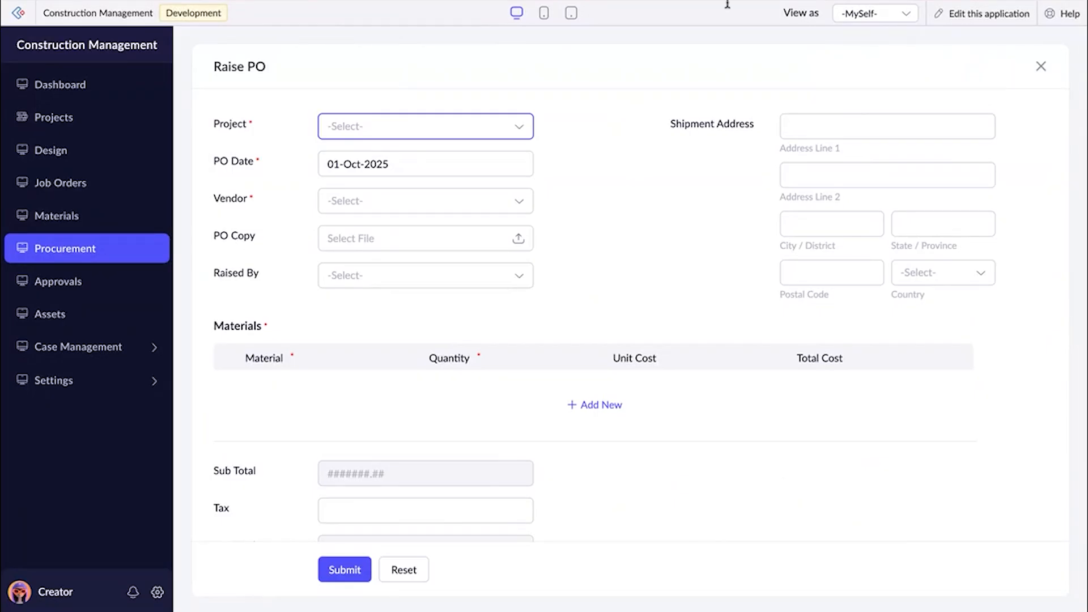
pyautogui.scroll(-1, 522, 301)
pyautogui.scroll(1, 510, 264)
pyautogui.click(384, 125)
pyautogui.click(383, 164)
# Try Diran pvt ltd, Vendor1, Vendor2 and Vendor3 as the purchase order's vendor to compare the materials listed for each.
pyautogui.click(380, 200)
pyautogui.click(377, 236)
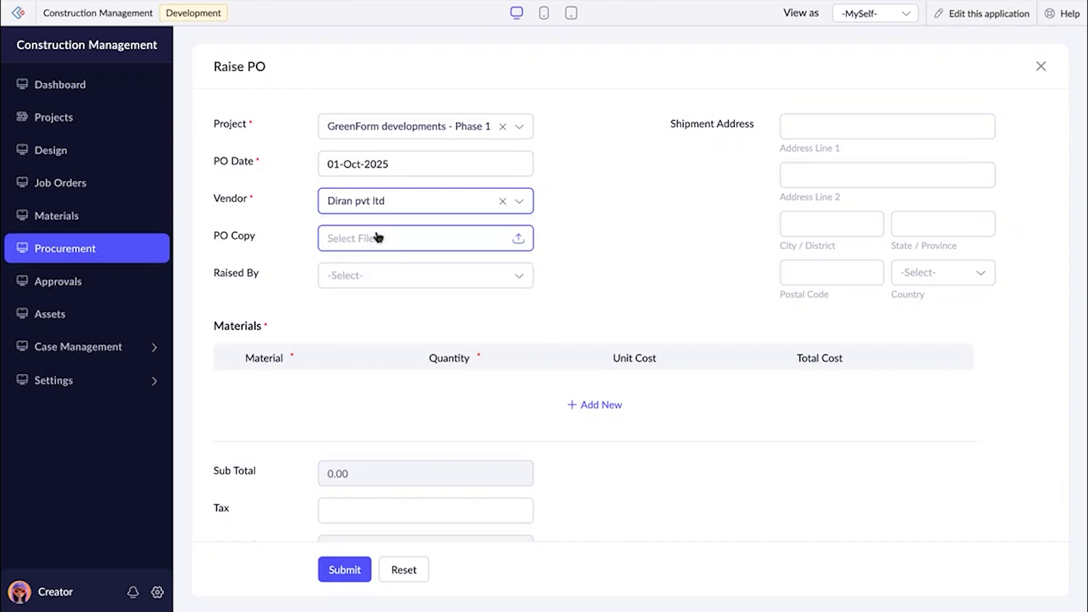
pyautogui.scroll(-1, 533, 405)
pyautogui.scroll(1, 532, 404)
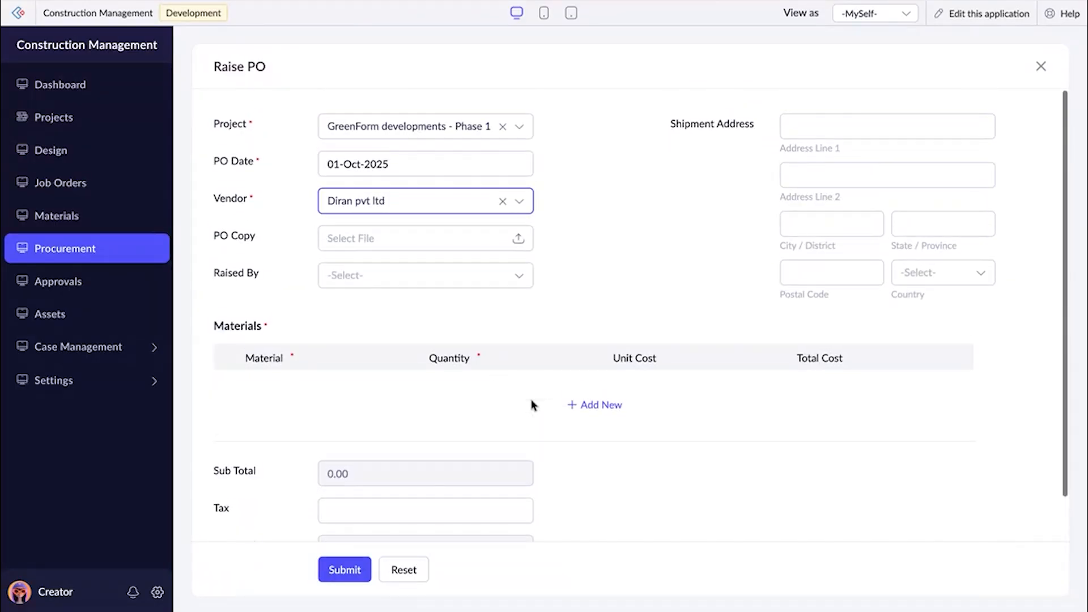
pyautogui.click(444, 205)
pyautogui.click(422, 266)
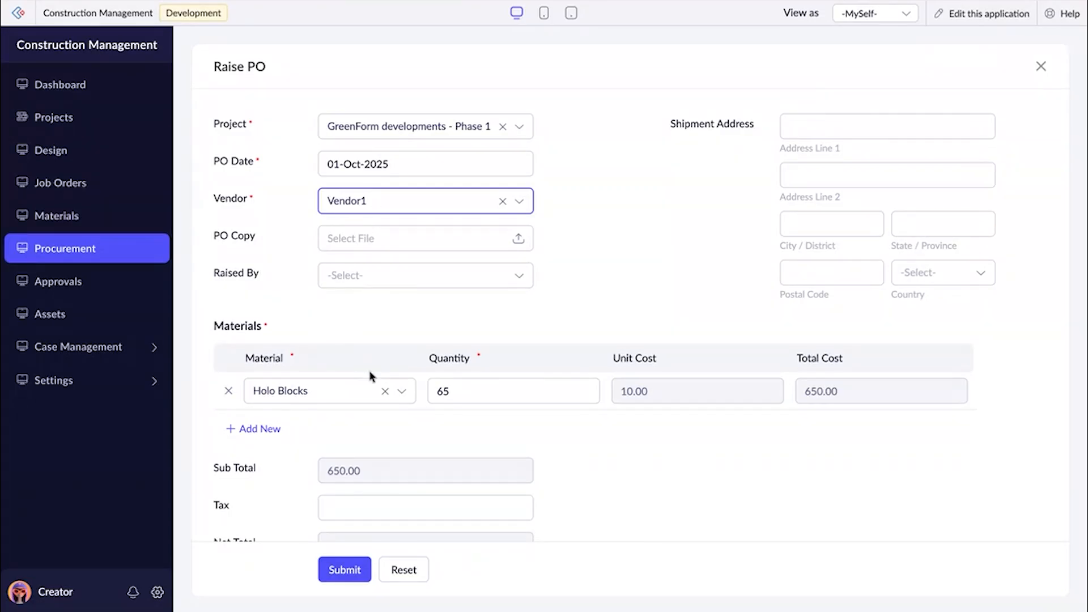
pyautogui.click(393, 204)
pyautogui.click(384, 289)
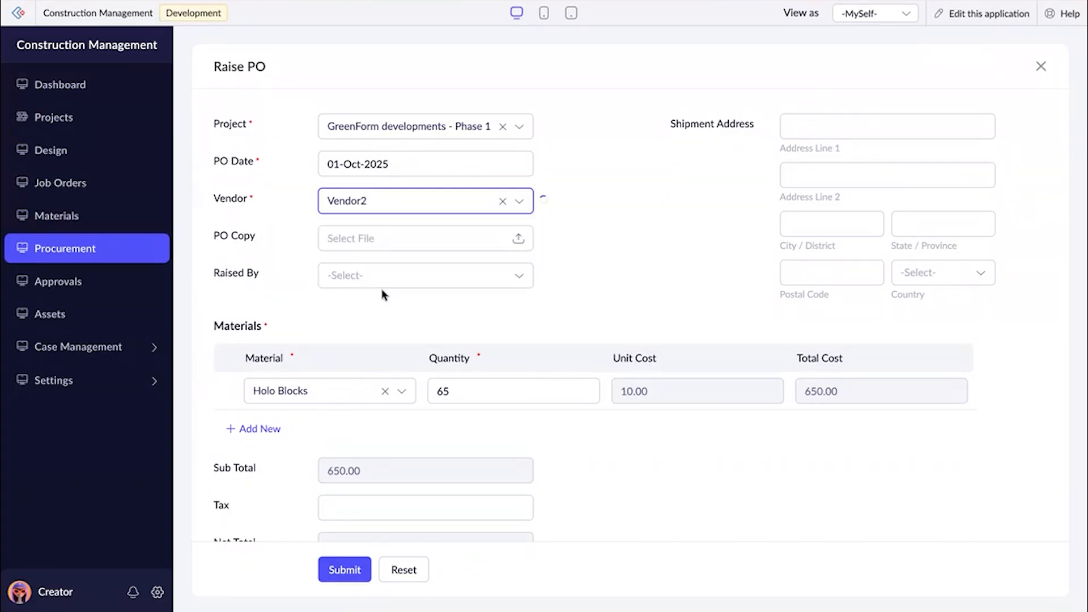
pyautogui.click(384, 203)
pyautogui.click(362, 312)
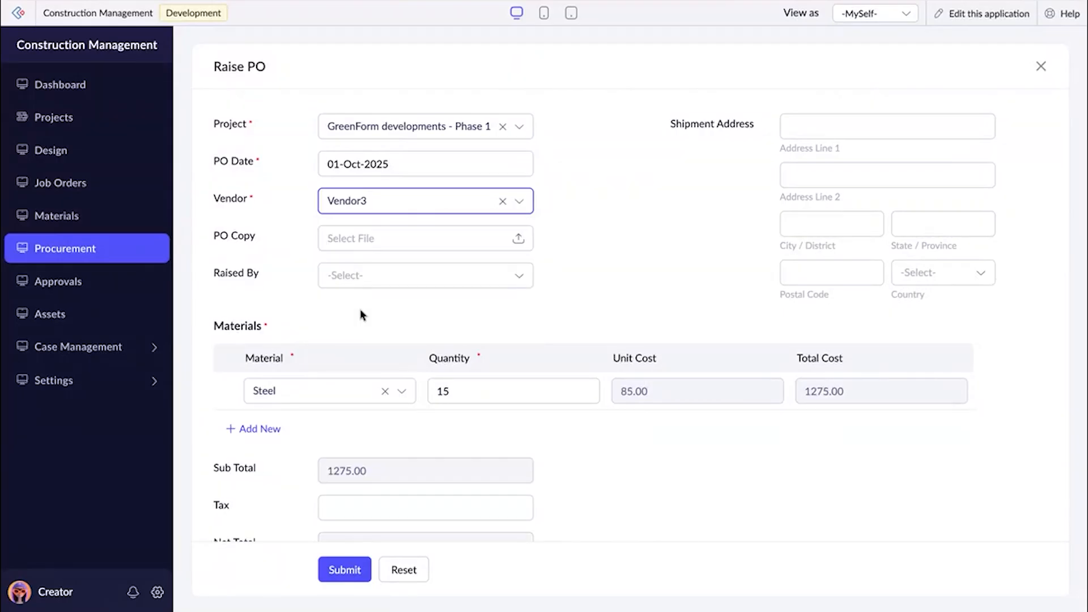
# Choose Vendor1 as the purchase order's vendor and Employee 1 as the person raising it.
pyautogui.click(388, 205)
pyautogui.click(369, 264)
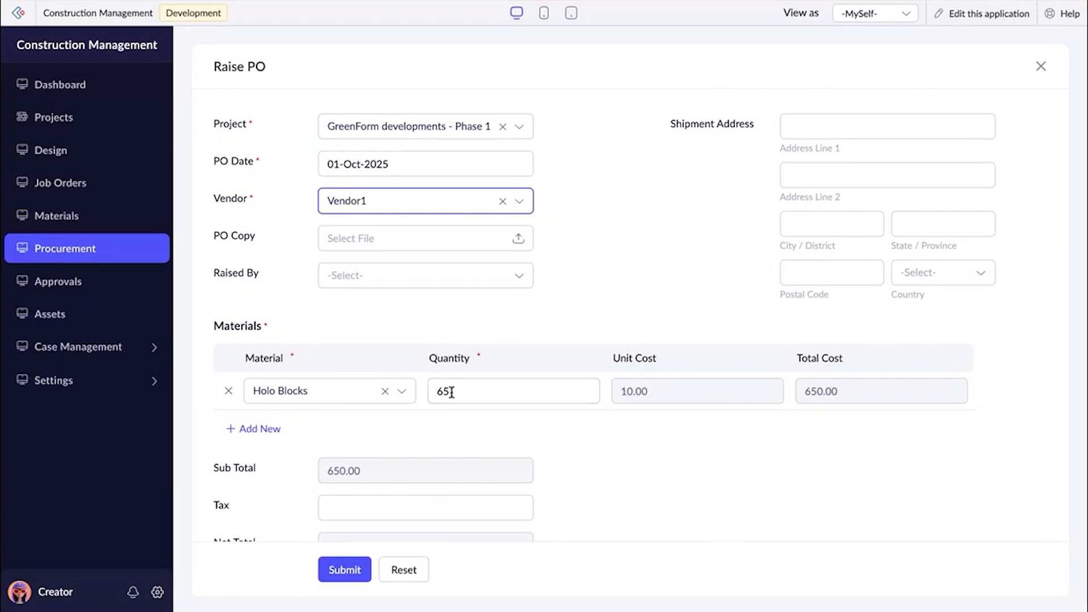
pyautogui.click(428, 275)
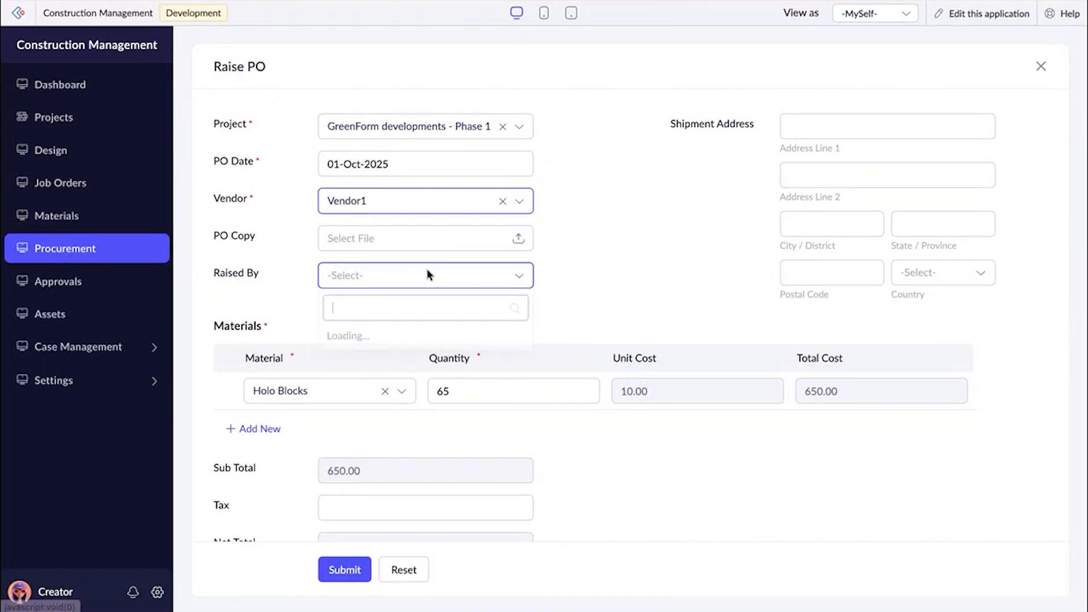
pyautogui.click(412, 365)
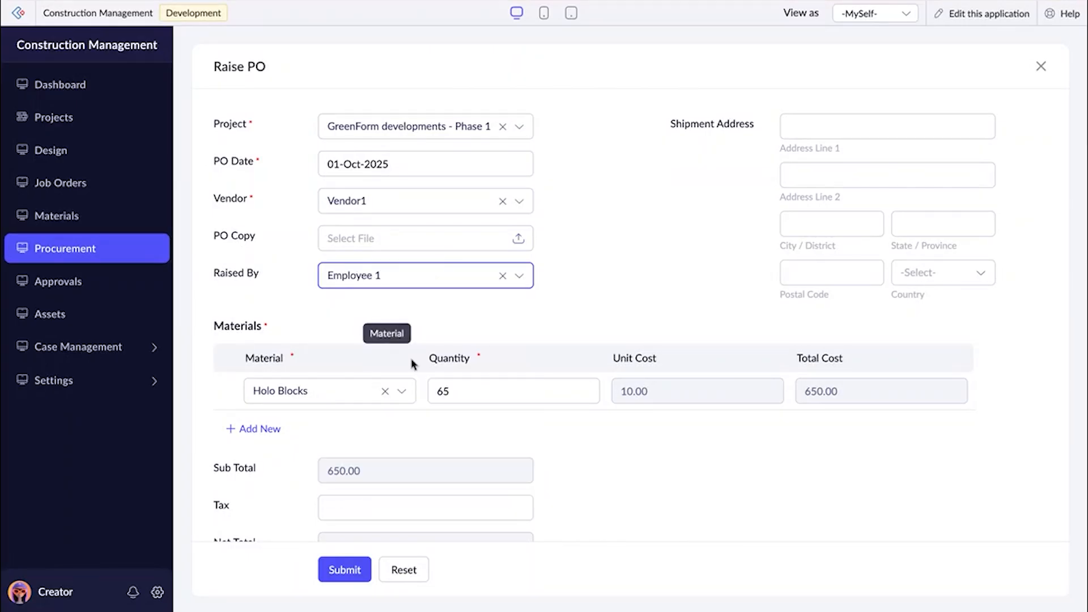
# Fill in the purchase order's shipment address with the street line, city, state, country and postal code.
pyautogui.click(804, 114)
pyautogui.click(879, 161)
pyautogui.click(843, 223)
pyautogui.click(850, 262)
pyautogui.click(901, 232)
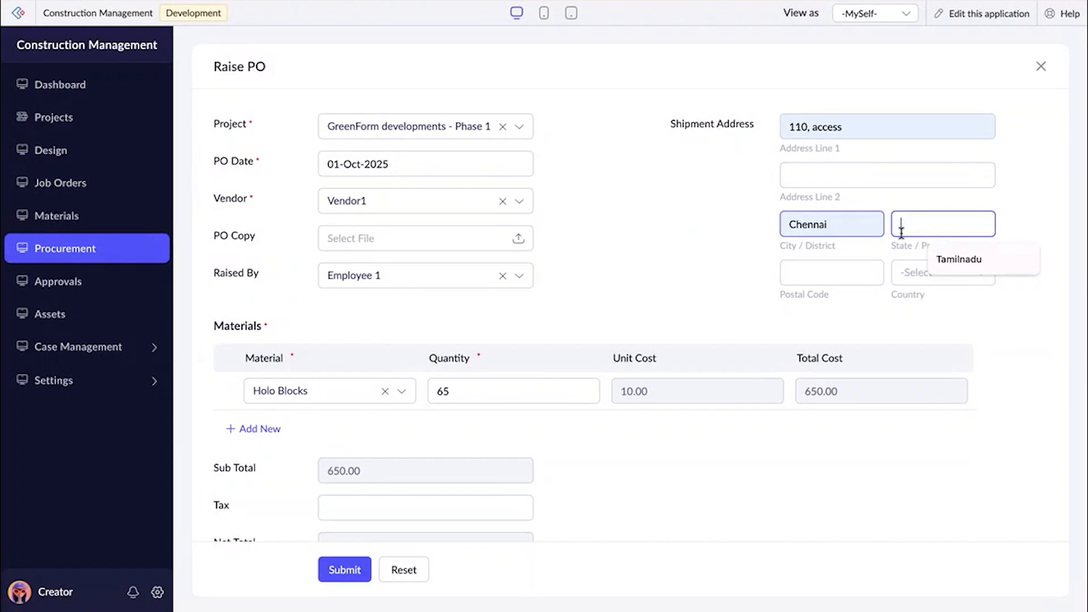
pyautogui.click(943, 261)
pyautogui.click(898, 271)
pyautogui.write('ind')
pyautogui.click(915, 381)
pyautogui.click(830, 280)
pyautogui.click(833, 306)
# Review the completed purchase order form down to its totals and submit the order.
pyautogui.scroll(-1, 836, 295)
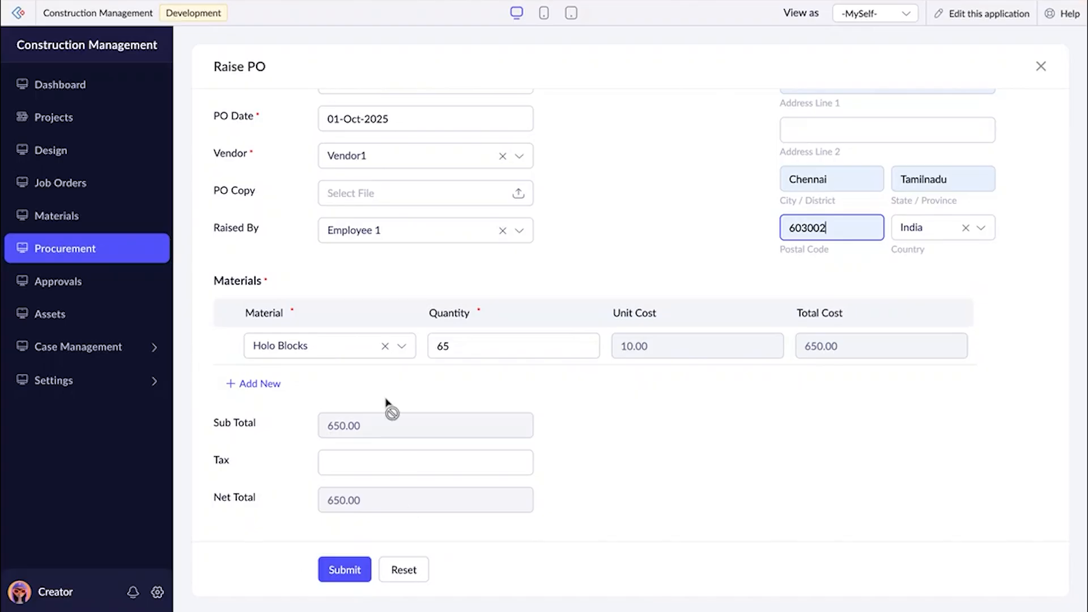
pyautogui.scroll(1, 311, 440)
pyautogui.scroll(-1, 311, 441)
pyautogui.click(347, 569)
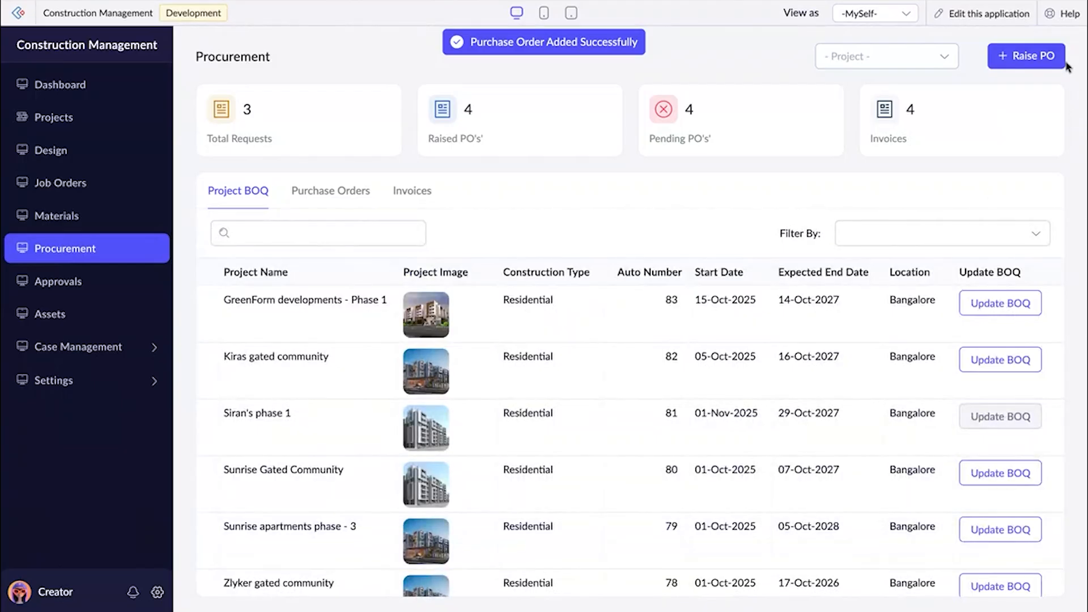
# Try Vendor2 and Vendor3 on another purchase order for GreenForm developments - Phase 1, and discard the form.
pyautogui.click(1048, 61)
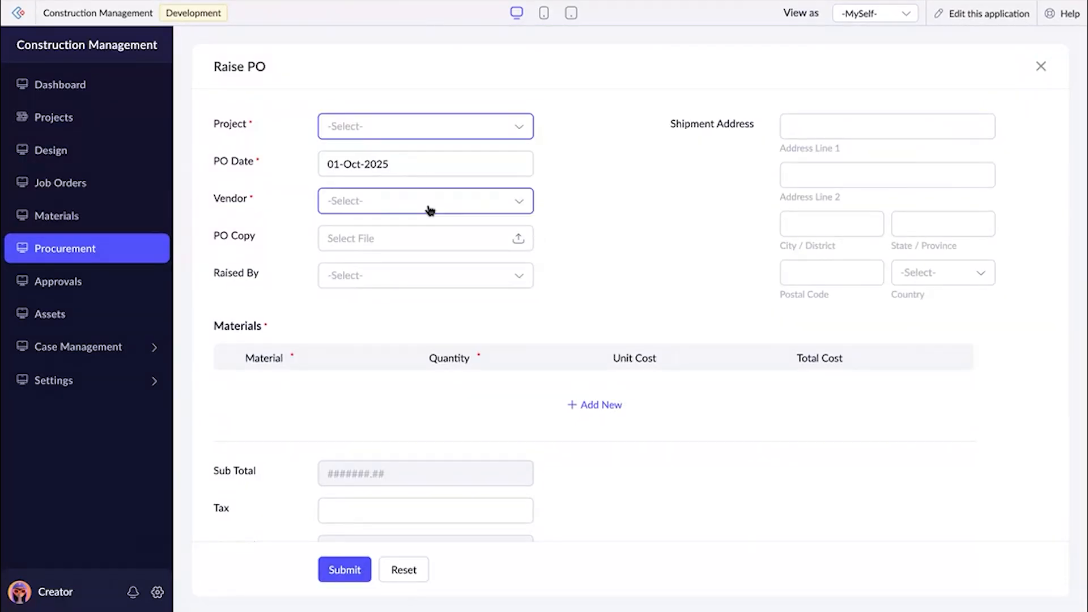
pyautogui.click(395, 133)
pyautogui.click(381, 164)
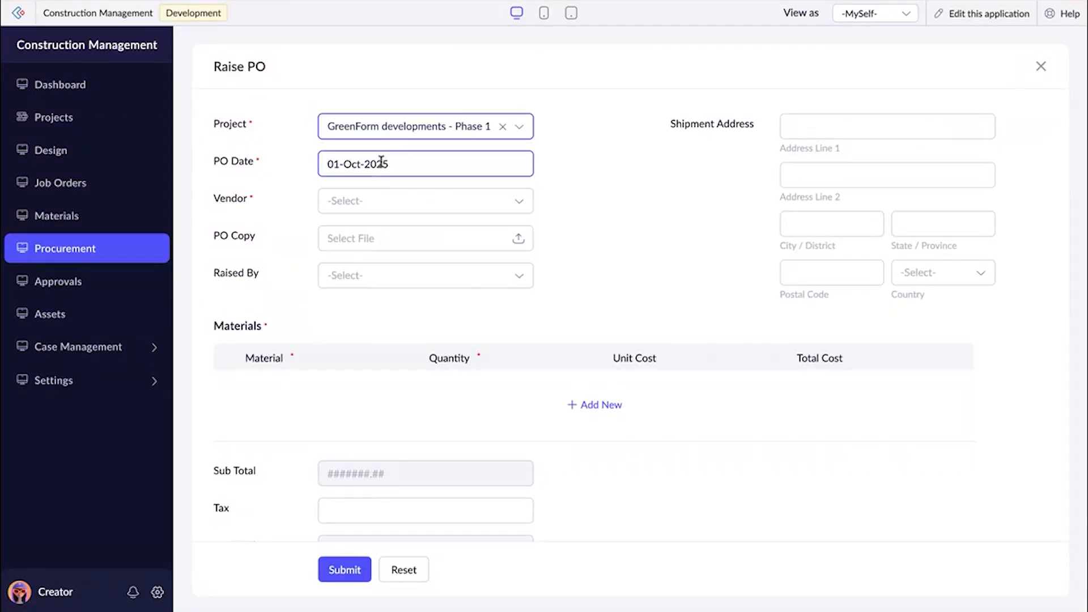
pyautogui.click(380, 204)
pyautogui.click(368, 286)
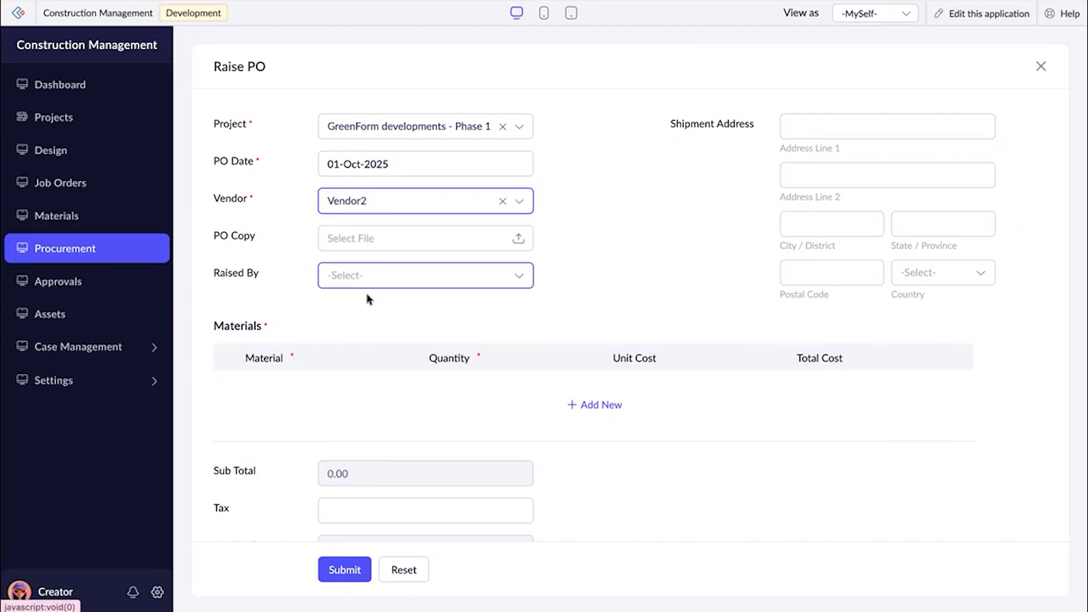
pyautogui.click(433, 195)
pyautogui.click(407, 319)
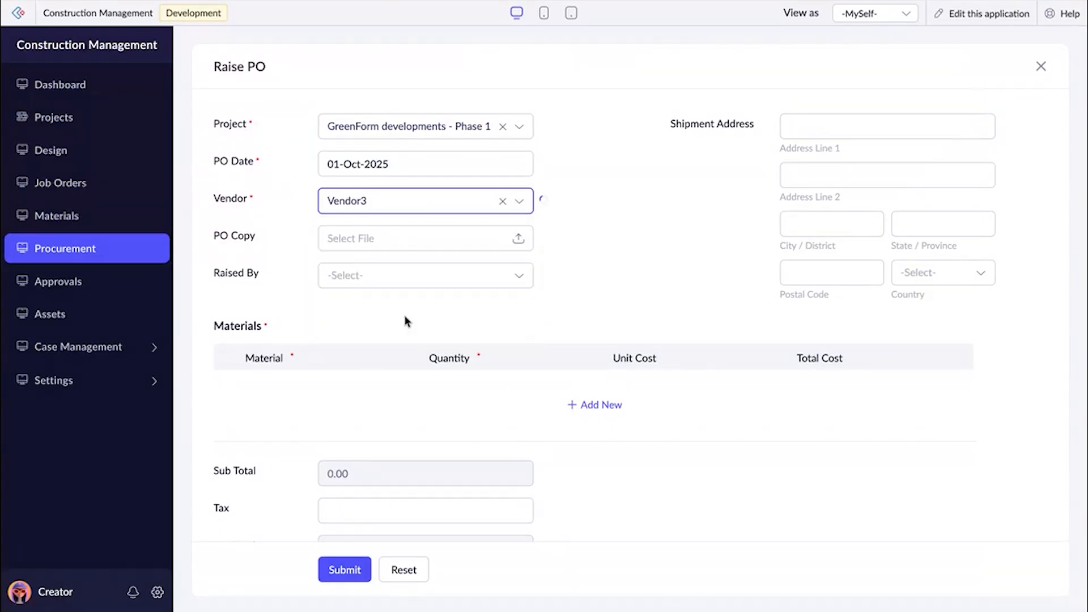
pyautogui.click(405, 572)
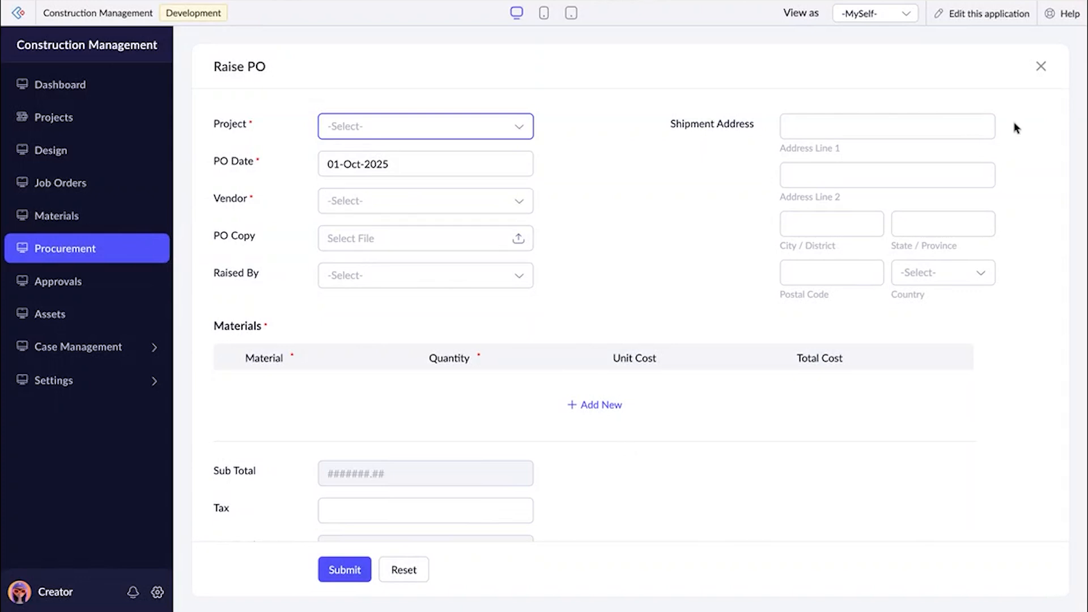
pyautogui.click(1041, 68)
# Open the summary of GreenForm developments - Phase 1's Vendor1 purchase order, check its net total and return to the order list.
pyautogui.click(351, 199)
pyautogui.scroll(-3, 507, 399)
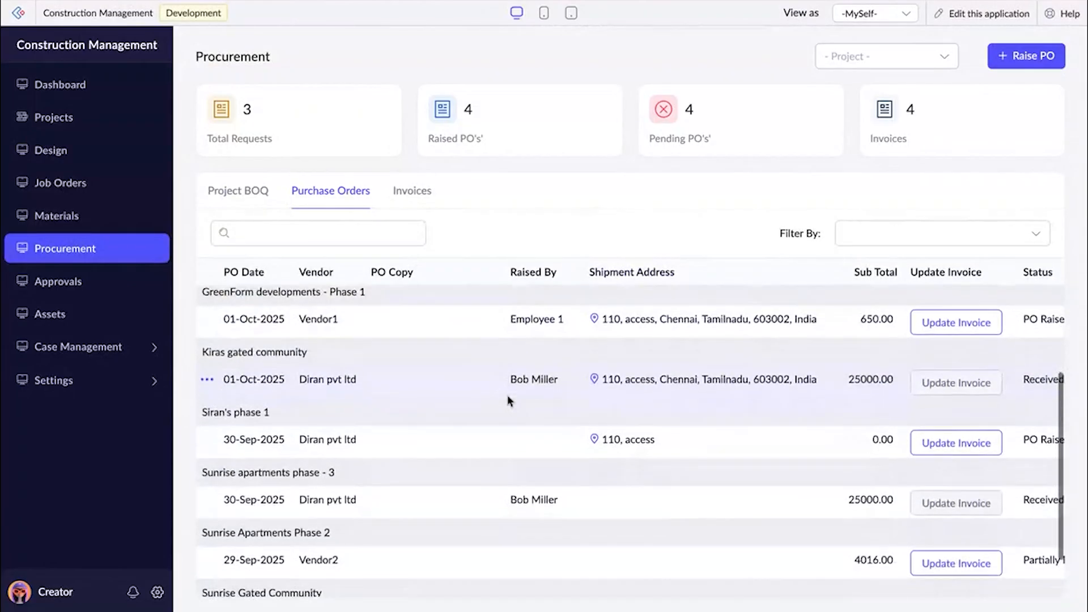
pyautogui.scroll(2, 507, 396)
pyautogui.hscroll(-1, 430, 424)
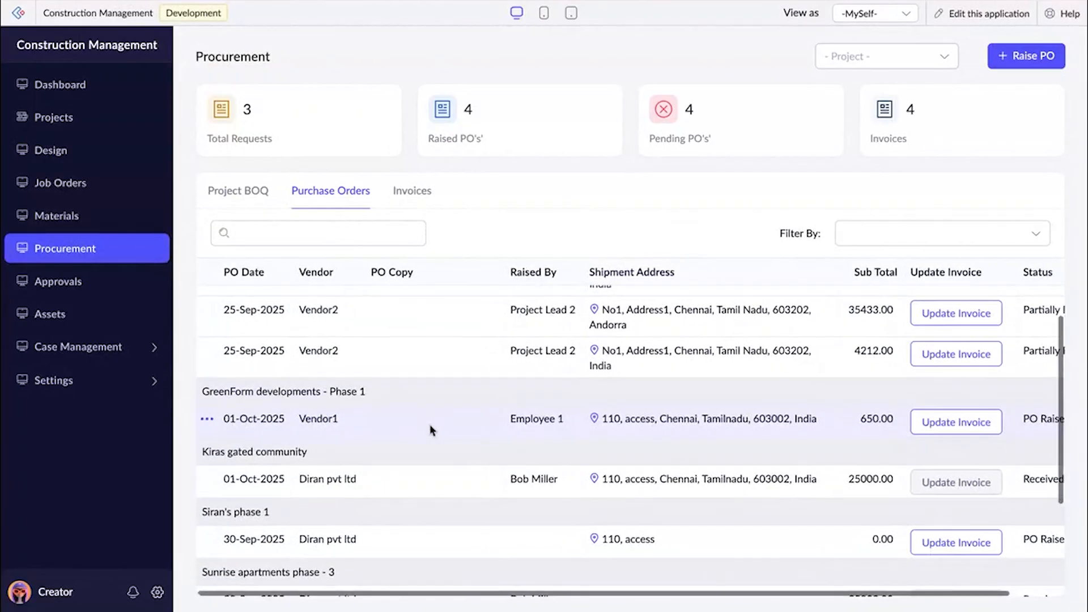
pyautogui.click(430, 425)
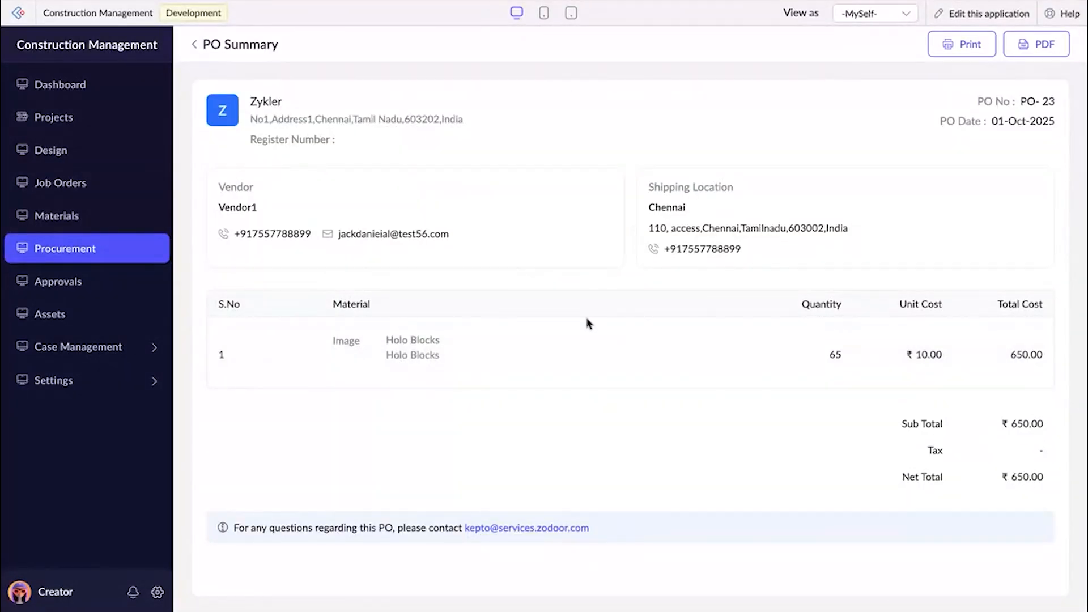
pyautogui.moveTo(993, 479); pyautogui.dragTo(1052, 481)
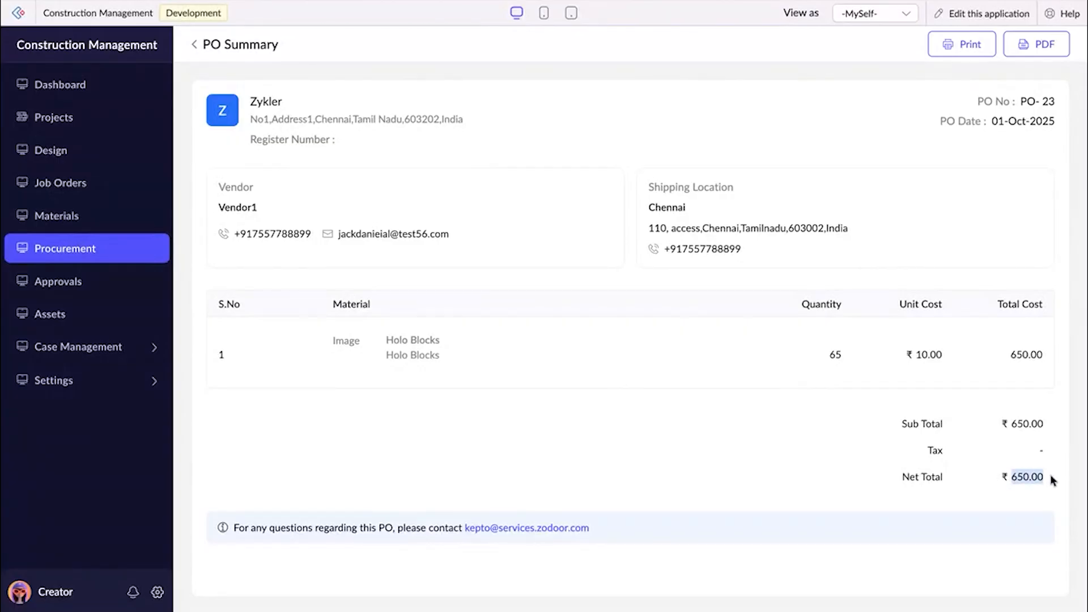
pyautogui.click(194, 45)
# Start the invoice for GreenForm developments - Phase 1's Vendor1 purchase order and set the delivered quantity of Holo Blocks to 30.
pyautogui.scroll(-2, 488, 452)
pyautogui.scroll(-1, 489, 452)
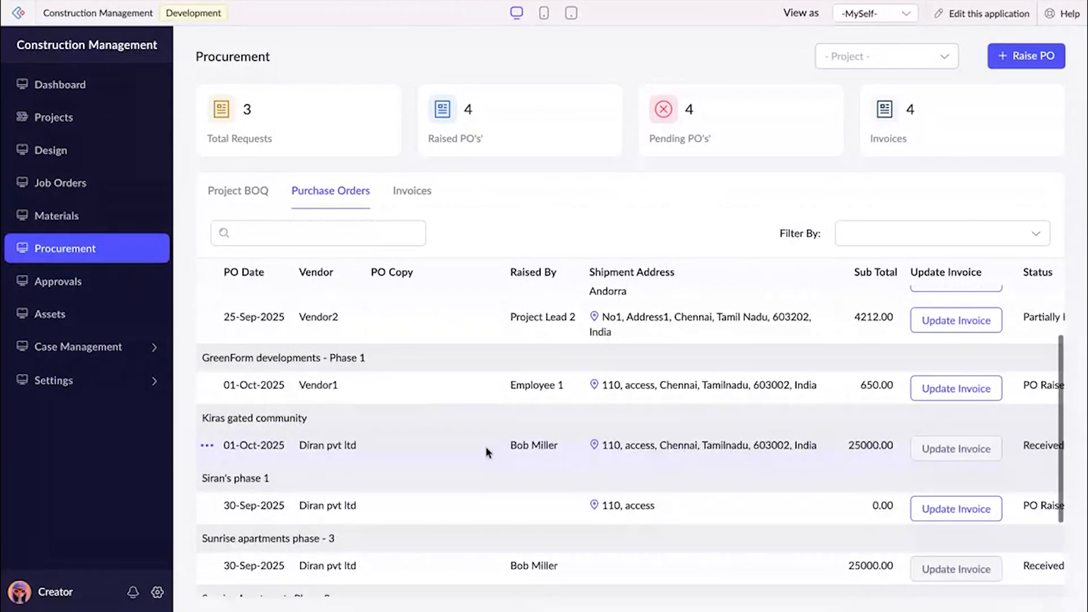
pyautogui.click(936, 384)
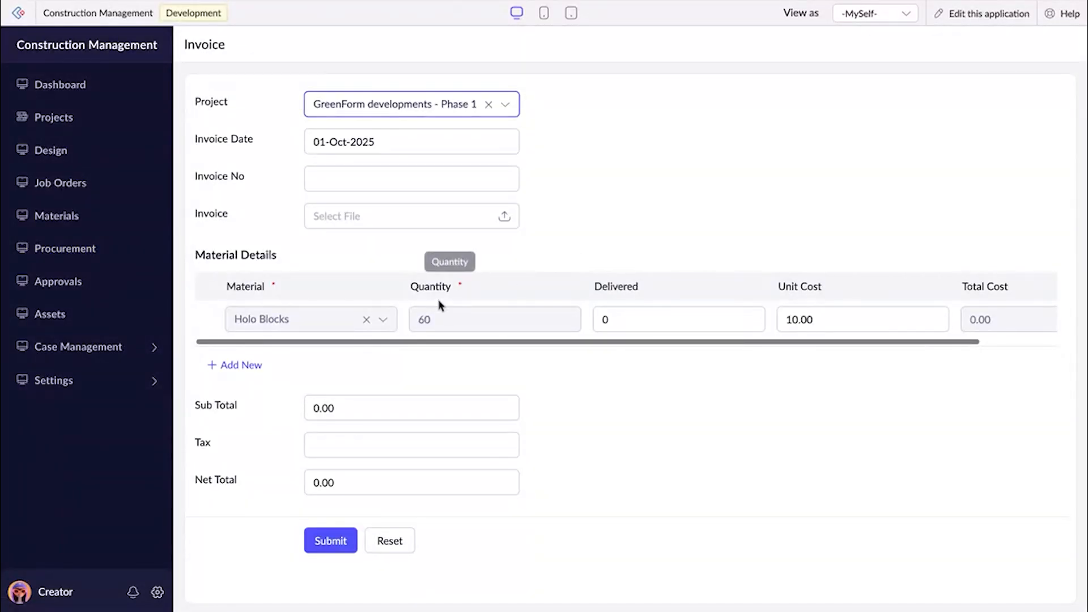
pyautogui.click(605, 324)
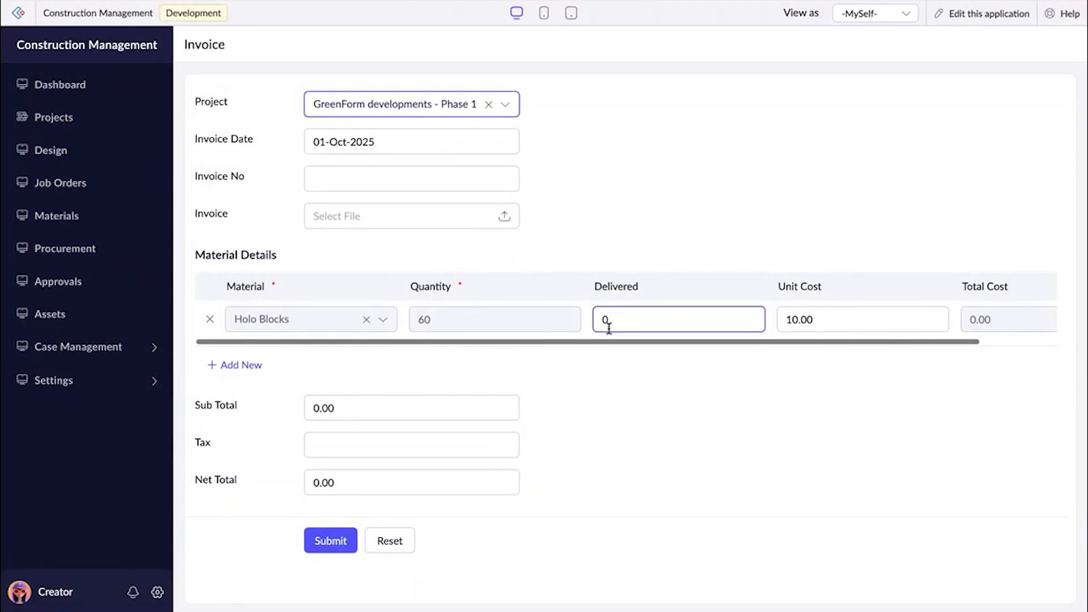
pyautogui.write('30')
pyautogui.click(625, 369)
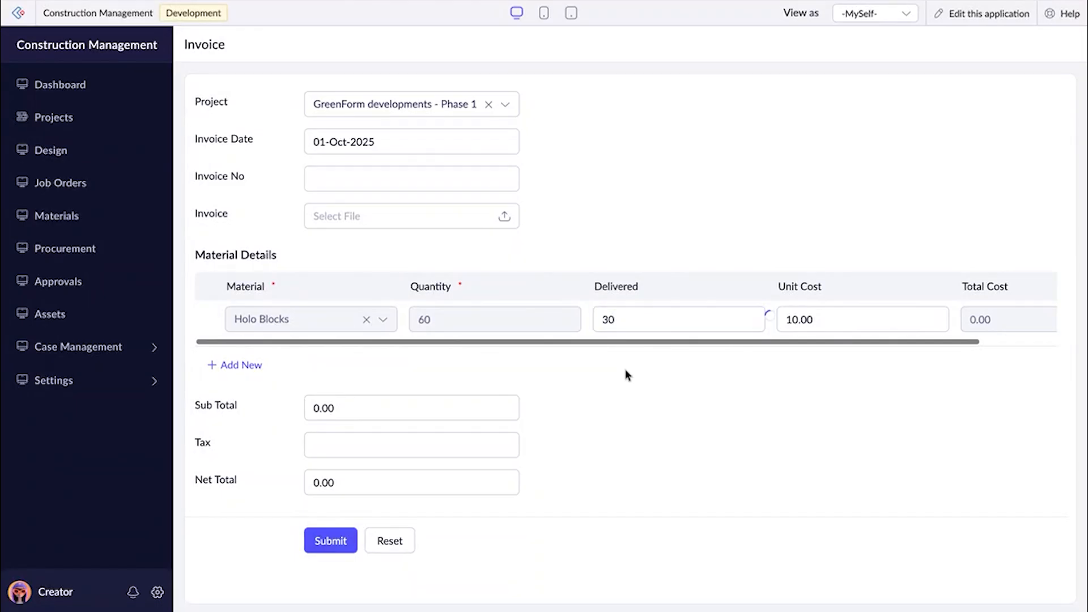
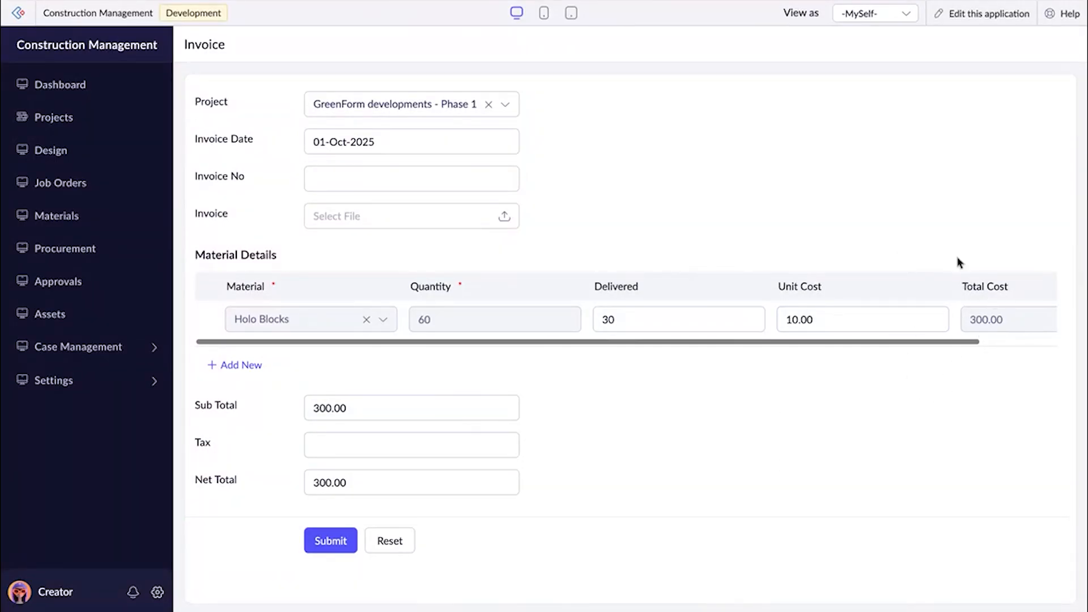
# Submit the invoice for the 30 delivered Holo Blocks and check its subtotal and the GreenForm developments - Phase 1 purchase order's status.
pyautogui.click(346, 542)
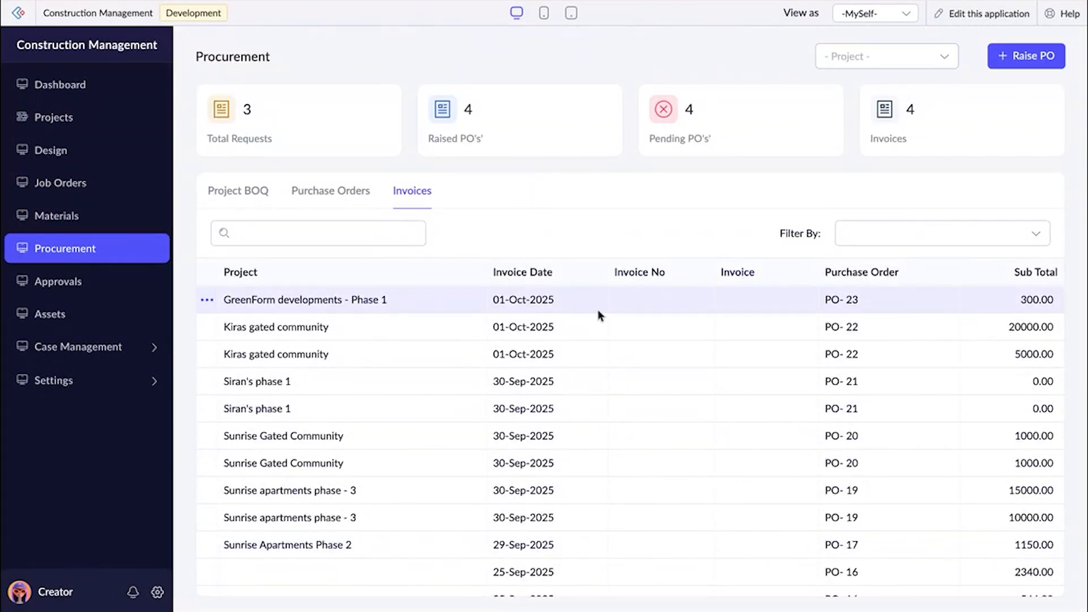
pyautogui.moveTo(1017, 304); pyautogui.dragTo(1073, 302)
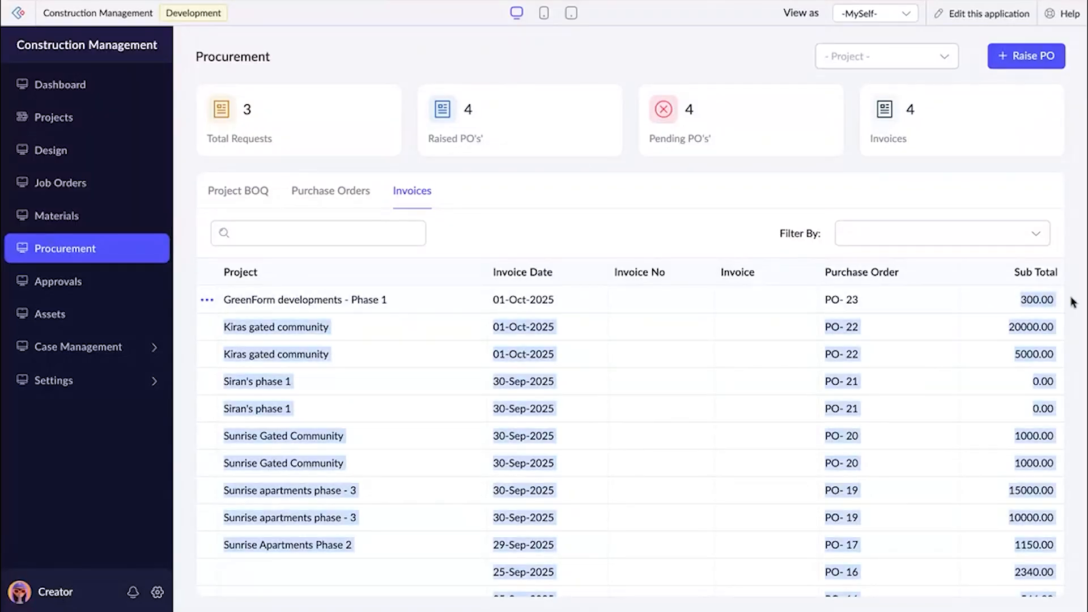
pyautogui.click(294, 198)
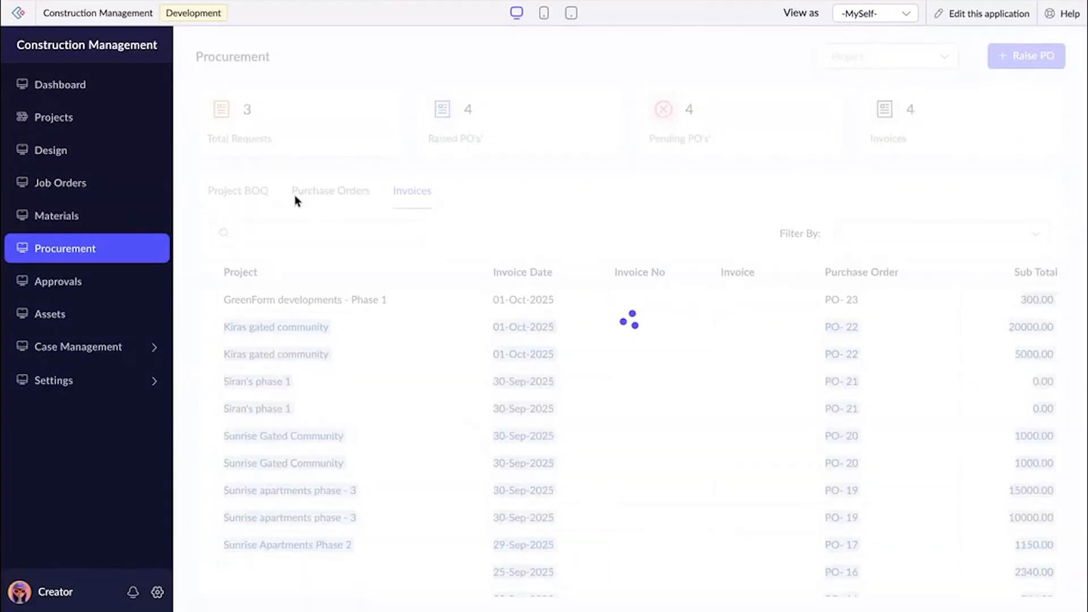
pyautogui.scroll(-3, 413, 420)
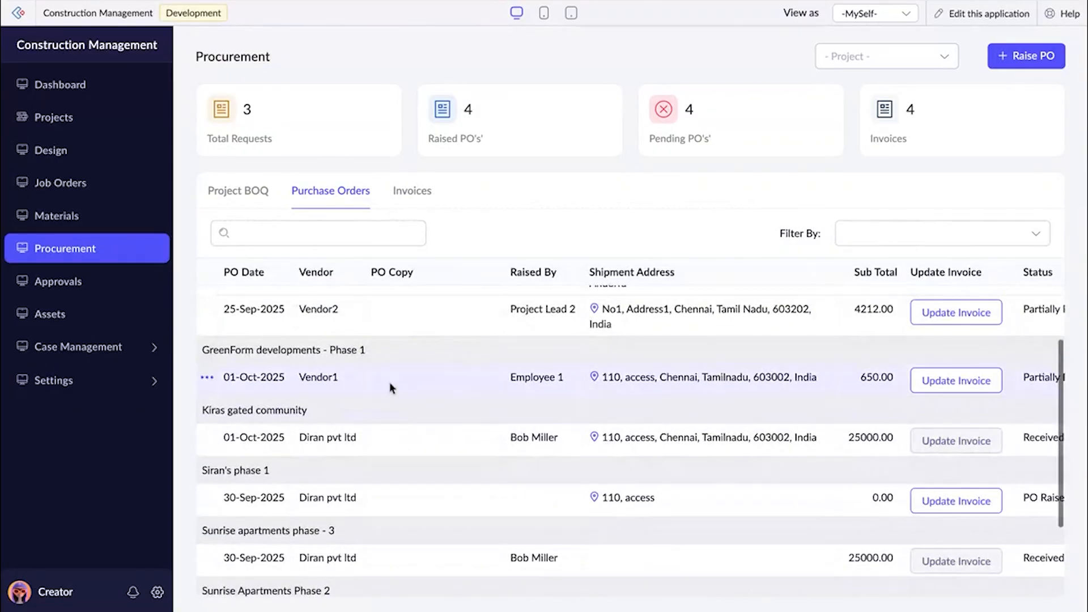
pyautogui.hscroll(2, 917, 439)
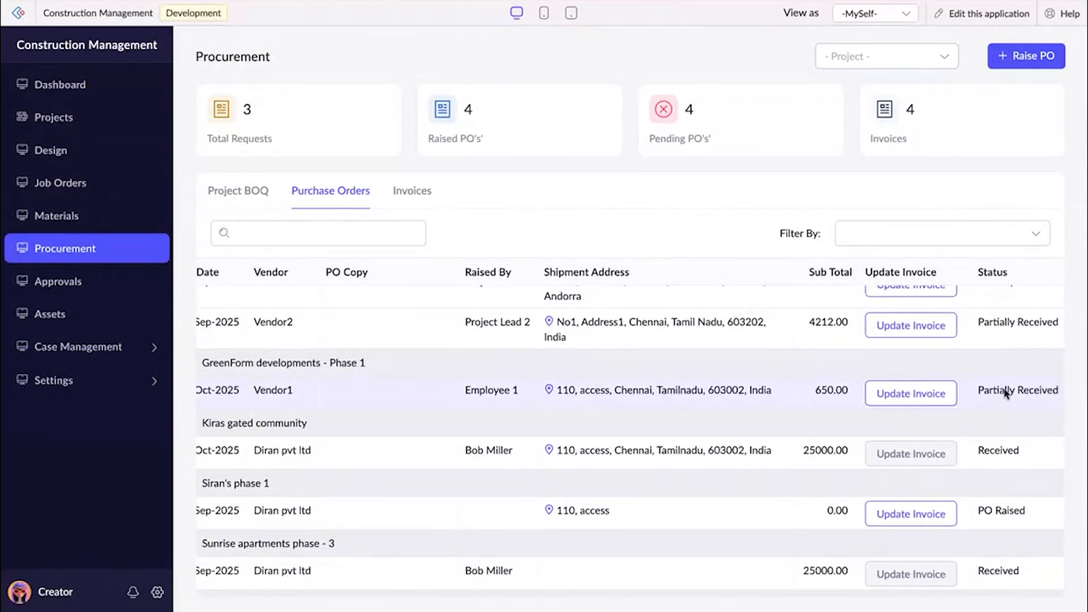
# Record another invoice for GreenForm developments - Phase 1's Vendor1 purchase order with 35 Holo Blocks delivered, and submit it.
pyautogui.click(940, 402)
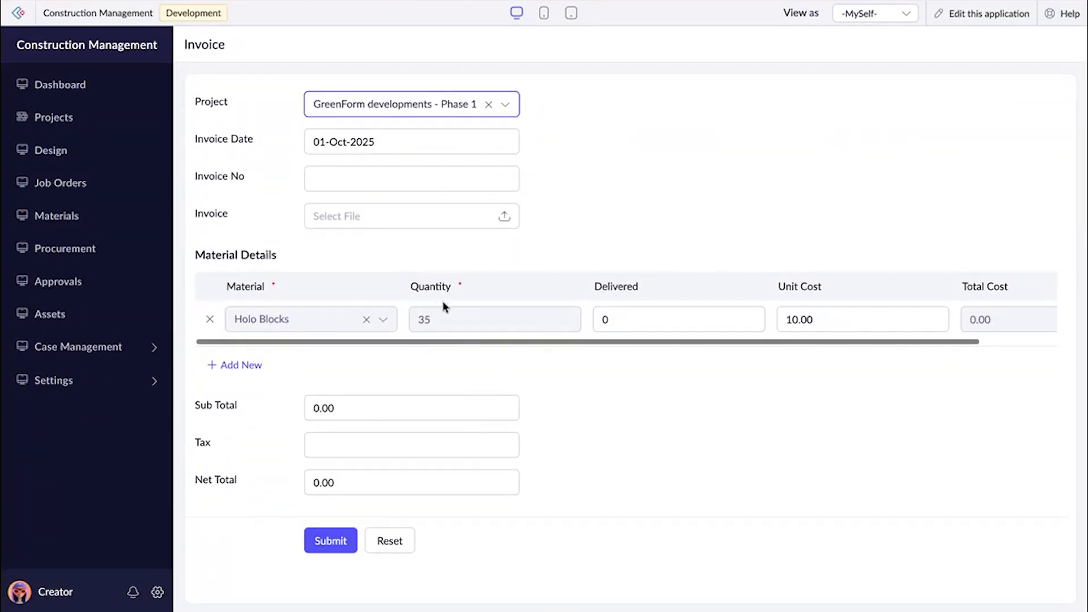
pyautogui.click(614, 318)
pyautogui.press('BackSpace')
pyautogui.write('35')
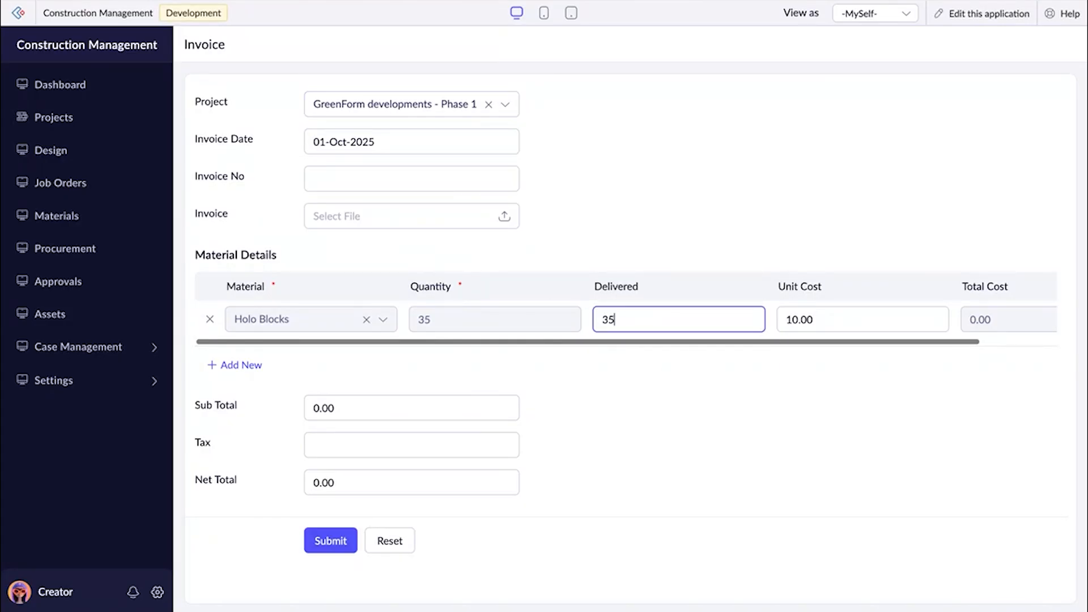
pyautogui.click(631, 415)
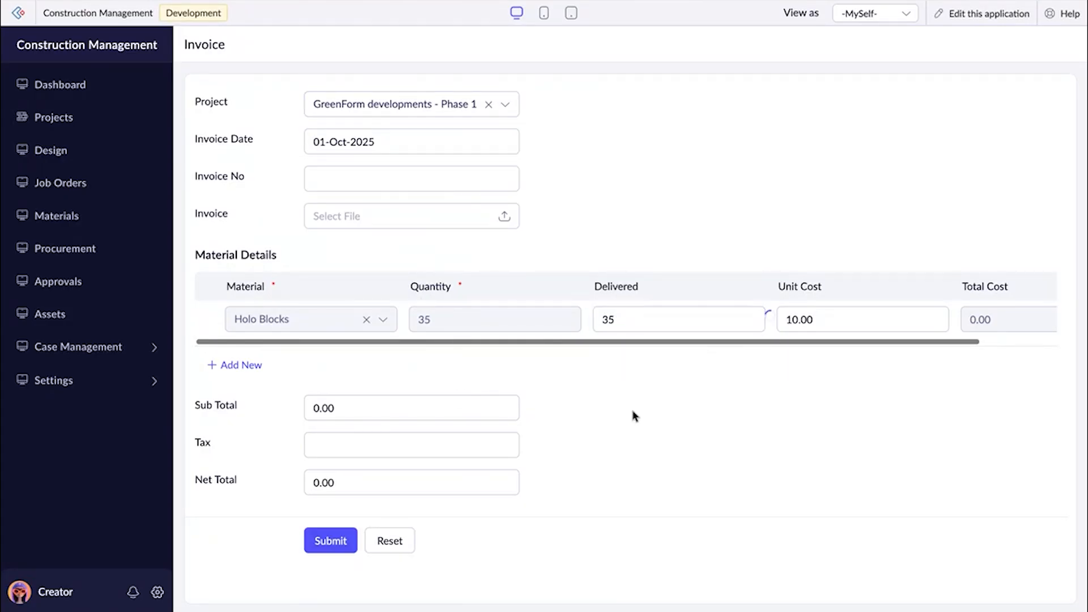
pyautogui.click(319, 533)
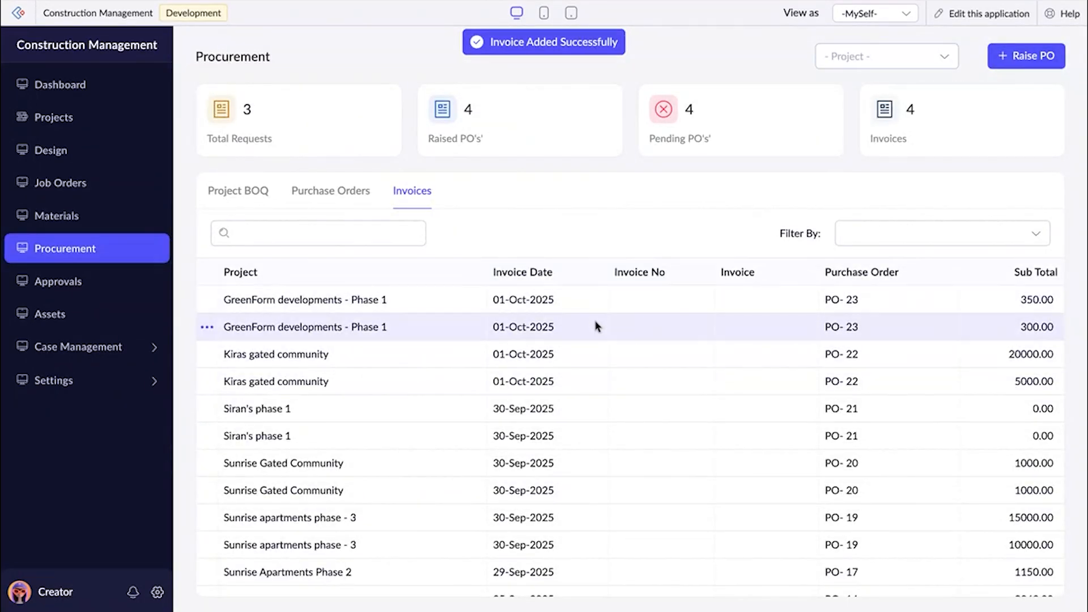
# Check the status of GreenForm developments - Phase 1's Vendor1 purchase order, examine the net total in its summary and return to procurement.
pyautogui.click(323, 192)
pyautogui.scroll(-1, 639, 482)
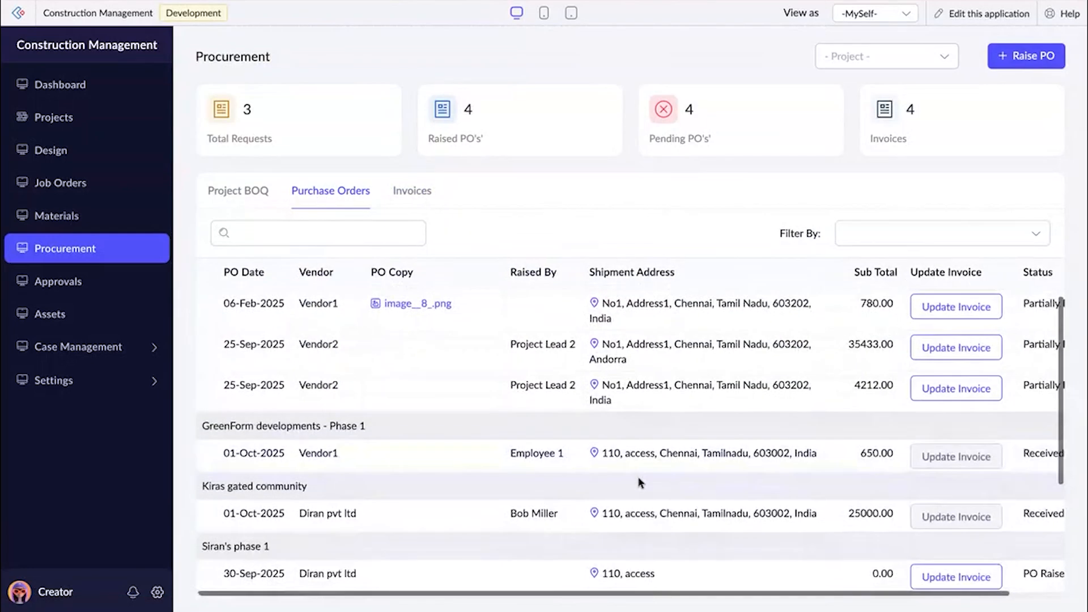
pyautogui.hscroll(2, 989, 475)
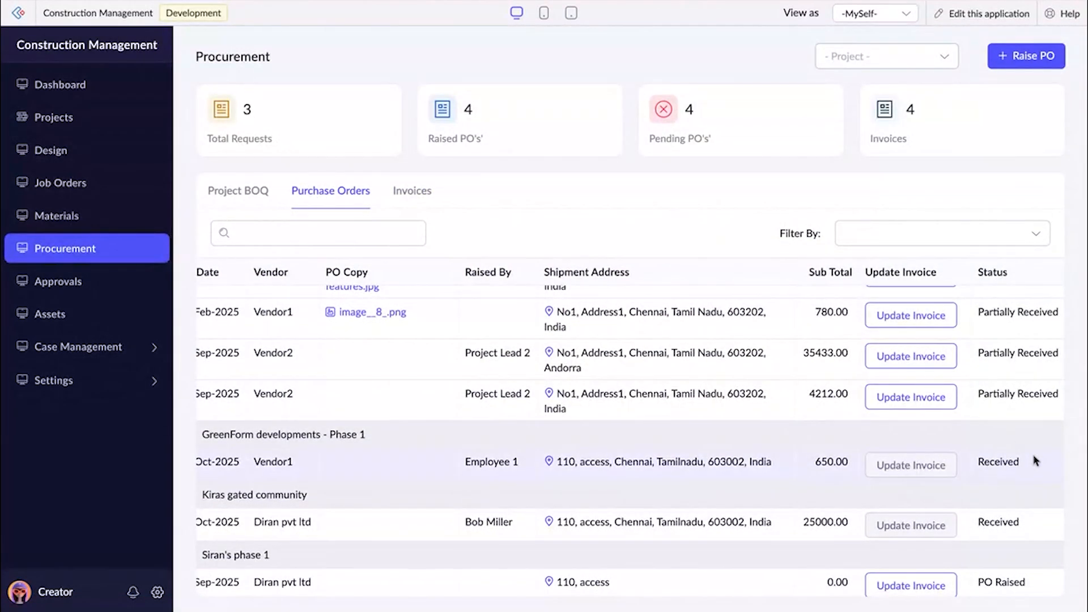
pyautogui.click(1007, 471)
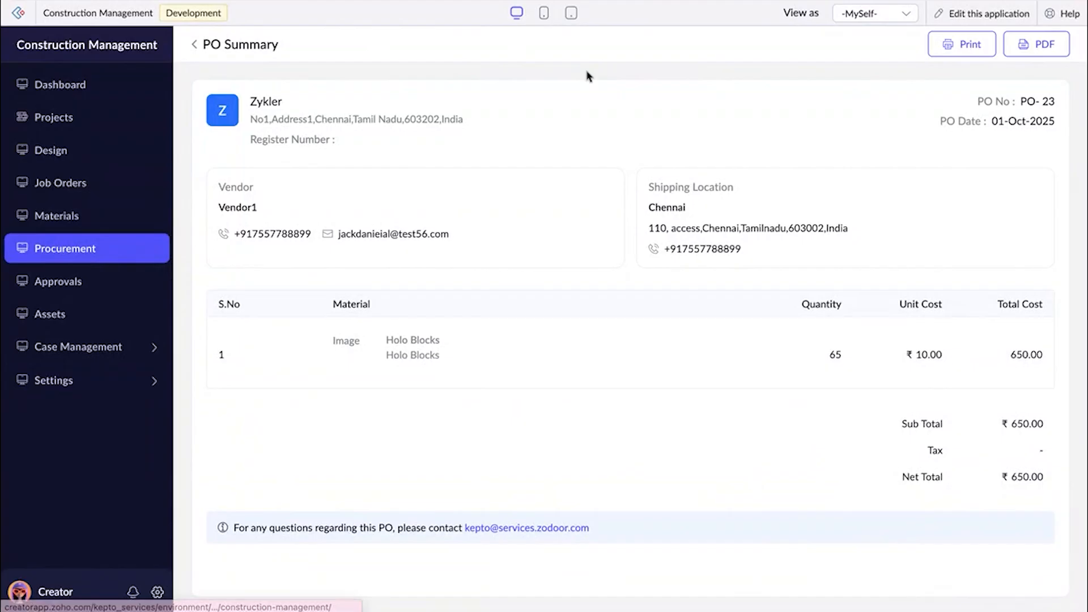
pyautogui.moveTo(1010, 478); pyautogui.dragTo(1042, 479)
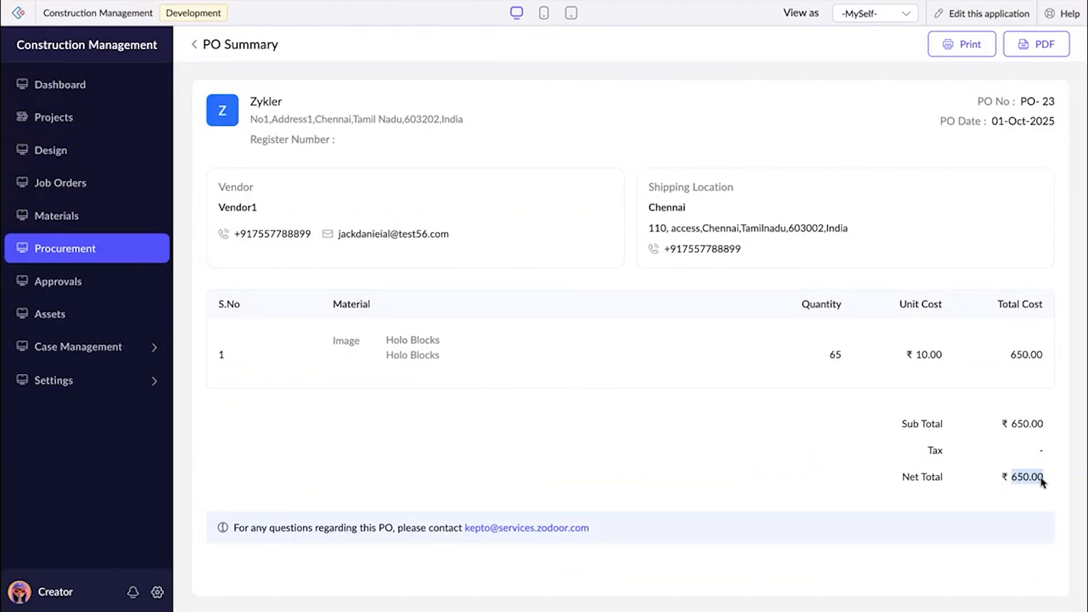
pyautogui.click(196, 45)
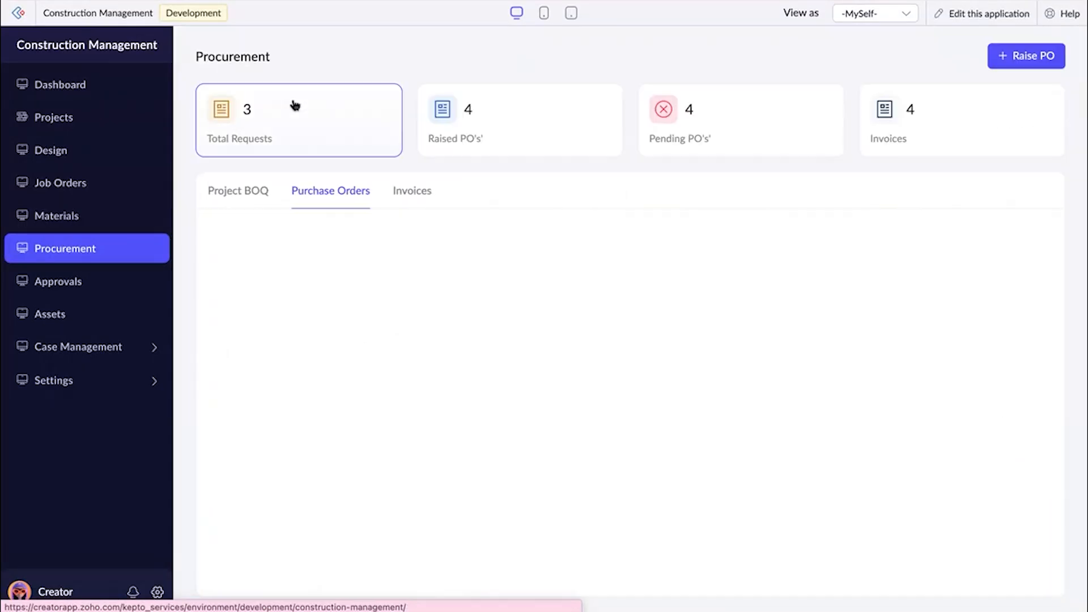
# Review the invoices recorded for GreenForm developments - Phase 1, recheck the purchase orders and look at the transfer approvals.
pyautogui.click(408, 196)
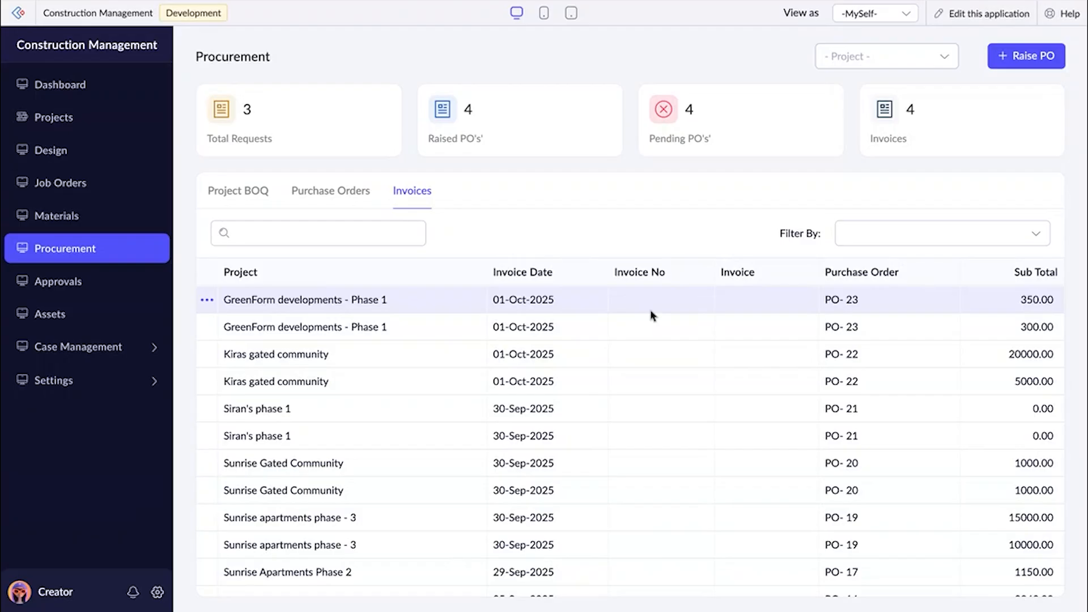
pyautogui.click(357, 203)
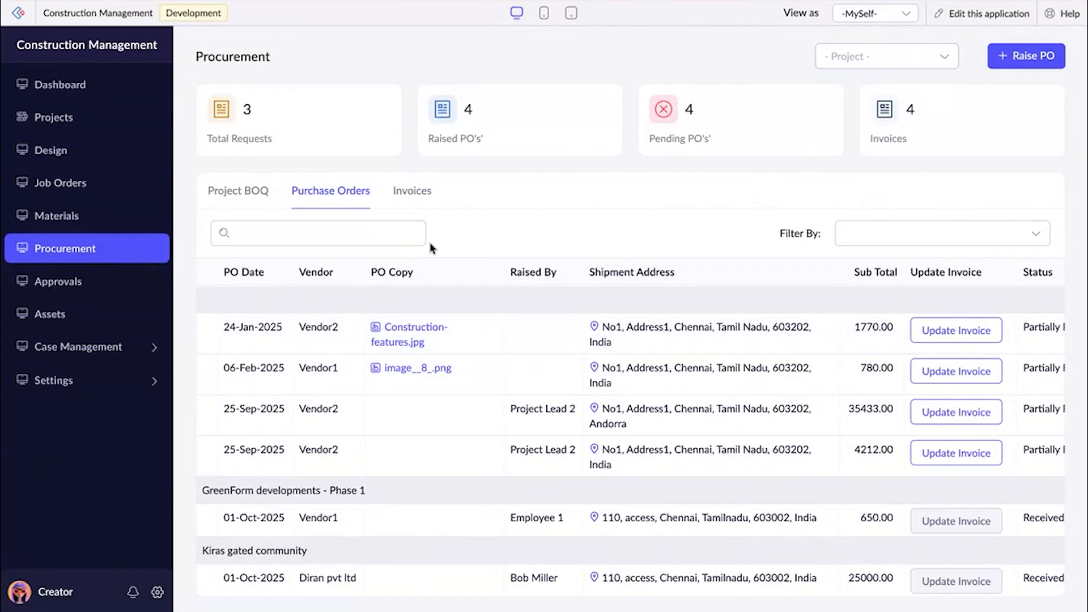
pyautogui.click(71, 280)
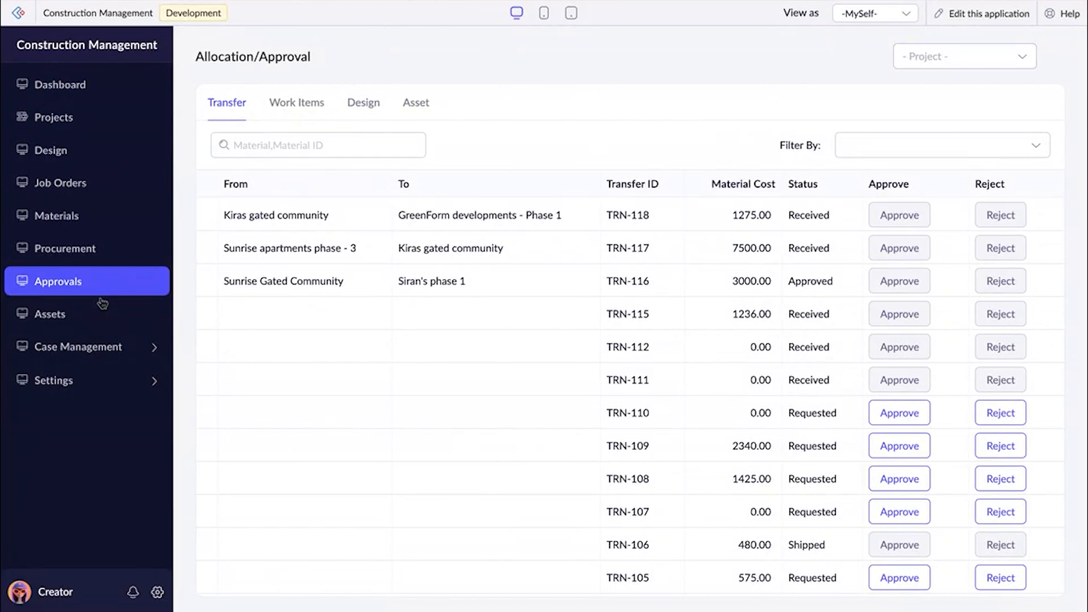
# Start an asset request for the Concrete Mixer for GreenForm developments - Phase 1.
pyautogui.click(91, 315)
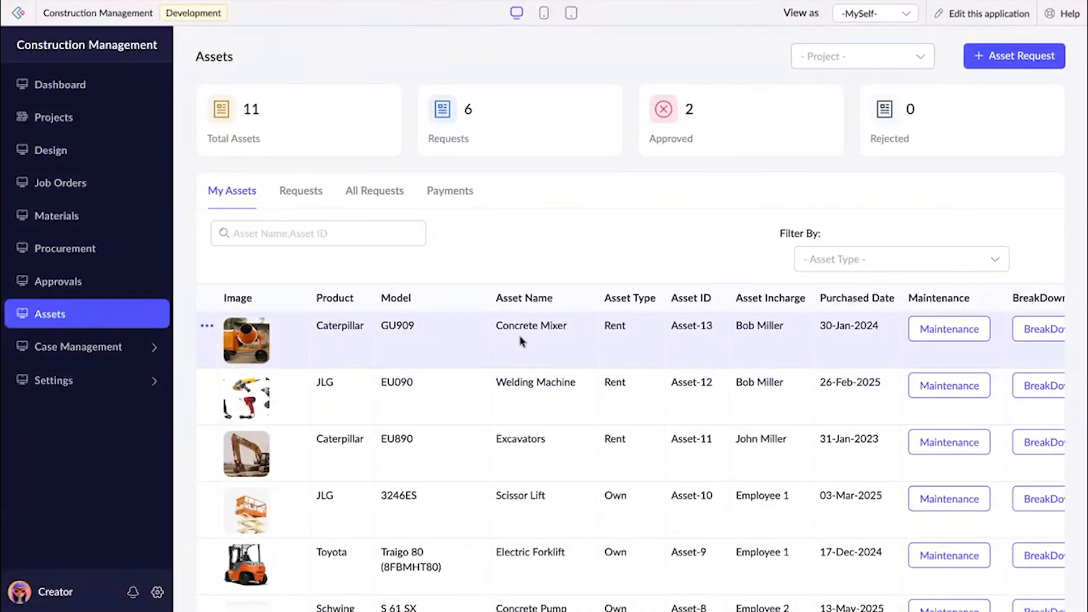
pyautogui.click(1055, 55)
pyautogui.click(382, 150)
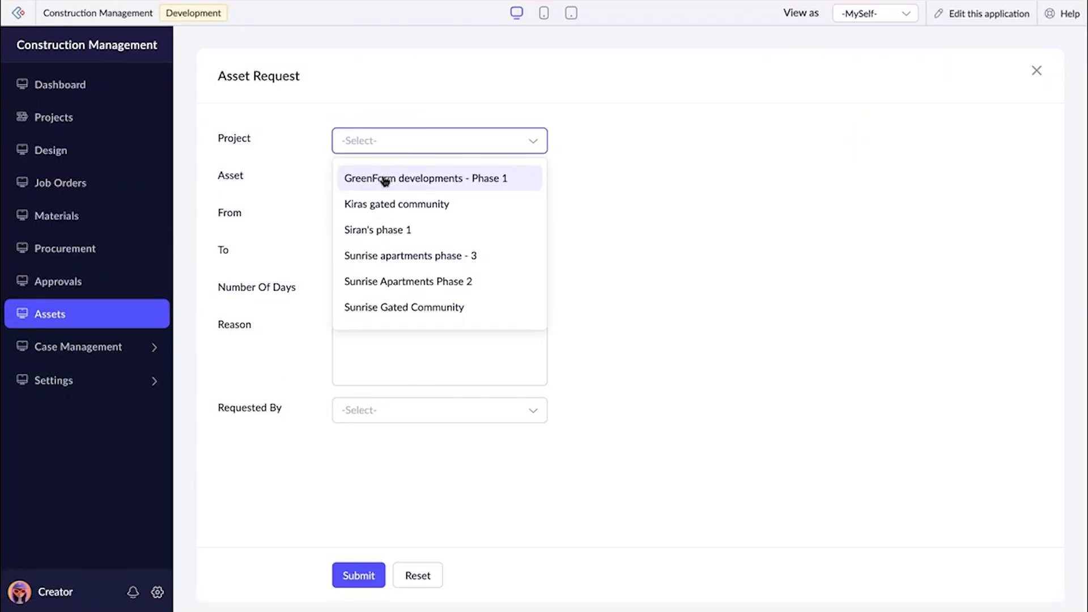
pyautogui.click(385, 179)
pyautogui.click(410, 175)
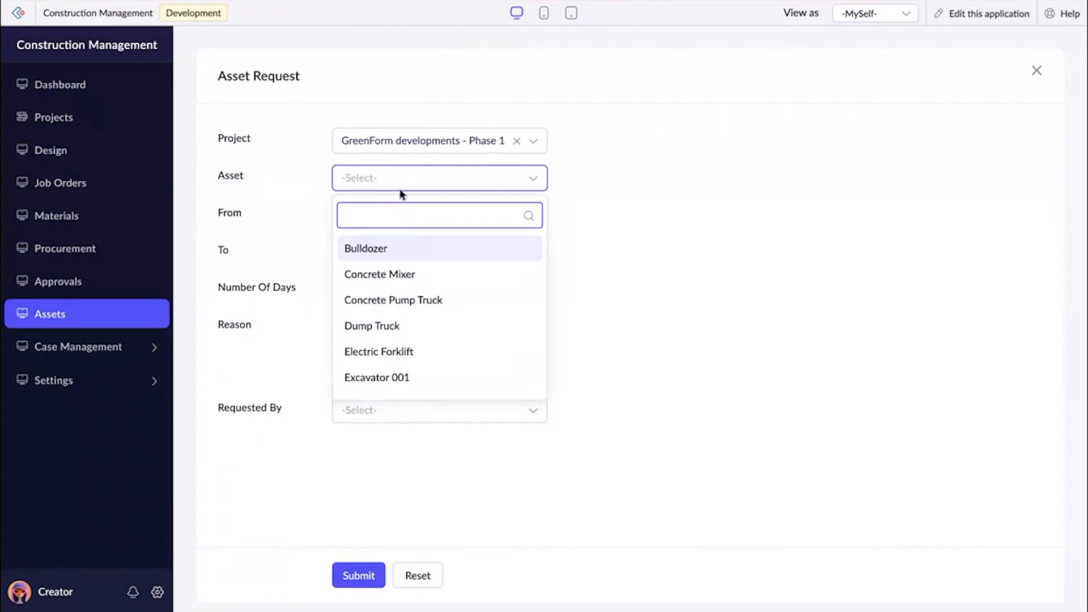
pyautogui.click(389, 274)
# Set the asset request period from 23-Oct-2025 to 31-Oct-2025.
pyautogui.click(379, 219)
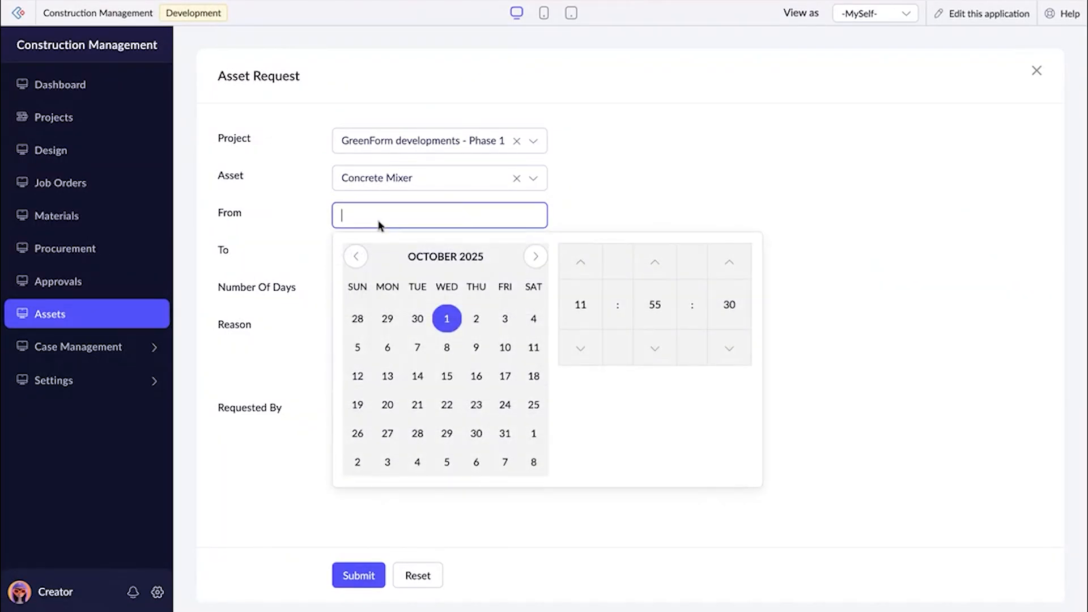
pyautogui.click(476, 405)
pyautogui.click(336, 248)
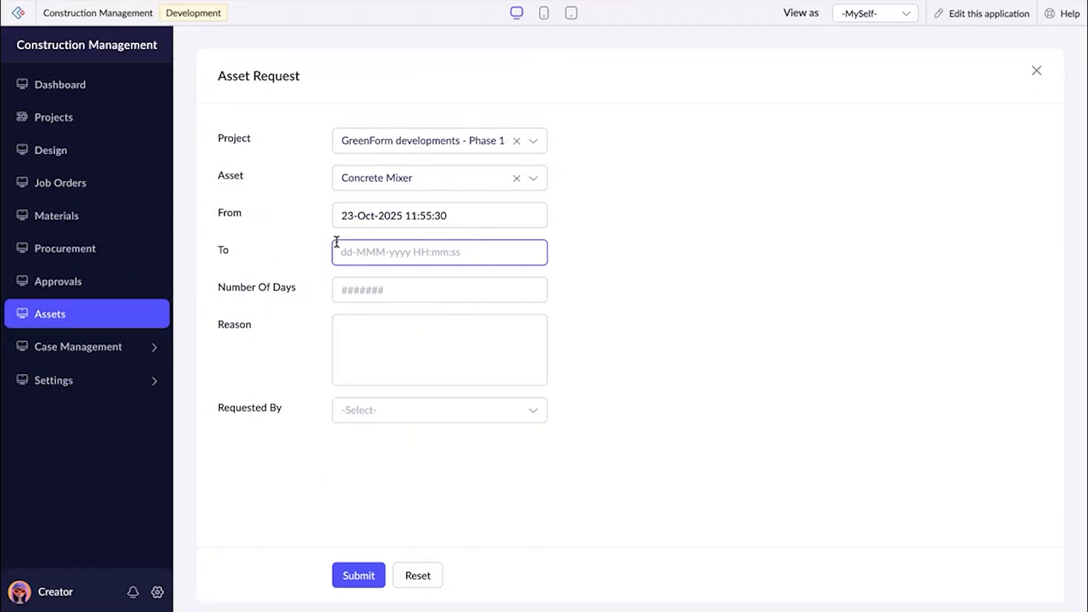
pyautogui.click(499, 471)
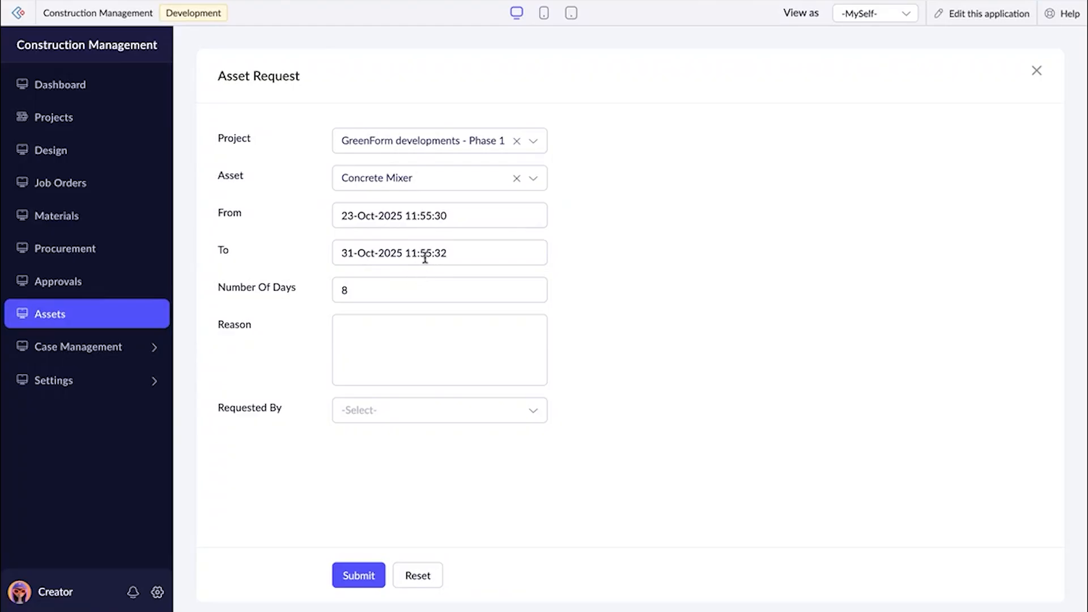
# Enter "Wall construction" as the reason, select the requester and submit the asset request.
pyautogui.click(433, 340)
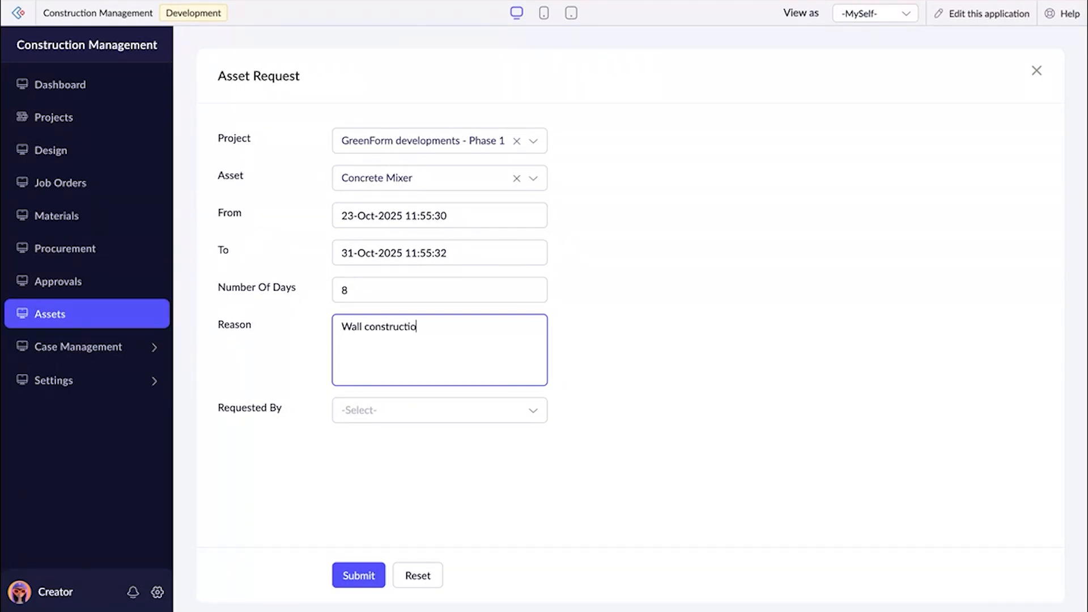
pyautogui.click(453, 411)
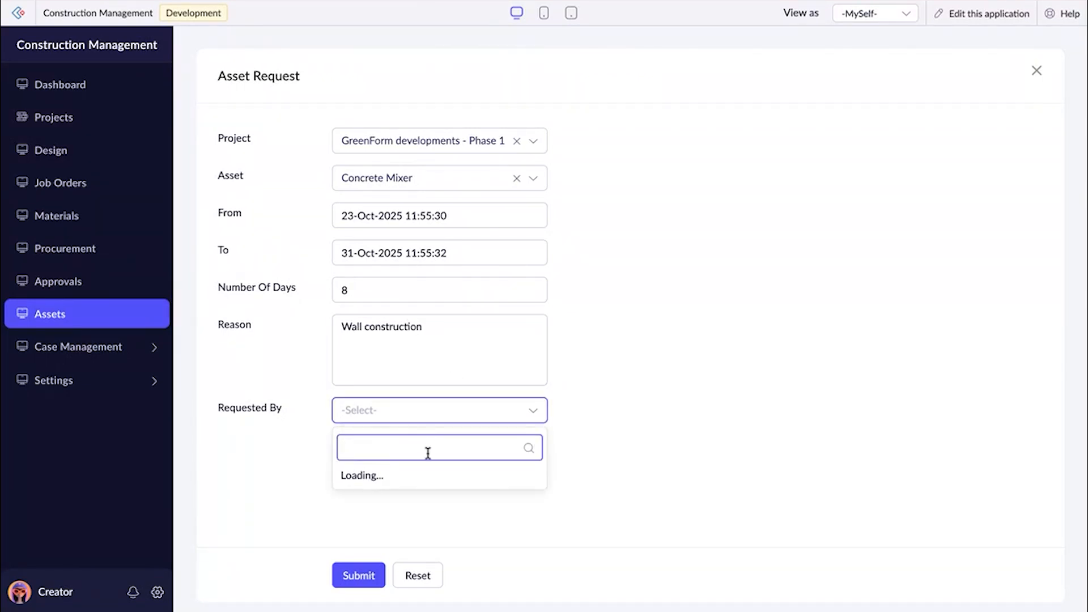
pyautogui.click(396, 253)
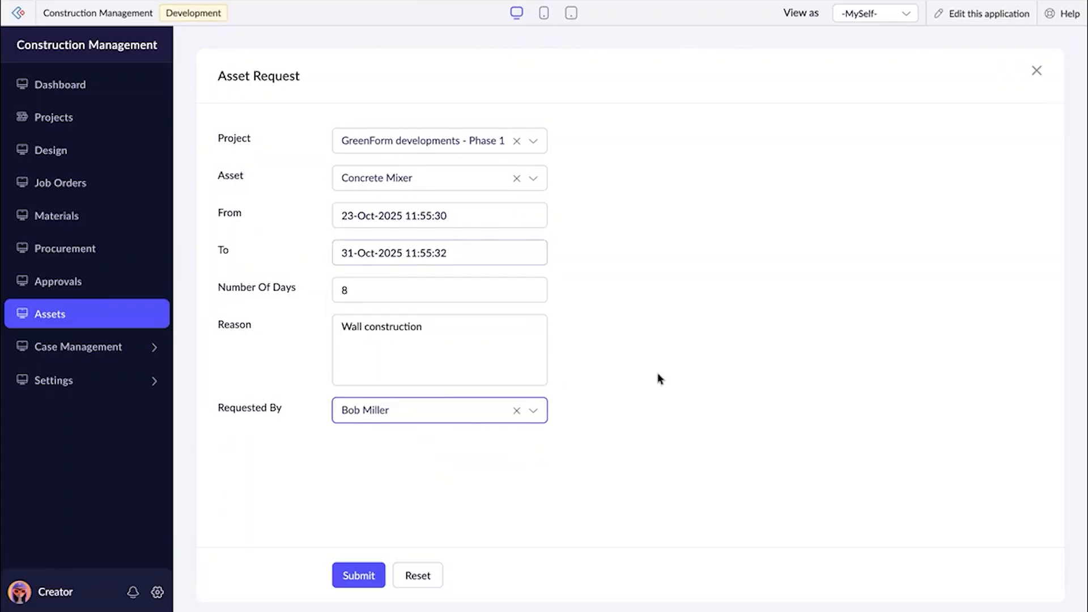
pyautogui.click(362, 574)
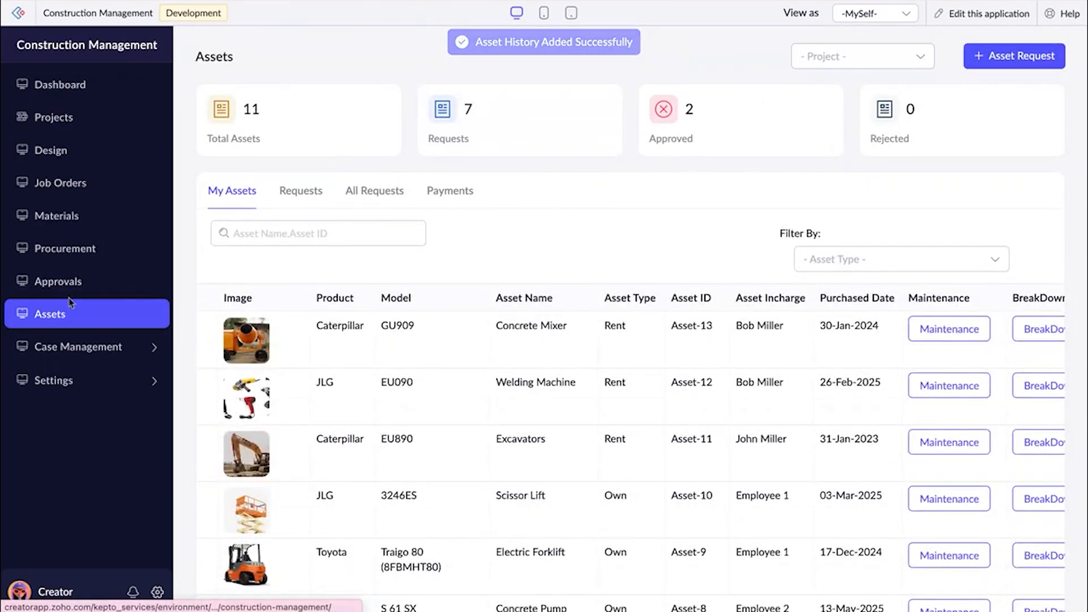
# Approve GreenForm developments - Phase 1's Concrete Mixer request with the comment "Approved".
pyautogui.click(63, 283)
pyautogui.click(414, 107)
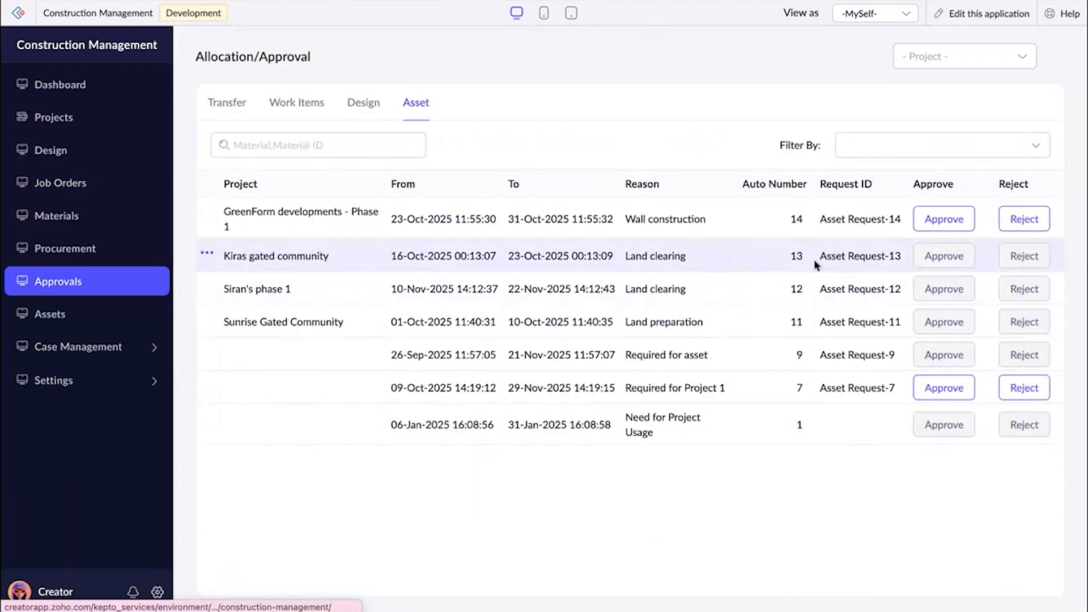
pyautogui.click(938, 221)
pyautogui.click(429, 310)
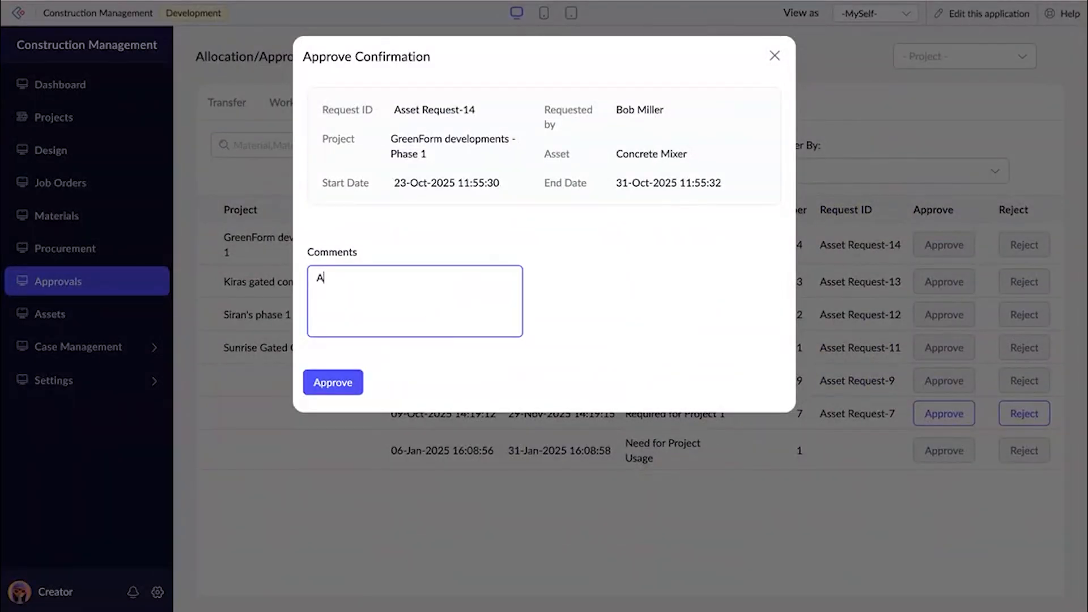
pyautogui.write('Approved')
pyautogui.click(341, 384)
# Open the GreenForm developments - Phase 1 project details and examine its Site Preparation timeline and property types.
pyautogui.click(54, 130)
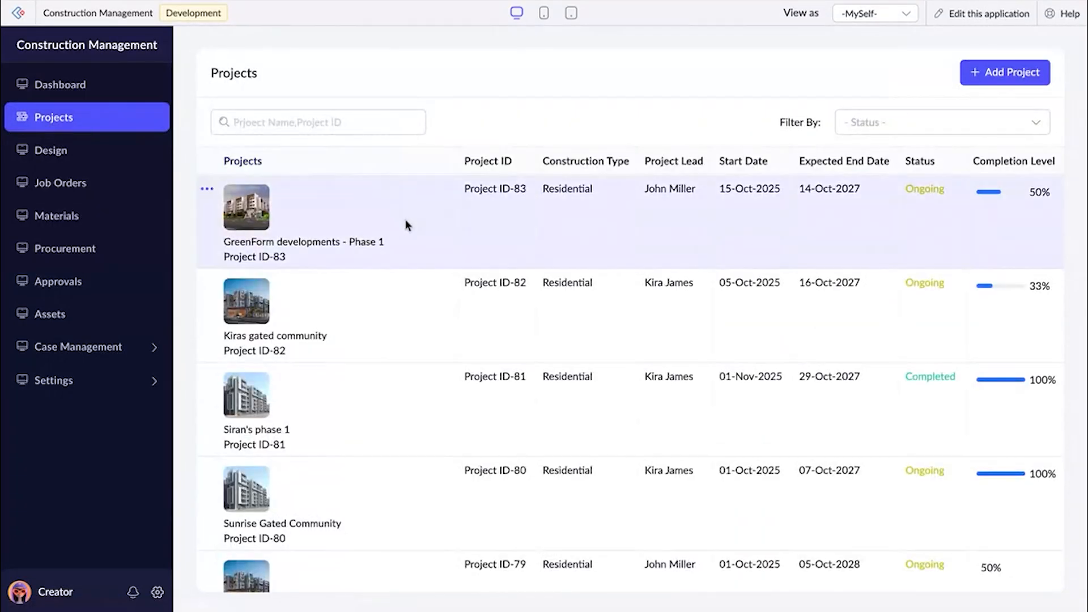
pyautogui.click(406, 221)
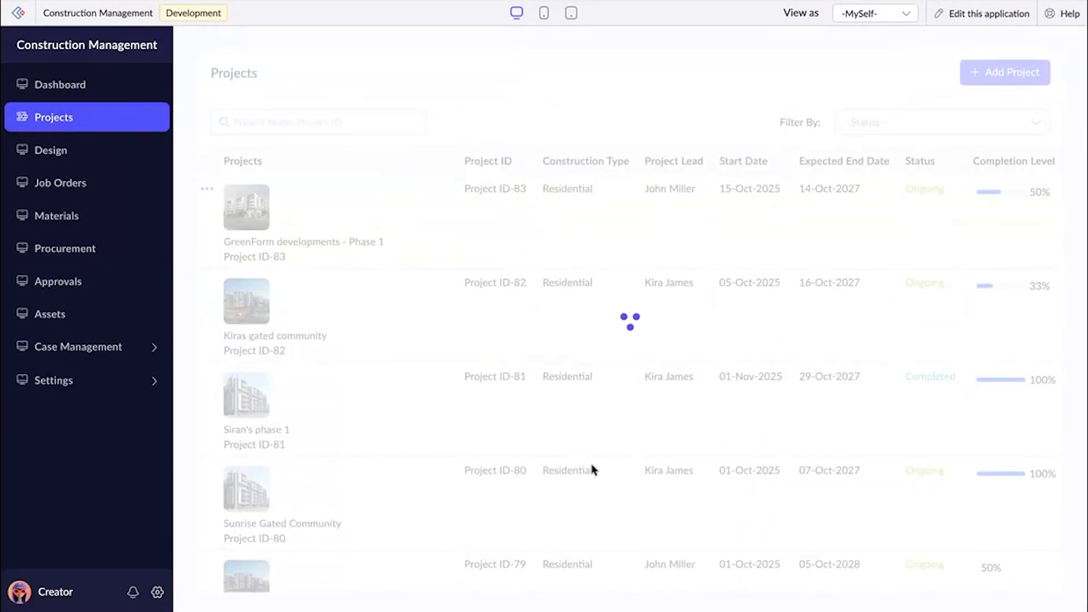
pyautogui.scroll(-2, 590, 469)
pyautogui.moveTo(801, 224)
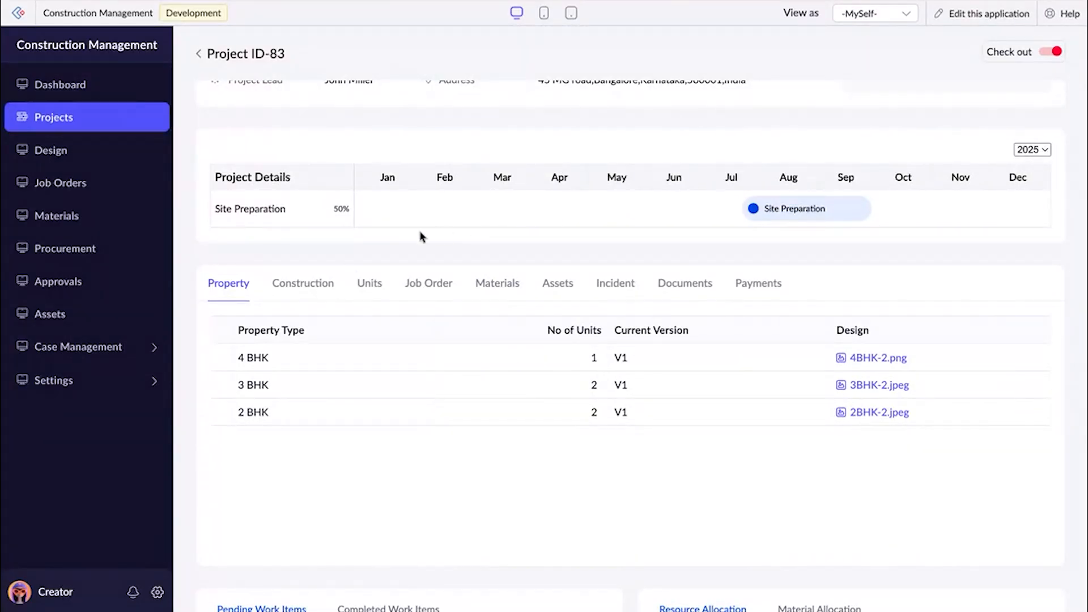
# Review the project's job orders and open its Gate Installation material request to examine the source and status of each material.
pyautogui.click(439, 283)
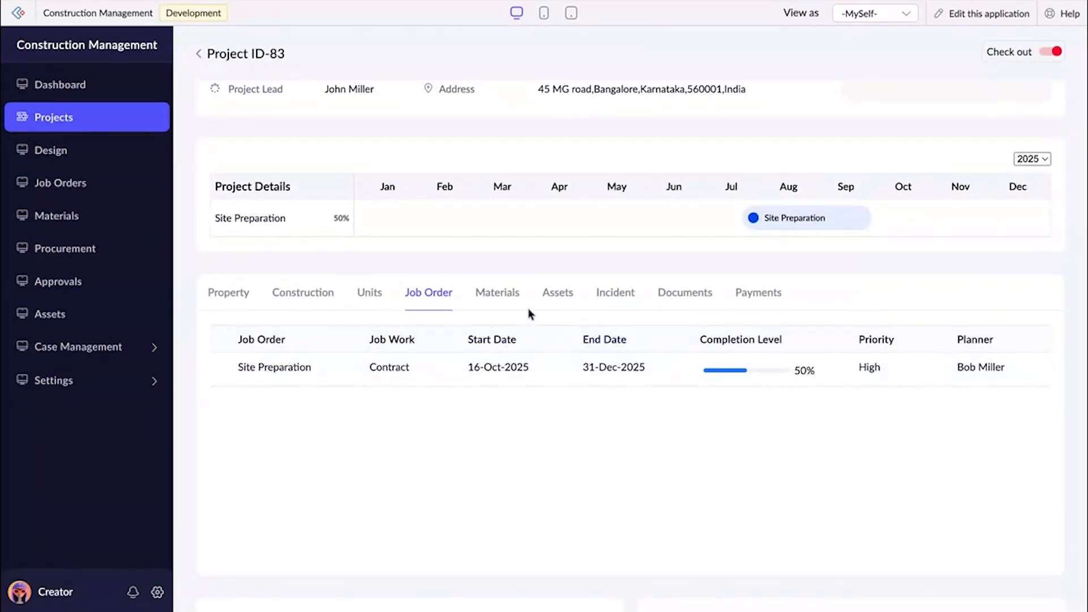
pyautogui.click(503, 297)
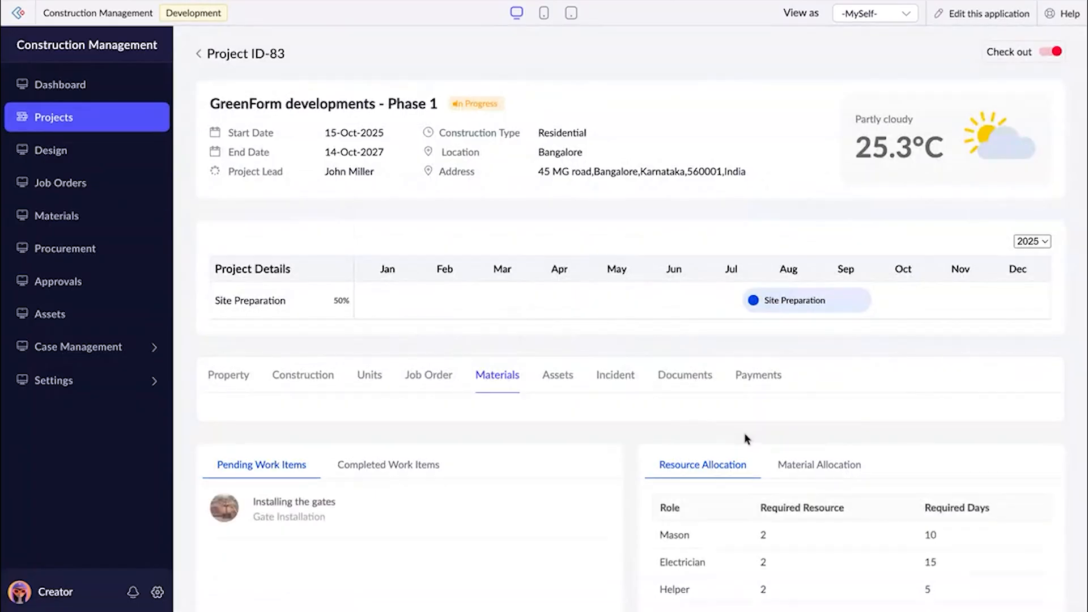
pyautogui.click(723, 452)
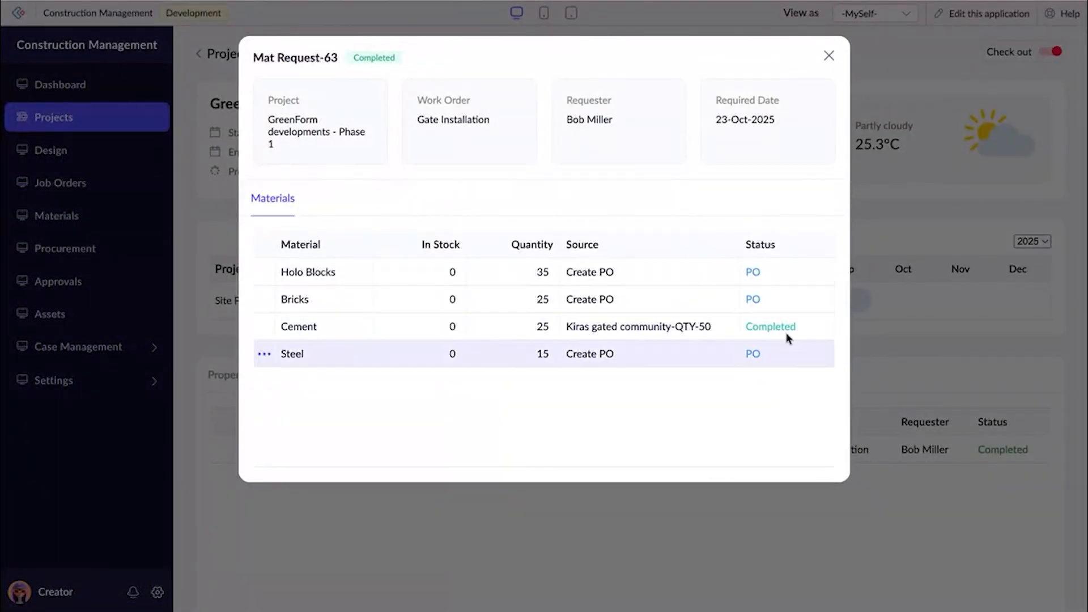
# Close the material request and review the project's asset requests, incidents and budget overview.
pyautogui.click(830, 55)
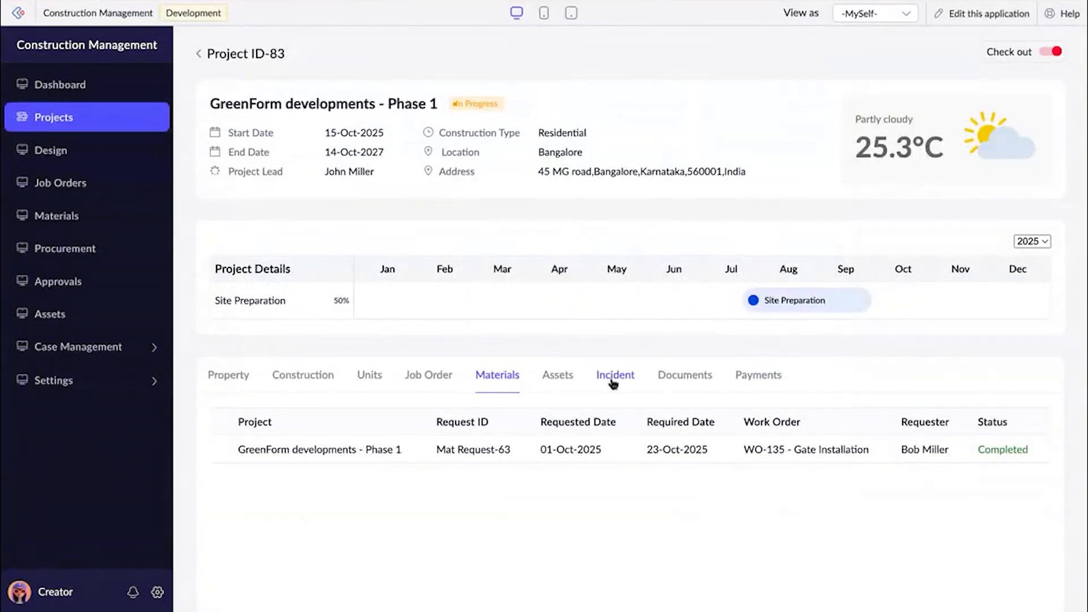
pyautogui.click(556, 377)
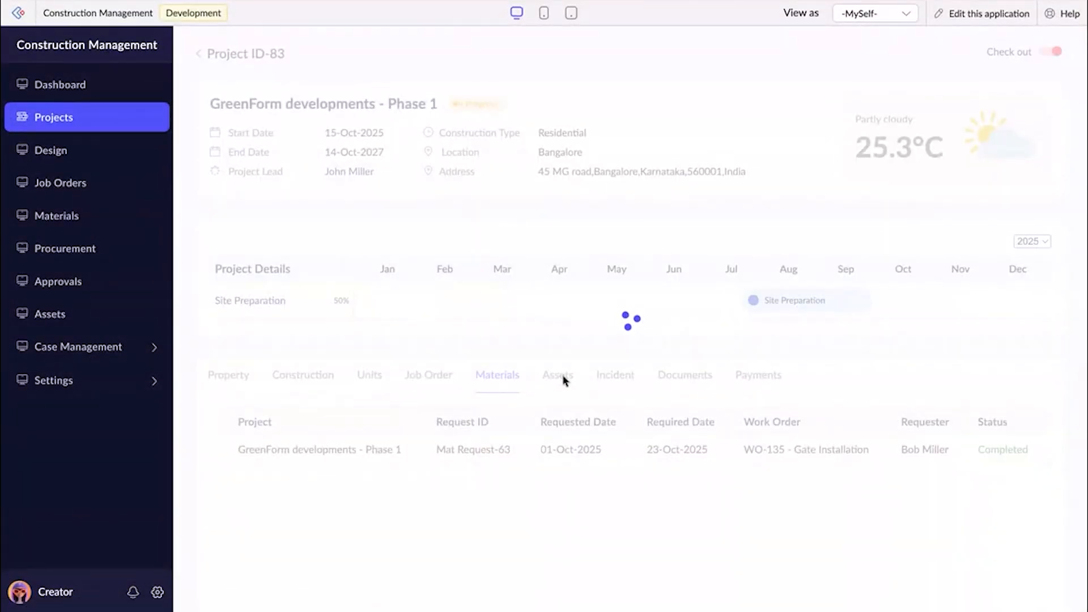
pyautogui.scroll(-3, 565, 380)
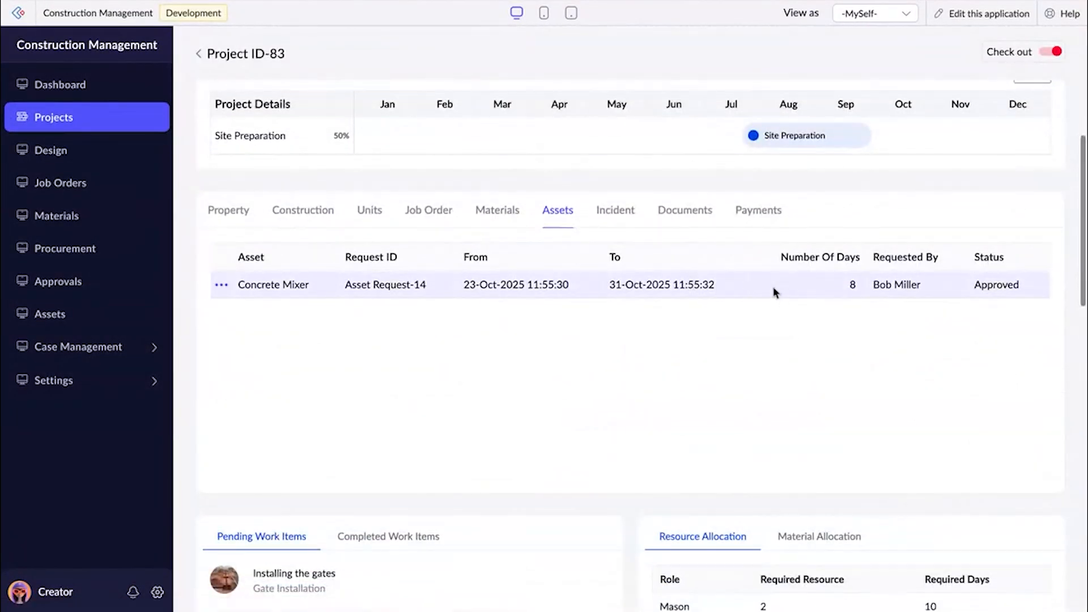
pyautogui.click(611, 209)
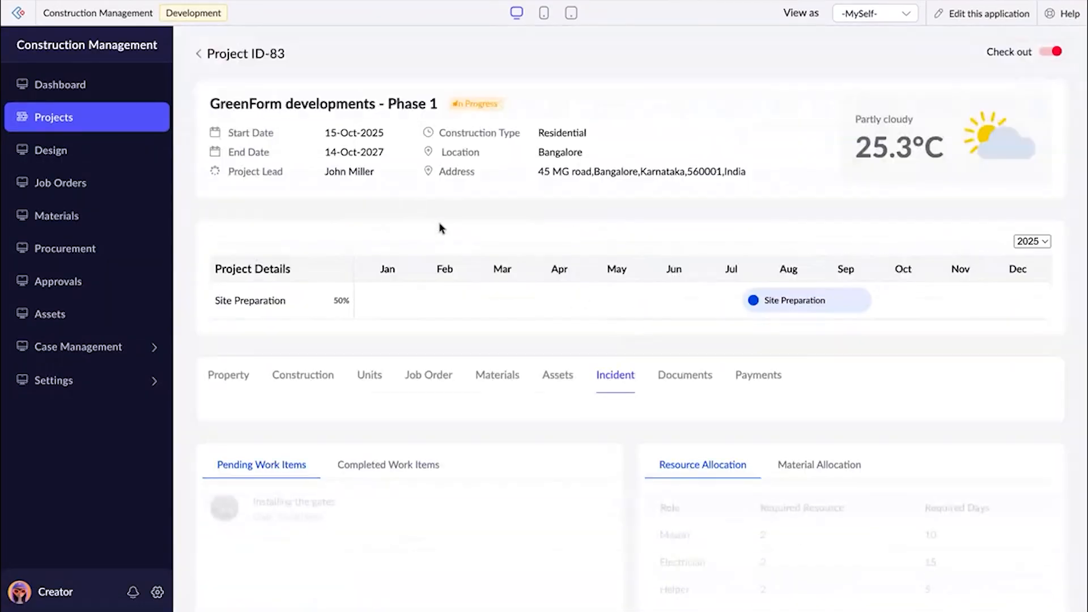
pyautogui.scroll(-10, 483, 402)
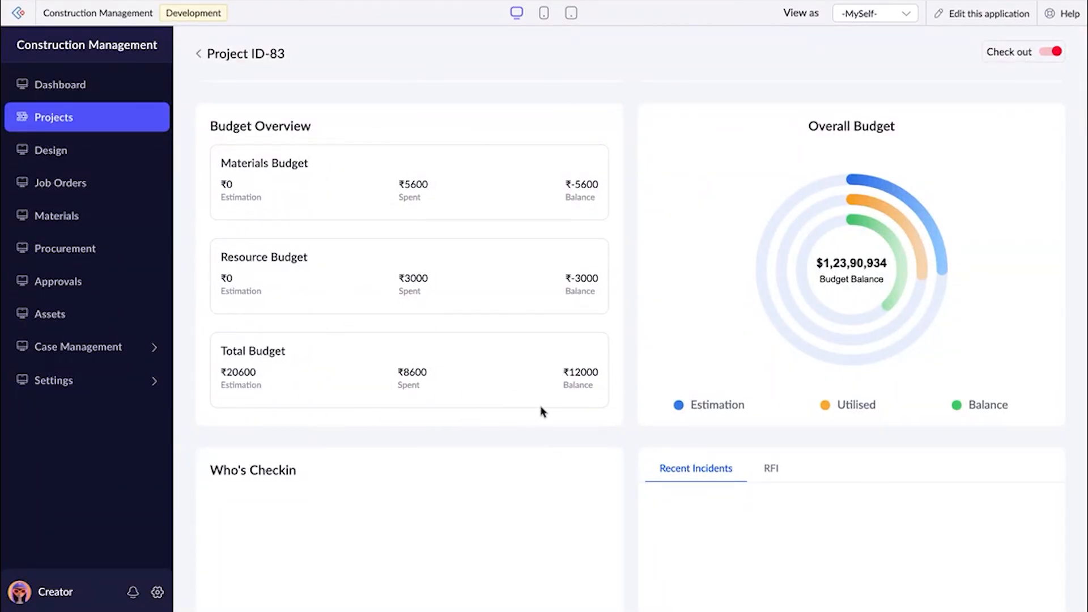
pyautogui.scroll(10, 541, 412)
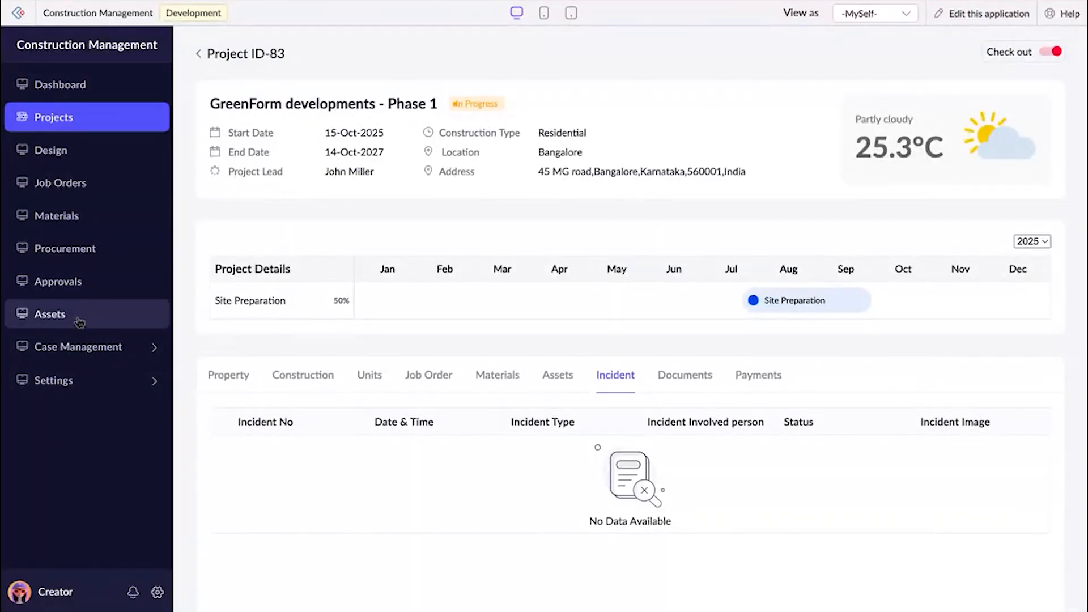
# Open the incident list under Case Management and start adding a new incident.
pyautogui.click(74, 347)
pyautogui.click(75, 370)
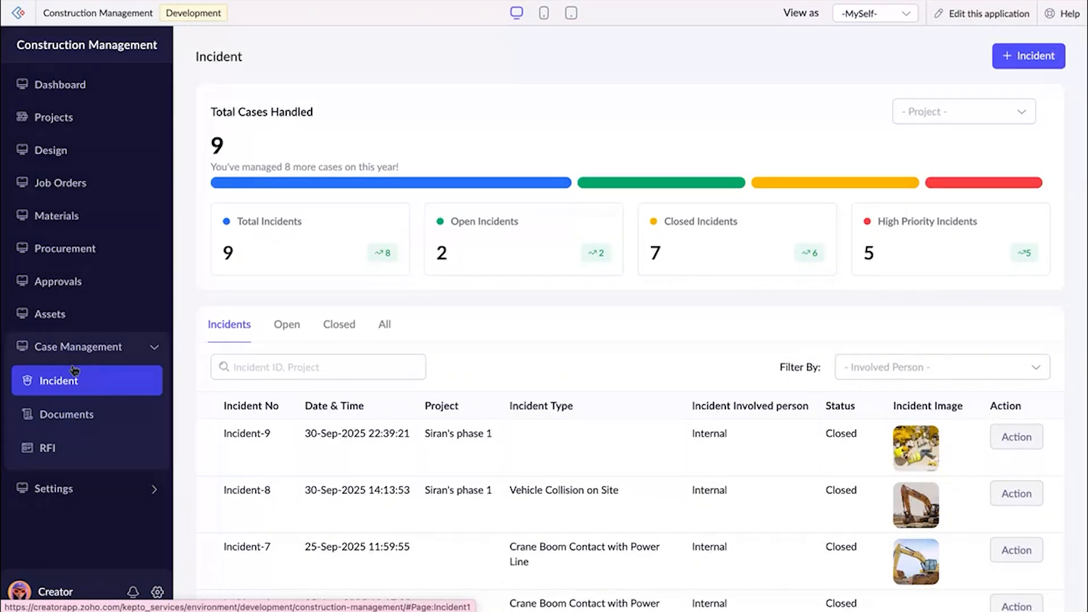
pyautogui.click(1035, 57)
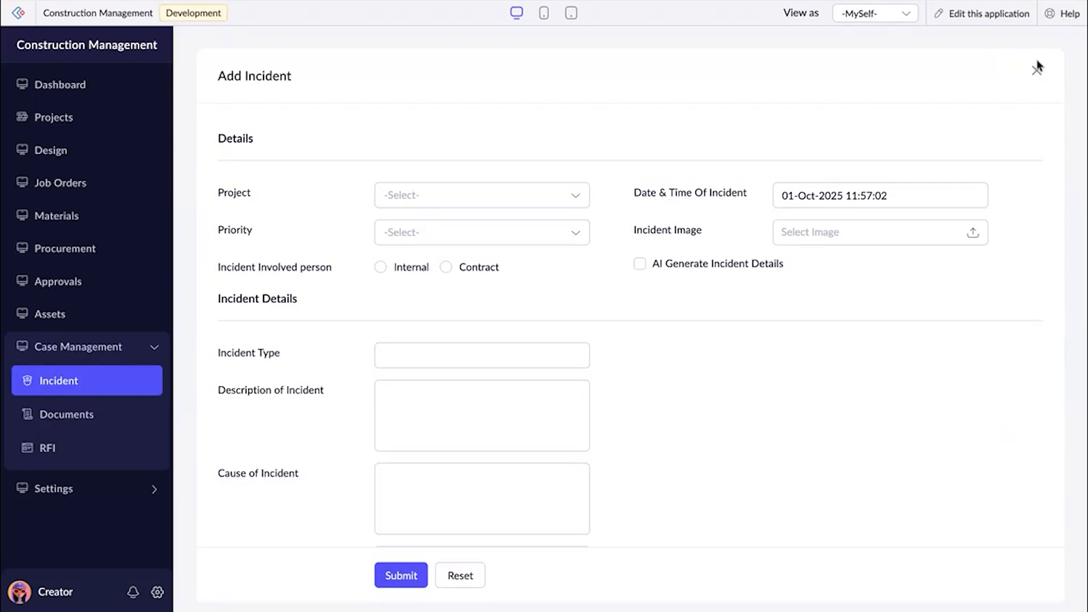
pyautogui.click(532, 202)
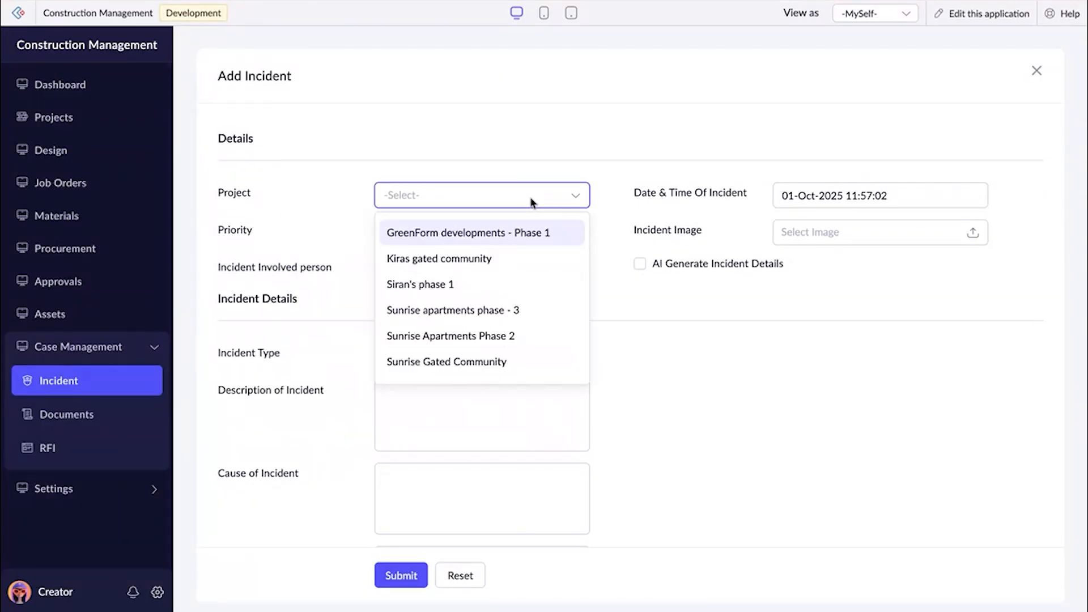
pyautogui.click(520, 233)
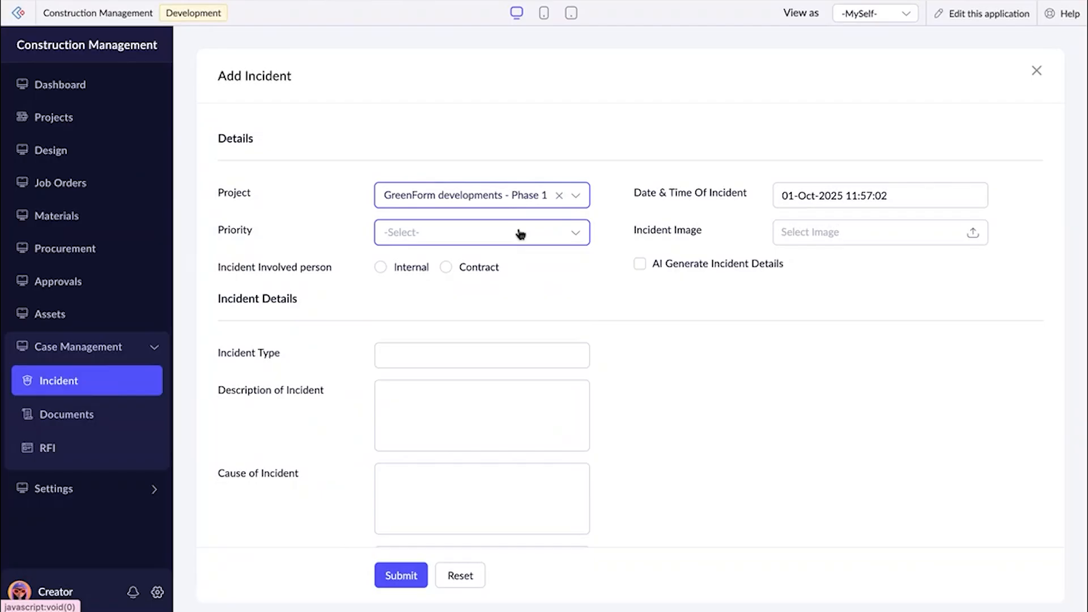
pyautogui.click(521, 233)
pyautogui.click(479, 276)
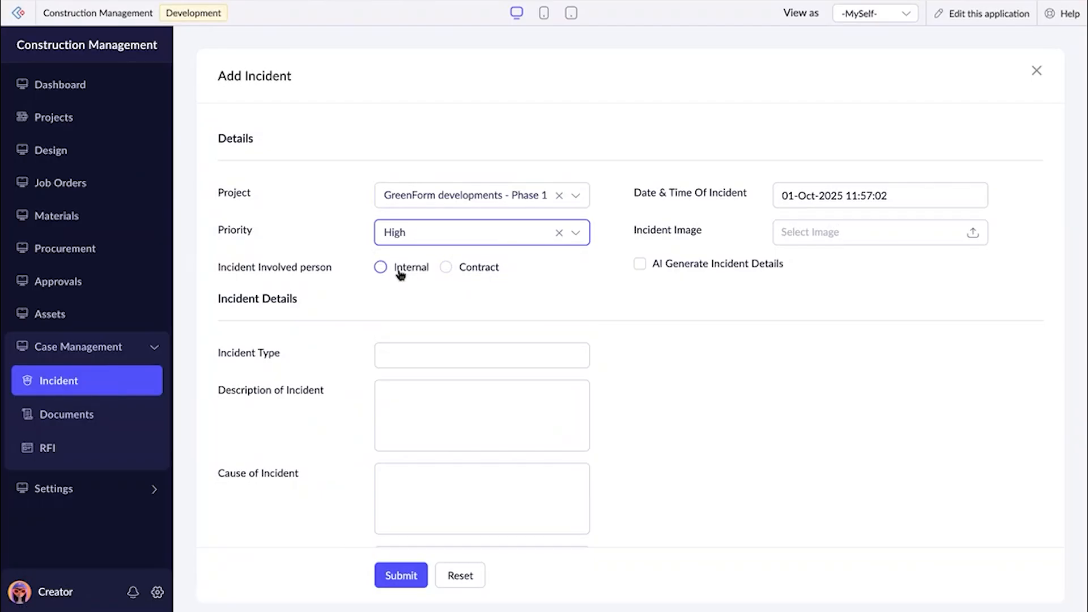
pyautogui.click(403, 274)
pyautogui.click(413, 301)
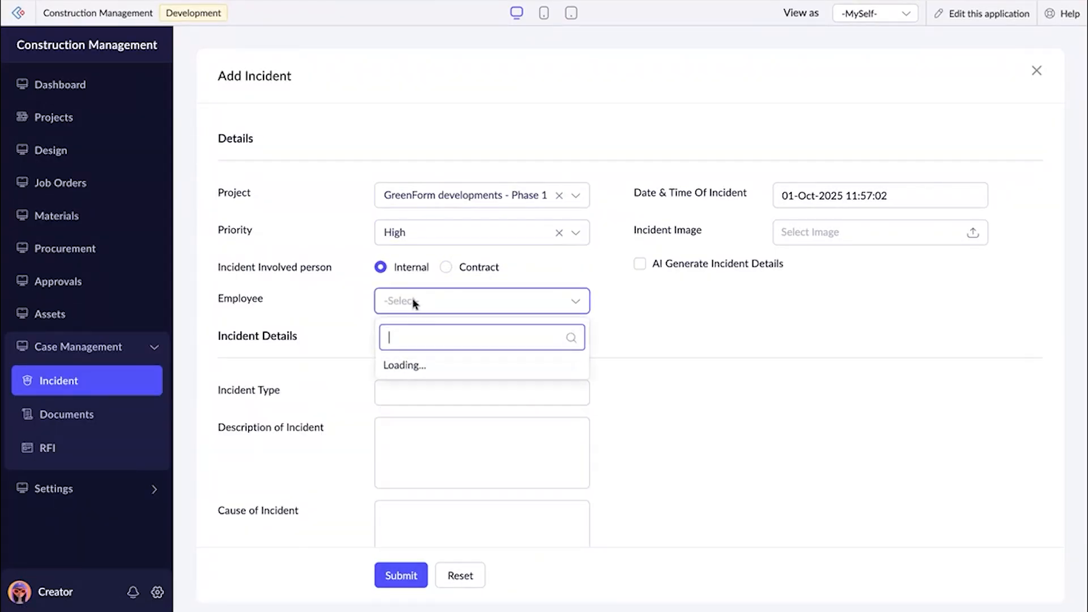
pyautogui.click(423, 449)
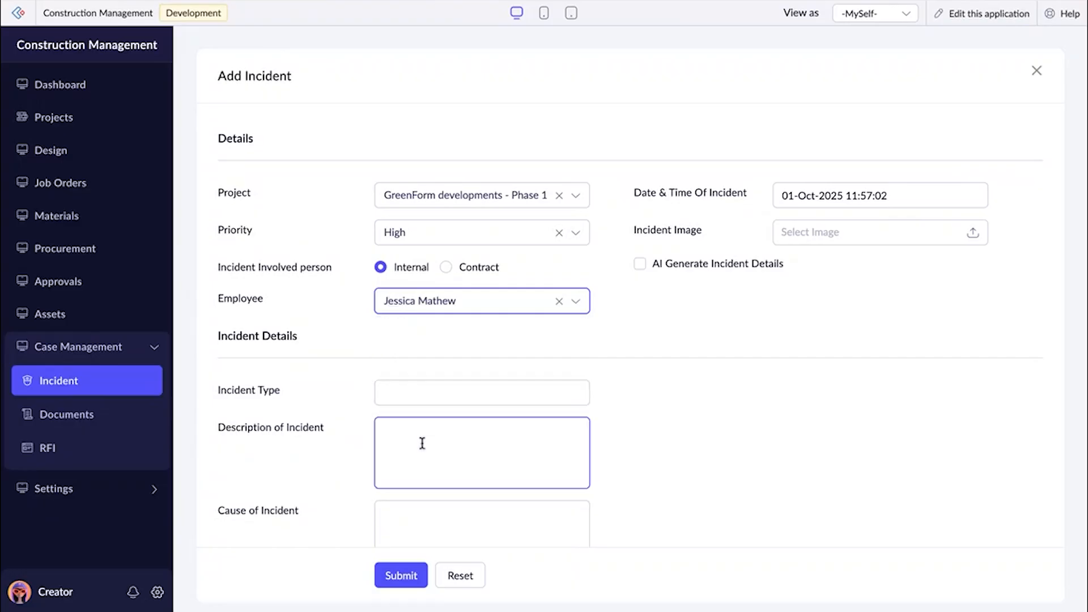
pyautogui.click(792, 241)
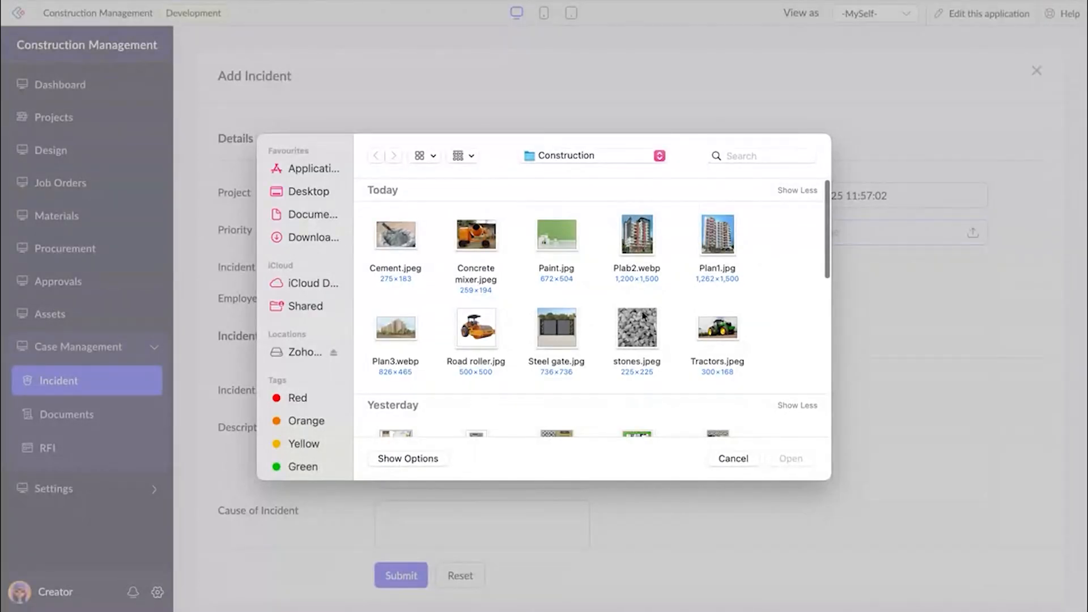
pyautogui.scroll(-5, 643, 315)
pyautogui.scroll(-3, 644, 315)
pyautogui.click(555, 310)
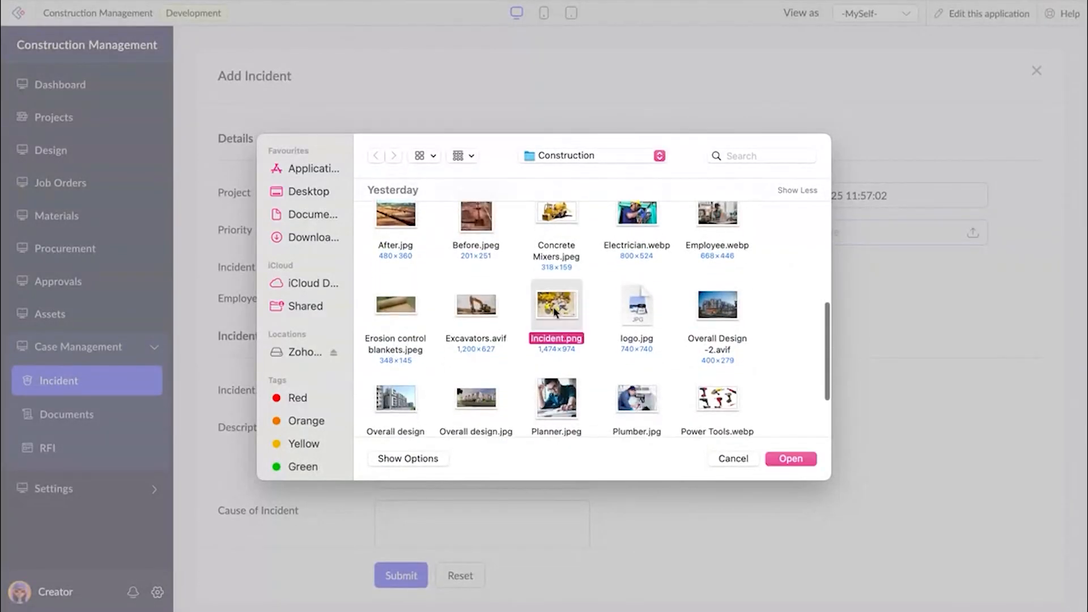
pyautogui.click(777, 459)
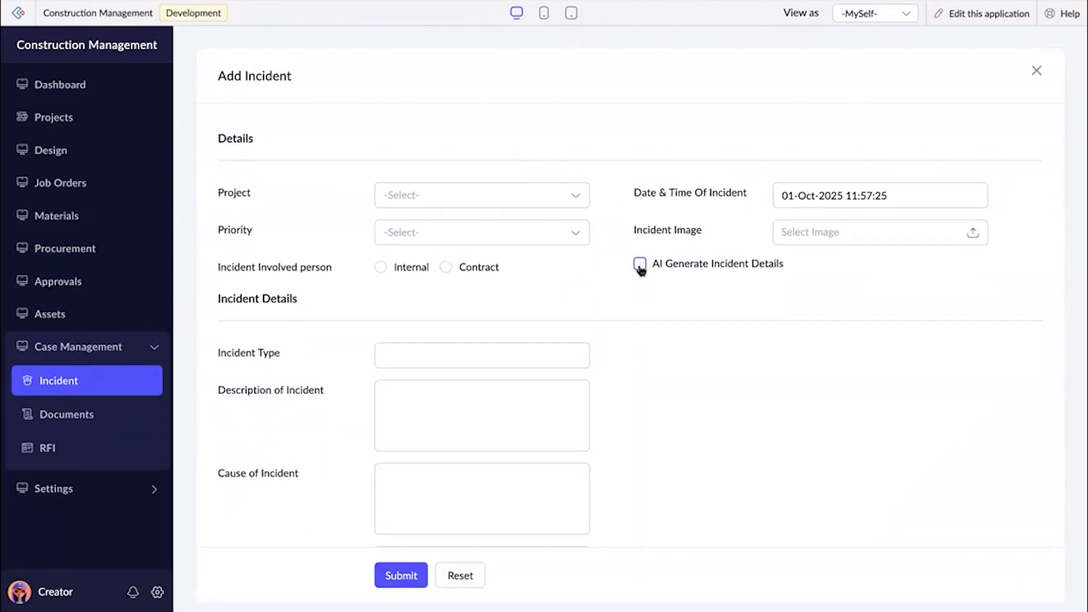
pyautogui.click(1033, 72)
pyautogui.click(1032, 63)
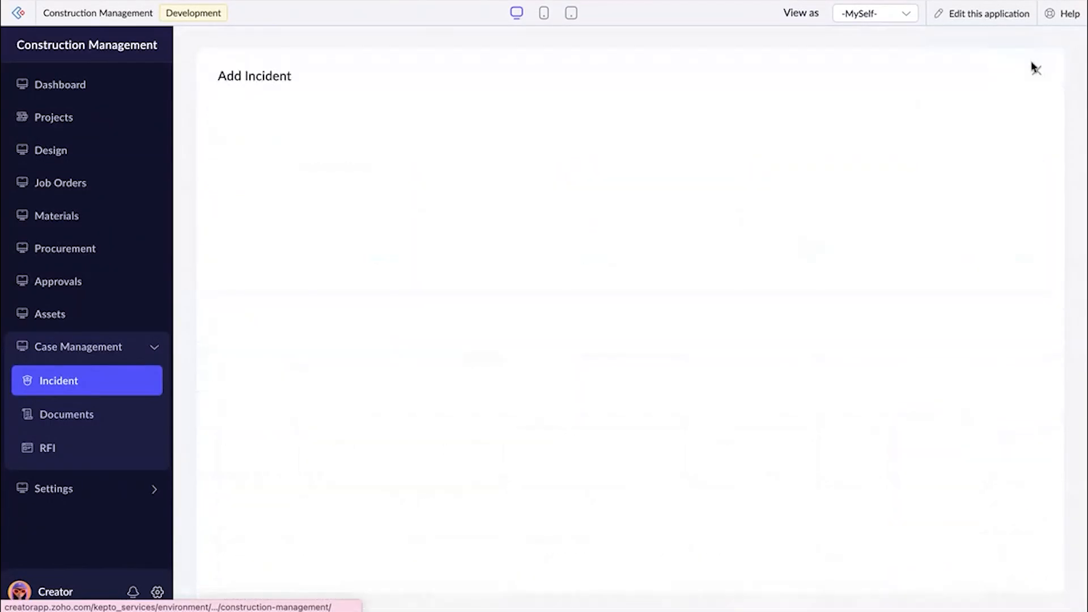
# Assign the incident to GreenForm developments - Phase 1 with High priority, mark the involved person as Internal and select the employee.
pyautogui.click(535, 198)
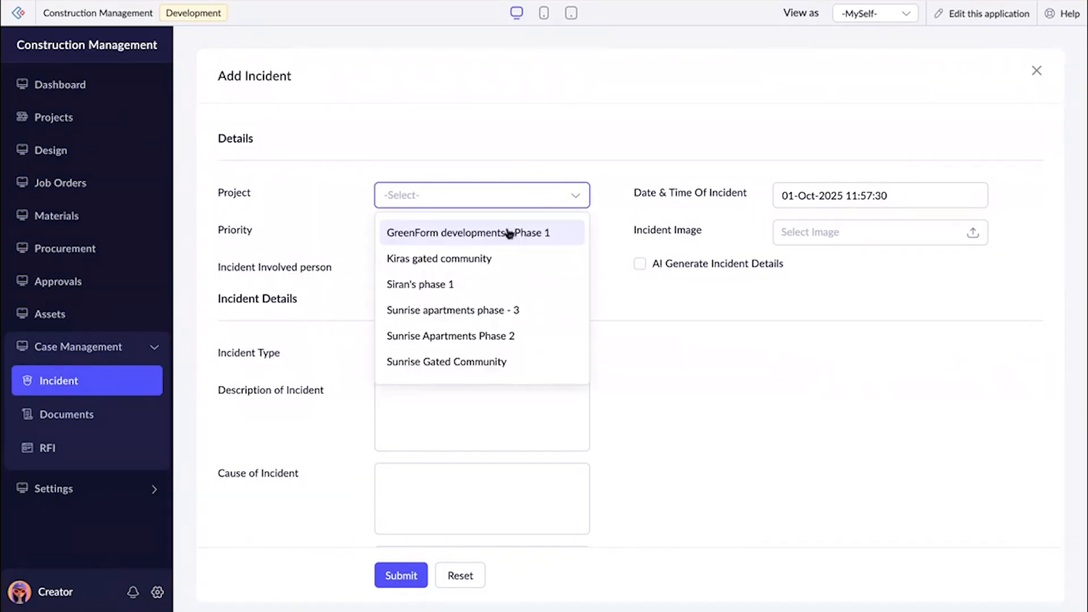
pyautogui.click(508, 232)
pyautogui.click(502, 237)
pyautogui.click(481, 269)
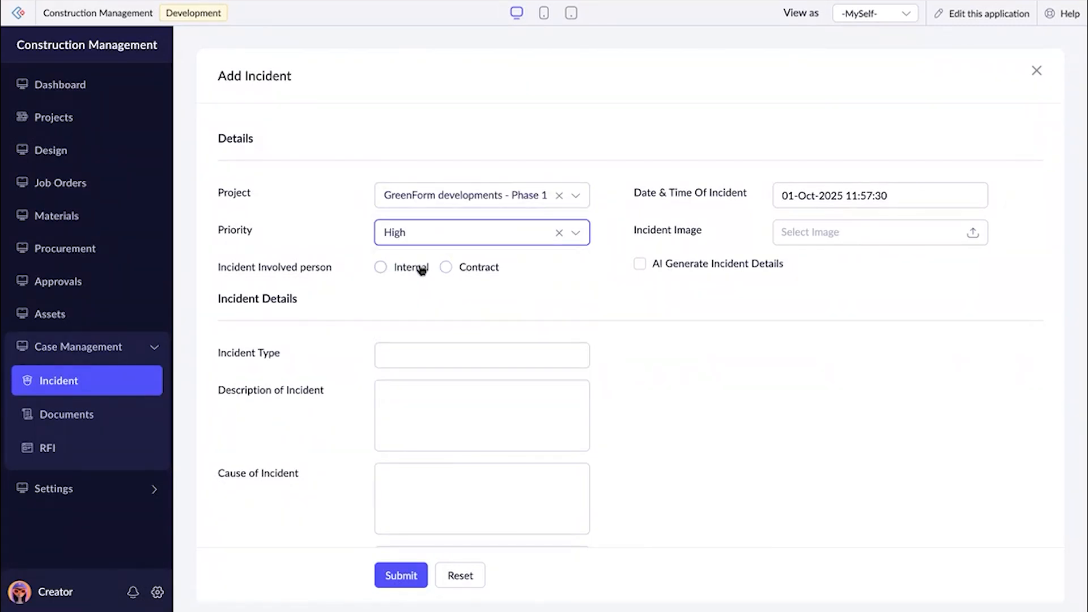
pyautogui.click(422, 270)
pyautogui.click(435, 306)
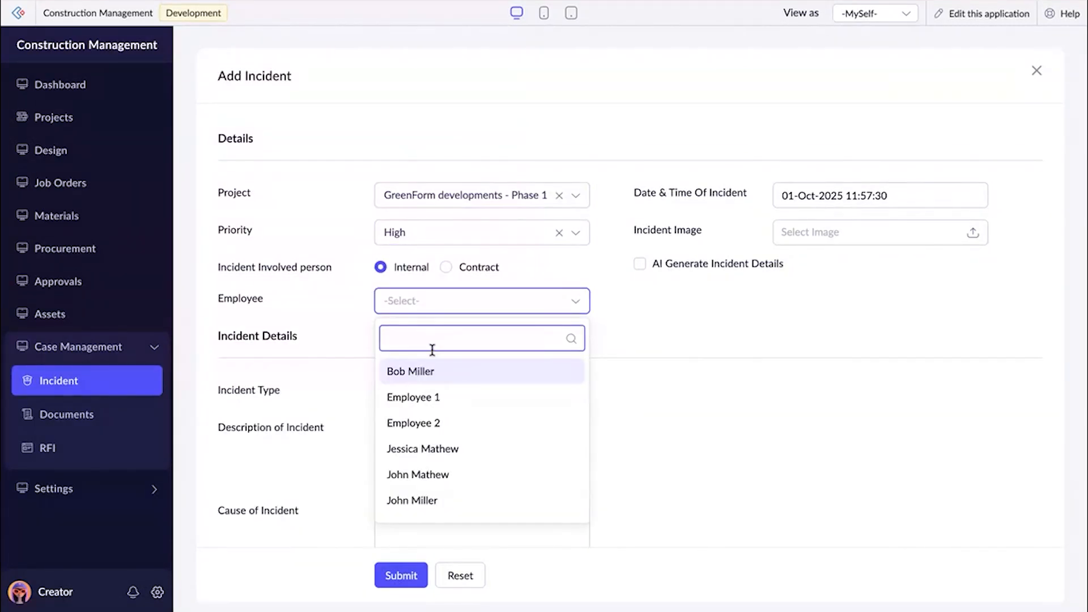
pyautogui.click(431, 454)
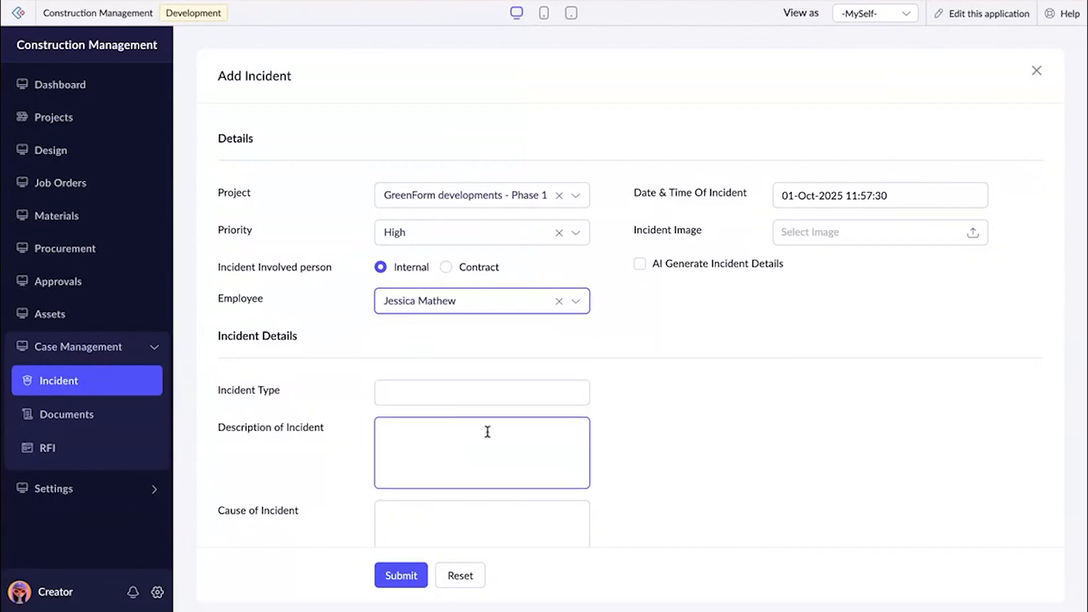
# Attach Incident.png from the Construction folder as the incident image and enable AI generation of the incident details.
pyautogui.click(831, 245)
pyautogui.scroll(-5, 681, 351)
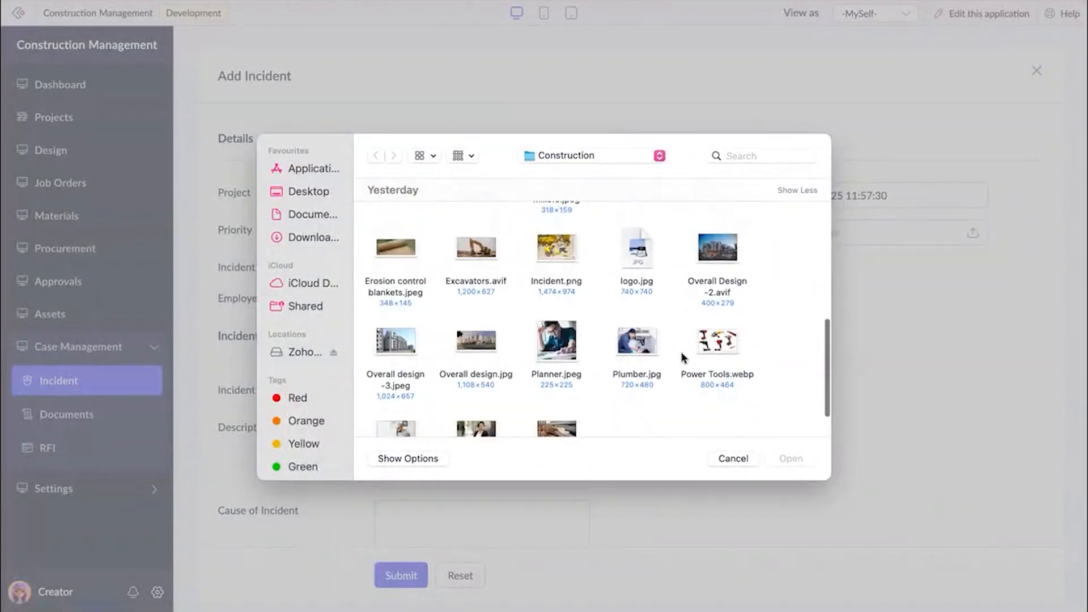
pyautogui.click(545, 222)
pyautogui.click(790, 459)
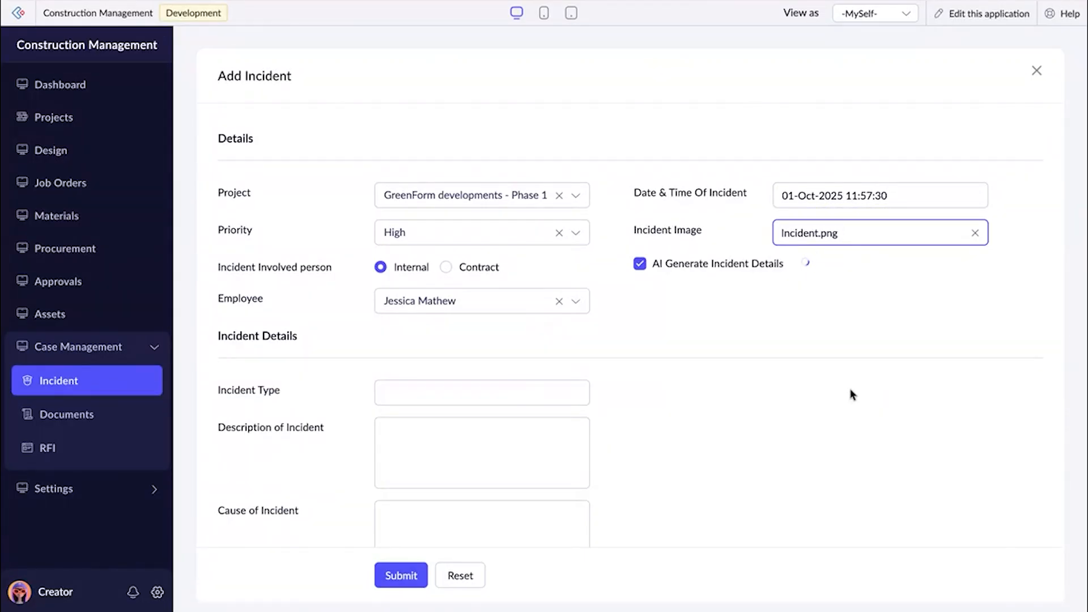
# Review the AI-generated incident description and cause, and select the witness.
pyautogui.scroll(-3, 850, 390)
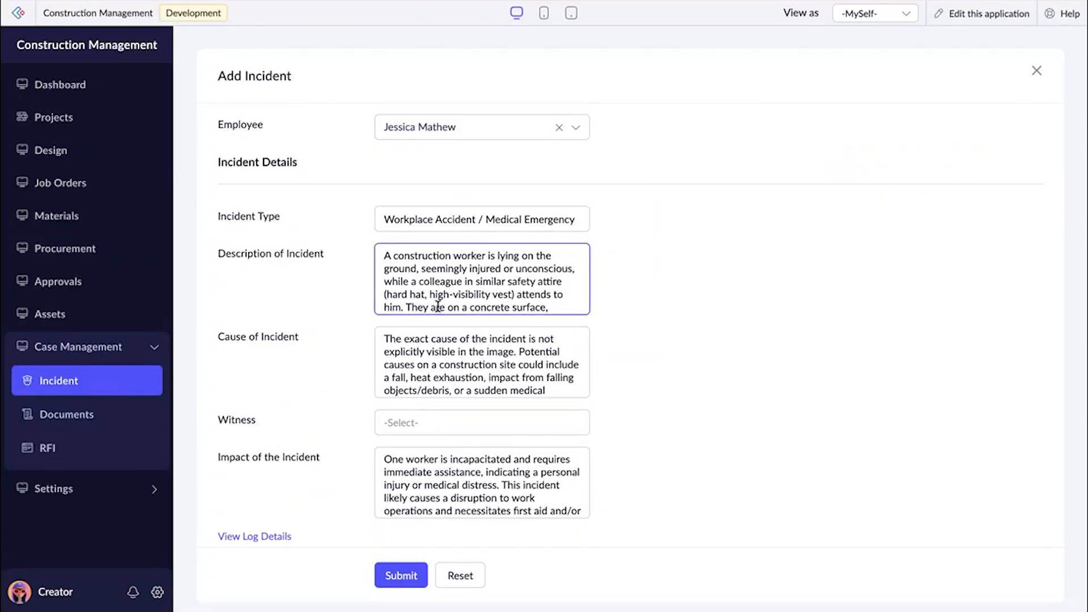
pyautogui.scroll(-1, 503, 378)
pyautogui.scroll(1, 499, 377)
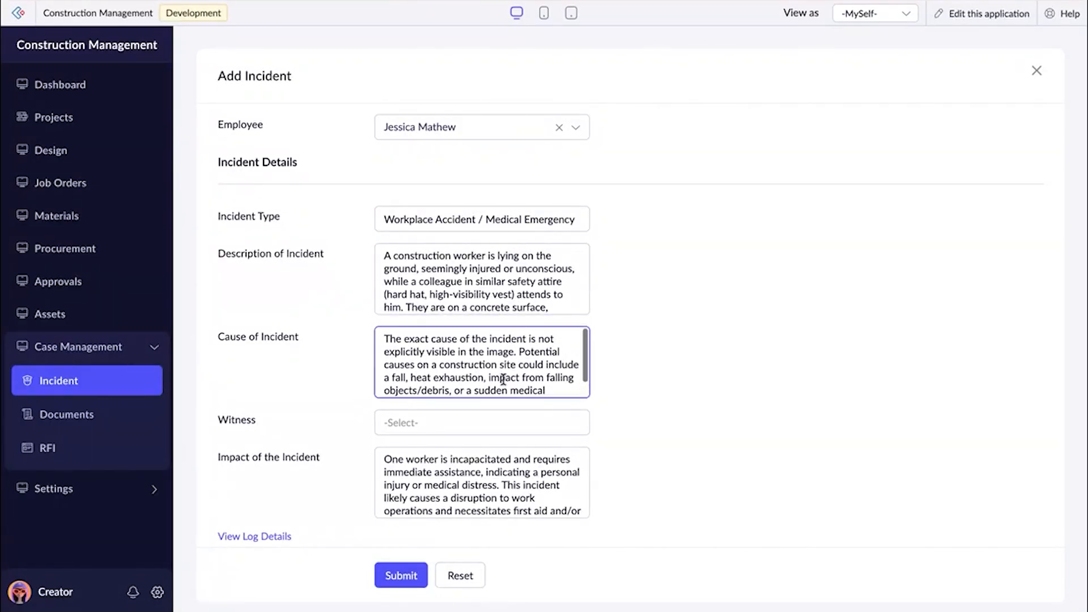
pyautogui.scroll(-1, 436, 371)
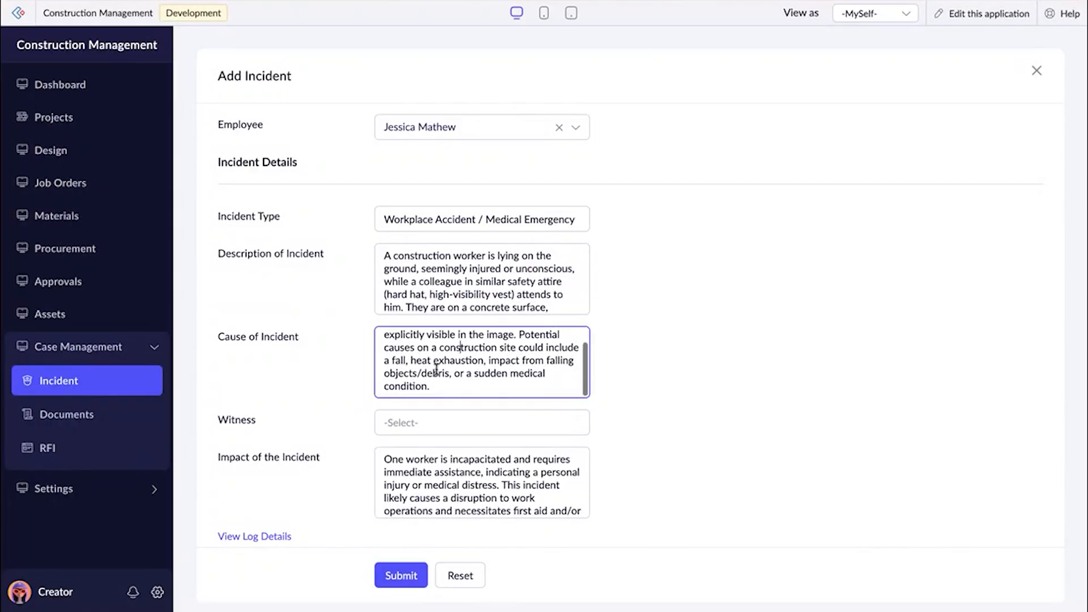
pyautogui.scroll(-1, 430, 386)
pyautogui.click(424, 409)
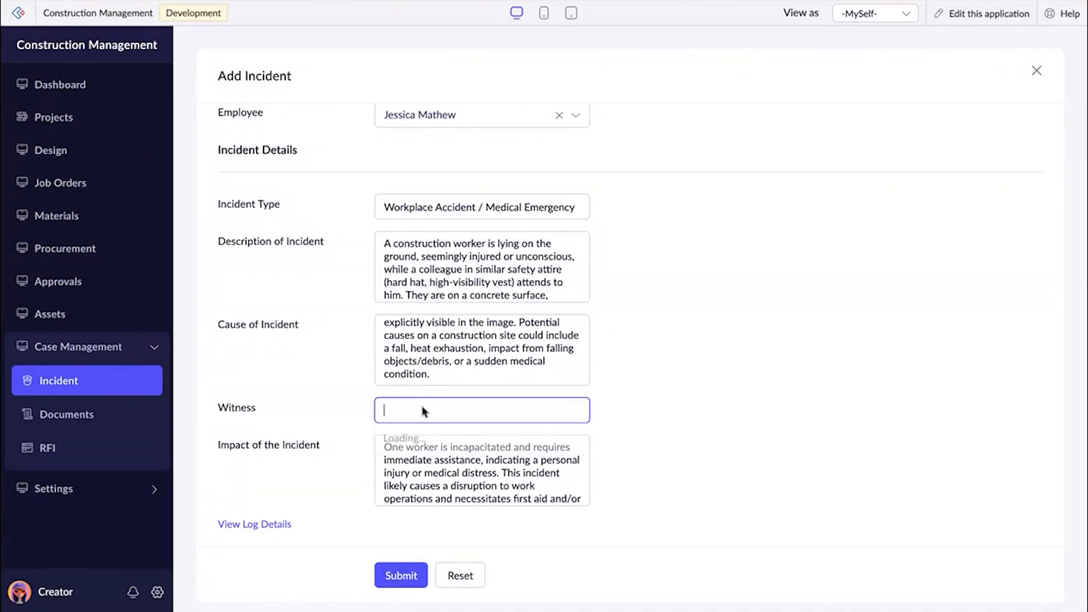
pyautogui.click(414, 460)
pyautogui.click(767, 340)
# Recheck the completed incident form from the project details through the impact and submit it.
pyautogui.scroll(-1, 767, 340)
pyautogui.scroll(5, 768, 341)
pyautogui.scroll(1, 769, 341)
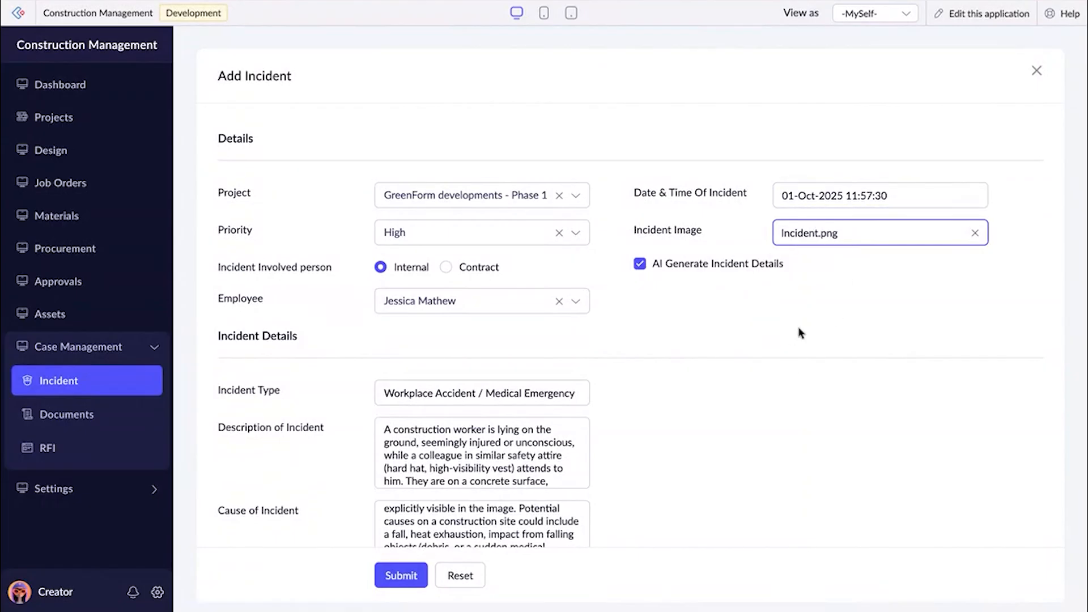
pyautogui.scroll(-2, 685, 447)
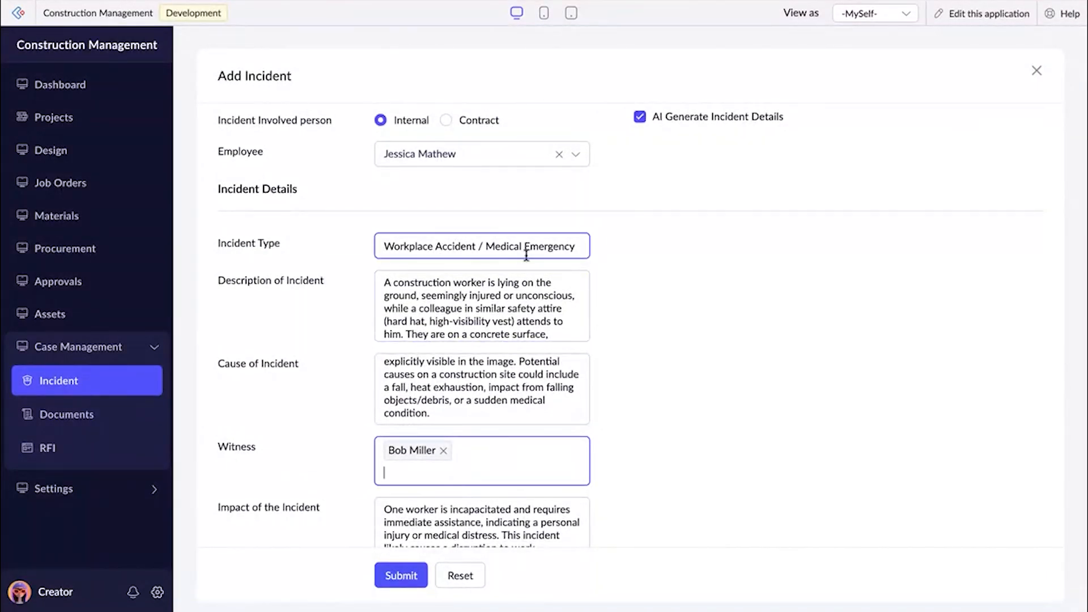
pyautogui.scroll(-1, 628, 322)
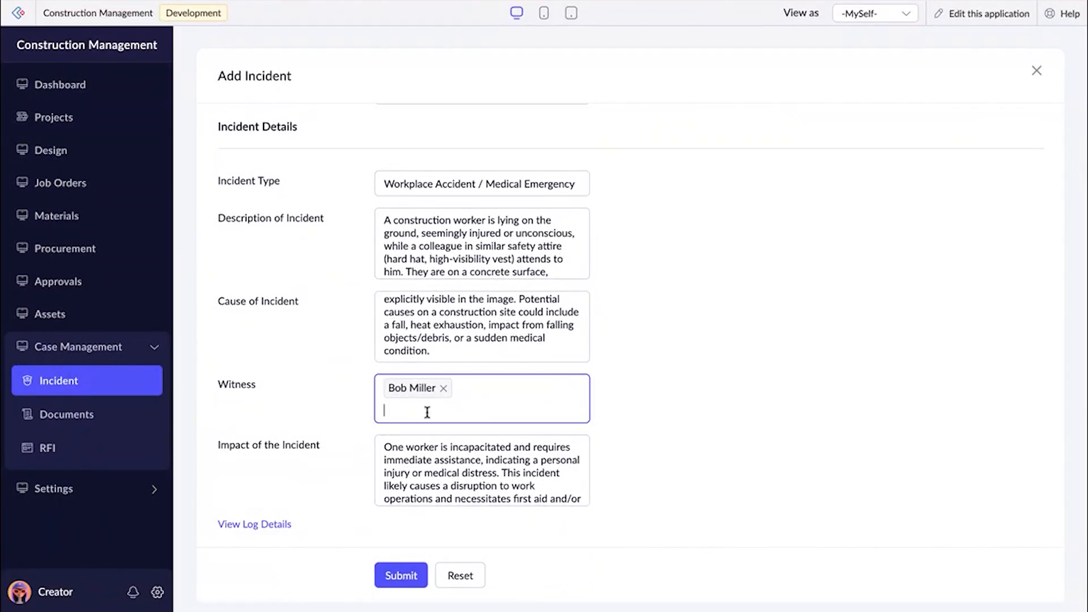
pyautogui.click(410, 576)
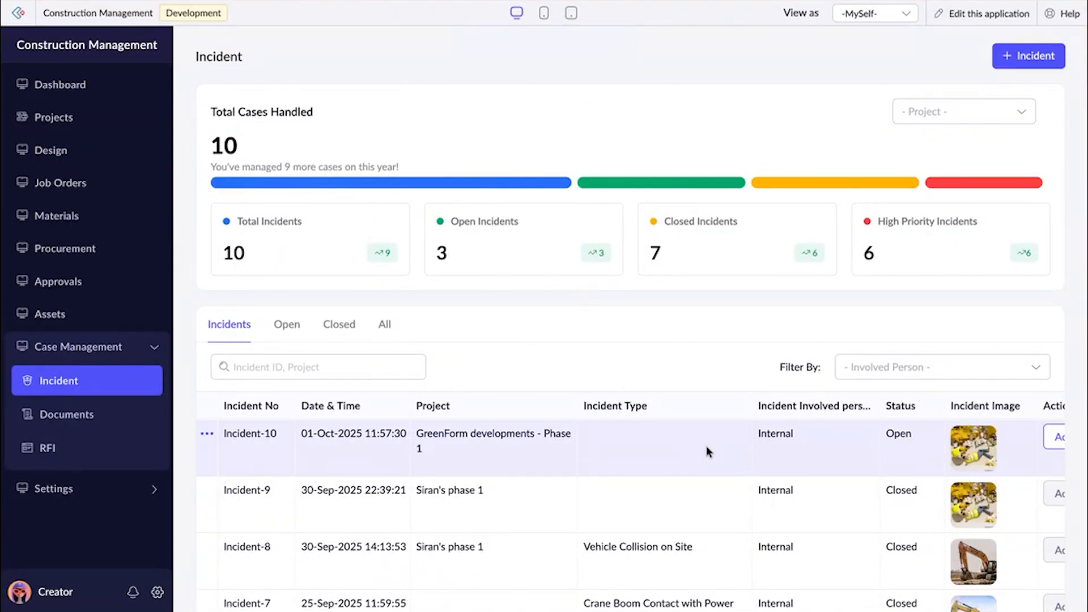
# Open the new GreenForm developments - Phase 1 incident's summary, examine its details and close it.
pyautogui.hscroll(2, 706, 446)
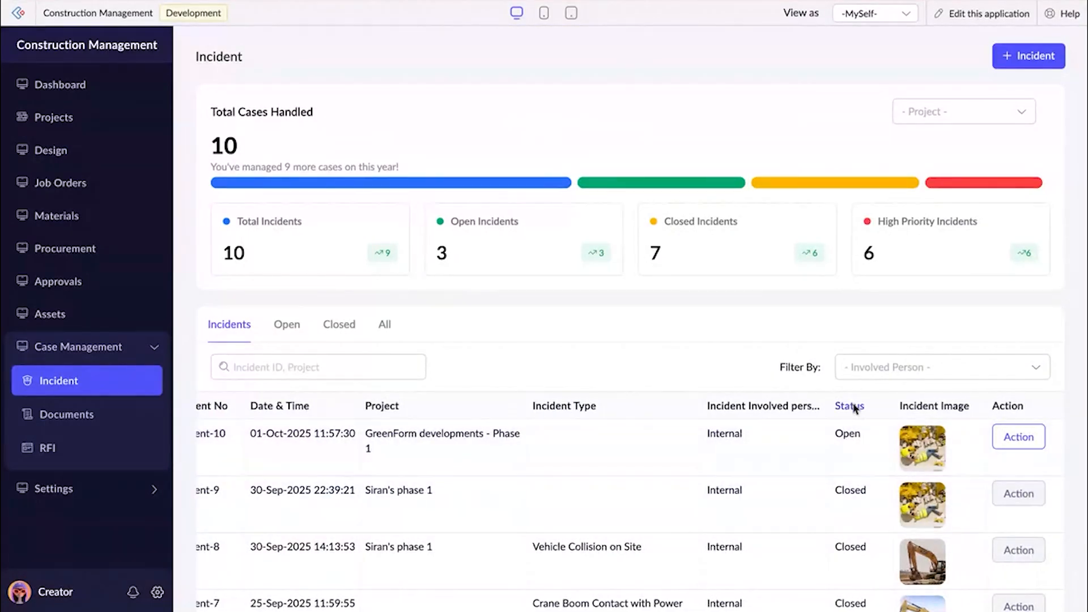
pyautogui.click(649, 454)
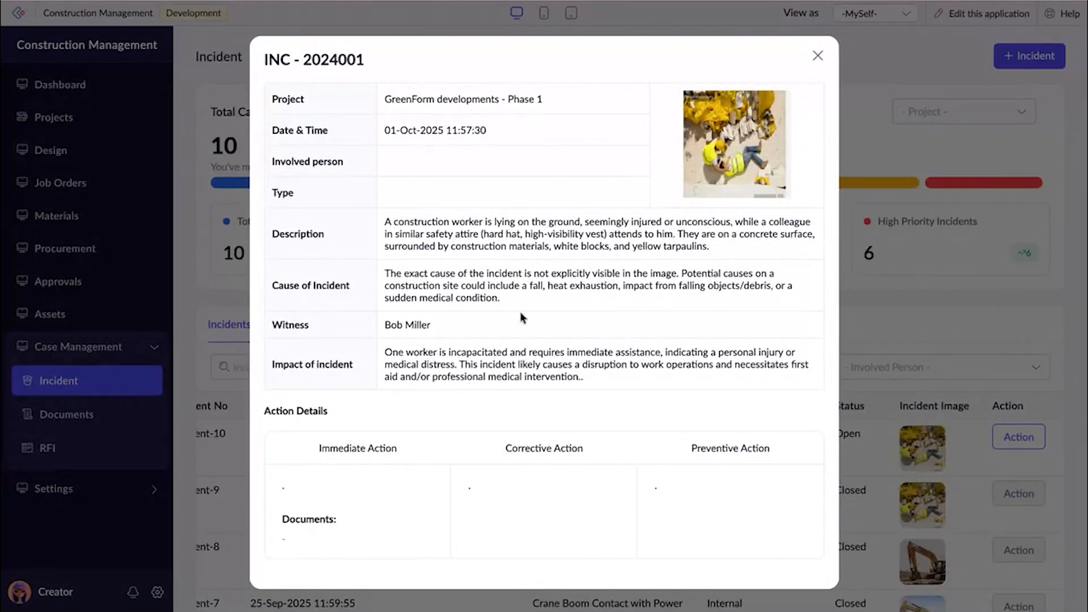
pyautogui.click(819, 57)
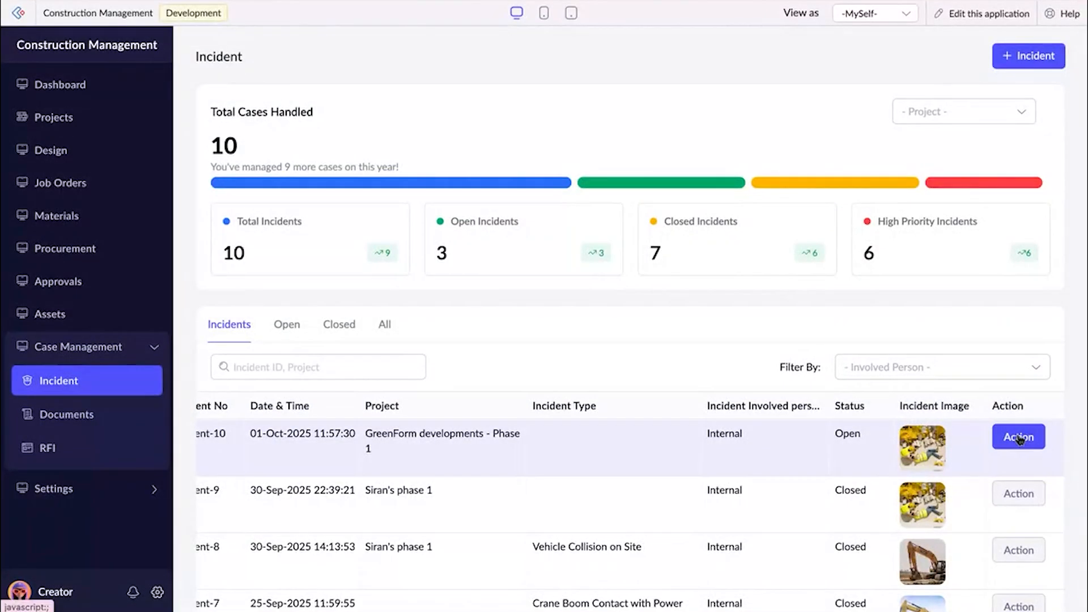
# For the open GreenForm developments - Phase 1 incident, enter "Taken the employee to hospital" as immediate action and "safety training" as corrective action.
pyautogui.click(1018, 436)
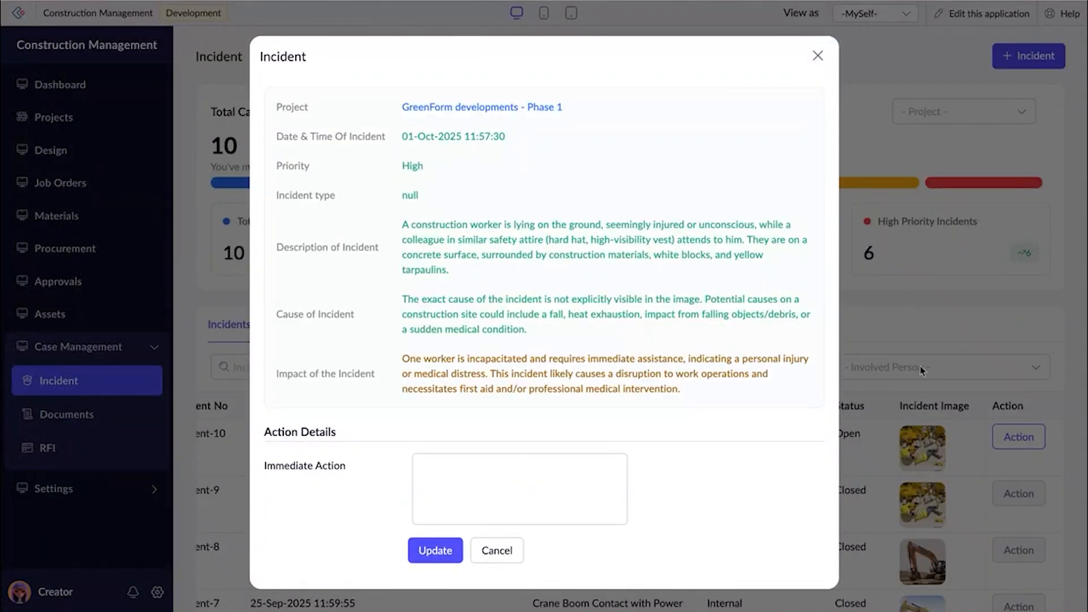
pyautogui.scroll(-5, 544, 270)
pyautogui.click(479, 213)
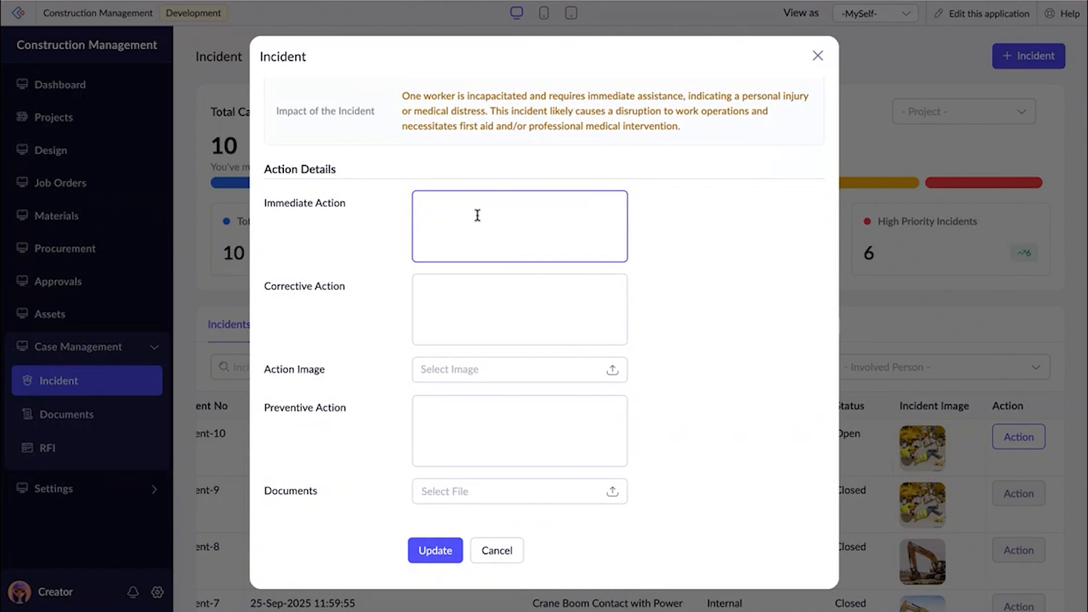
pyautogui.write('Taken the employee to hospital')
pyautogui.click(445, 296)
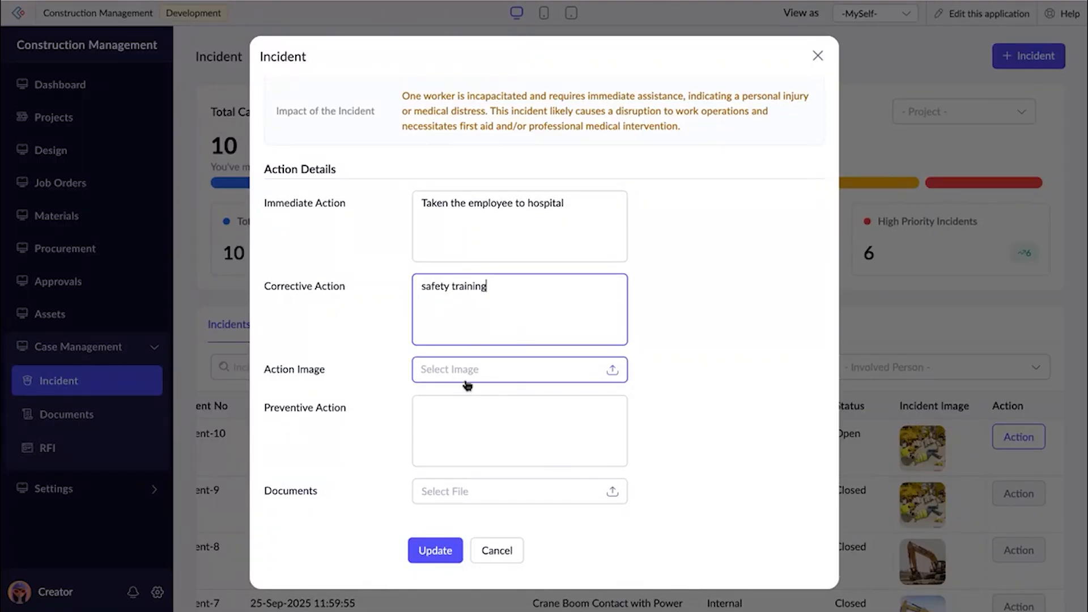
# Attach Electrician.webp from the Construction folder as the incident's action image.
pyautogui.click(499, 369)
pyautogui.scroll(-5, 548, 358)
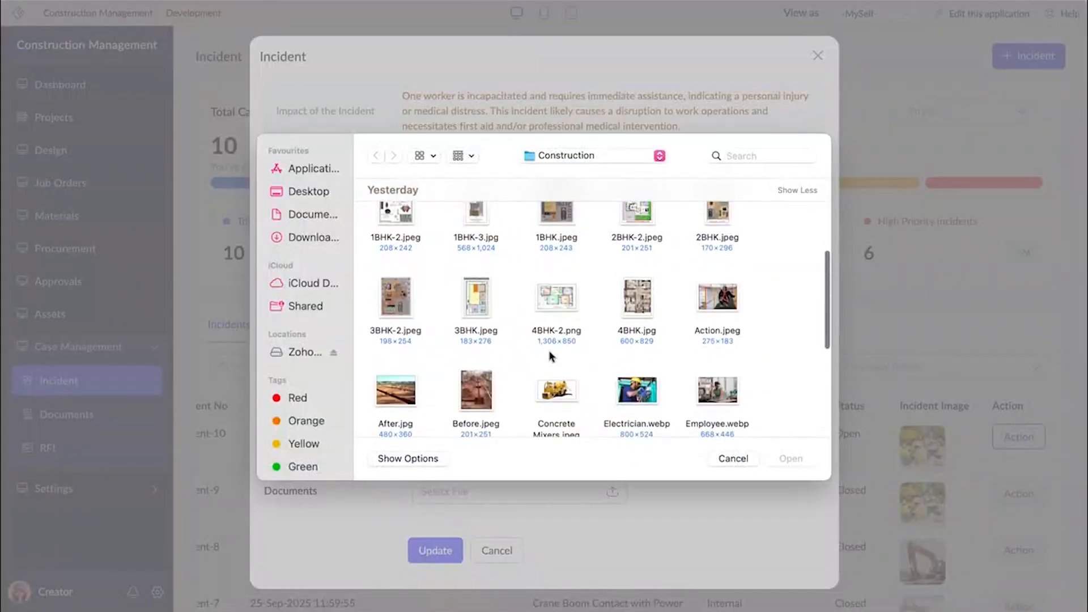
pyautogui.scroll(-3, 550, 356)
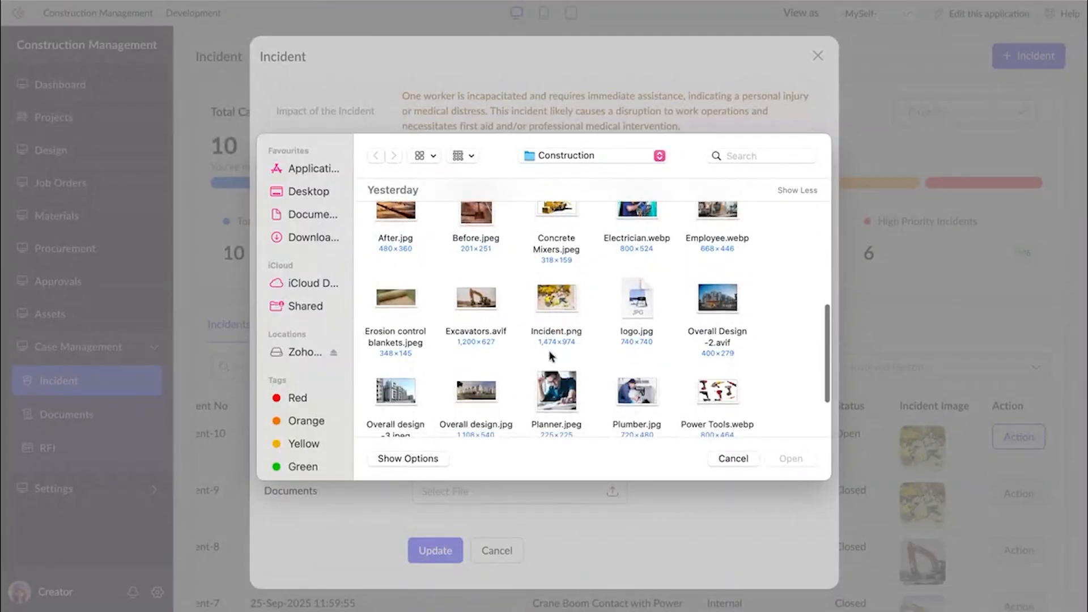
pyautogui.scroll(-2, 500, 337)
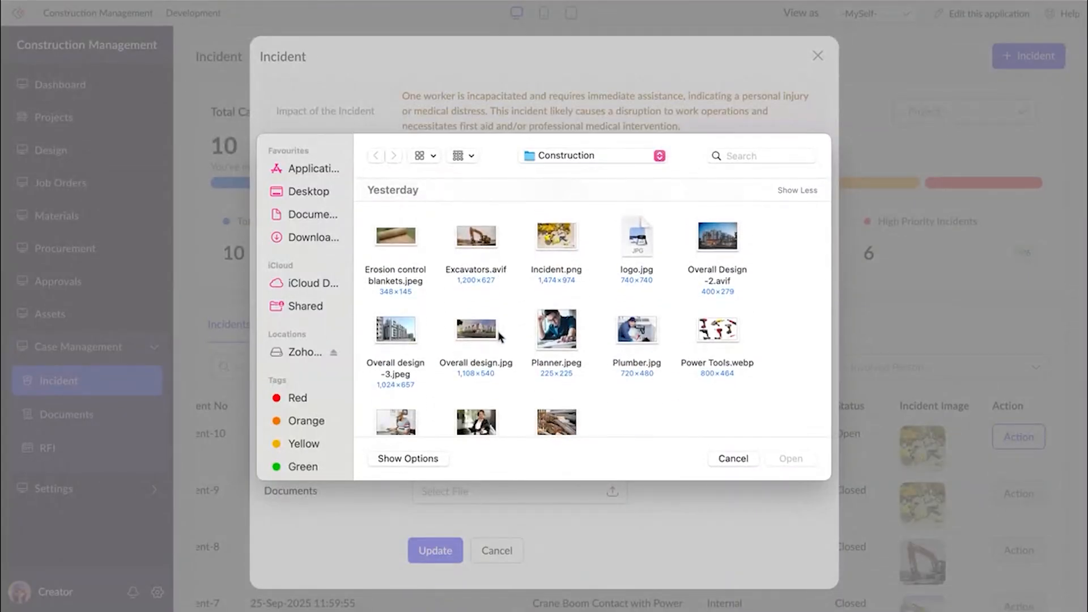
pyautogui.scroll(-1, 513, 343)
pyautogui.scroll(3, 522, 350)
pyautogui.scroll(10, 521, 349)
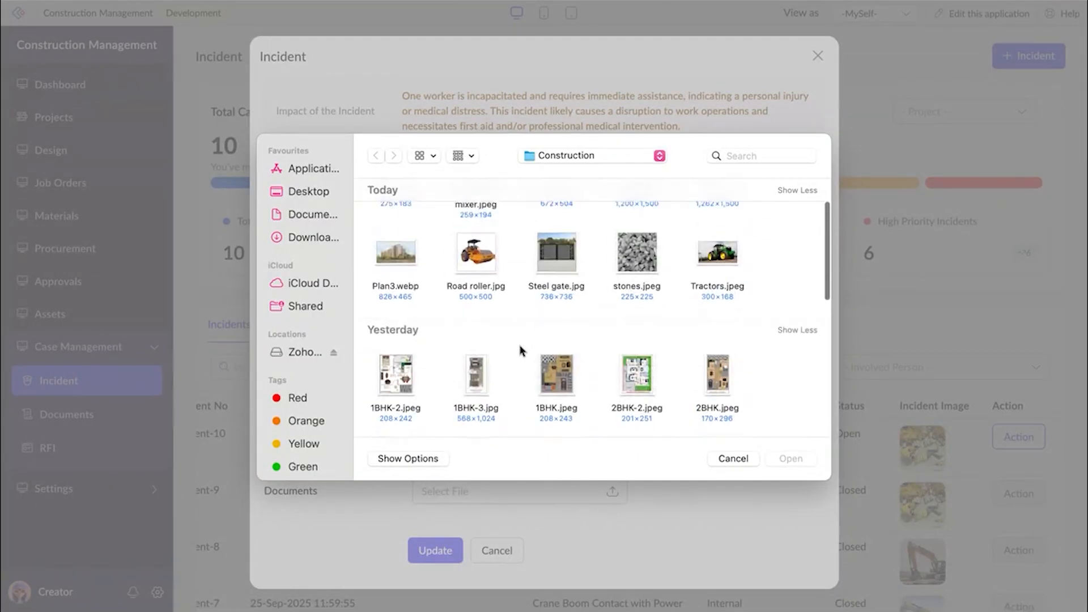
pyautogui.scroll(-6, 627, 350)
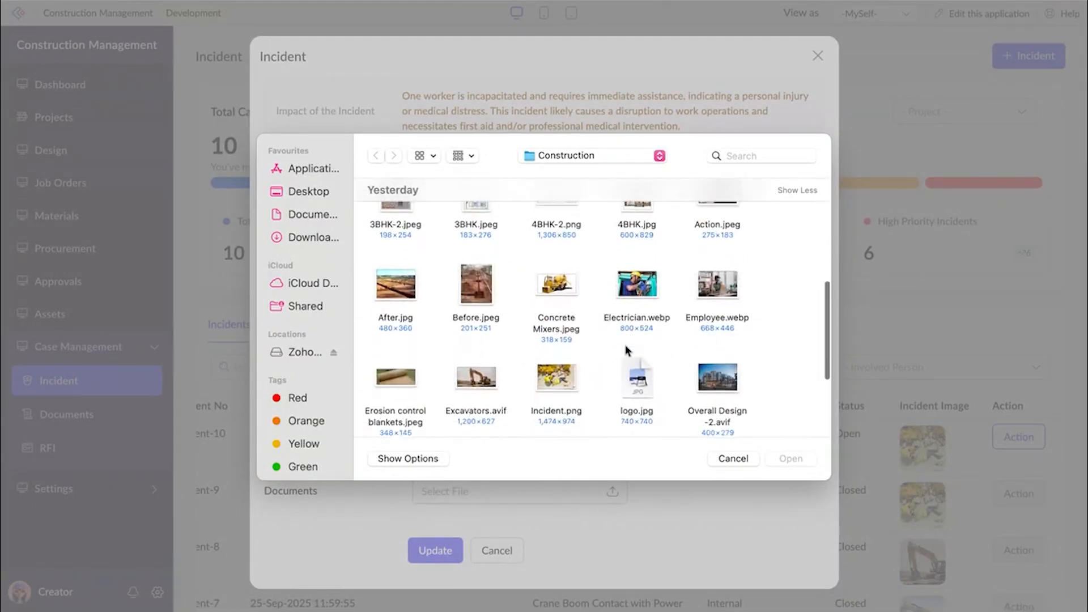
pyautogui.scroll(-1, 626, 350)
pyautogui.click(639, 234)
pyautogui.click(791, 459)
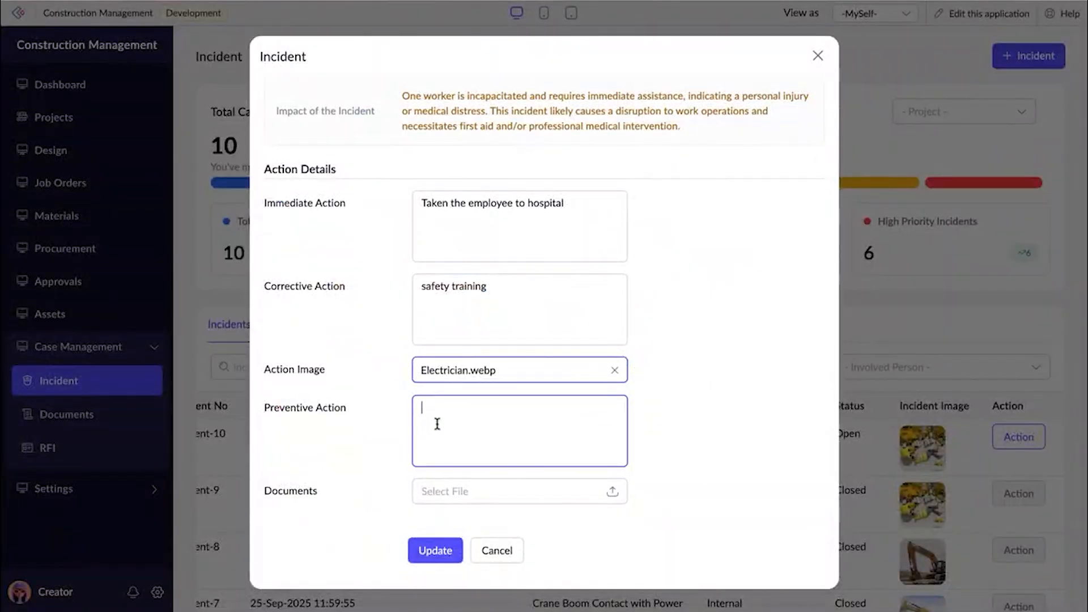
# Copy the corrective action text "safety training" into the preventive action and save the incident update.
pyautogui.tripleClick(488, 301)
pyautogui.hotkey('ctrl', 'c')
pyautogui.click(460, 444)
pyautogui.hotkey('ctrl', 'v')
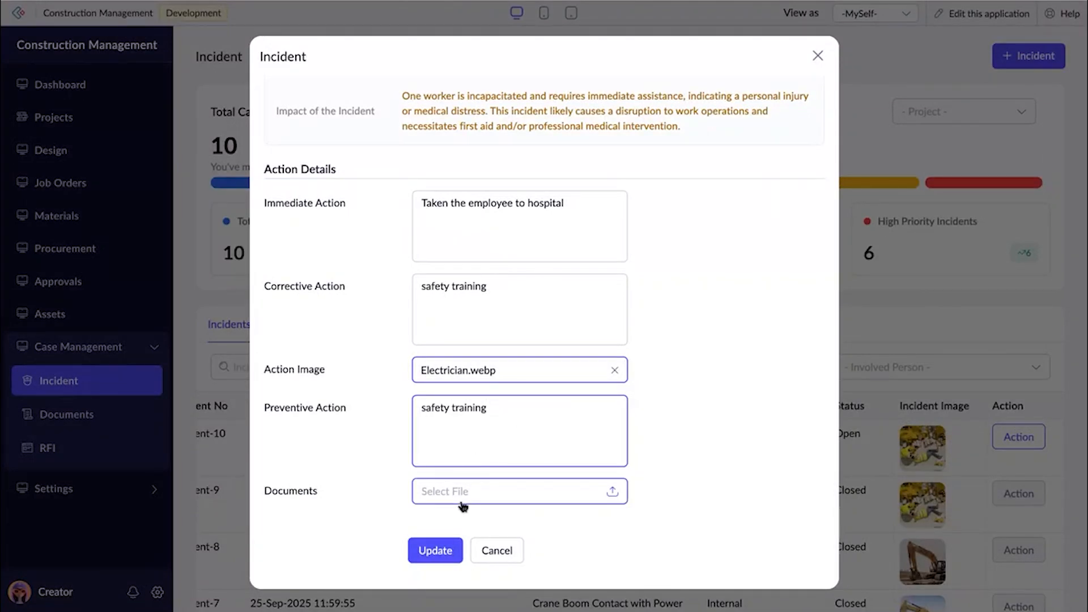
pyautogui.click(436, 550)
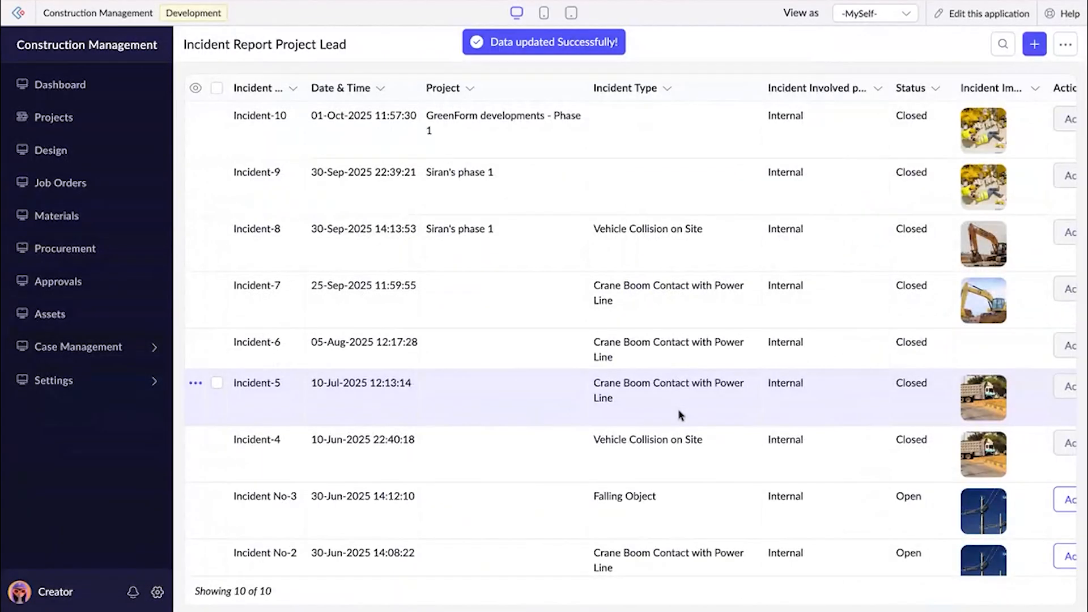
# Open the updated GreenForm developments - Phase 1 incident's summary, check its action details and close it.
pyautogui.click(605, 142)
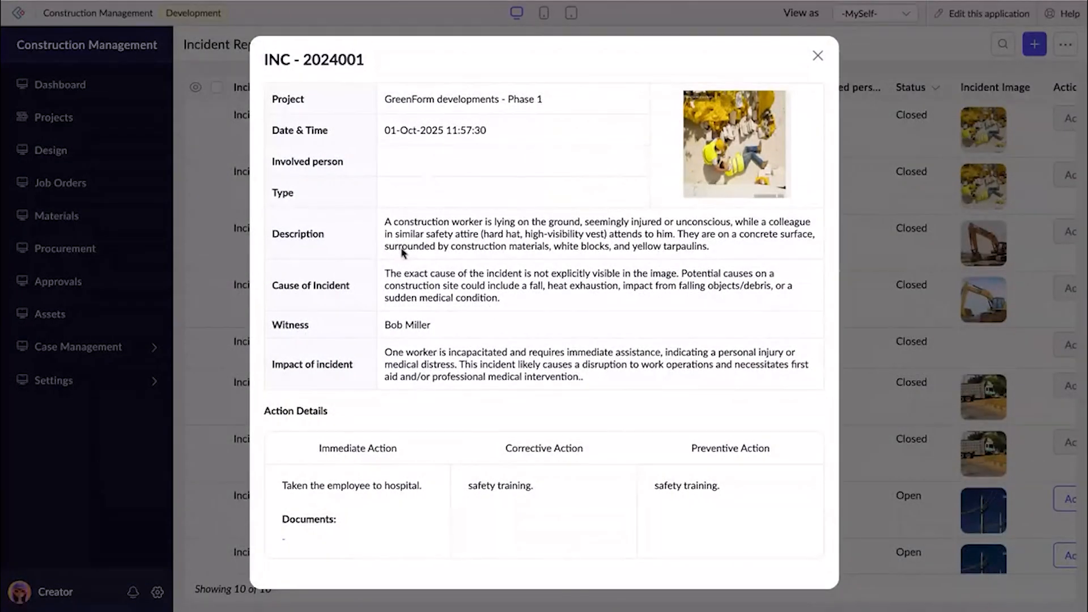
pyautogui.click(818, 57)
# Look through the case management documents by Safety, Checklist, Procedure and Common category, and return to the Project documents.
pyautogui.click(143, 346)
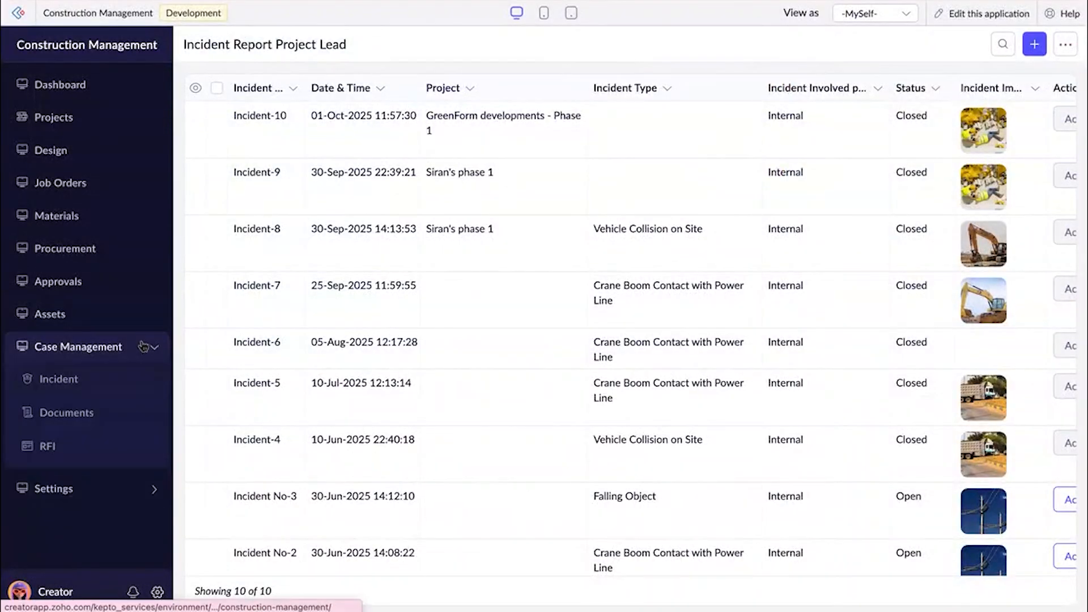
pyautogui.click(83, 414)
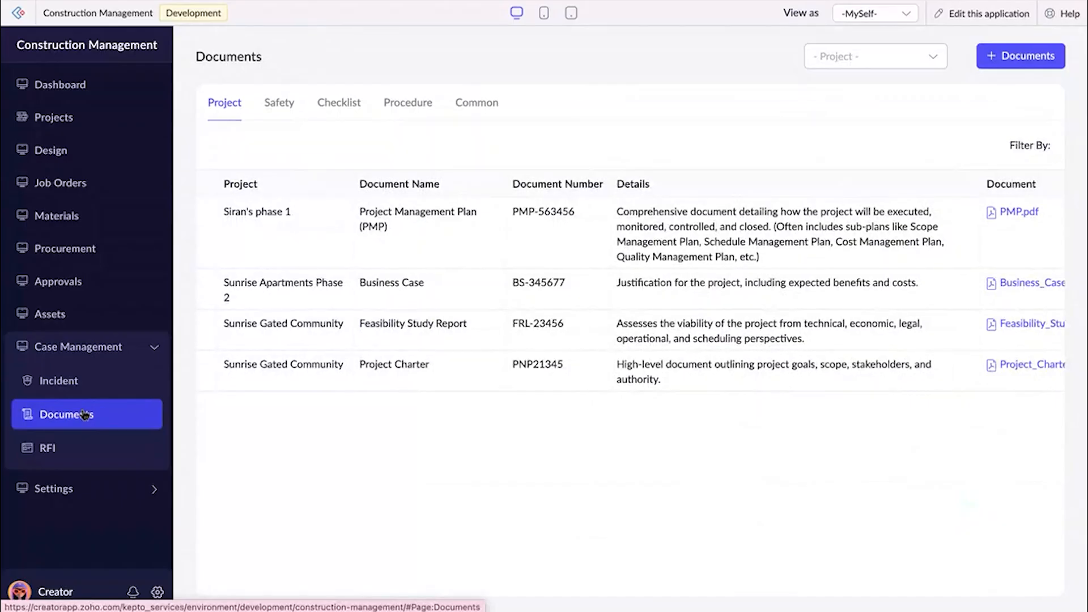
pyautogui.click(280, 104)
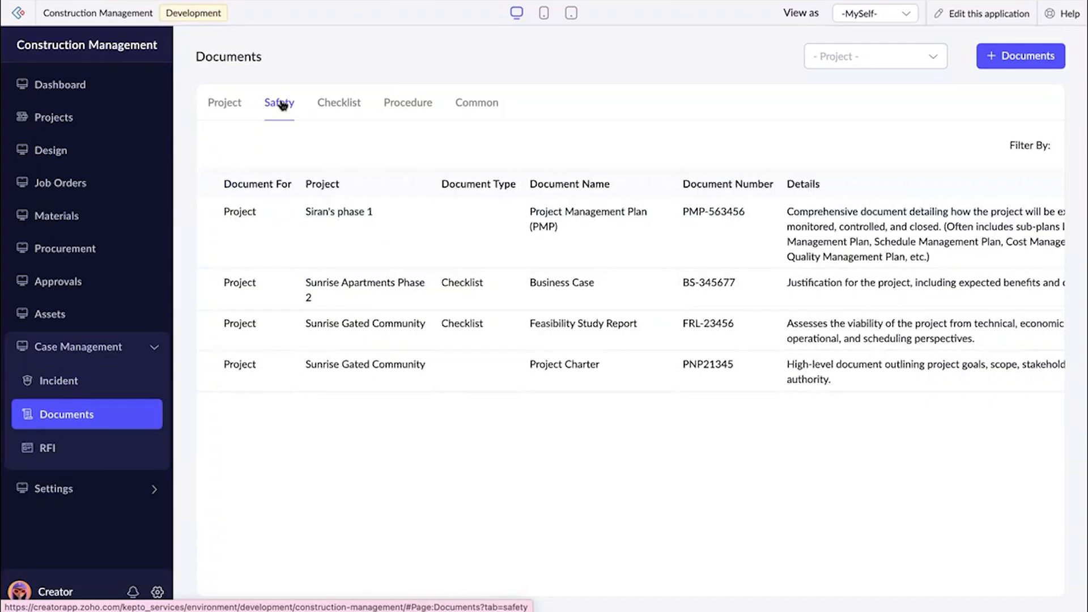
pyautogui.click(334, 101)
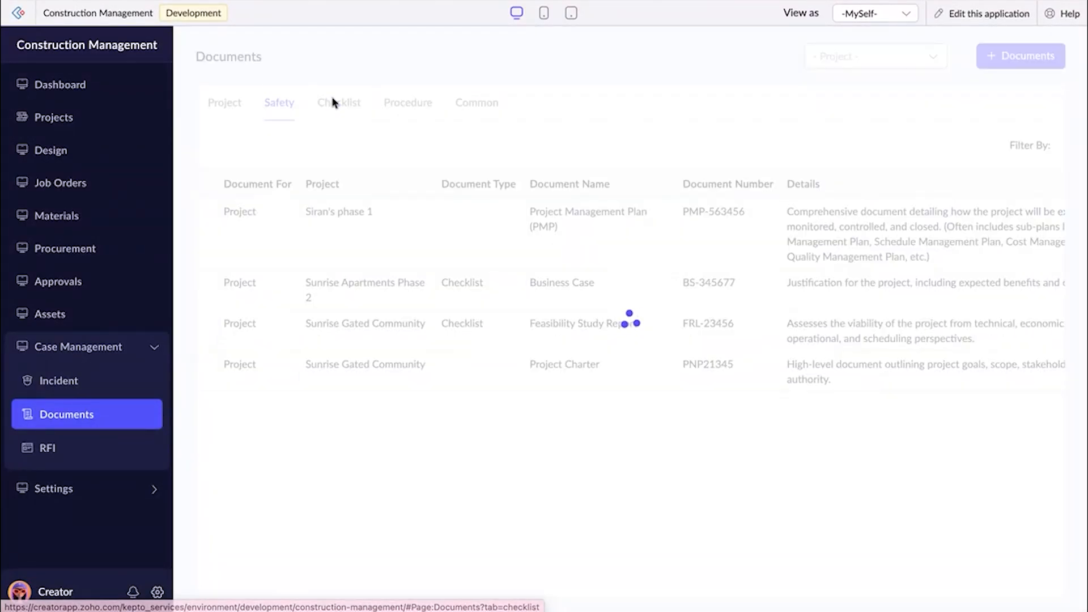
pyautogui.click(423, 106)
pyautogui.click(481, 106)
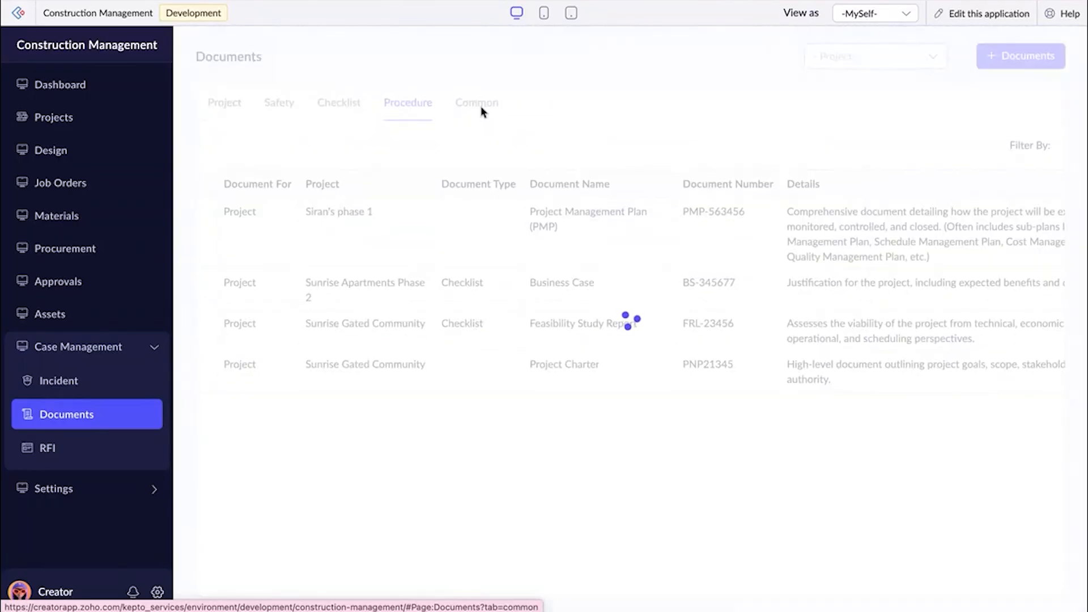
pyautogui.click(224, 108)
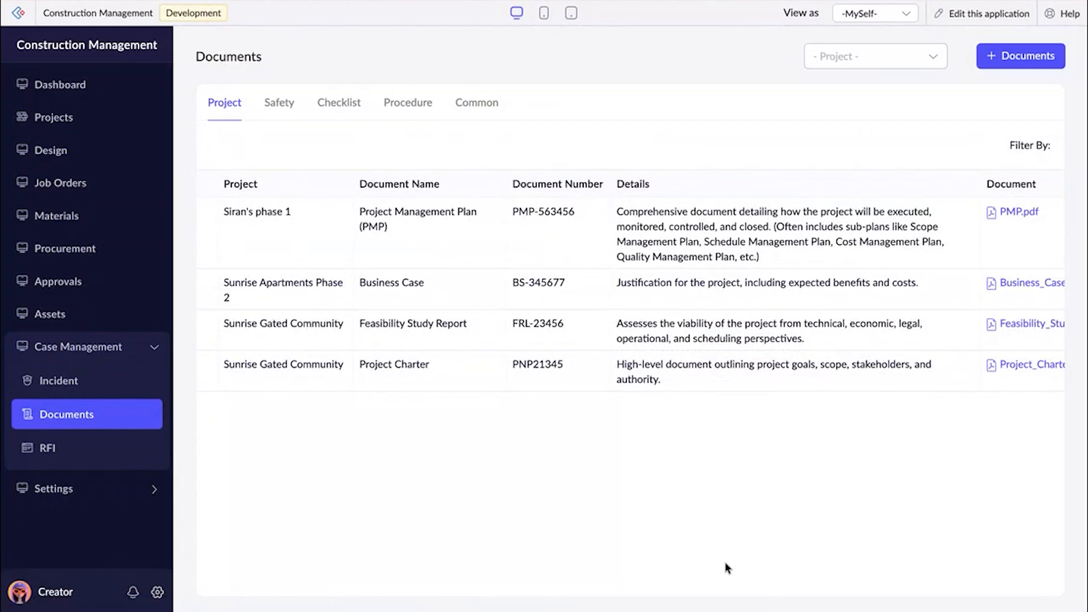
# Examine the requests for information overview and return to the dashboard.
pyautogui.click(115, 451)
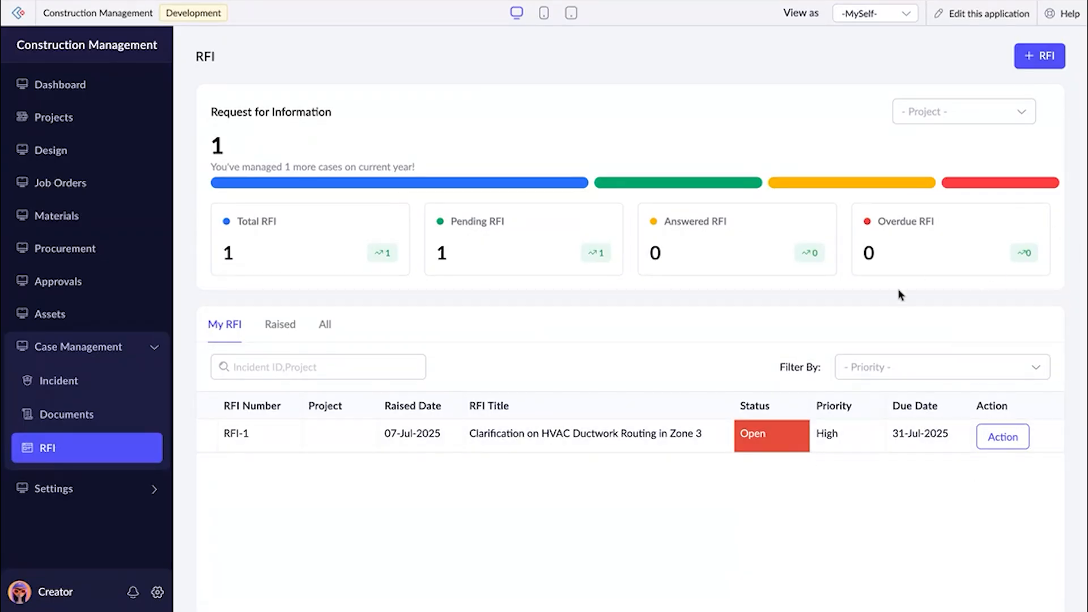
pyautogui.click(63, 88)
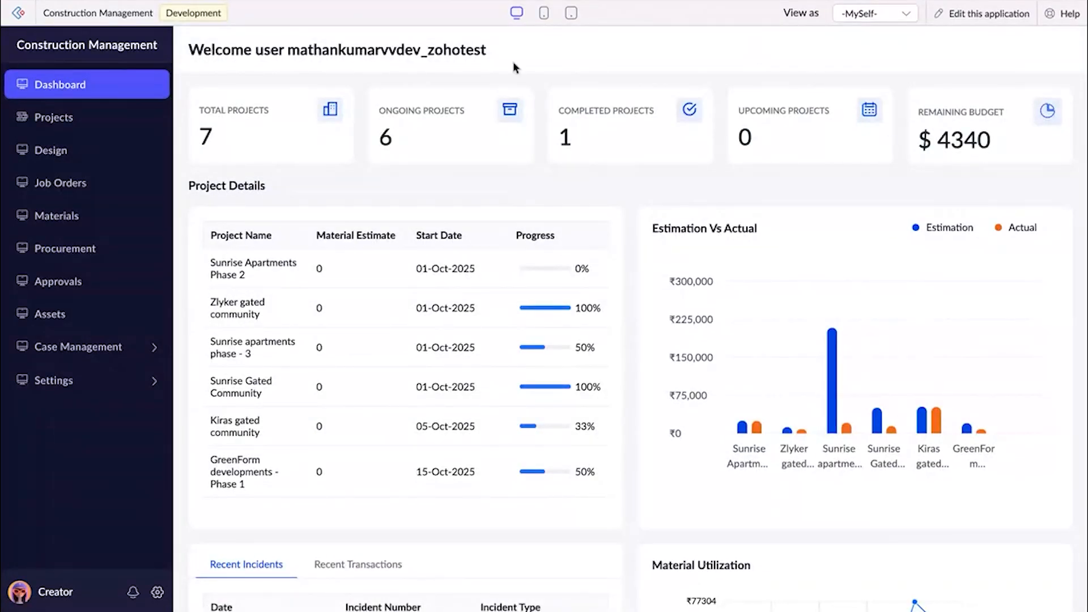